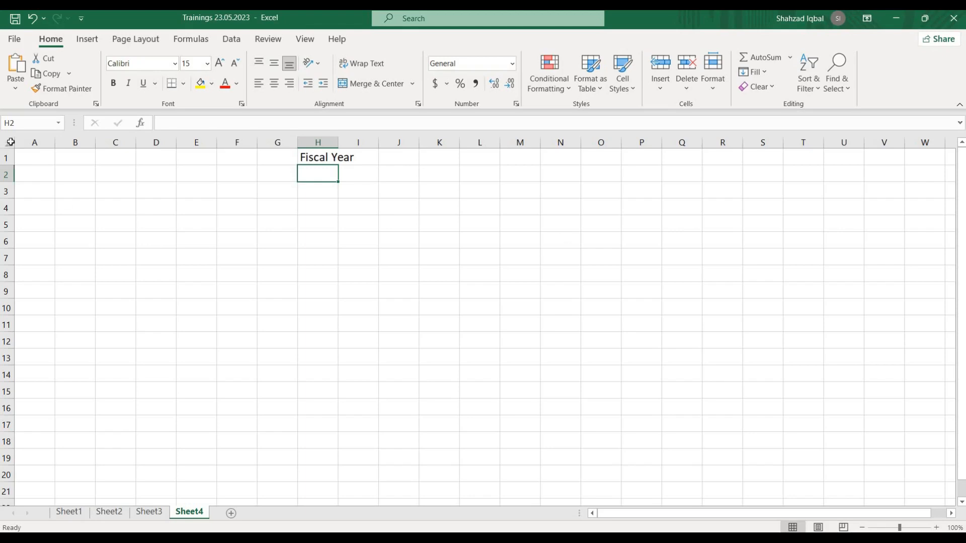
Step: Set the font size of the entire worksheet to 18
left_click(9, 144)
left_click(191, 62)
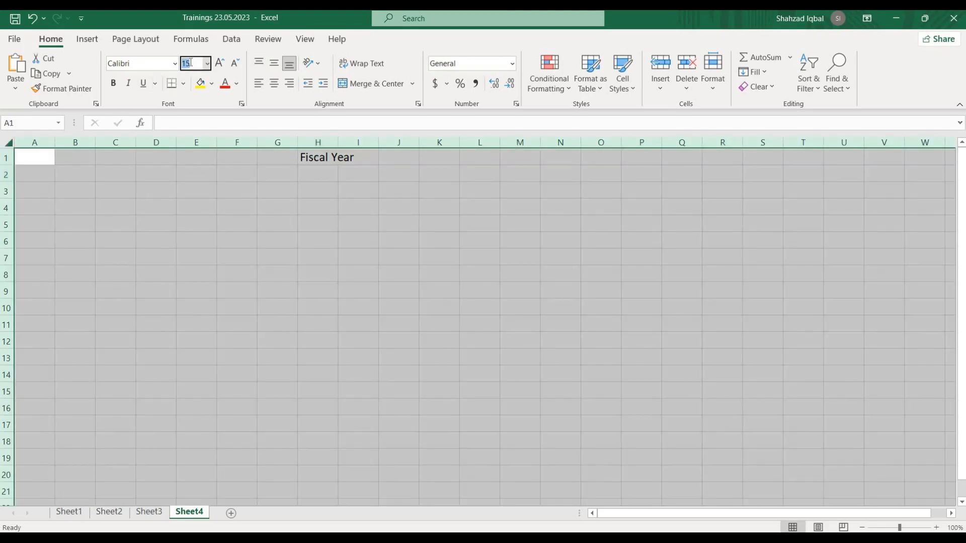
type("18")
key("Return")
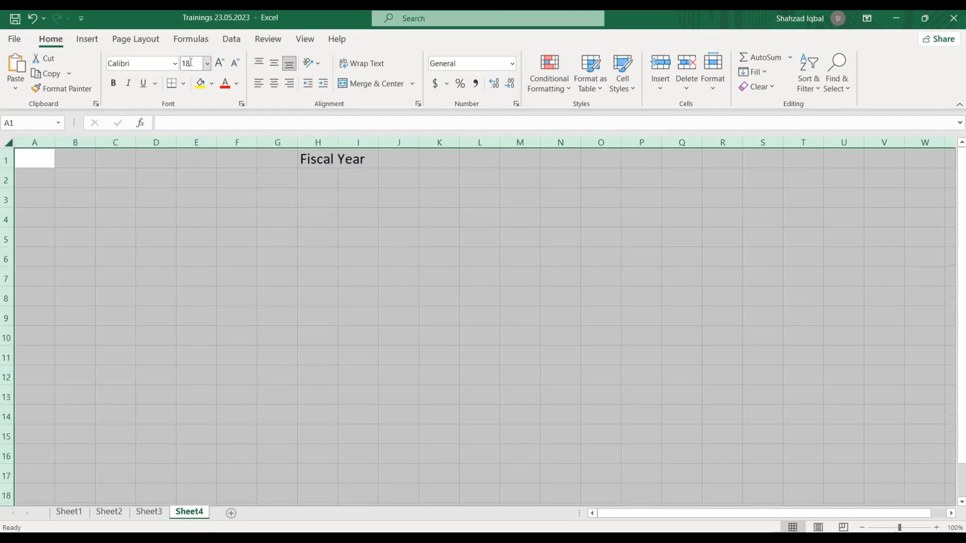
Step: Fill the Fiscal Year title range H1:J1 with yellow and make it bold
left_click(316, 159)
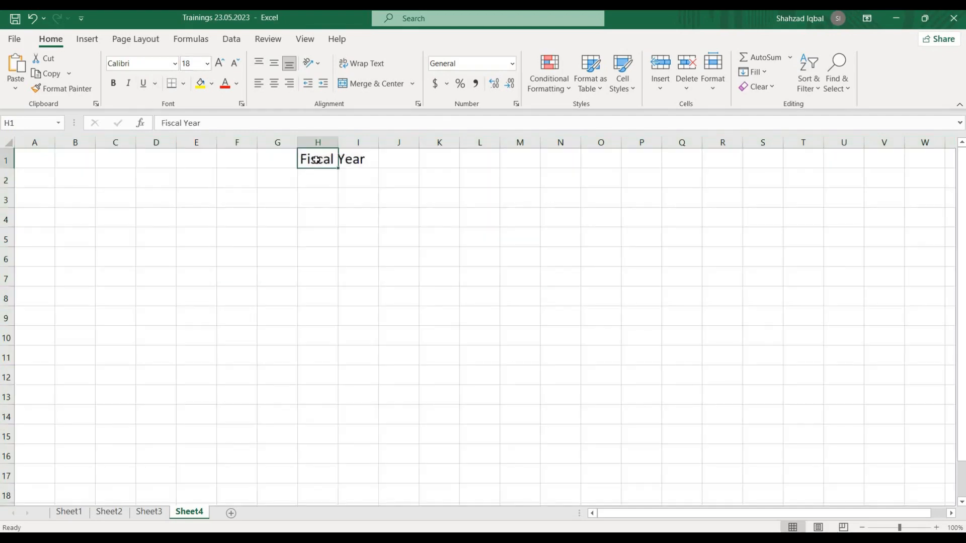
key("shift+Right")
key("shift+Right")
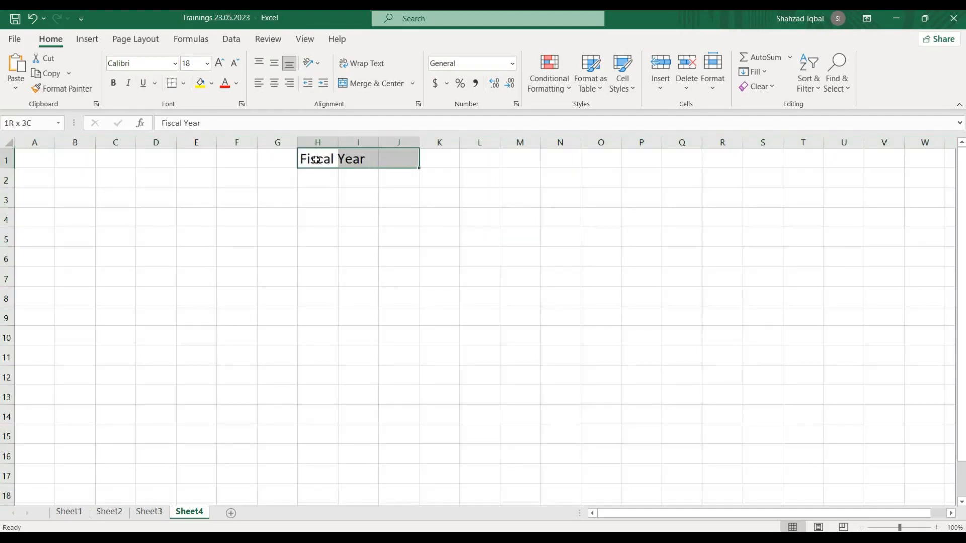
left_click(200, 89)
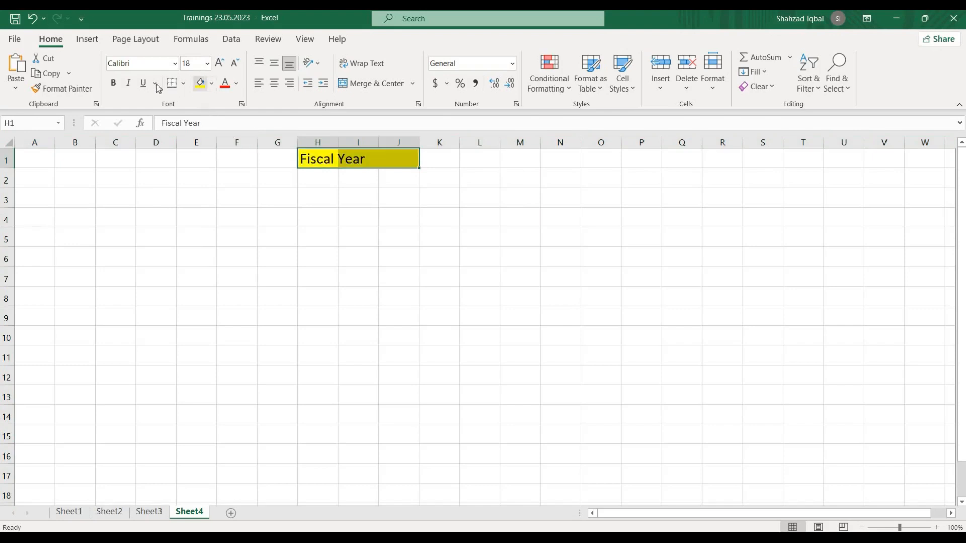
left_click(115, 84)
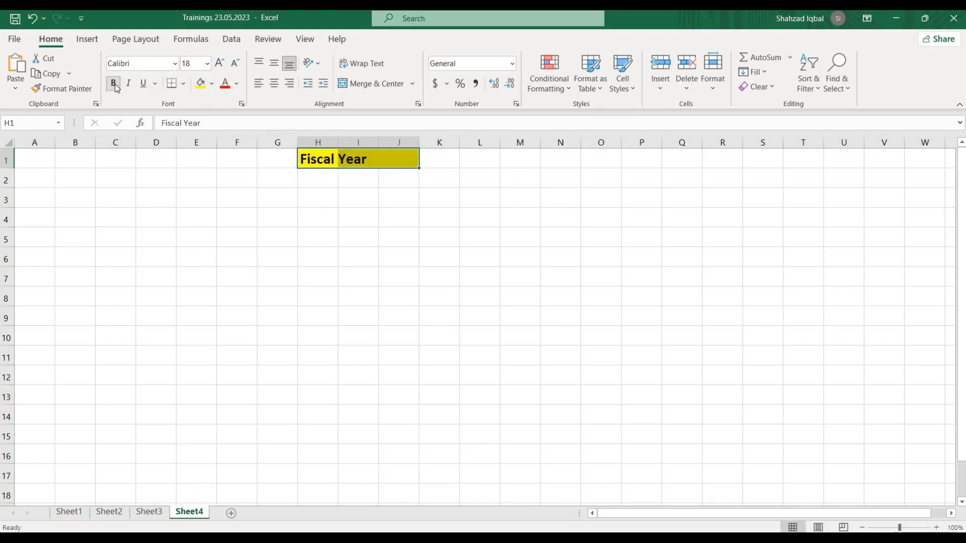
left_click(417, 222)
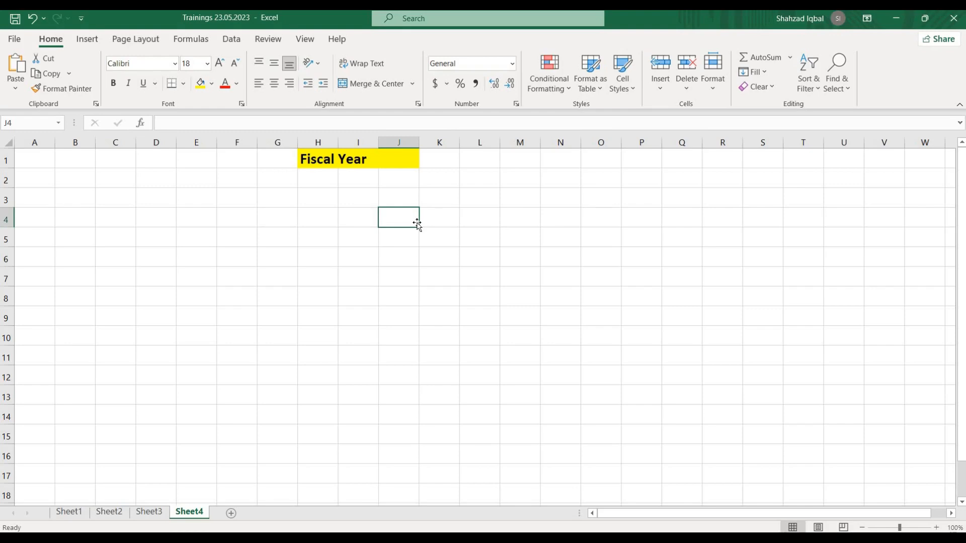
Step: Number the two list rows by entering 1 in H3 and 2 in H4
left_click(314, 195)
type("1")
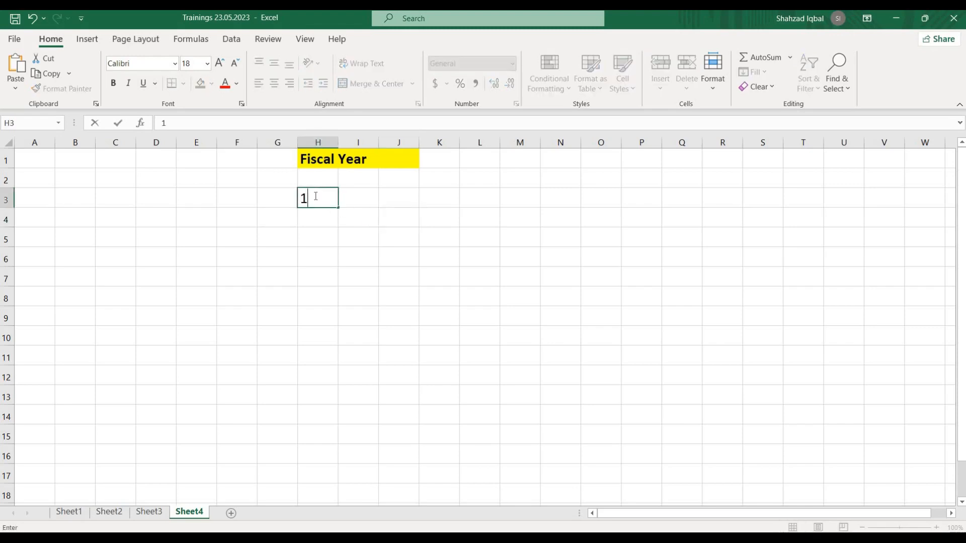
key("Return")
type("2")
key("Return")
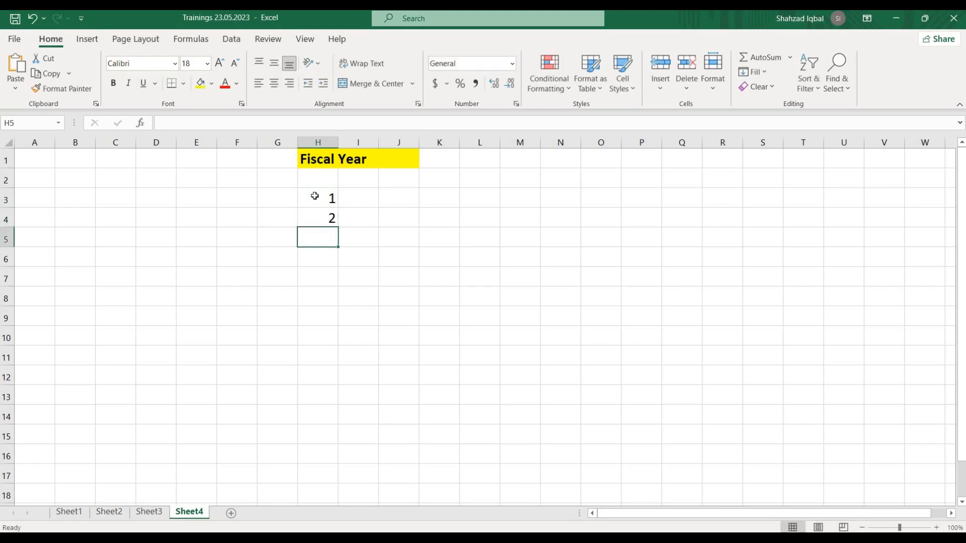
Step: Enter the label "Calander Year" in cell I3, beside the number 1
key("Up")
key("Up")
key("Right")
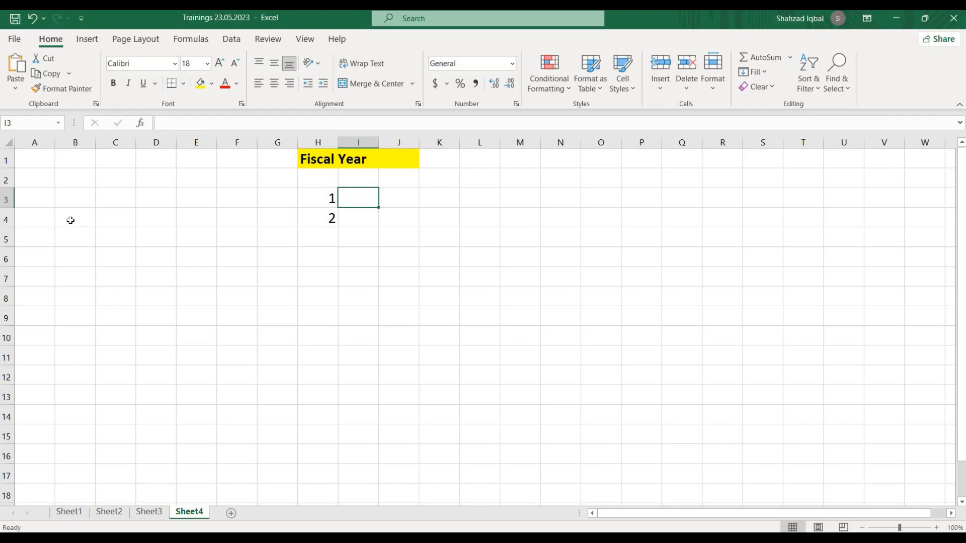
type("C")
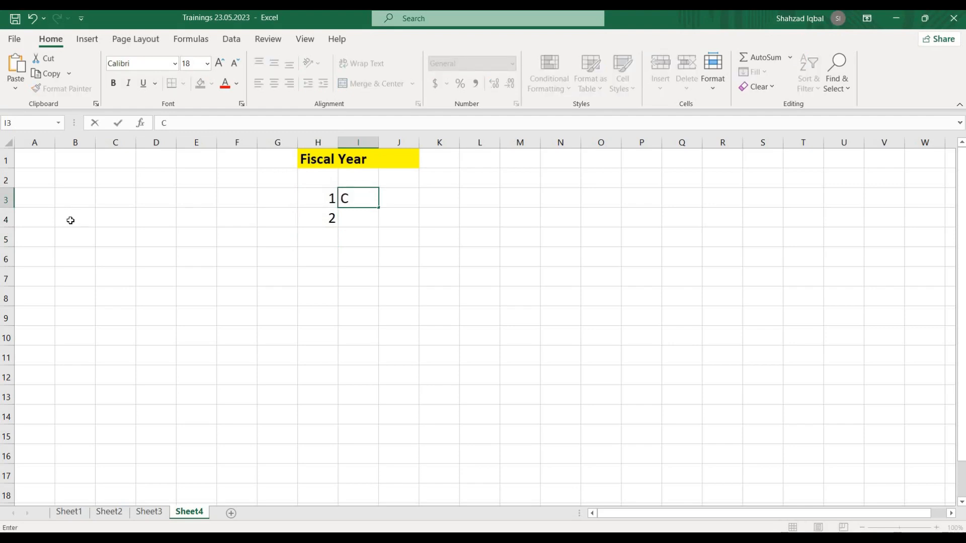
type("alander ")
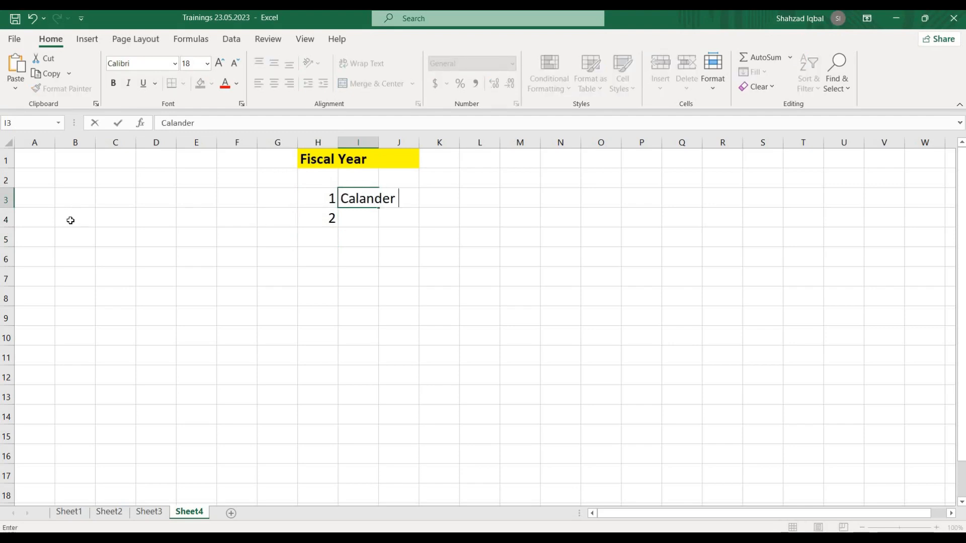
type("Year")
Step: Enter the description "Start from January, End on December" in cell L3
key("Right")
key("Right")
key("Right")
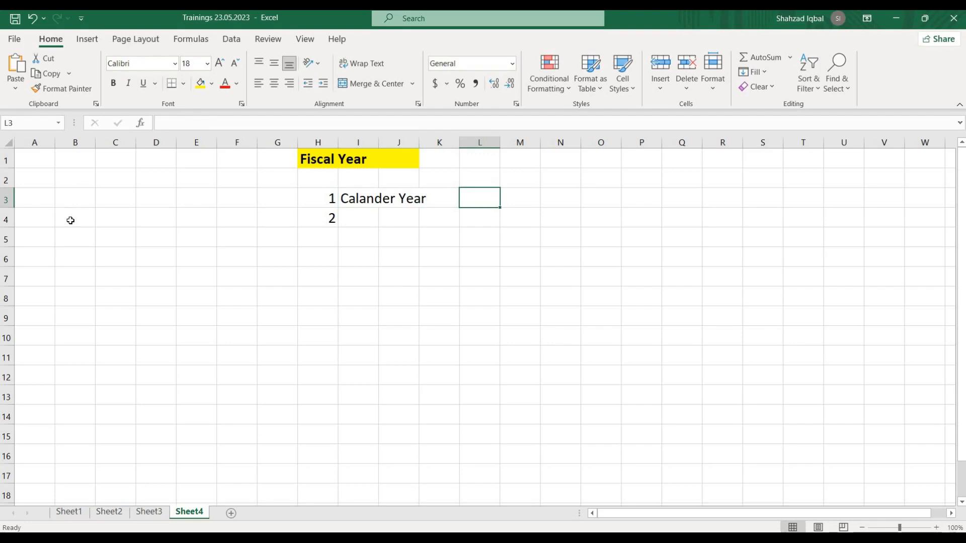
type("Start from")
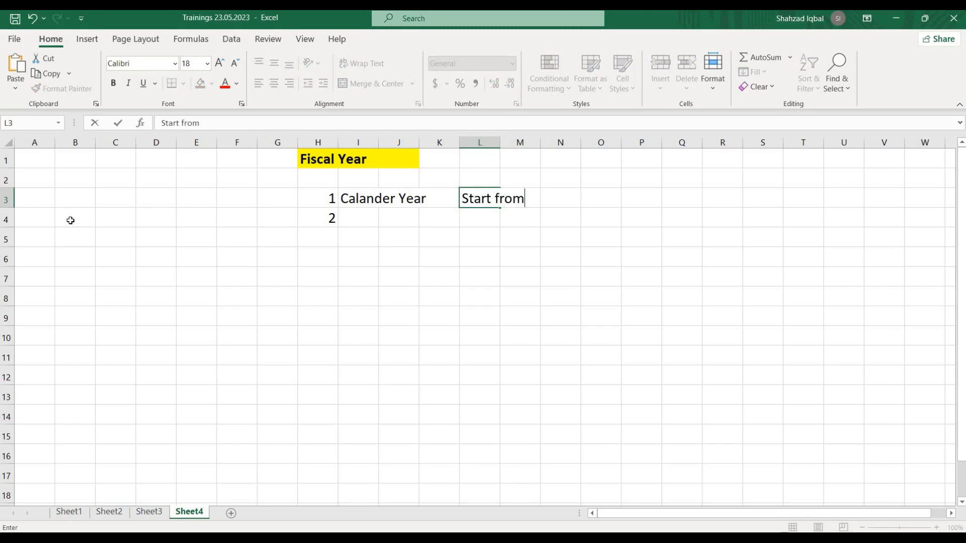
type(" January")
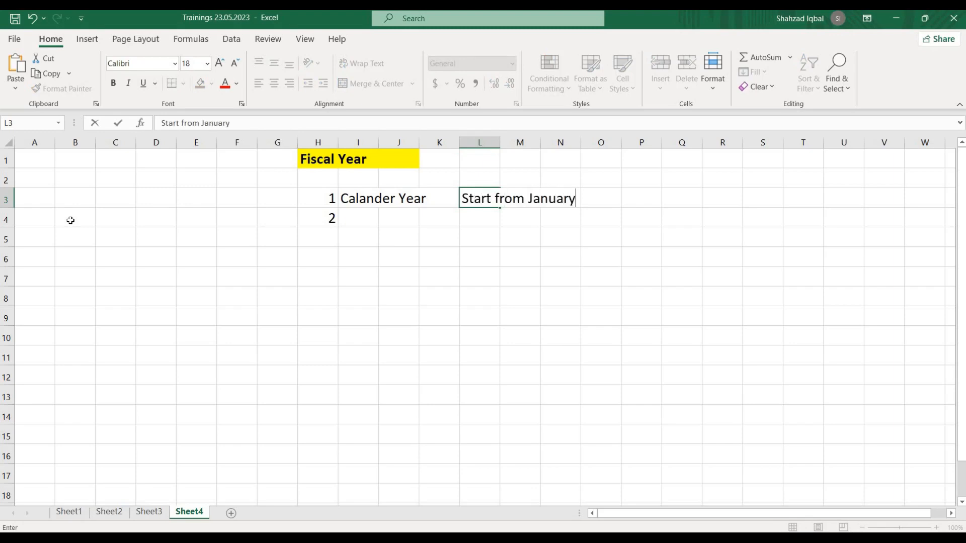
type(", End fr")
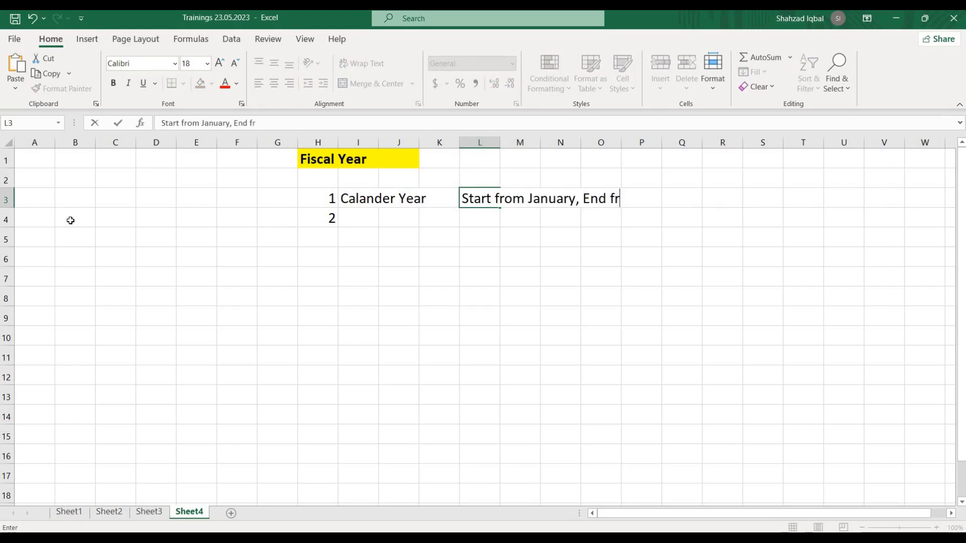
key("BackSpace")
key("BackSpace")
type("on Dece")
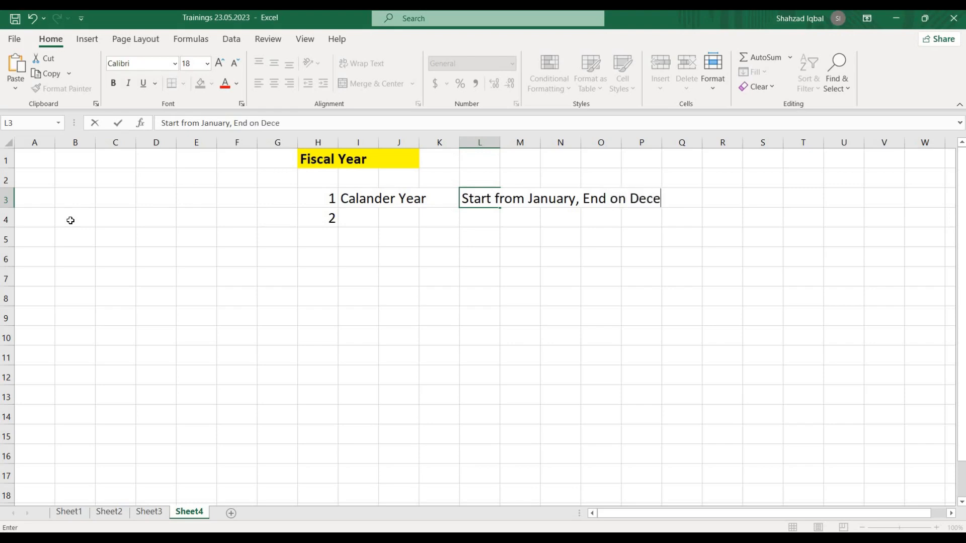
type("mber")
key("Return")
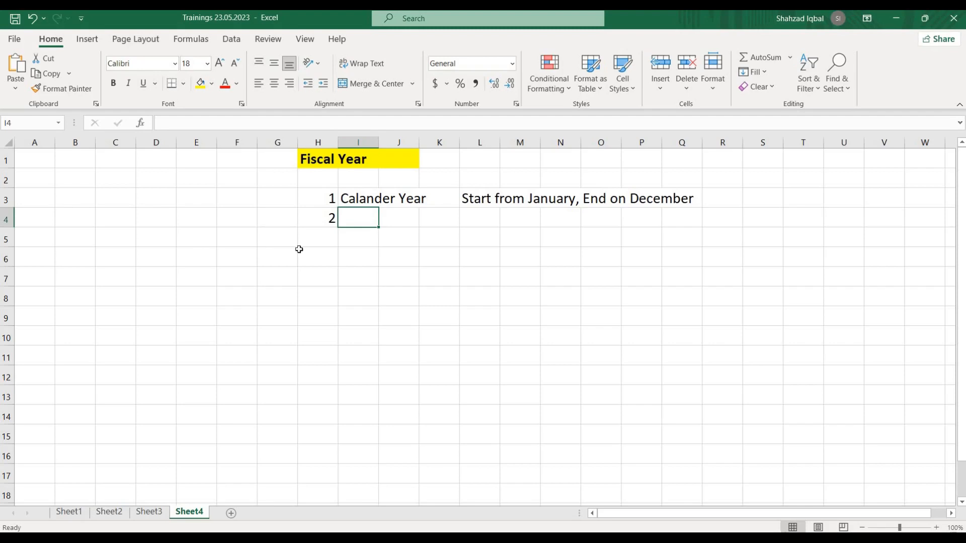
Step: Enter the label "Non Calander Year" in cell I4, beside the number 2
left_click(360, 200)
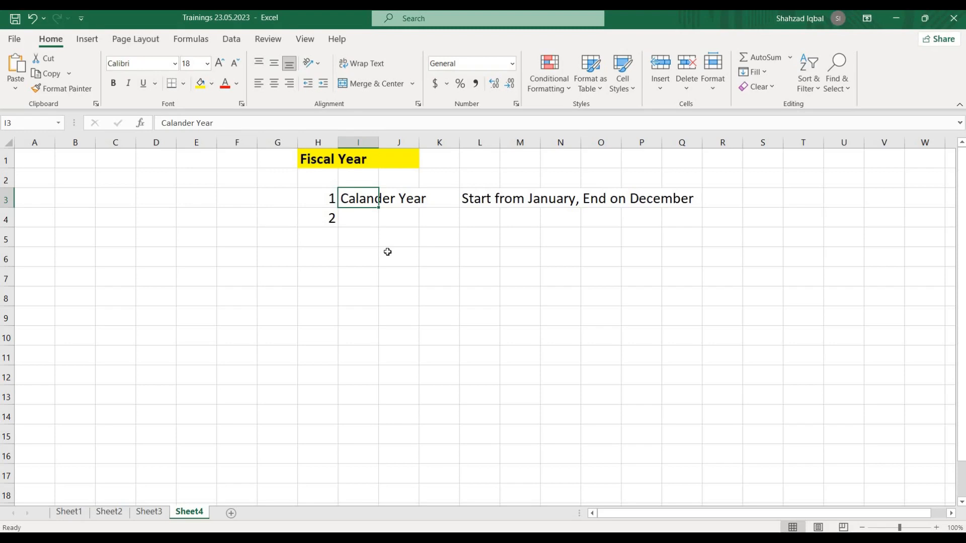
left_click(352, 217)
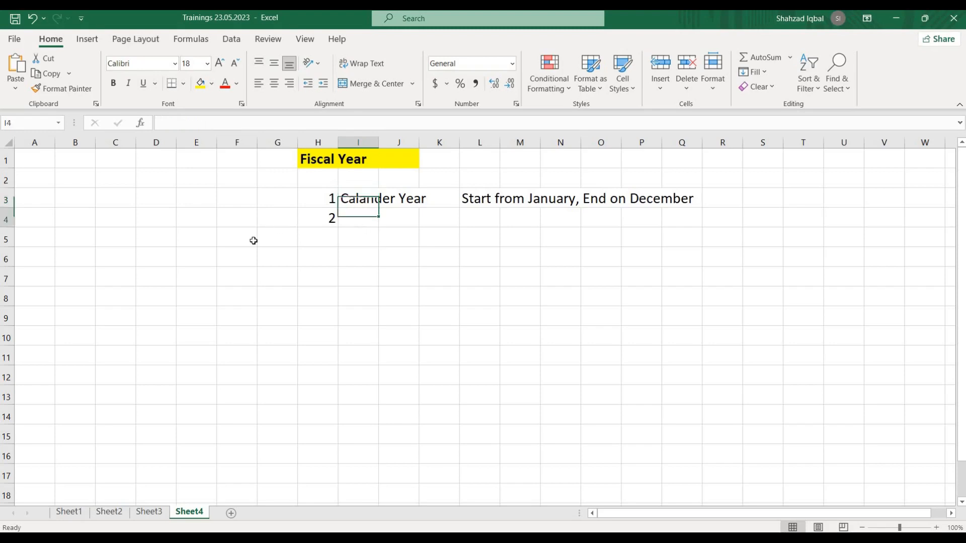
type("No")
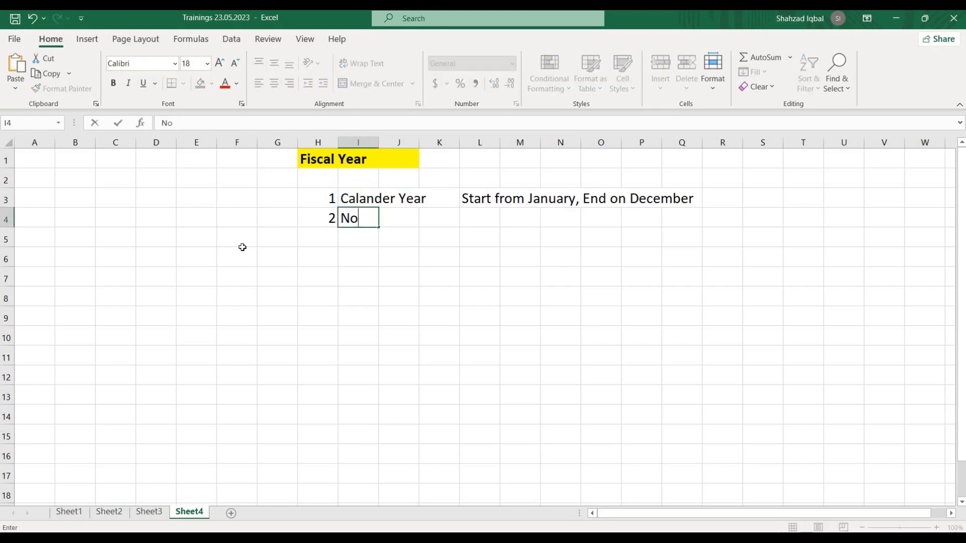
type("n Calander Year")
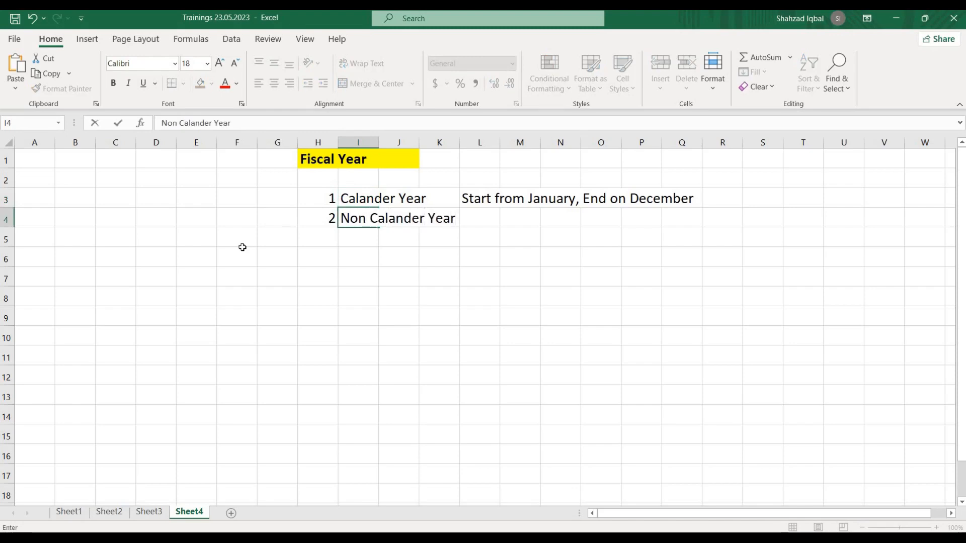
Step: Enter the description "Start from 1st July, ends on 30 June" in cell L4
key("Tab")
key("Tab")
key("Tab")
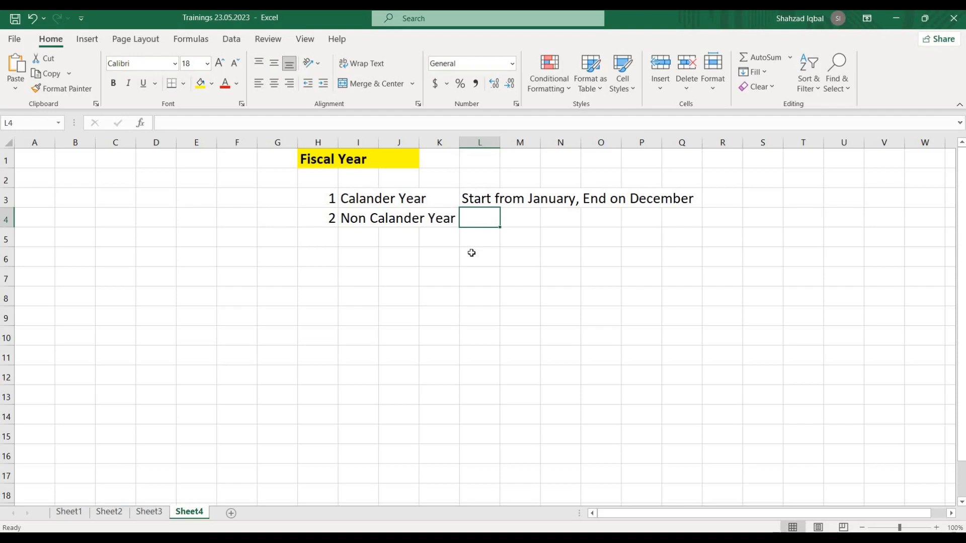
type("Start from")
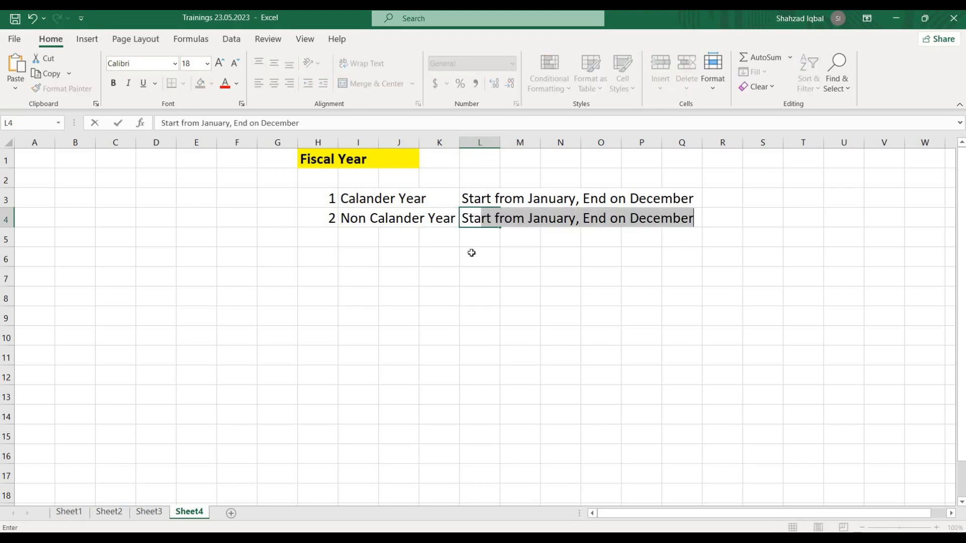
type(" 1")
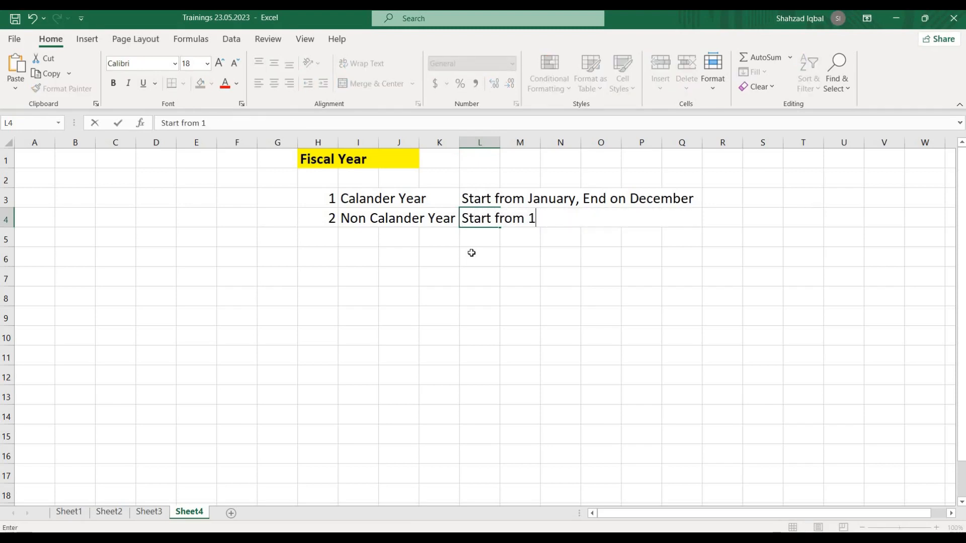
type("st July, end")
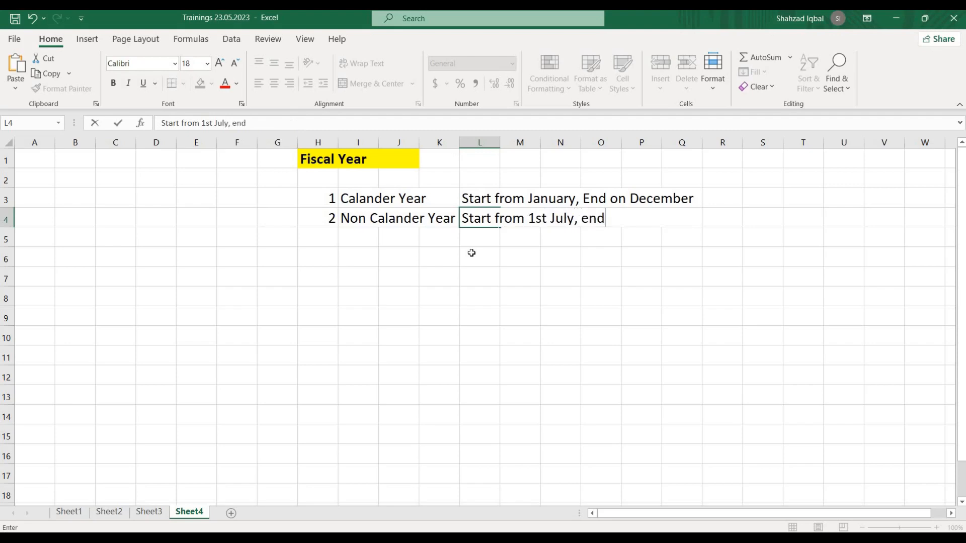
type("s on 30 June")
key("Tab")
Step: Add a "Period" column with its header in R2, 12 in R3 and 366 in R4
key("Right")
key("Right")
key("Right")
key("Right")
key("Right")
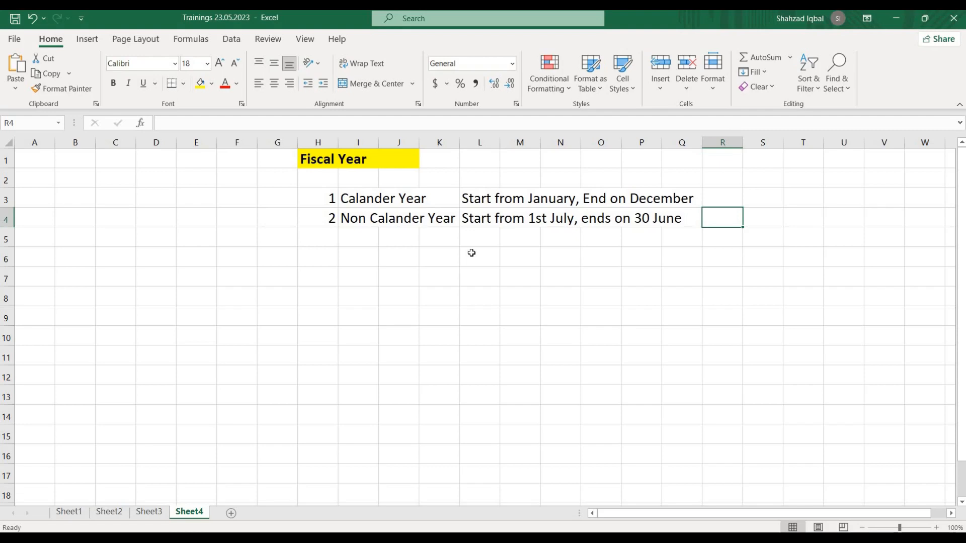
left_click(373, 196)
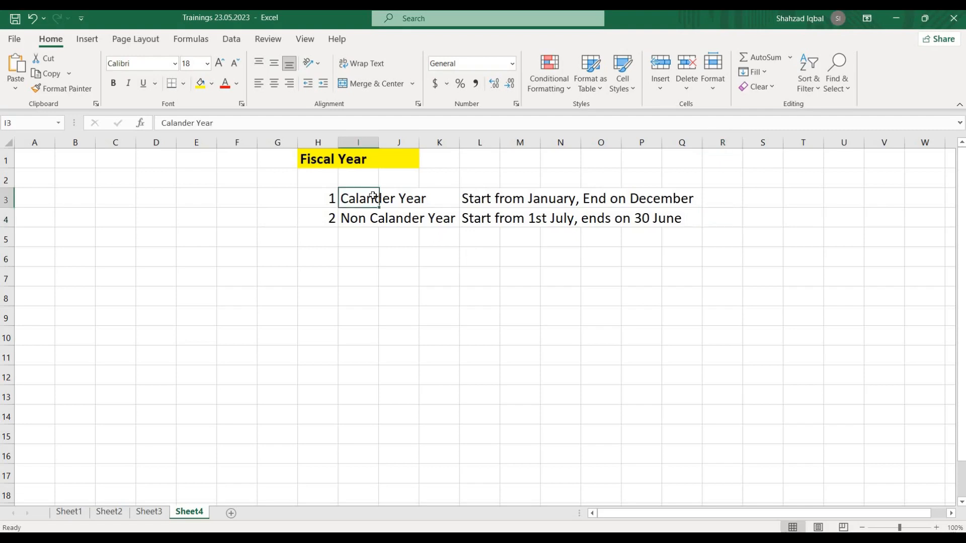
left_click(720, 174)
type("P")
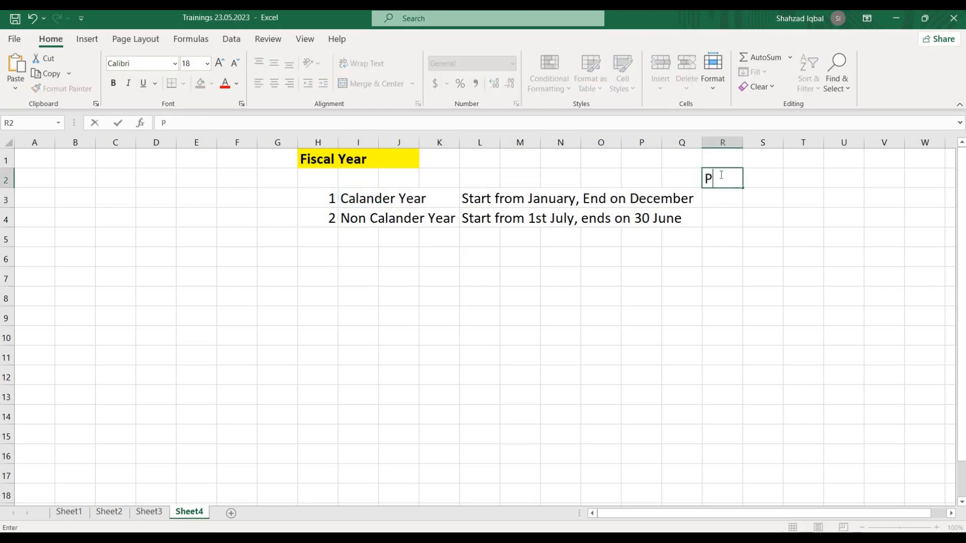
type("eriod")
key("Return")
type("12")
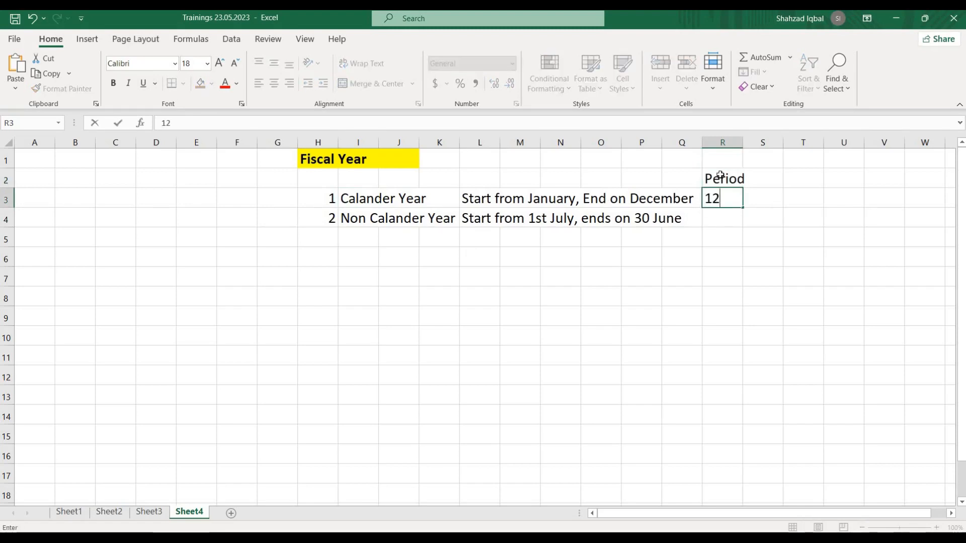
key("Return")
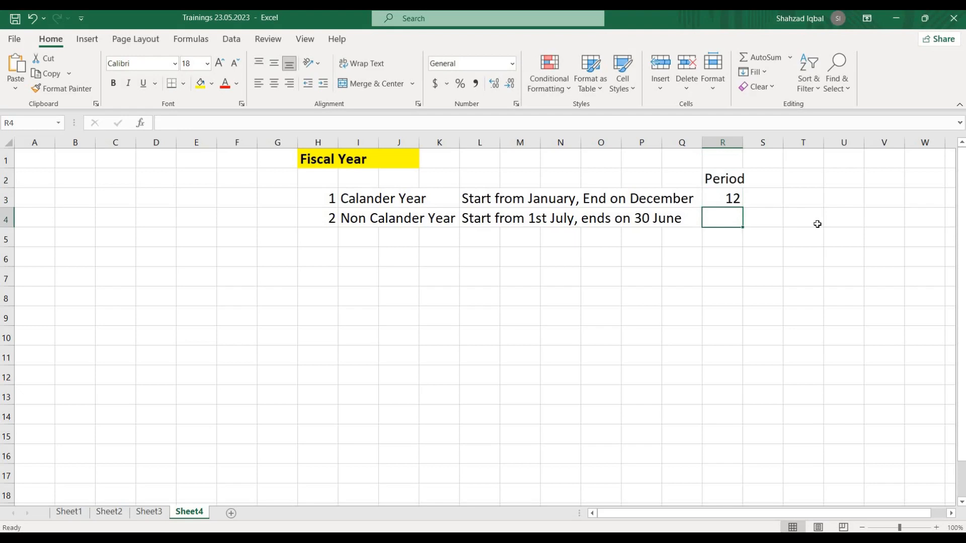
type("366")
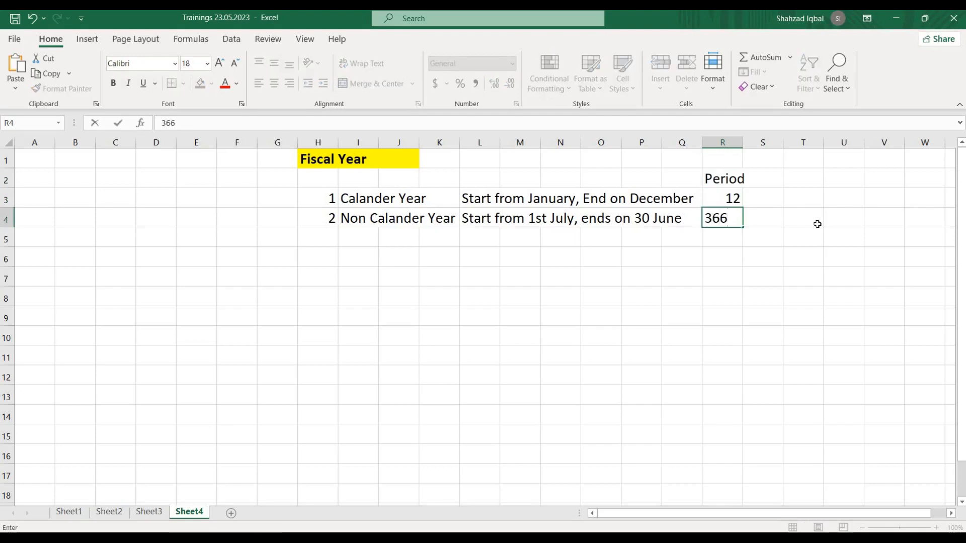
key("Return")
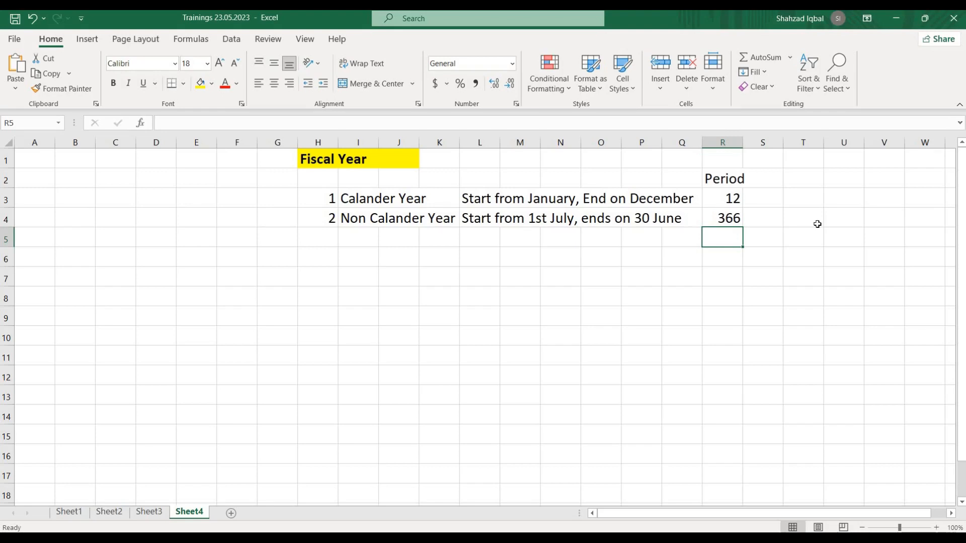
Step: Add the header "Special Period" in cell S2, beside the Period header
key("Up")
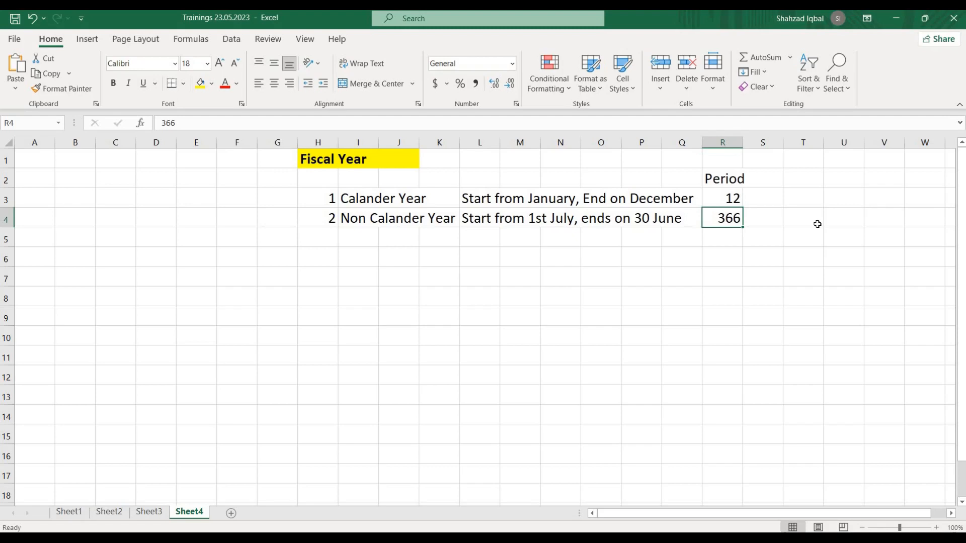
key("Up")
key("Up")
key("Right")
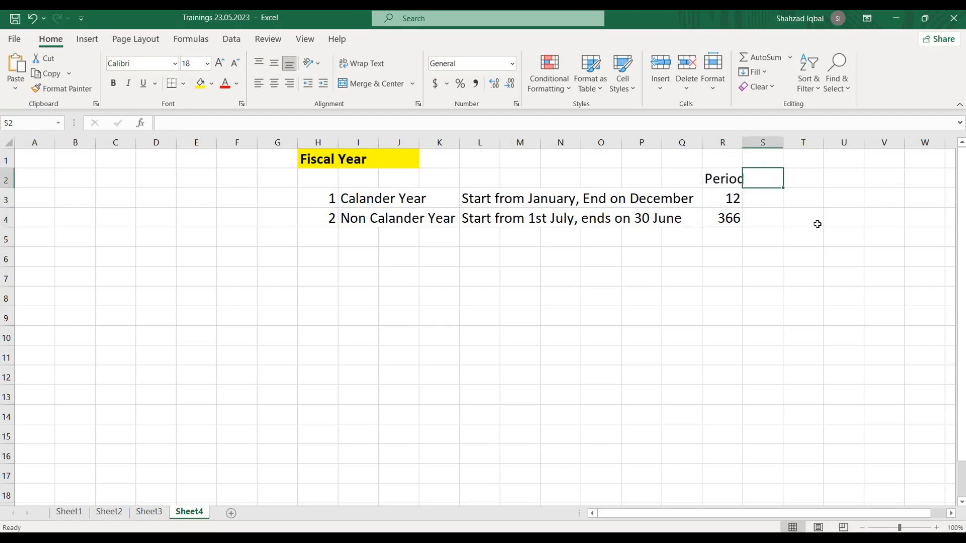
type("Special Peri")
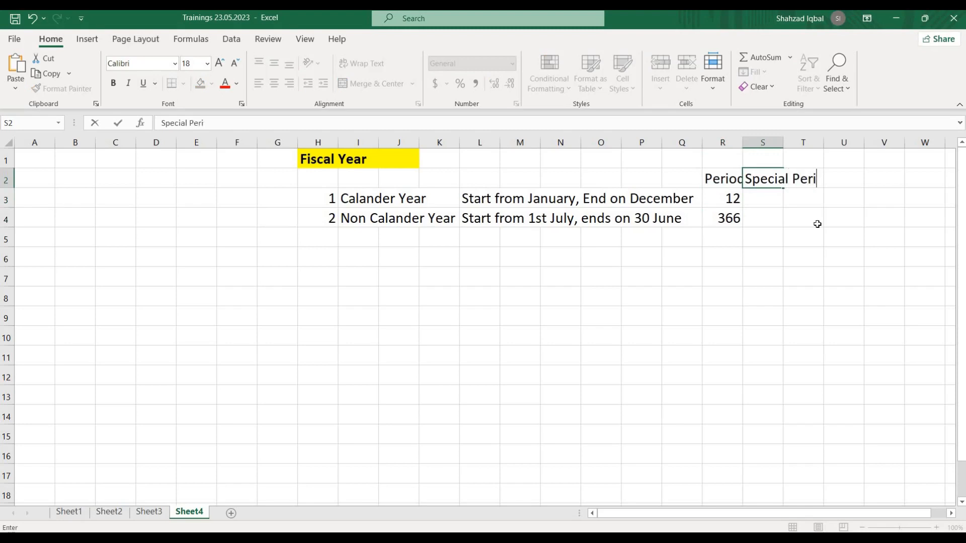
type("od")
key("Return")
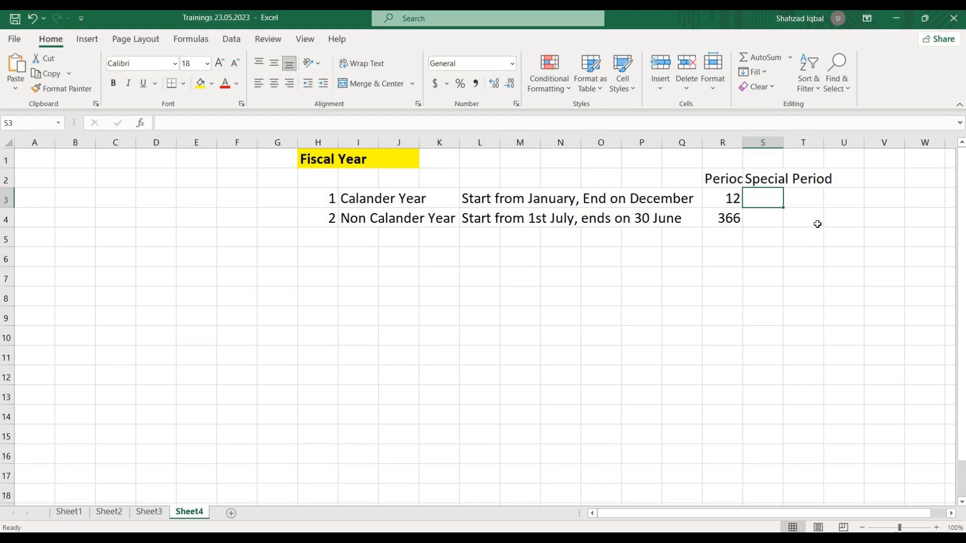
Step: Enter the note "used when fiscal year is closed" in cell S4
key("Down")
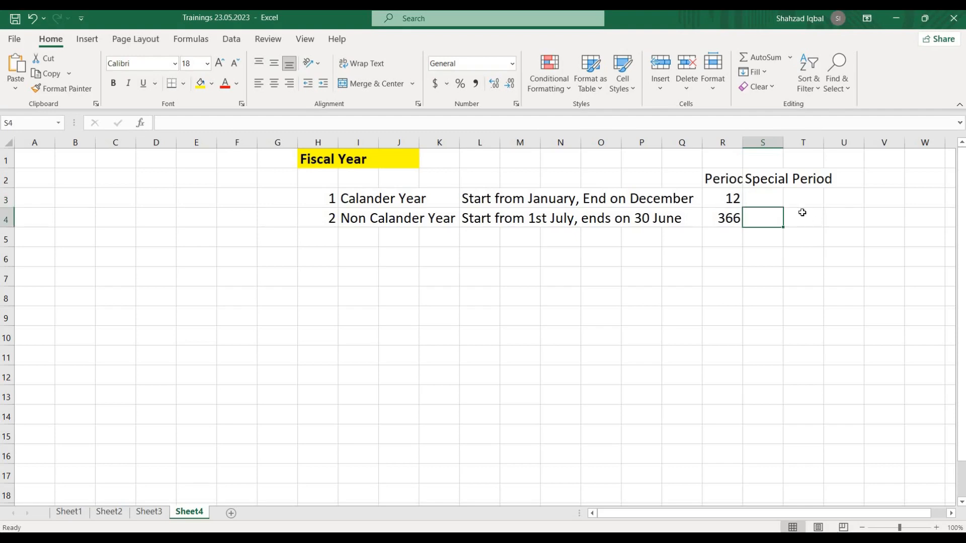
type("used w")
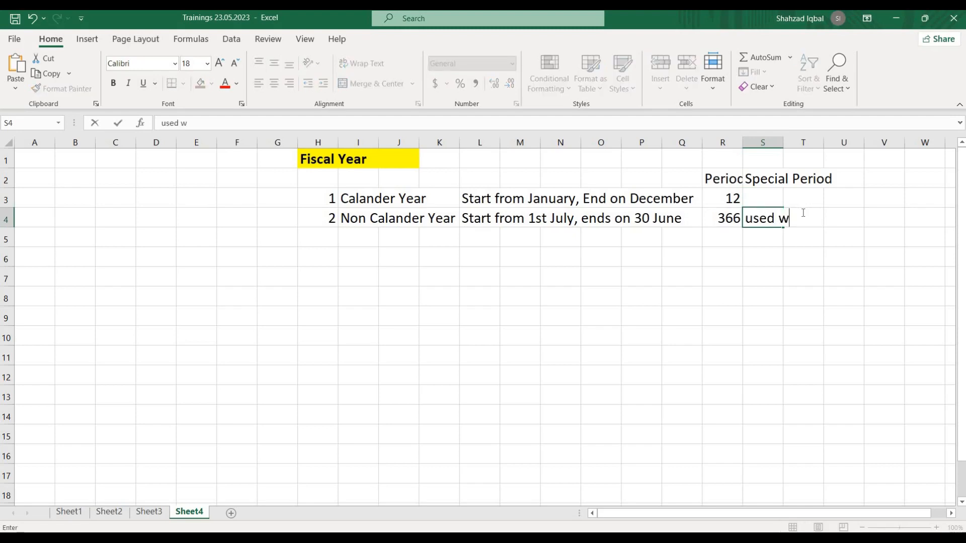
type("hen fiscal years")
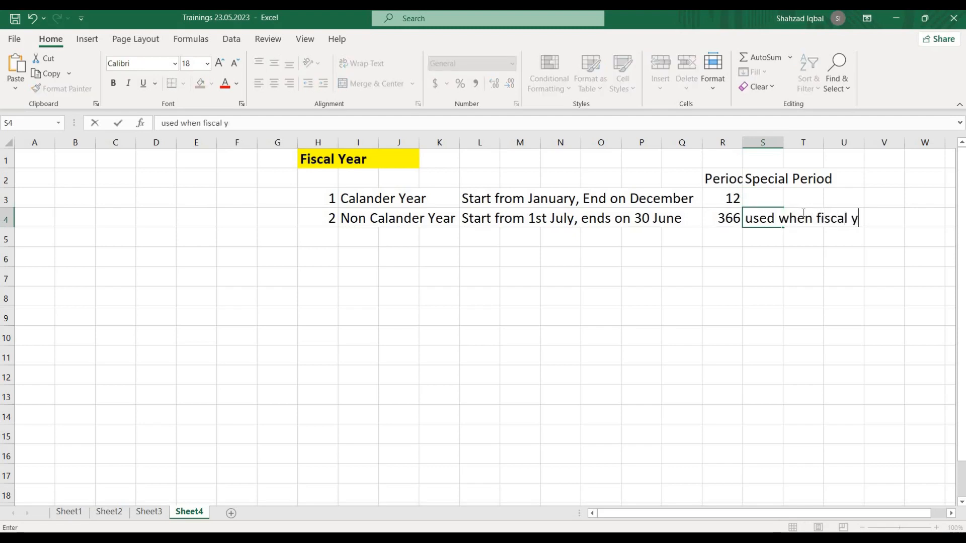
key("BackSpace")
key("BackSpace")
type("is closed")
key("Return")
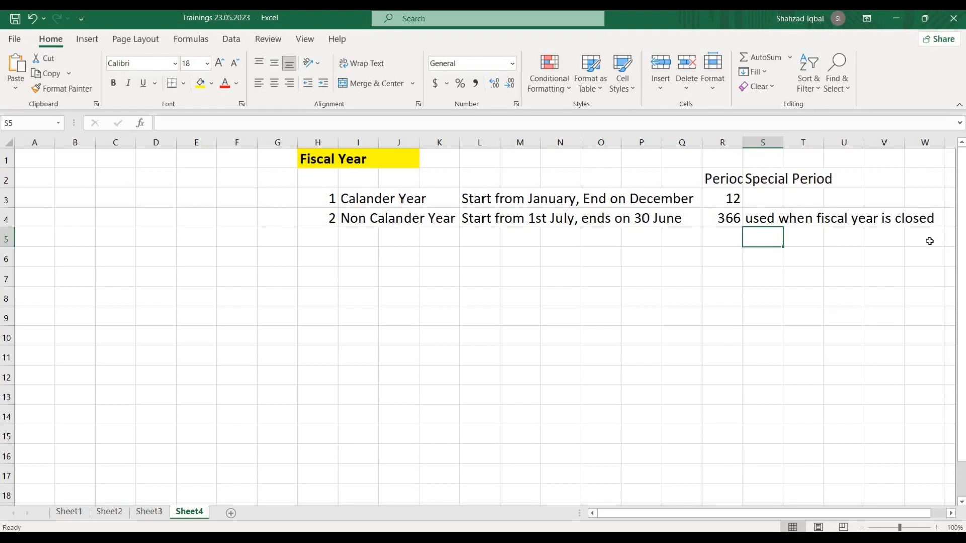
Step: Resize column S so it is just wide enough for the "Special Period" header
left_click(914, 240)
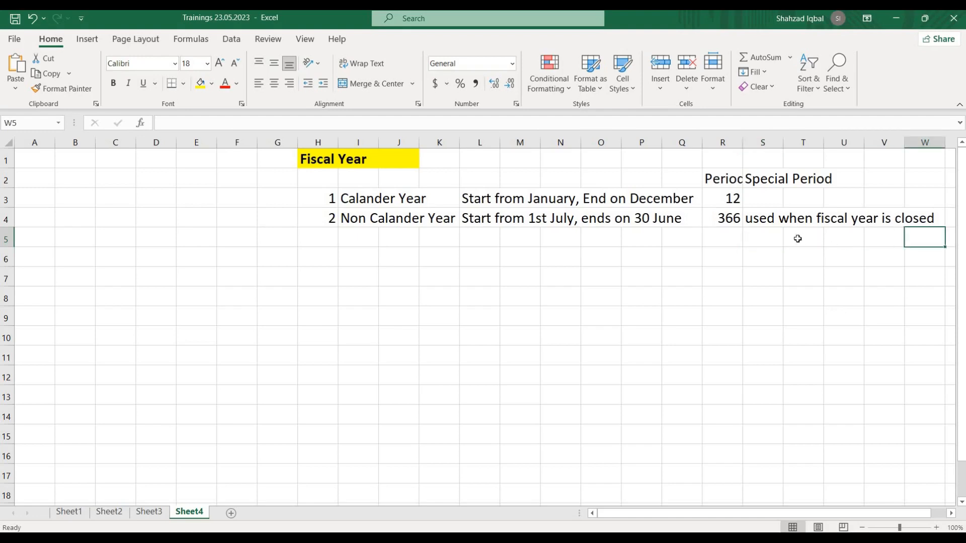
left_click(780, 240)
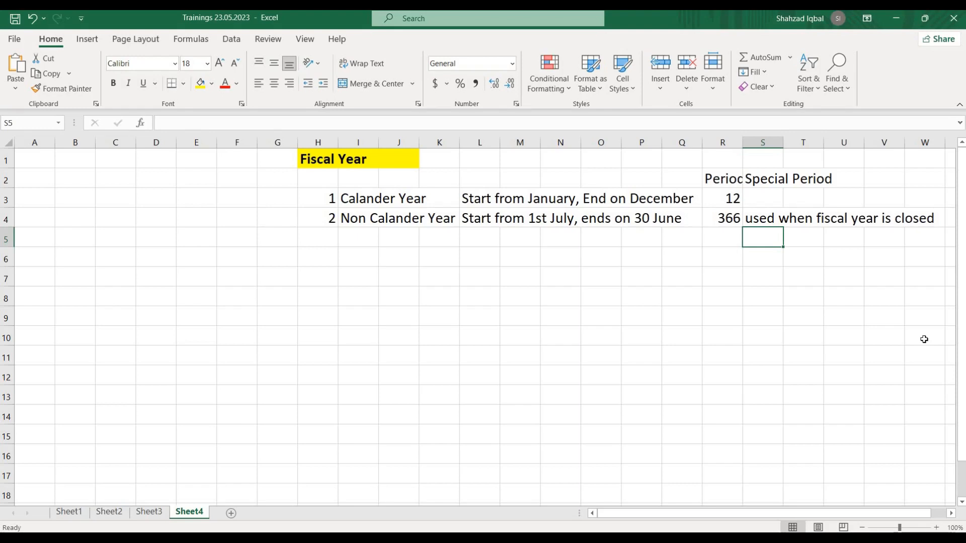
double_click(781, 145)
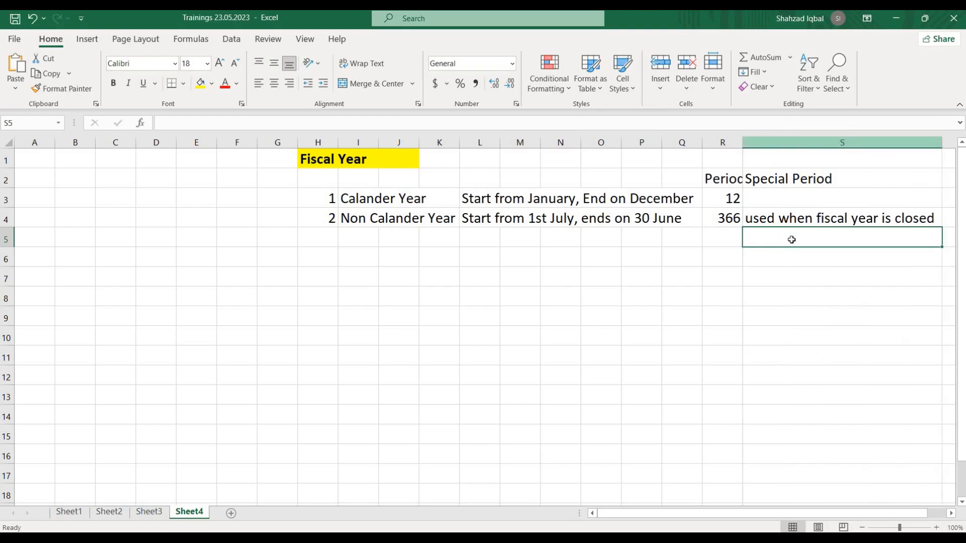
left_click(947, 152)
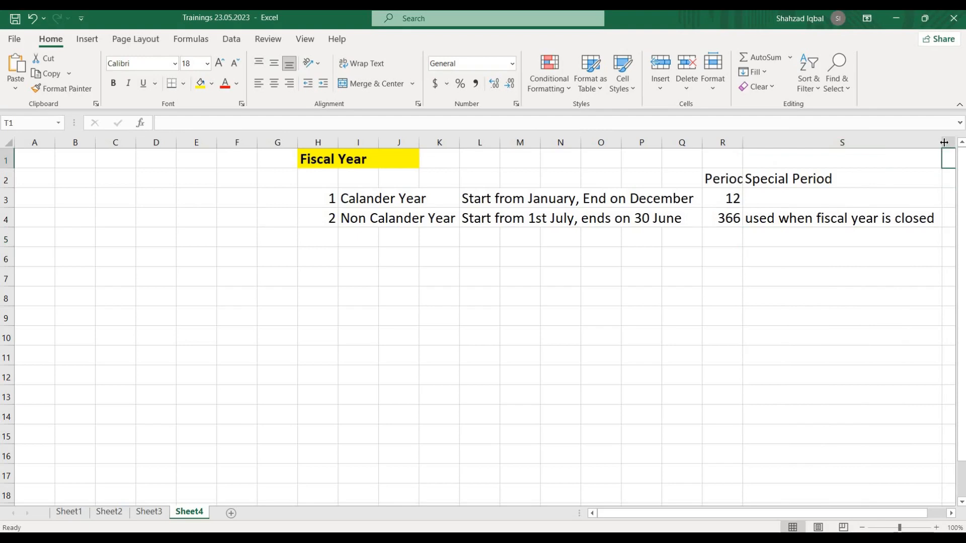
left_click_drag(944, 142, 815, 174)
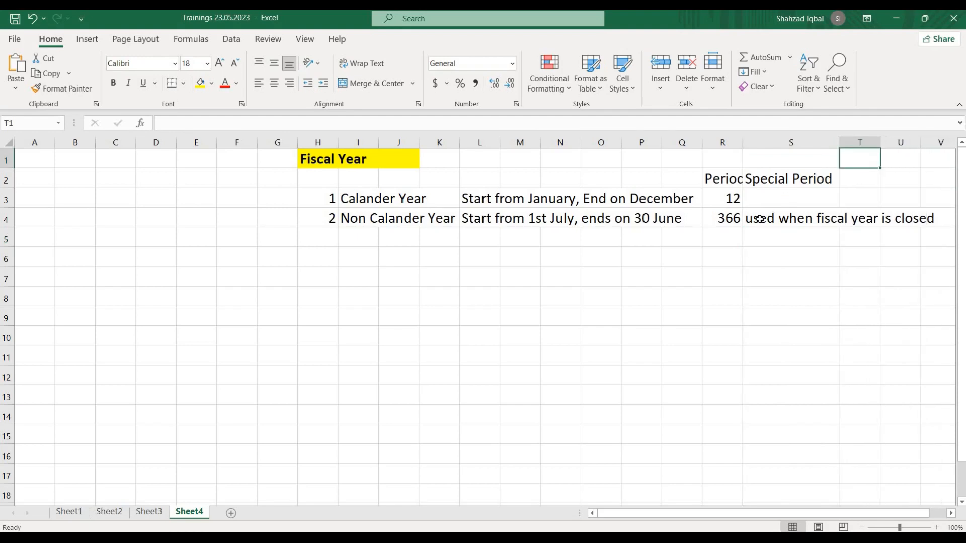
Step: Enter 2 in cell S5, replace it with 3, and replace that with 1
left_click(759, 220)
left_click(759, 235)
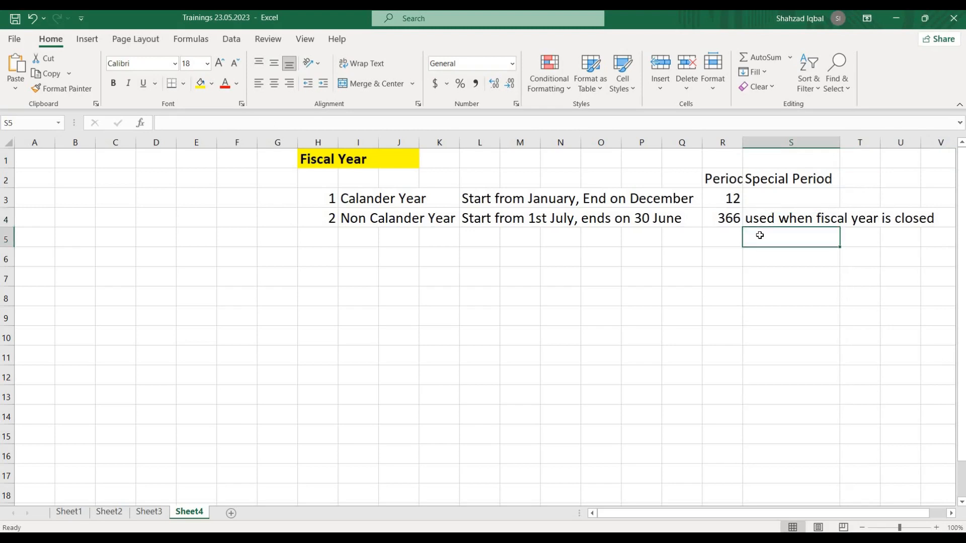
type("2")
key("Return")
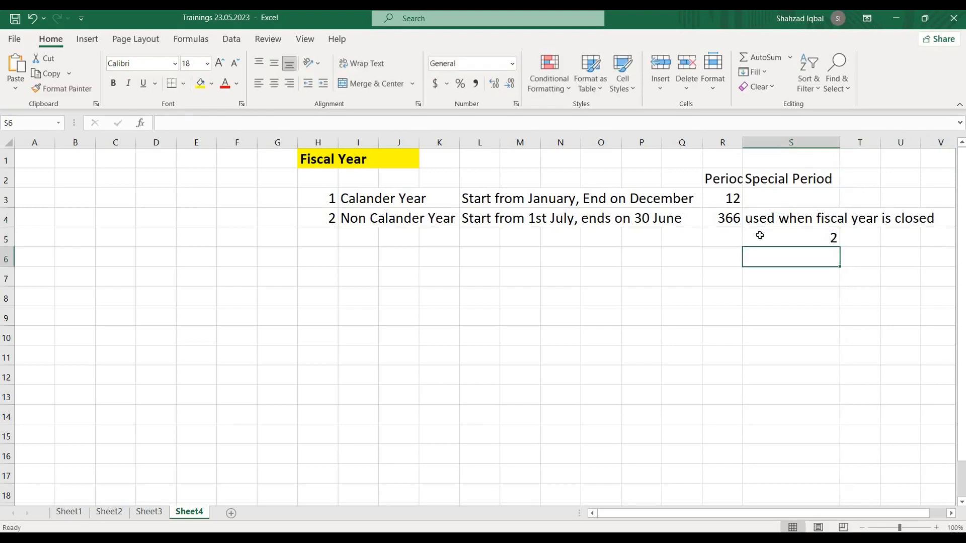
left_click(810, 238)
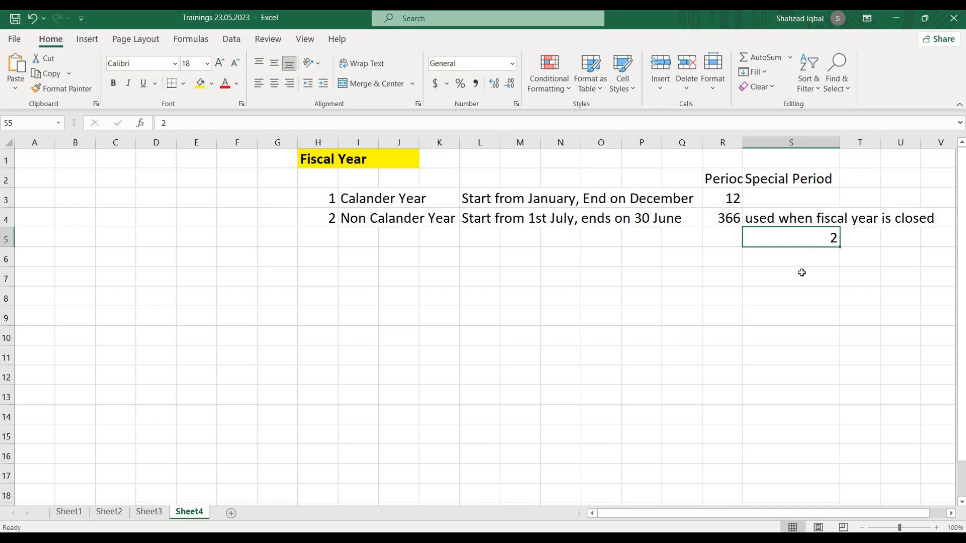
type("3")
key("Return")
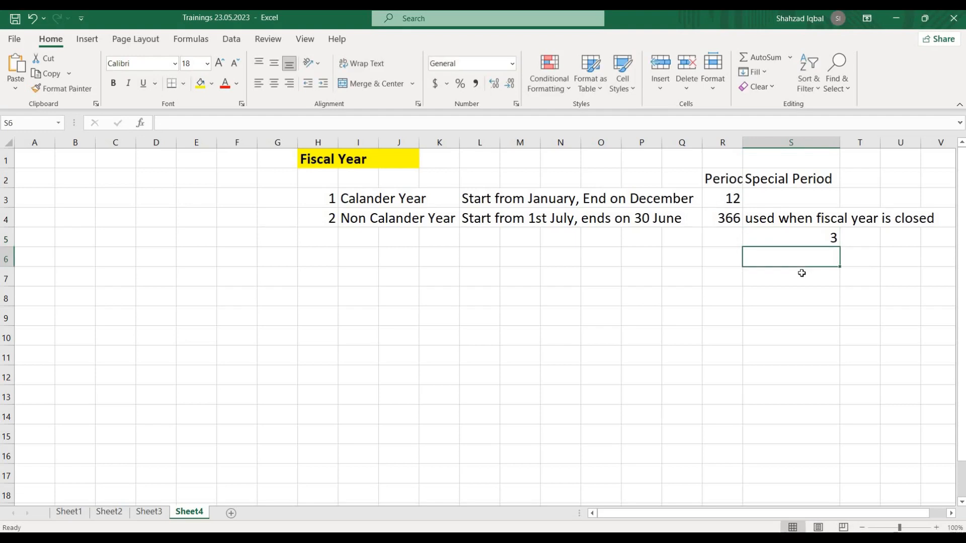
left_click(786, 241)
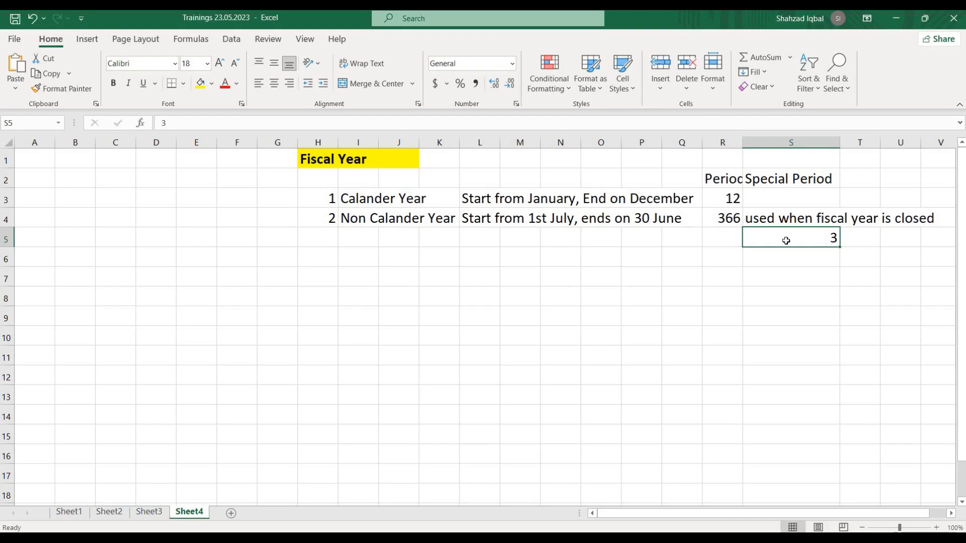
type("1")
key("Return")
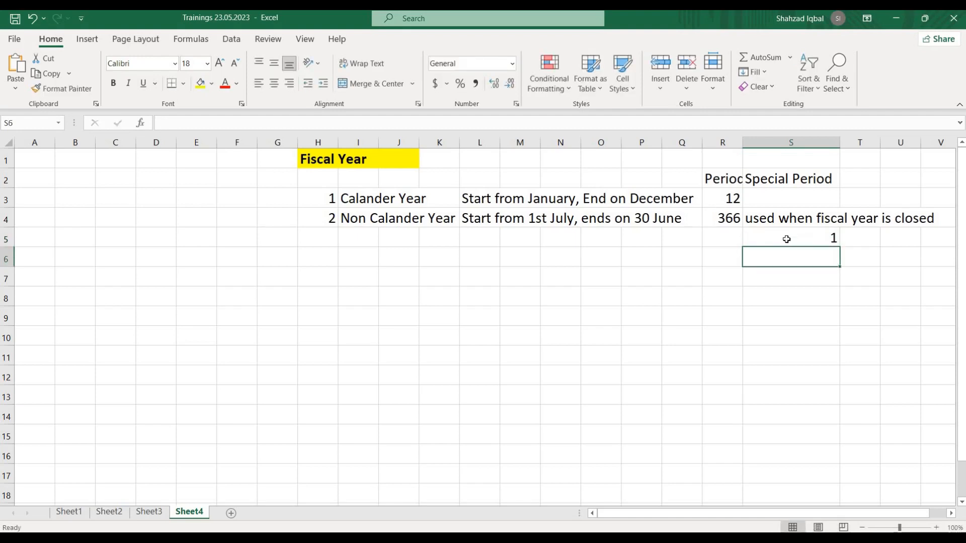
Step: Auto-fit the width of column R to show the full "Period" header
left_click(798, 238)
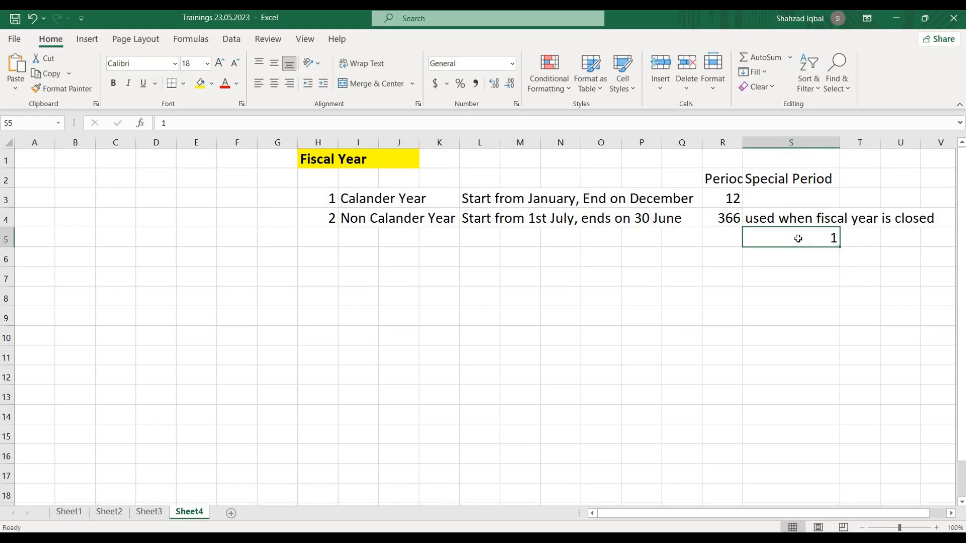
left_click(351, 217)
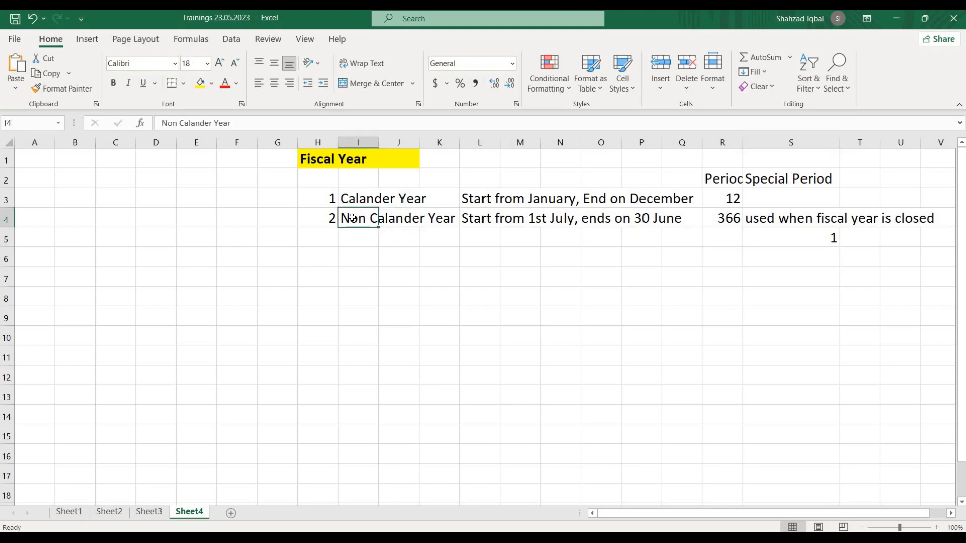
left_click(713, 217)
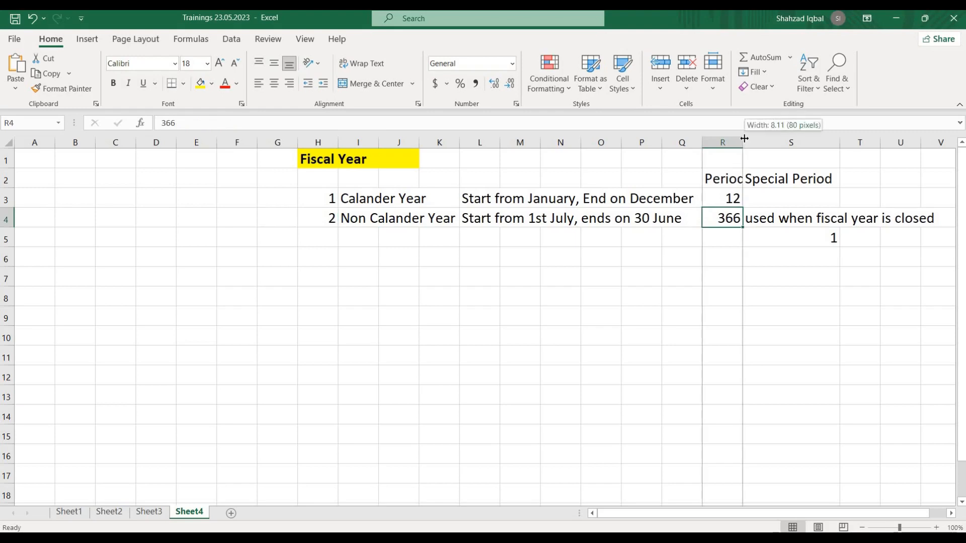
double_click(744, 139)
Step: Fill the "Period" and "Special Period" header cells R2:S2 with light blue
left_click_drag(712, 177, 815, 179)
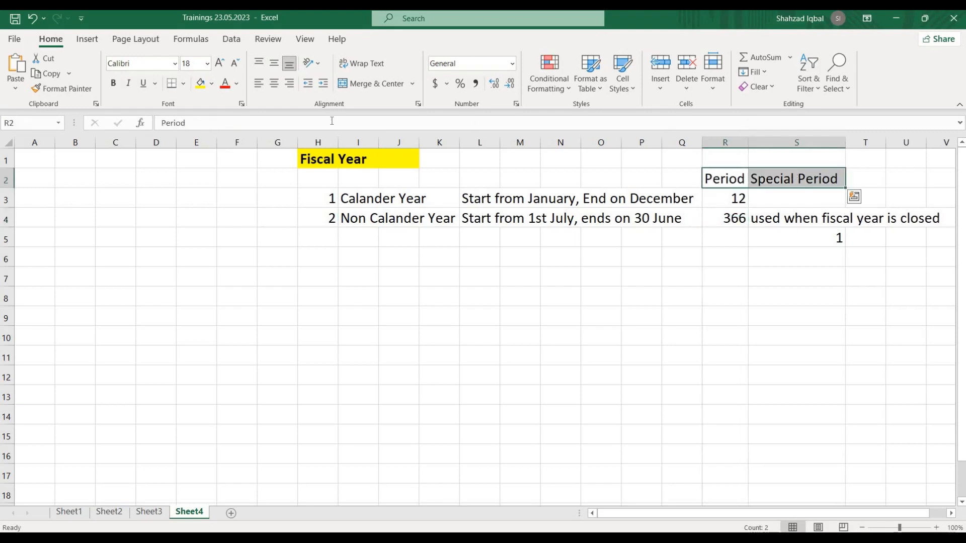
left_click(211, 83)
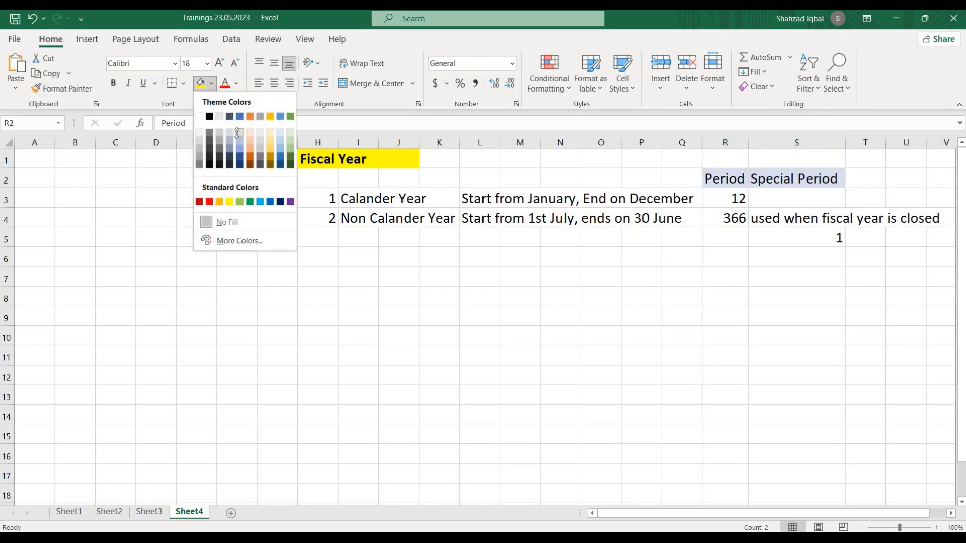
left_click(238, 136)
Step: Enter 2 as the special period for the calendar year row in cell S3
left_click(360, 196)
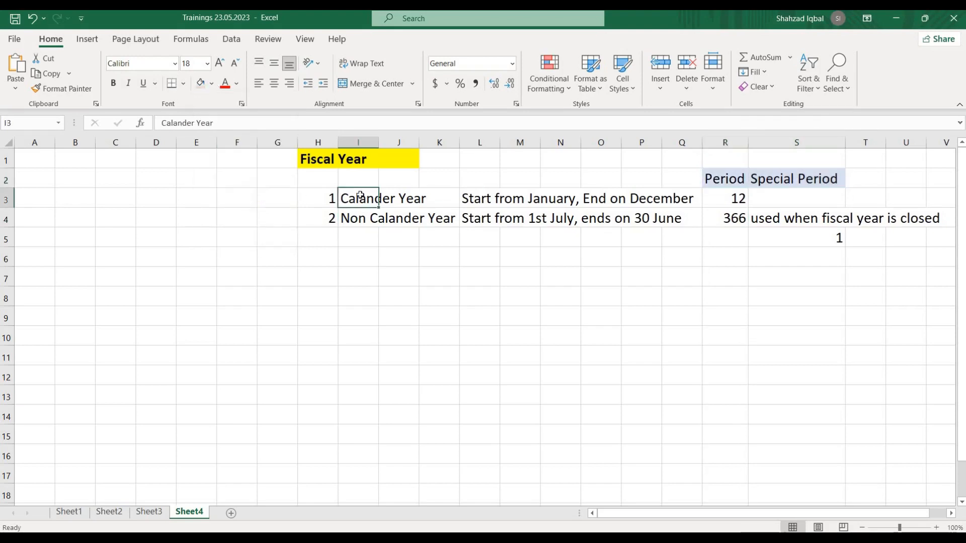
left_click(726, 198)
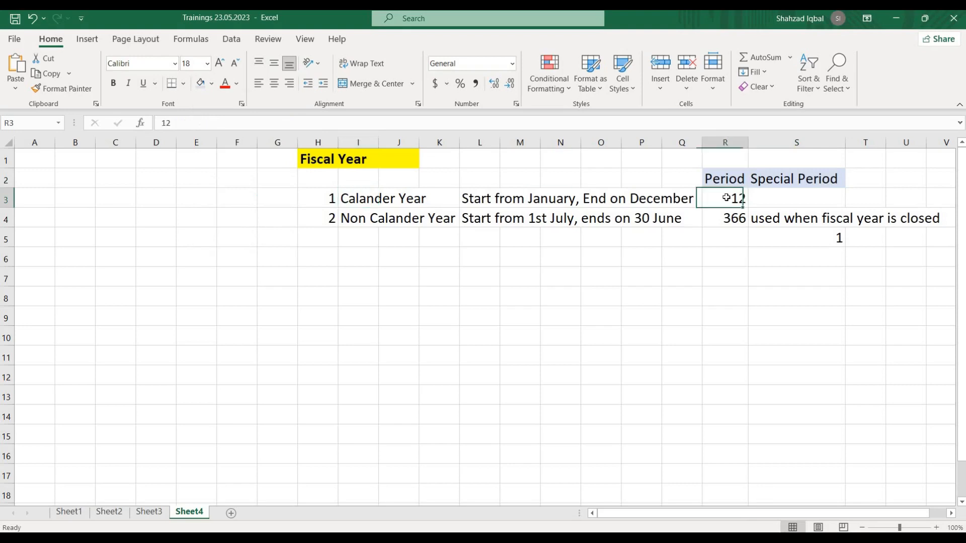
left_click(766, 198)
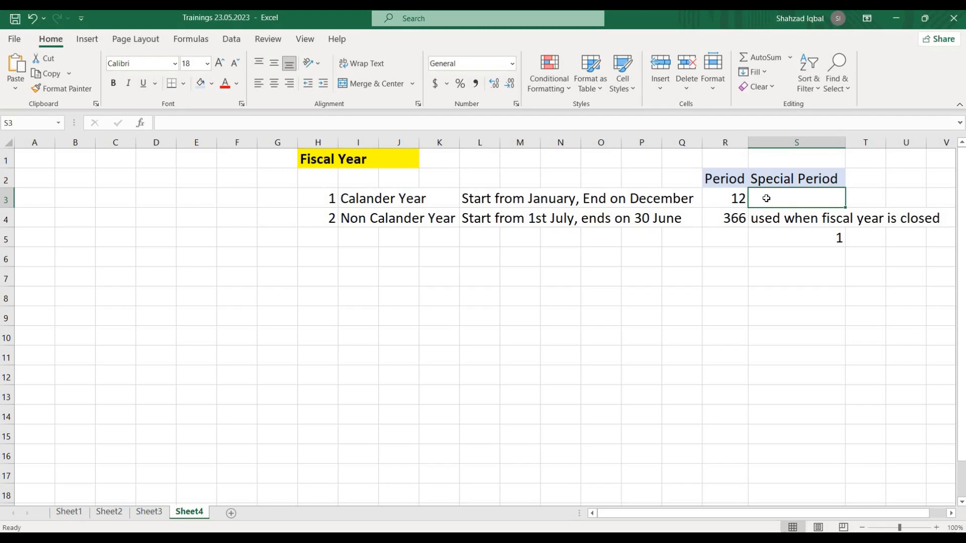
type("2")
key("Return")
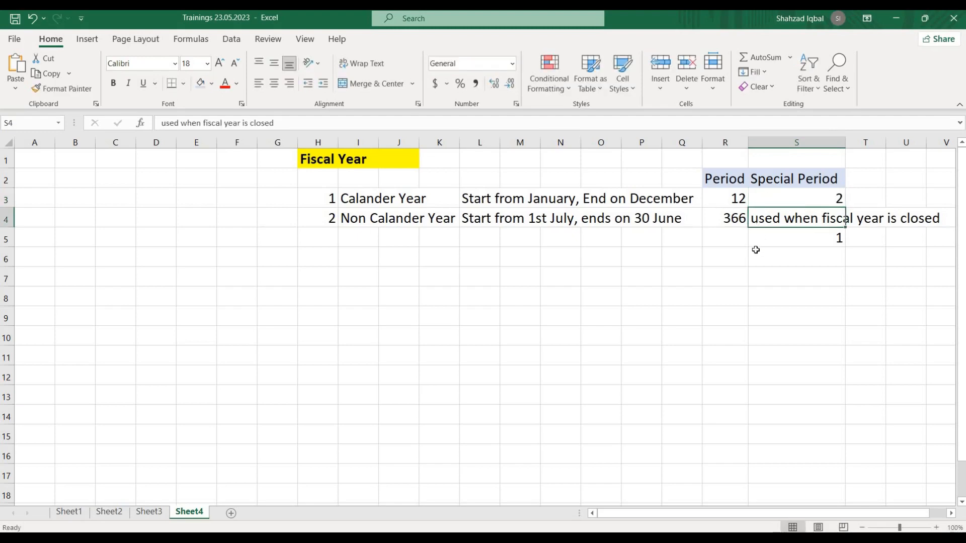
Step: Set the value in cell S5, below the closing note, to 5
left_click(806, 238)
type("5")
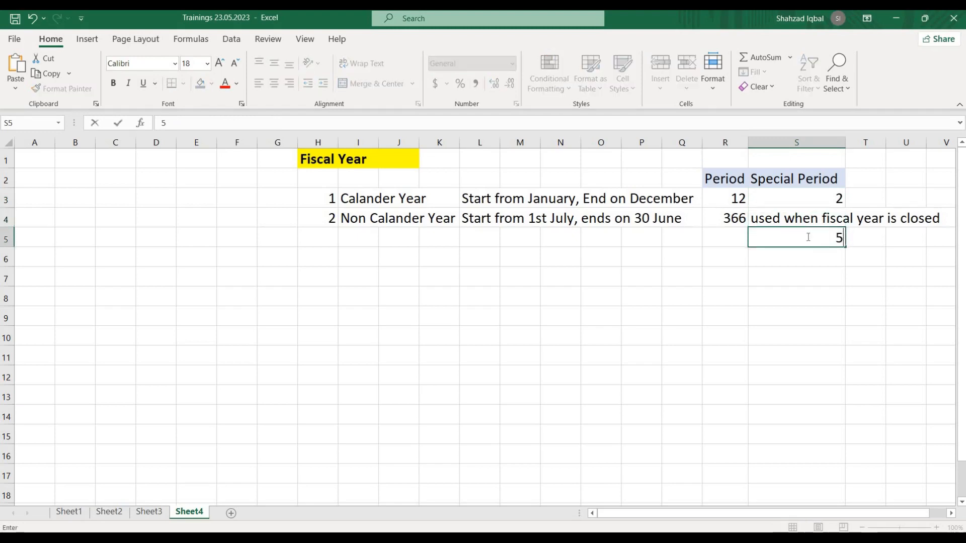
key("Return")
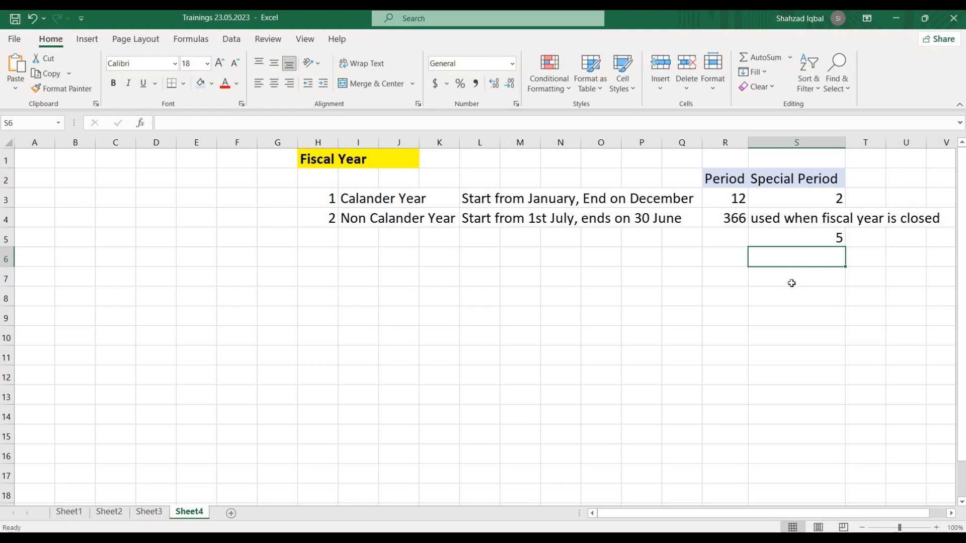
left_click(784, 238)
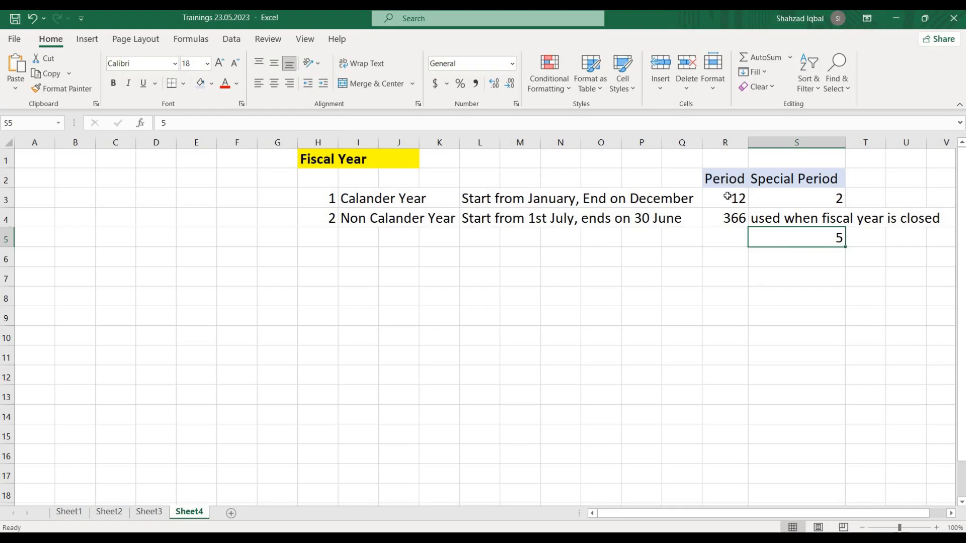
Step: Enter the note "They neither opend nor closed" in cell S6, under the special period value 5
left_click_drag(727, 197, 730, 219)
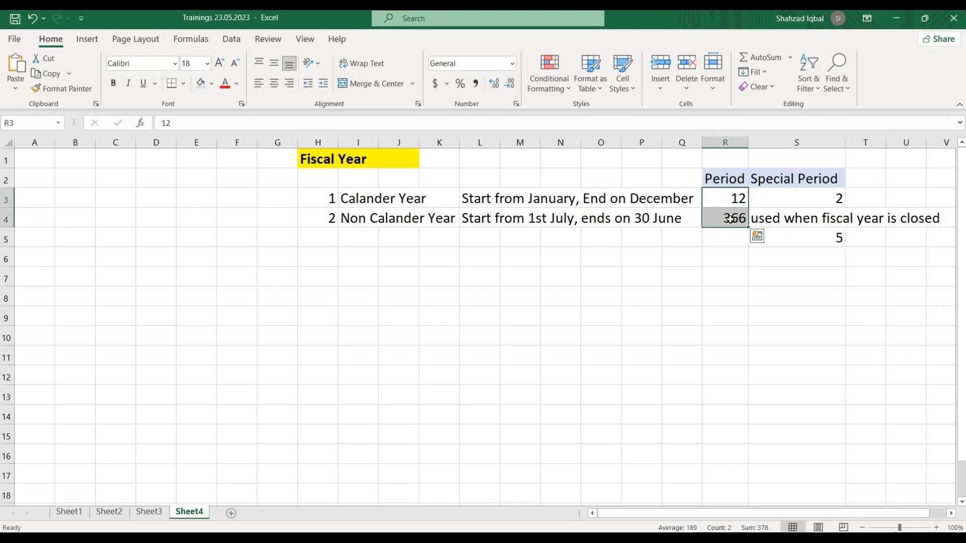
left_click(730, 218)
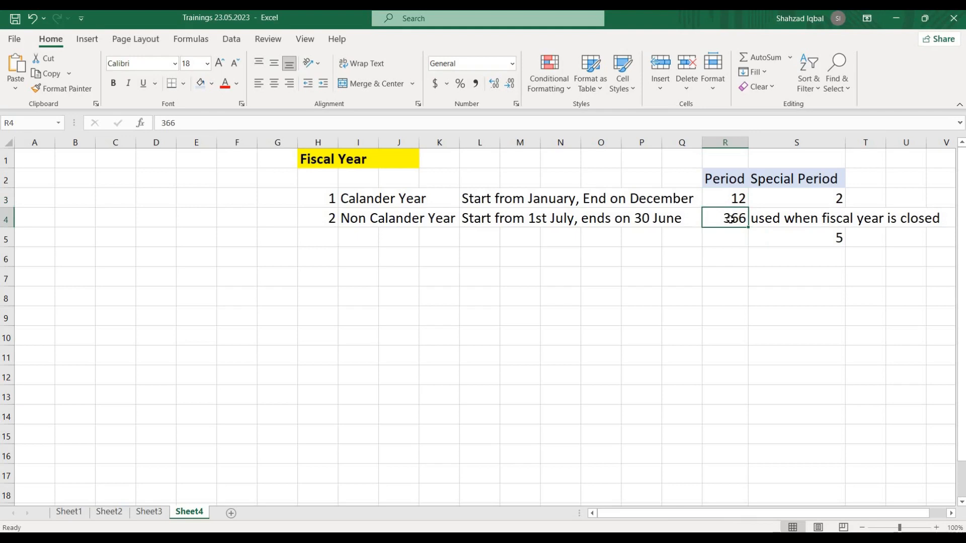
left_click(763, 254)
type("They")
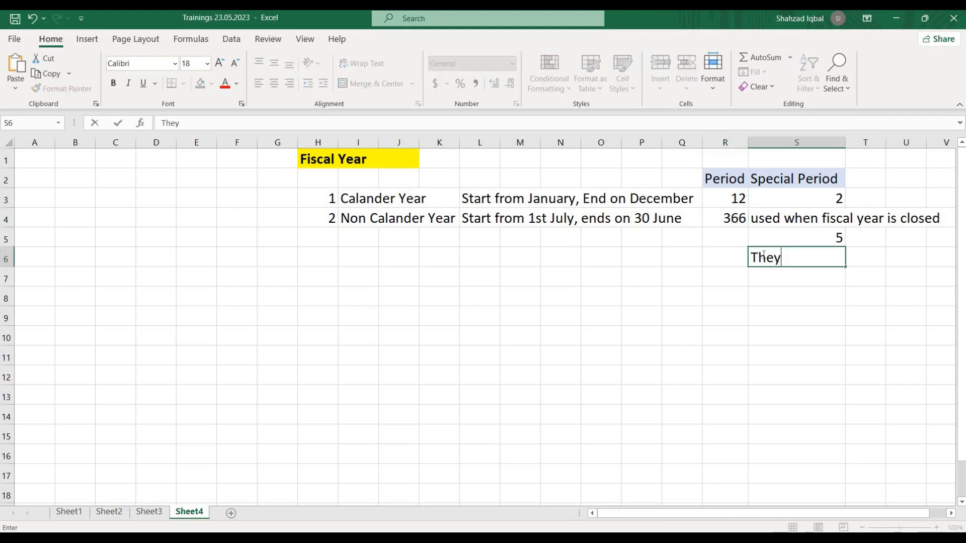
type(" neither opend ")
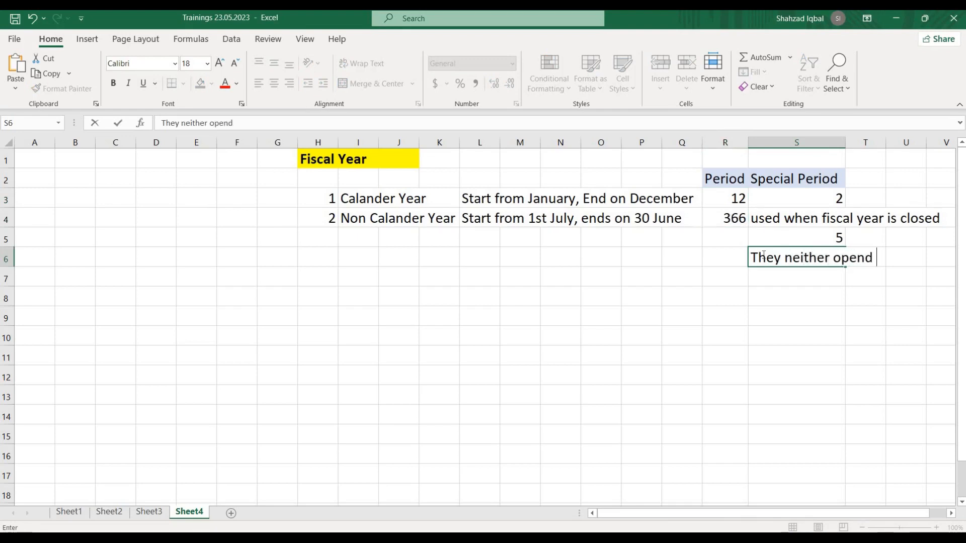
type("no")
key("BackSpace")
type("nor ")
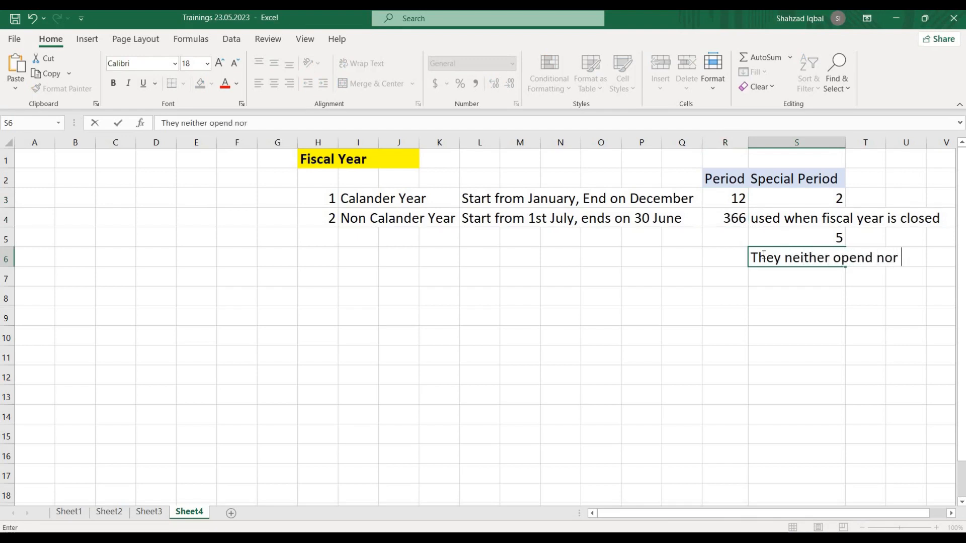
type("closed")
key("Return")
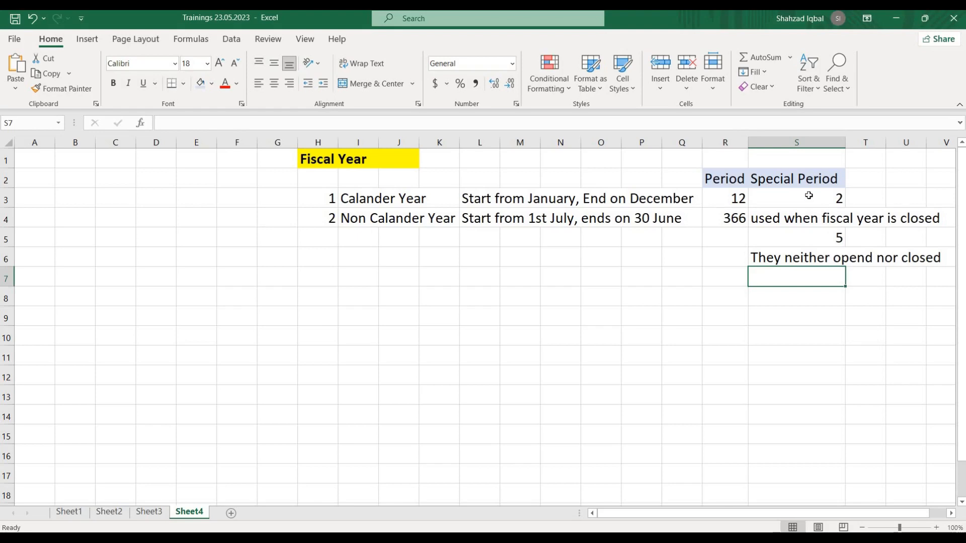
Step: Enter the note "Posting date must be last date of fisca year i.e. 30.06.2023" in cell S7
key("Up")
key("Up")
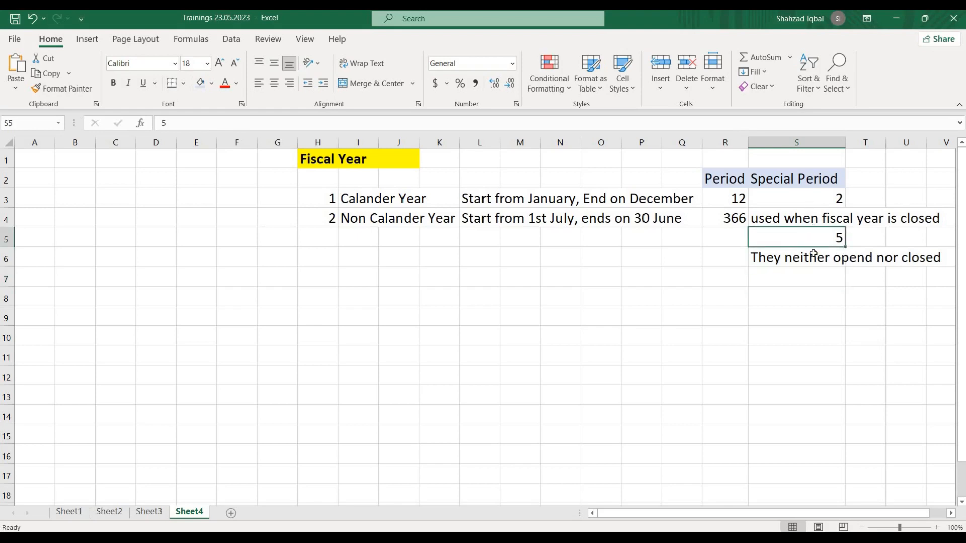
key("Down")
key("Down")
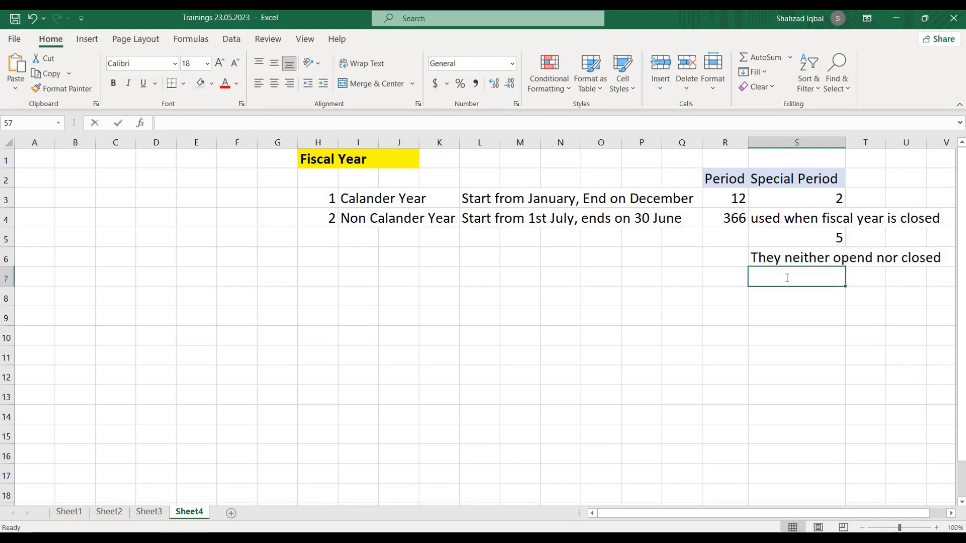
type("Posting date ")
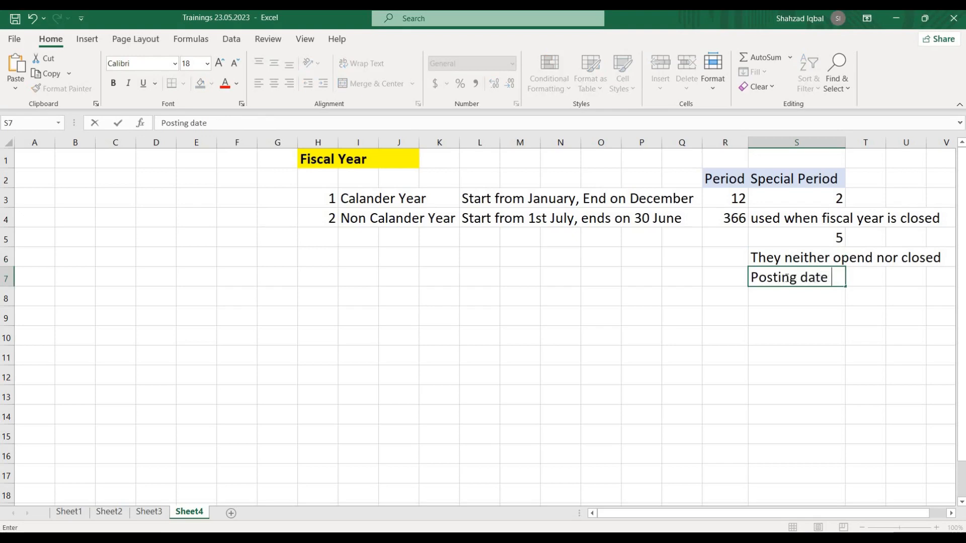
type("must be last")
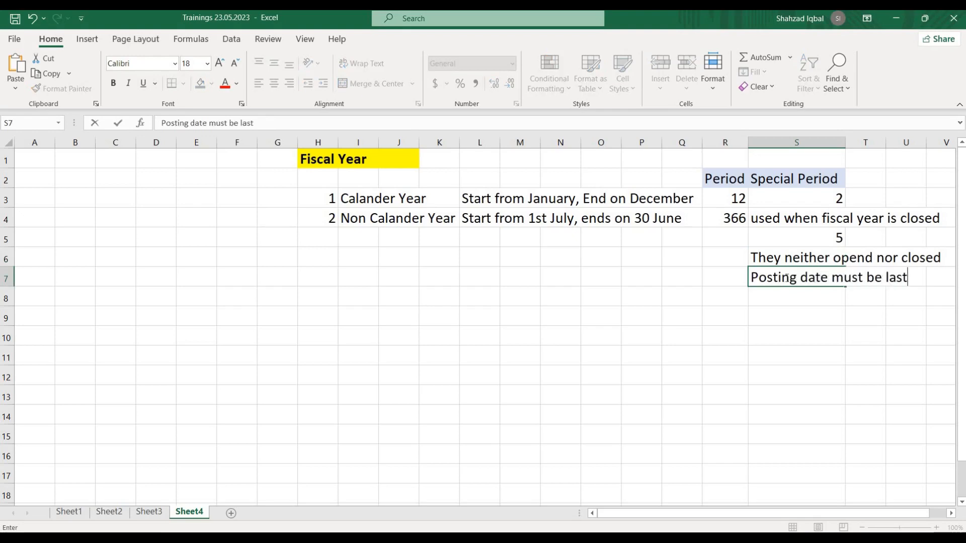
type(" date of")
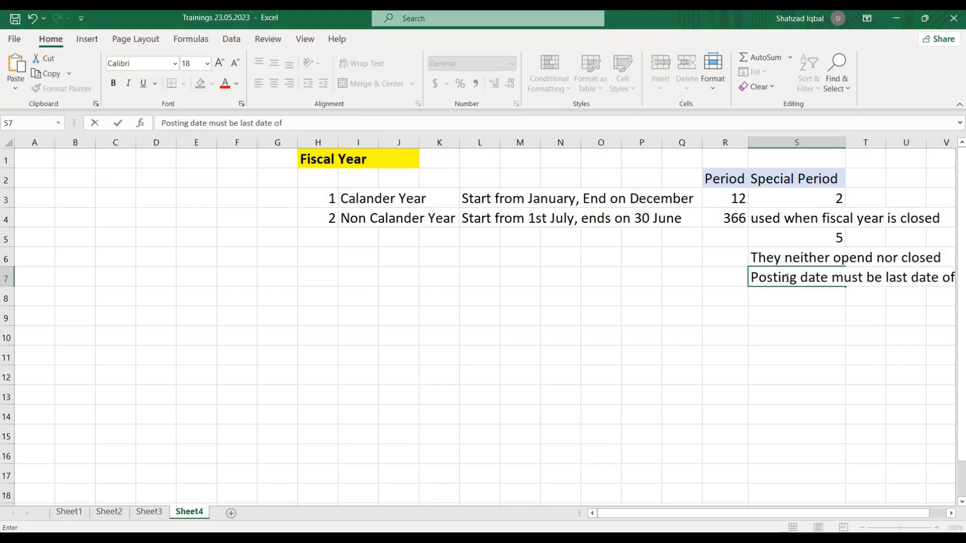
type(" fisca year")
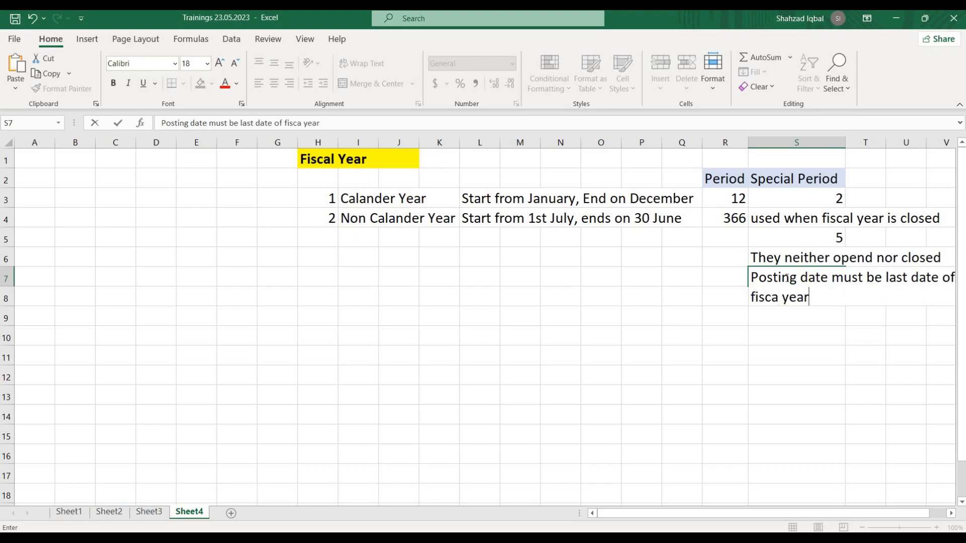
type(" i.e. 30.06.202")
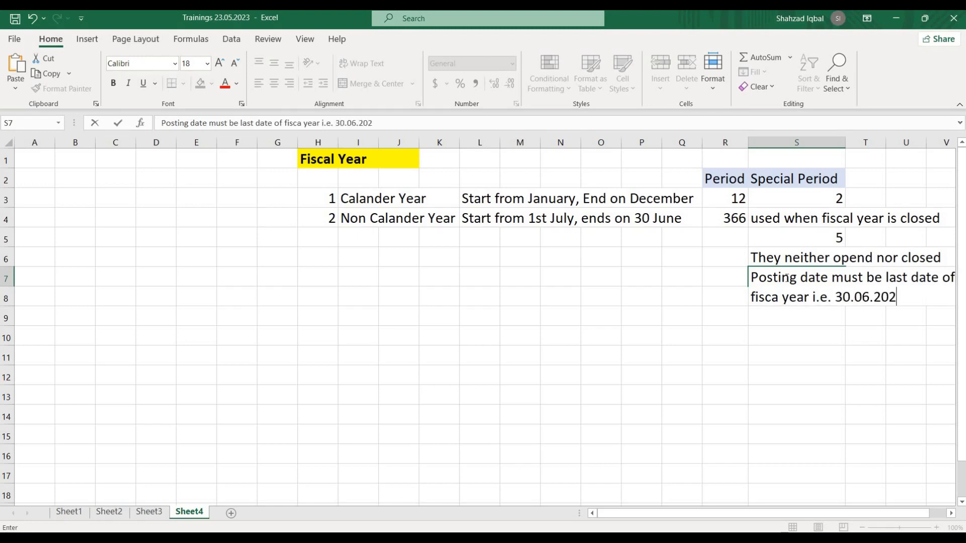
type("3")
key("Return")
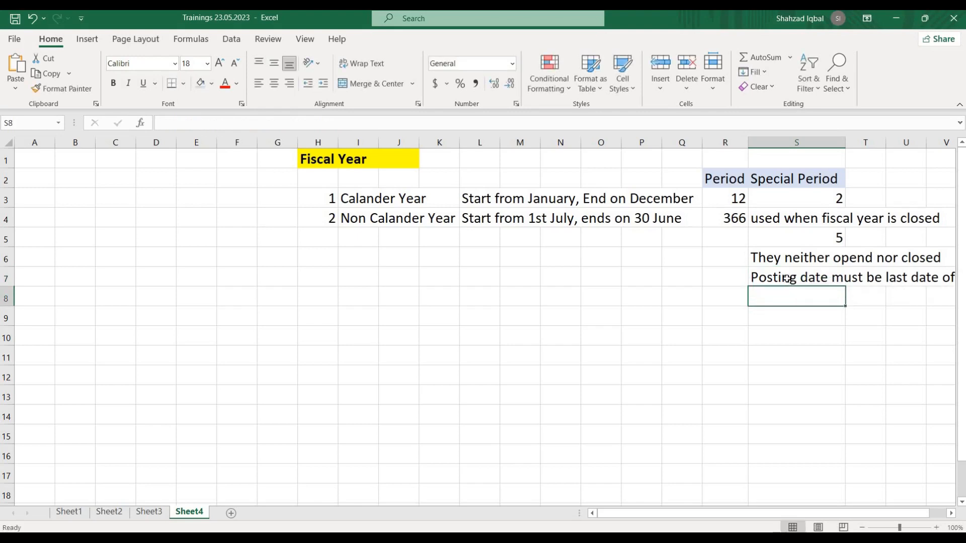
Step: Delete the empty columns B through F to move the fiscal year overview closer to the sheet's start
left_click_drag(787, 278, 940, 275)
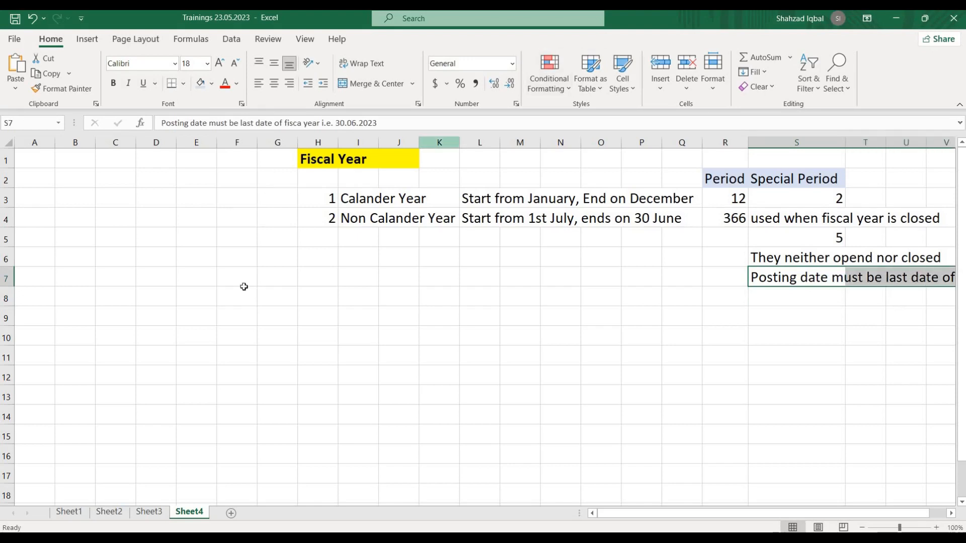
left_click_drag(236, 297, 83, 144)
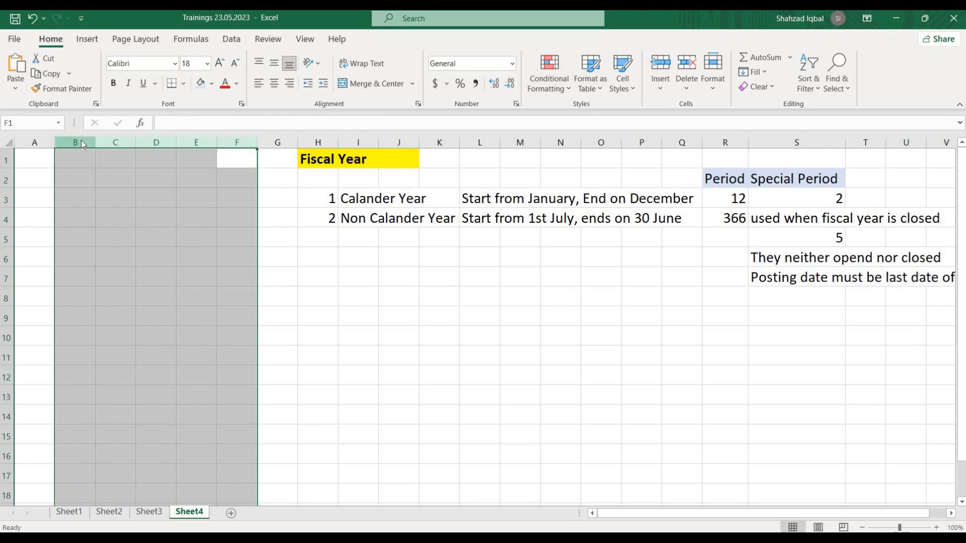
right_click(83, 144)
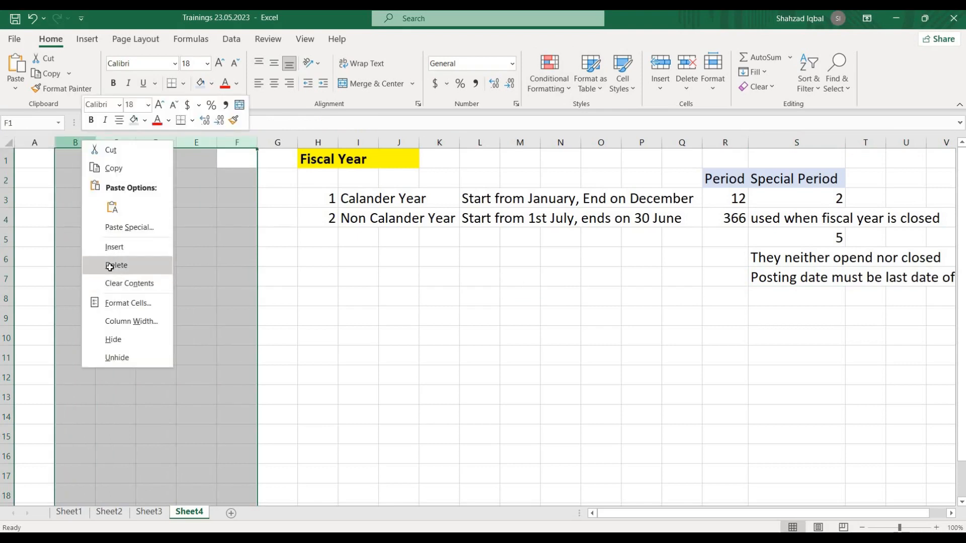
left_click(110, 265)
left_click(580, 278)
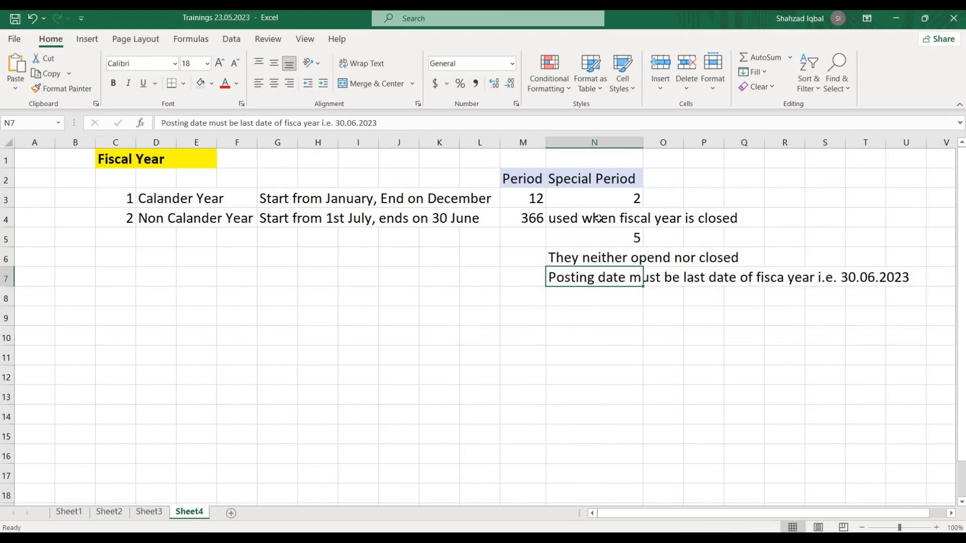
left_click(590, 194)
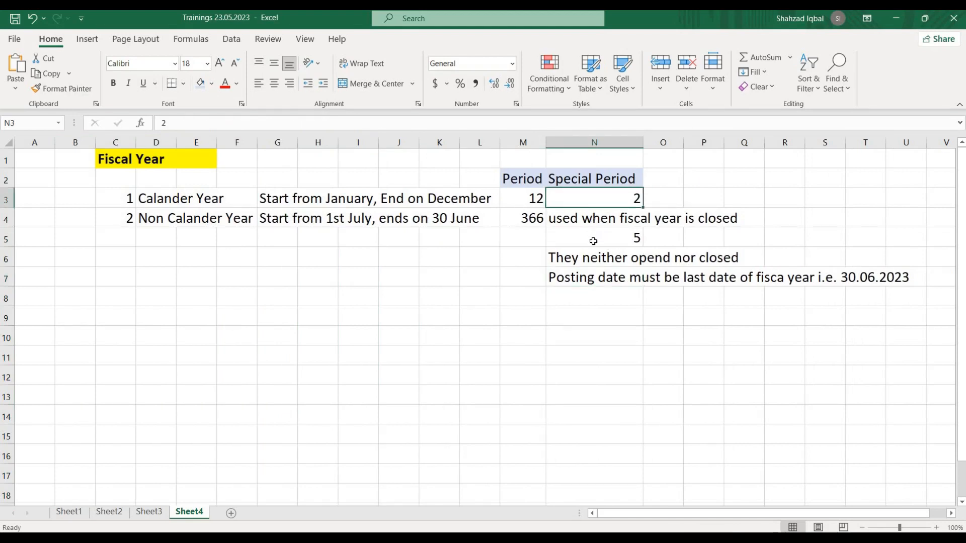
left_click(593, 241)
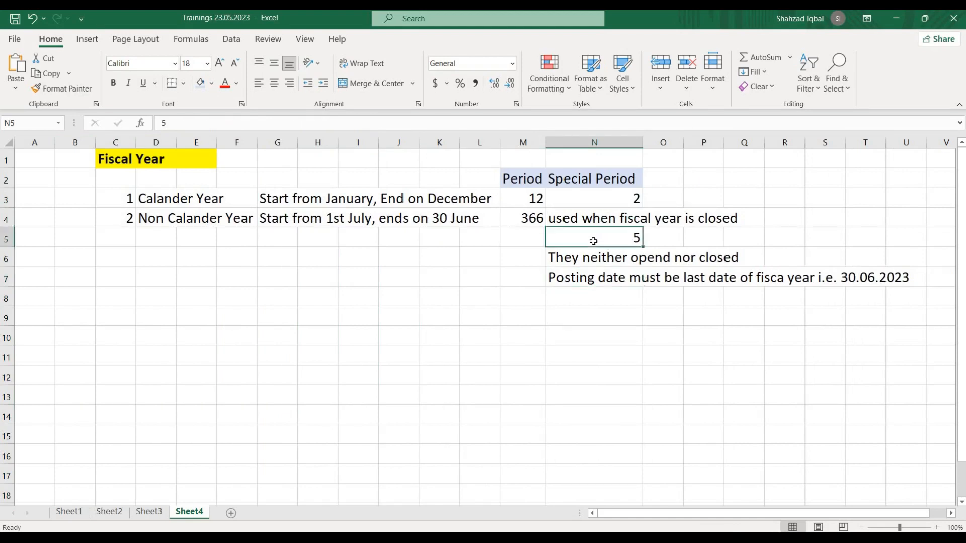
left_click(586, 279)
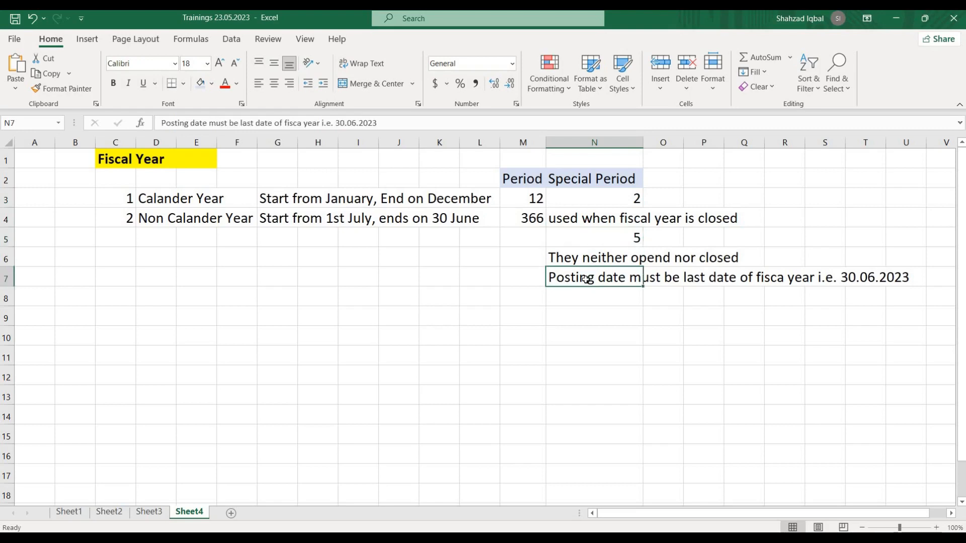
left_click(848, 277)
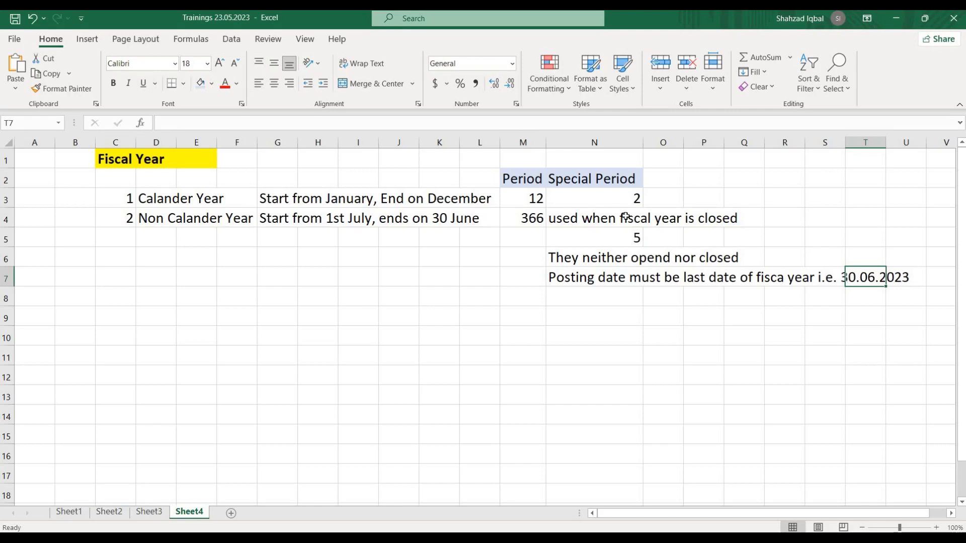
left_click(620, 242)
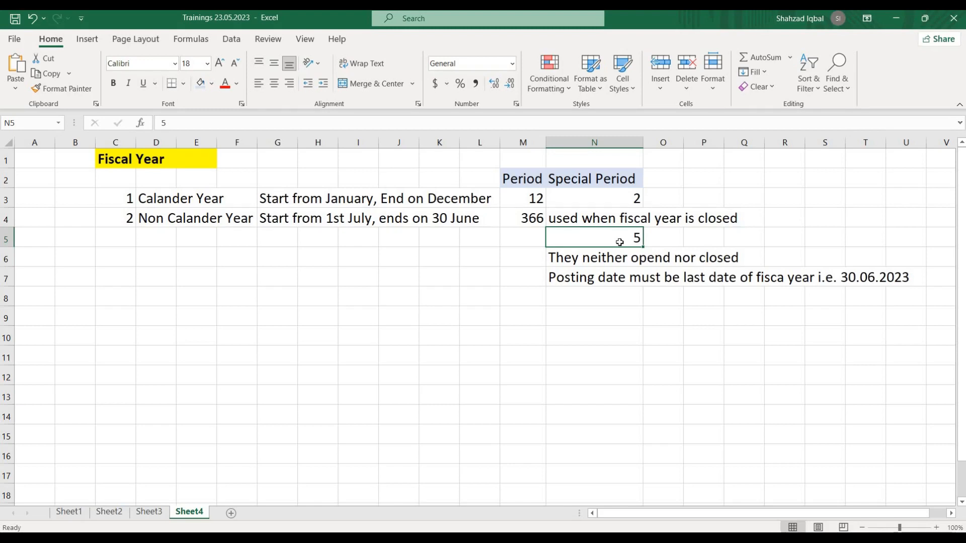
Step: Enter "used posting period in invoicing screen (Total Normal Period + special Period" in cell N8, below the posting date note
left_click(597, 304)
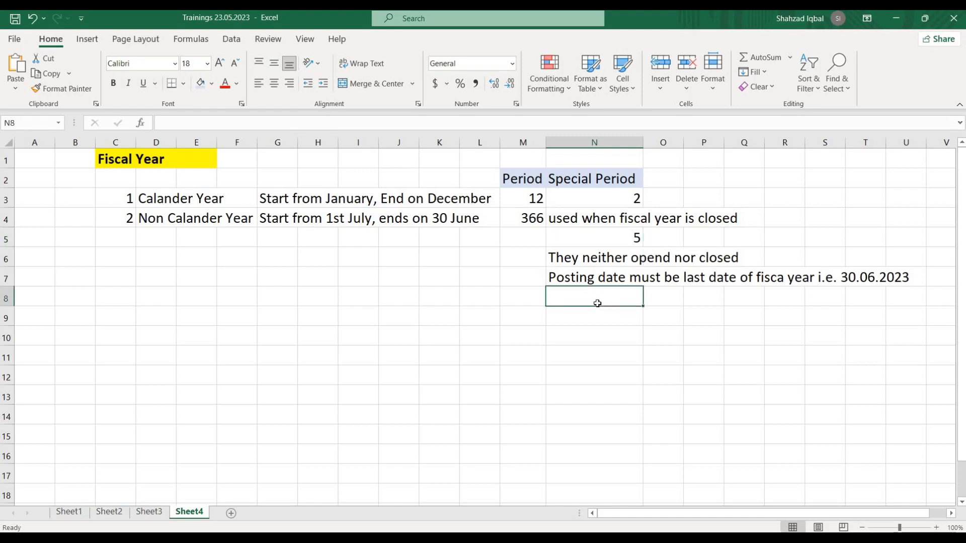
type("used posting per")
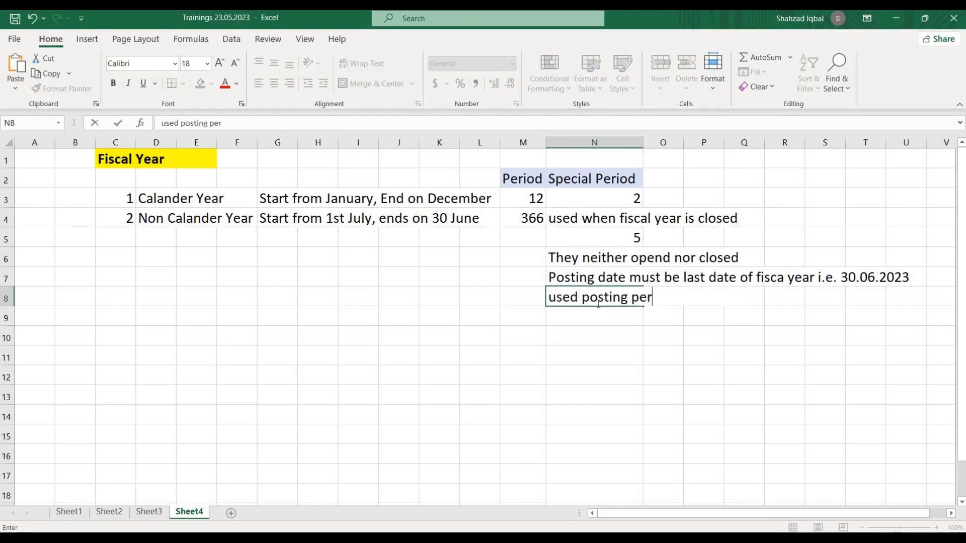
type("iod in invoi")
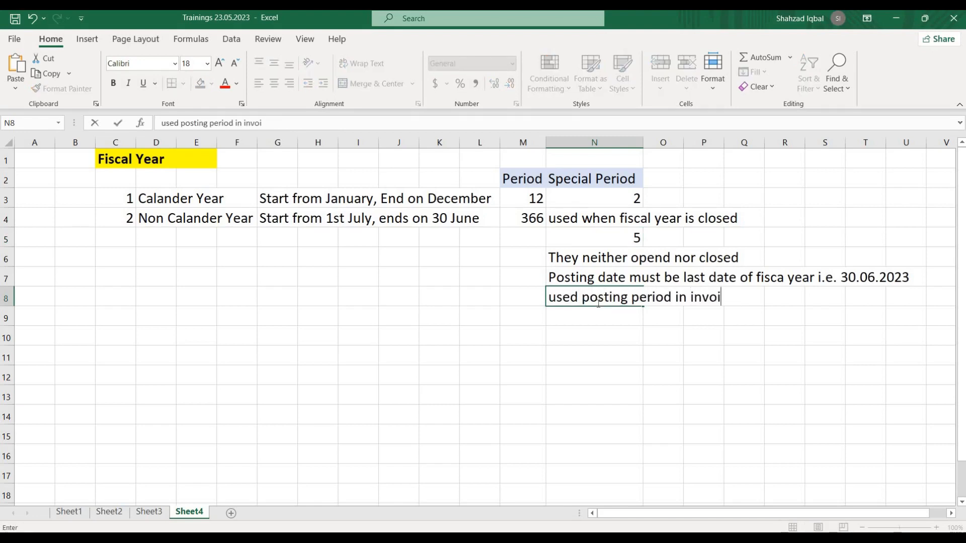
type("cing screen ")
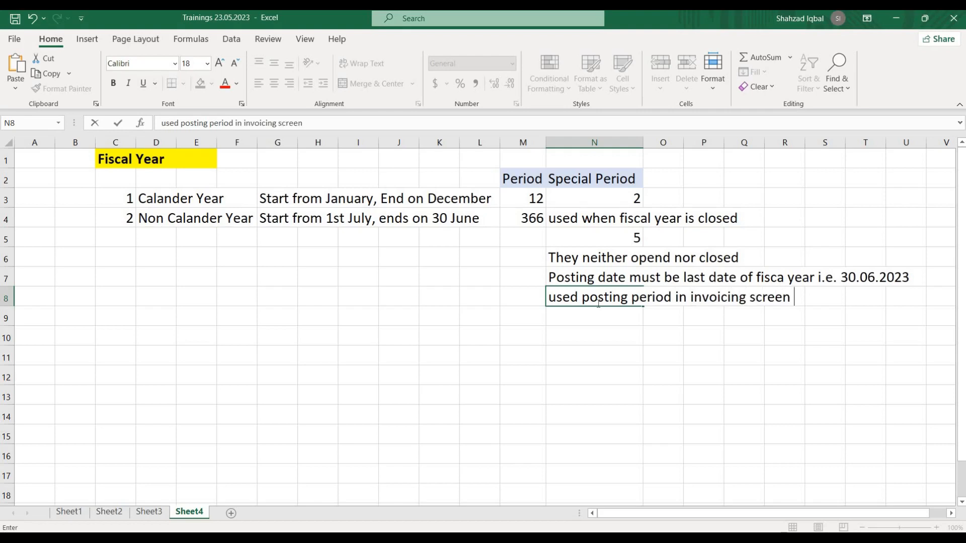
type("(Normal per")
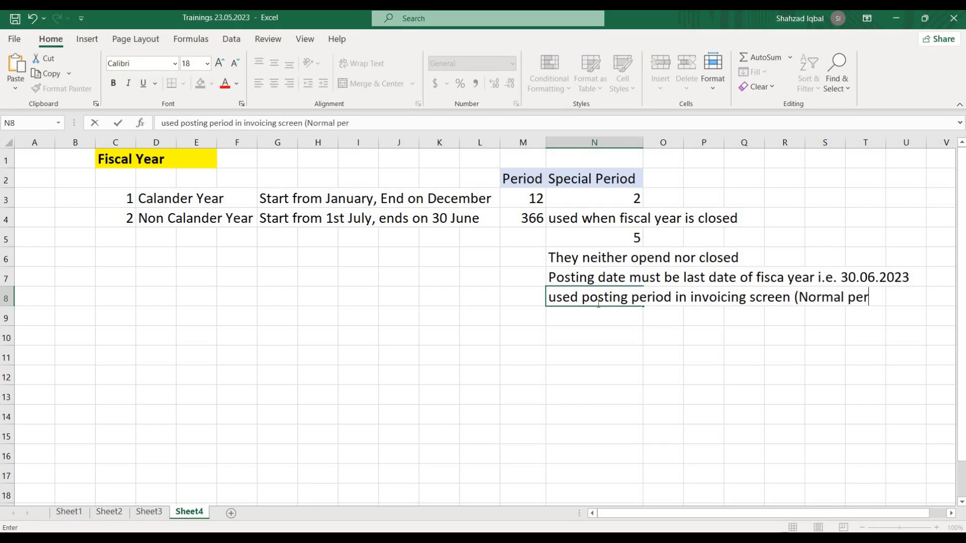
key("BackSpace")
key("BackSpace")
key("BackSpace")
key("BackSpace")
key("BackSpace")
key("BackSpace")
key("BackSpace")
key("BackSpace")
key("BackSpace")
key("BackSpace")
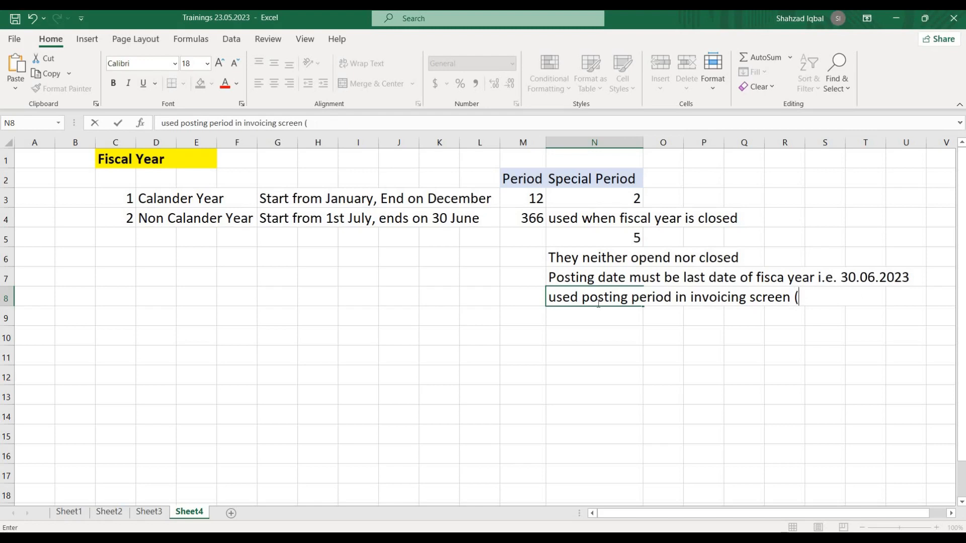
type("Total Normal")
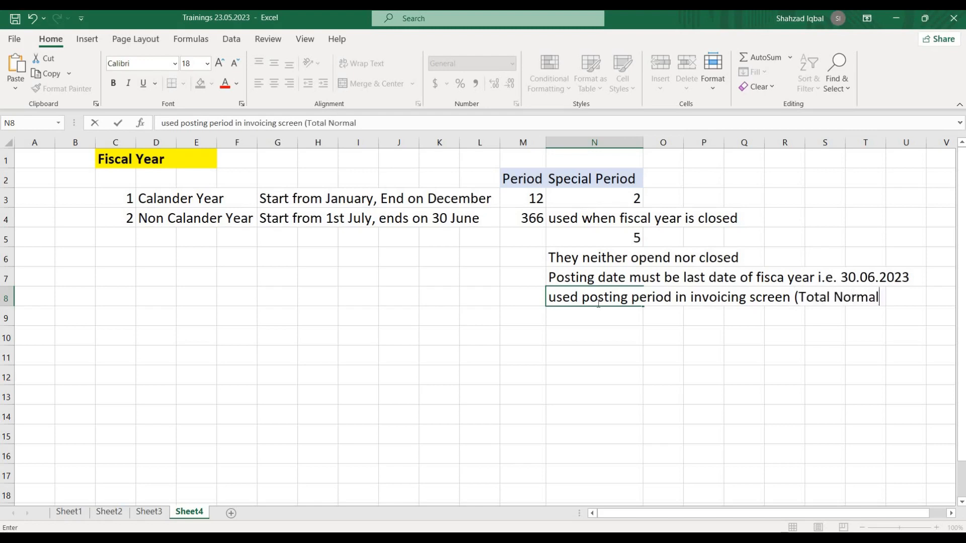
type(" Period ")
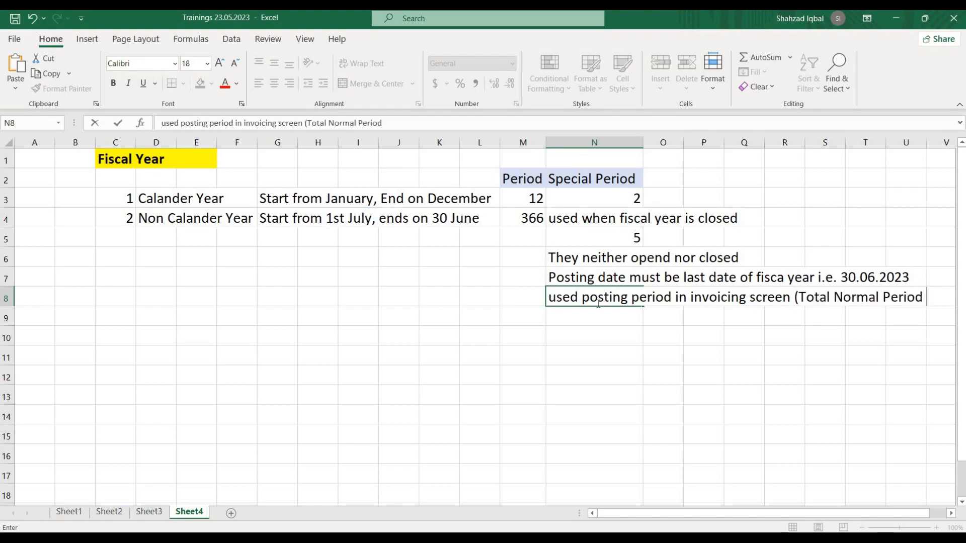
type("+ spe")
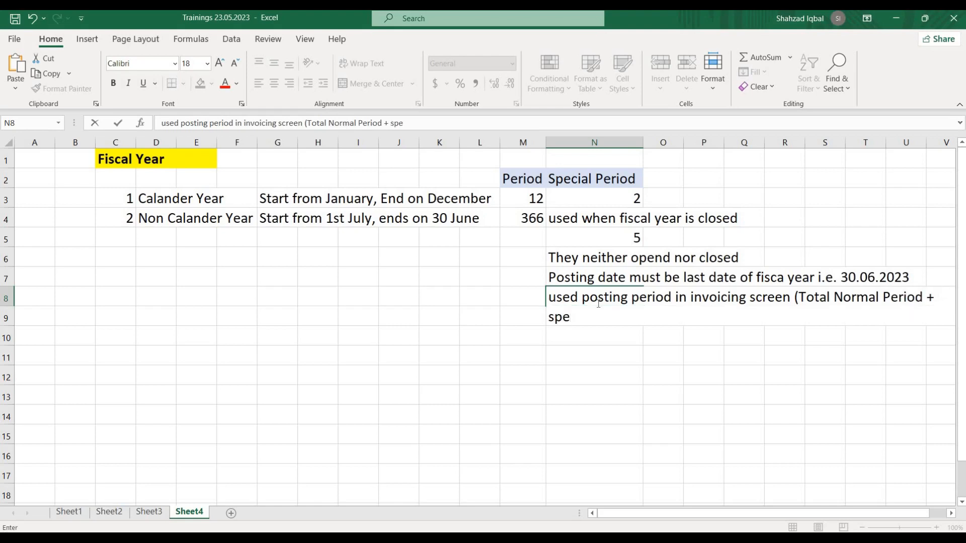
type("cial Period")
key("Return")
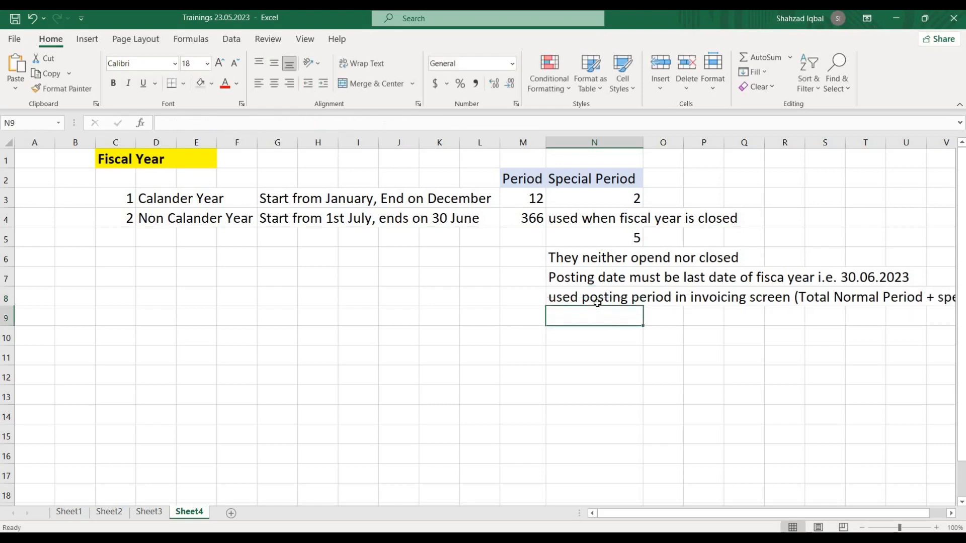
Step: Merge and center the posting period note in row 8 across cells N8 through U8
left_click(597, 302)
key("shift+Right")
key("shift+Right")
key("shift+Right")
key("shift+Right")
key("shift+Right")
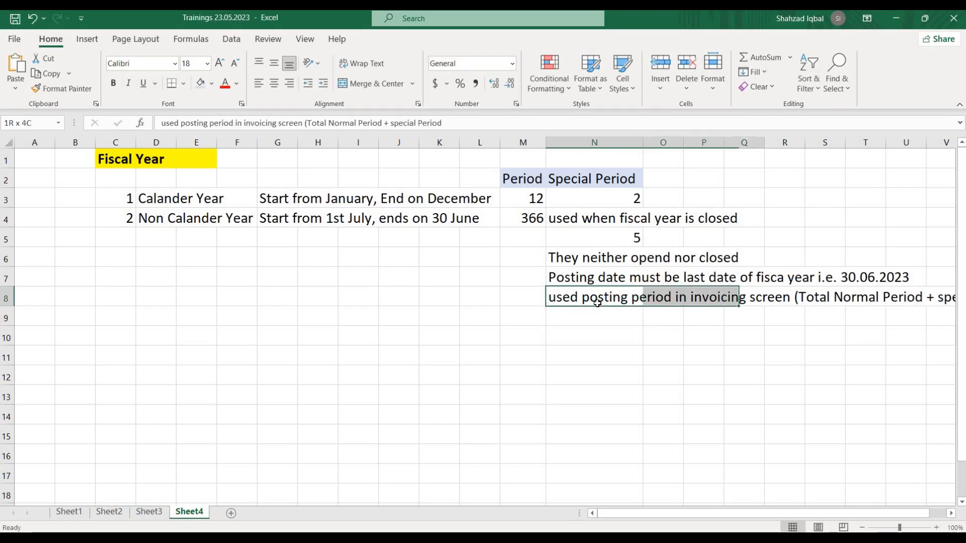
key("shift+Right")
key("shift+Right")
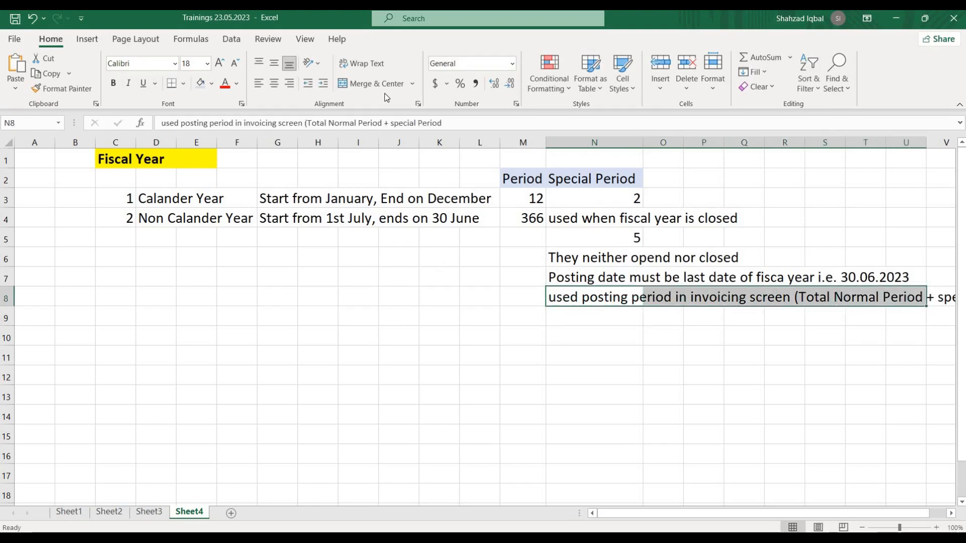
left_click(369, 82)
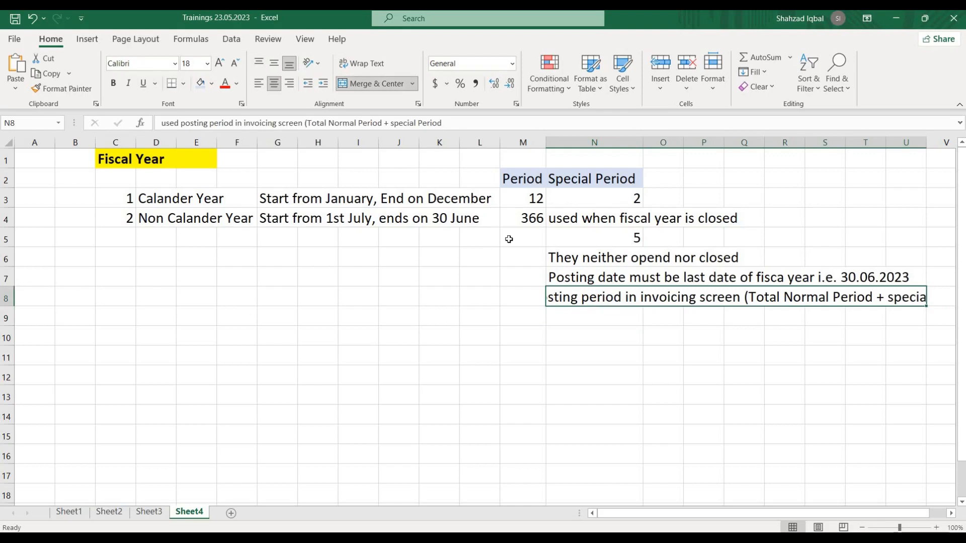
Step: Wrap the text of the merged note in N8 and make row 8 tall enough for two lines
key("ctrl+1")
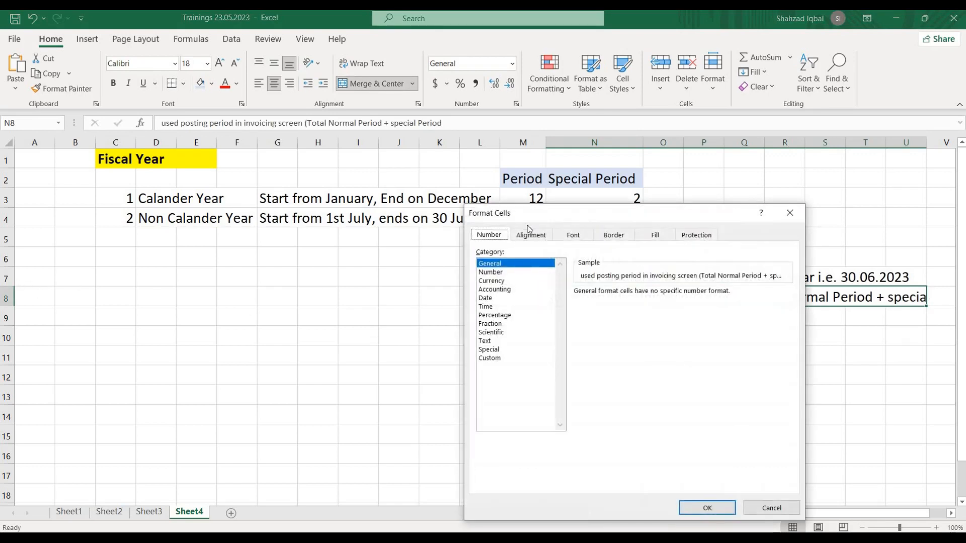
left_click(527, 237)
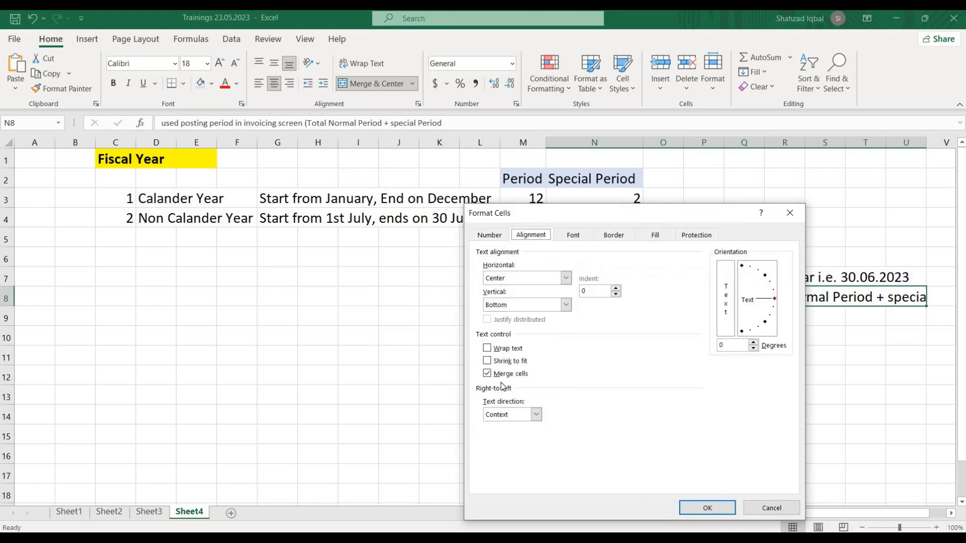
left_click(499, 348)
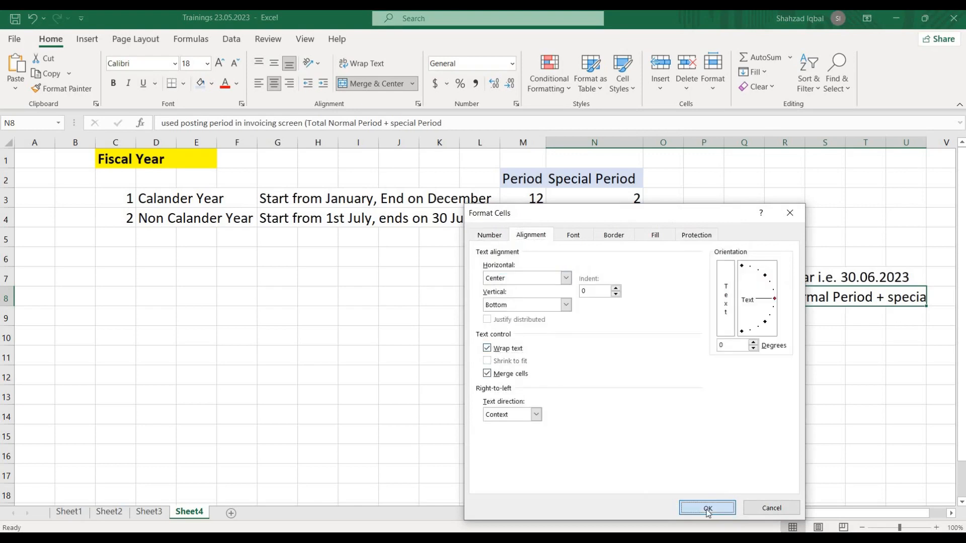
left_click(712, 509)
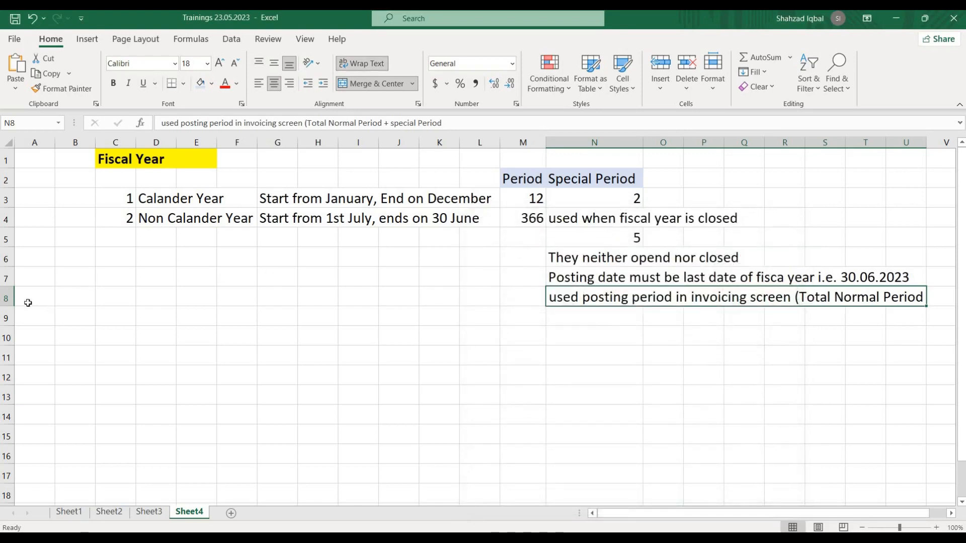
left_click_drag(12, 306, 12, 329)
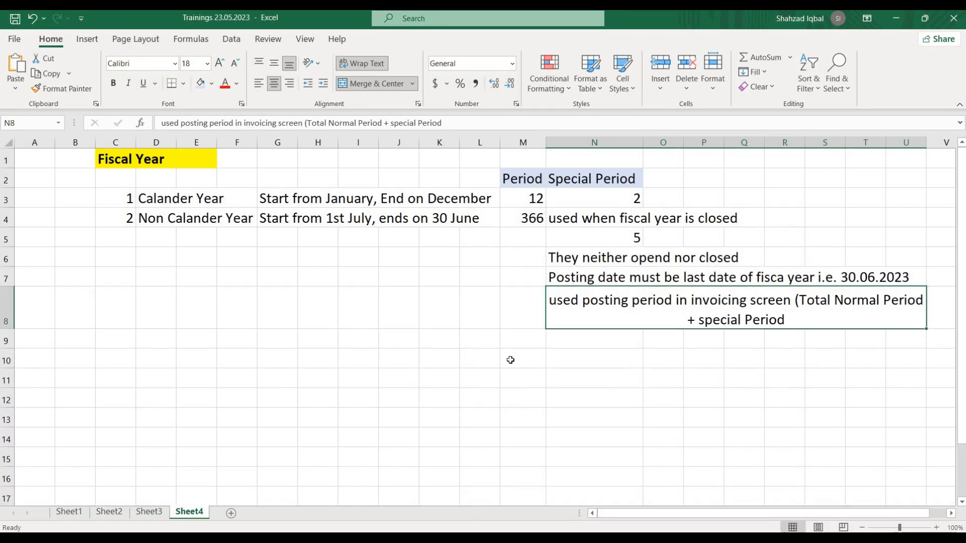
Step: Left-align the note in N8 and append "12+2 = 14" to its end
left_click(259, 83)
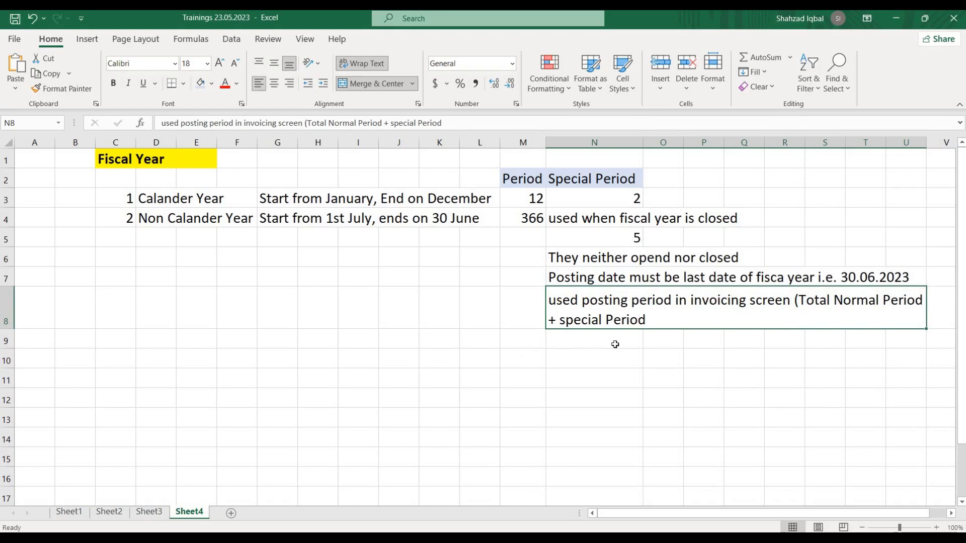
double_click(655, 322)
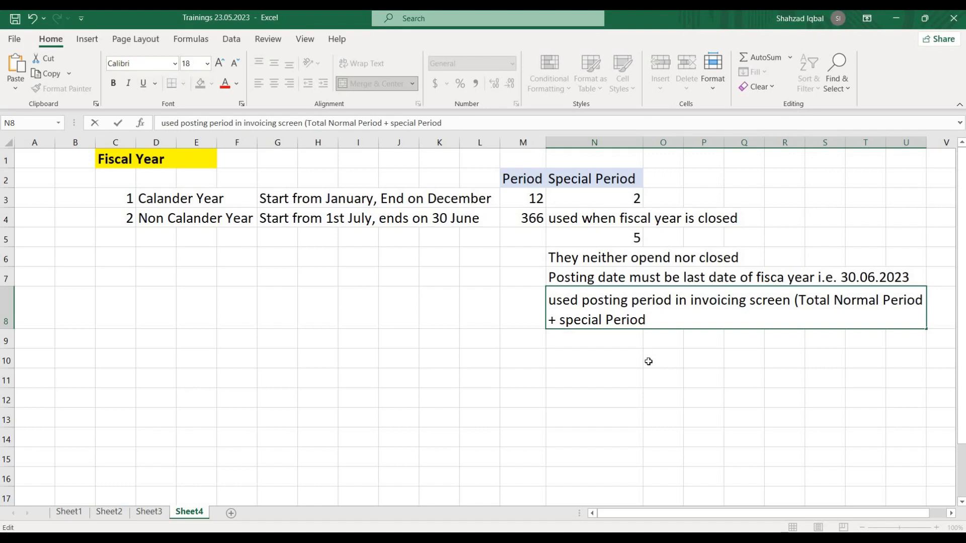
type("12+2 = 14")
key("Return")
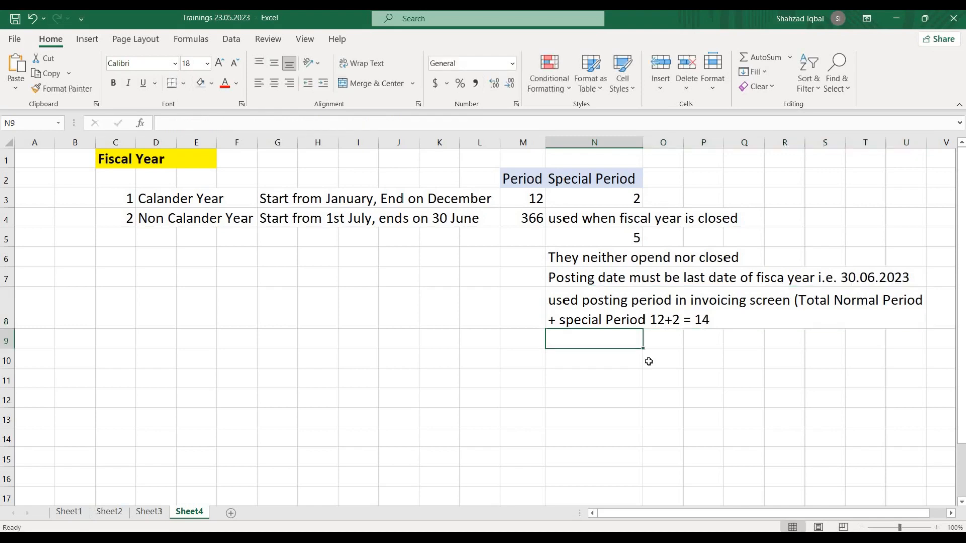
Step: Examine the period and special period values in relation to the posting period calculation in the N8 note
left_click(679, 320)
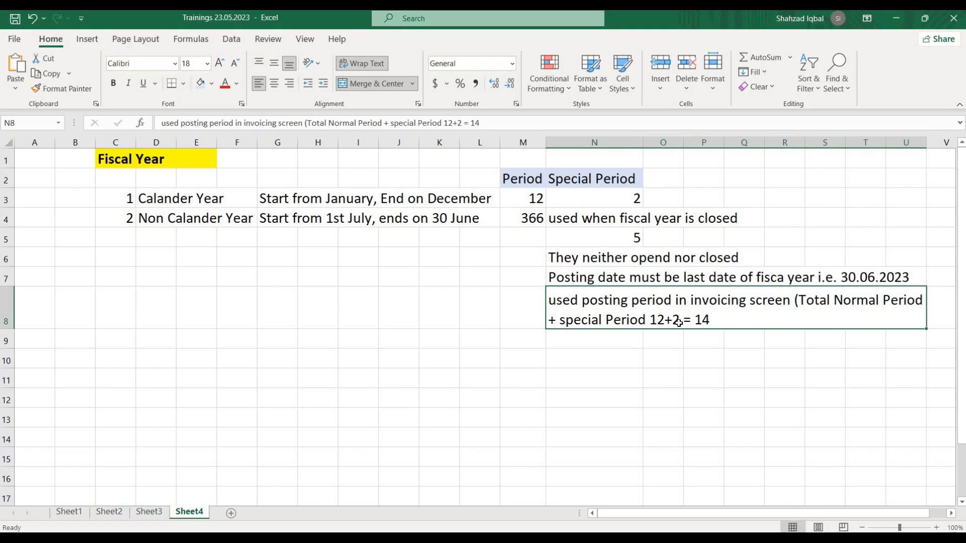
left_click(610, 191)
left_click(620, 239)
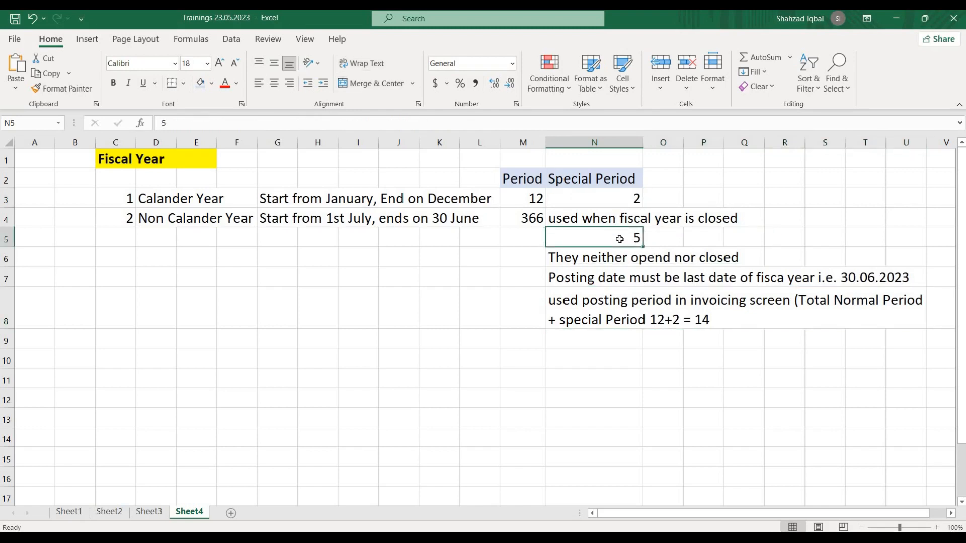
left_click(707, 321)
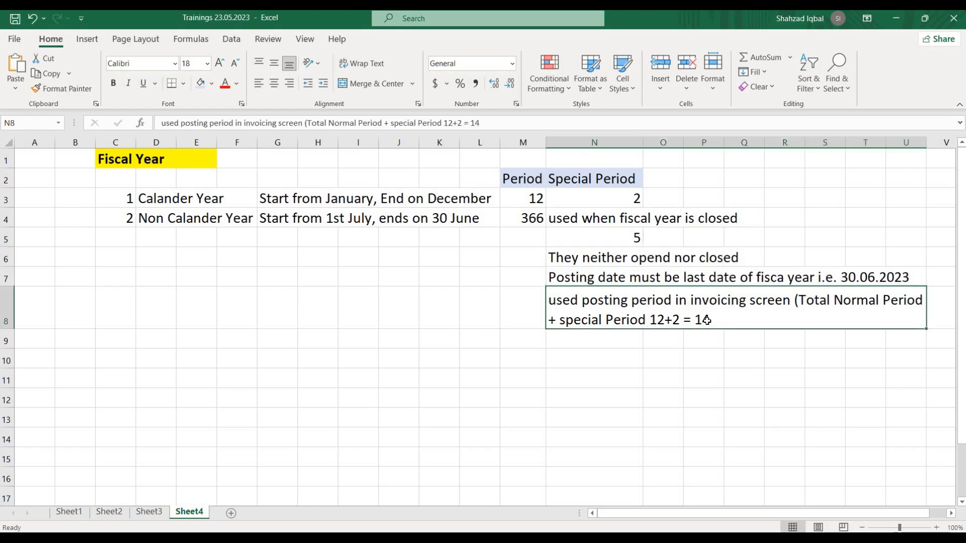
left_click(526, 196)
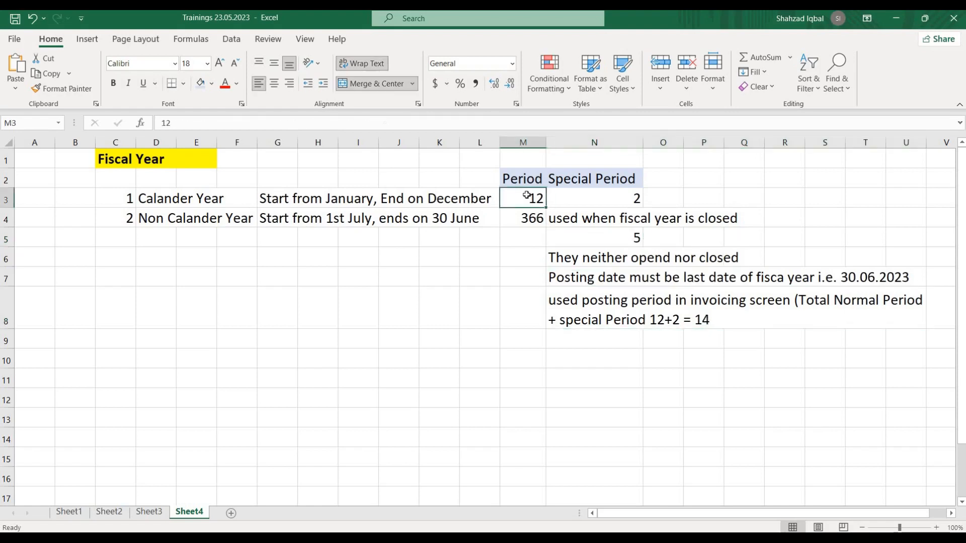
left_click_drag(526, 196, 587, 198)
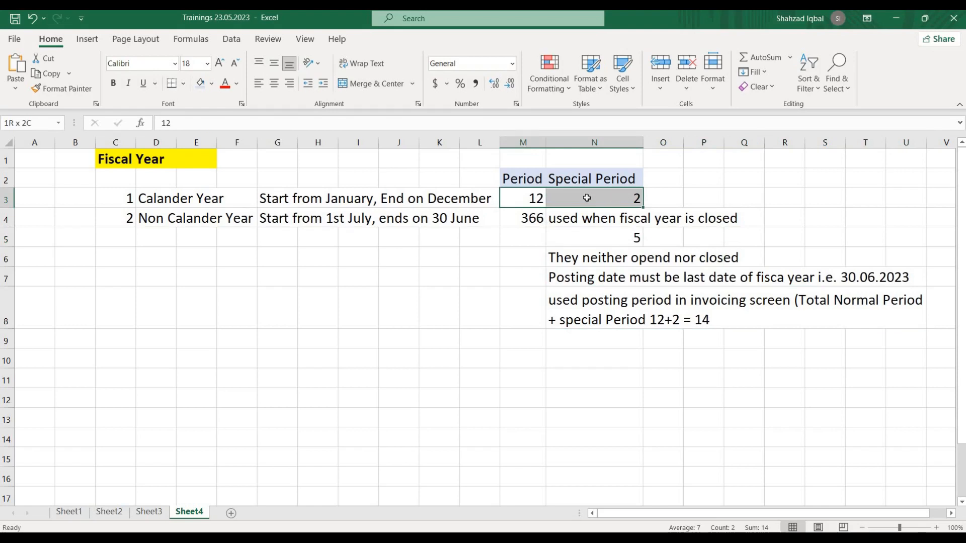
left_click(518, 216)
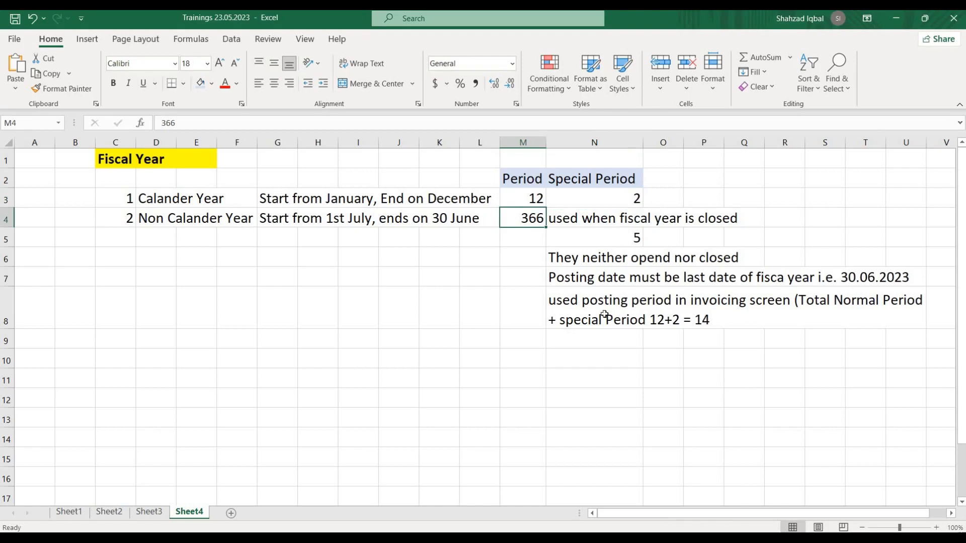
left_click(589, 319)
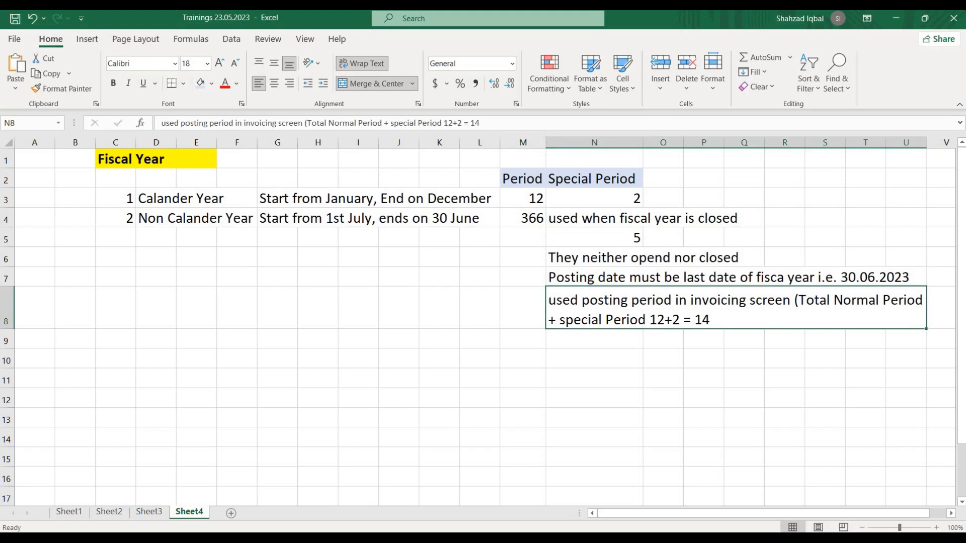
Step: Switch to the Google Meet call to check on the participants, and return to the Excel workbook
mouse_move(289, 541)
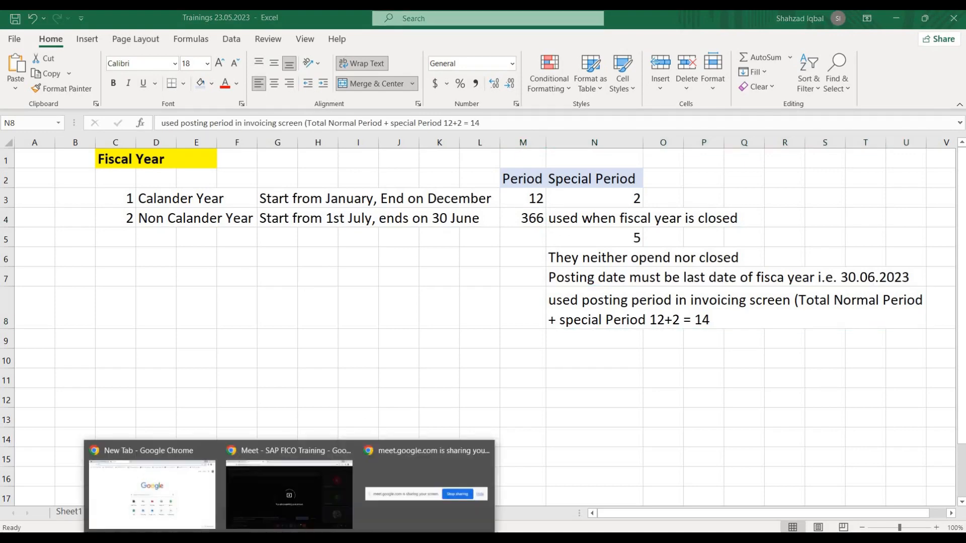
left_click(315, 517)
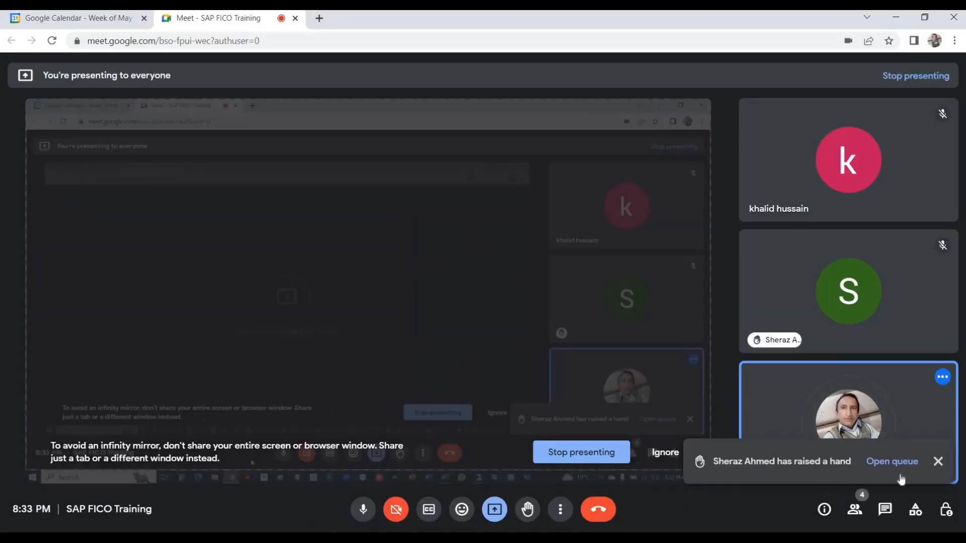
left_click(894, 19)
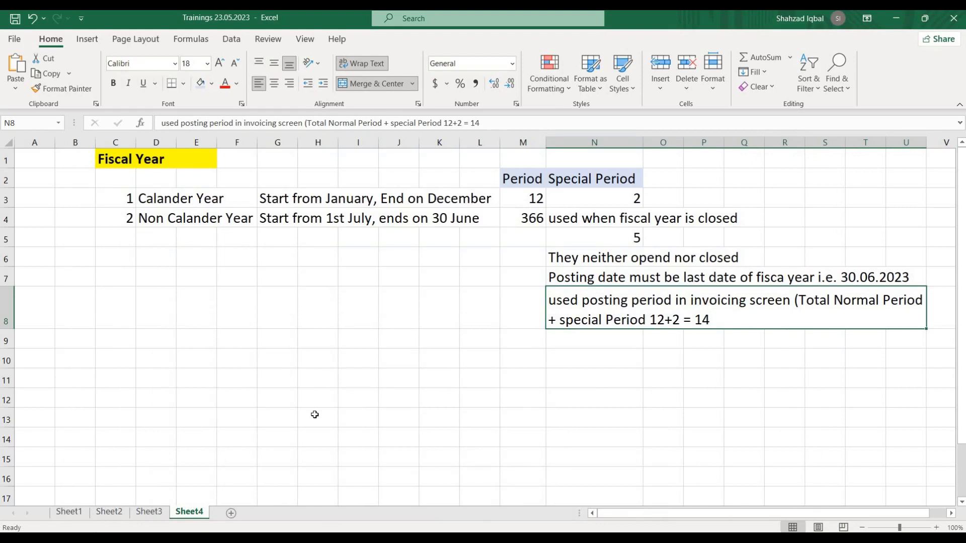
left_click(147, 246)
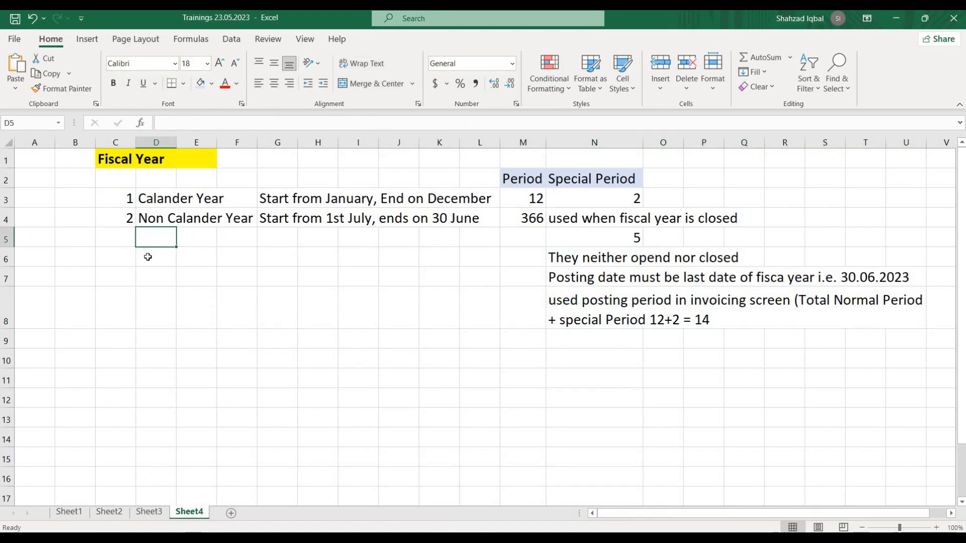
left_click(148, 257)
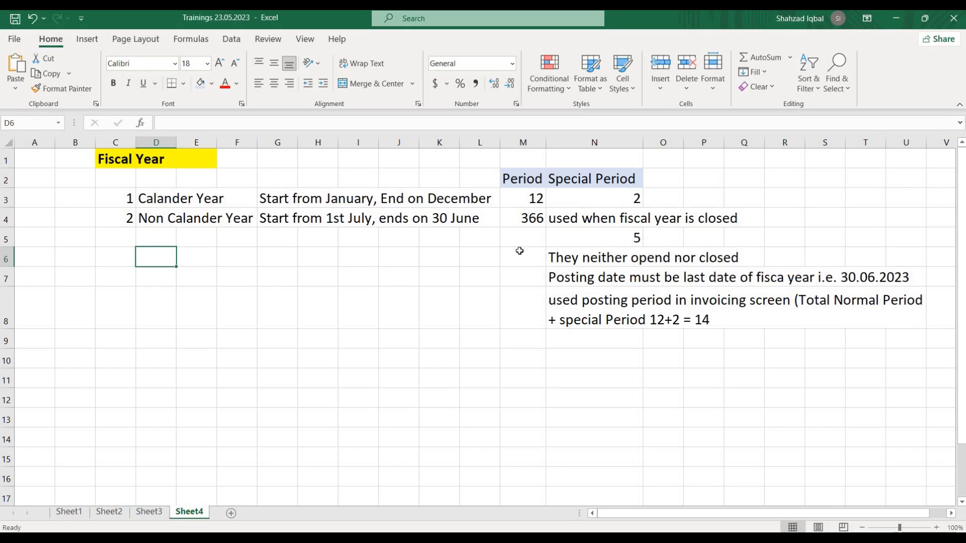
left_click(534, 220)
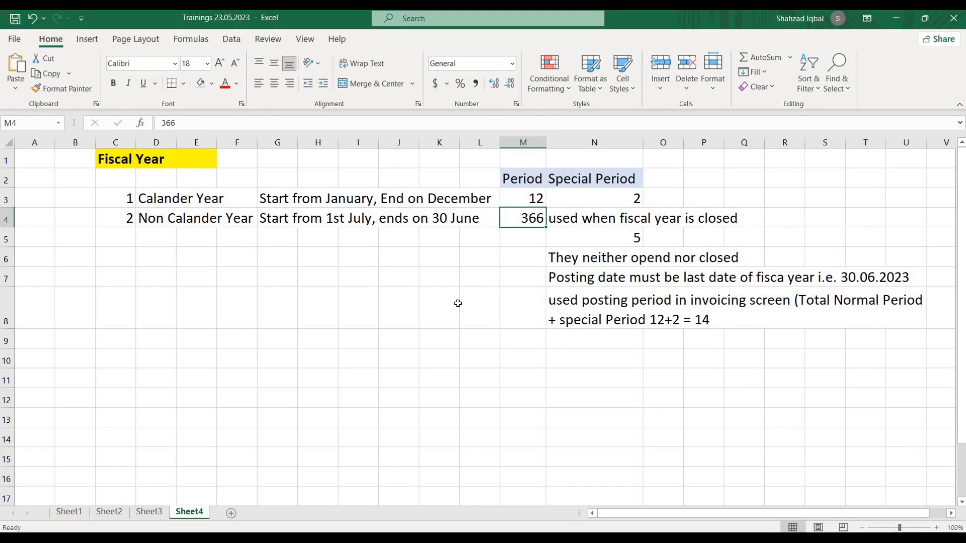
left_click(522, 199)
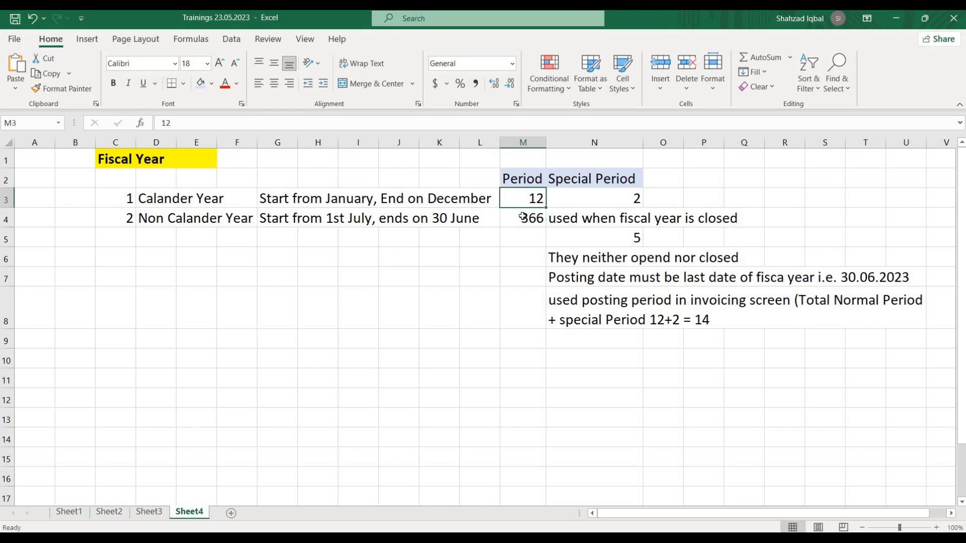
left_click(522, 217)
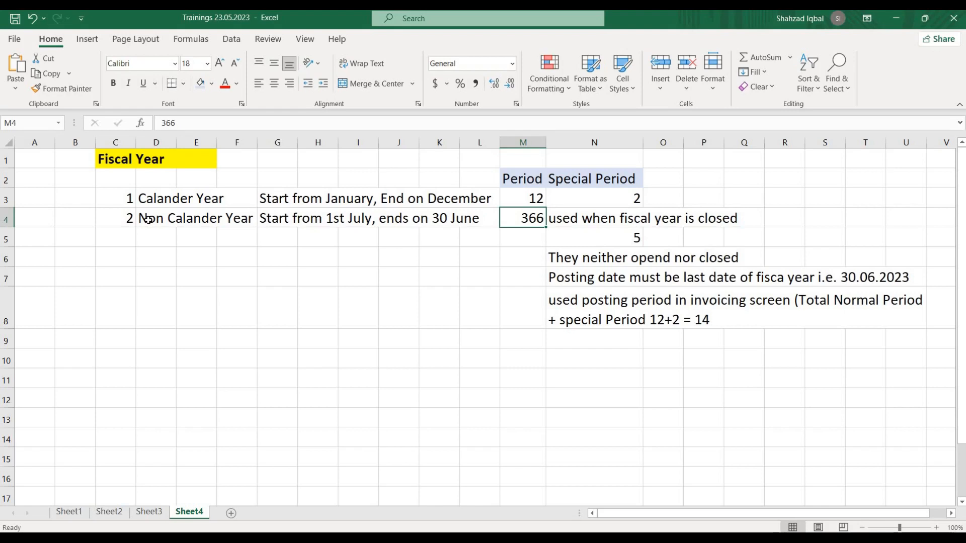
Step: Shade the two fiscal year types and their numbers in C3:F4 with the light blue fill used for the period headers
left_click_drag(148, 199, 240, 217)
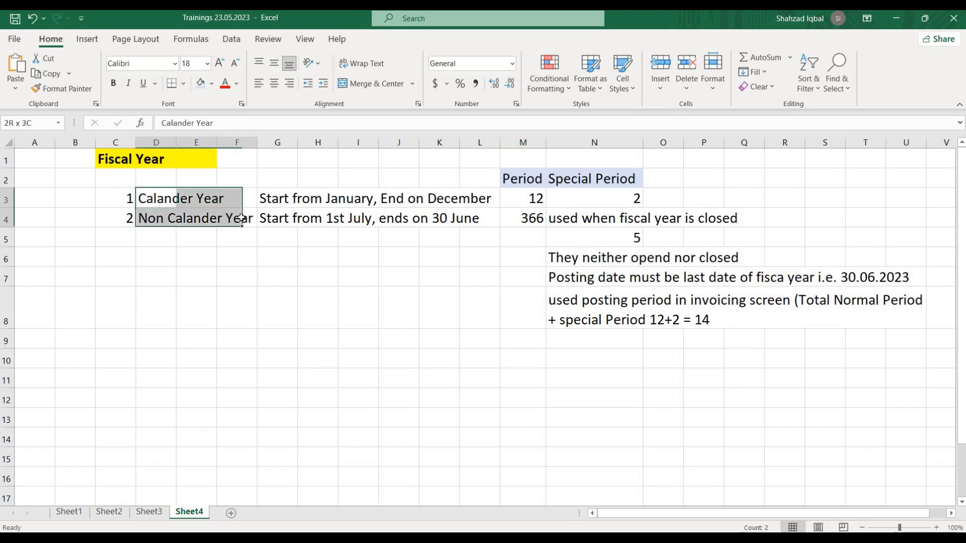
left_click(201, 83)
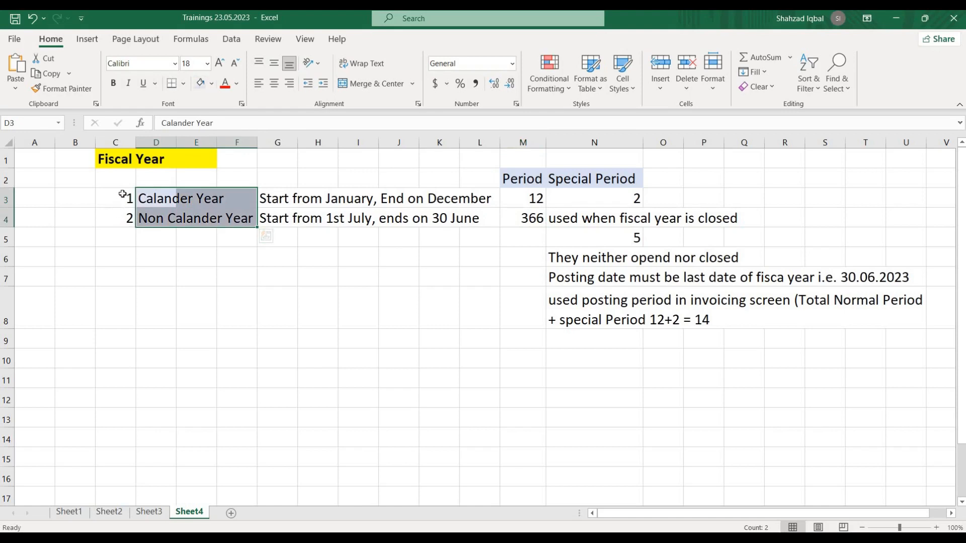
left_click_drag(122, 194, 127, 215)
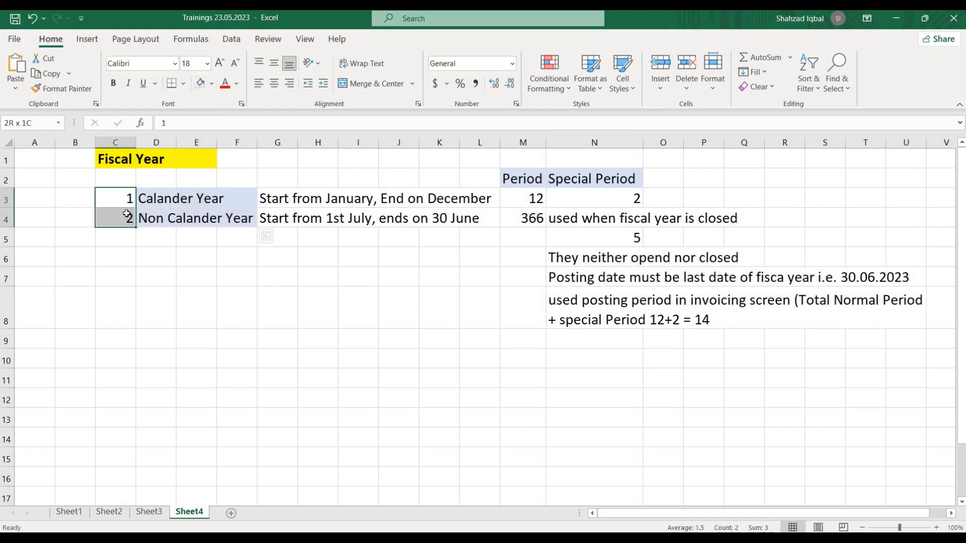
left_click(201, 86)
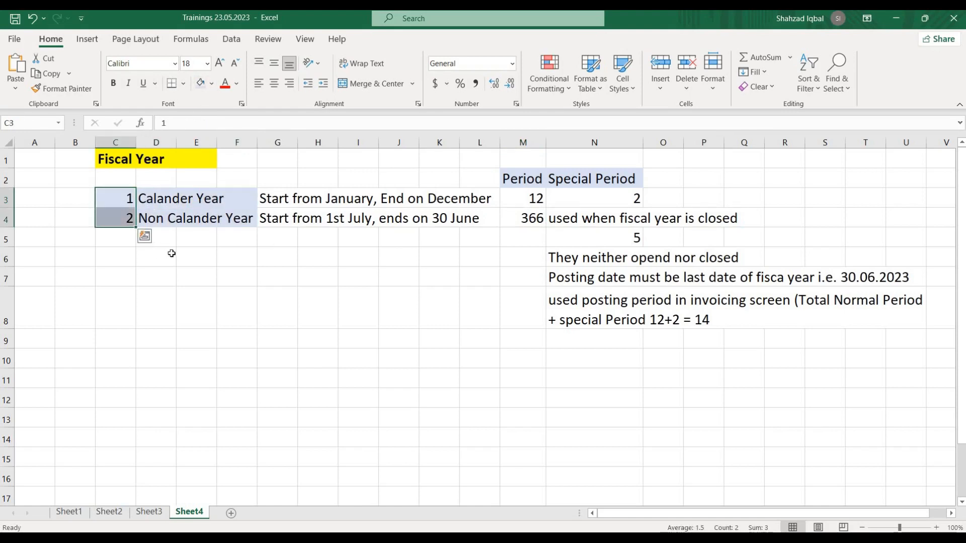
left_click(171, 254)
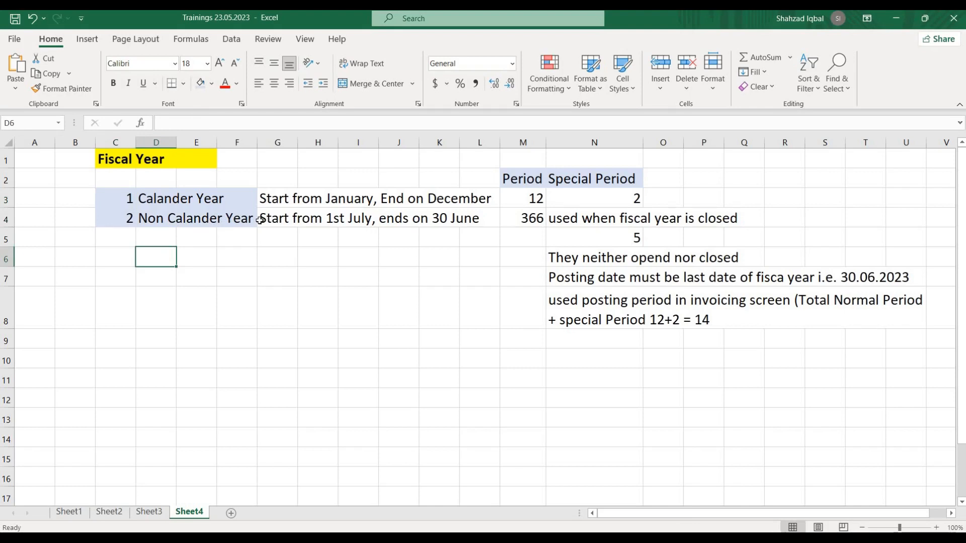
Step: Number two sub-items under Non Calander Year by entering 1 in D5 and 2 in D6
left_click(166, 241)
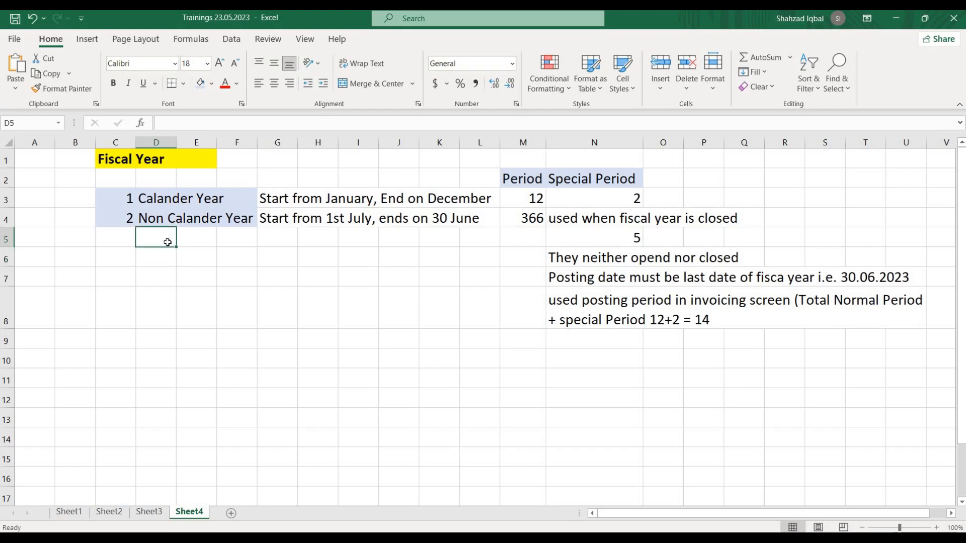
type("1")
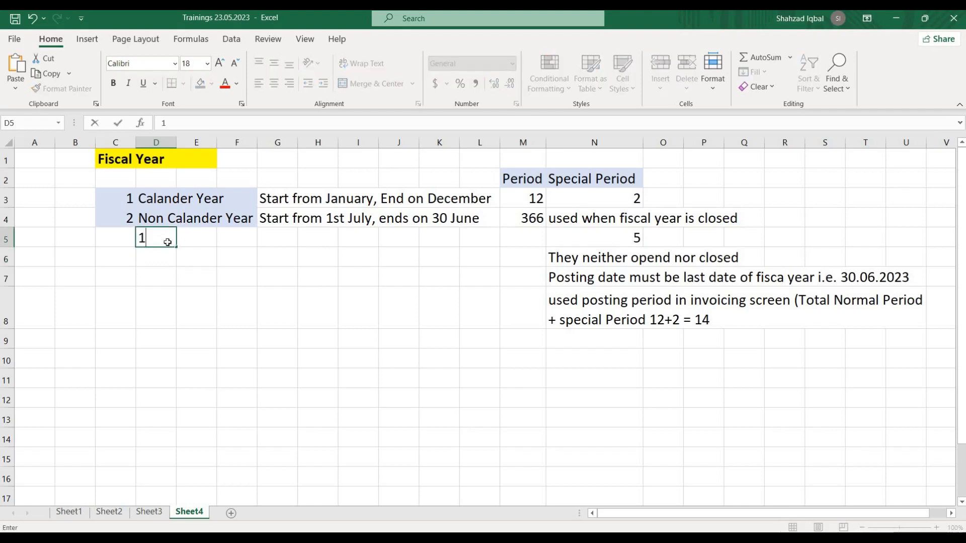
key("Return")
type("2")
key("Return")
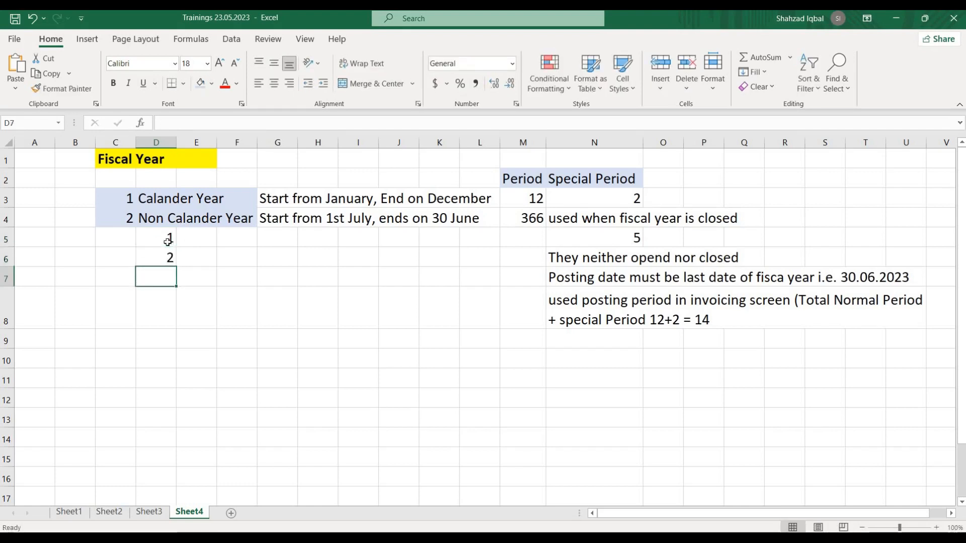
left_click(195, 239)
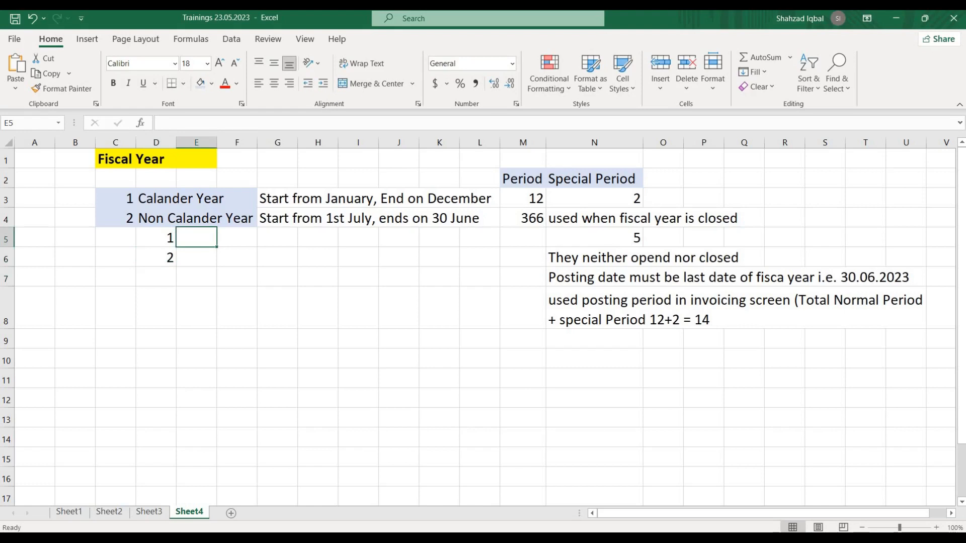
Step: Enter "Clandar Independent Fiscal Year" in E5 as the first sub-item under Non Calander Year
type("Cland")
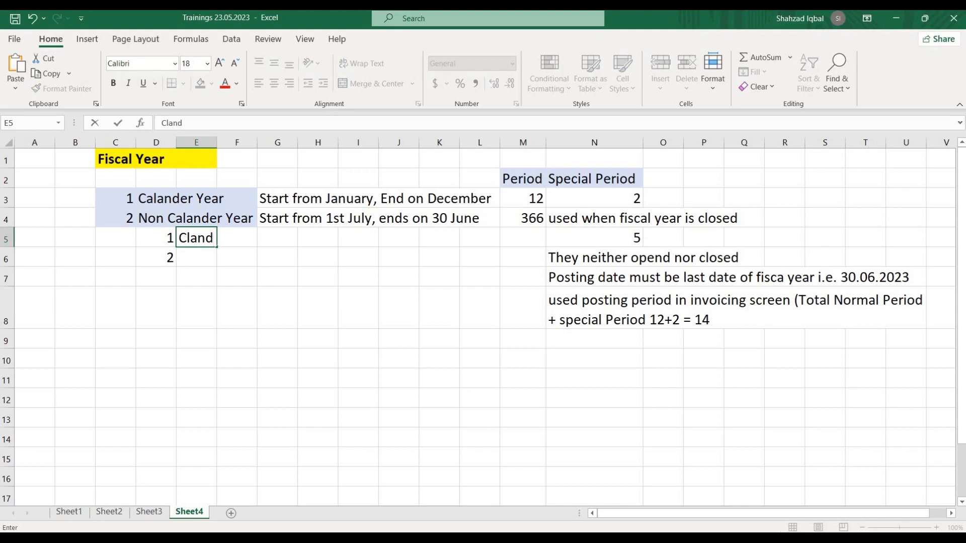
key("BackSpace")
key("BackSpace")
type("ndar D")
key("BackSpace")
type("Independen")
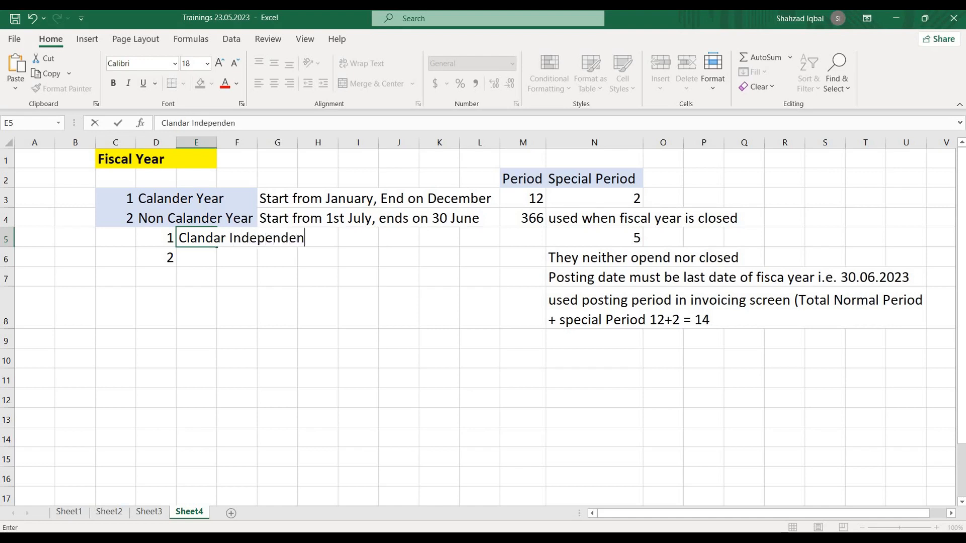
type("t Fiscal Year")
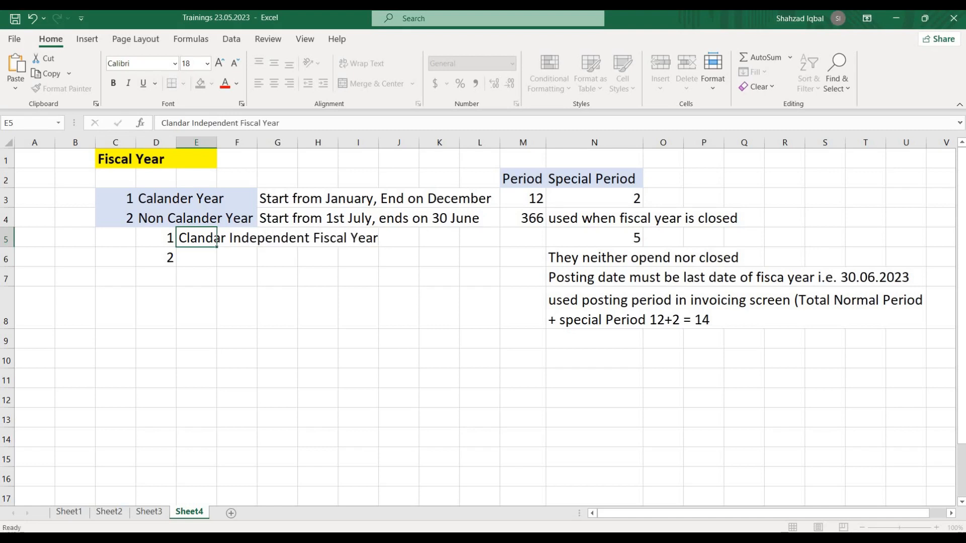
key("Return")
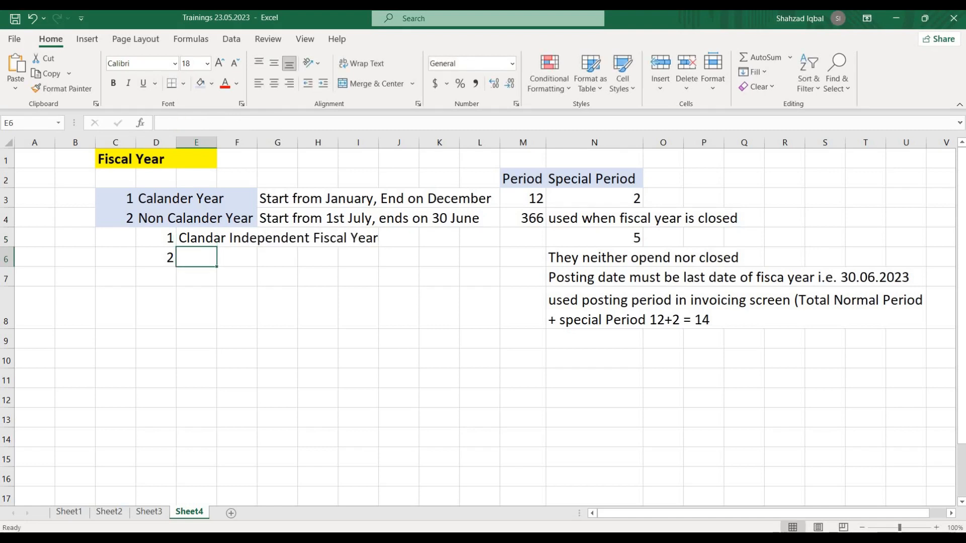
Step: Enter "Calander Dependent Fiscal Year" in E6 as the second sub-item
type("Calander ")
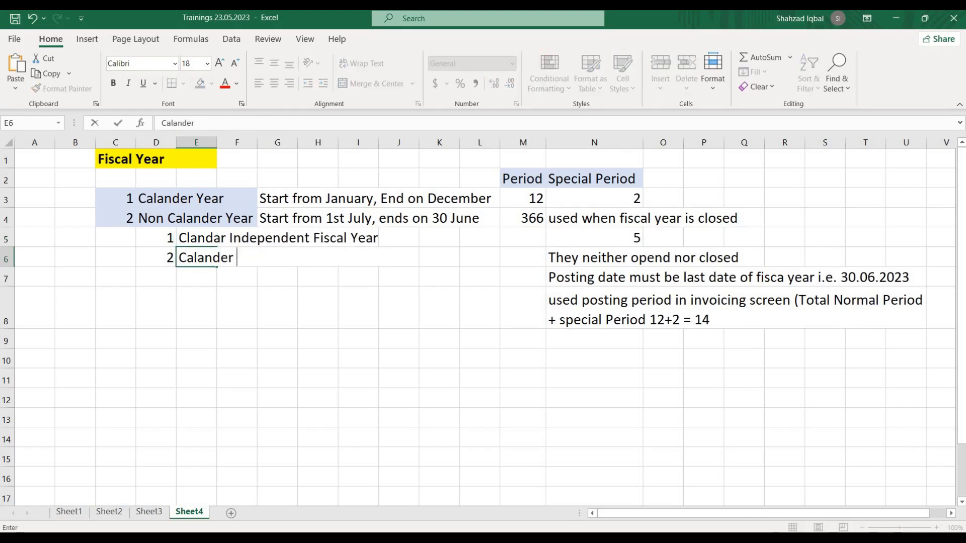
type("N")
key("BackSpace")
type("Dependent")
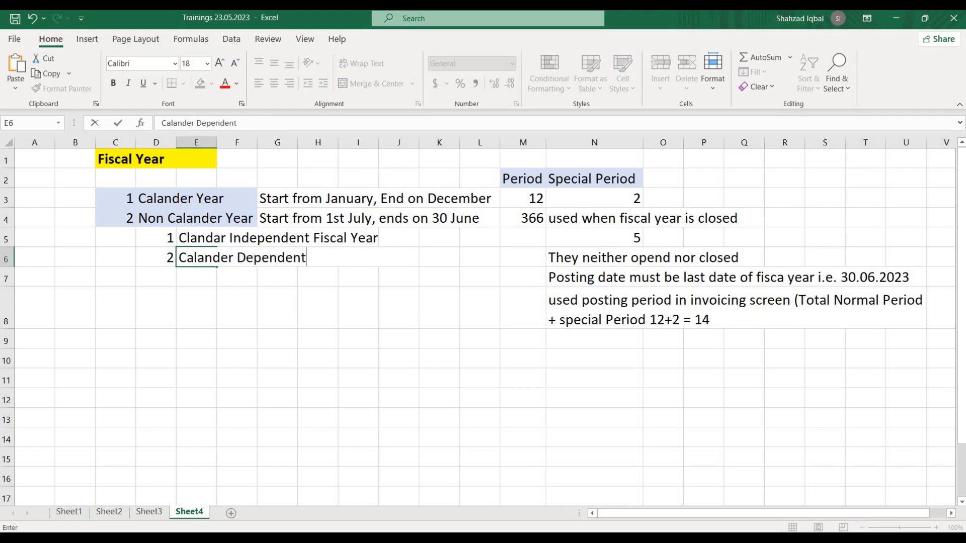
type(" Fiscal Year")
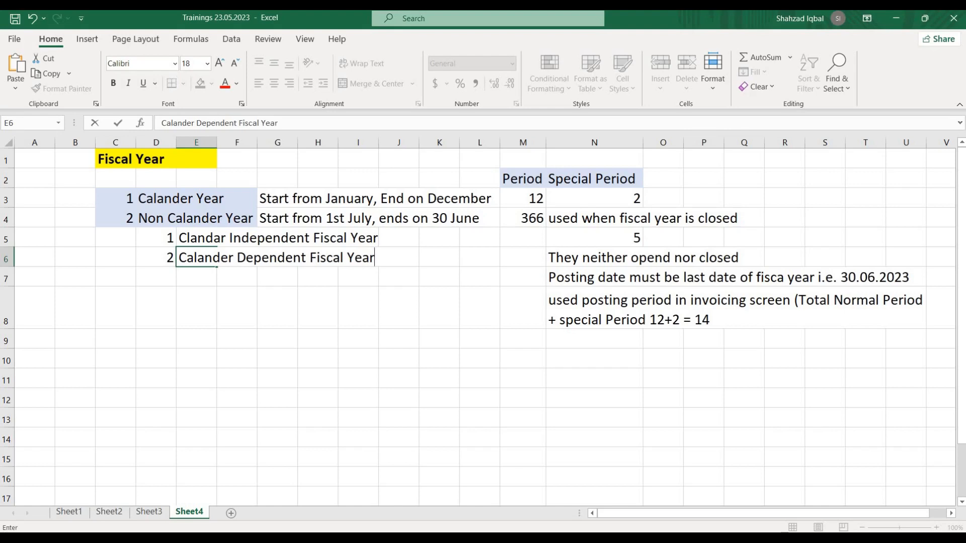
key("Return")
Step: Correct the first word of the E5 label so that it reads "Calandar Independent Fiscal Year"
key("Up")
key("Up")
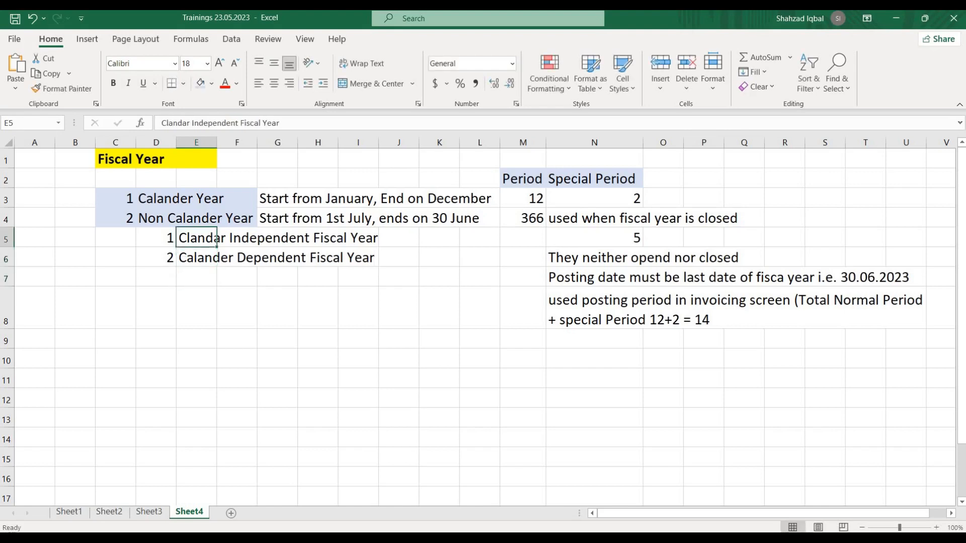
key("F2")
key("Left")
key("Left")
key("Left")
key("Left")
key("Left")
key("Left")
key("Left")
key("Left")
key("Left")
key("Left")
key("Left")
key("Left")
key("Left")
key("Left")
key("Left")
key("Left")
key("Left")
key("Left")
key("Left")
key("Left")
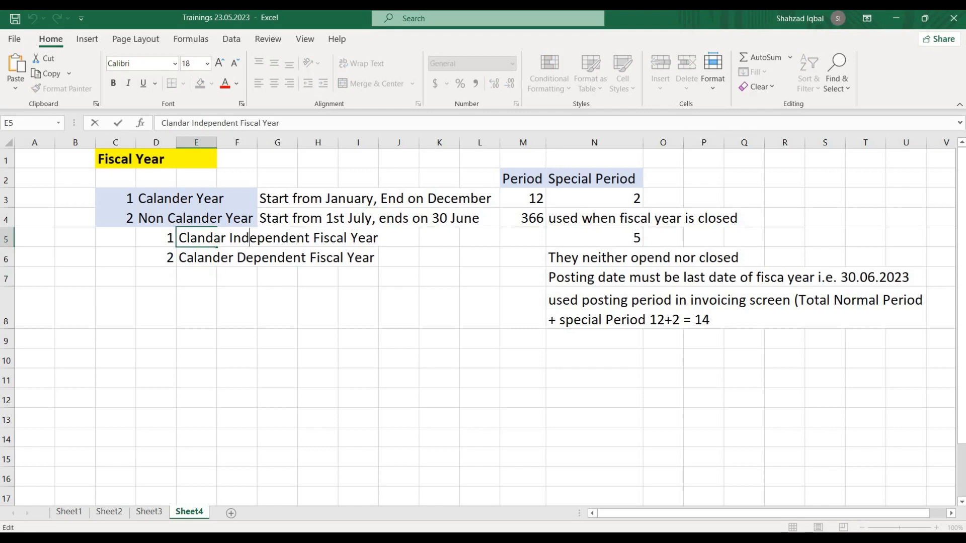
key("Right")
key("Left")
type("a")
key("Return")
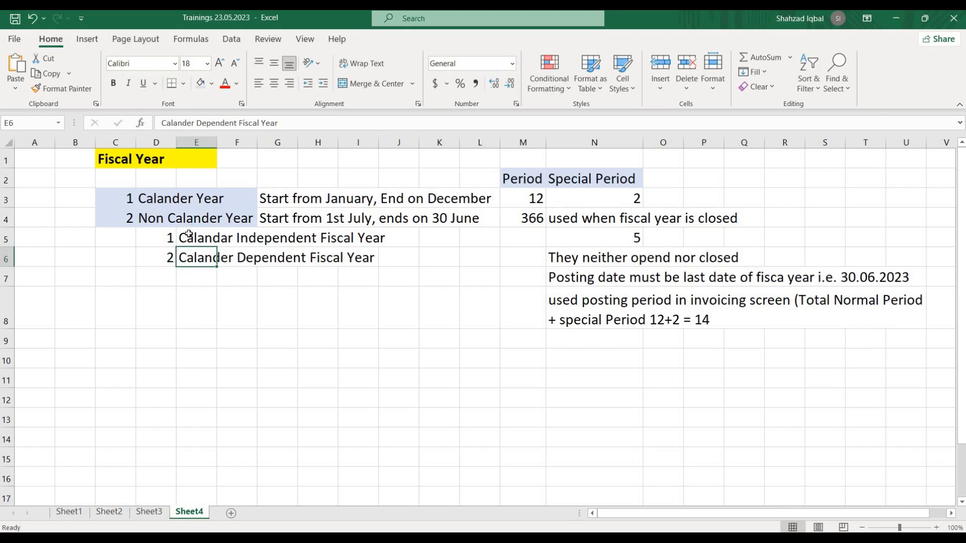
Step: Shade the two sub-item labels in E5:J6 with a light grey fill
left_click_drag(188, 235, 388, 255)
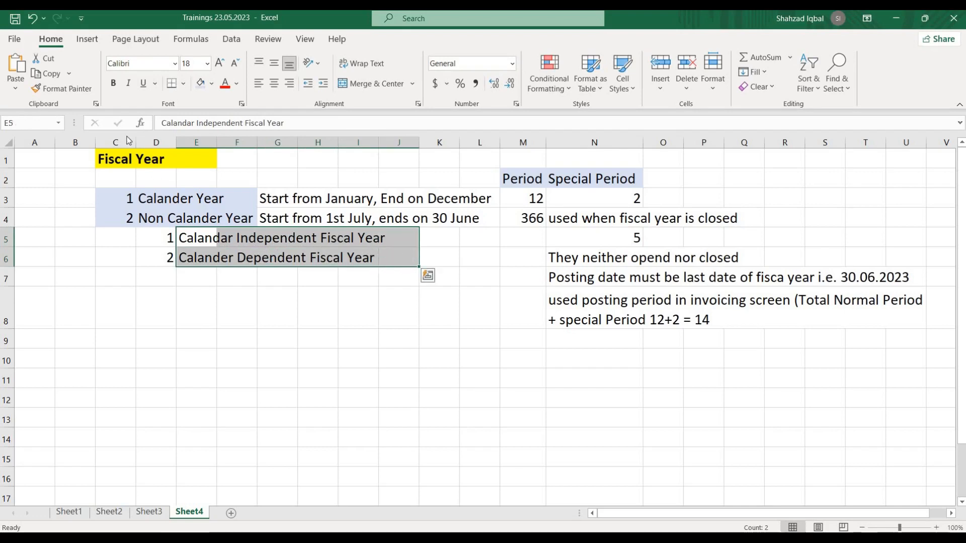
left_click(212, 84)
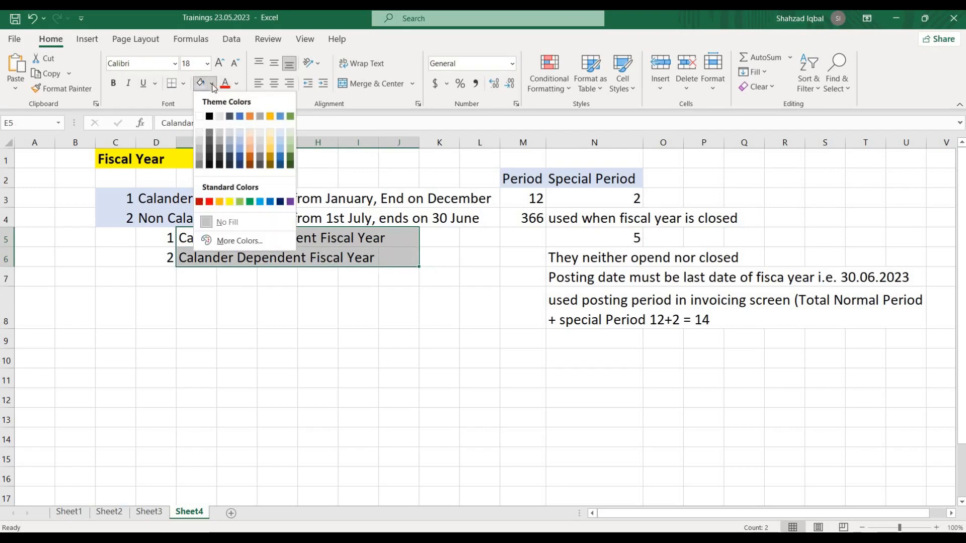
left_click(261, 140)
left_click(264, 277)
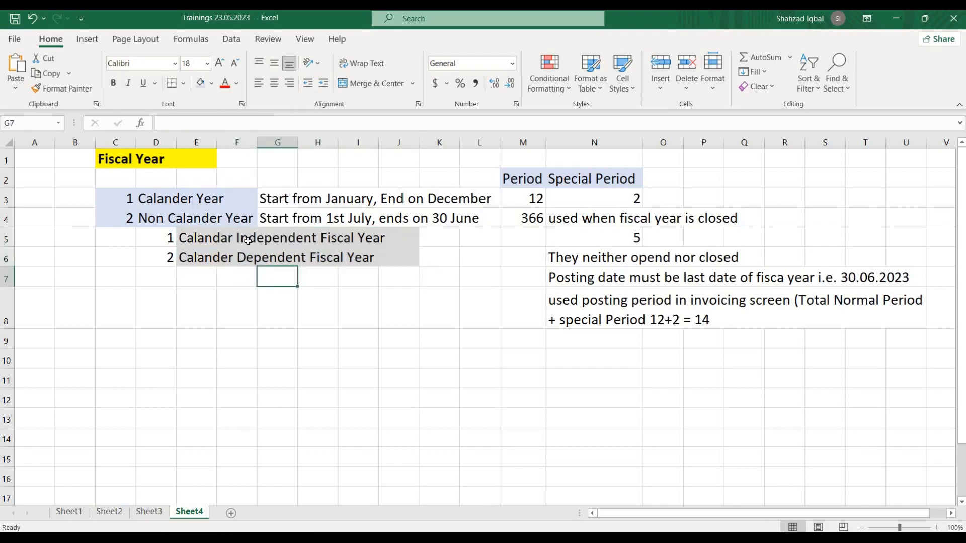
Step: Examine the calendar-independent and calendar-dependent fiscal year entries in rows 5 and 6
left_click(248, 240)
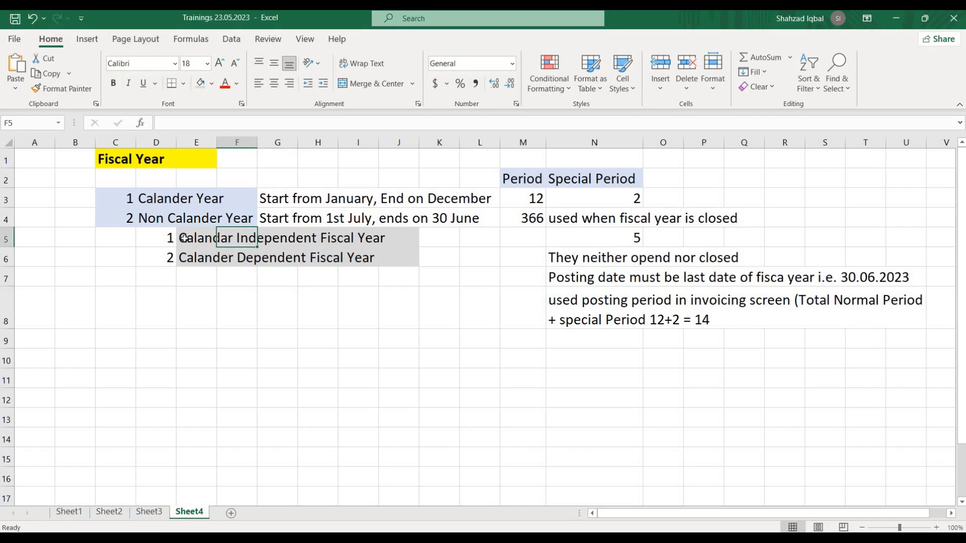
left_click_drag(184, 238, 392, 242)
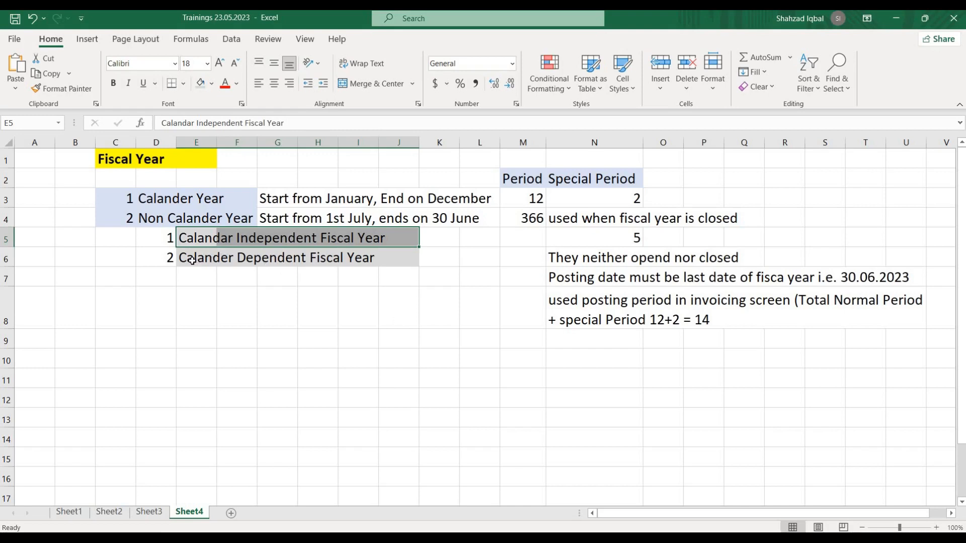
left_click_drag(191, 260, 382, 281)
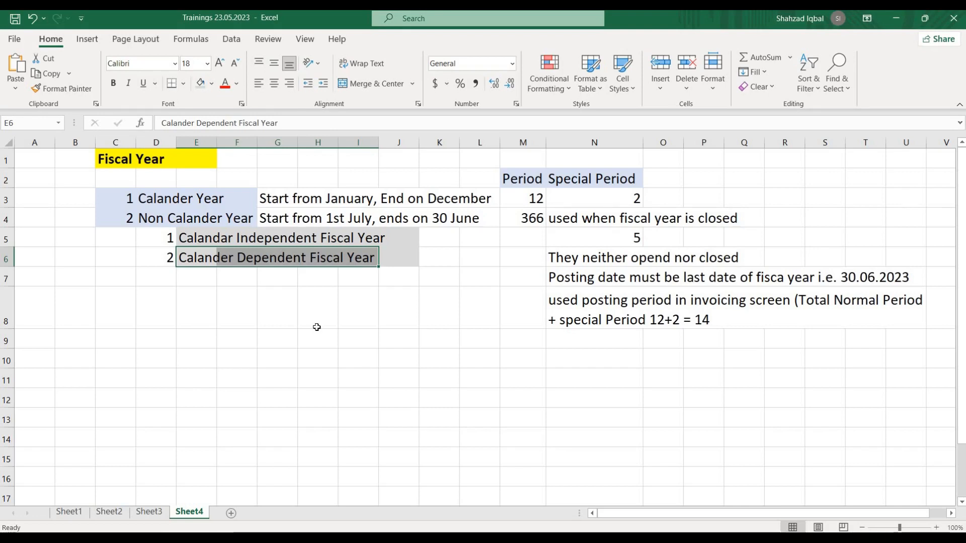
left_click(391, 260)
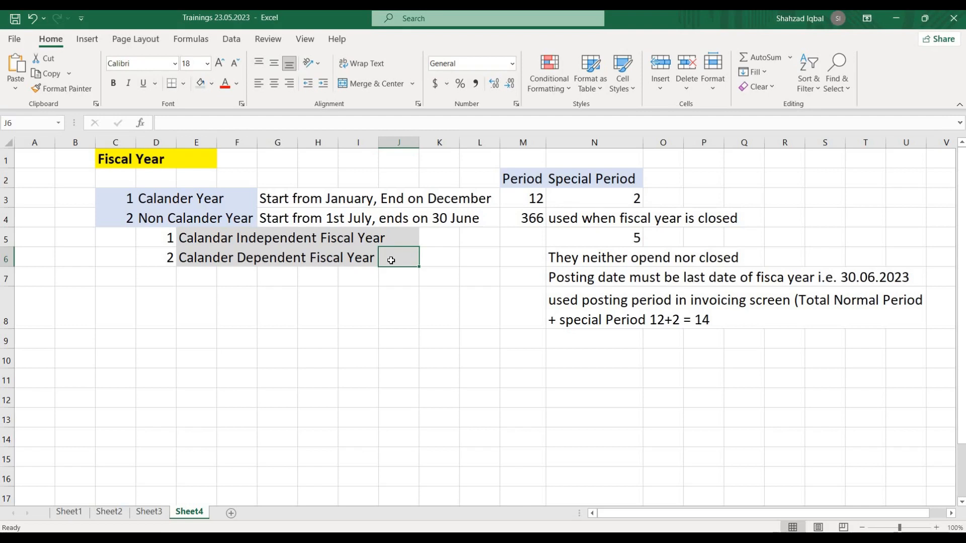
left_click(221, 240)
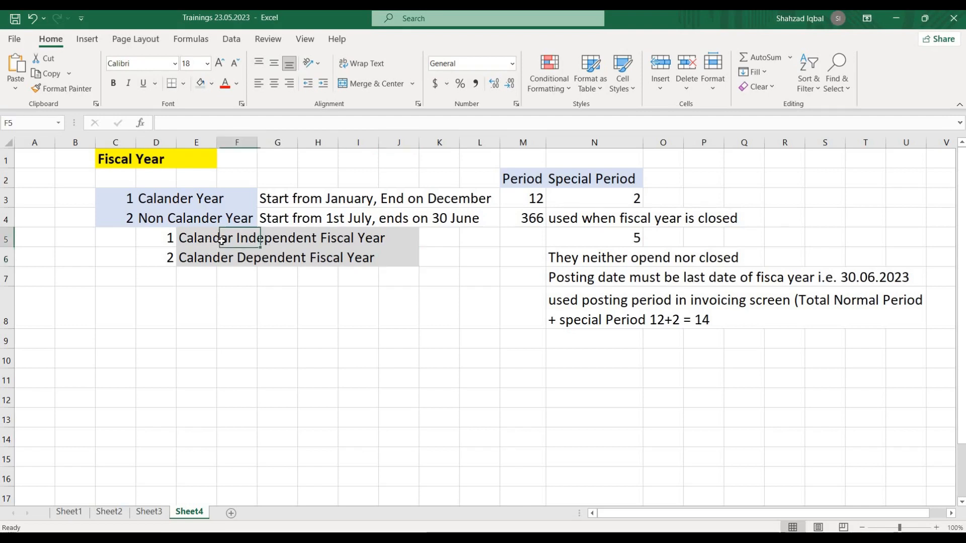
left_click(193, 238)
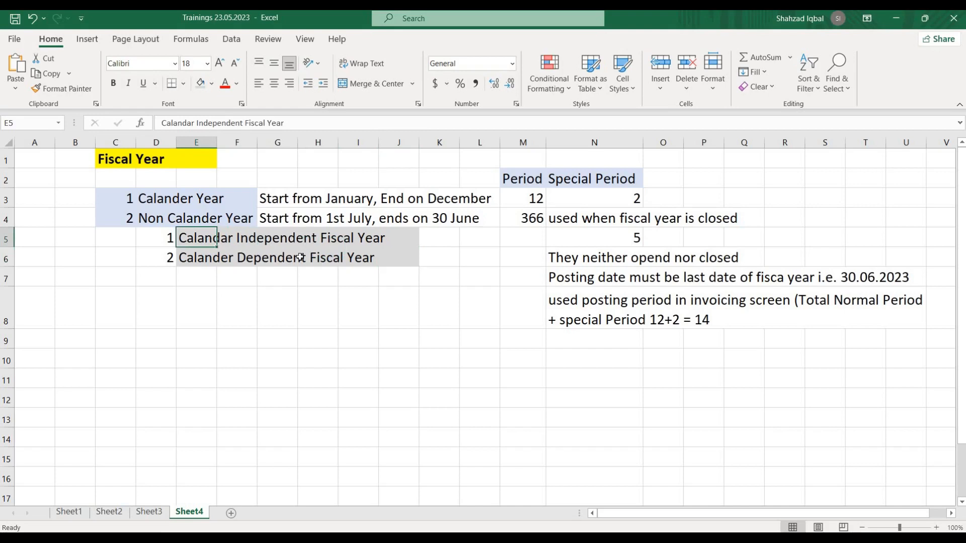
Step: Add a numbered entry below the sub-items, with 1 in F7 and "Short end Fiscal Year" in G7
left_click(267, 280)
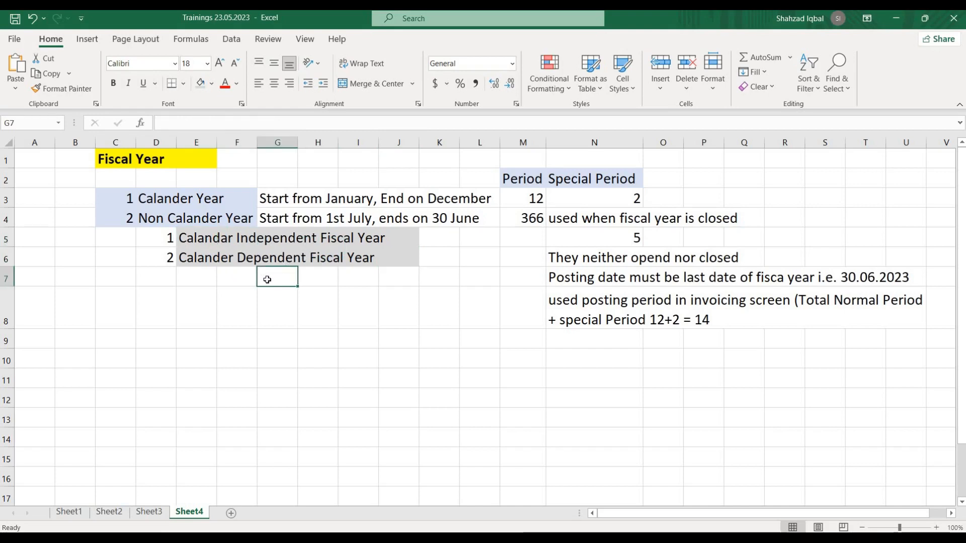
left_click(234, 280)
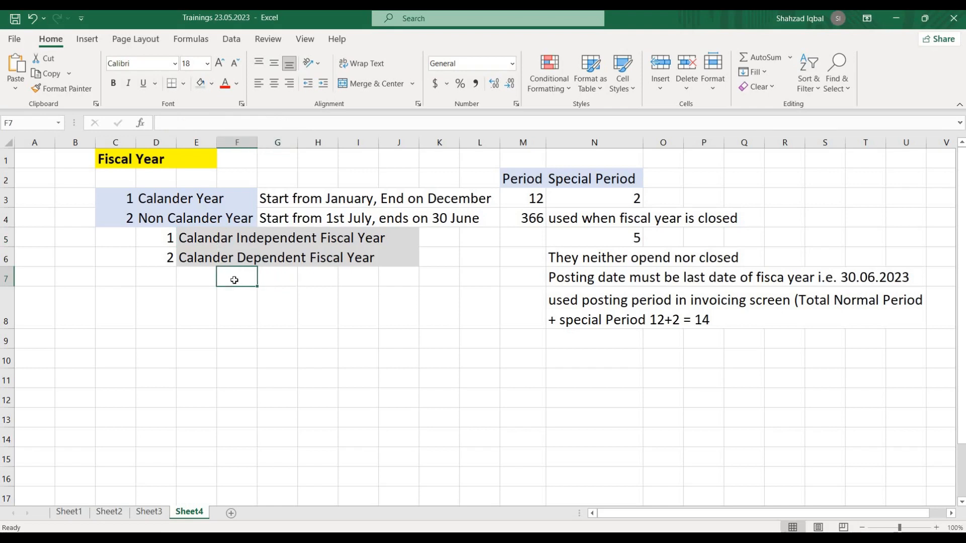
type("1")
key("Tab")
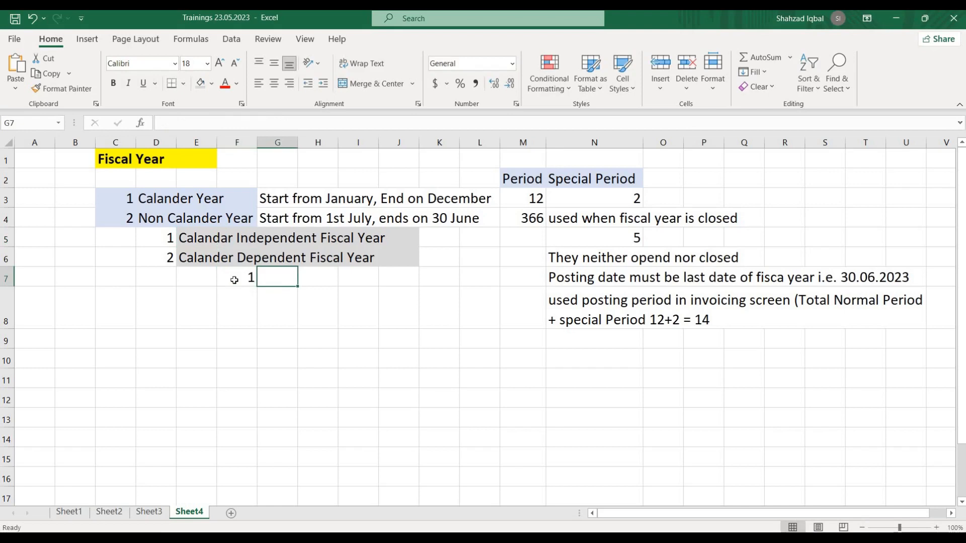
type("Sho")
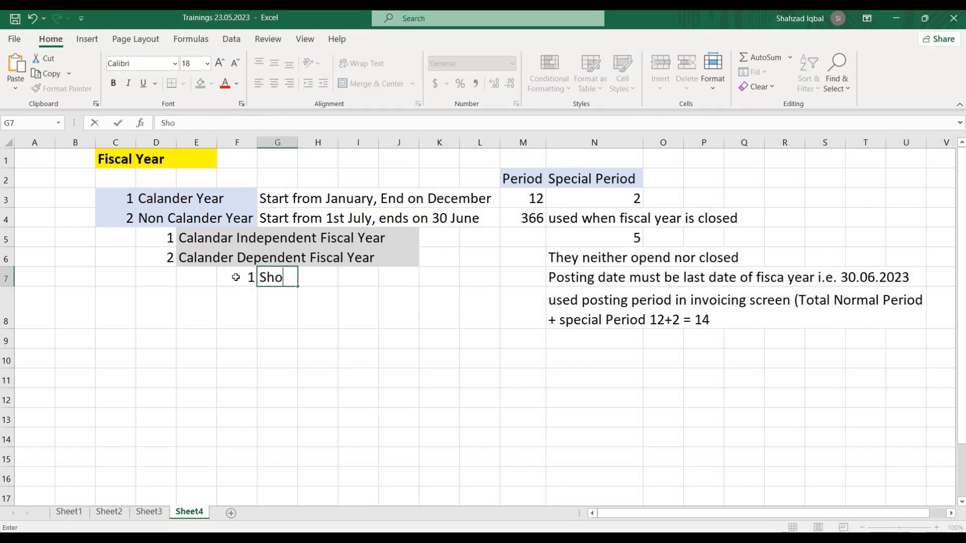
type("rt end Fisca")
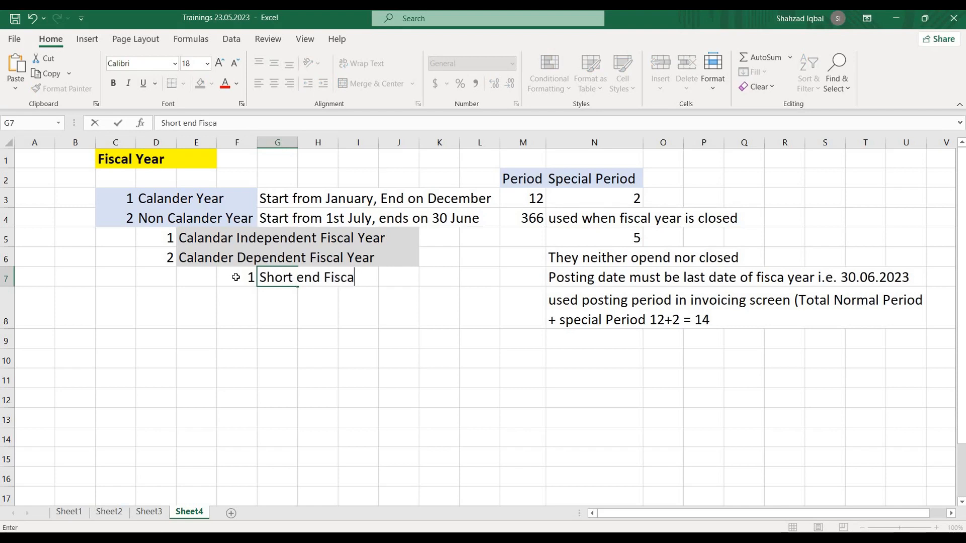
type("l Year")
key("Return")
Step: Move the numbered Short end Fiscal Year entry from F7:J7 to row 8, starting at D8
left_click(236, 277)
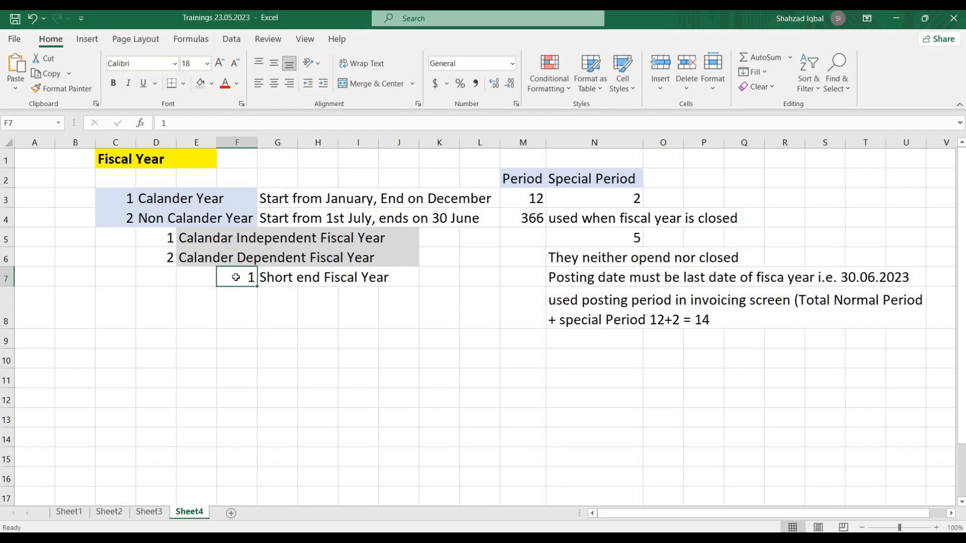
key("shift+Right")
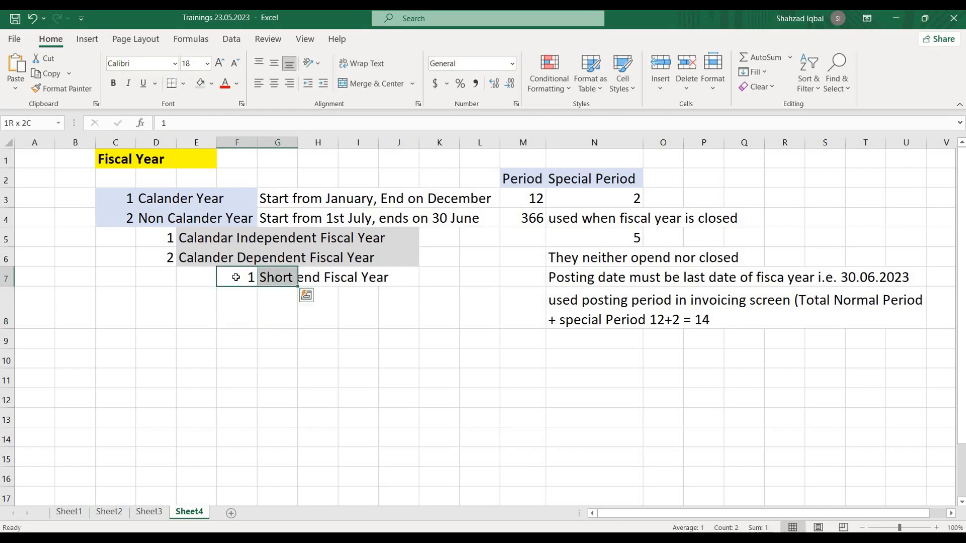
key("shift+Right")
key("shift+Right")
key("shift+Right")
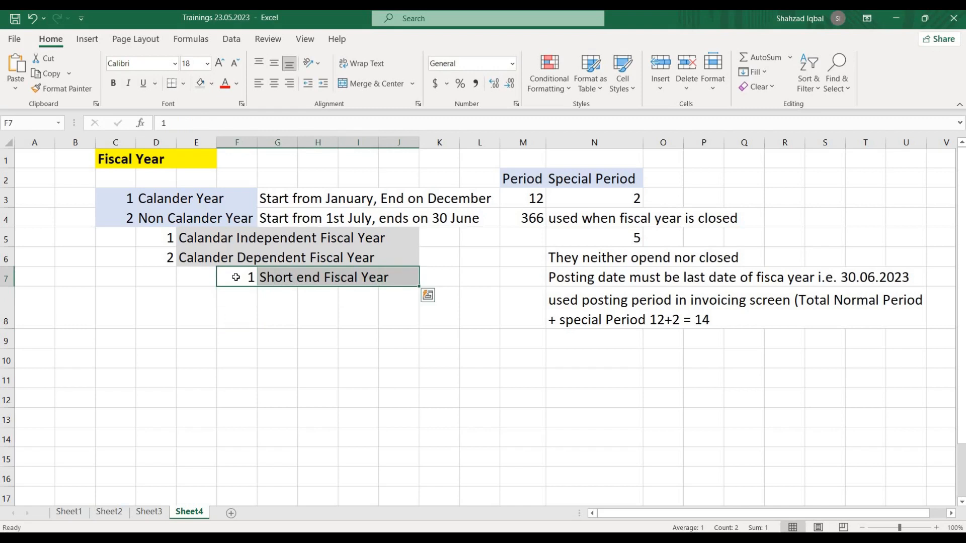
key("ctrl+x")
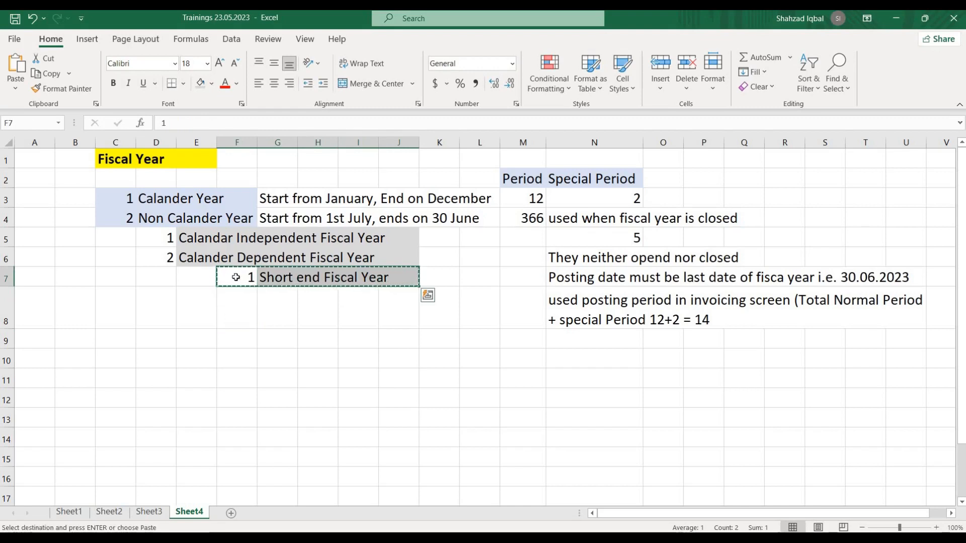
key("Left")
key("Left")
key("Down")
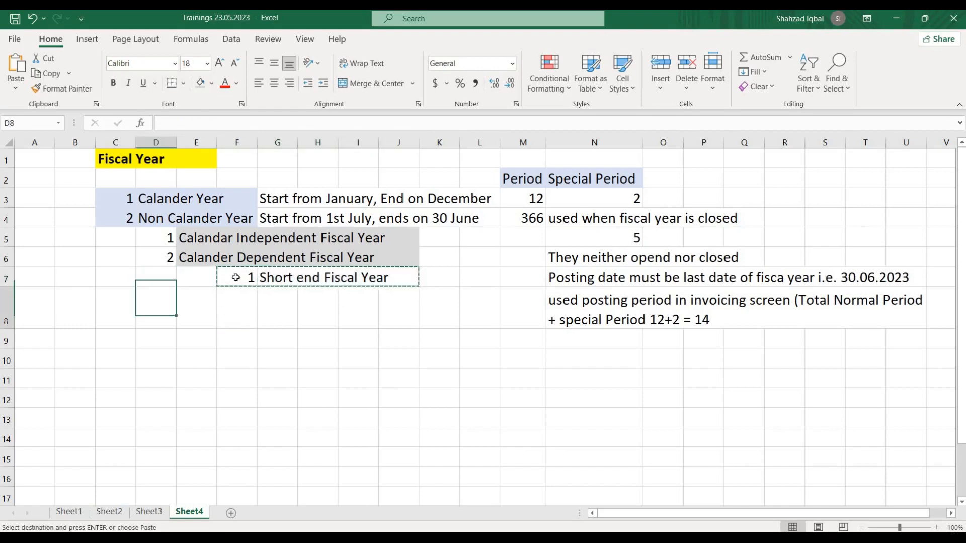
key("ctrl+v")
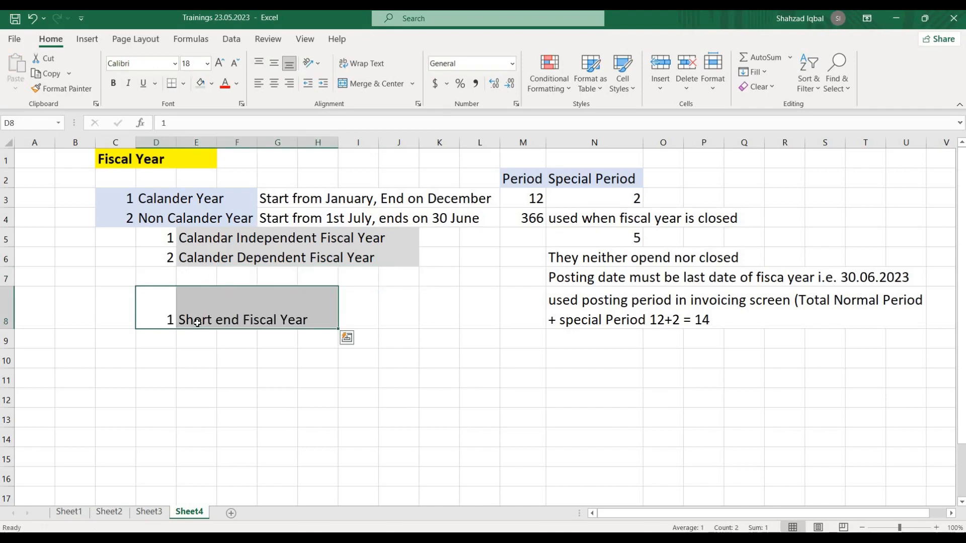
key("Right")
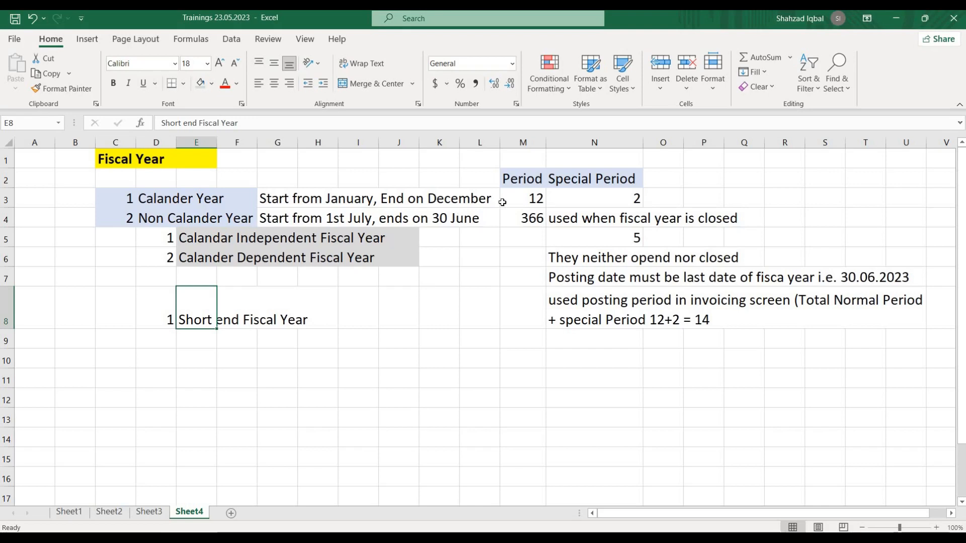
Step: Enter 11 as the period for the Short end Fiscal Year in M8
left_click_drag(515, 198, 630, 203)
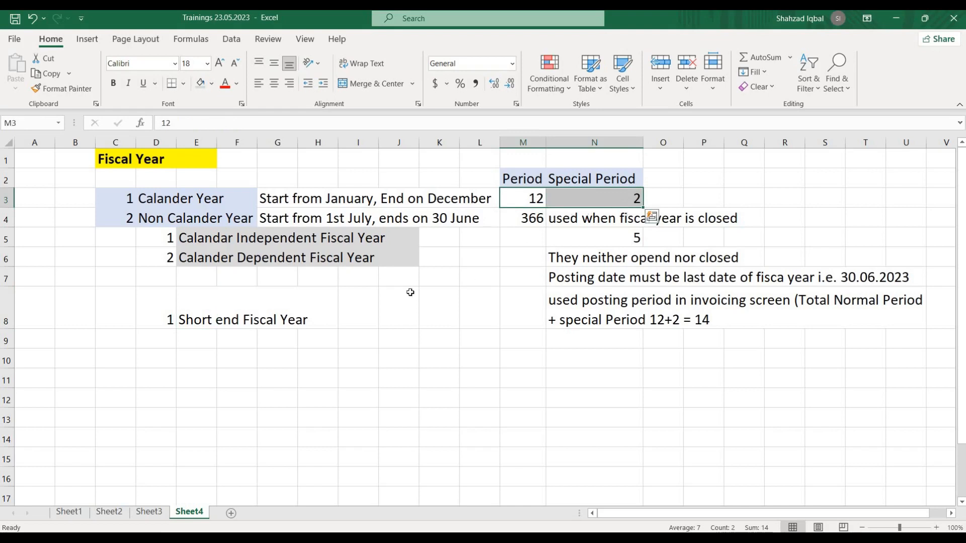
left_click(531, 321)
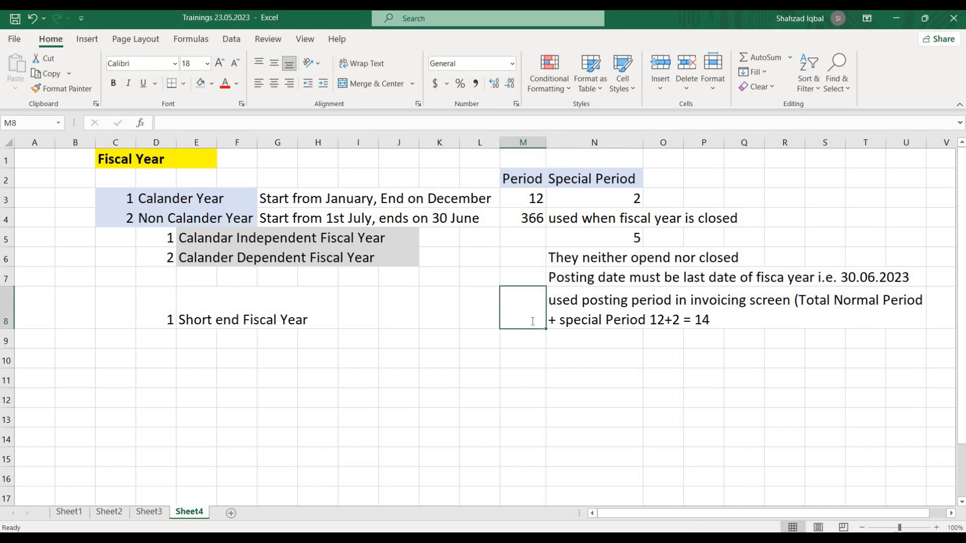
type("11")
key("Return")
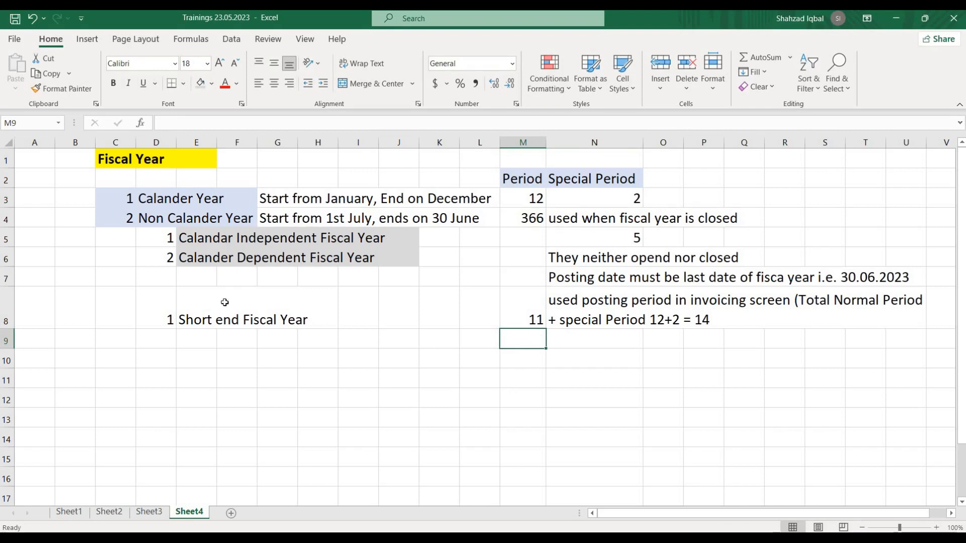
Step: Append "(calandar year specific)" to the Short end Fiscal Year text in E8
double_click(185, 317)
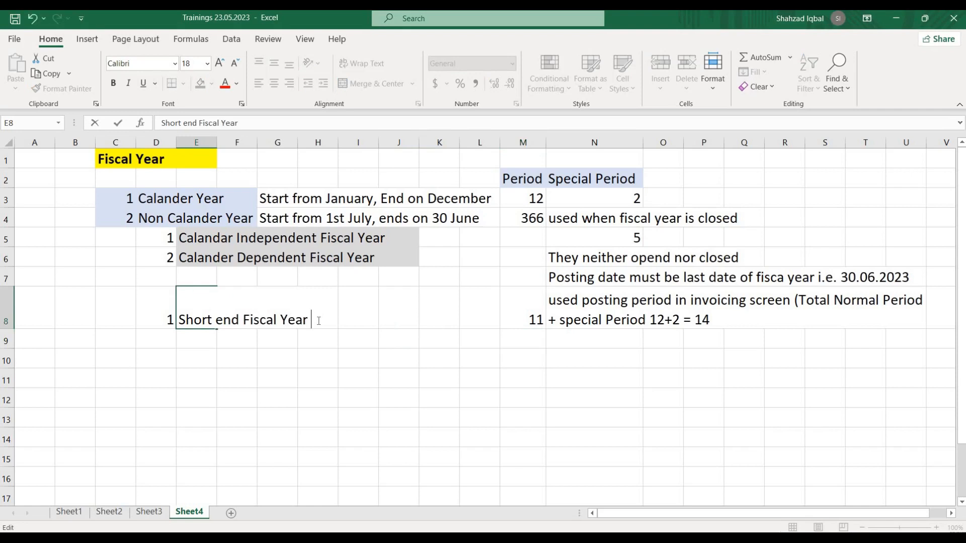
type("(calandar year")
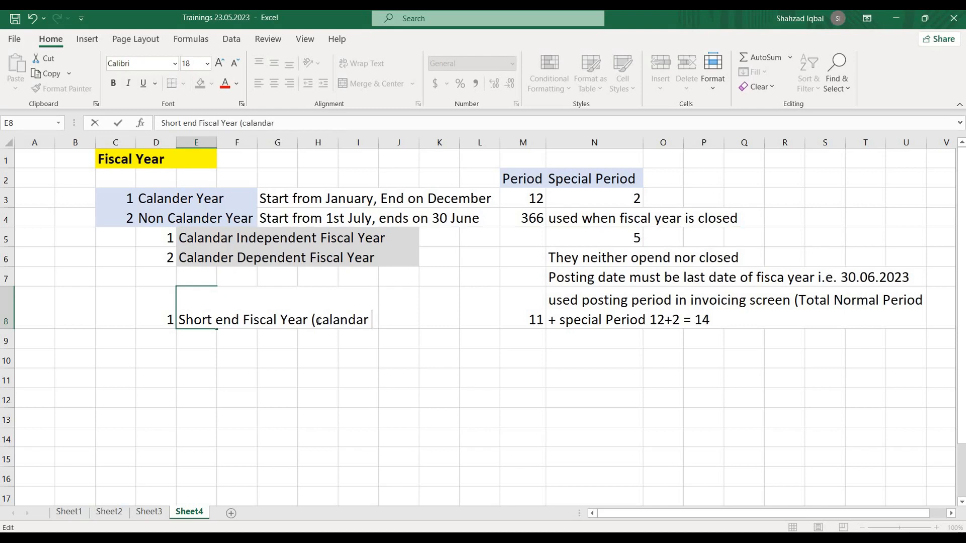
type(" sped")
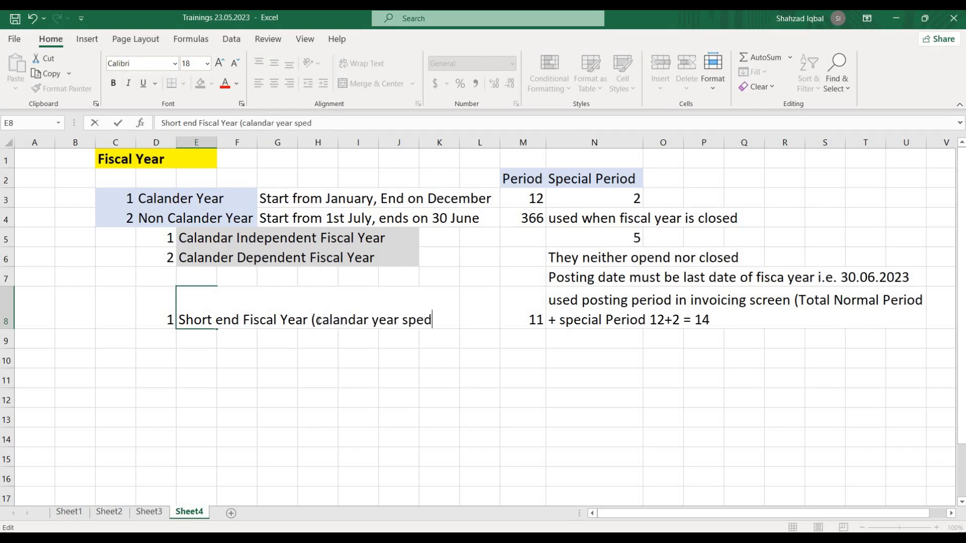
key("BackSpace")
type("cific)")
key("Return")
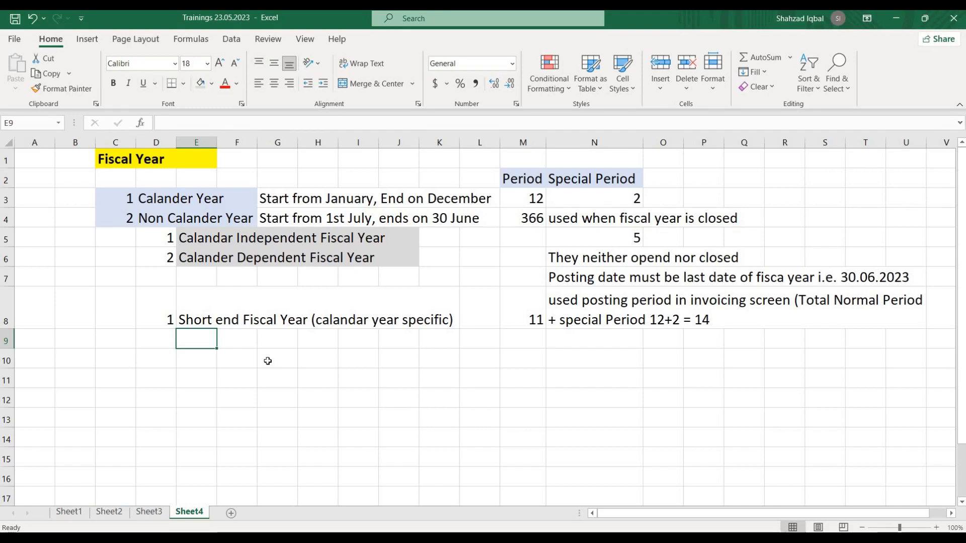
Step: Replace the word "calandar" with "Fiscal" inside the parentheses of the Short end Fiscal Year text in E8
double_click(195, 316)
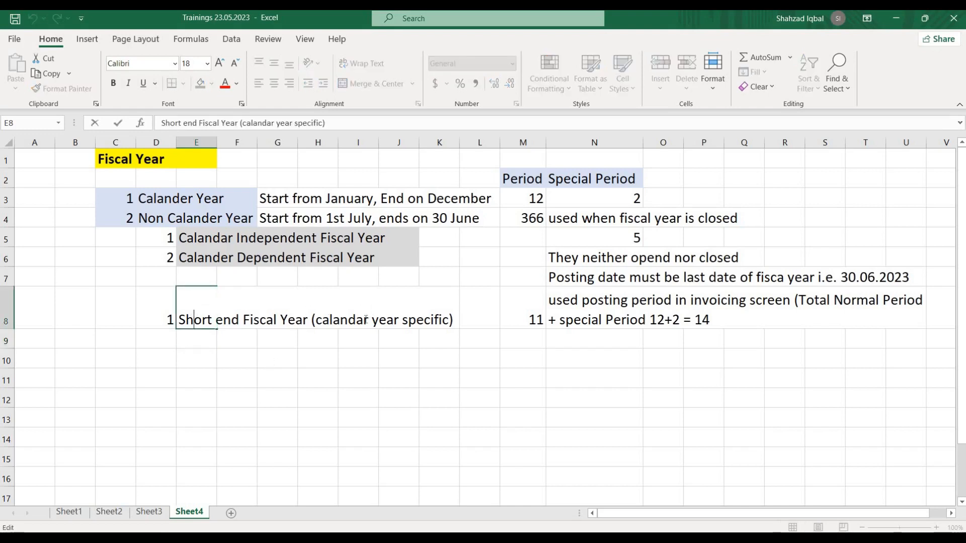
left_click_drag(366, 318, 315, 318)
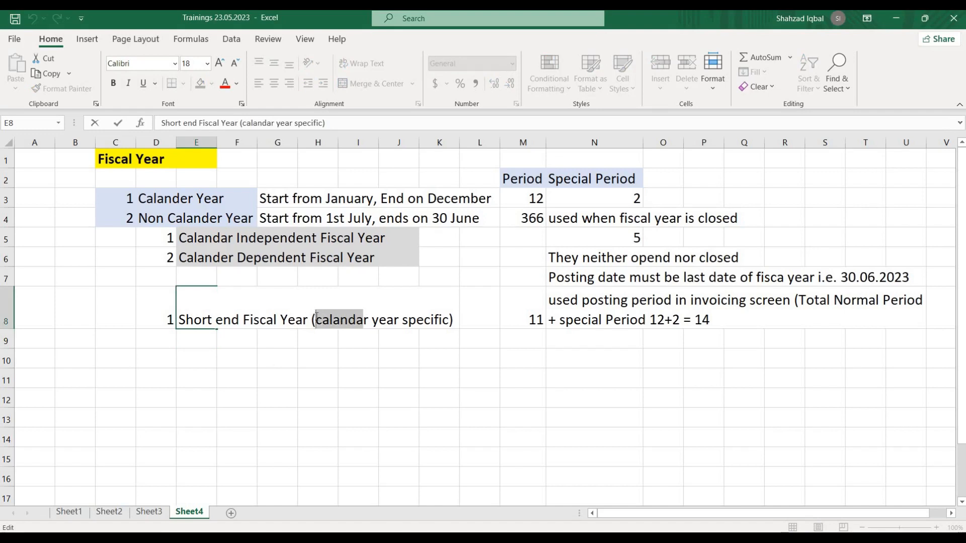
key("Delete")
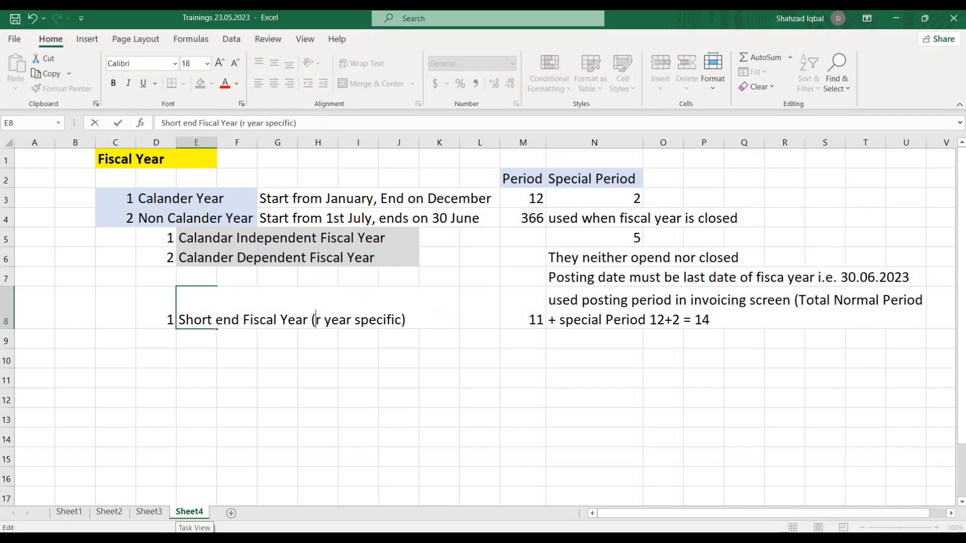
key("Delete")
type("Fiscal")
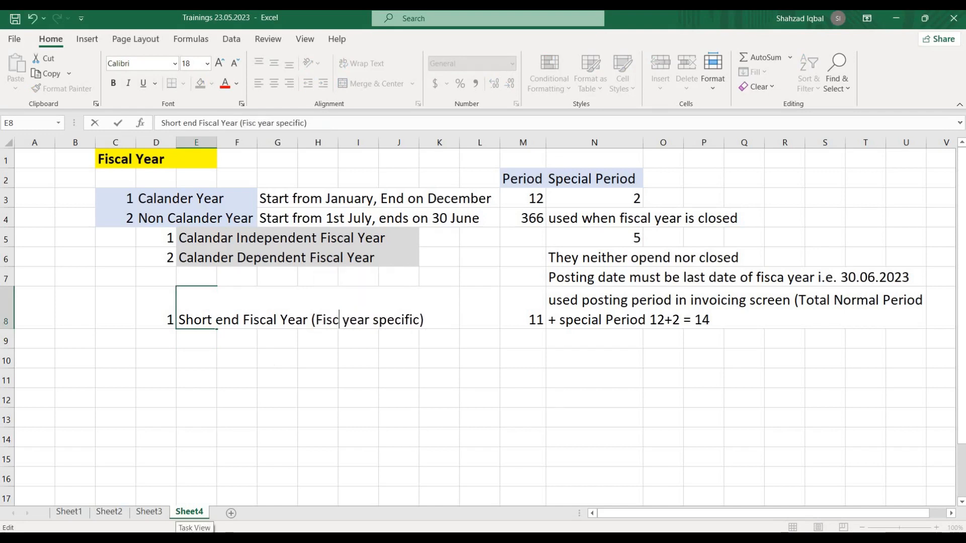
key("Return")
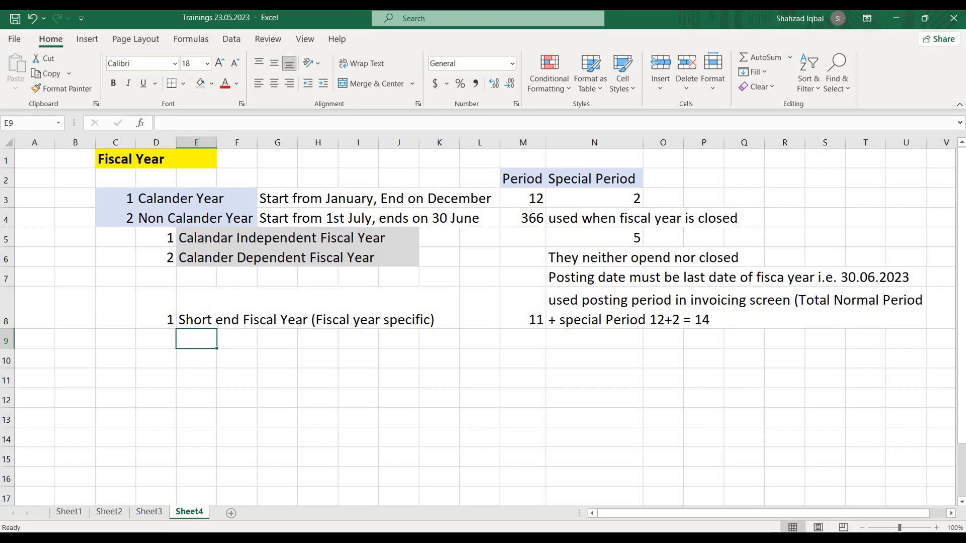
left_click(328, 322)
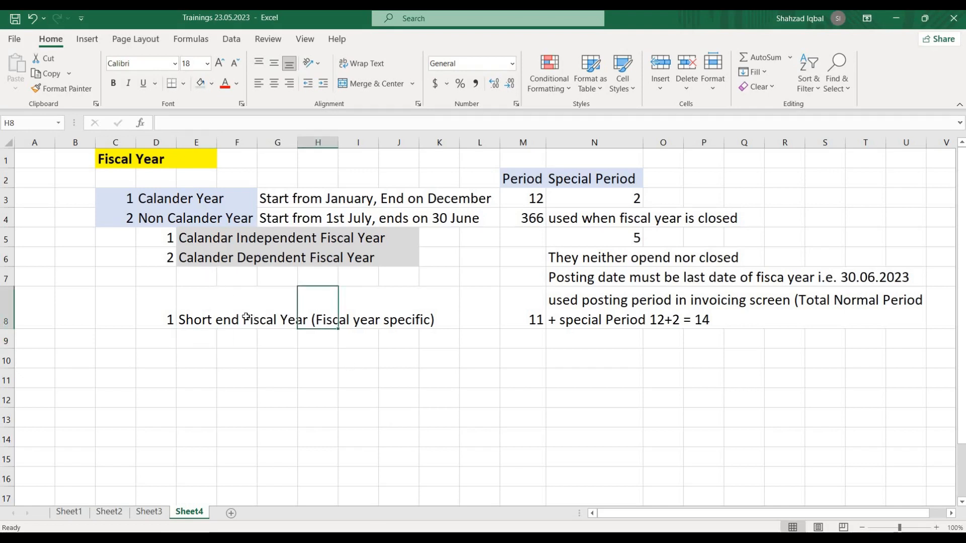
left_click(194, 253)
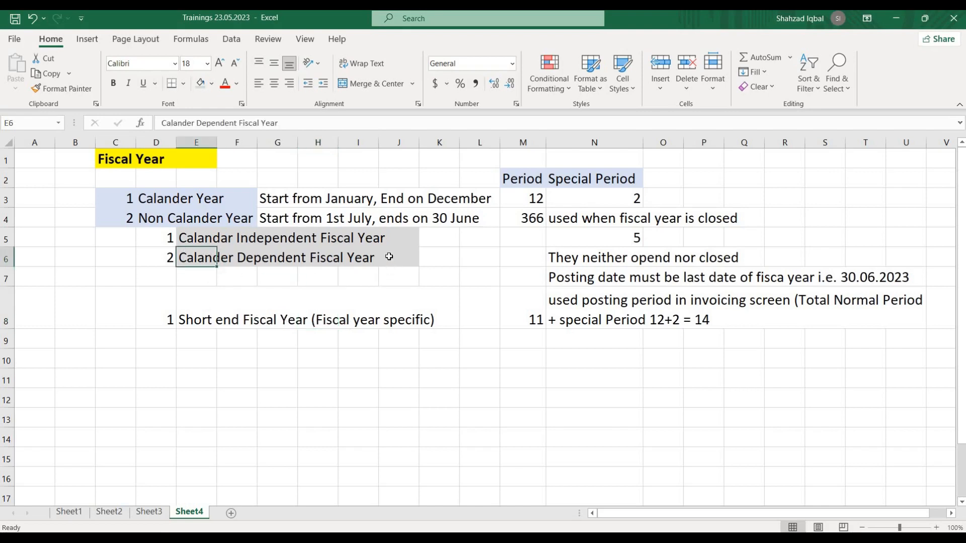
left_click(389, 257)
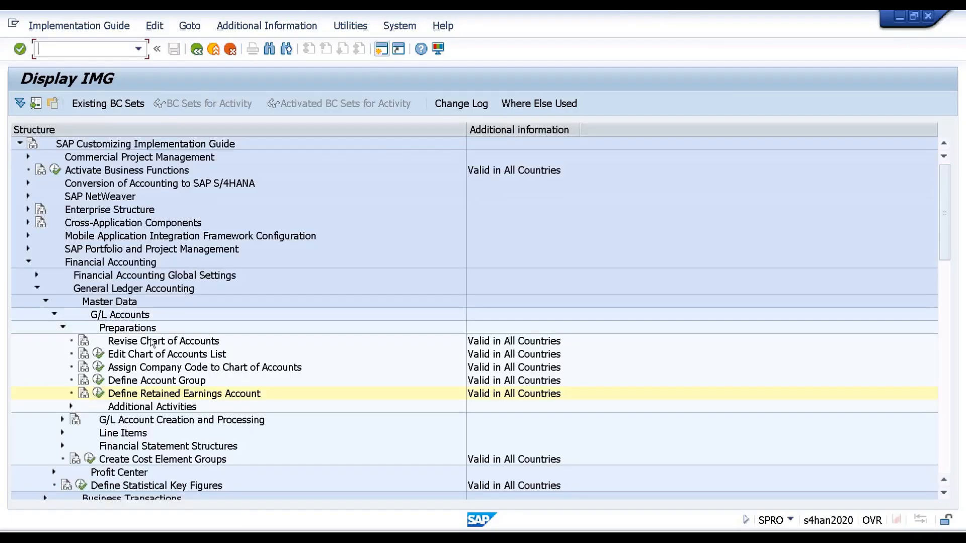
Step: Switch to the SAP Customizing Implementation Guide and collapse the expanded General Ledger Accounting and Financial Accounting branches
left_click(168, 397)
key("Left")
key("Left")
key("Left")
key("Left")
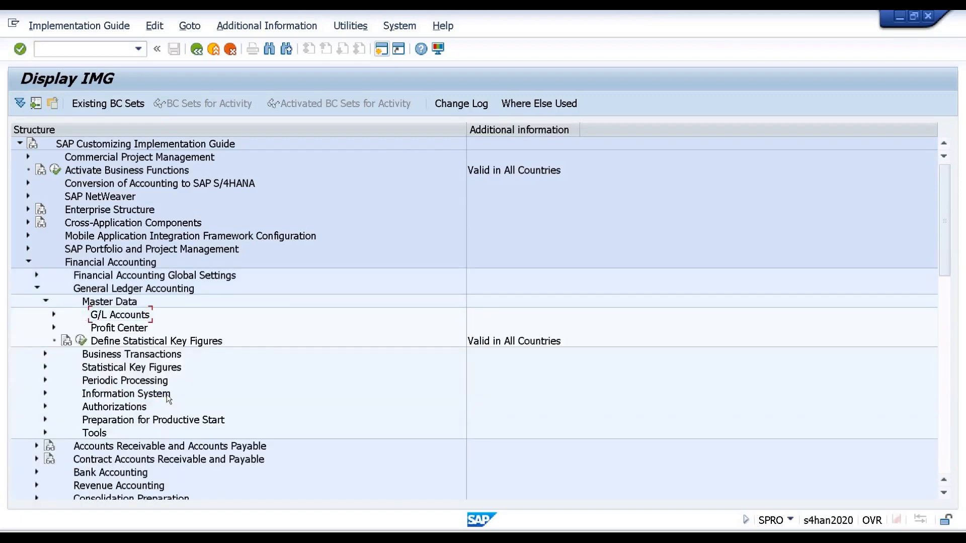
key("Left")
key("Left")
key("Left")
key("Left")
key("Left")
key("Left")
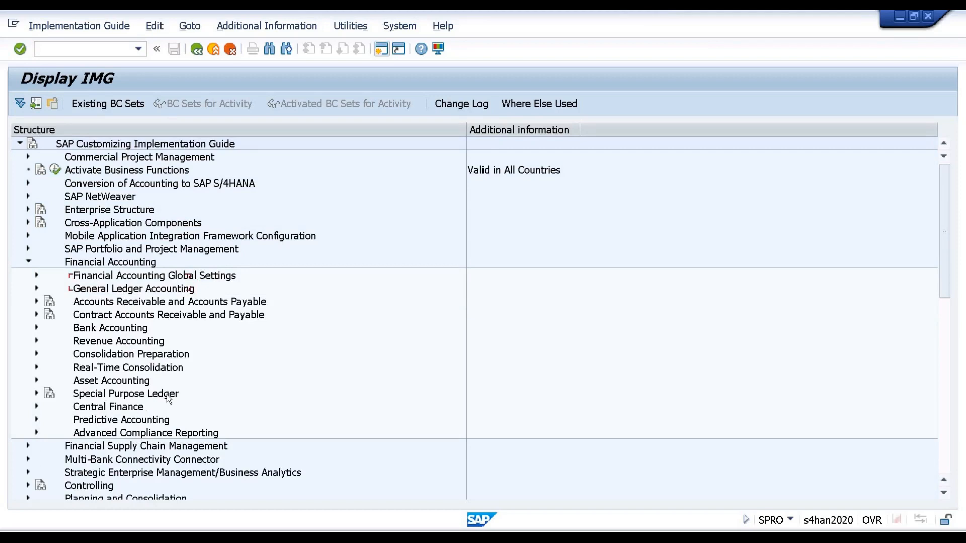
key("Up")
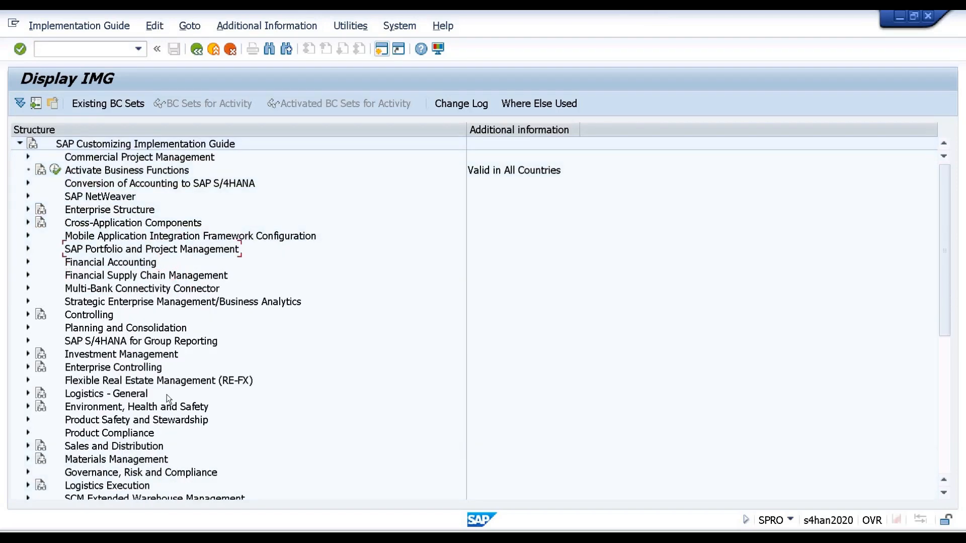
Step: Expand Financial Accounting, Financial Accounting Global Settings, Ledgers, and Fiscal Year and Posting Periods to reach Maintain Fiscal Year Variant
key("Down")
key("Right")
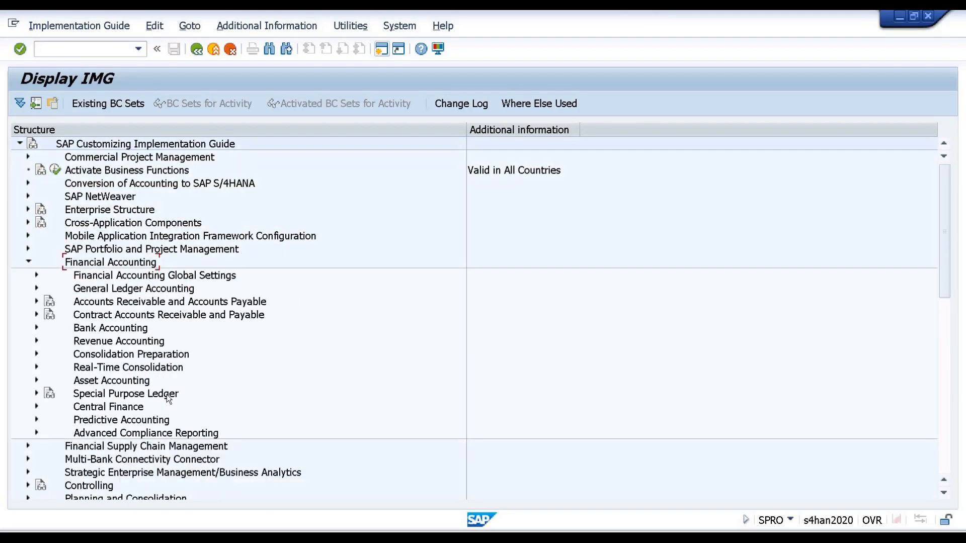
key("Down")
key("Right")
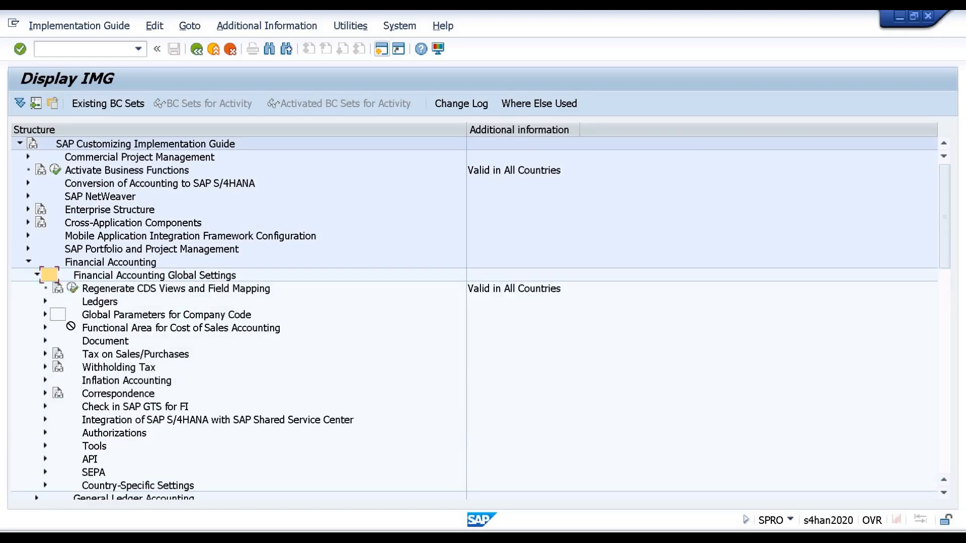
double_click(60, 302)
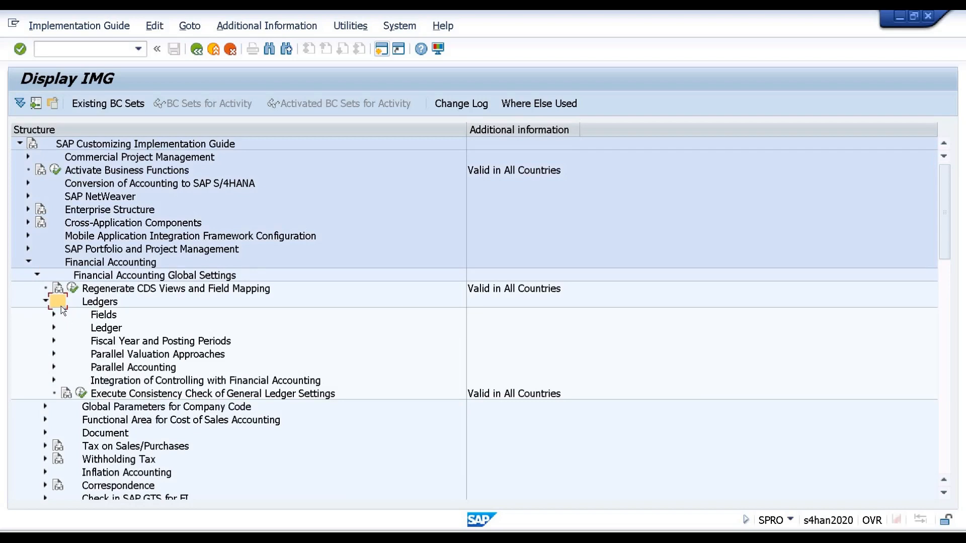
left_click(68, 341)
double_click(69, 340)
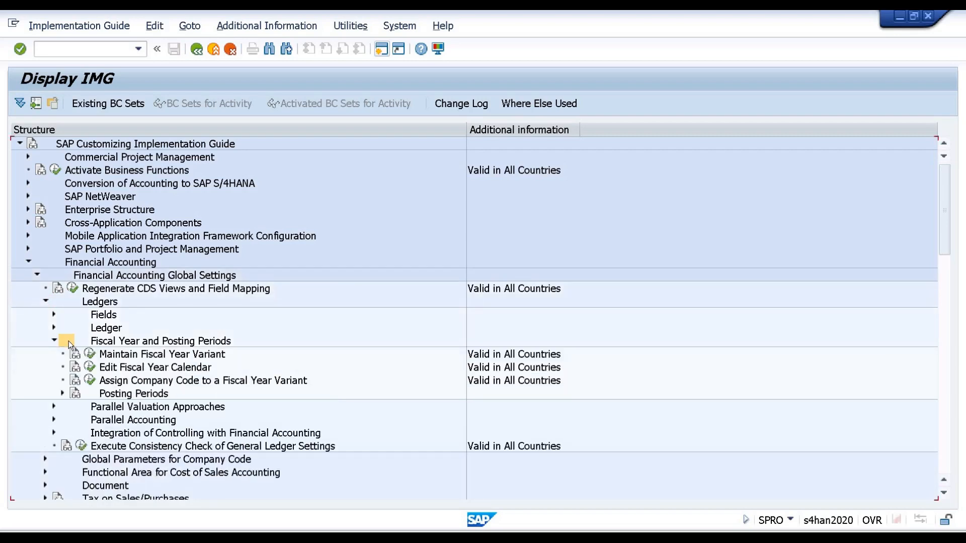
left_click(150, 358)
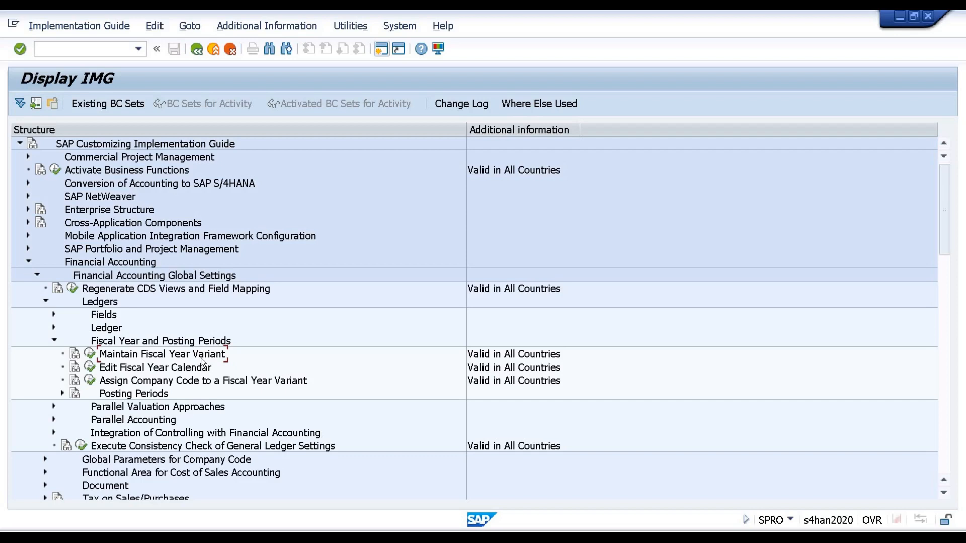
left_click(90, 355)
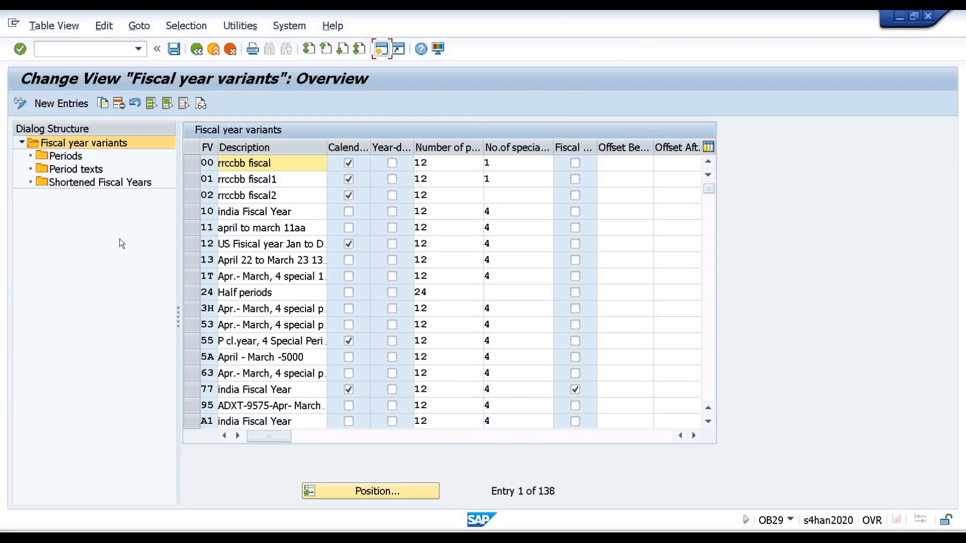
left_click(63, 103)
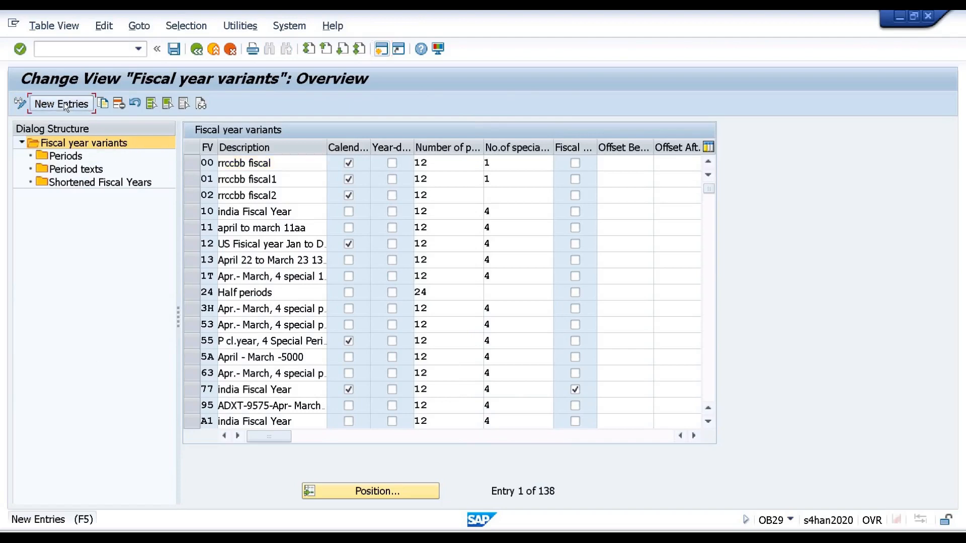
left_click(213, 50)
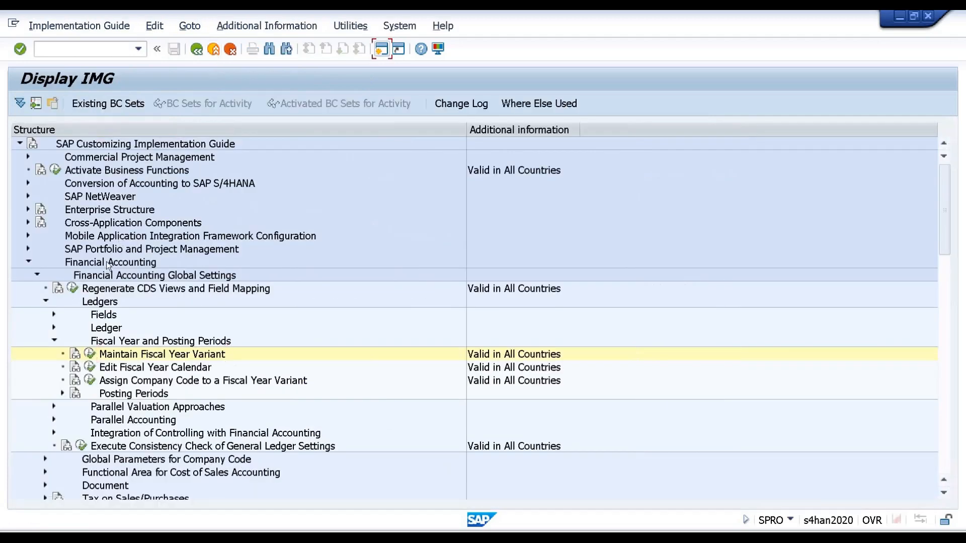
Step: Open Maintain Fiscal Year Variant and add a new entry with variant key 03 and description "July to June FY"
left_click(89, 351)
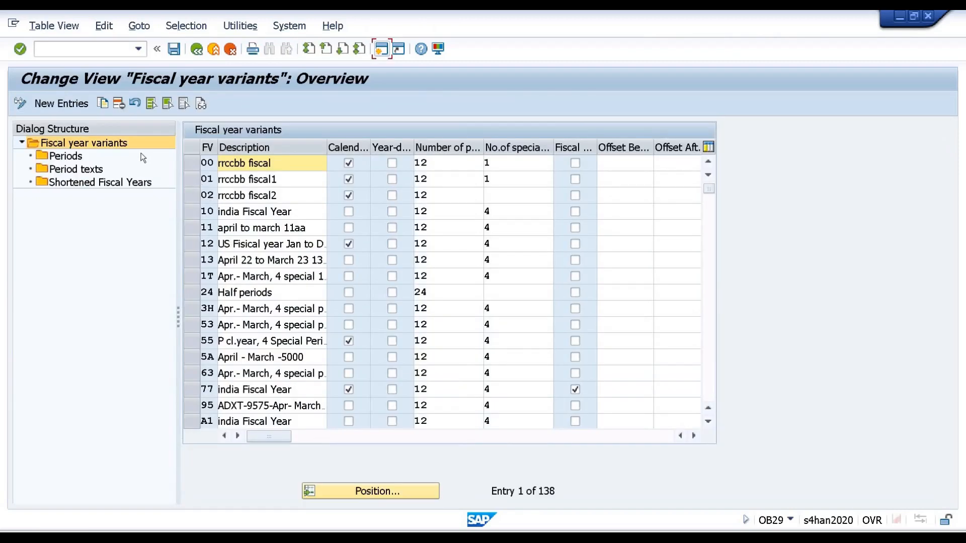
left_click(70, 102)
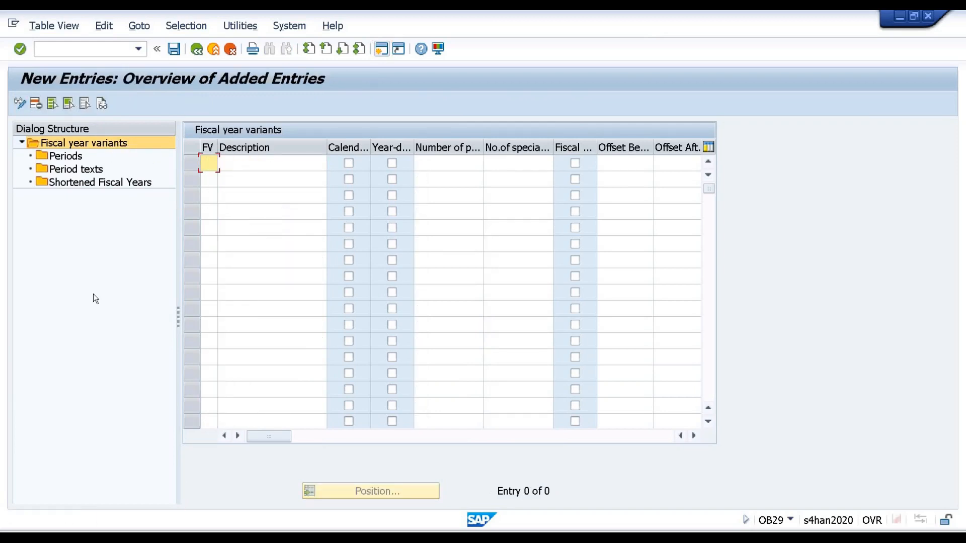
type("0")
left_click(208, 179)
key("Tab")
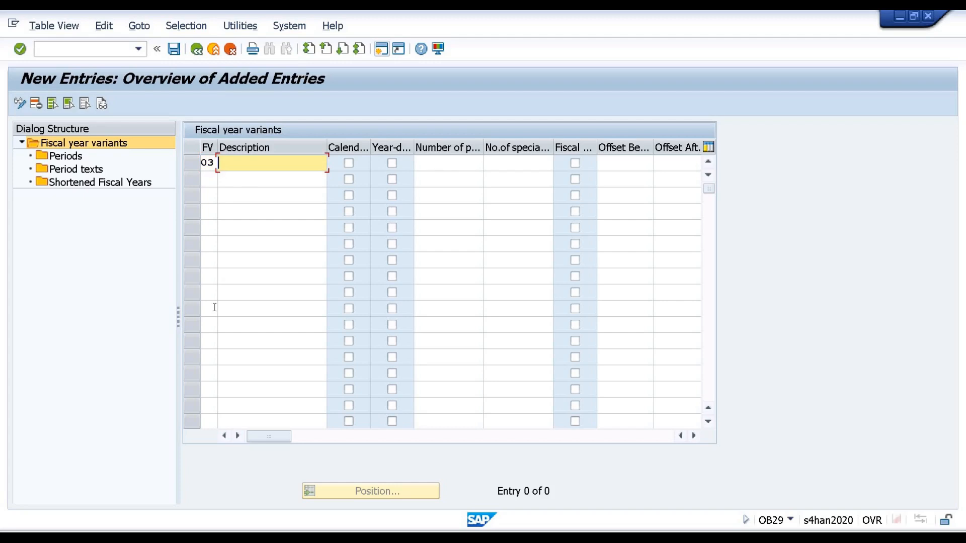
type("July to Jun")
type("e FY")
Step: Set variant 03 to 12 posting periods and 2 special periods, and save it under the proposed customizing request
left_click(454, 166)
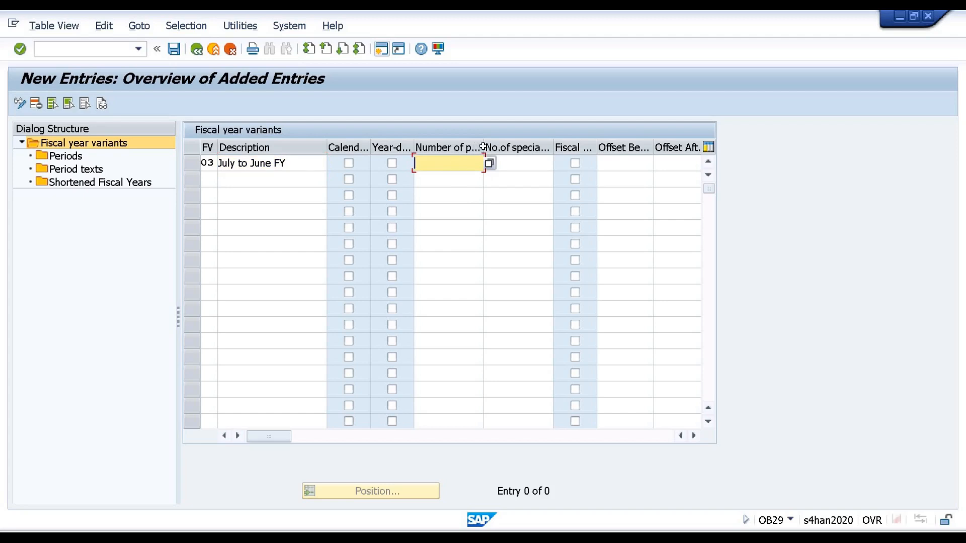
left_click_drag(484, 147, 527, 156)
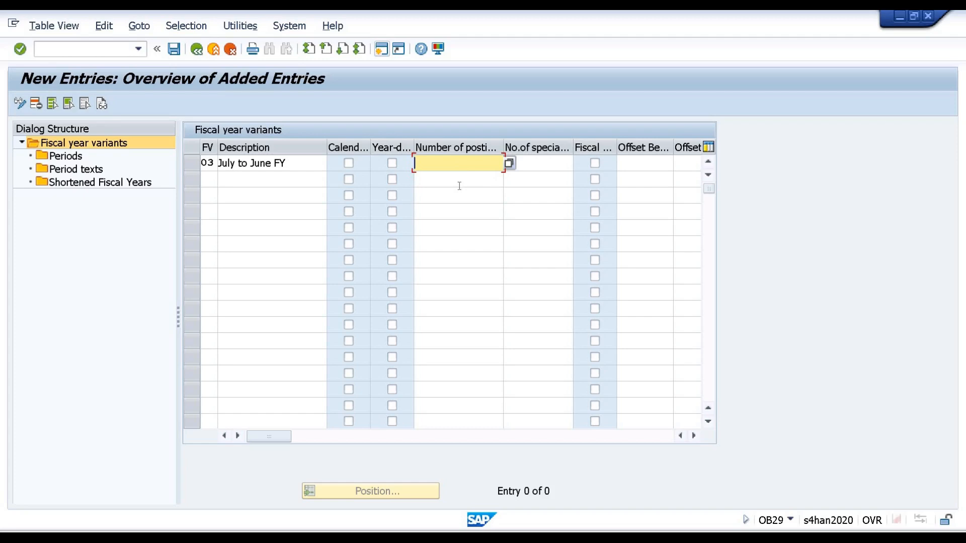
type("12")
key("Escape")
key("Tab")
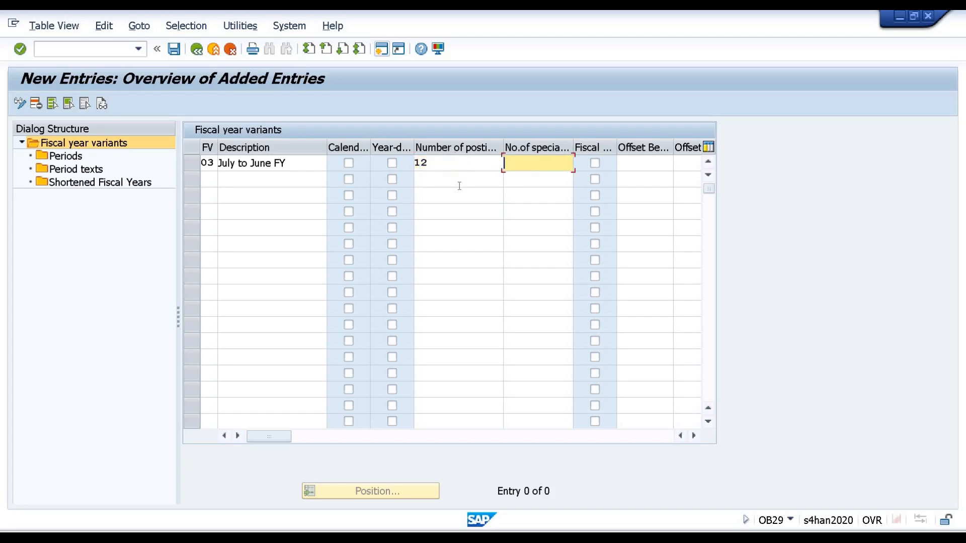
type("2")
key("Return")
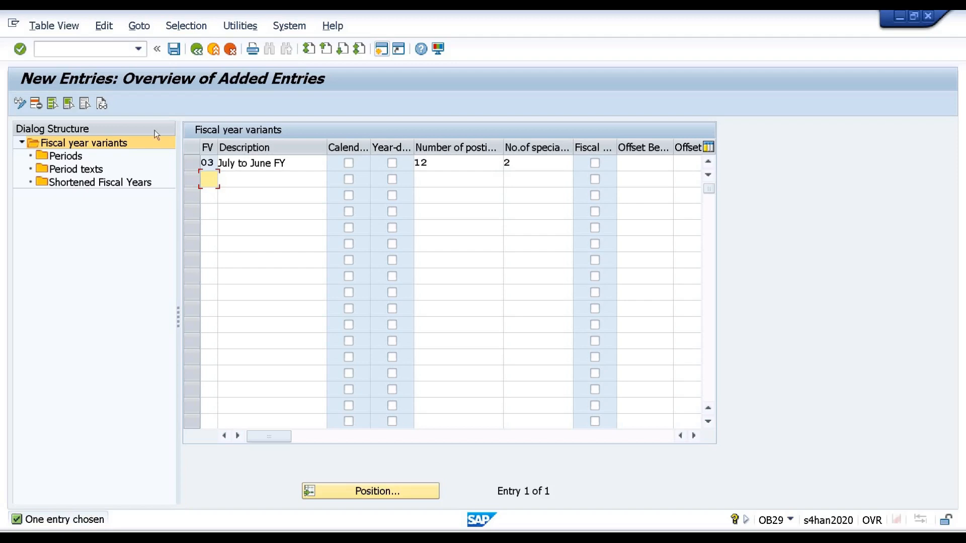
left_click(174, 49)
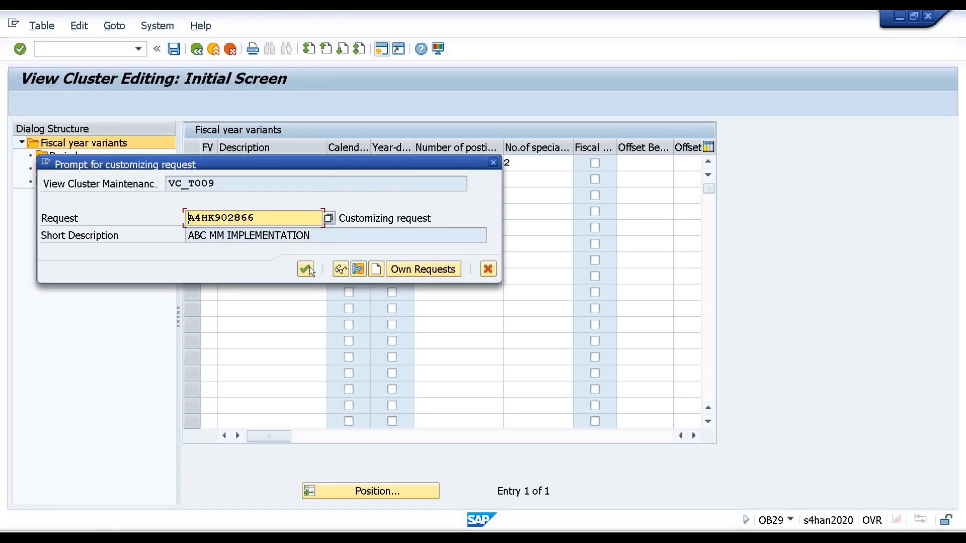
left_click(310, 267)
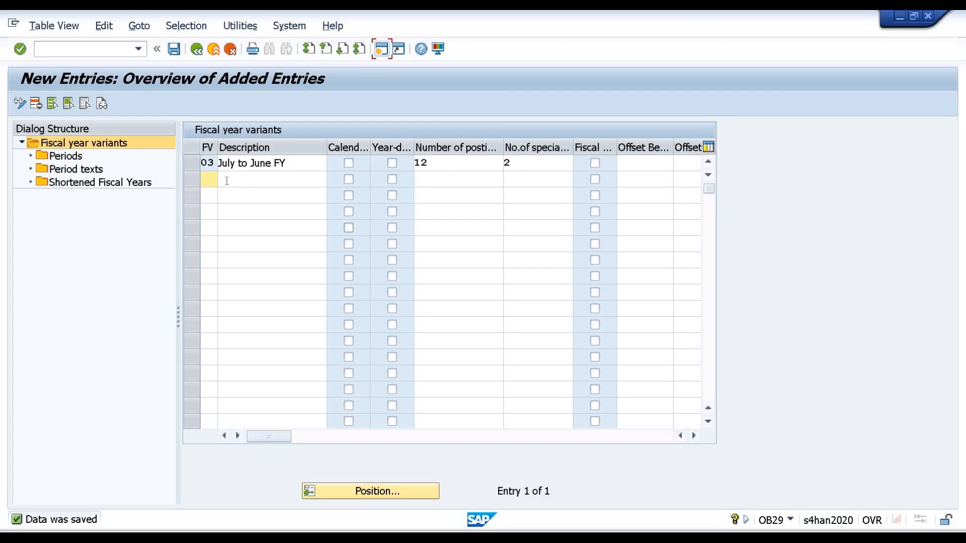
Step: Try to open the periods of variant 03 with its calendar-year flag set, and clear the flag again
left_click(349, 163)
left_click_drag(296, 162, 218, 163)
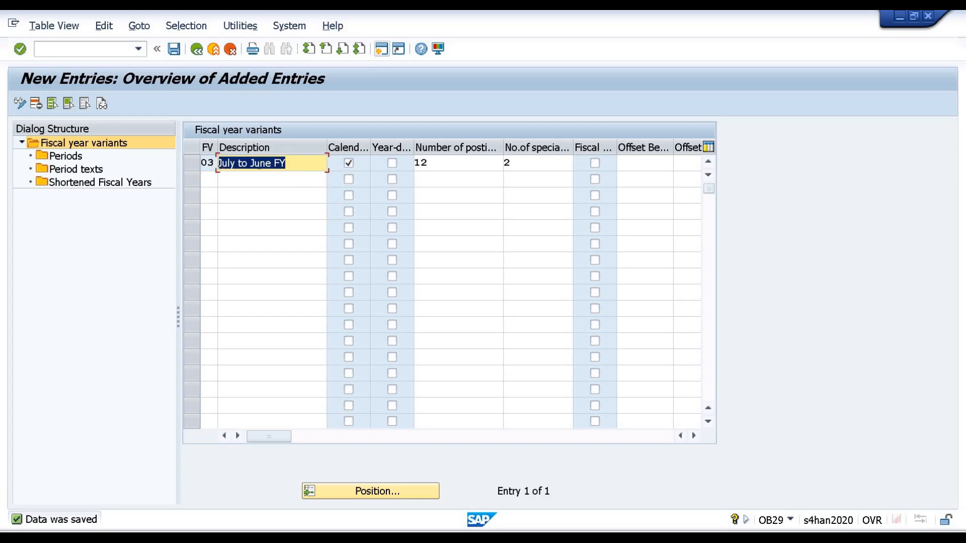
left_click(187, 163)
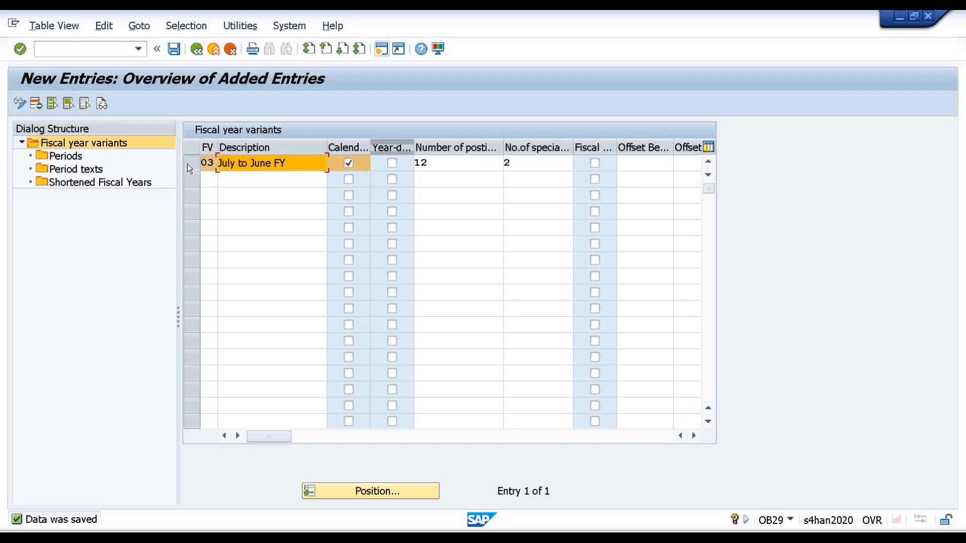
double_click(68, 155)
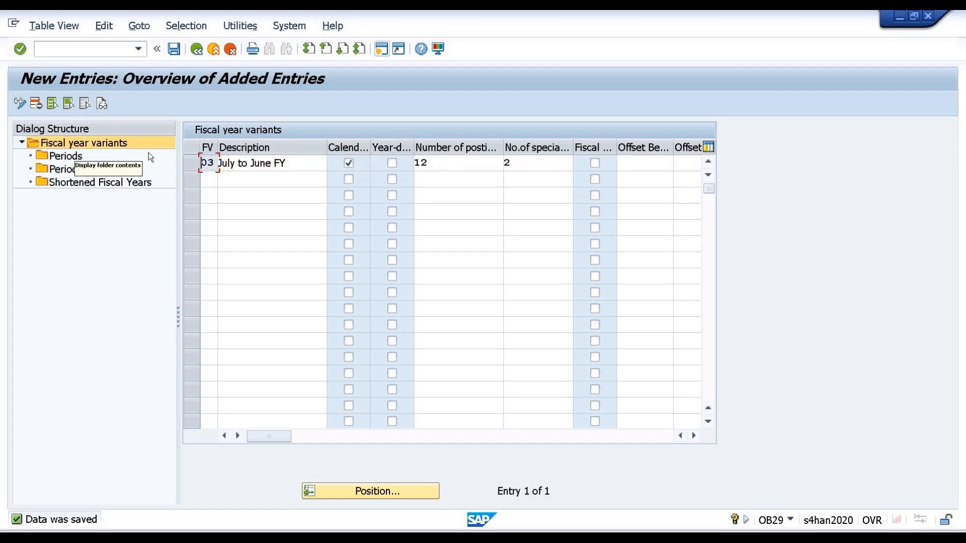
left_click(191, 162)
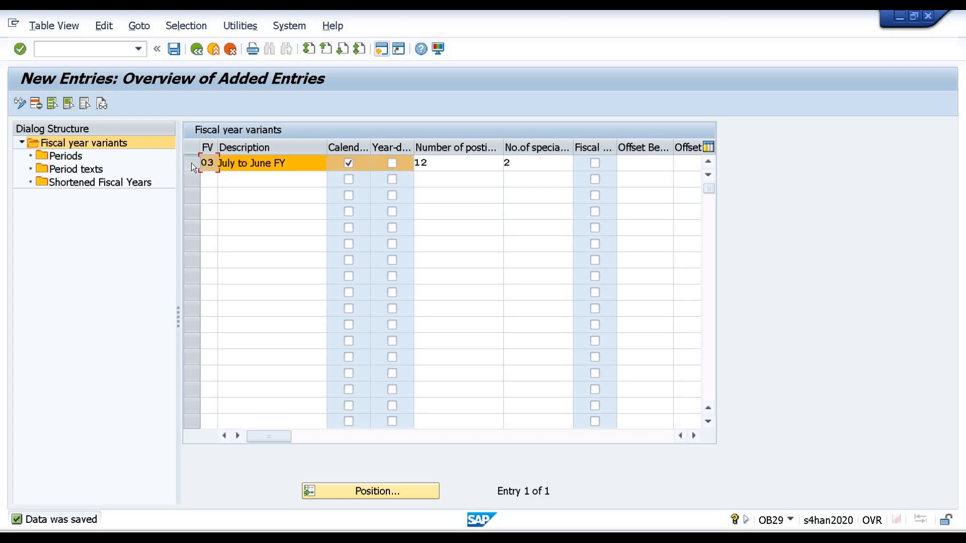
double_click(67, 157)
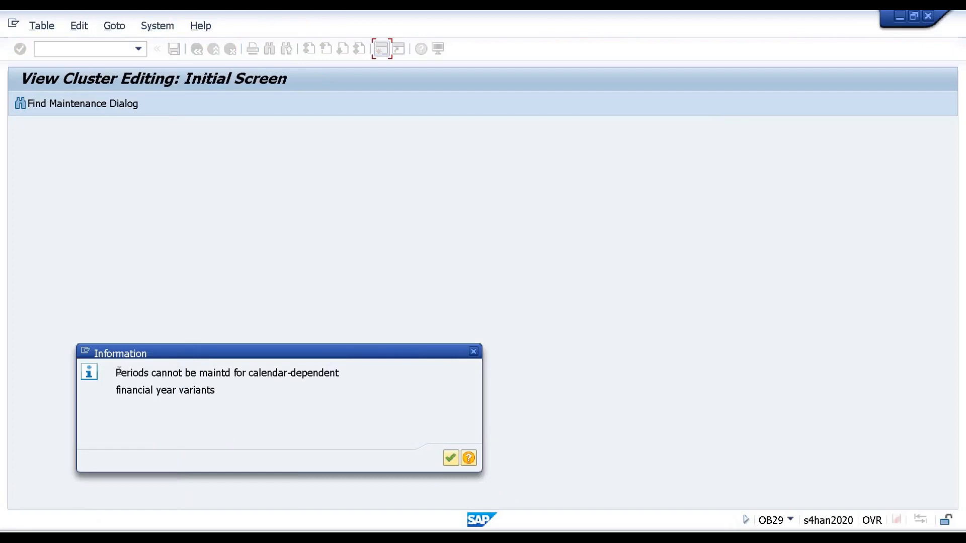
left_click_drag(117, 372, 340, 375)
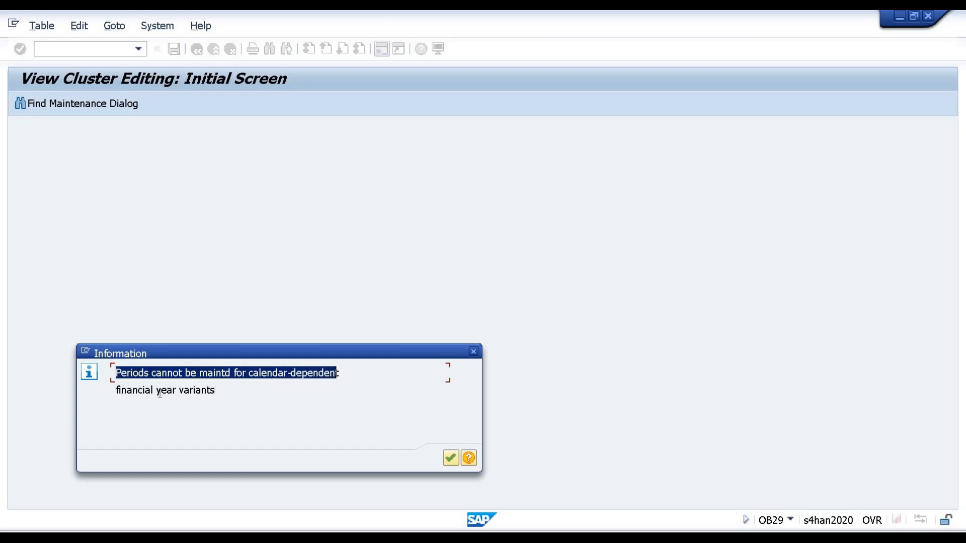
left_click(220, 392)
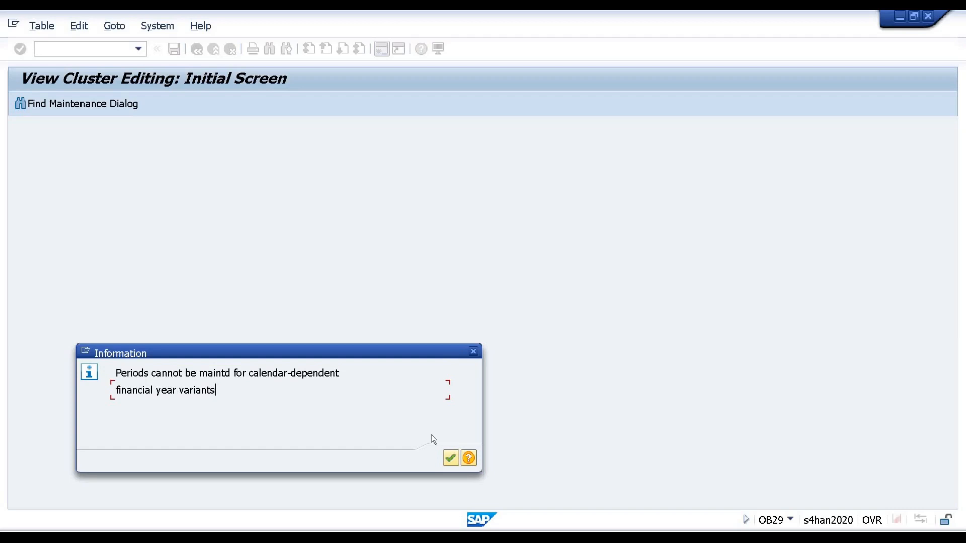
left_click(450, 458)
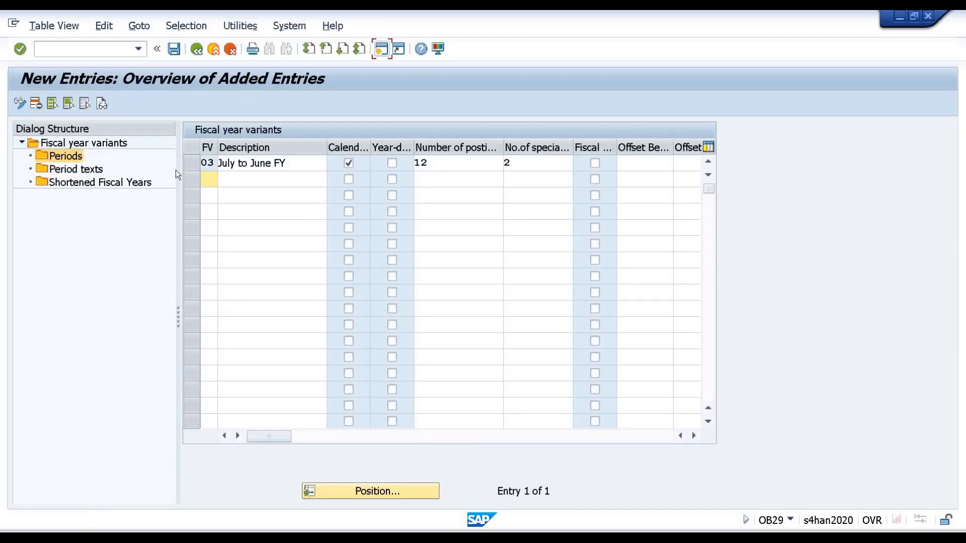
left_click(349, 163)
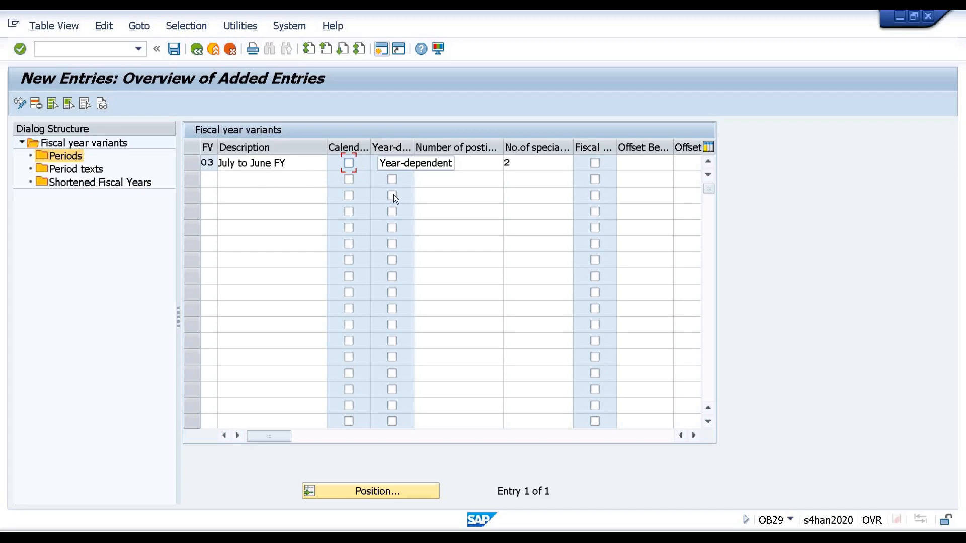
Step: Try to open the periods of variant 03 as year-dependent, cancel the calendar year entry, and clear the year-dependent flag
left_click(391, 163)
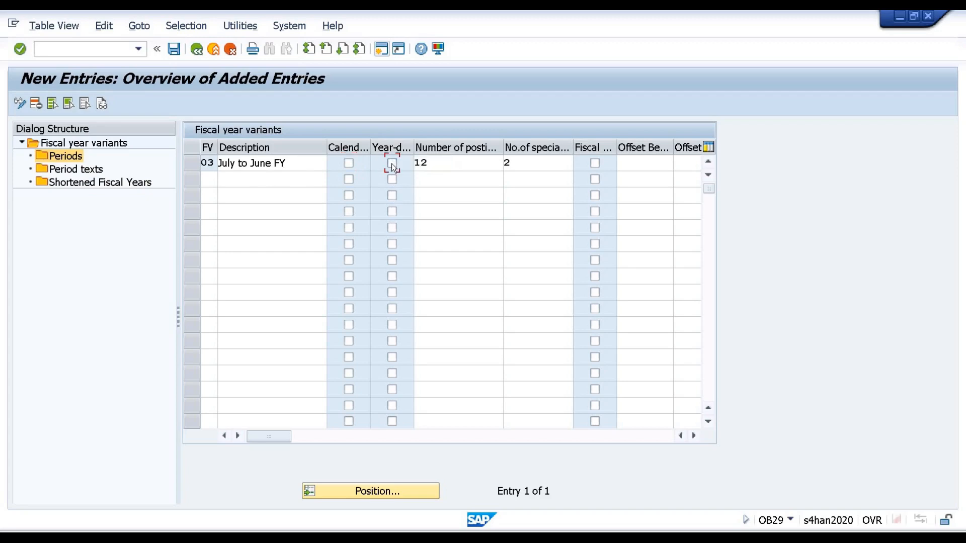
left_click(191, 163)
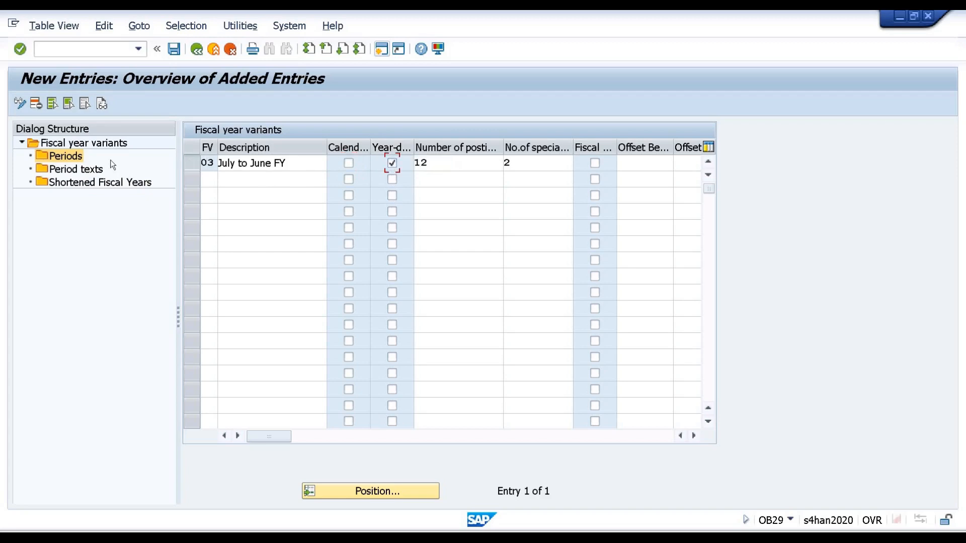
double_click(61, 156)
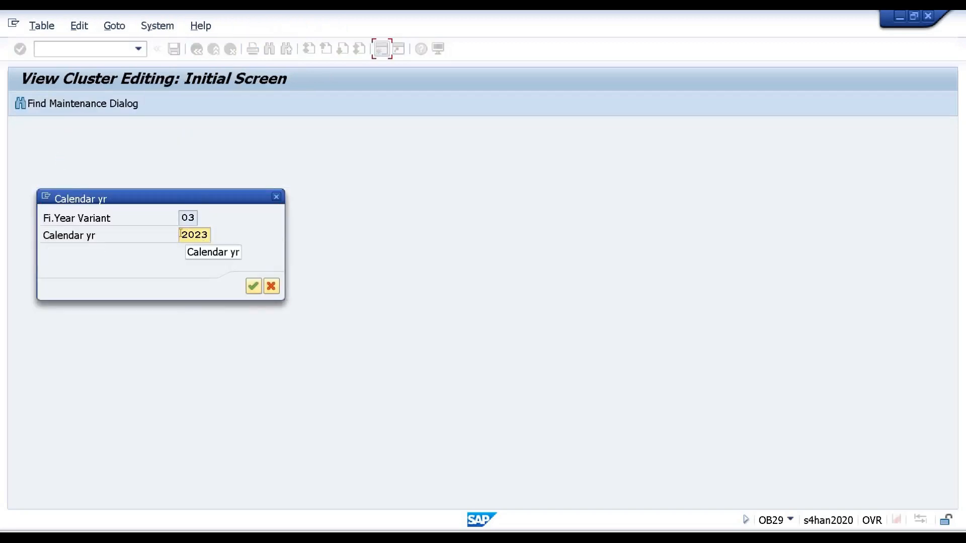
left_click_drag(212, 237, 238, 238)
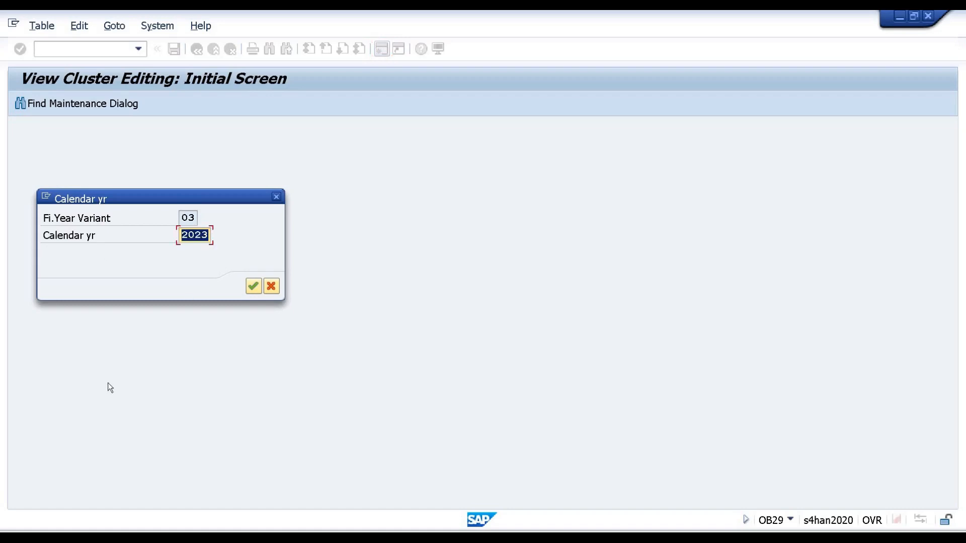
type("2025")
key("BackSpace")
key("BackSpace")
key("BackSpace")
key("BackSpace")
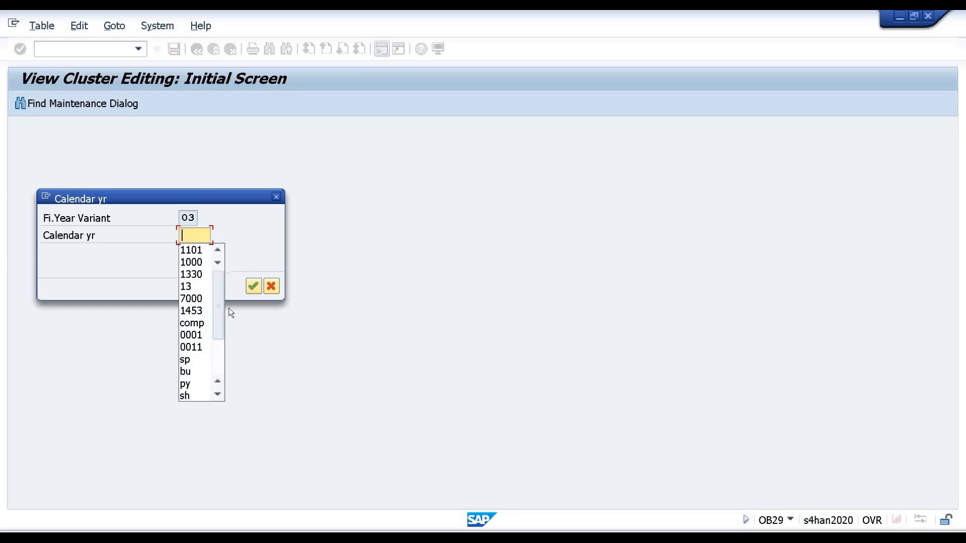
left_click(275, 287)
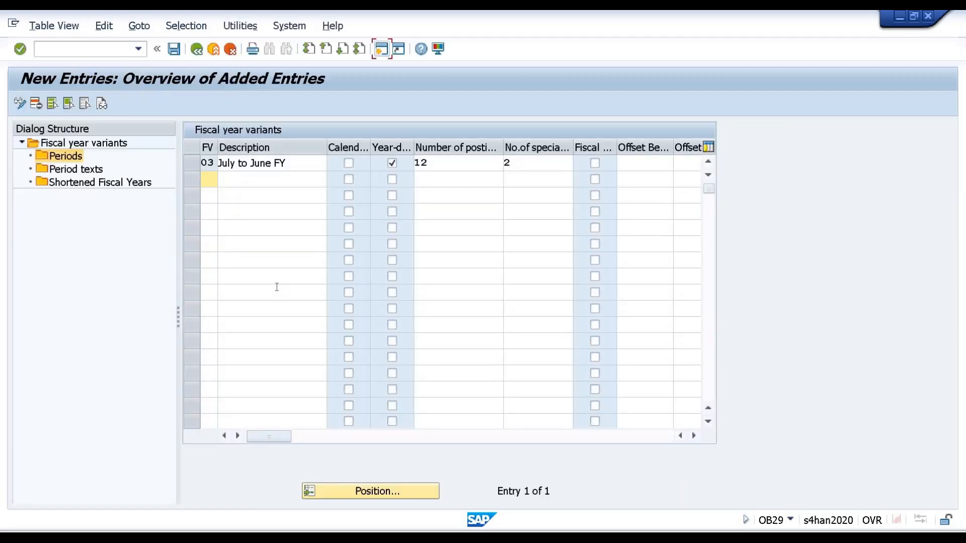
left_click(391, 165)
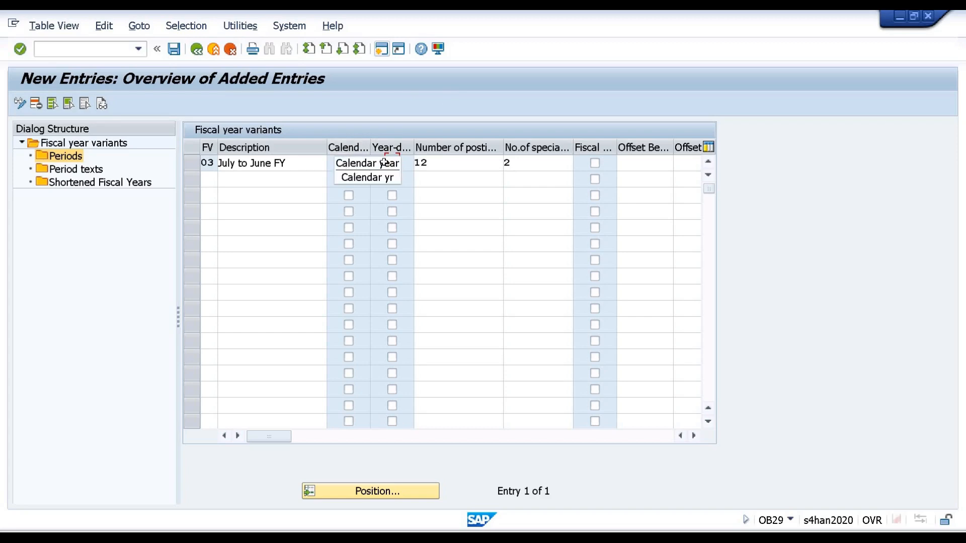
Step: Open the periods of variant 03, save the changed variant, and start new period entries
left_click(191, 163)
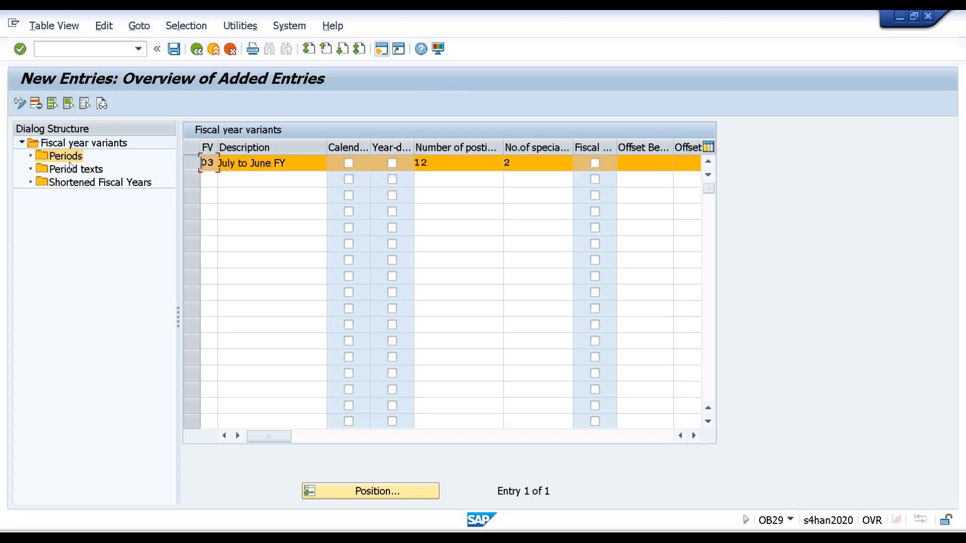
double_click(57, 160)
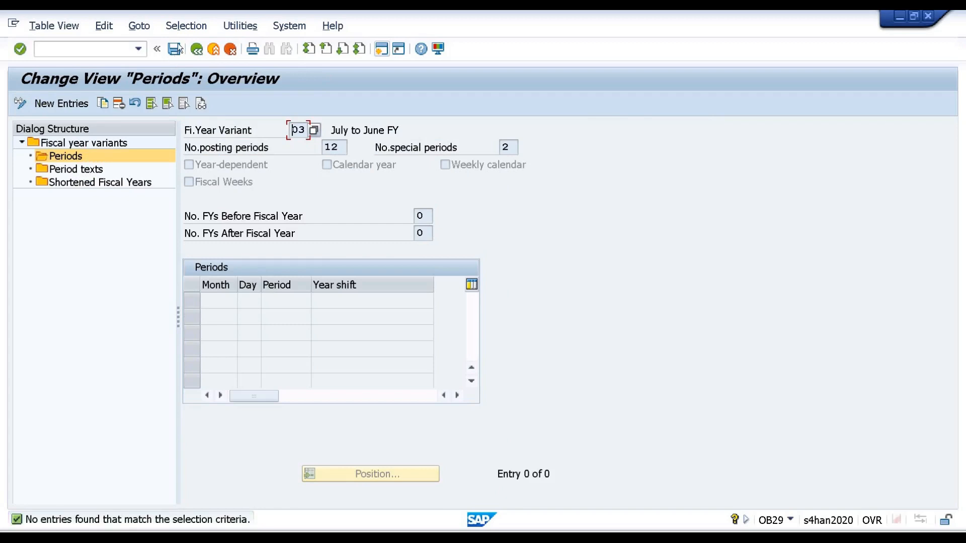
left_click(383, 50)
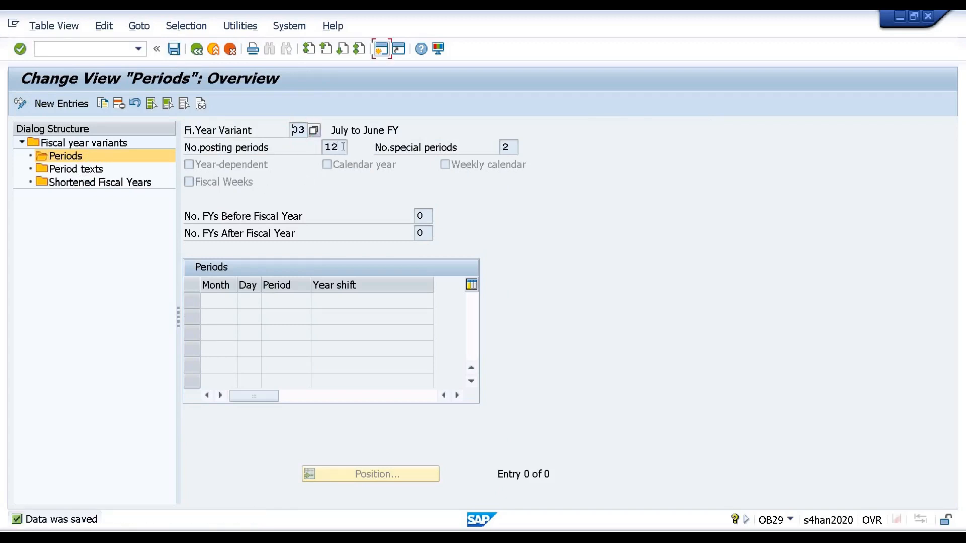
left_click(323, 147)
double_click(322, 146)
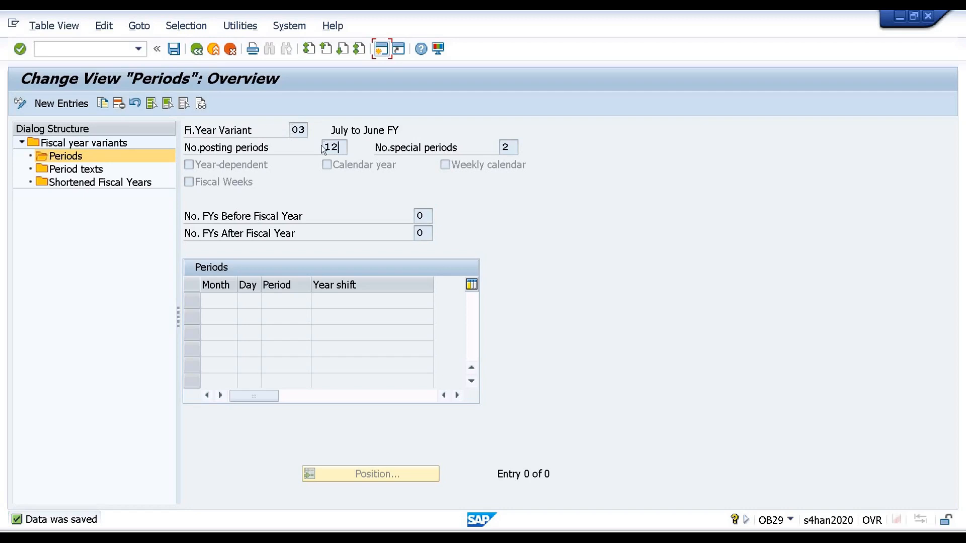
left_click(505, 148)
double_click(505, 147)
left_click(70, 104)
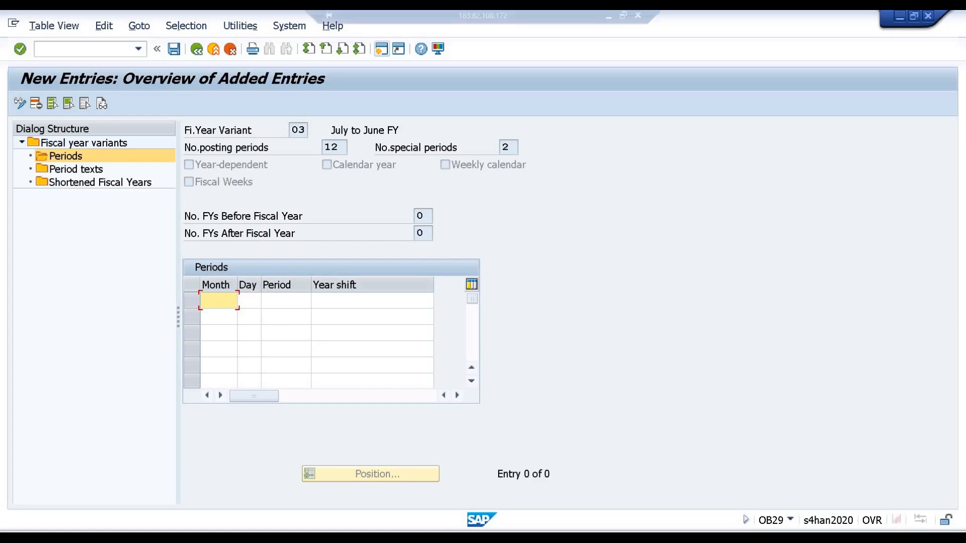
Step: Switch to the Excel workbook, enter the headers Month, Day, Period and Year shift in H10:K10, and widen column H
left_click(611, 17)
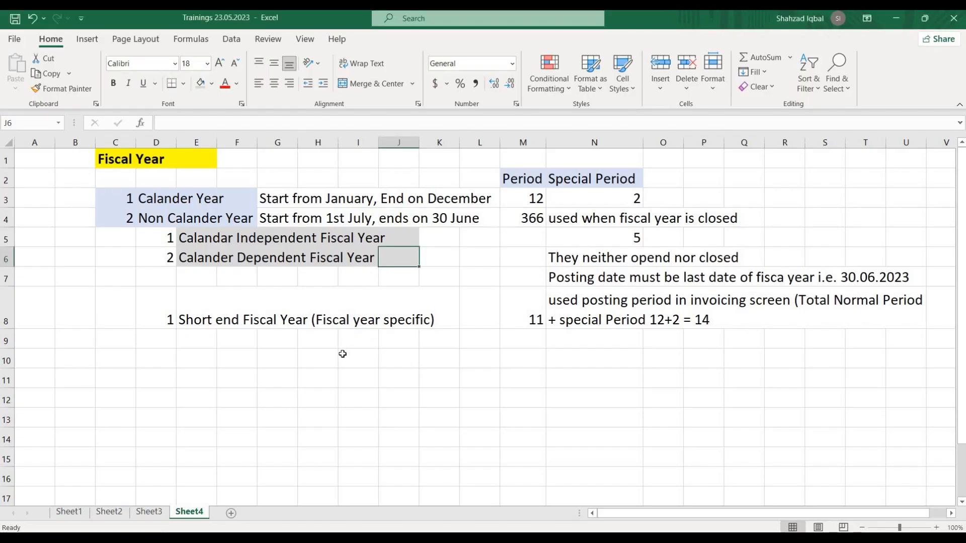
left_click(325, 361)
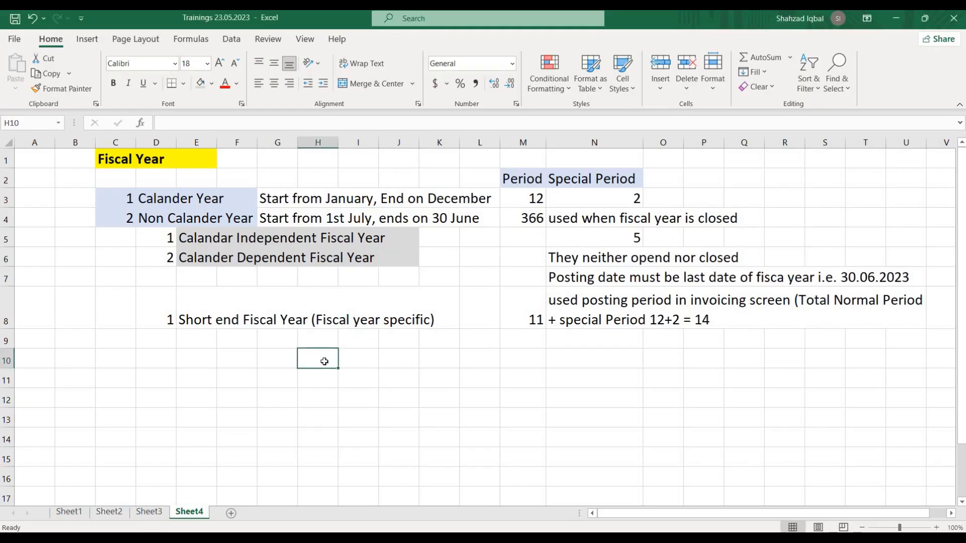
type("Month")
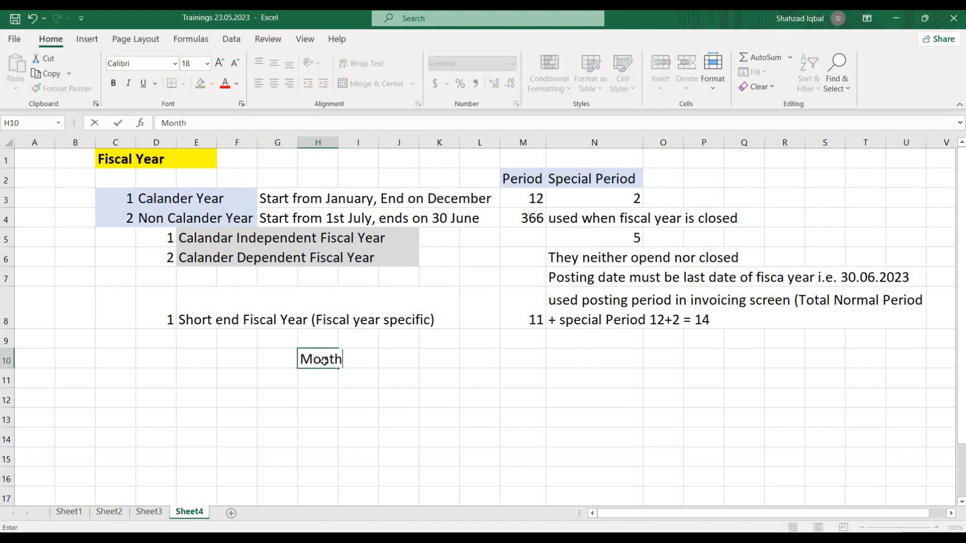
key("Tab")
type("Day")
key("Tab")
type("Period")
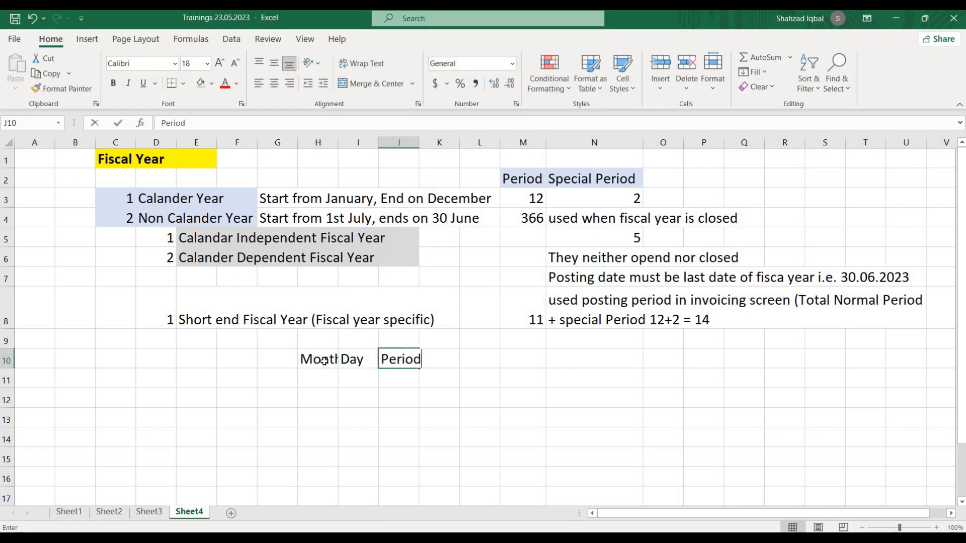
key("Tab")
type("Year ")
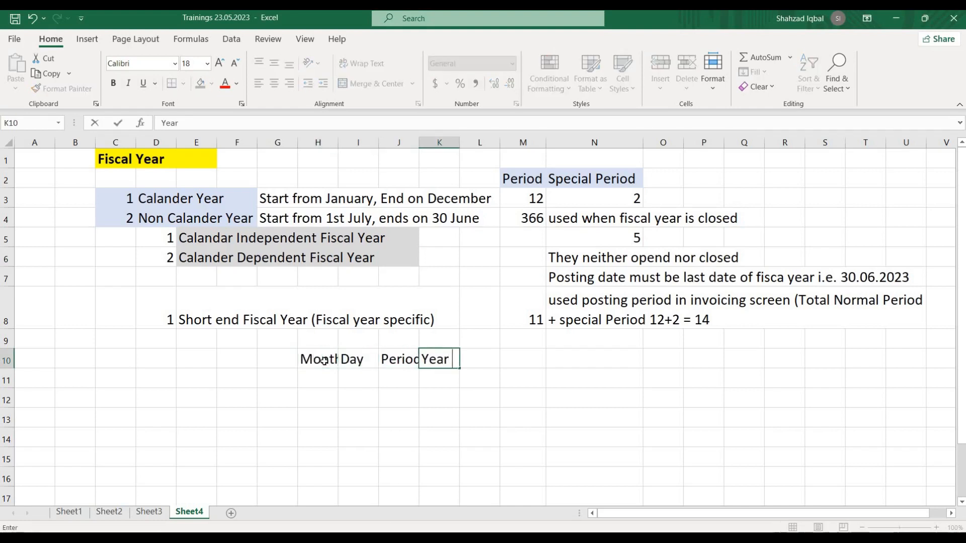
type("shift")
key("Return")
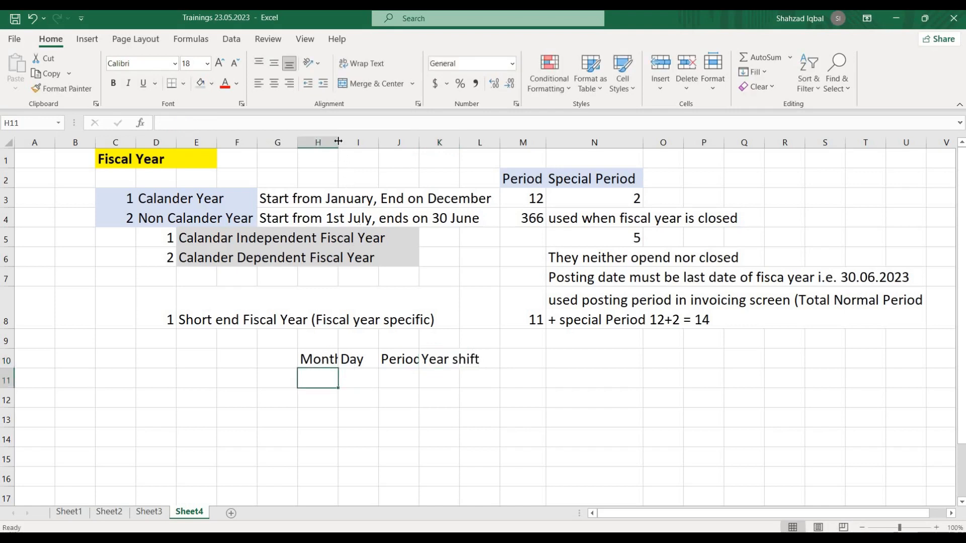
left_click_drag(338, 142, 356, 142)
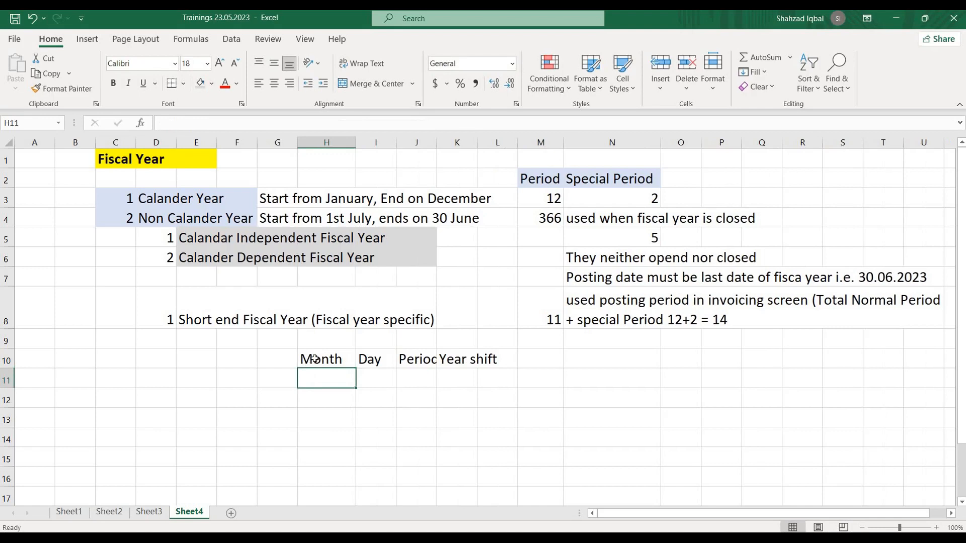
Step: Apply all borders and a thick outside border to the period table range H10:K22
left_click(315, 358)
key("shift+Down")
key("shift+Down")
key("shift+Down")
key("shift+Down")
key("shift+Down")
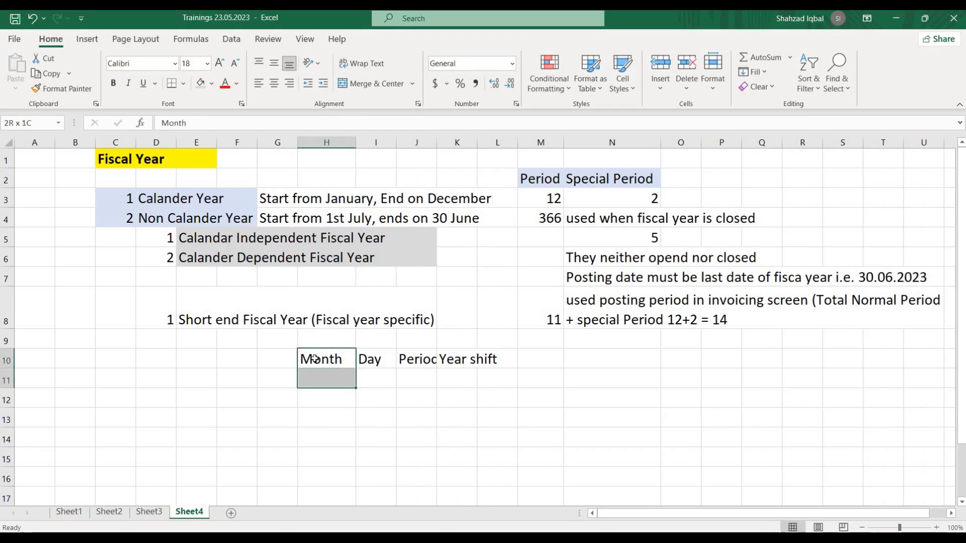
key("shift+Down")
key("shift+Down")
key("shift+Down")
key("shift+Down")
key("shift+Down")
key("shift+Down")
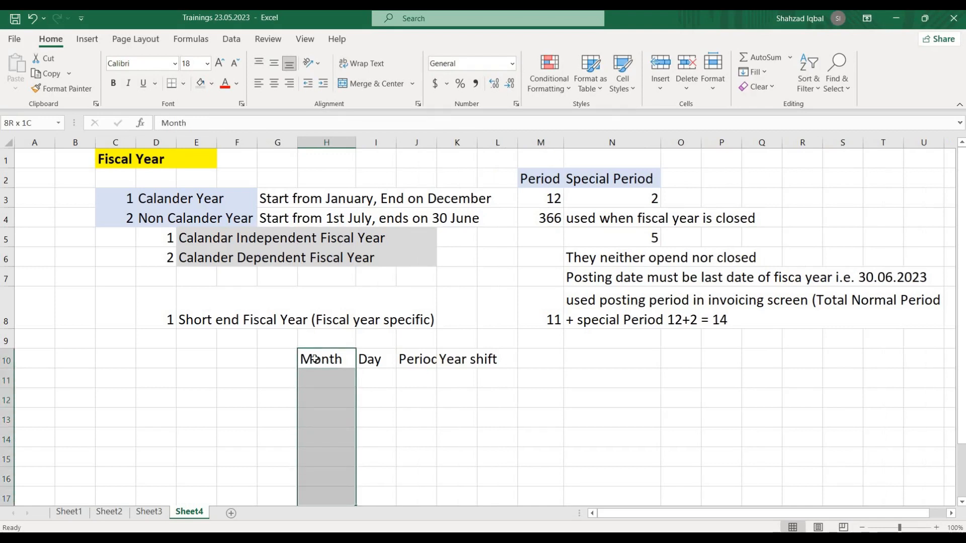
key("shift+Down")
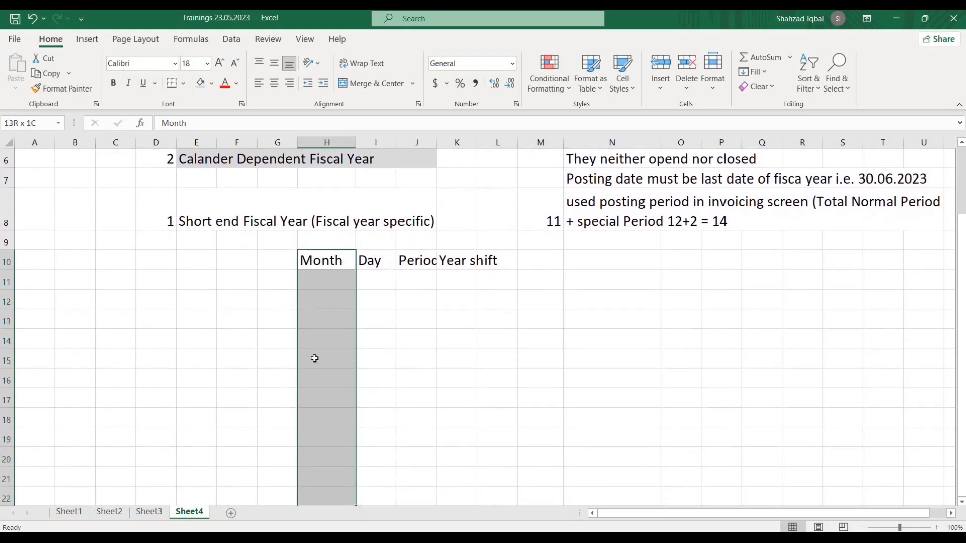
key("shift+Right")
key("shift+Right")
key("shift+Right")
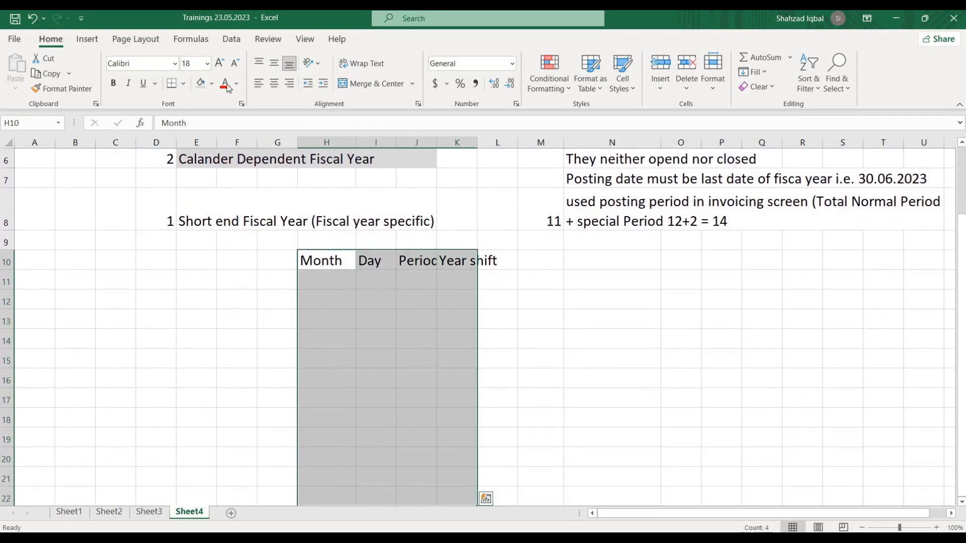
left_click(185, 83)
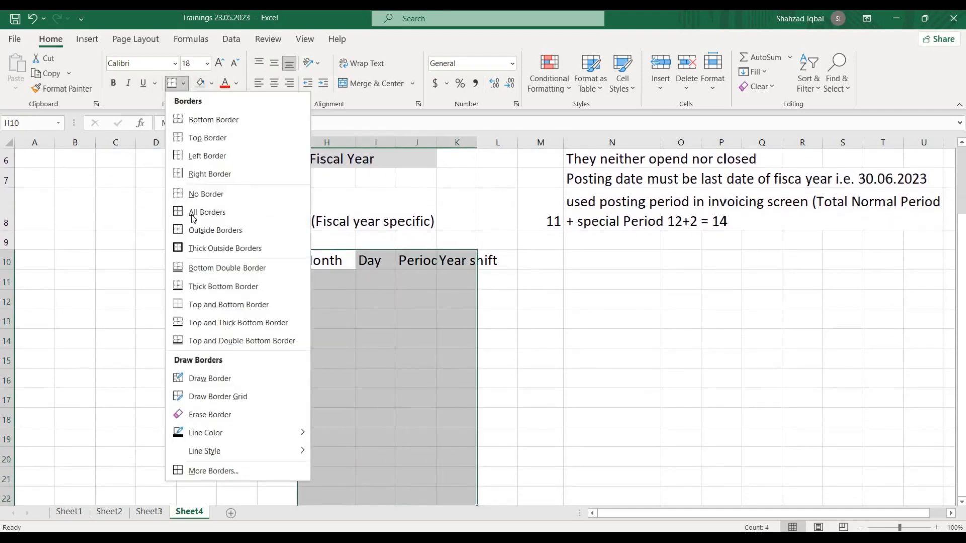
left_click(192, 215)
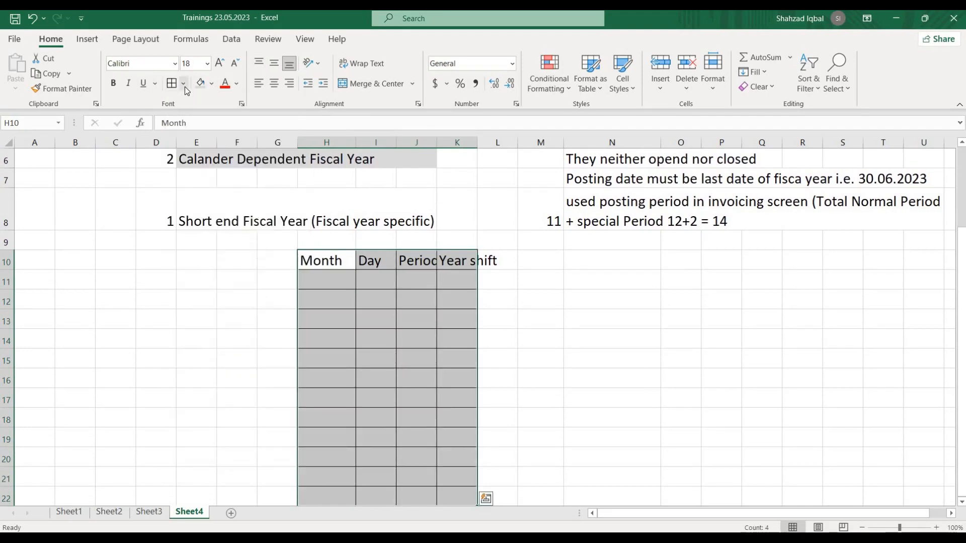
left_click(184, 83)
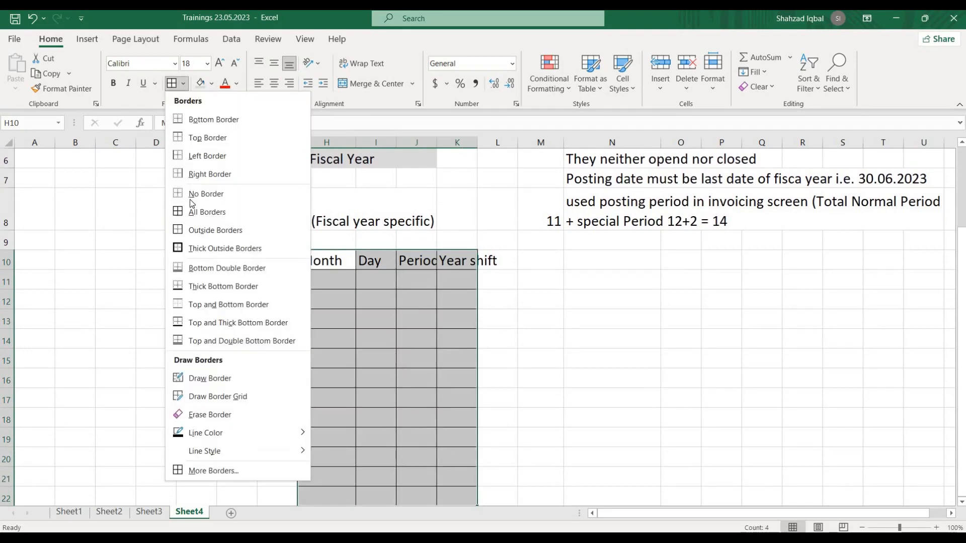
left_click(193, 249)
Step: Fill the header cells H10:K10 with yellow and make their text bold
left_click_drag(462, 260, 306, 261)
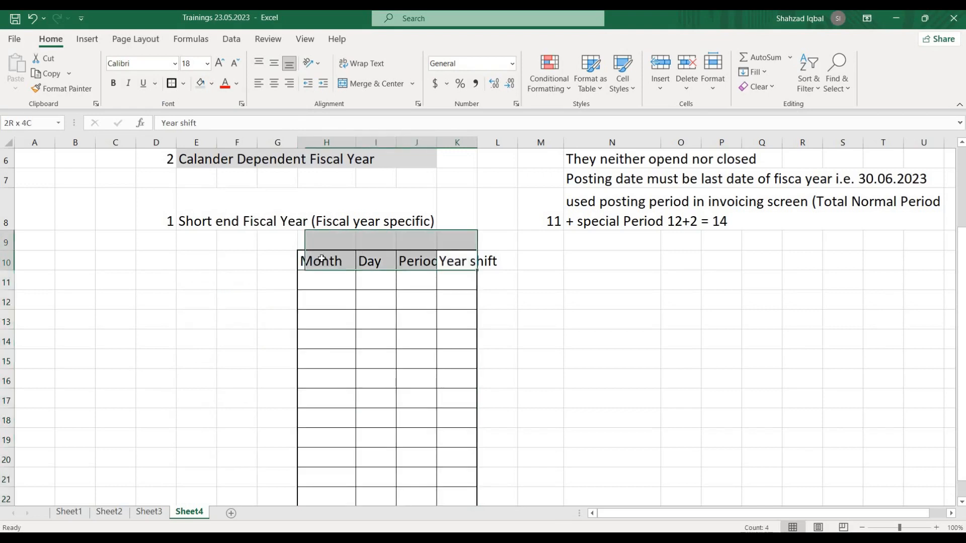
left_click(211, 84)
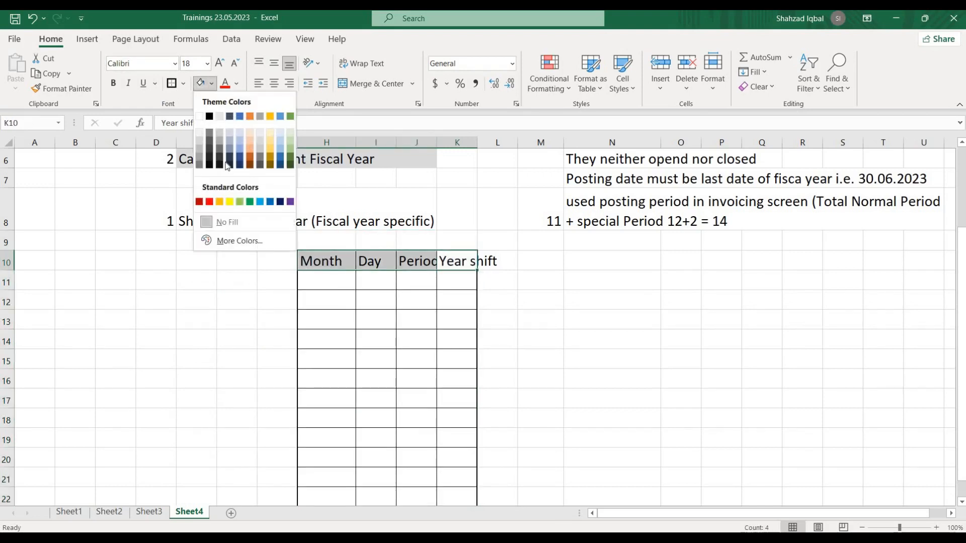
left_click(229, 202)
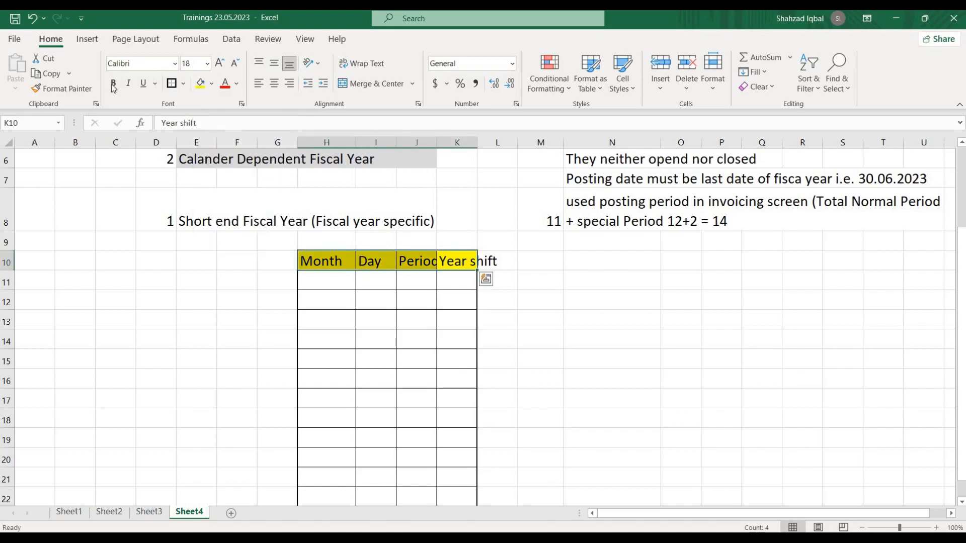
left_click(113, 83)
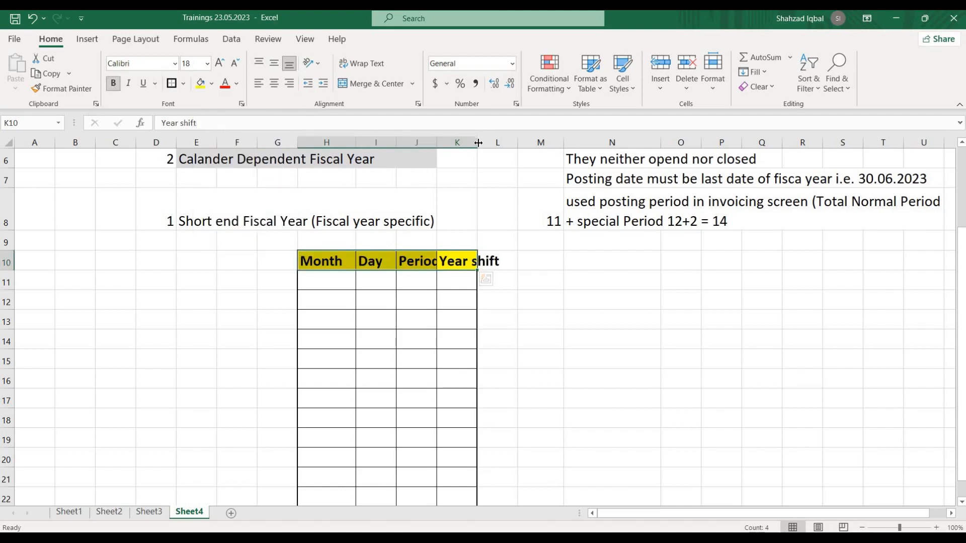
Step: Autofit columns J and K to the widths of the Period and Year shift headers
double_click(437, 142)
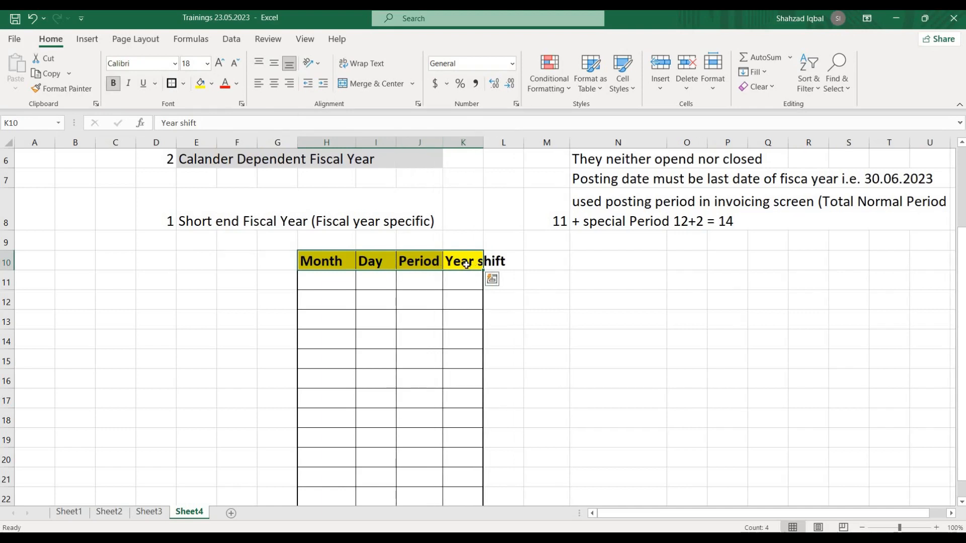
double_click(482, 144)
left_click(475, 285)
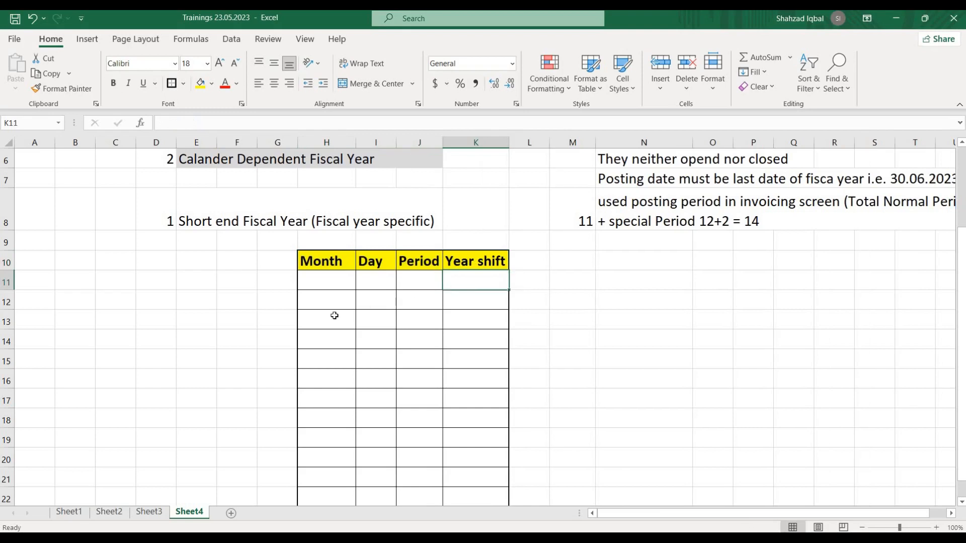
Step: Enter the period numbers 1 to 12 in J11:J22 under the Period header
left_click(324, 286)
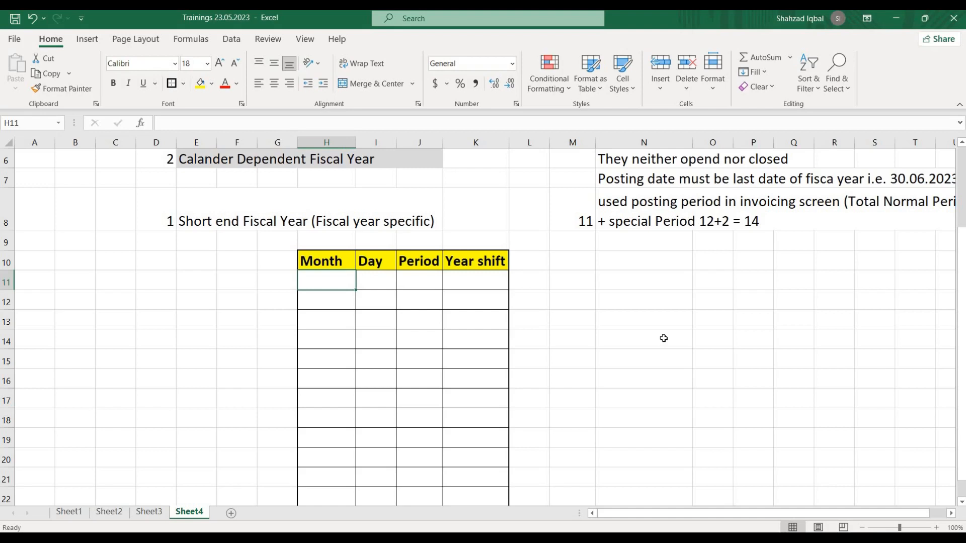
left_click(415, 277)
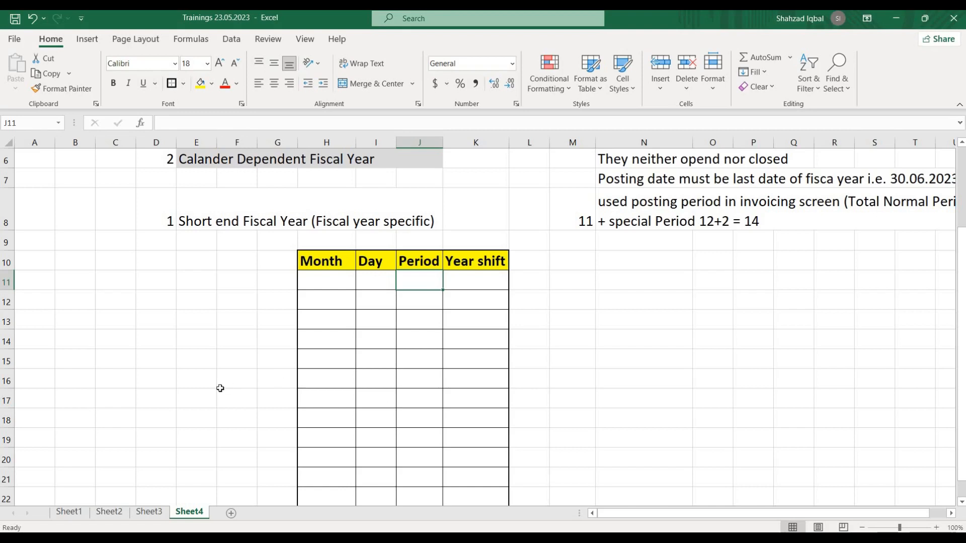
type("1")
key("Return")
type("2")
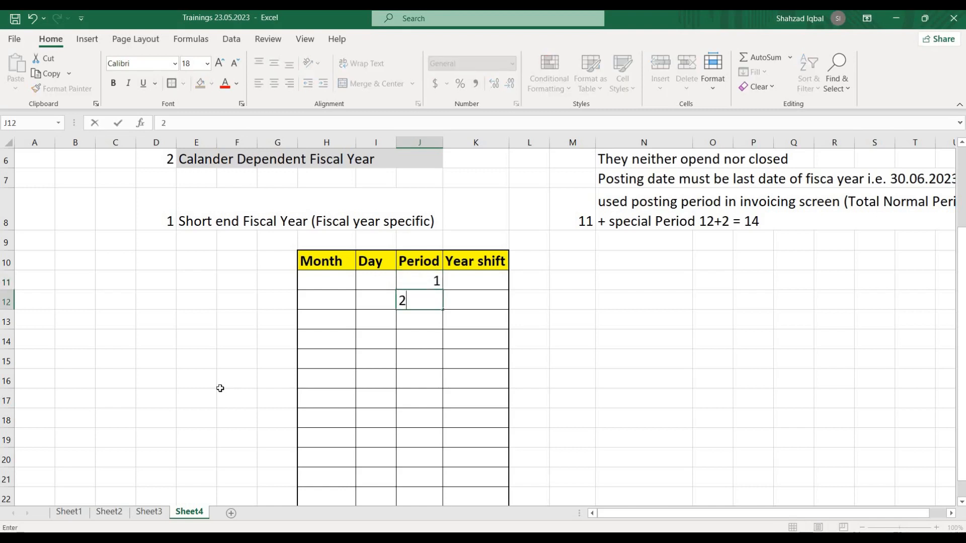
key("Return")
type("3")
key("Return")
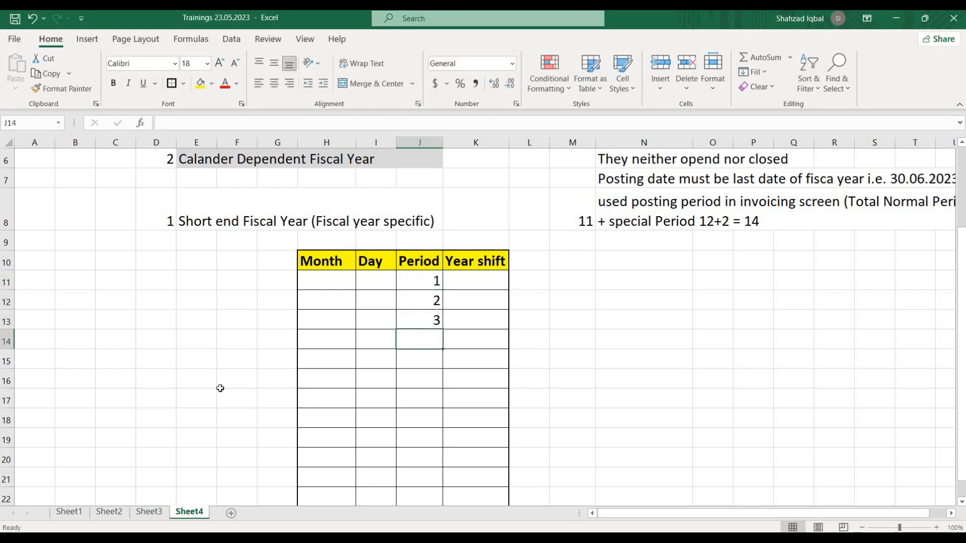
type("4")
key("Return")
type("5")
key("Return")
type("6")
key("Return")
type("7")
key("Return")
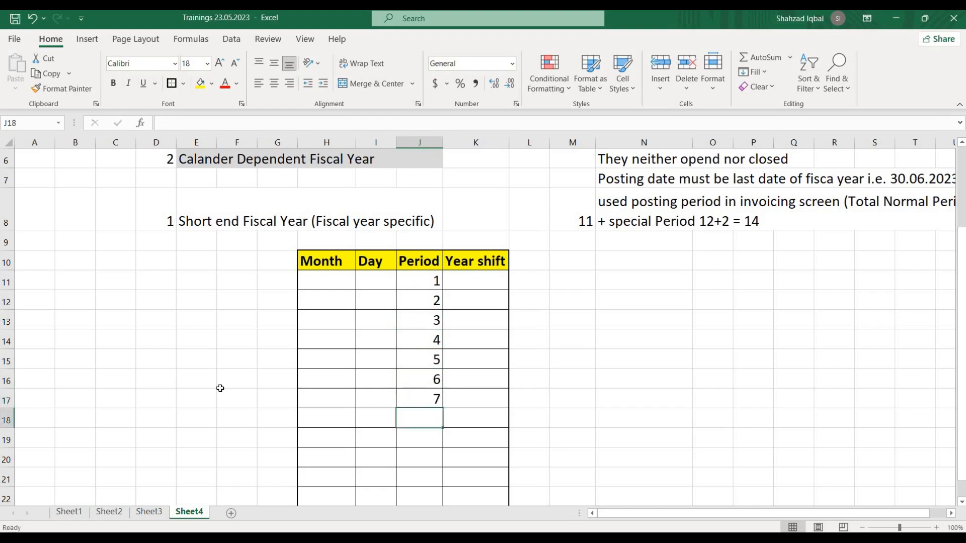
type("8")
key("Return")
type("9")
key("Return")
type("10")
key("Return")
type("11")
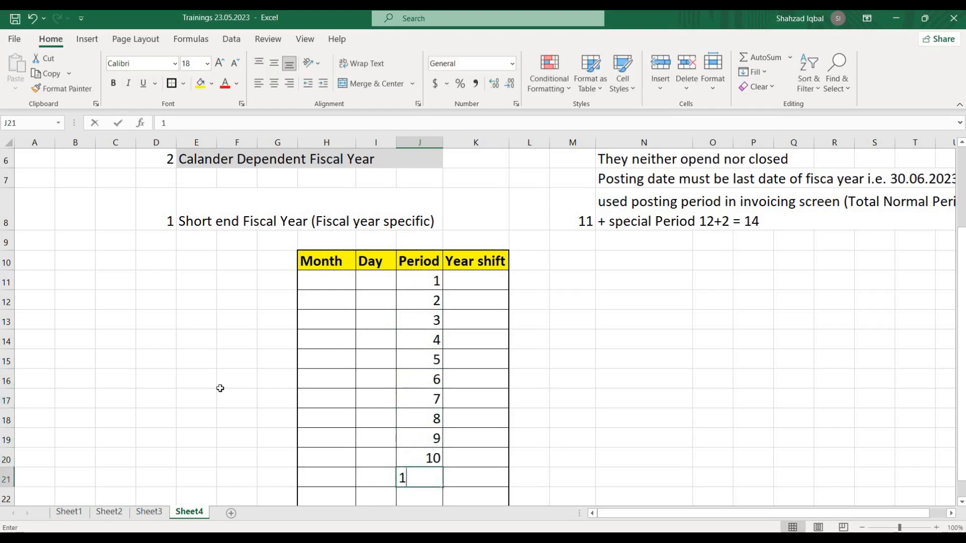
key("Return")
type("12")
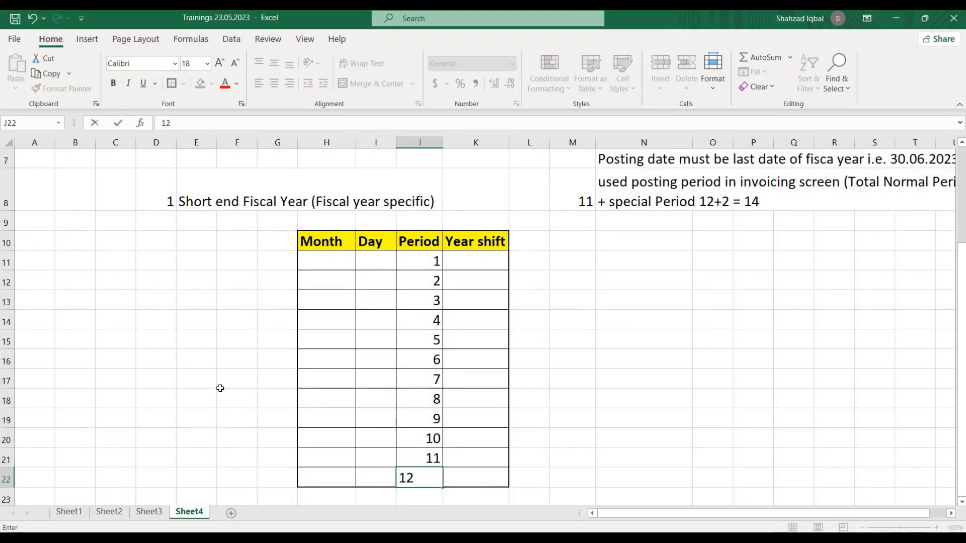
key("Up")
Step: Enter the month numbers 7 to 12 followed by 1 to 6 in H11:H22 under the Month header
key("Up")
key("Up")
key("Up")
key("Up")
key("Up")
key("Up")
key("Up")
key("Up")
key("Up")
key("Up")
key("Left")
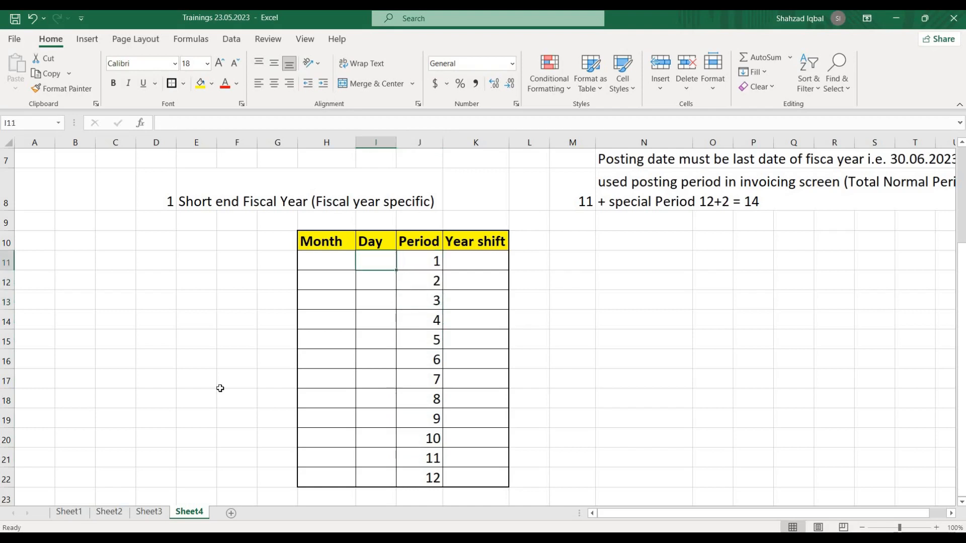
key("Left")
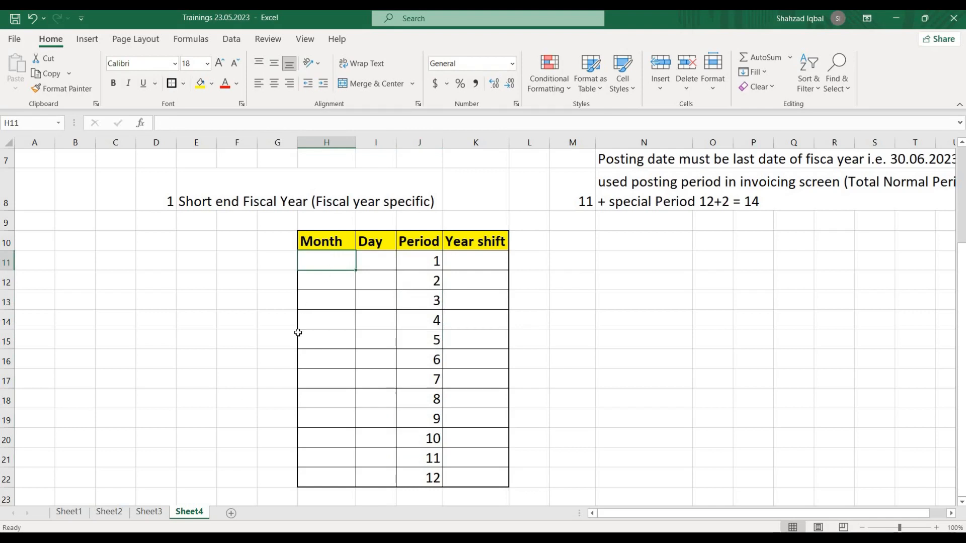
type("7")
key("Return")
type("8")
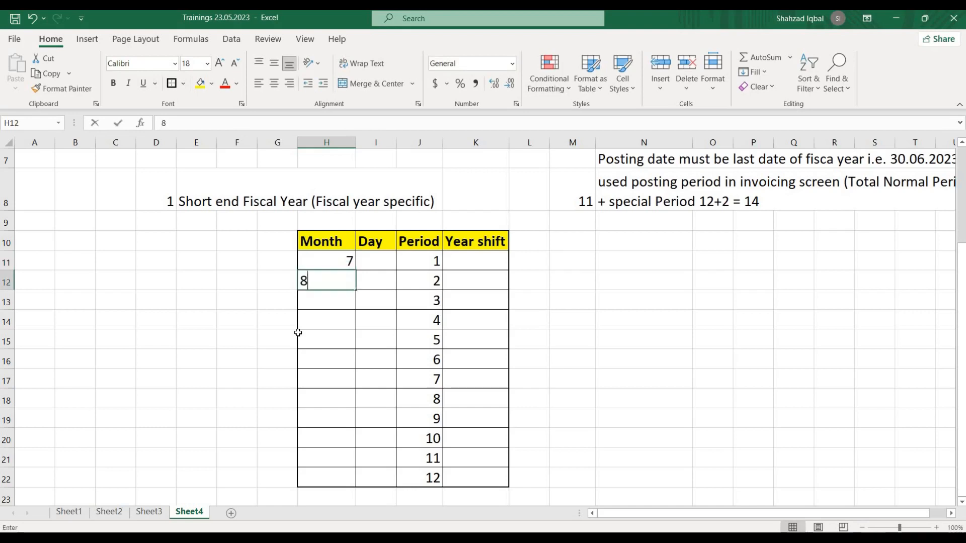
key("Return")
type("9")
key("Return")
type("10")
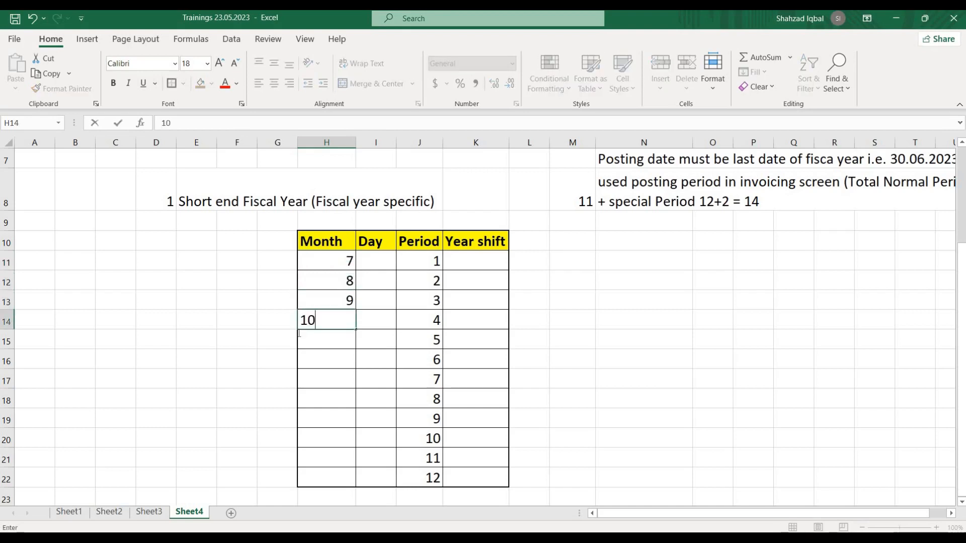
key("Return")
type("11")
key("Return")
type("12")
key("Return")
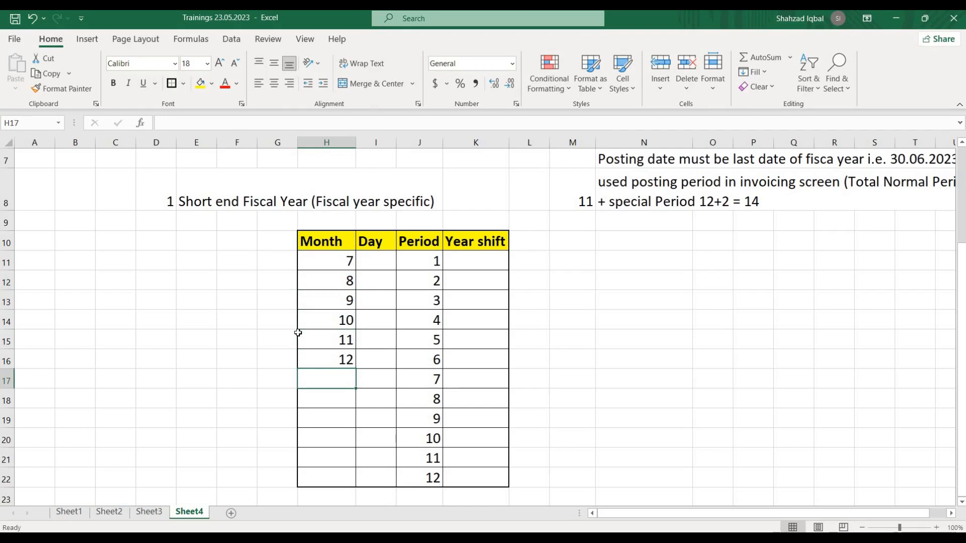
type("1")
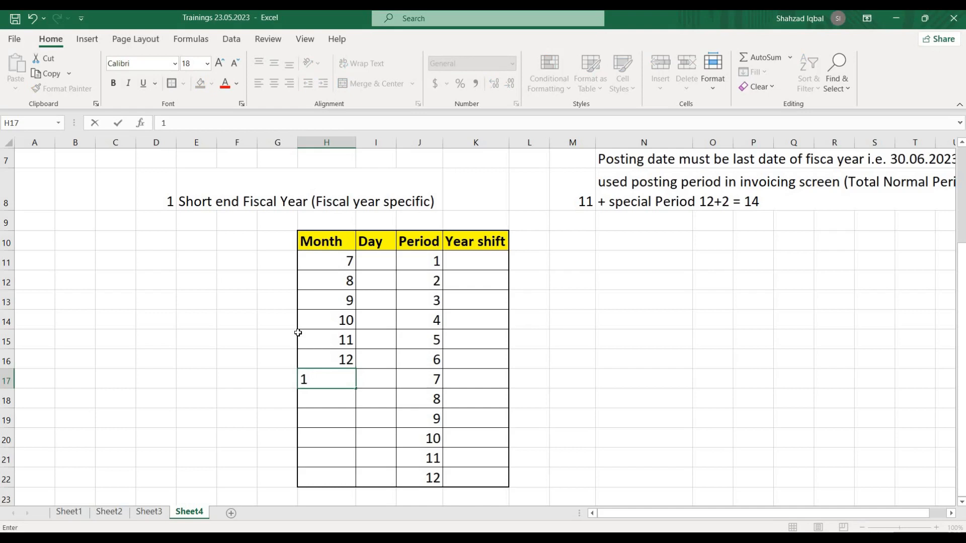
key("Return")
type("2")
key("Return")
type("3")
key("Return")
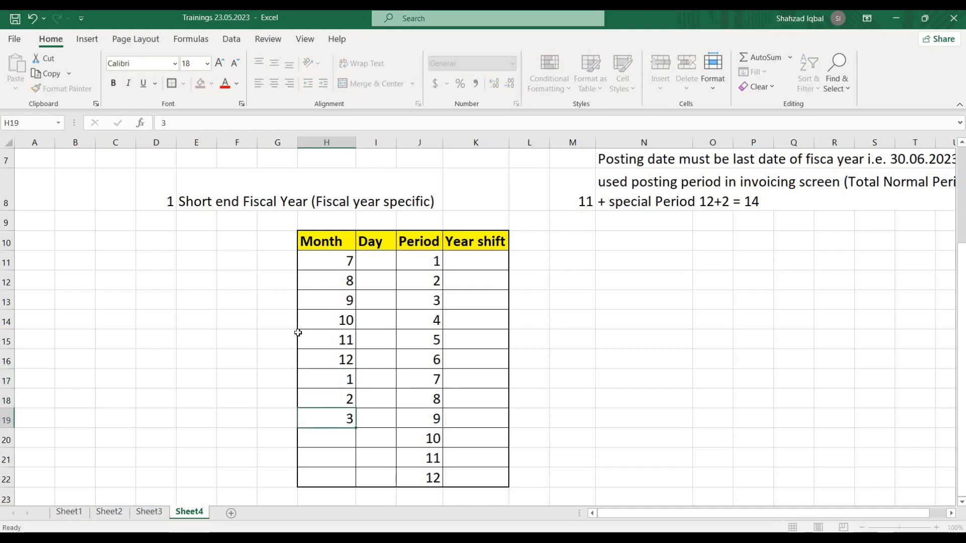
type("4")
key("Return")
type("5")
key("Return")
type("6")
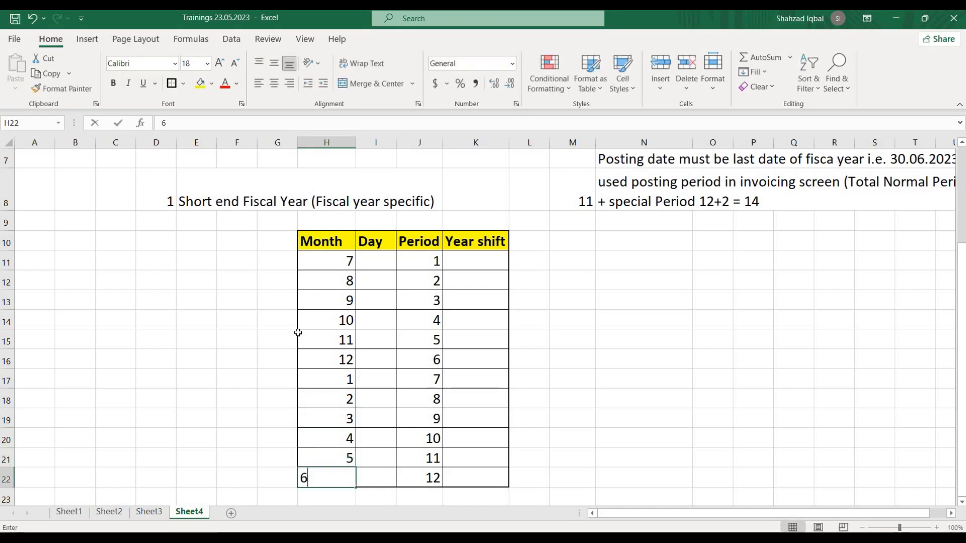
key("Up")
Step: Review how the Month column lines up with the Period column, and return to the first empty Day cell, I11
key("Up")
key("Up")
key("Up")
key("Up")
key("Up")
key("Up")
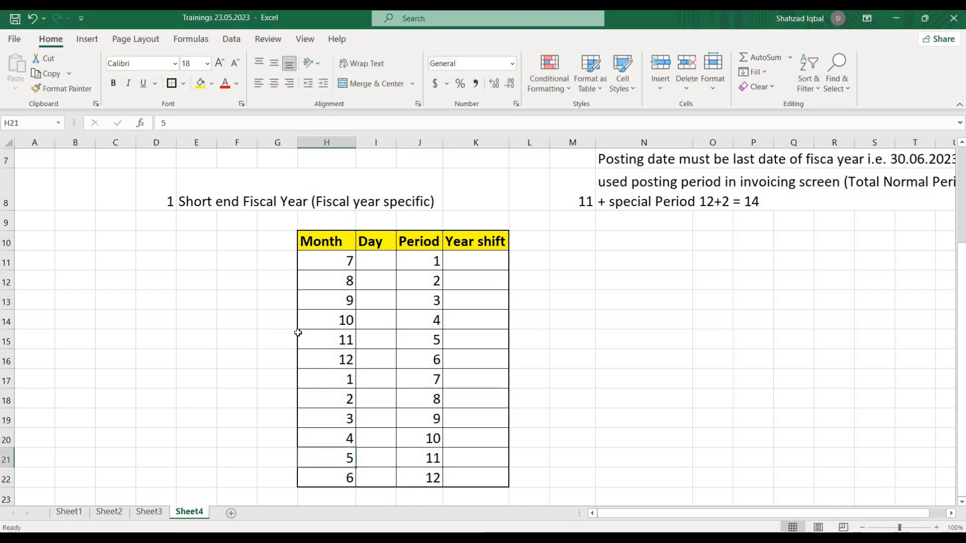
key("Up")
key("Up")
key("Up")
key("Up")
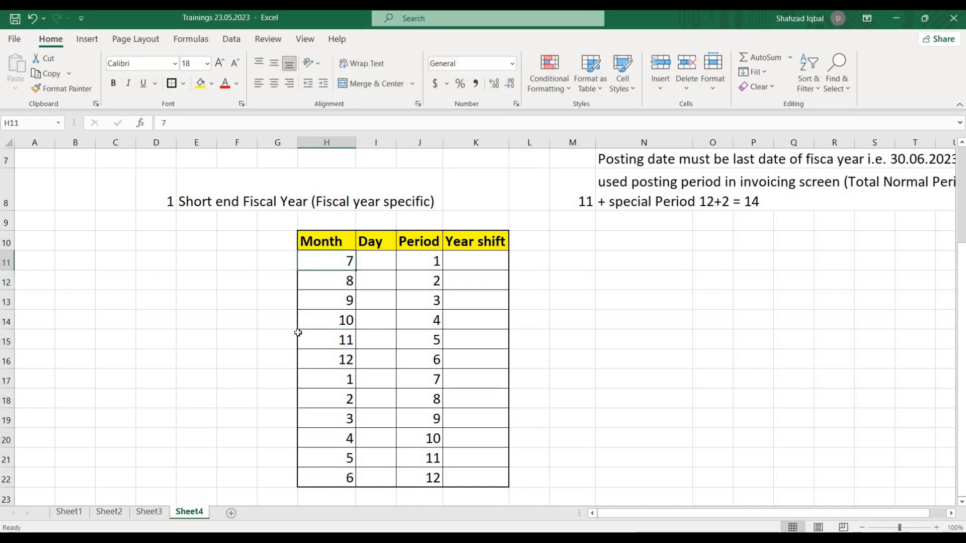
left_click(377, 262)
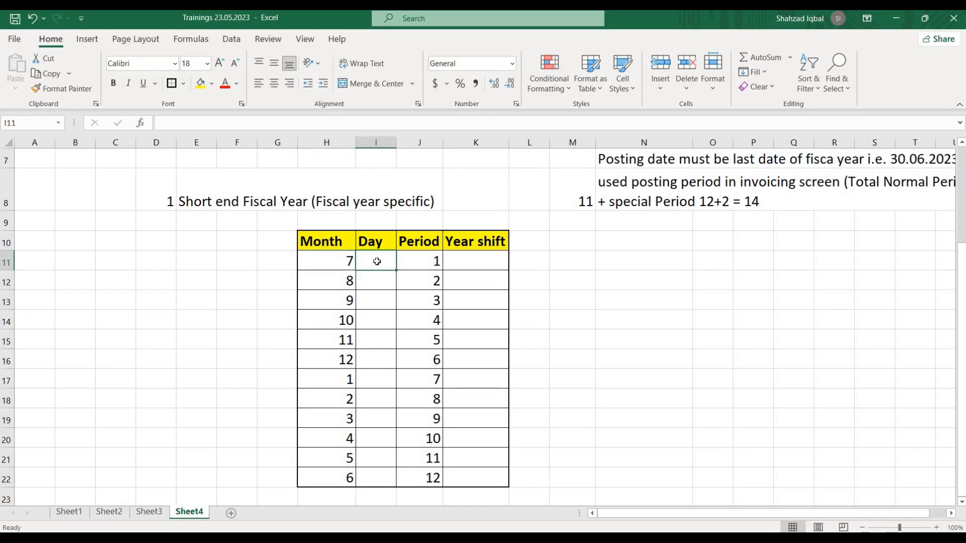
left_click(422, 260)
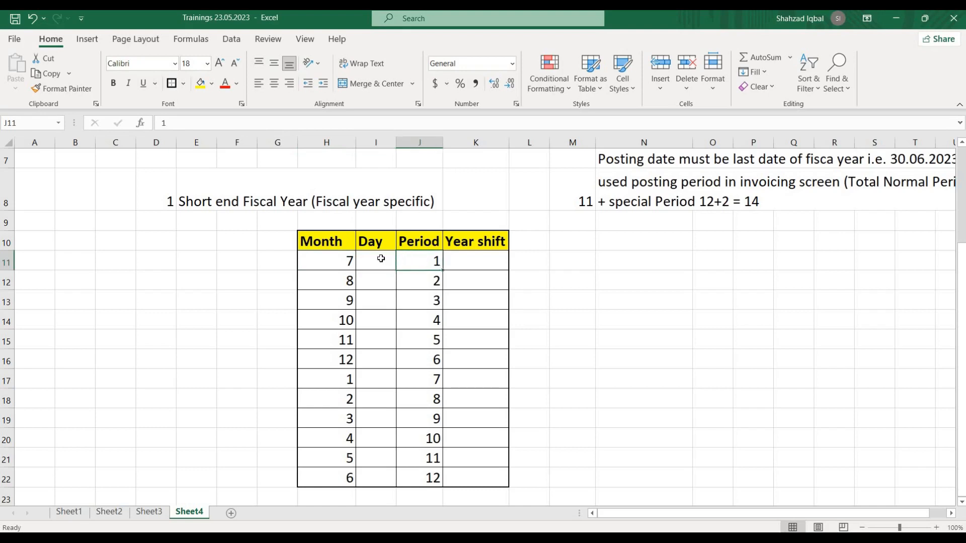
left_click(337, 261)
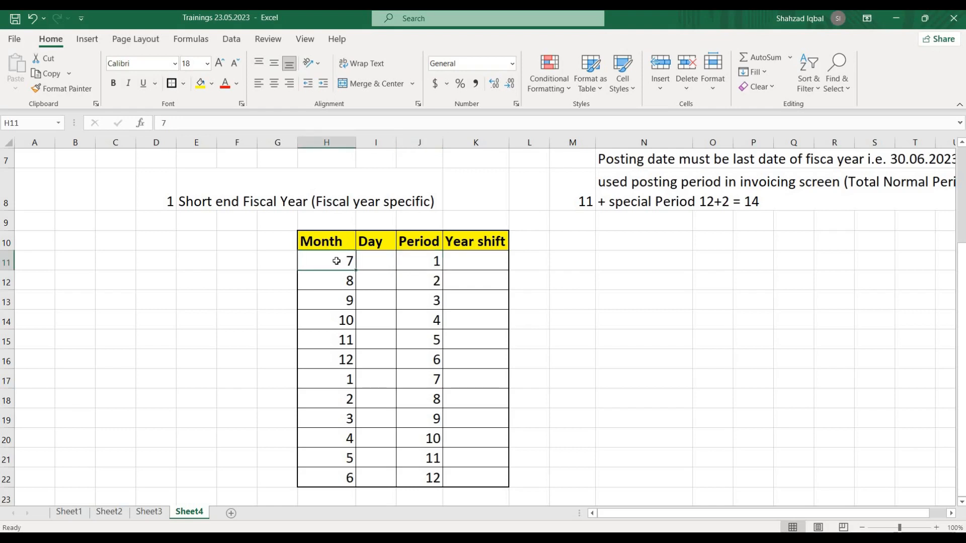
left_click_drag(337, 261, 336, 304)
left_click_drag(337, 342, 349, 461)
left_click_drag(422, 254, 428, 480)
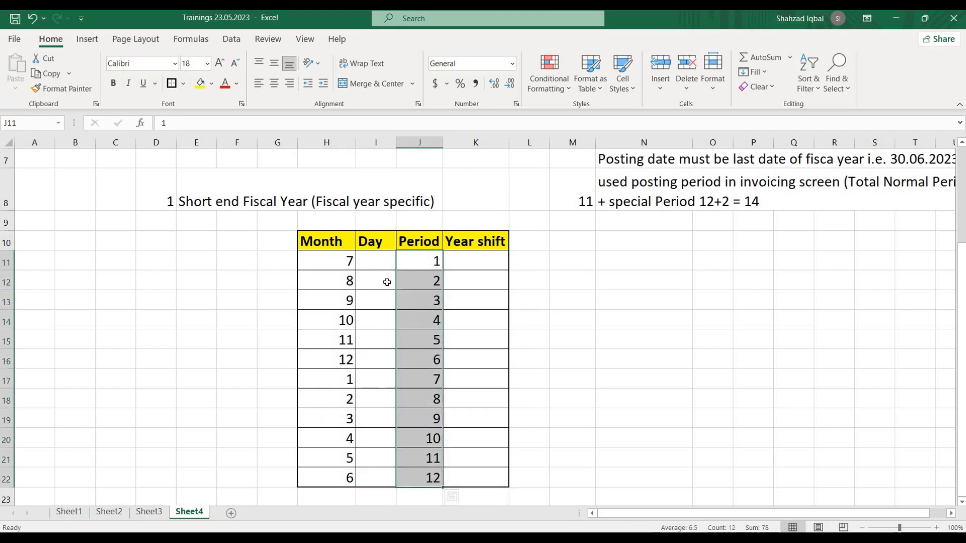
left_click(377, 264)
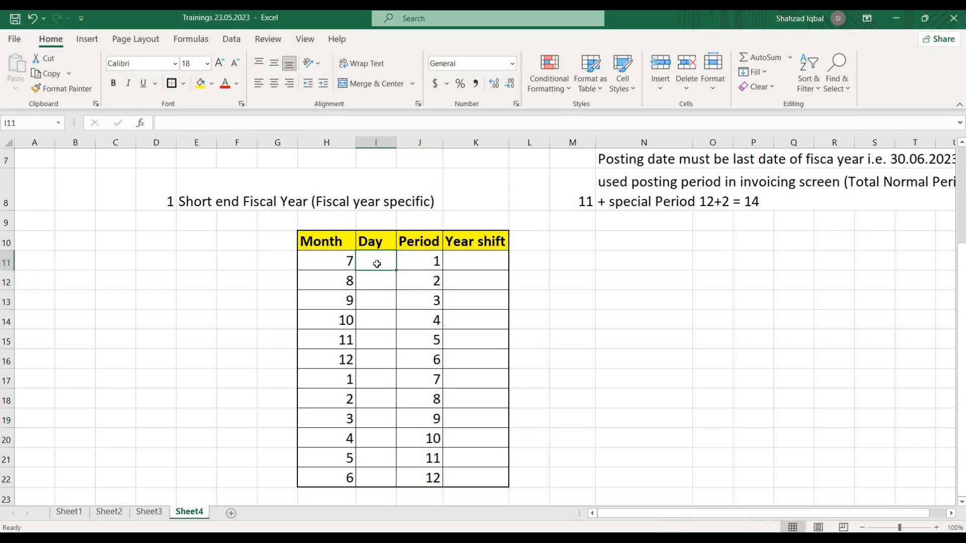
Step: Enter the days 31, 31, 30, 31, 30 and 31 in I11:I16 under Day for months 7 to 12
left_click(430, 262)
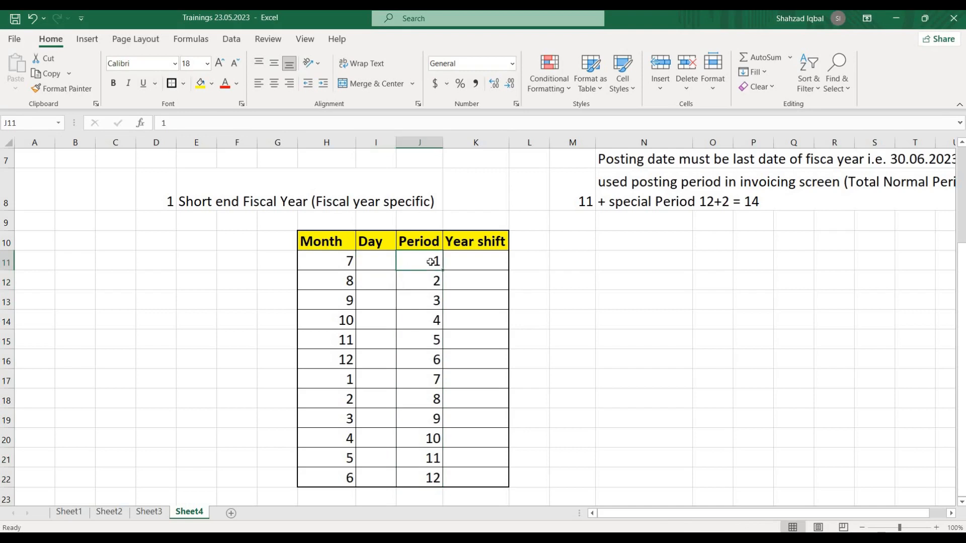
left_click(329, 257)
left_click(373, 263)
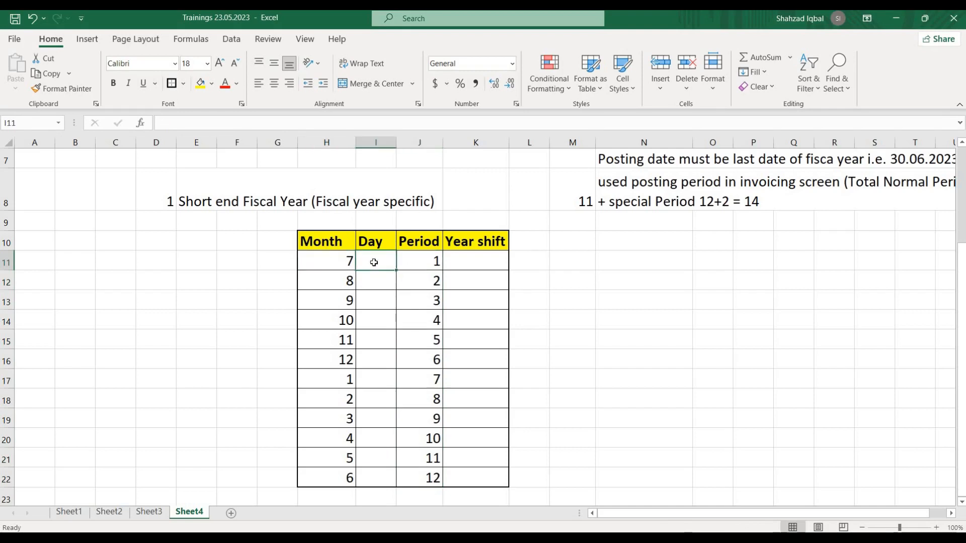
type("31")
key("Return")
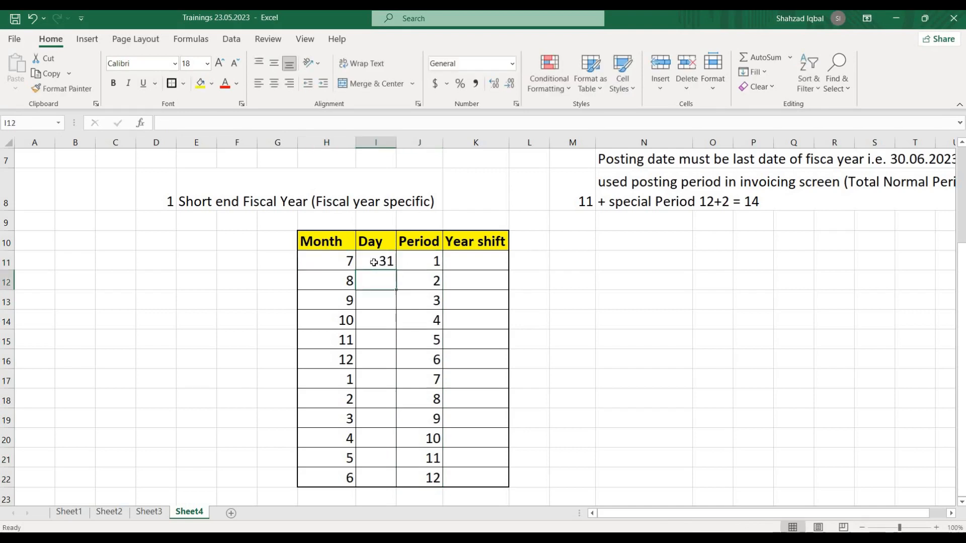
type("31")
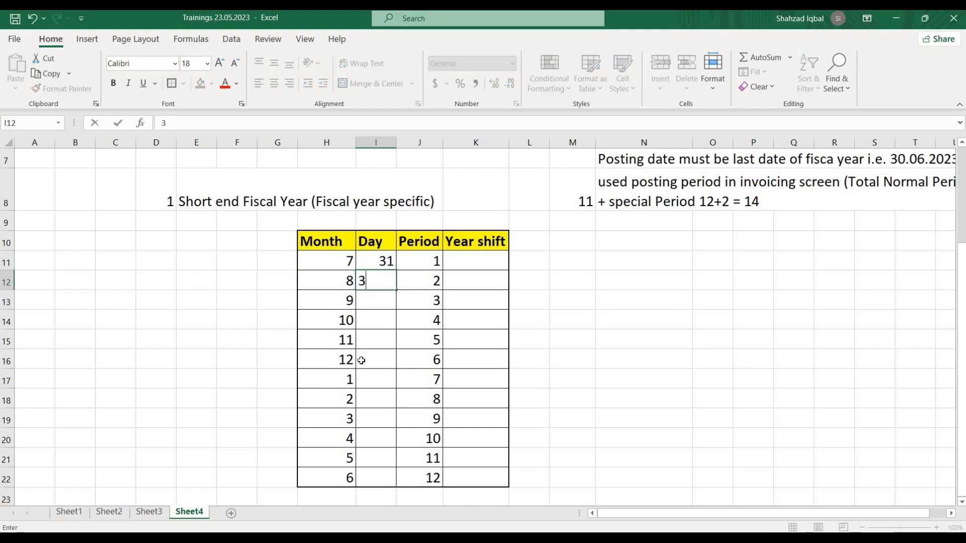
key("Return")
type("30")
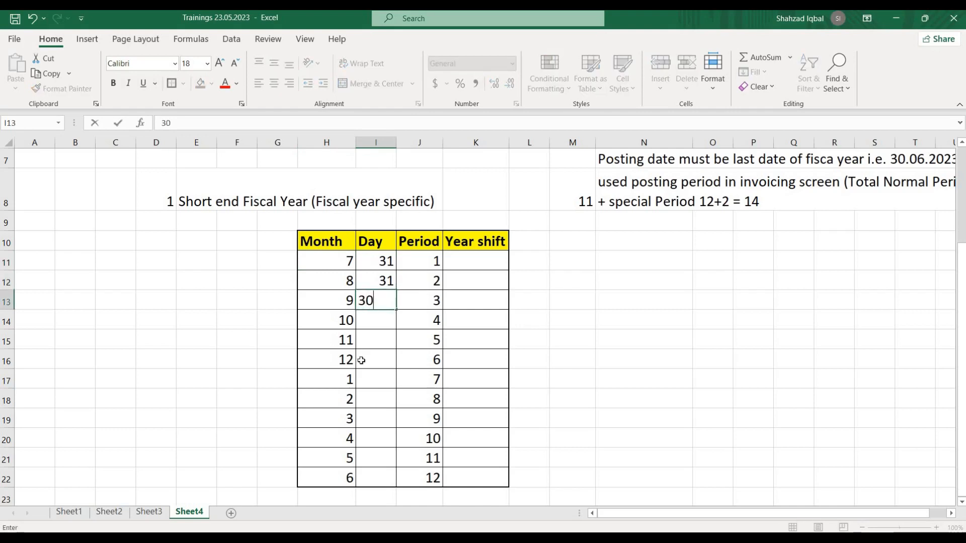
key("Return")
type("31")
key("Return")
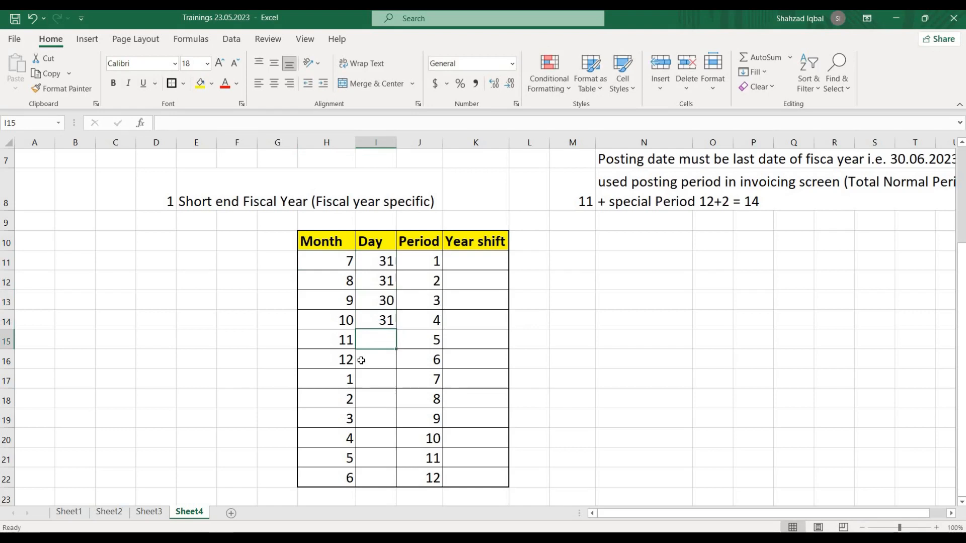
type("30")
key("Return")
type("31")
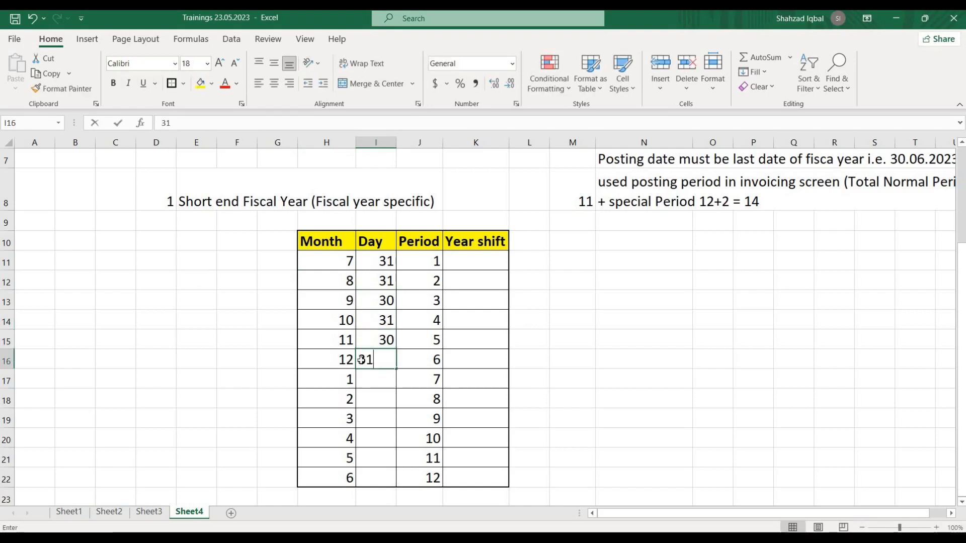
key("Return")
Step: Enter the days 31, 29, 31, 30, 31 and 30 in I17:I22 for months 1 to 6
type("31")
key("Return")
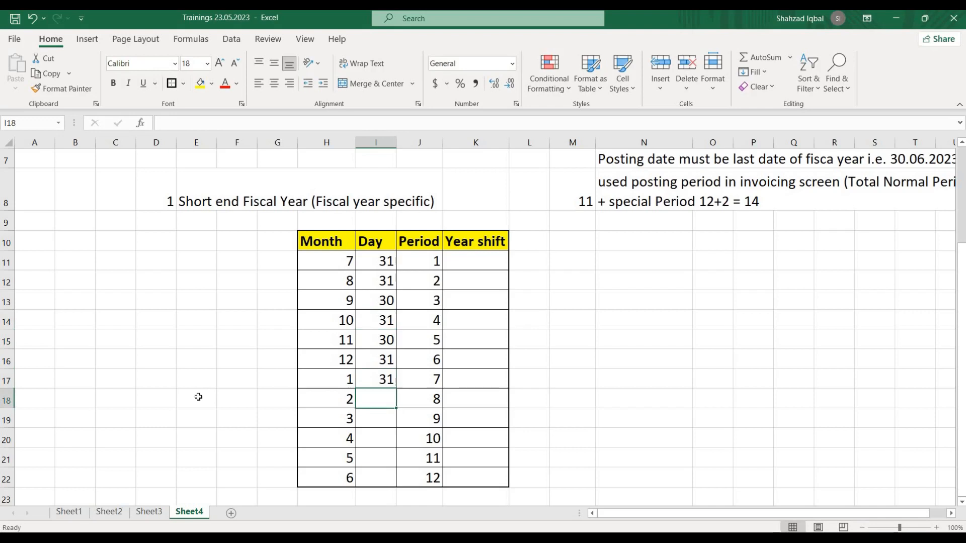
type("29")
key("Return")
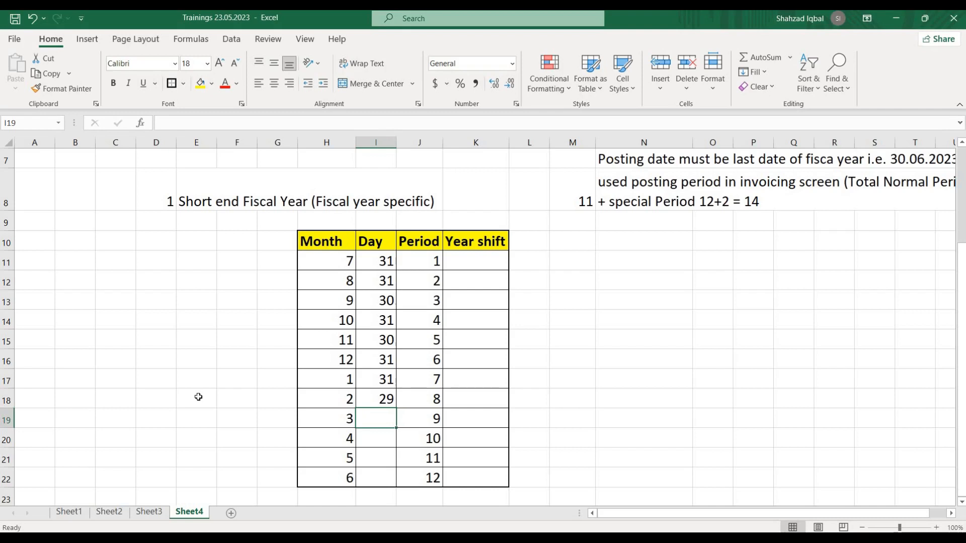
type("31")
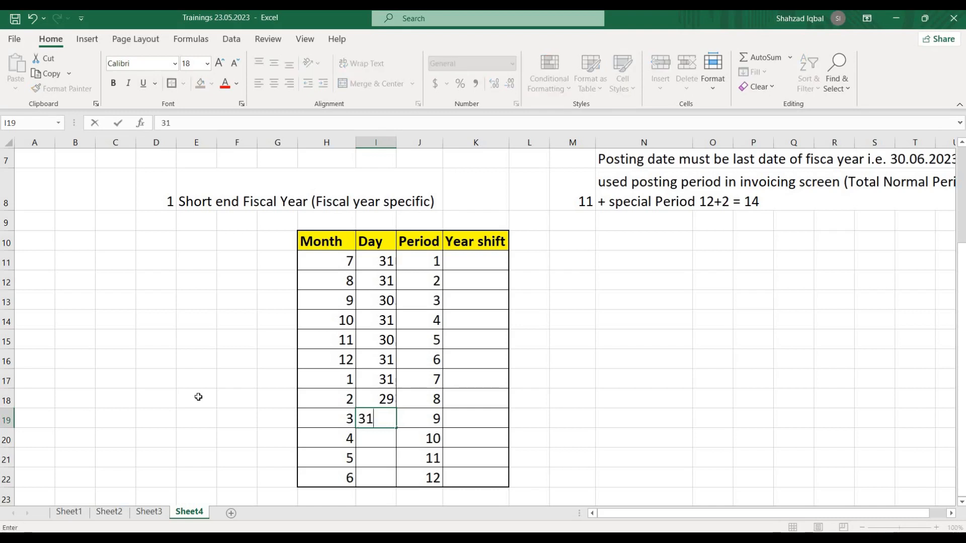
key("Return")
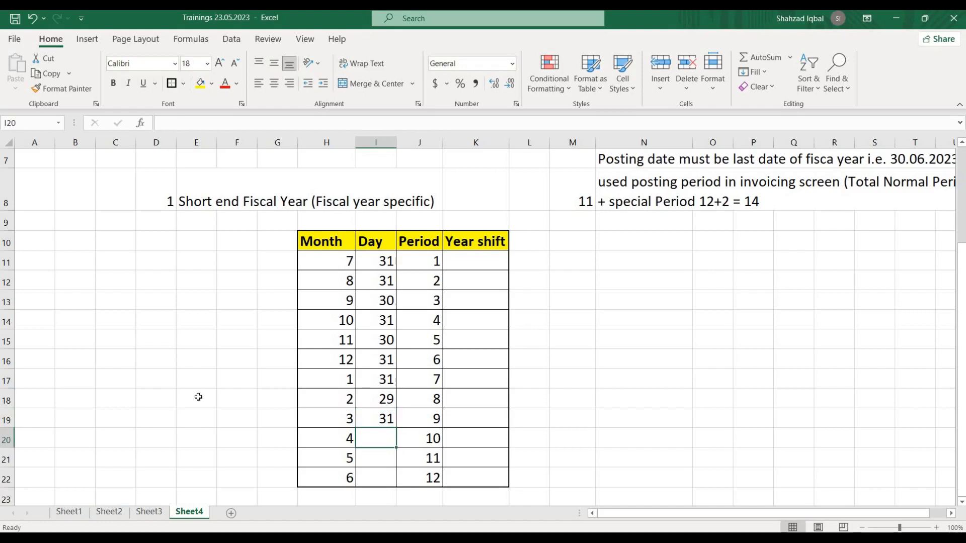
type("30")
key("Return")
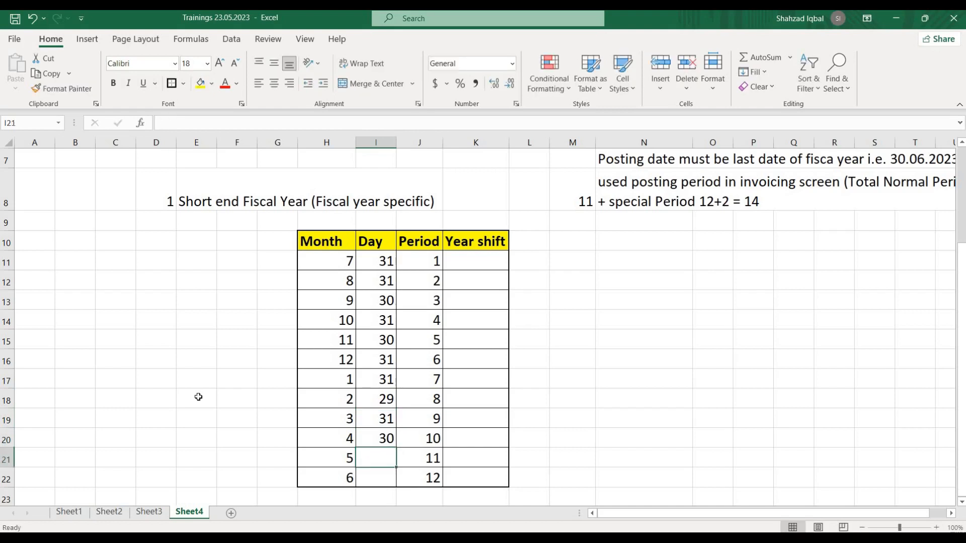
type("31")
key("Return")
type("30")
key("Return")
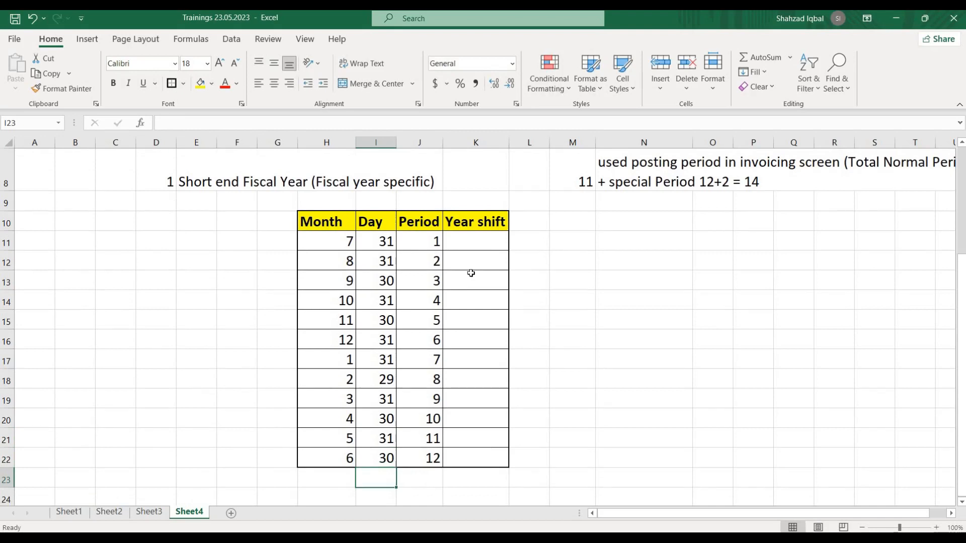
Step: Enter the heading Fiscal year in N11 and the year range 2022-2023 below it in N12
left_click(476, 244)
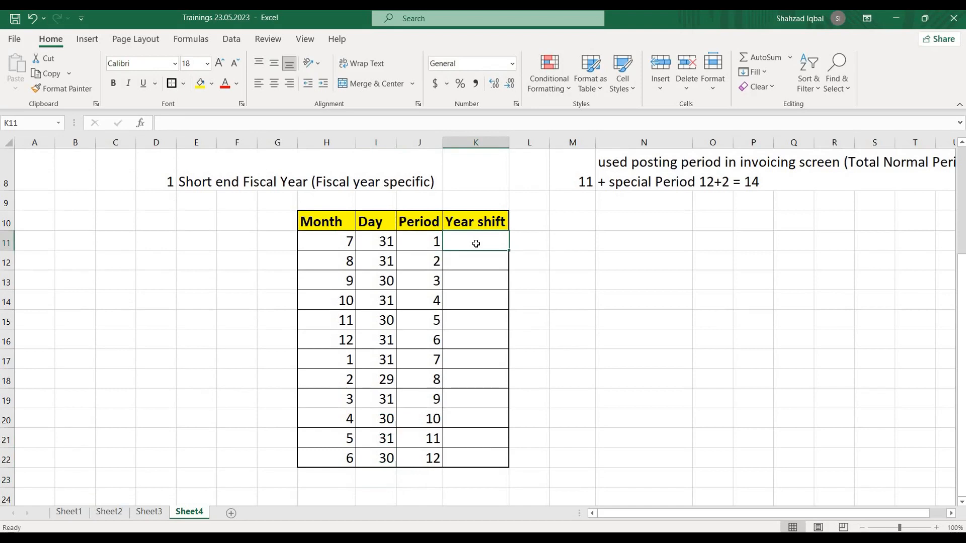
left_click_drag(318, 220, 401, 458)
left_click(619, 237)
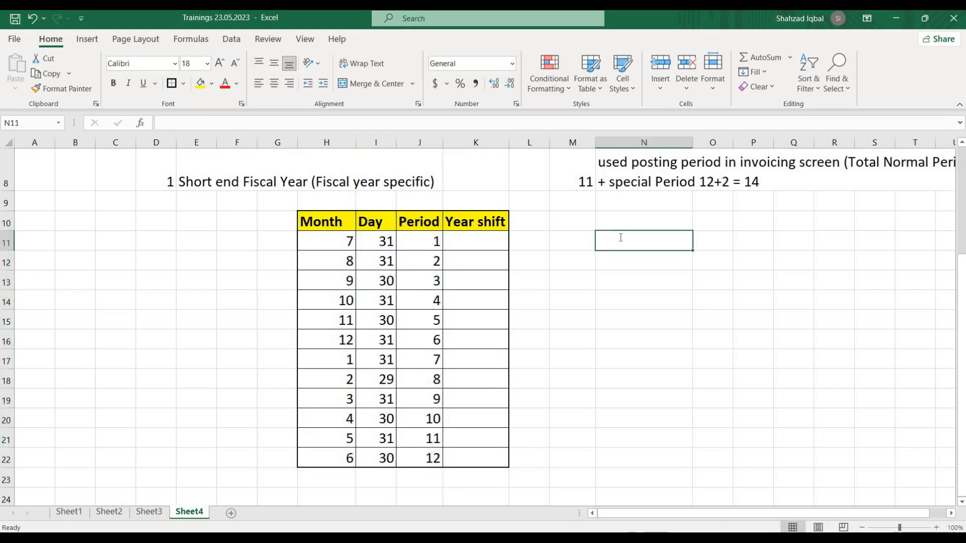
type("Fiscal")
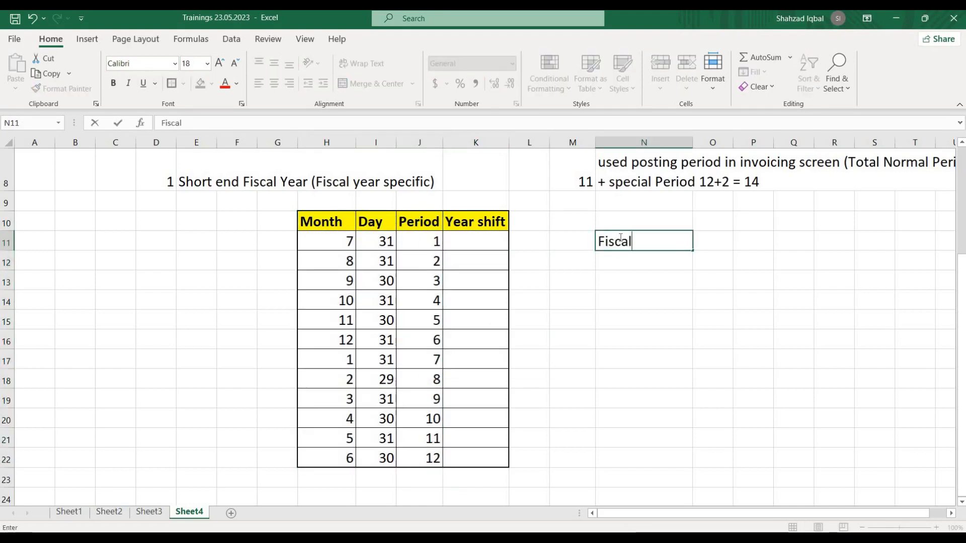
type(" year")
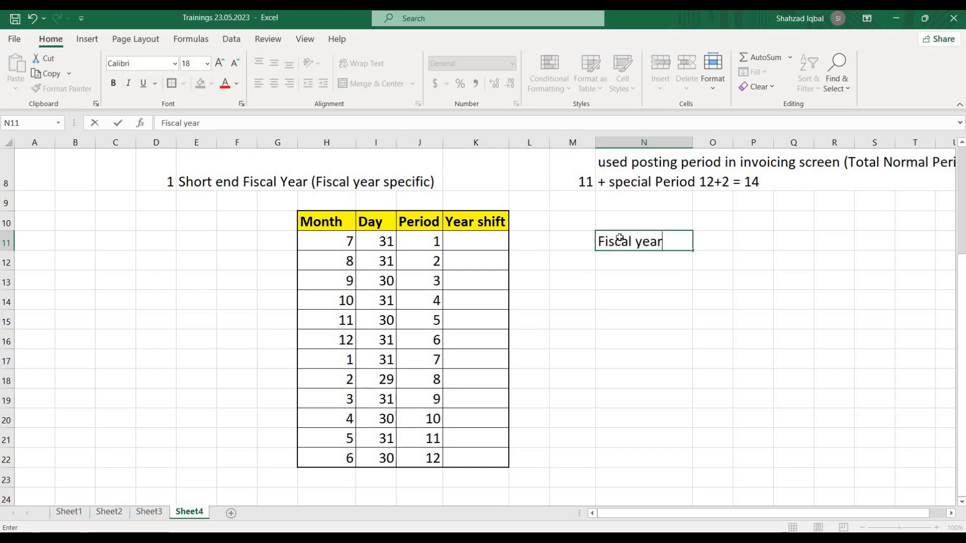
key("Return")
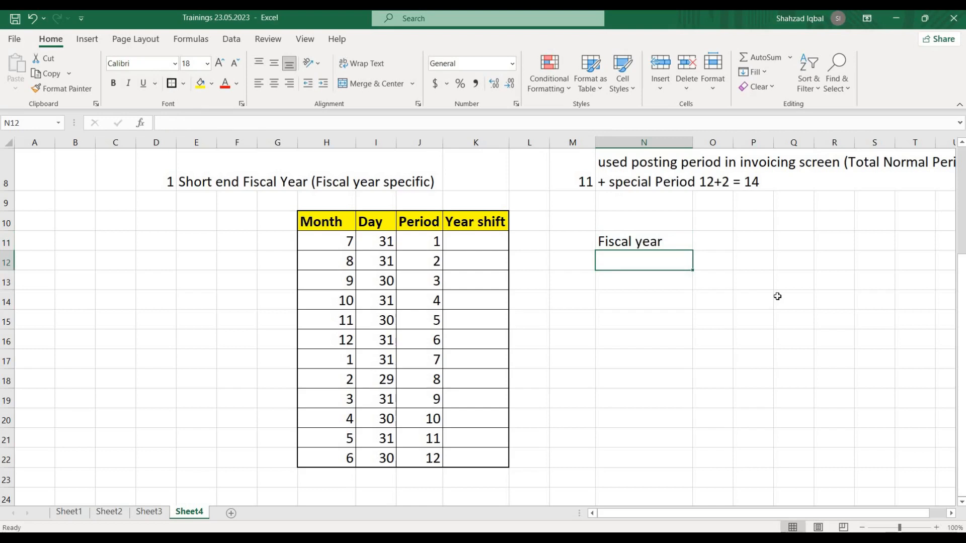
type("20")
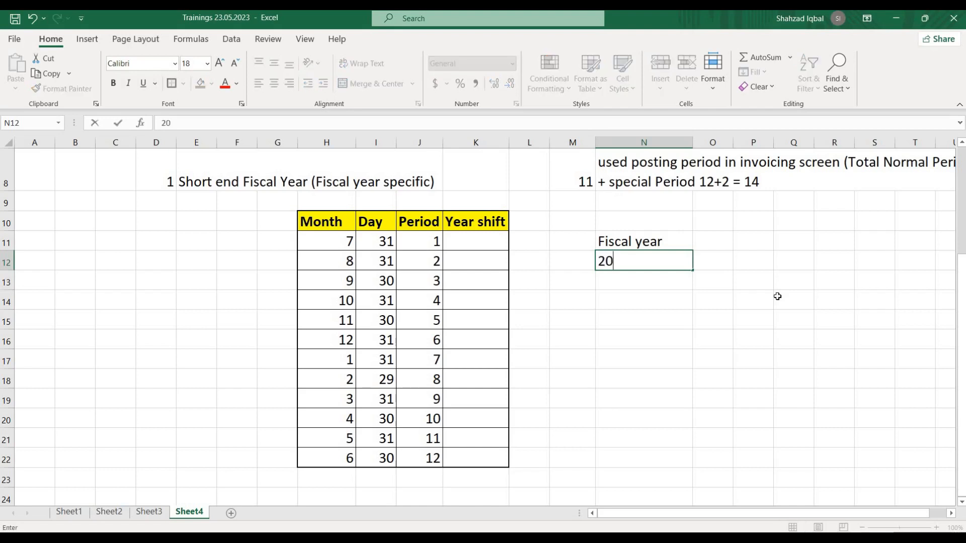
type("22-2023")
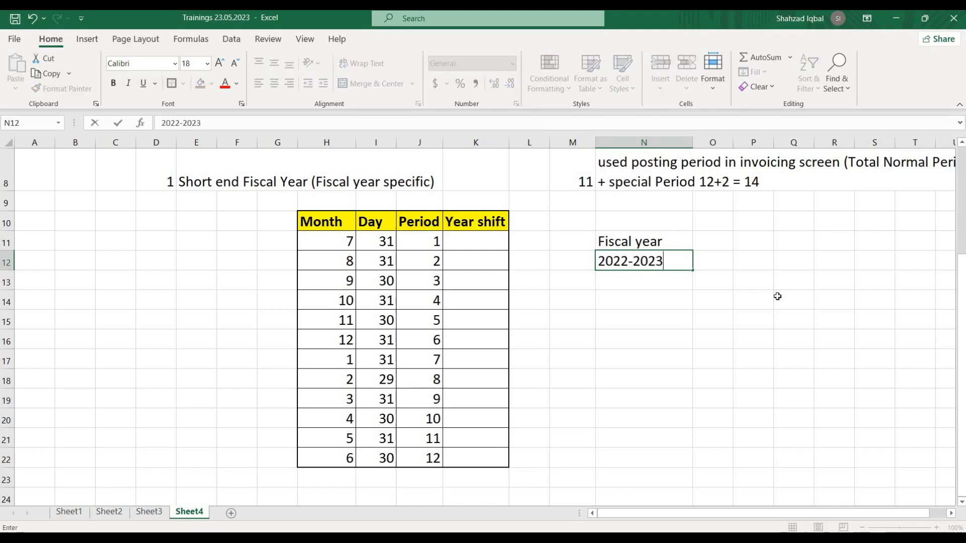
key("Return")
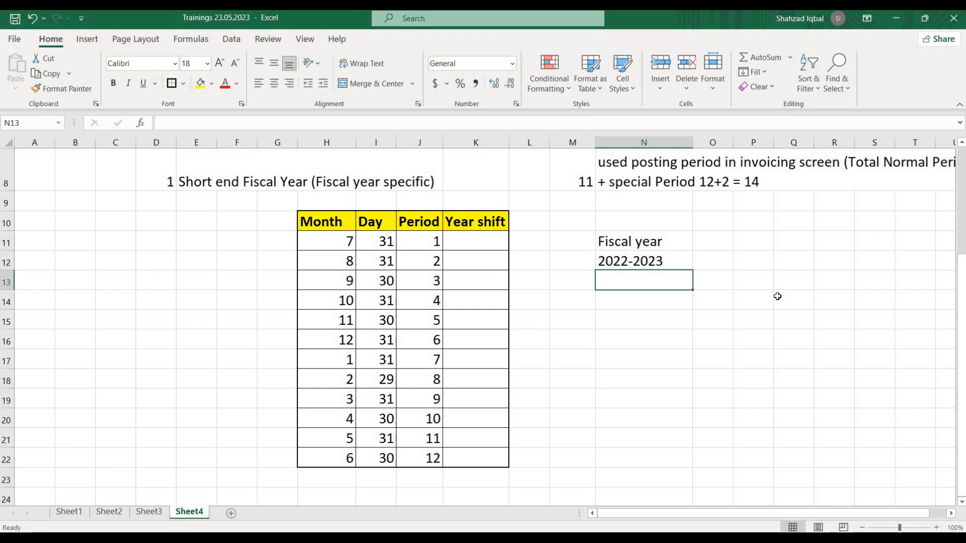
Step: Add the year range 2023-2024 in N13, dismiss the message notification and select that cell again
type("202")
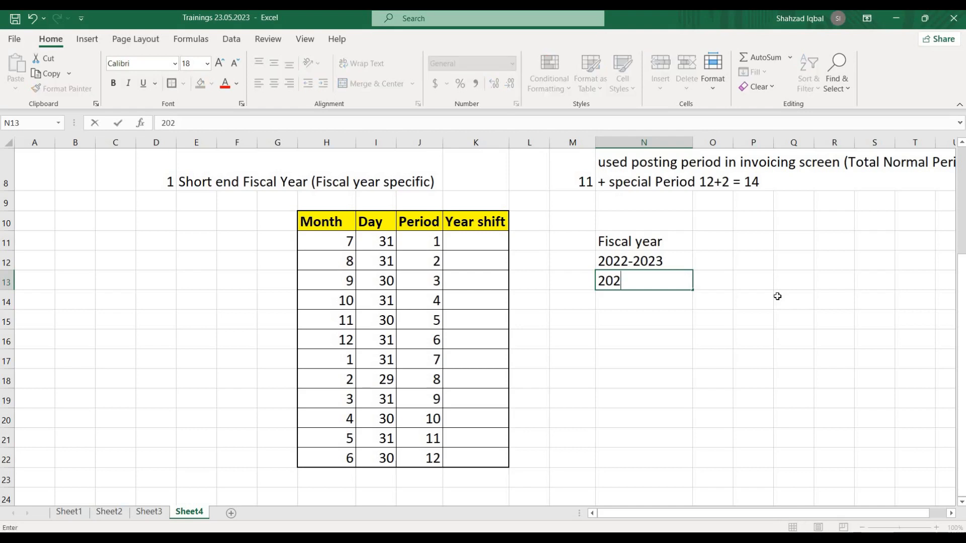
type("3-2024")
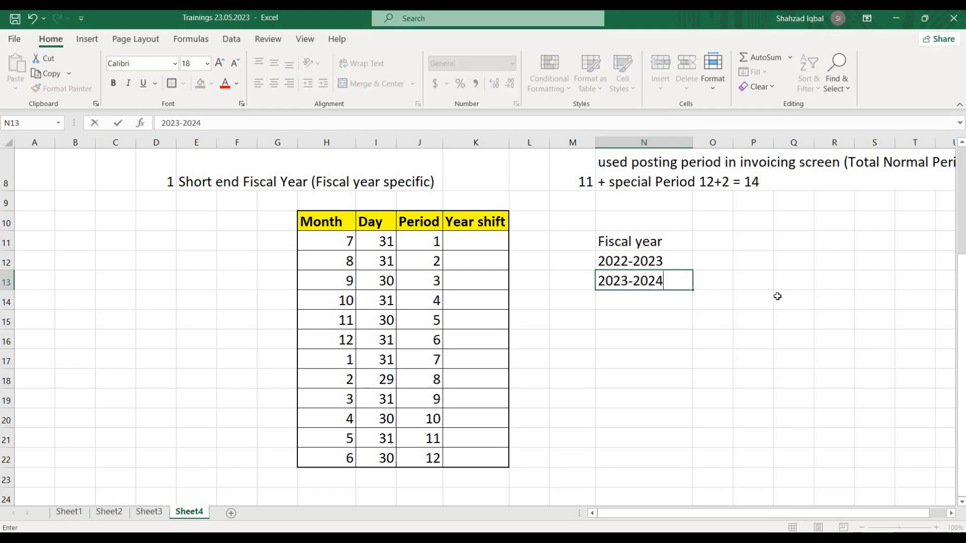
key("Return")
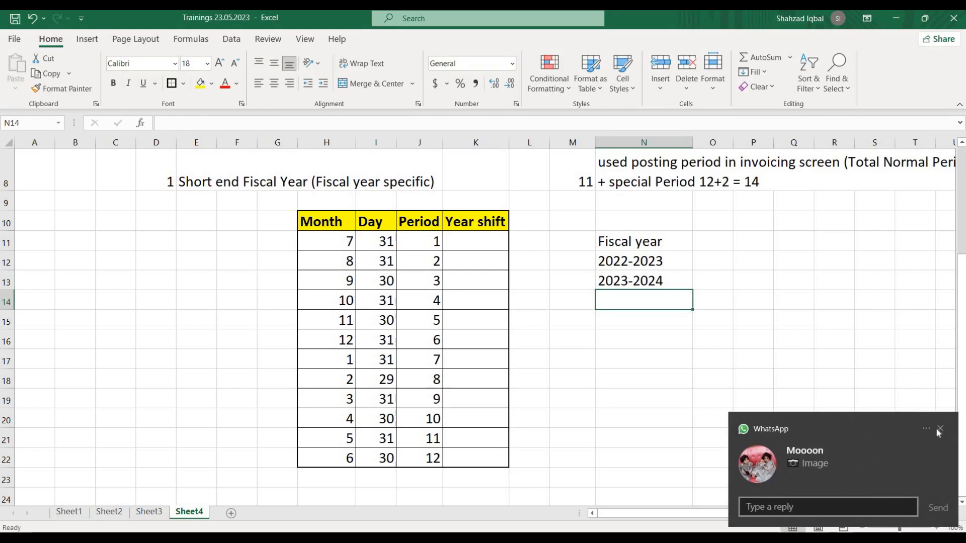
left_click(938, 431)
left_click(628, 284)
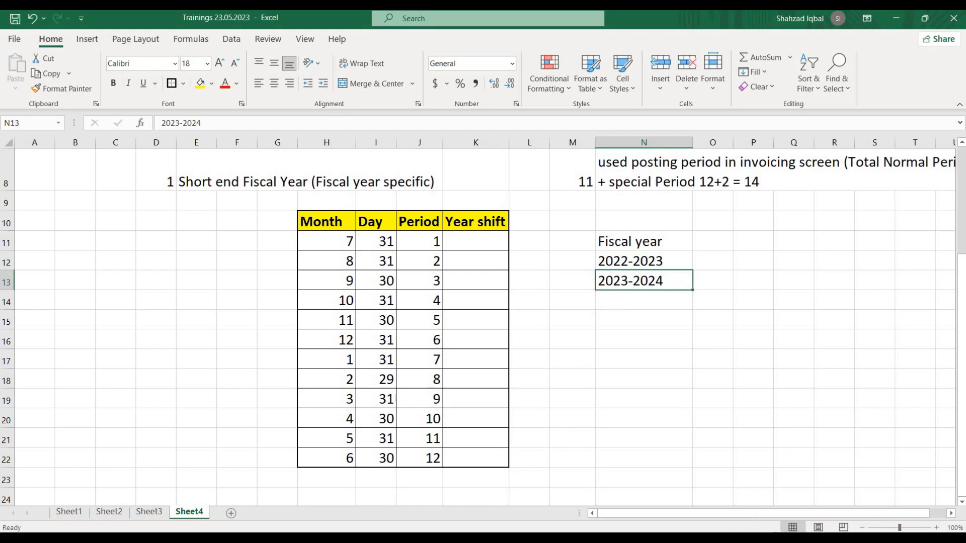
Step: Switch to the remote SAP session, try to open another session and connect to the S4HAN2020 system, and return to Excel
left_click(227, 538)
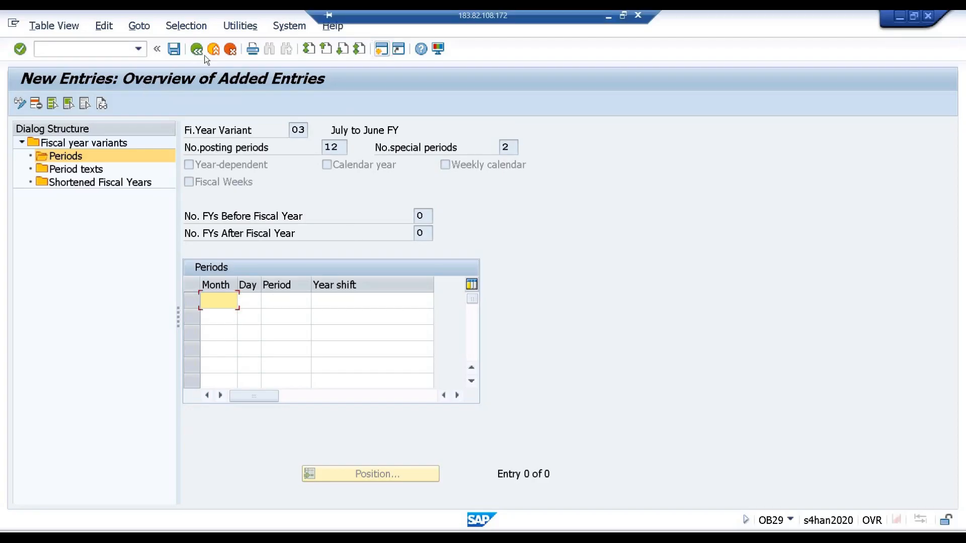
left_click(381, 52)
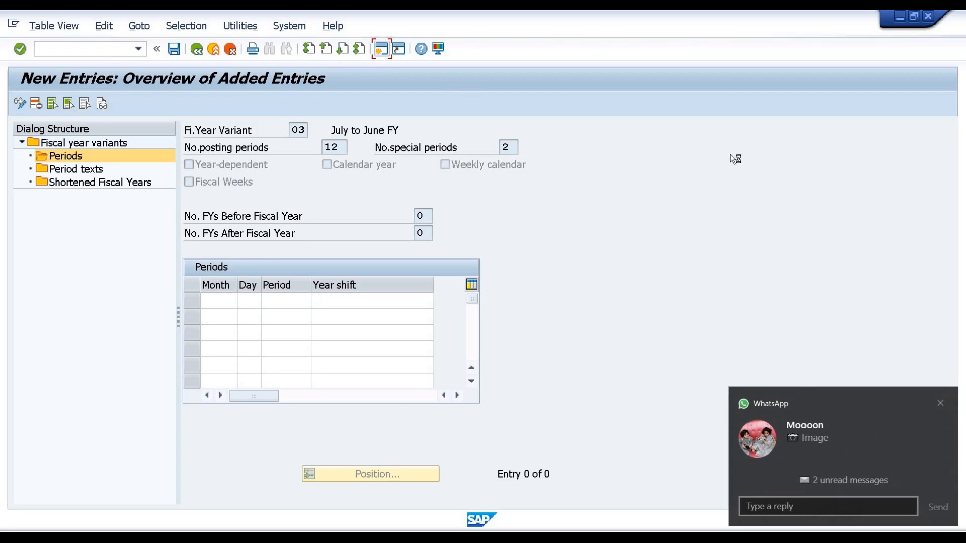
left_click(940, 403)
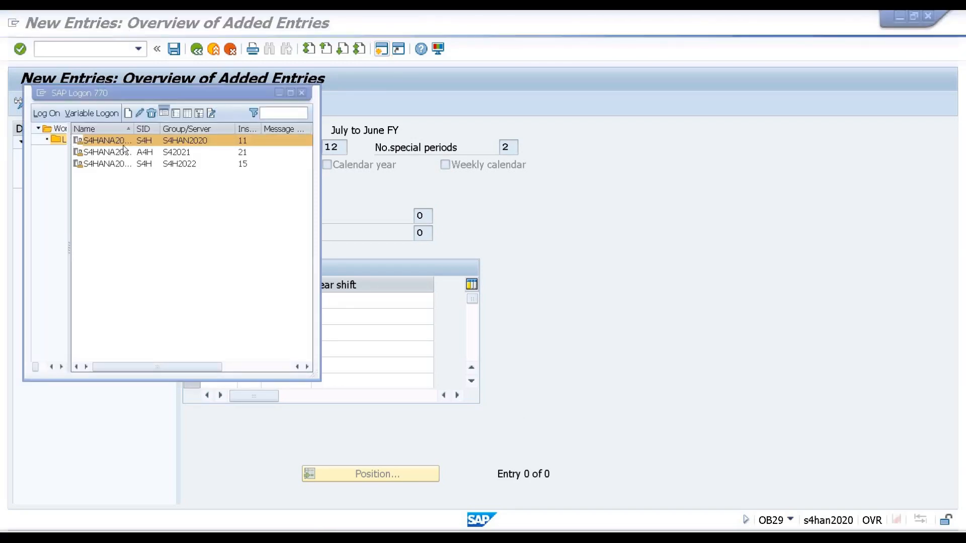
double_click(123, 145)
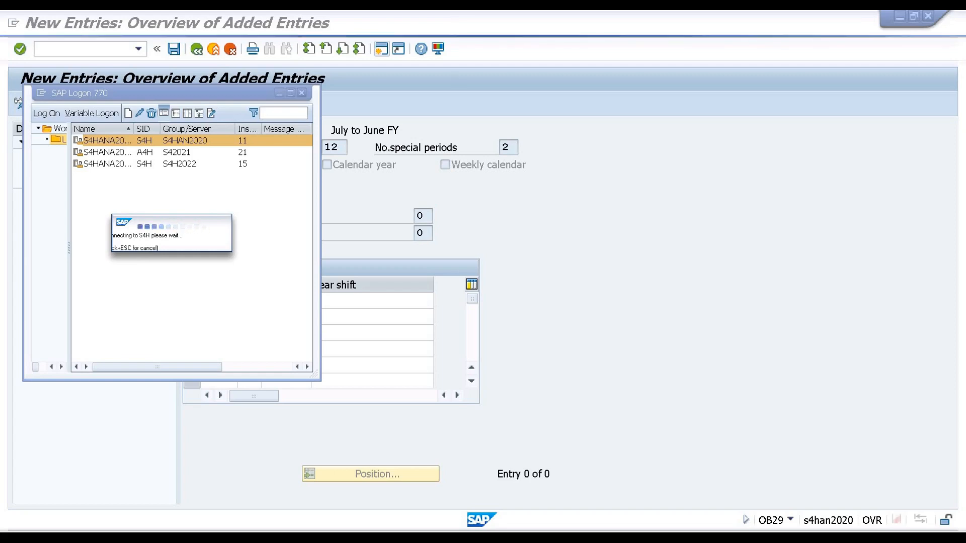
left_click(609, 18)
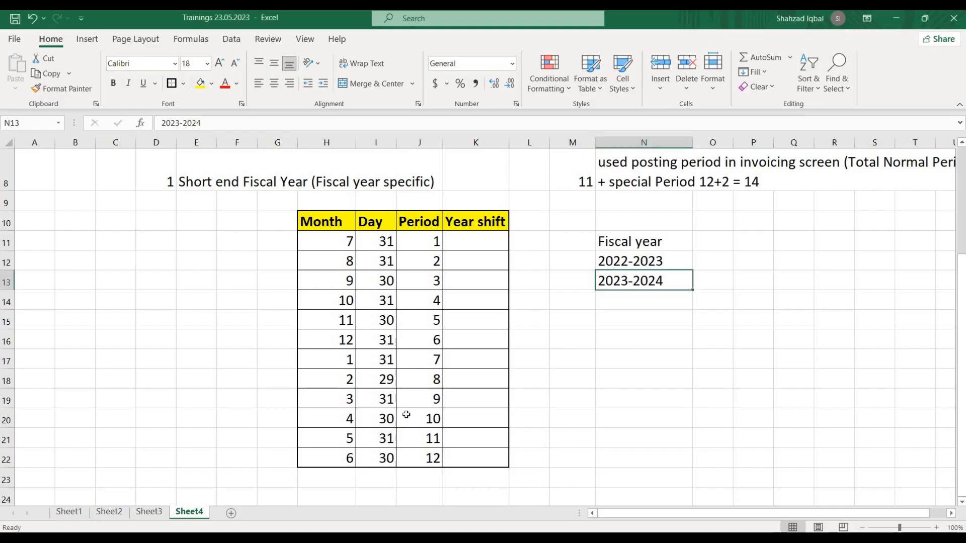
Step: Switch to SAP Logon, open the HANA - ANI system, log on with the user name and account password, and dismiss the licence notice
key("alt+Tab")
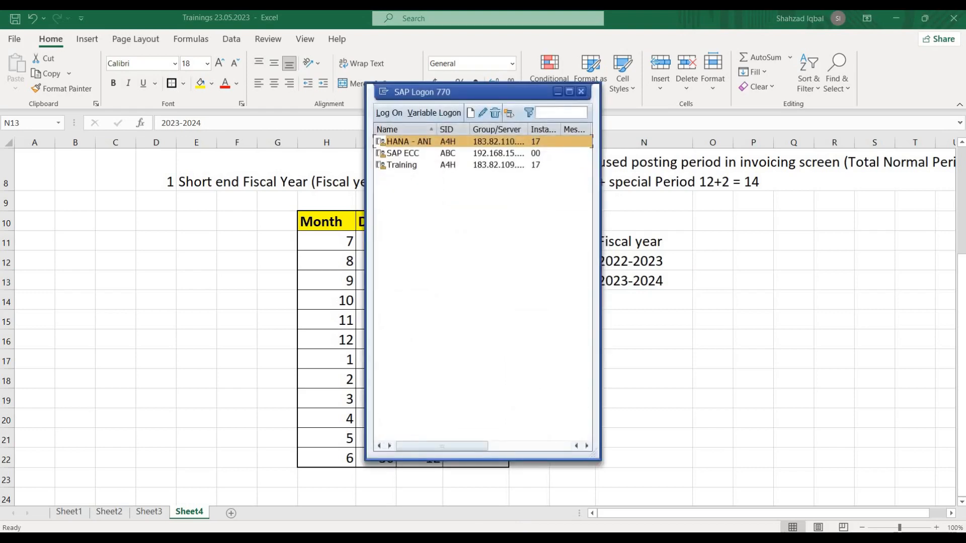
key("Return")
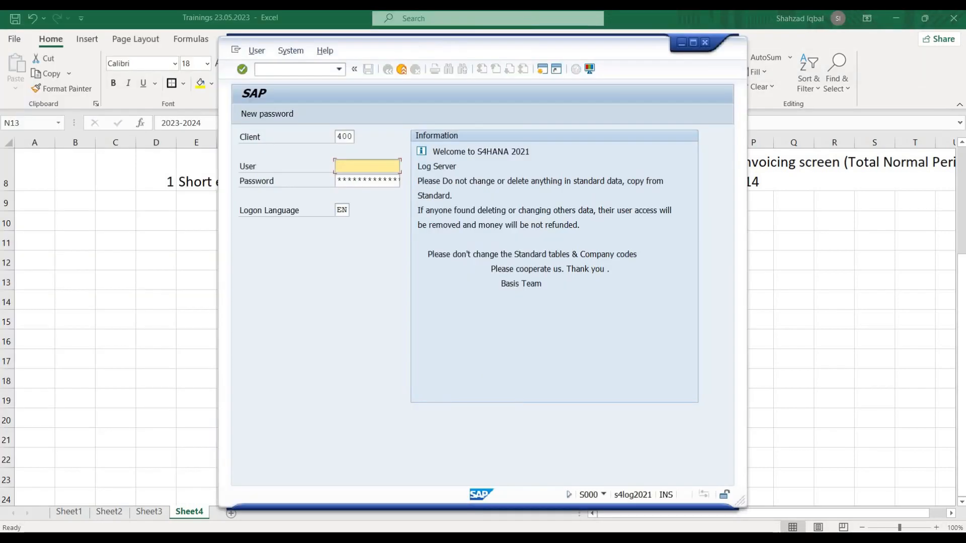
left_click(694, 44)
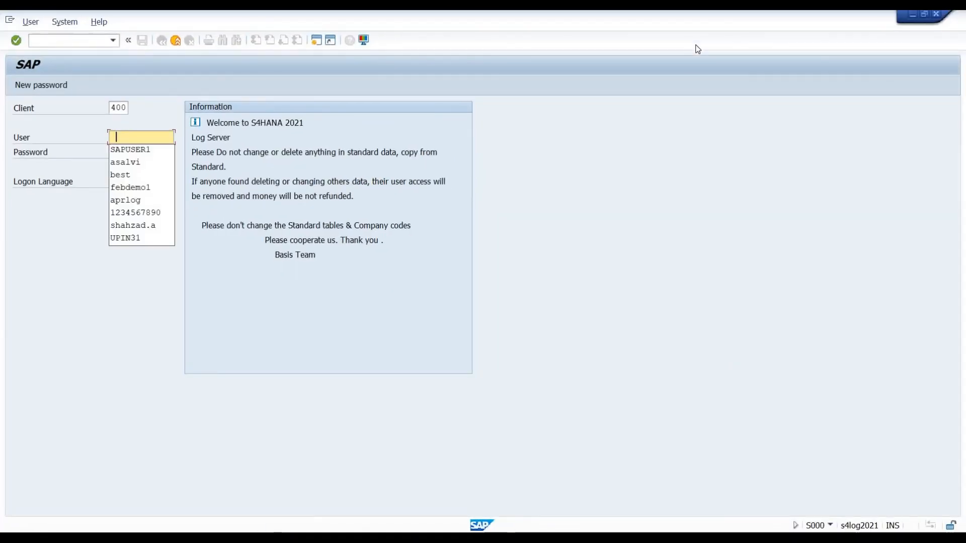
key("Down")
key("Tab")
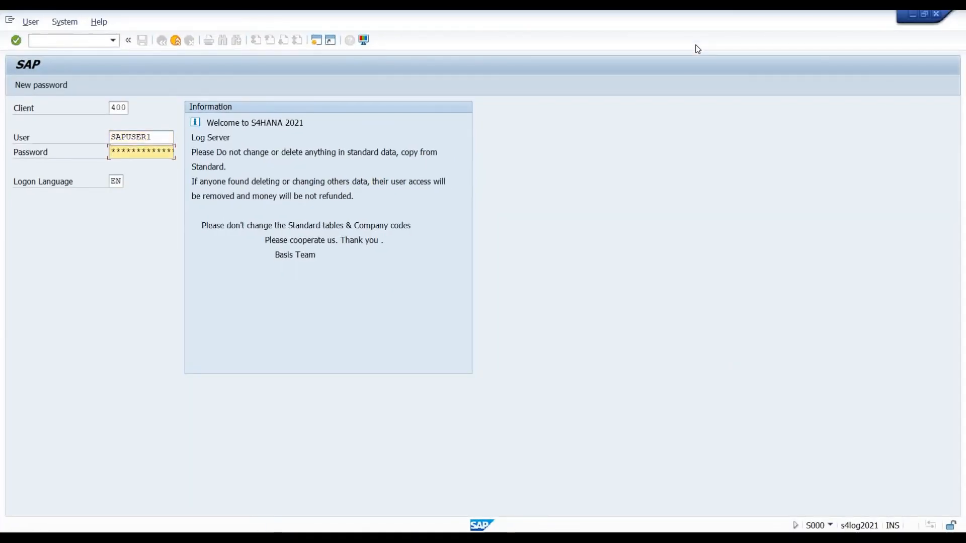
type("********")
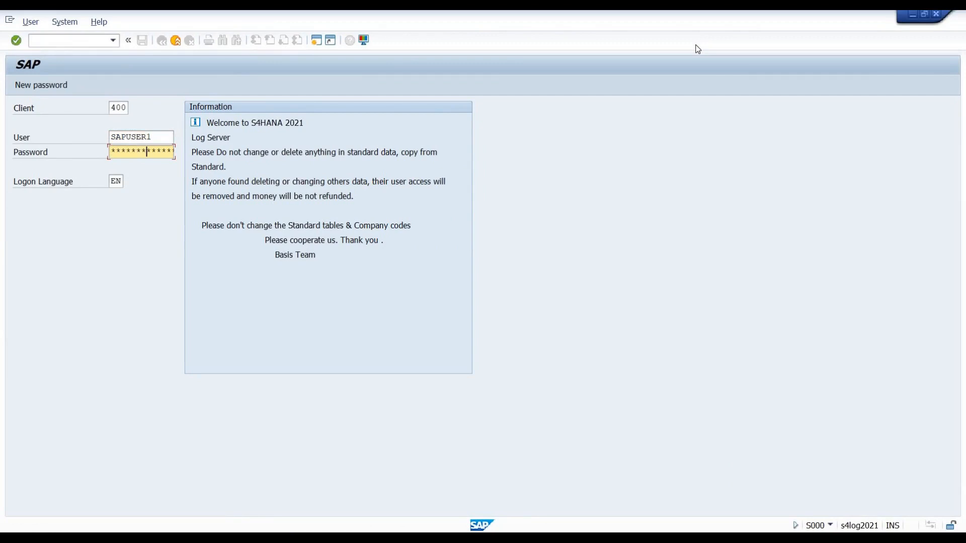
key("Return")
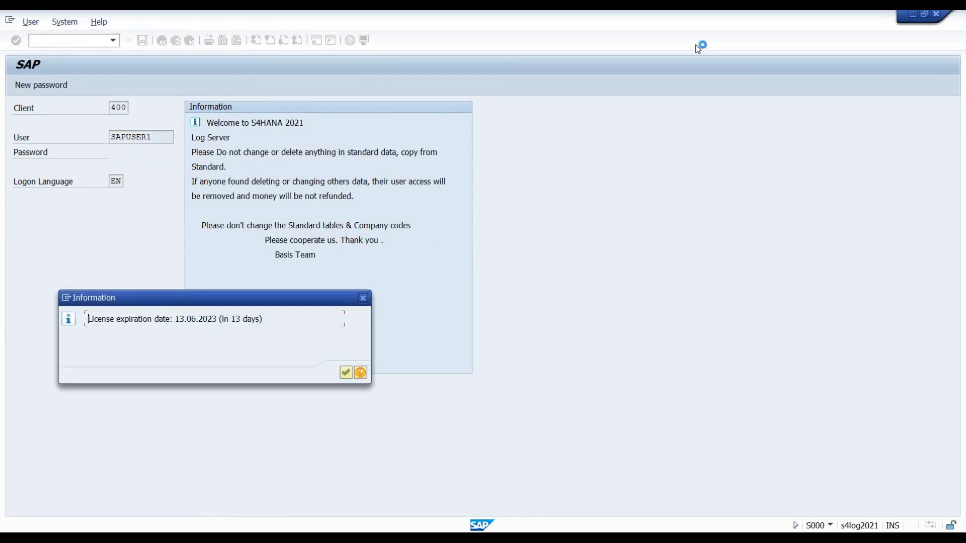
key("Return")
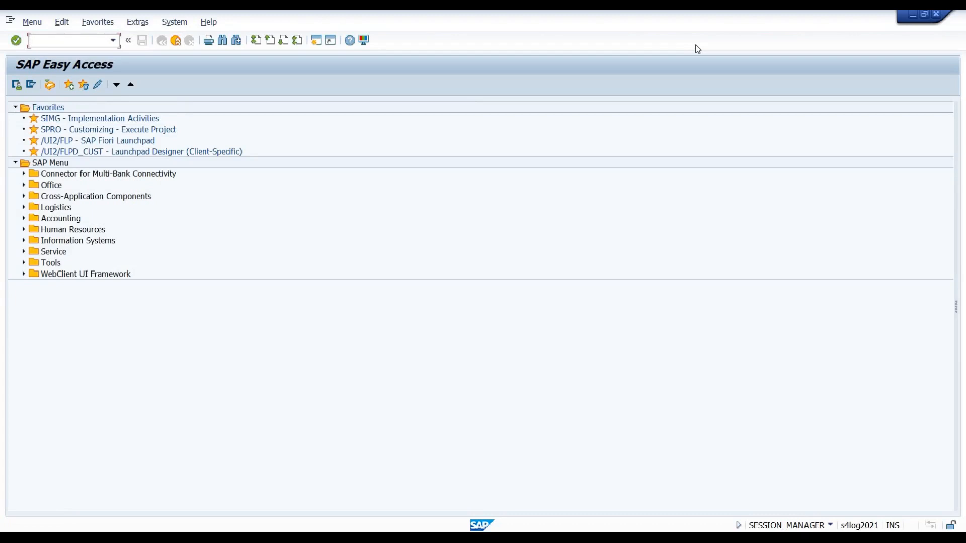
Step: Open the G/L account balance display with transaction fs10n and set the fiscal year to 2023
type("fs10n")
key("Return")
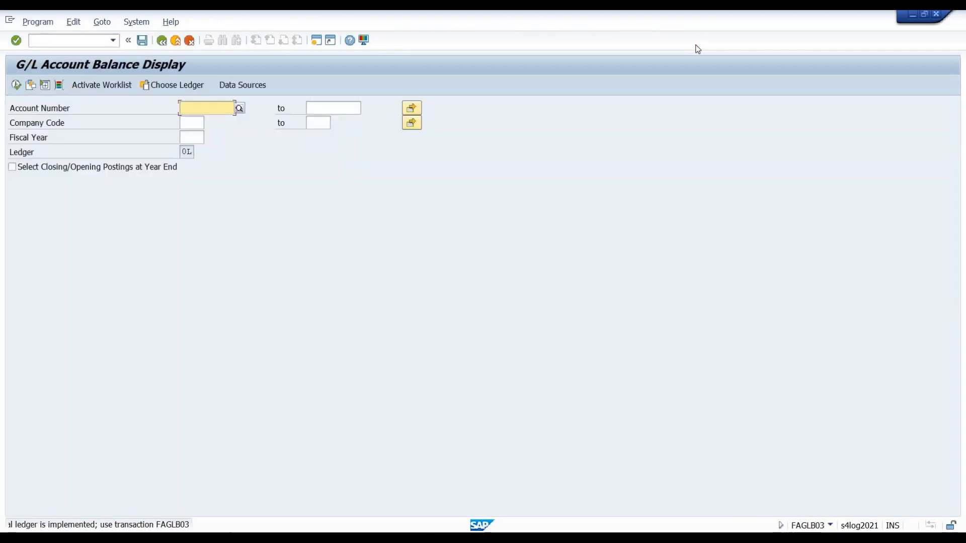
left_click(193, 135)
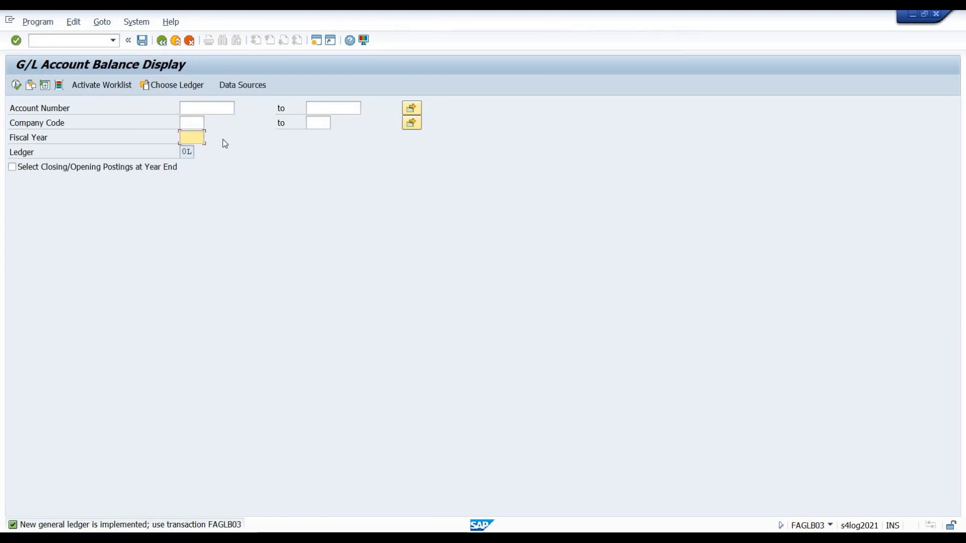
type("2023")
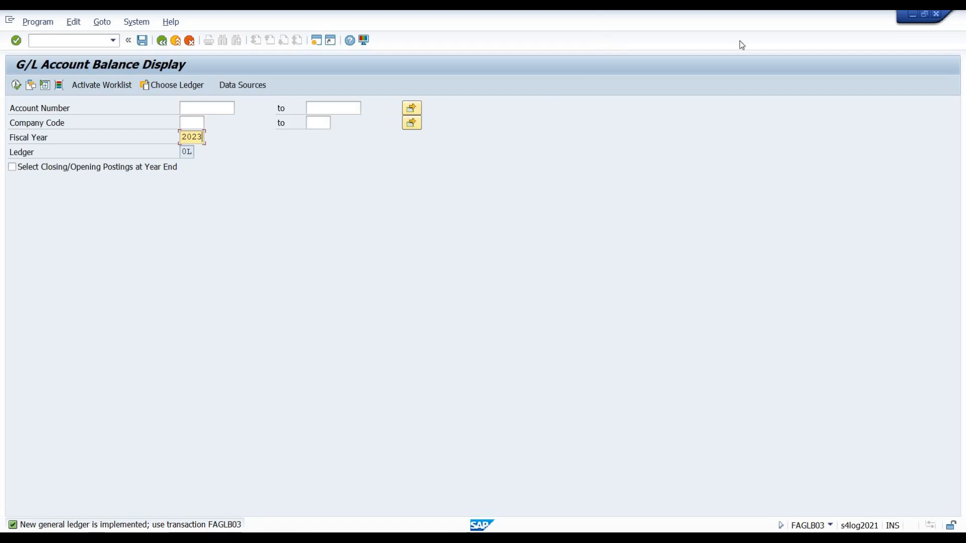
Step: Return to the Excel table and select the Year shift cells K11:K22
left_click(911, 17)
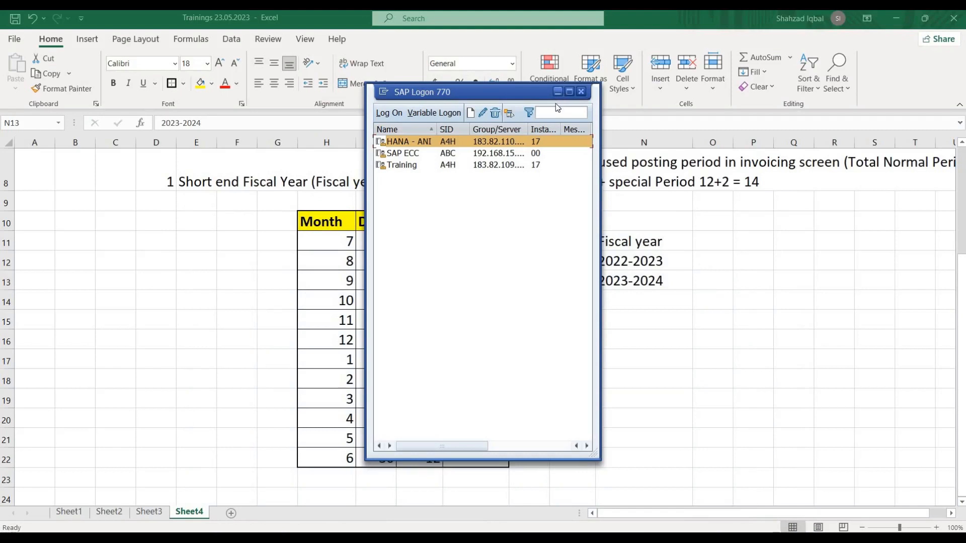
left_click(558, 91)
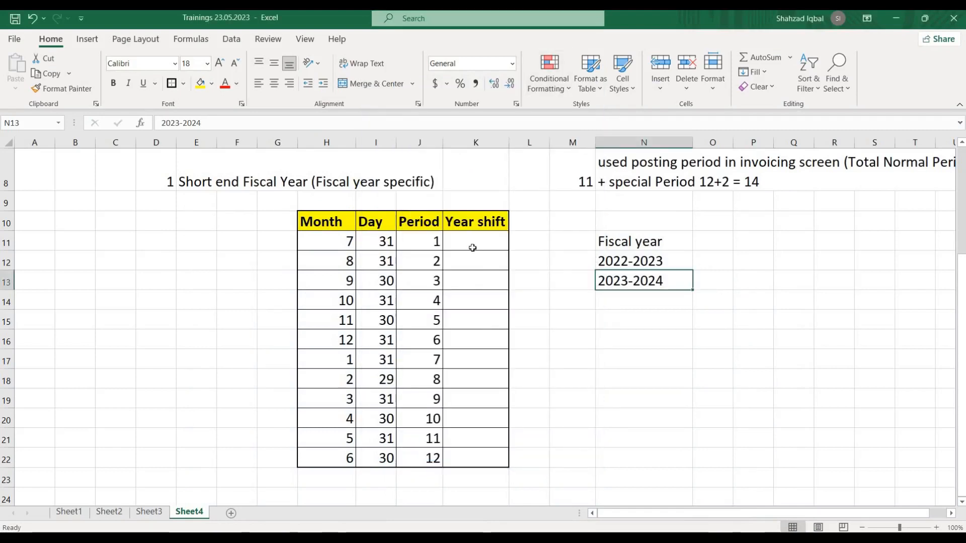
left_click_drag(466, 245, 473, 457)
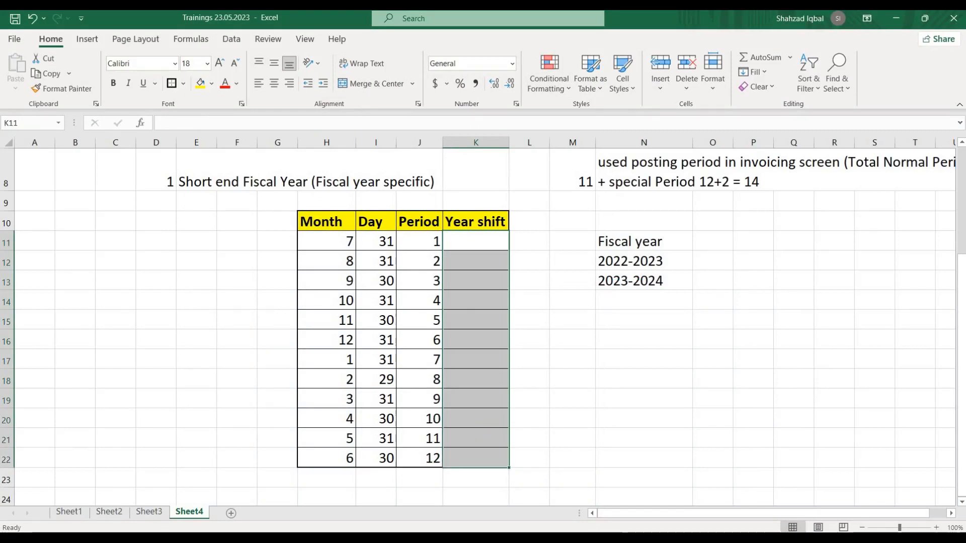
Step: Switch back to SAP and open G/L account document entry with transaction FB50 for company code 1000
mouse_move(524, 539)
left_click(539, 496)
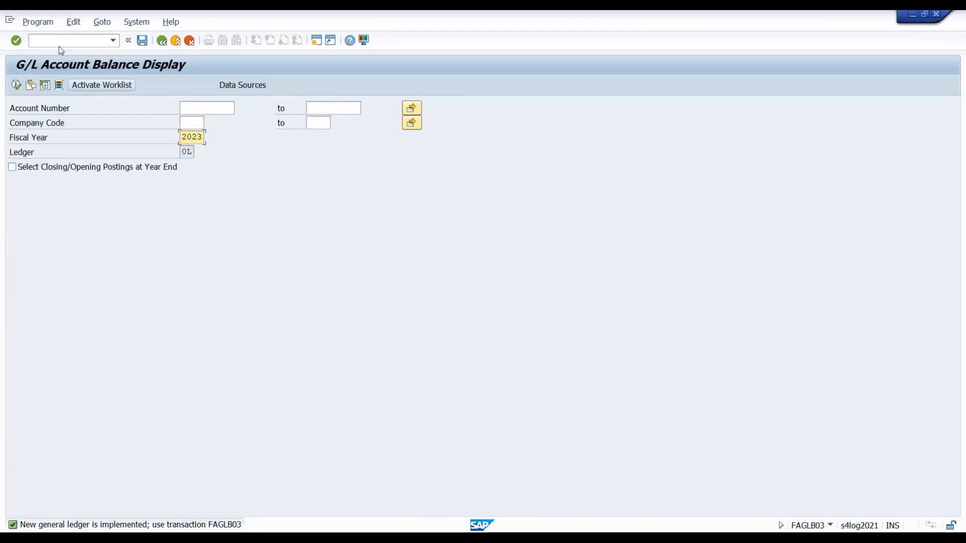
left_click(58, 41)
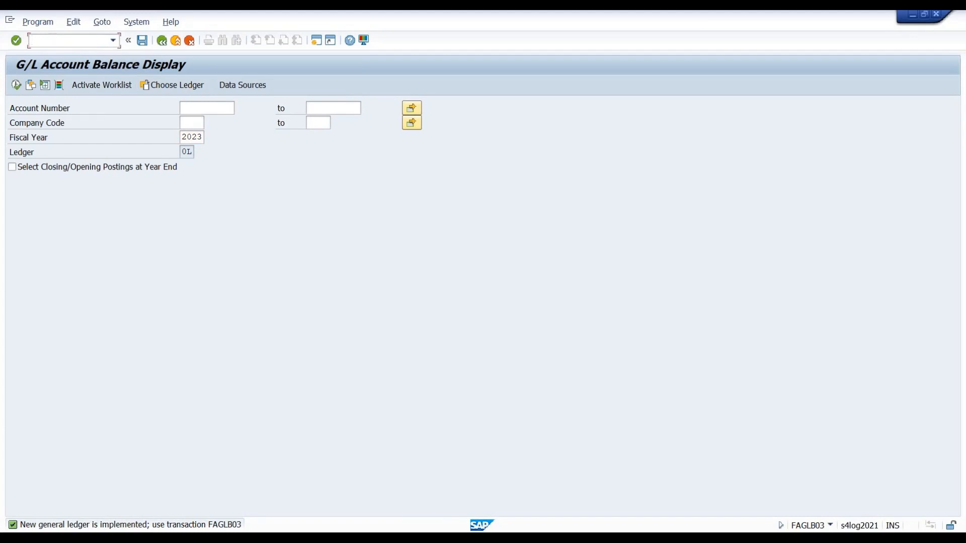
type("/nf")
type("aglb03")
key("Return")
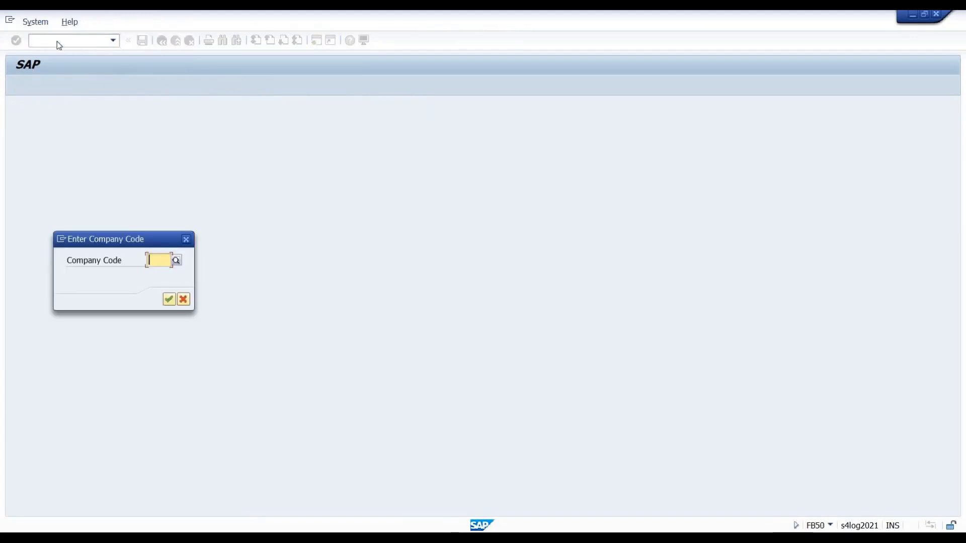
type("1000")
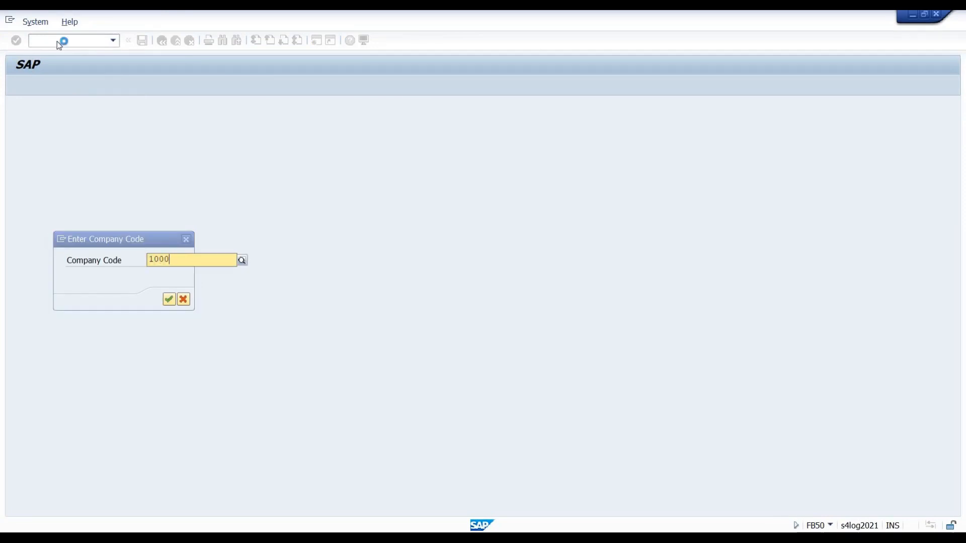
key("Return")
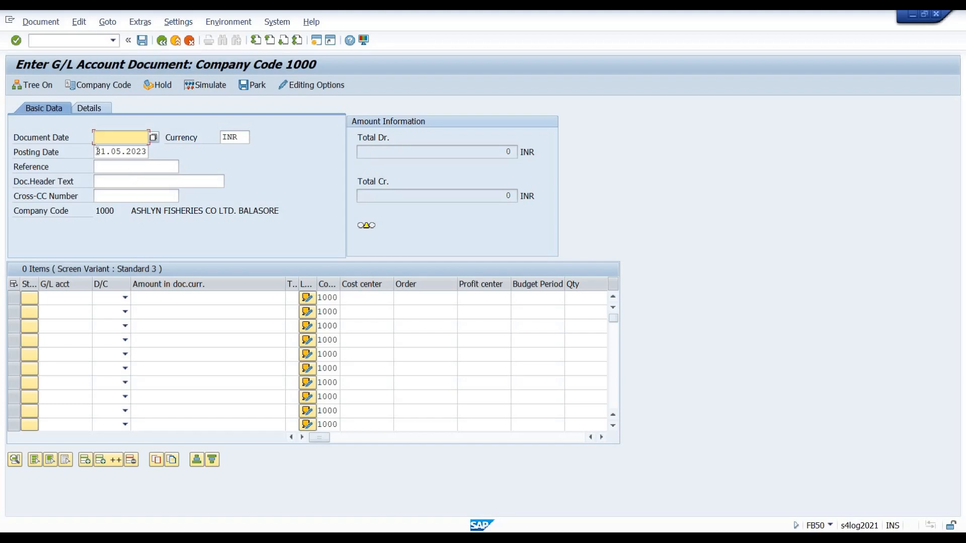
Step: Examine the document date and posting date fields in the G/L document header
left_click_drag(97, 151, 147, 151)
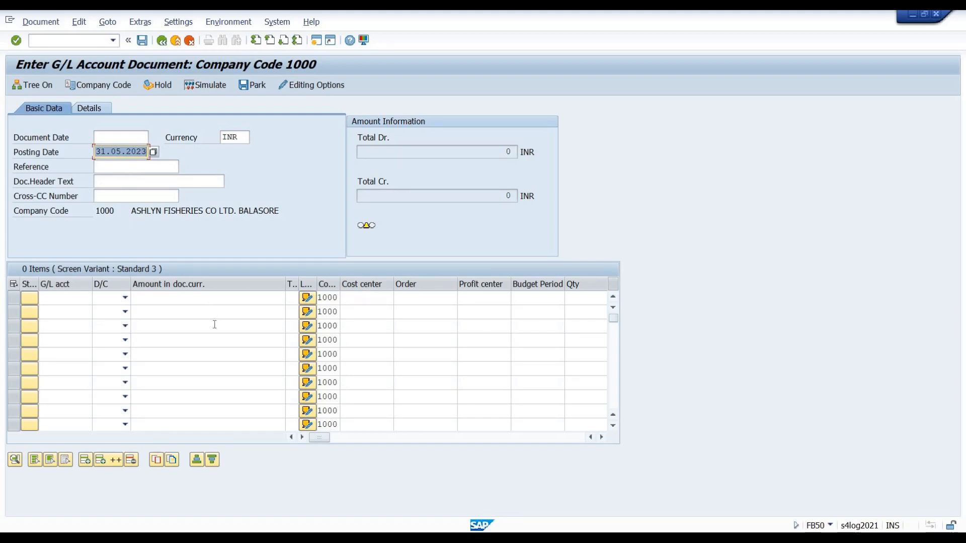
left_click(106, 135)
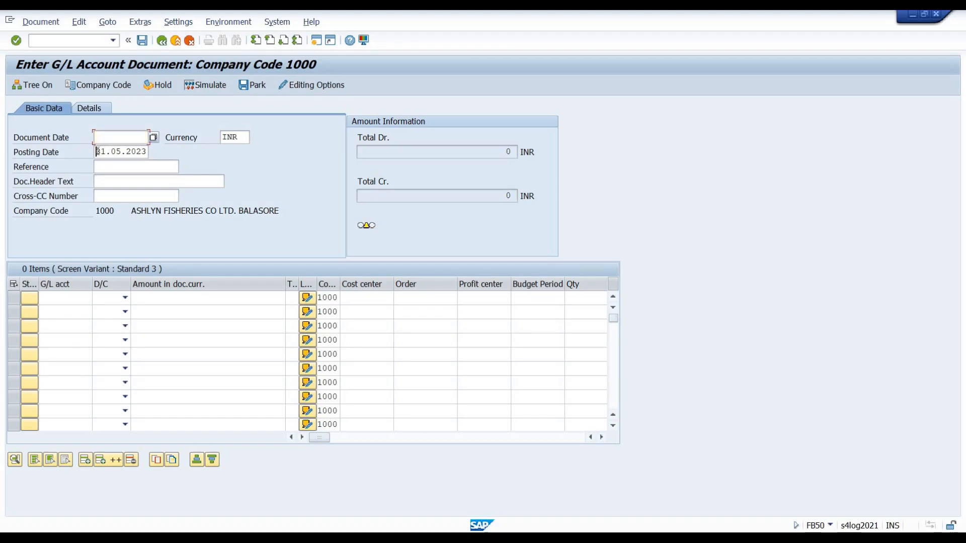
left_click_drag(97, 151, 146, 152)
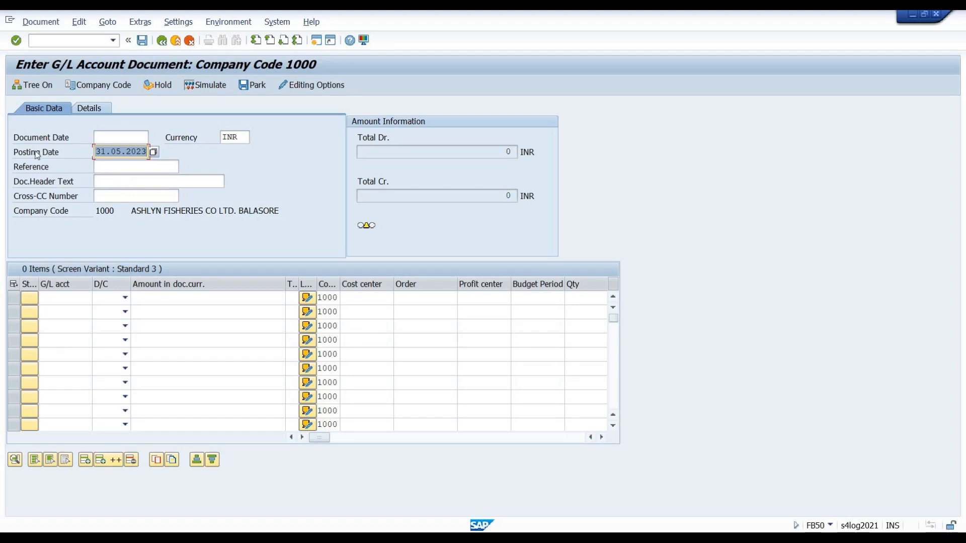
left_click(101, 150)
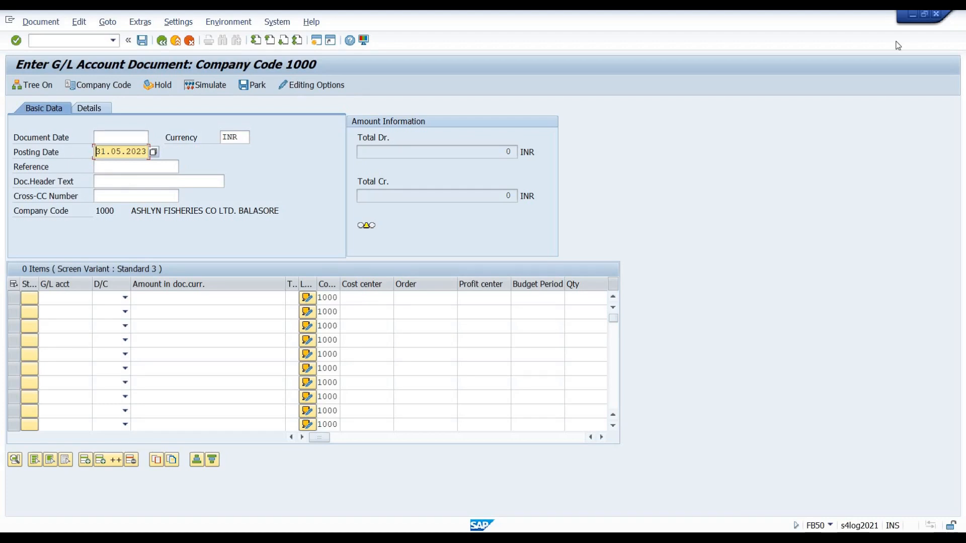
Step: Return to Excel and enter the heading Posting Date in M16 and the date 25.08.2023 in M18
left_click(911, 17)
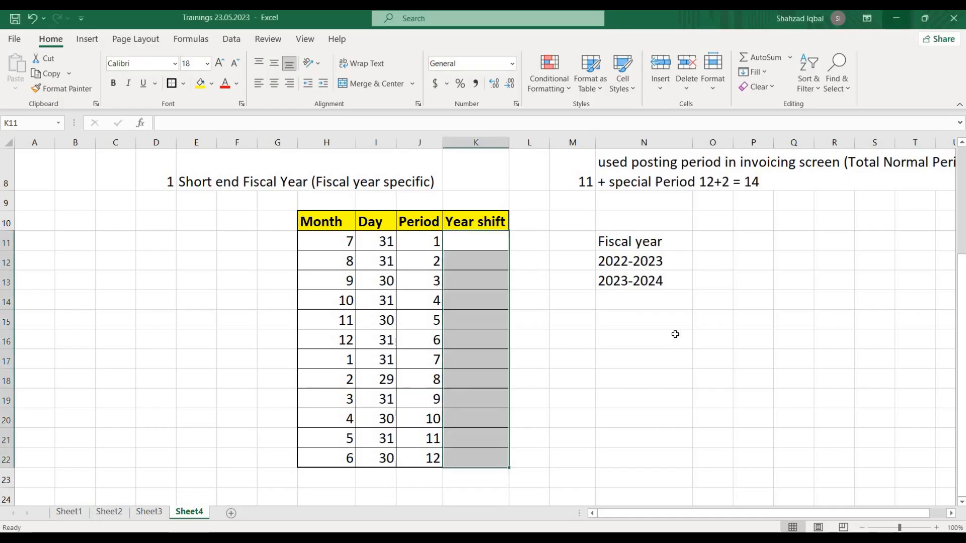
left_click(587, 338)
type("P")
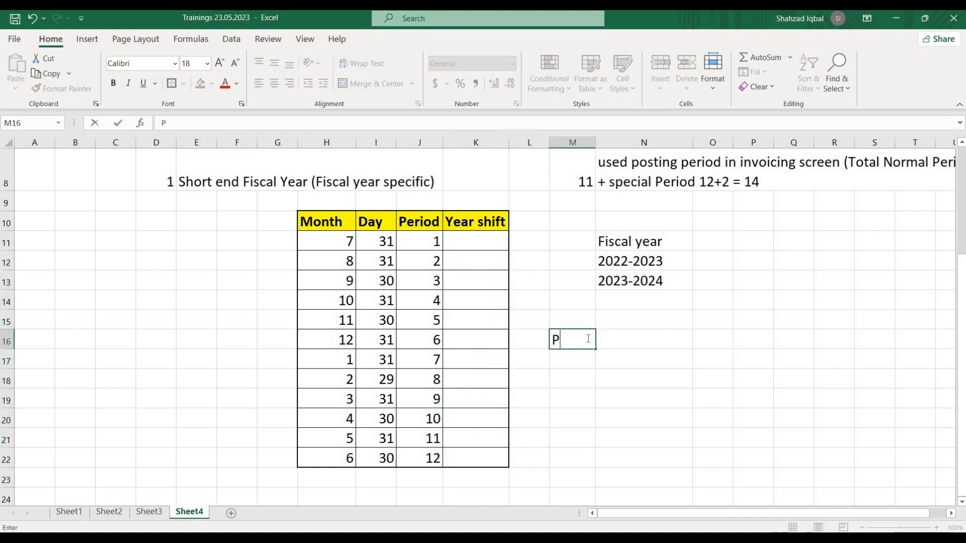
type("osting Date")
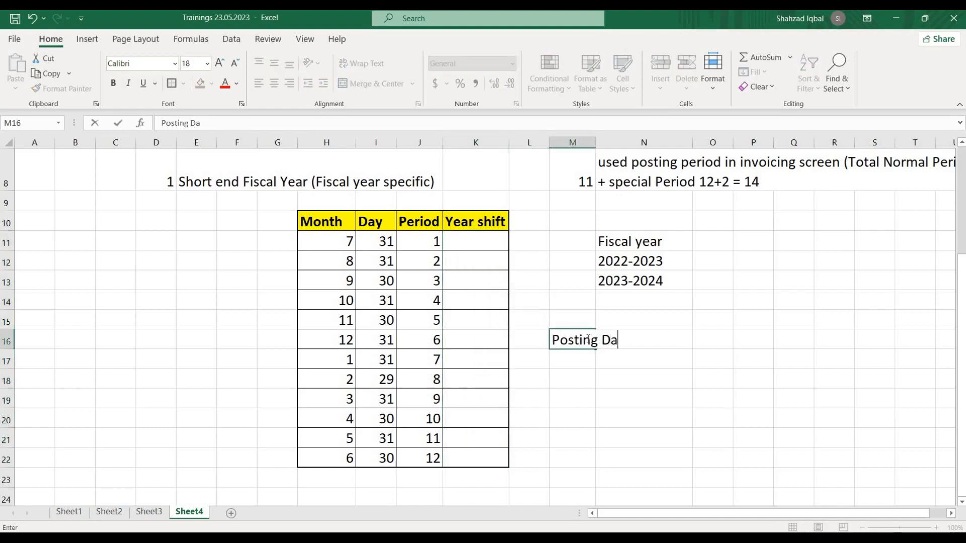
key("Return")
key("Return")
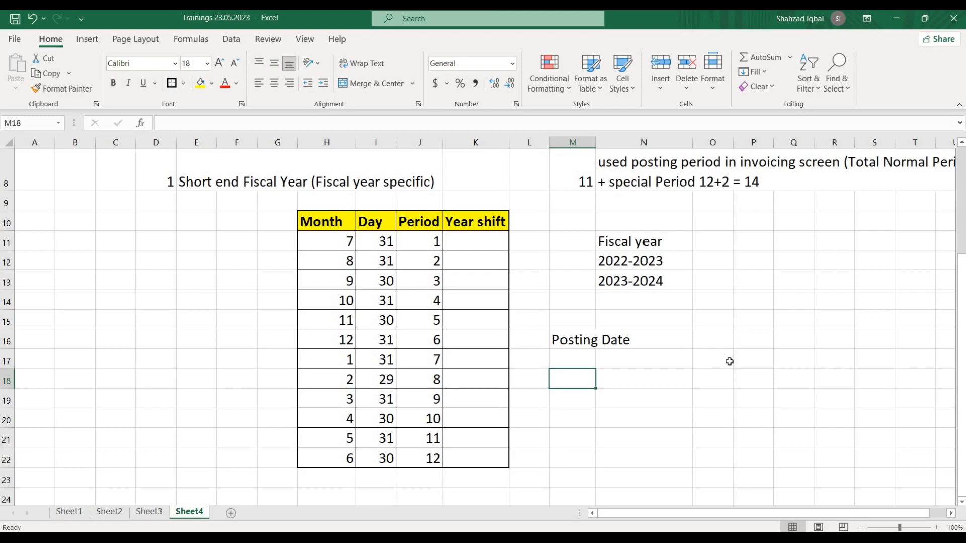
type("25.0")
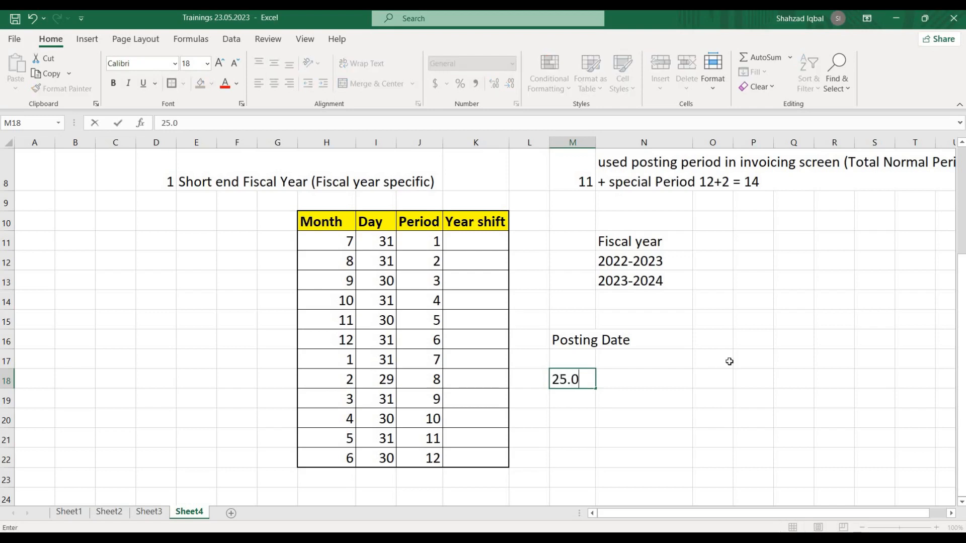
type("8.2023")
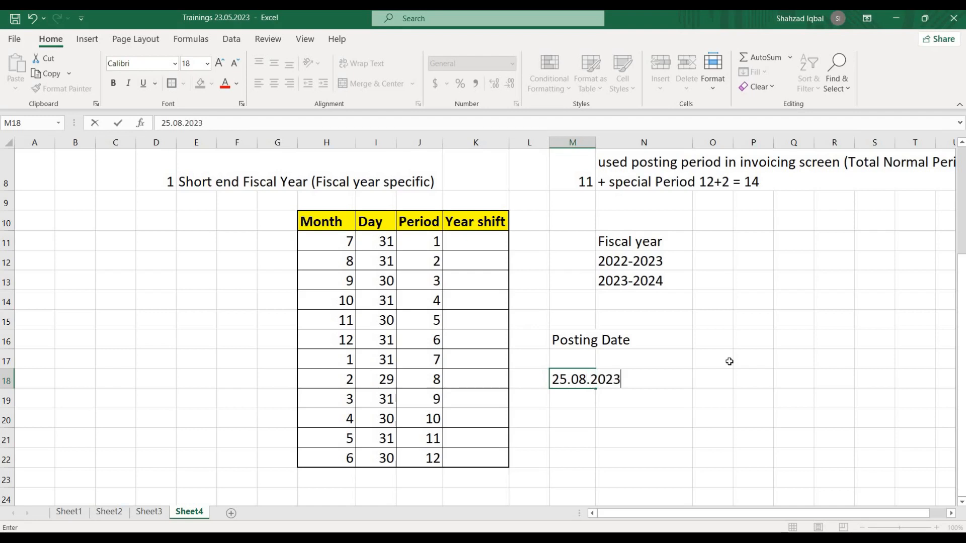
key("Return")
key("Up")
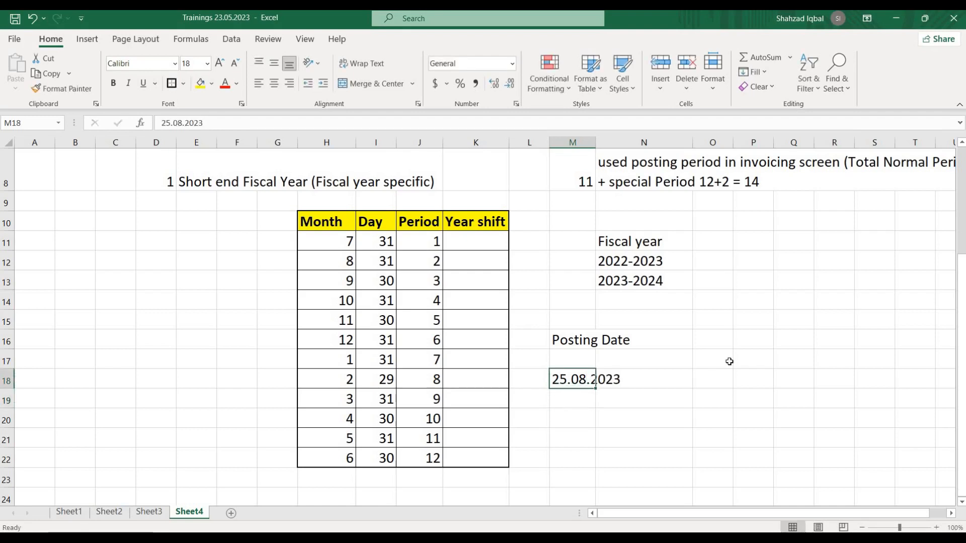
Step: Move the Posting Date heading and its date from M16:M18 to N16:N18
key("ctrl+c")
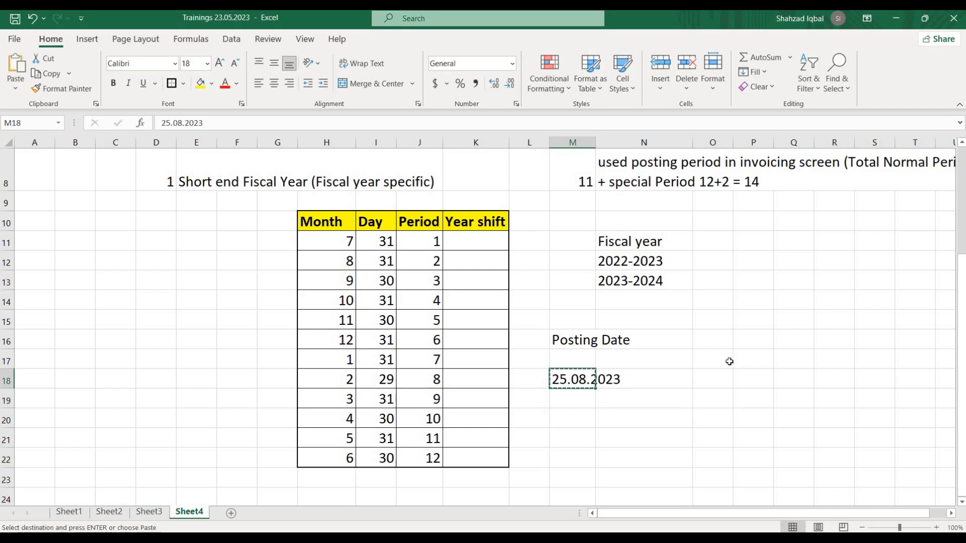
key("Up")
key("Up")
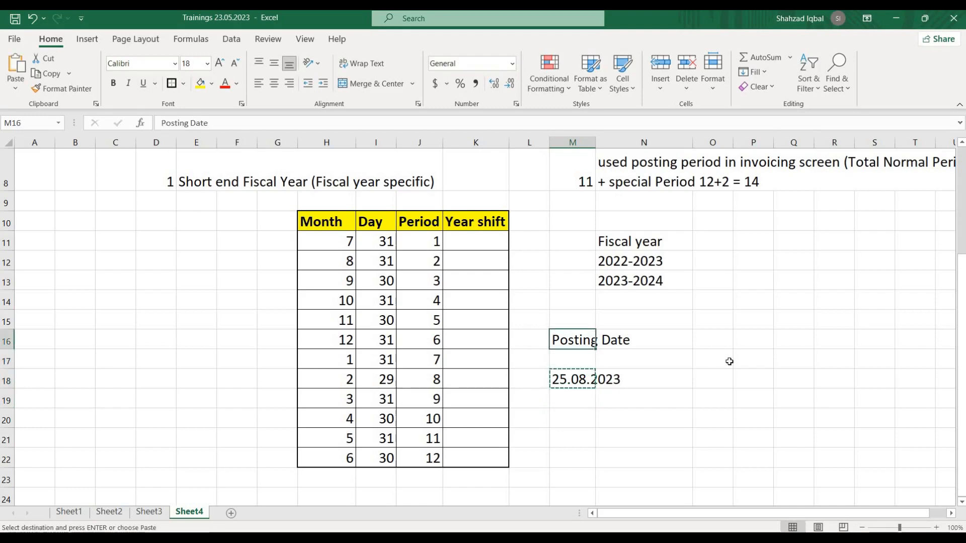
key("shift+Down")
key("shift+Down")
key("ctrl+x")
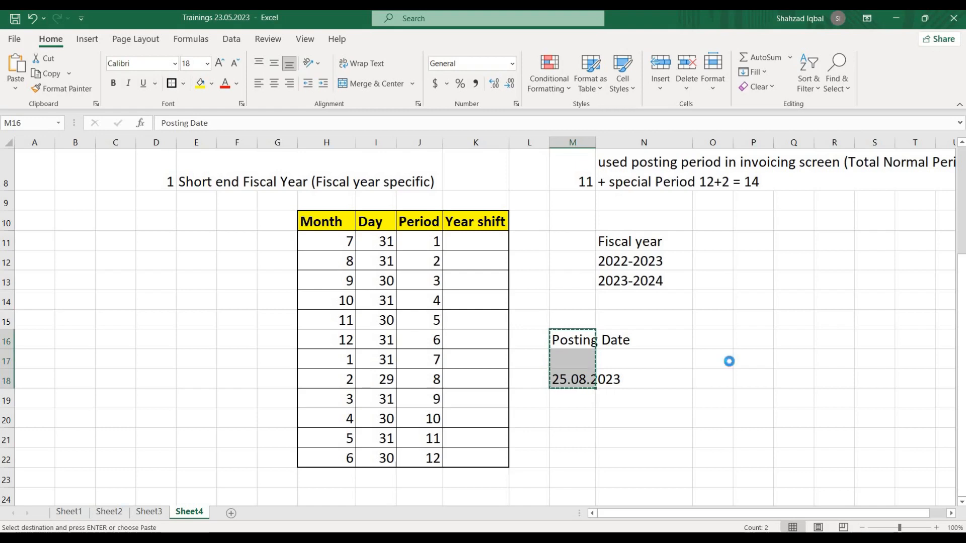
key("Right")
key("ctrl+v")
Step: Enter the second posting date 25.03.2024 in N19, below the first one
key("Down")
key("Down")
key("Down")
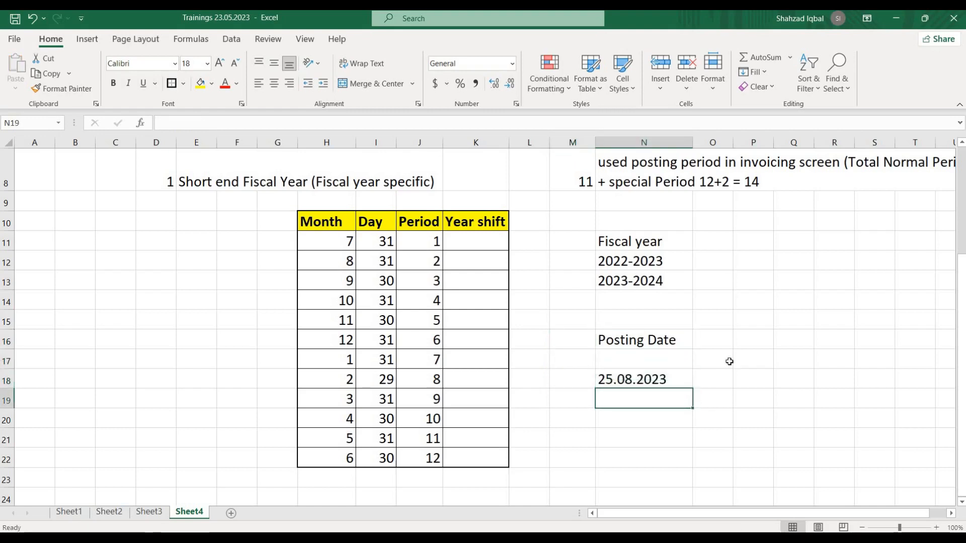
type("25.")
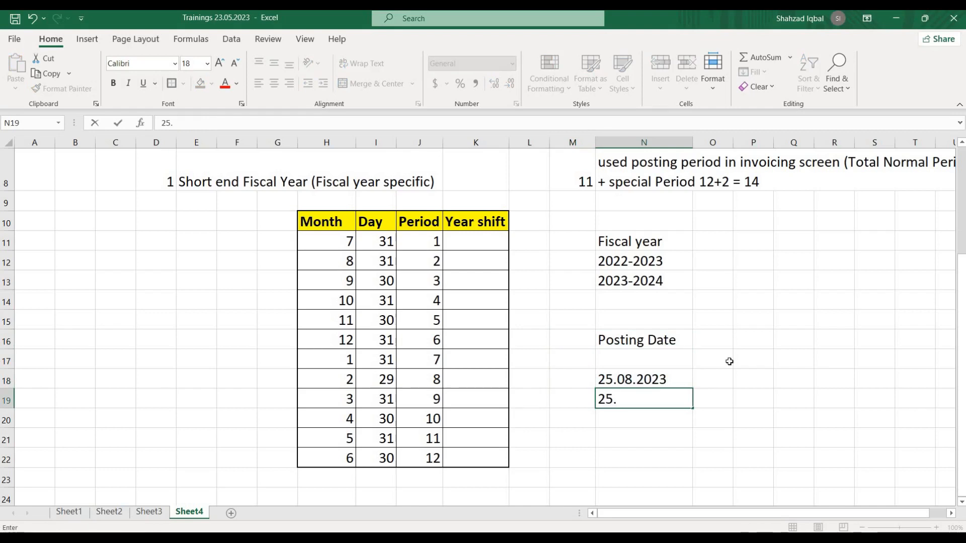
type("03.2024")
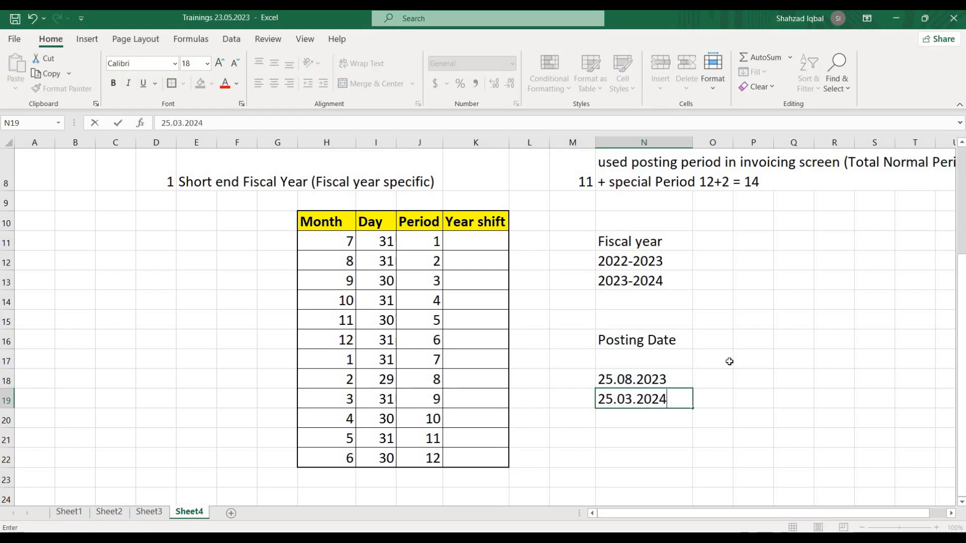
key("Return")
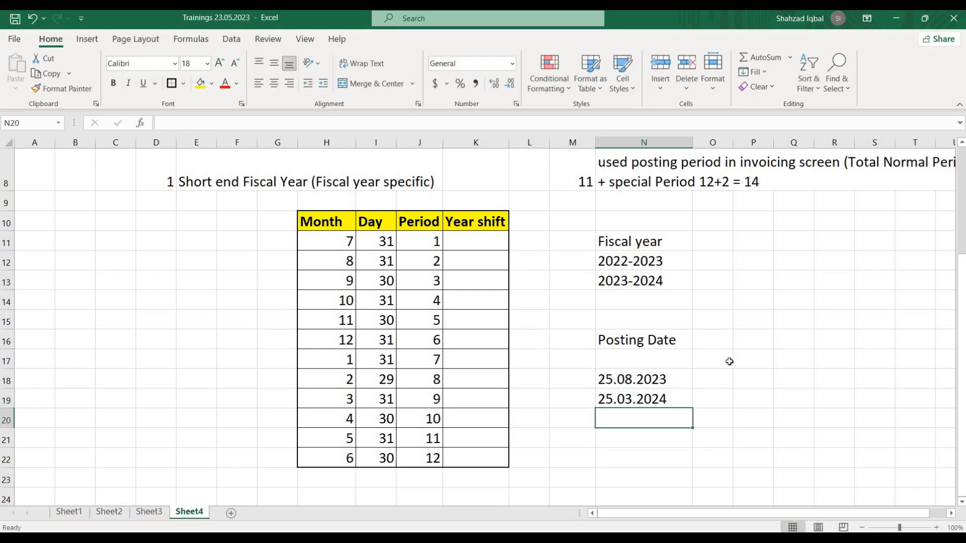
Step: Label the posting dates with the fiscal year 2023-24 FY in N17
key("Up")
key("Up")
key("shift+Down")
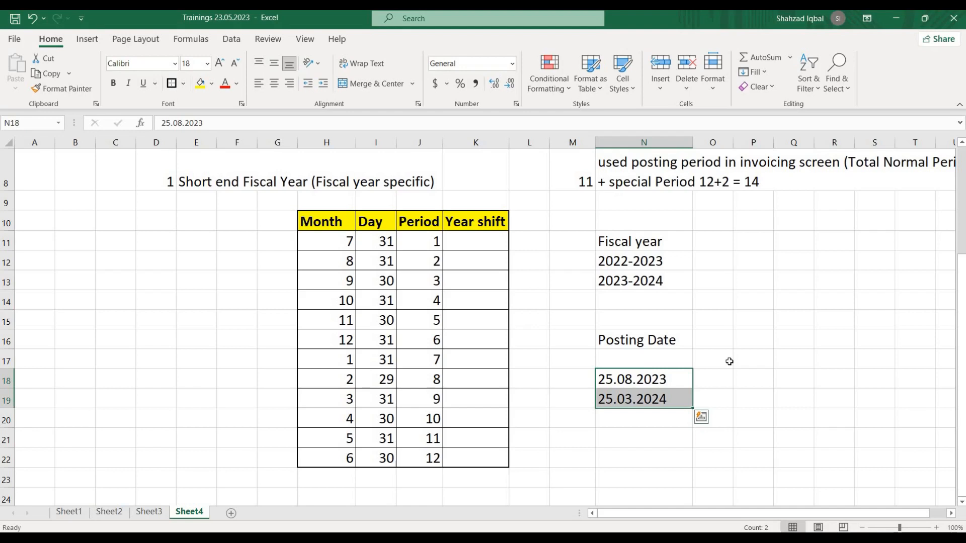
key("Up")
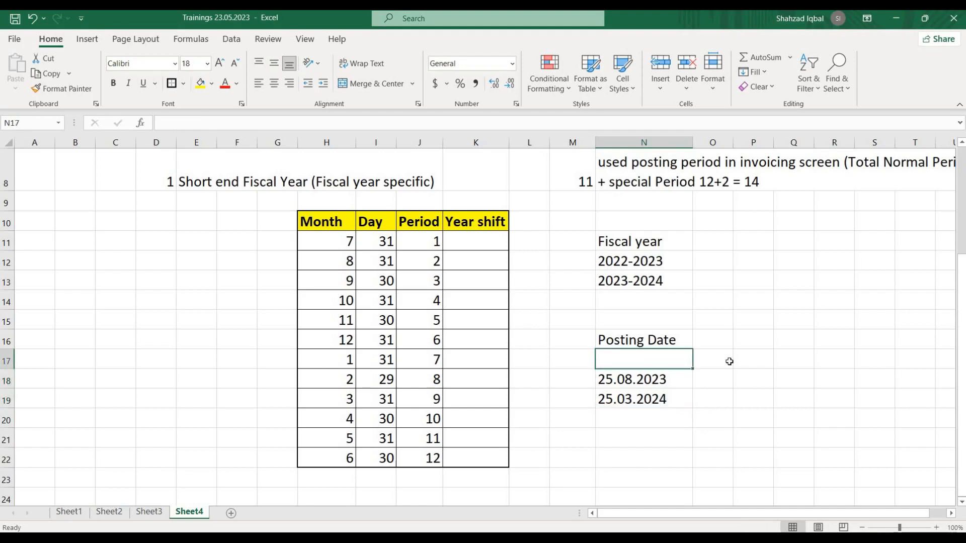
type("2023-24")
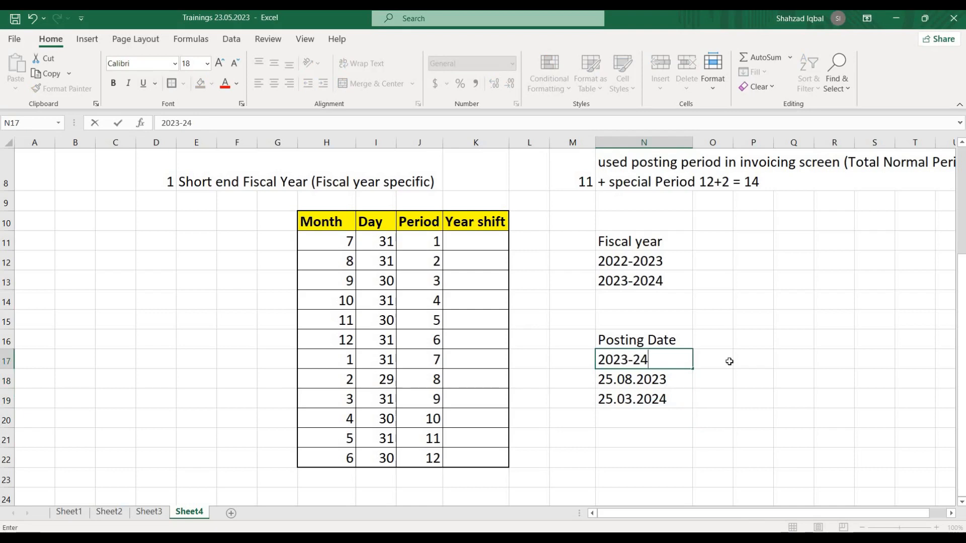
type(" FY")
key("Return")
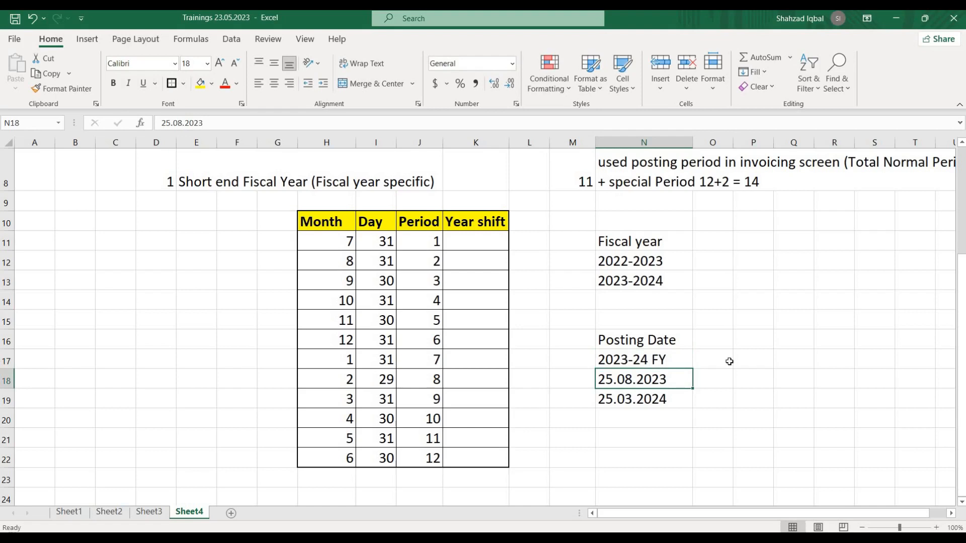
Step: Fill the two posting dates in N18:N19 with a light blue colour
key("shift+Down")
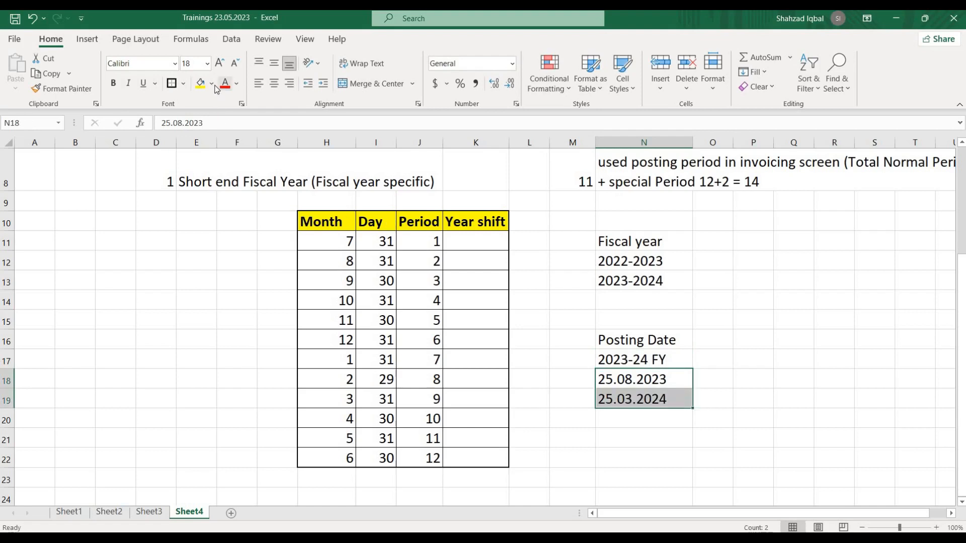
left_click(212, 84)
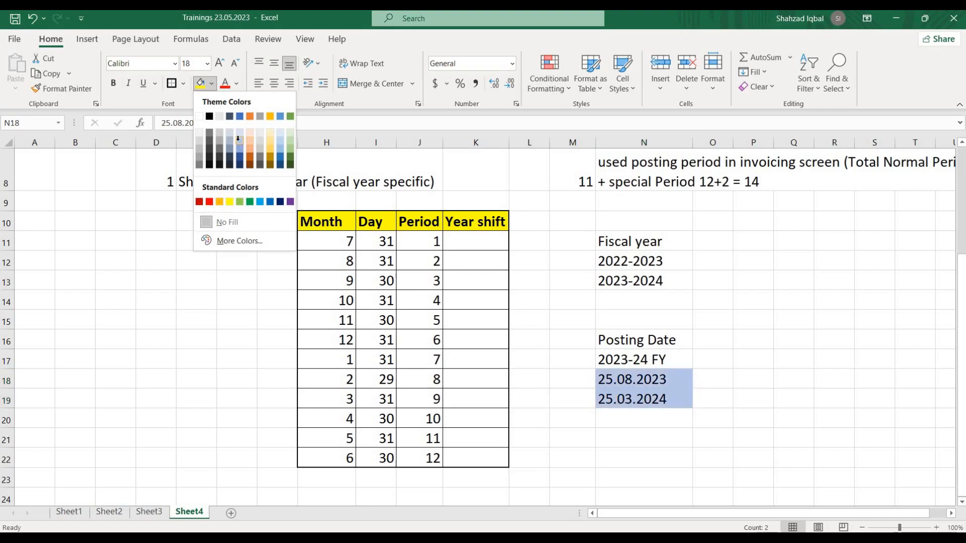
left_click(237, 141)
Step: Add the headings Month in O17 and Year in P17 beside the fiscal year label
left_click(713, 382)
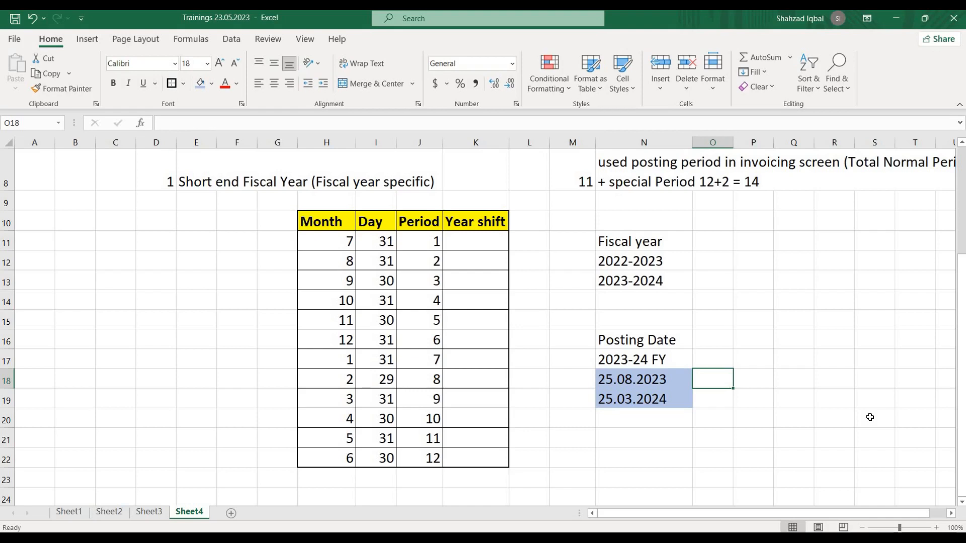
key("Up")
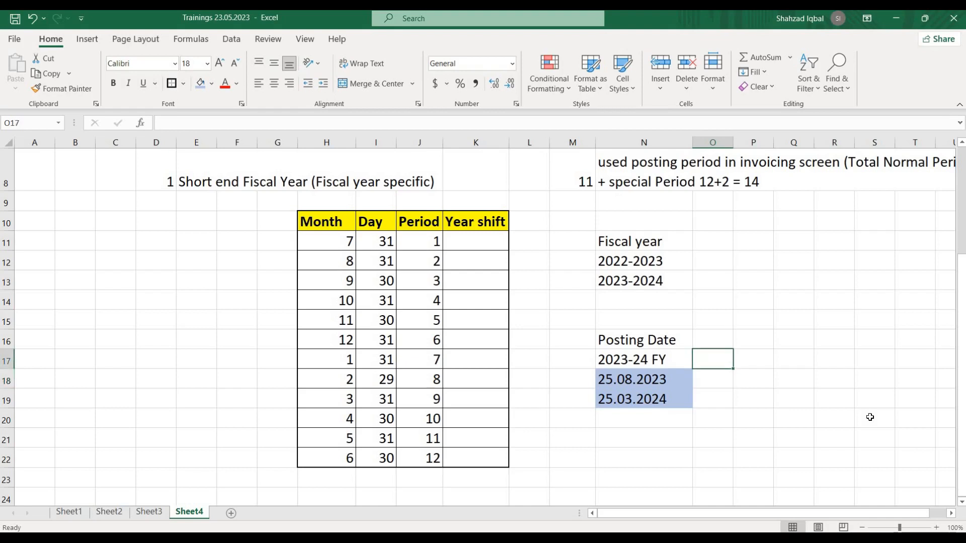
type("Month")
key("Tab")
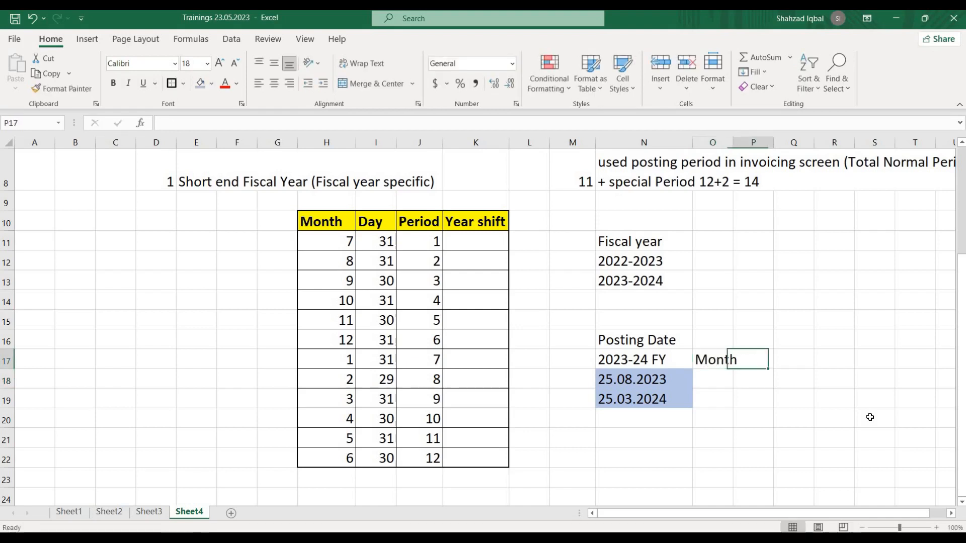
type("Year")
key("Return")
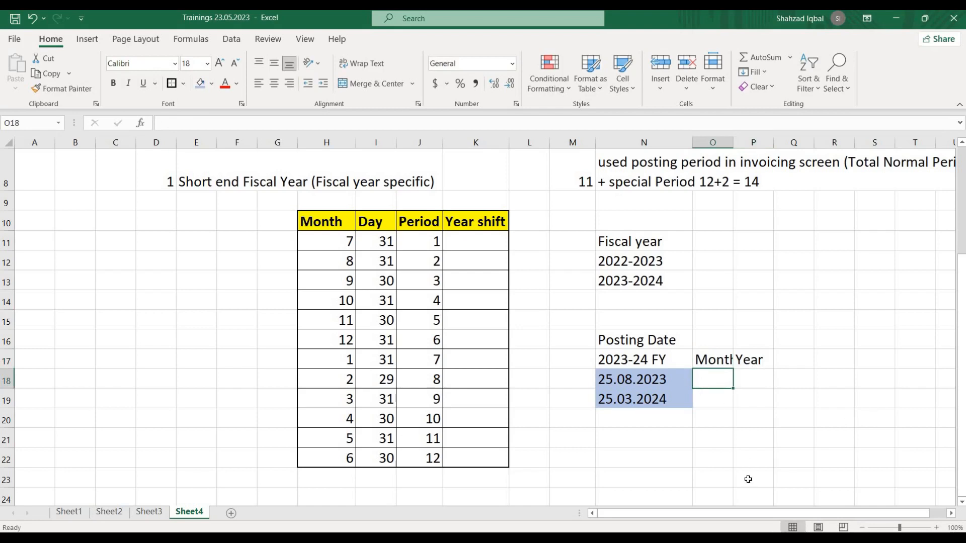
Step: Fill in month 8 and year 2023 for the first posting date, and month 3 and year 2024 for the second
type("8")
key("Tab")
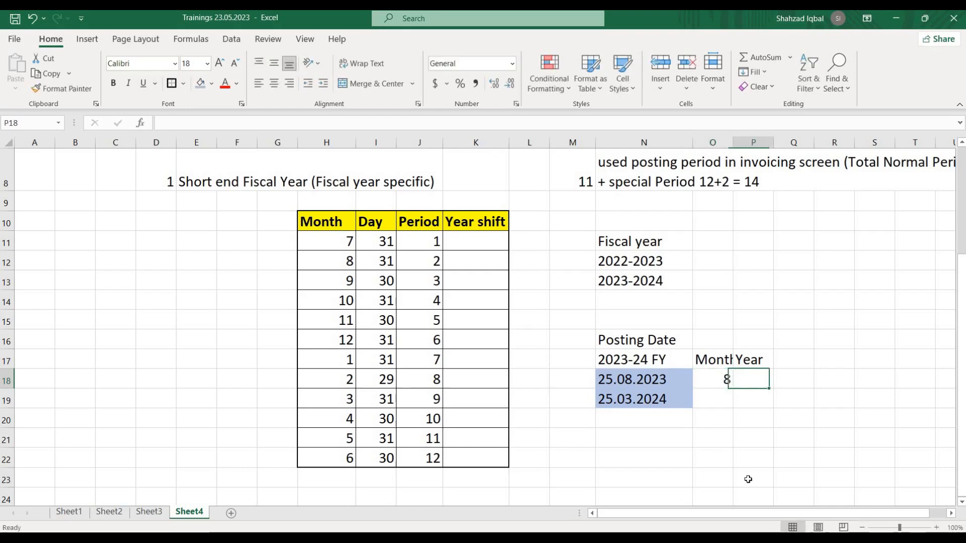
type("2023")
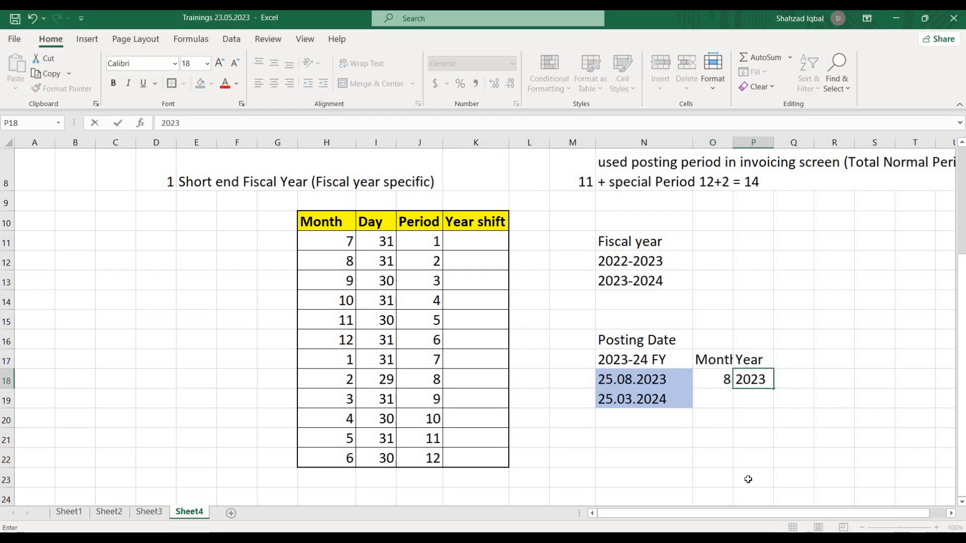
key("Return")
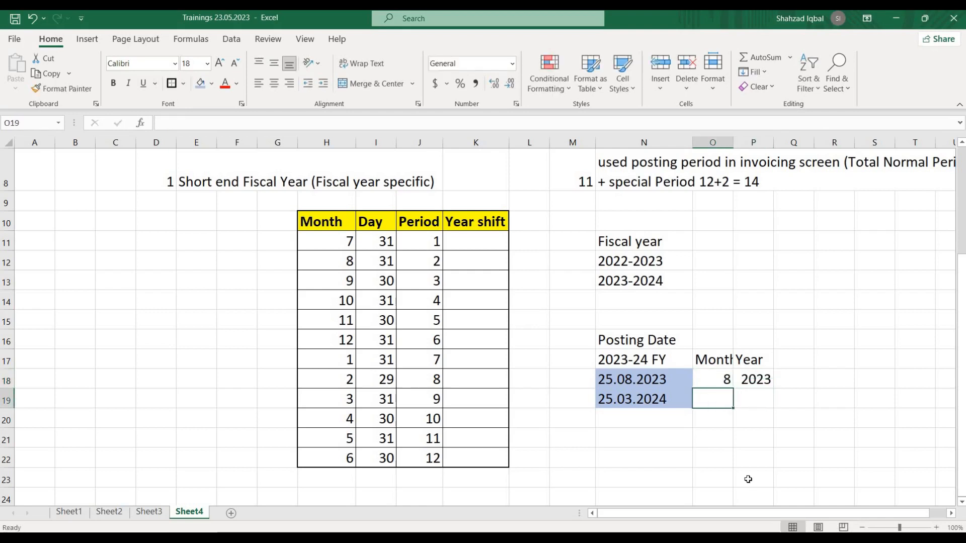
type("3")
key("Tab")
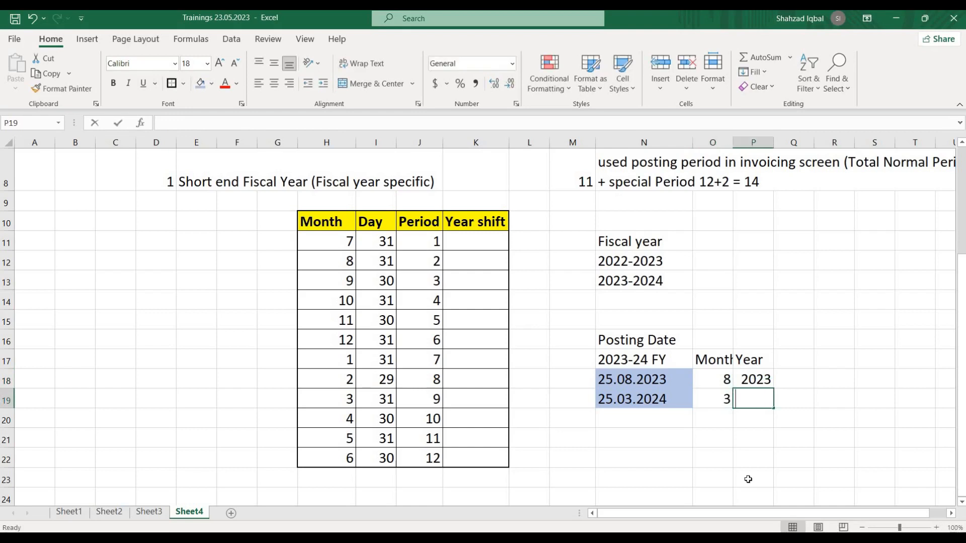
type("2024")
key("Up")
key("Up")
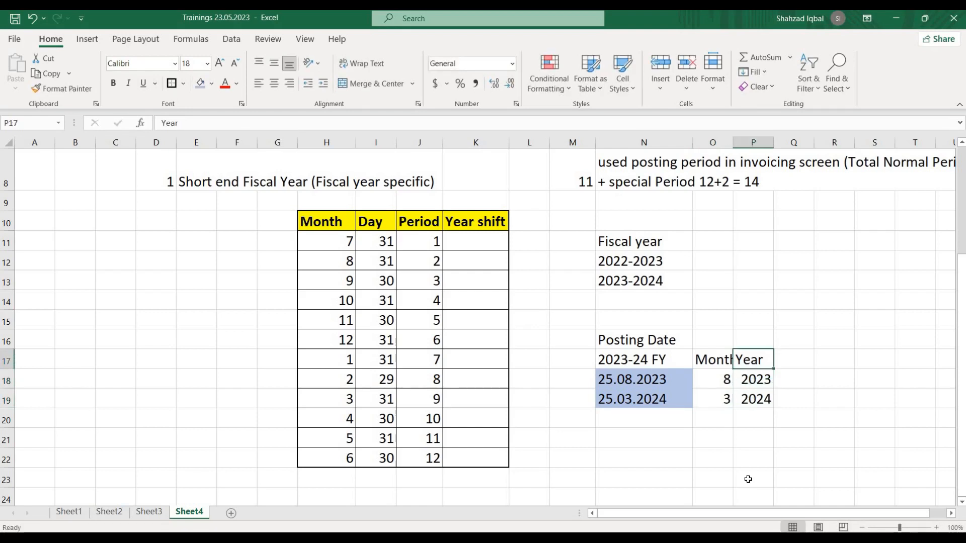
Step: Add the headings Option1 in Q17 and Option2 in R17 and fit both columns to their contents
key("Right")
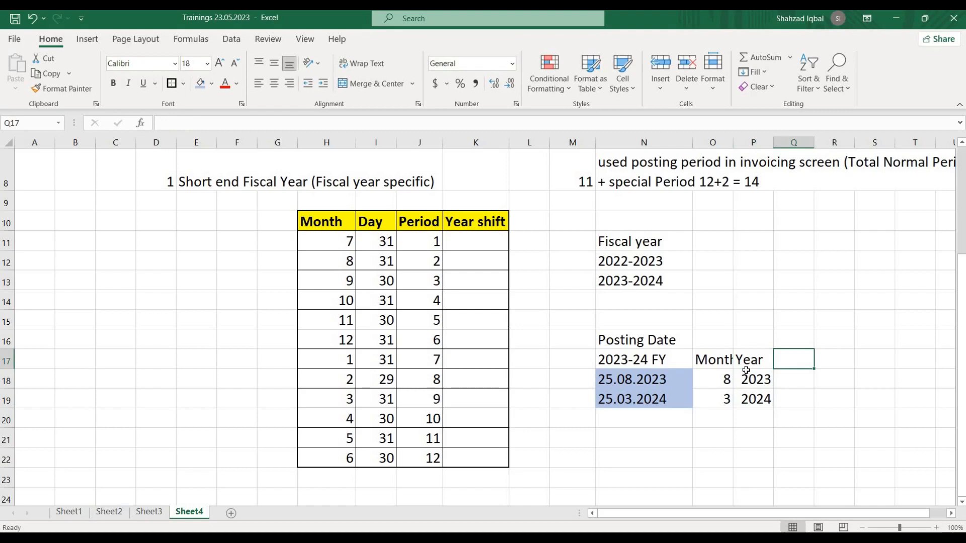
left_click(749, 386)
left_click_drag(749, 387, 758, 398)
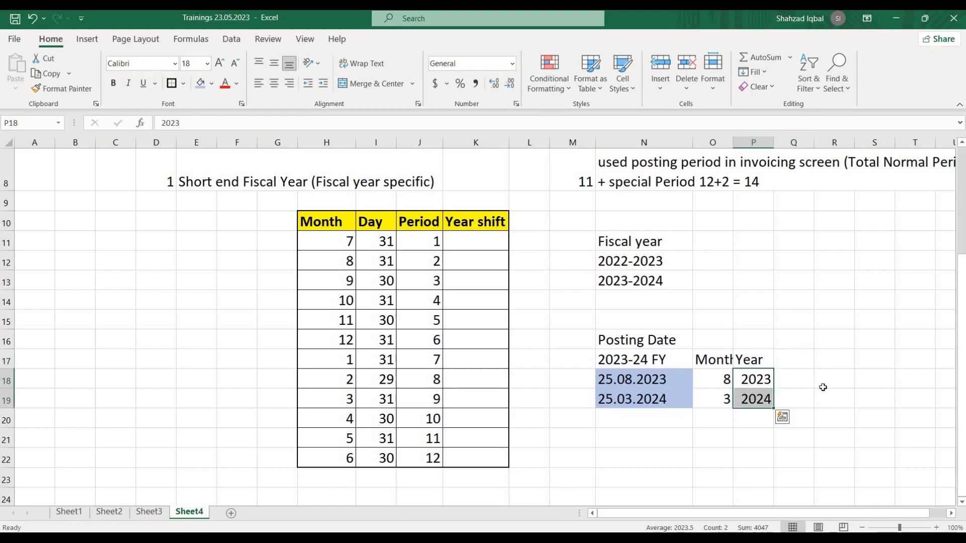
left_click(791, 360)
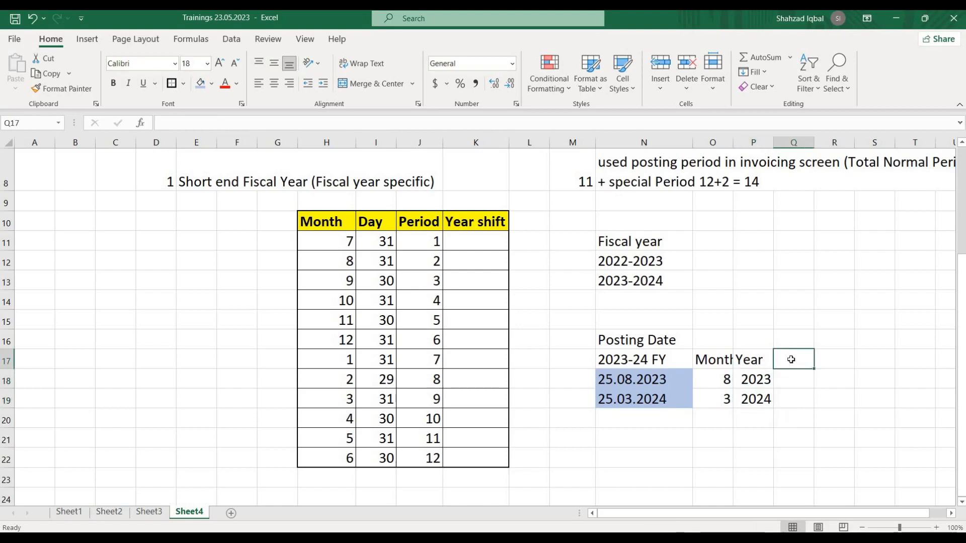
type("Option")
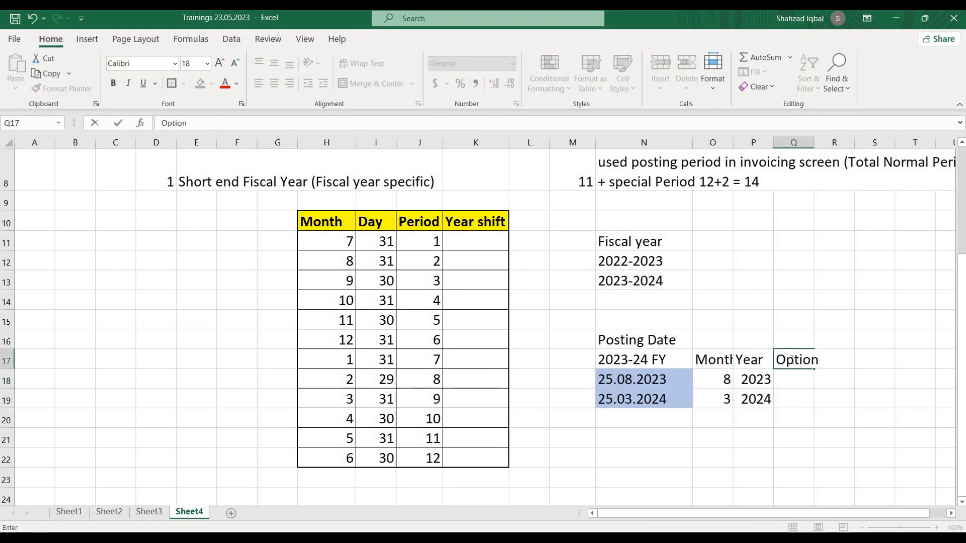
type("1")
key("Tab")
type("Optio")
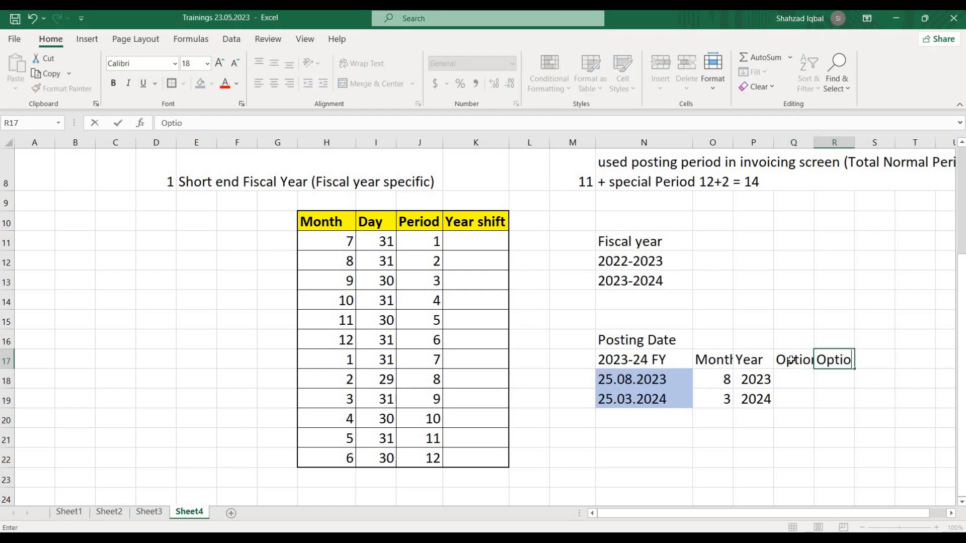
type("n2")
key("Return")
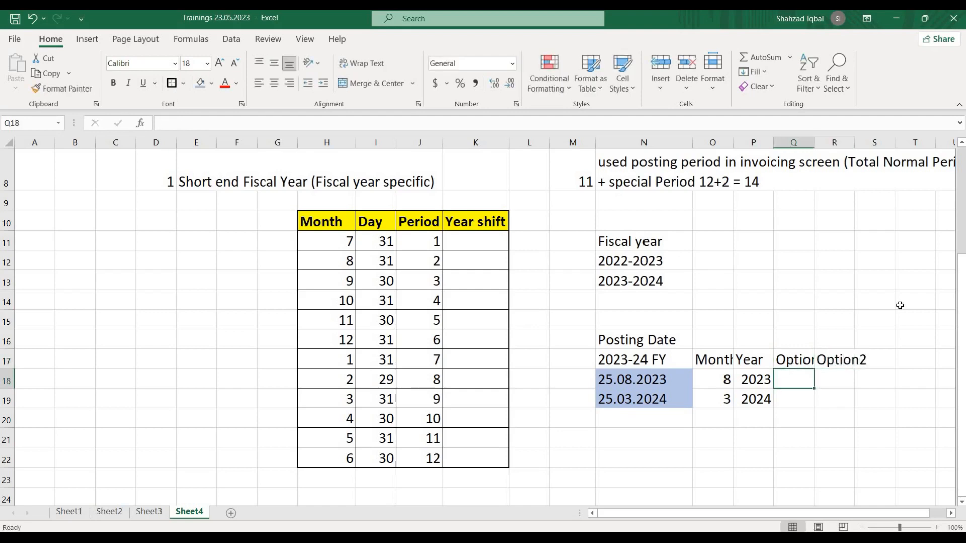
double_click(813, 142)
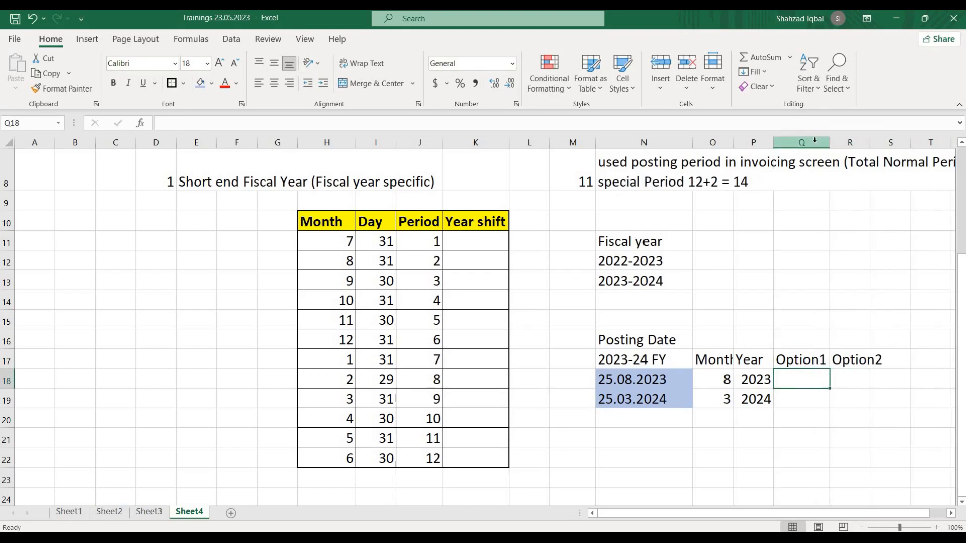
double_click(868, 142)
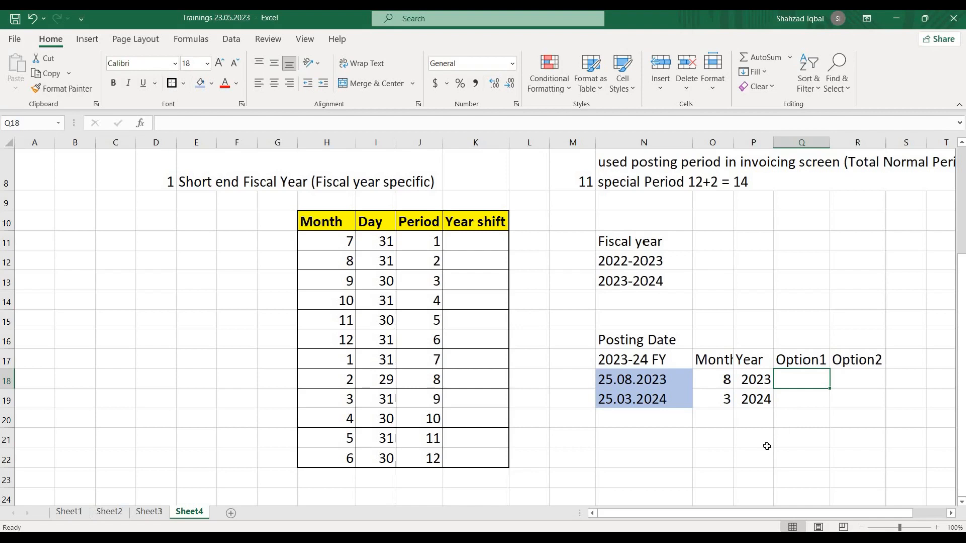
Step: Enter the year shift calculation 2023+1=2024 as text in Q18 under Option1
type("Y")
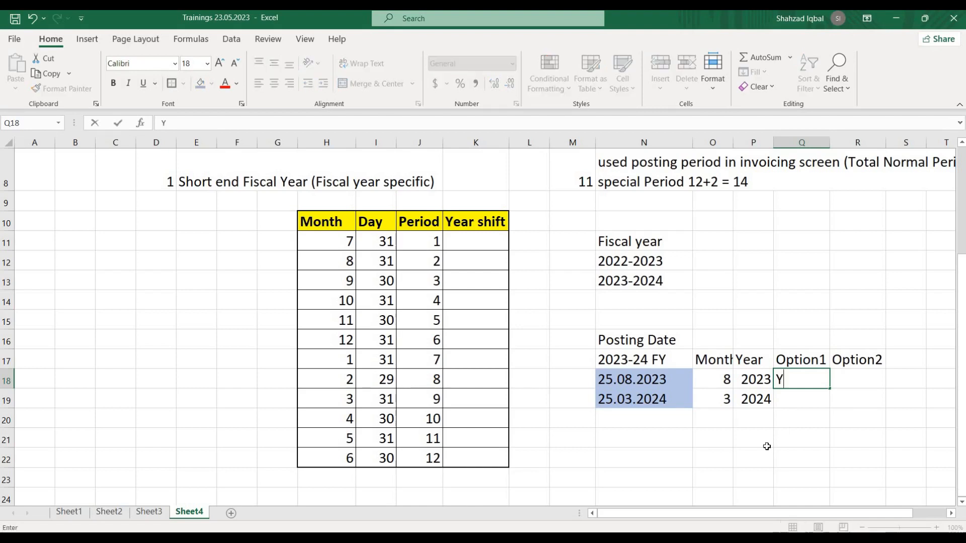
type("ea")
key("BackSpace")
key("BackSpace")
key("BackSpace")
key("BackSpace")
type(";")
key("BackSpace")
type("'2023")
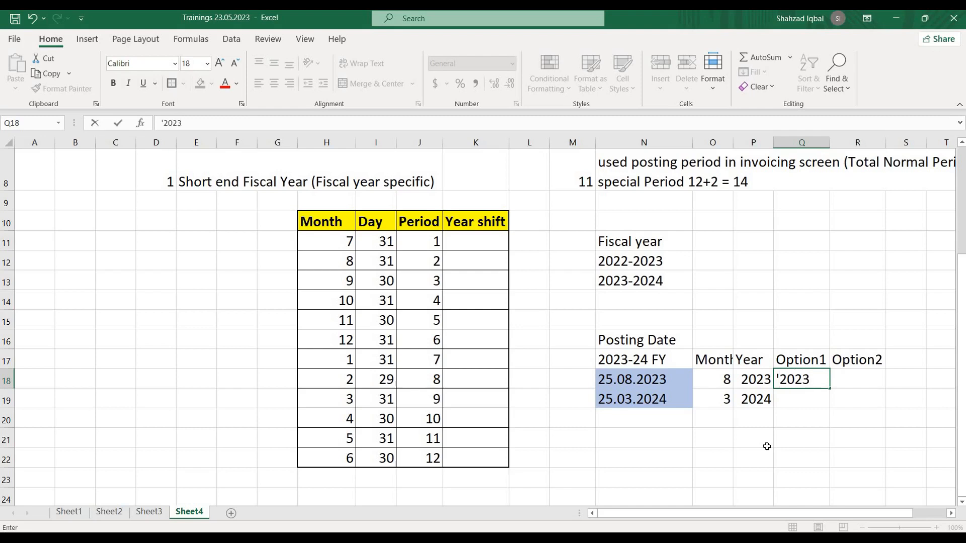
type("+1=2024")
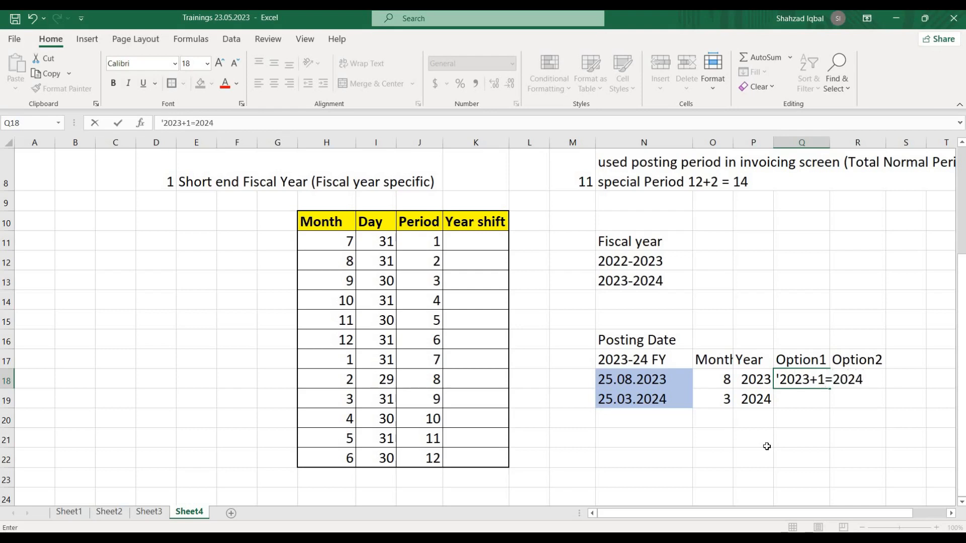
key("Return")
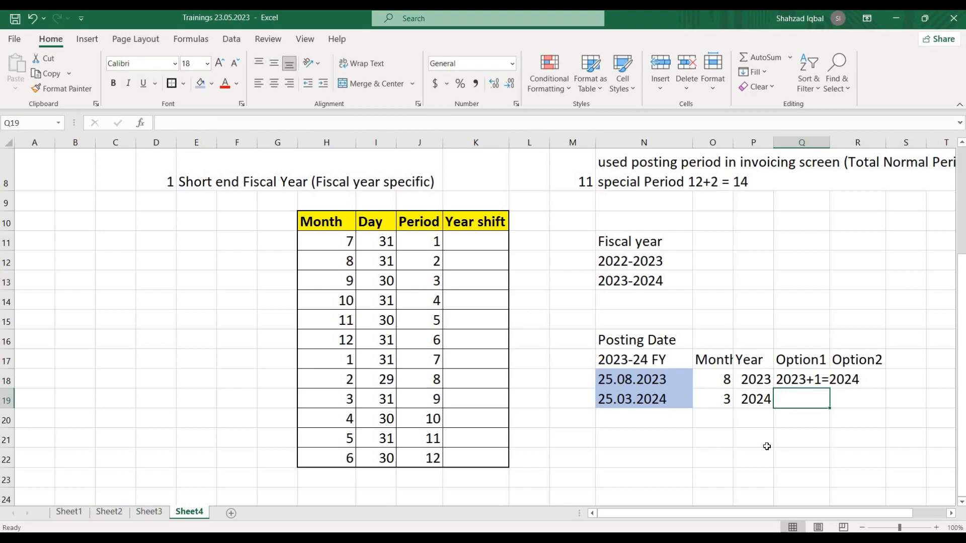
Step: Enter 2024+0=2024 as text in Q19 under Option1 and widen column Q to fit the calculations
type("'2")
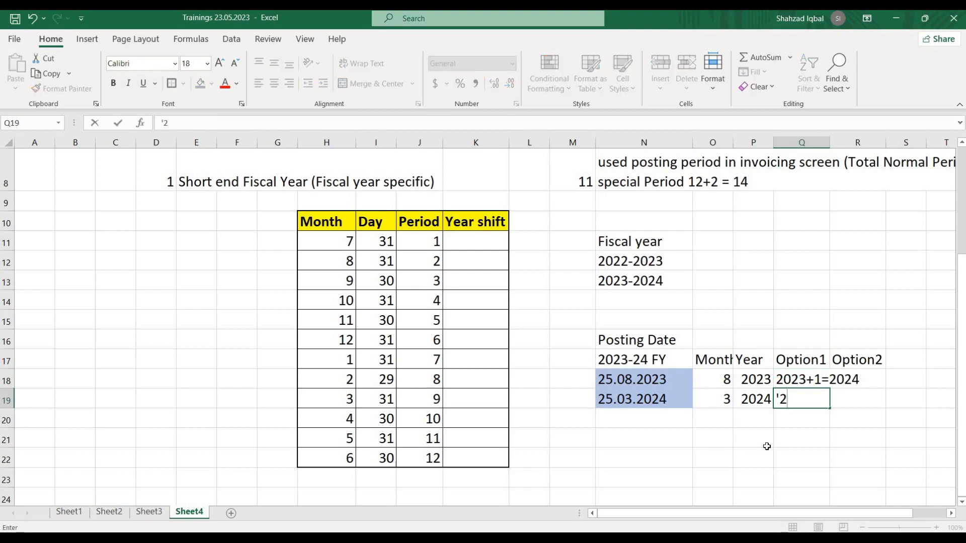
type("023+0=")
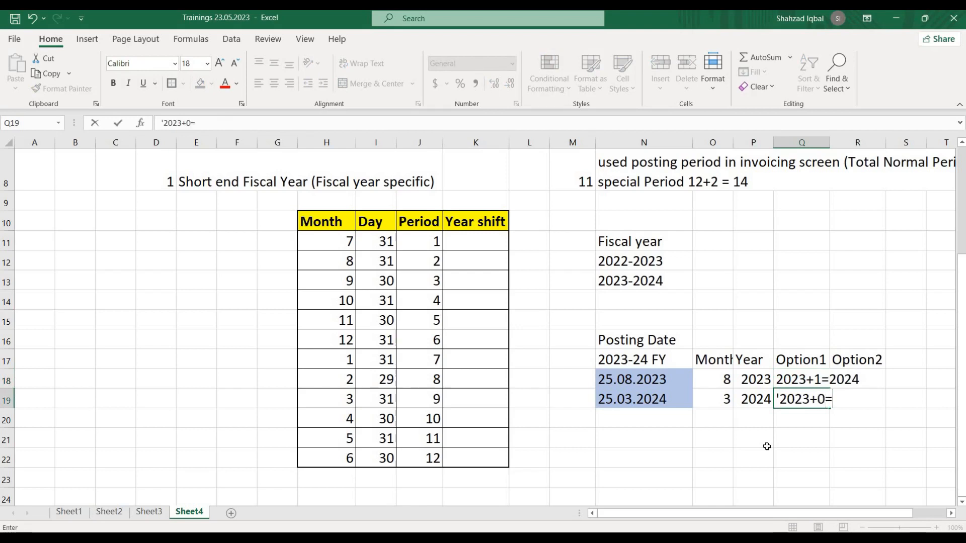
key("BackSpace")
key("BackSpace")
key("BackSpace")
key("BackSpace")
type("4+0=2024")
key("Return")
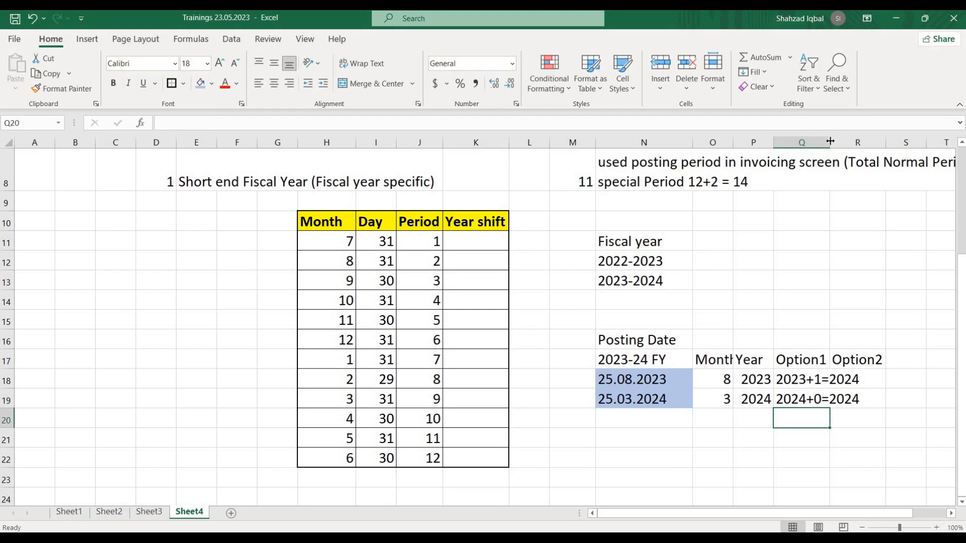
left_click_drag(829, 139, 871, 142)
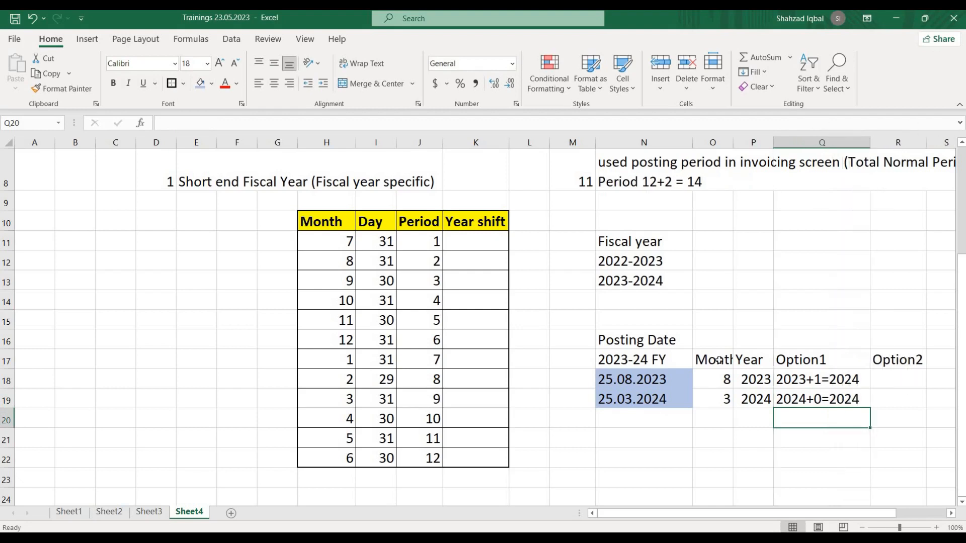
left_click(807, 400)
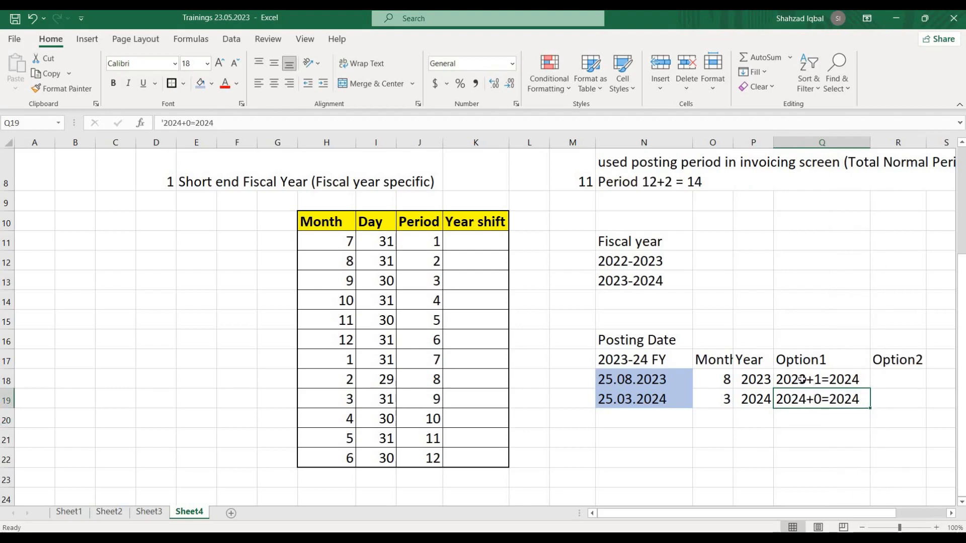
left_click(750, 379)
left_click_drag(816, 380, 833, 400)
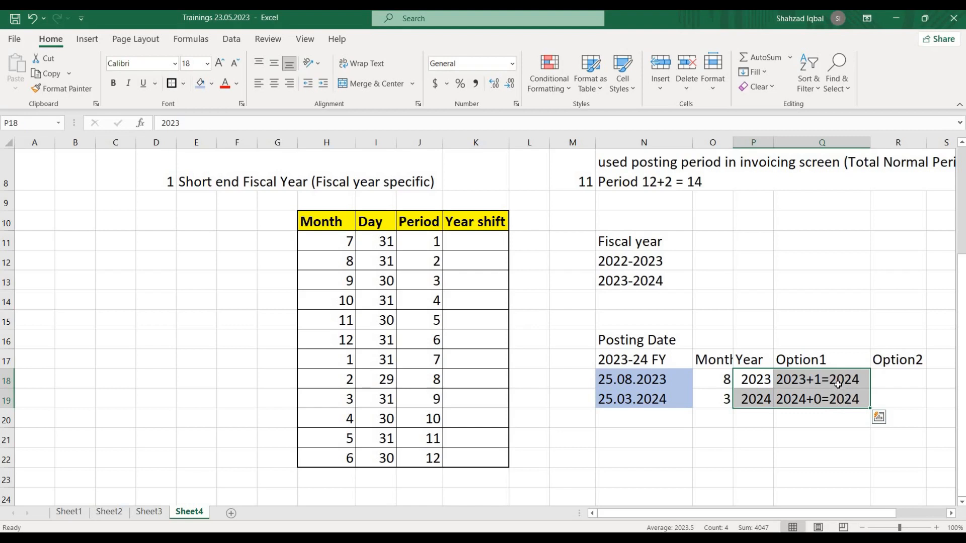
Step: Enter the year shift calculation 2023+0=2023 as text in R18 under Option2
left_click(884, 377)
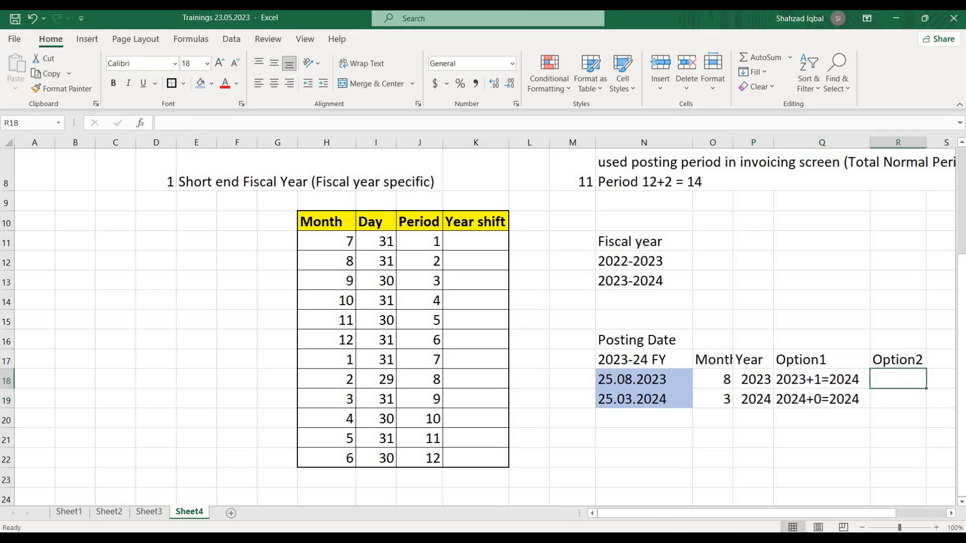
type("=")
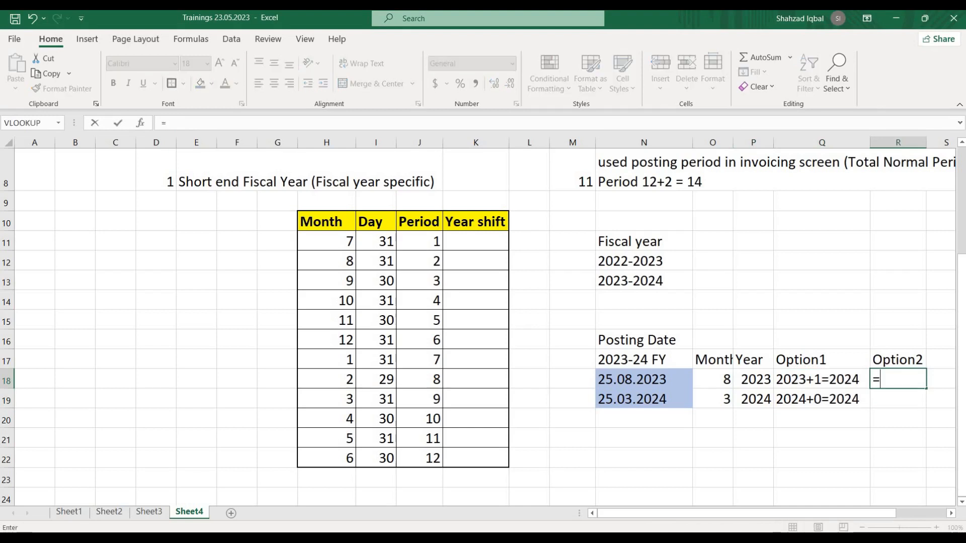
key("BackSpace")
type("'")
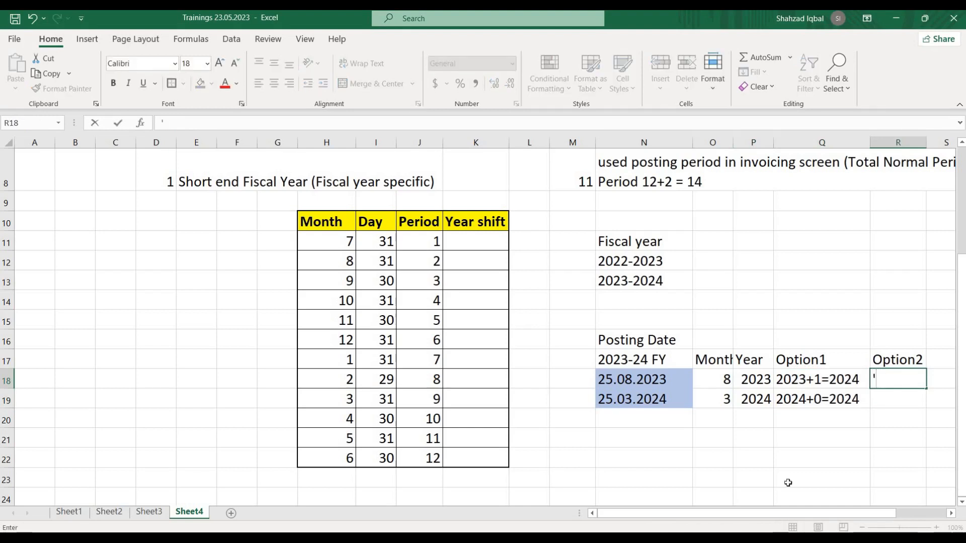
left_click(751, 379)
left_click(893, 383)
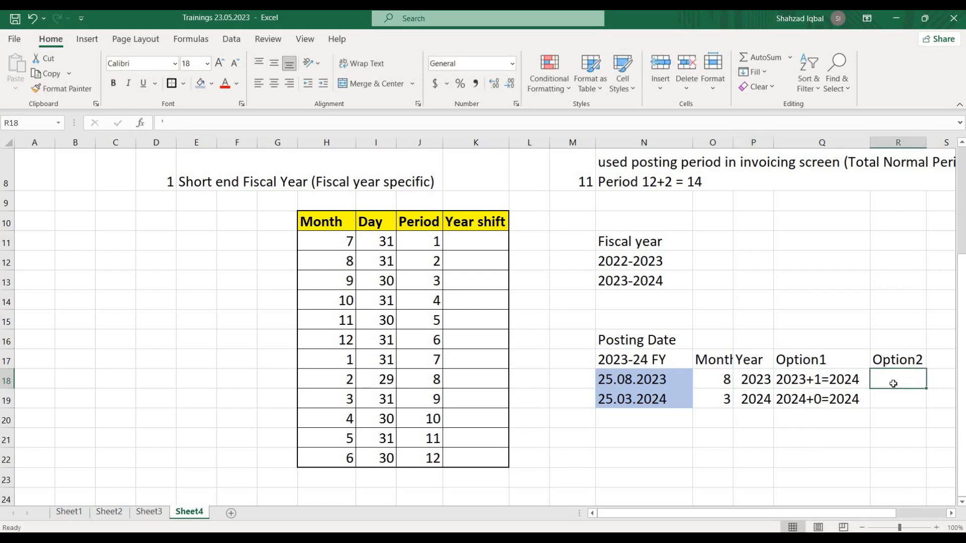
type("'")
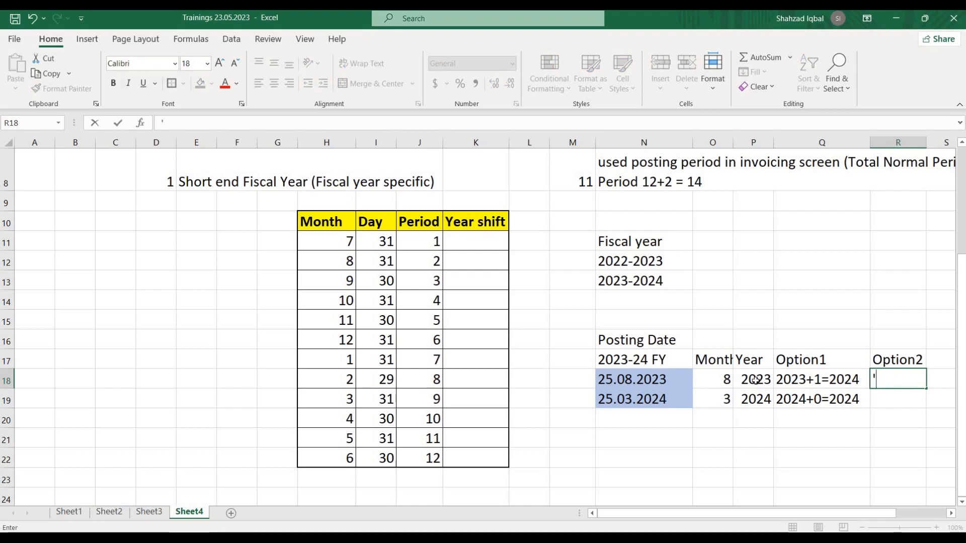
type("2023+0=")
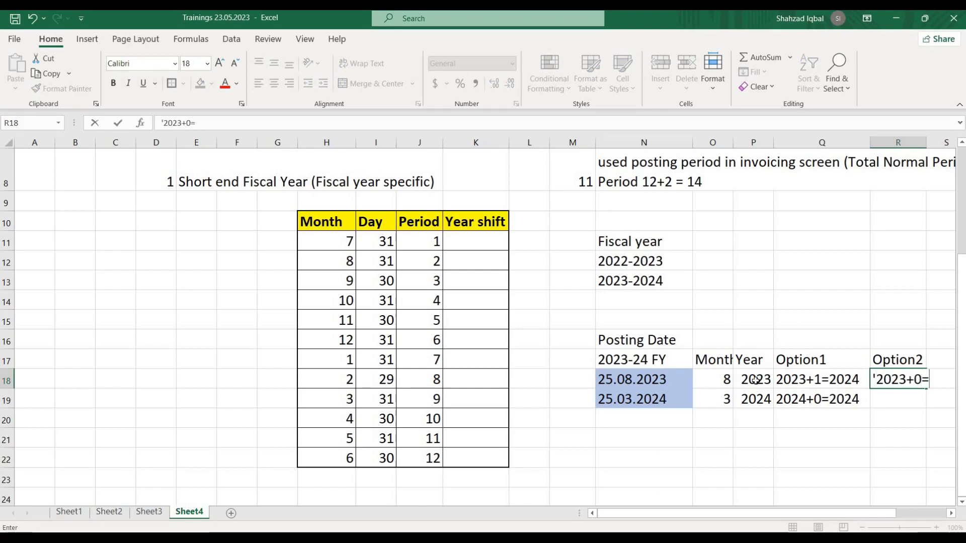
type("2023")
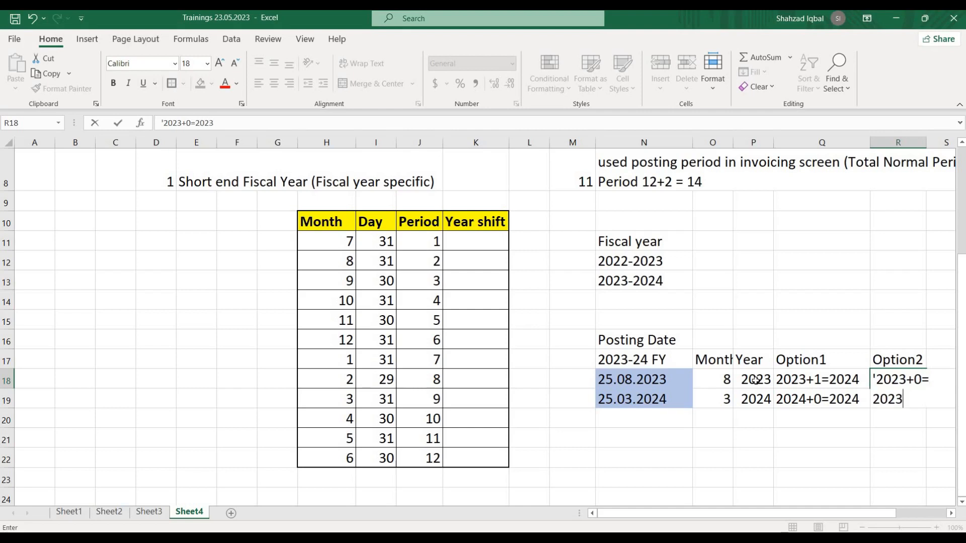
key("Return")
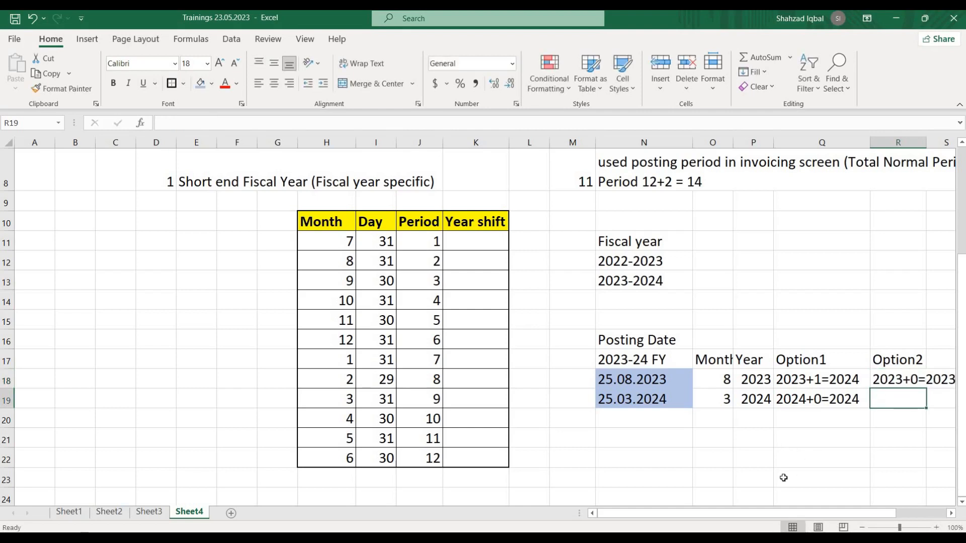
Step: Start a text entry in R19 under Option2 for the 25.03.2024 posting date
type("=")
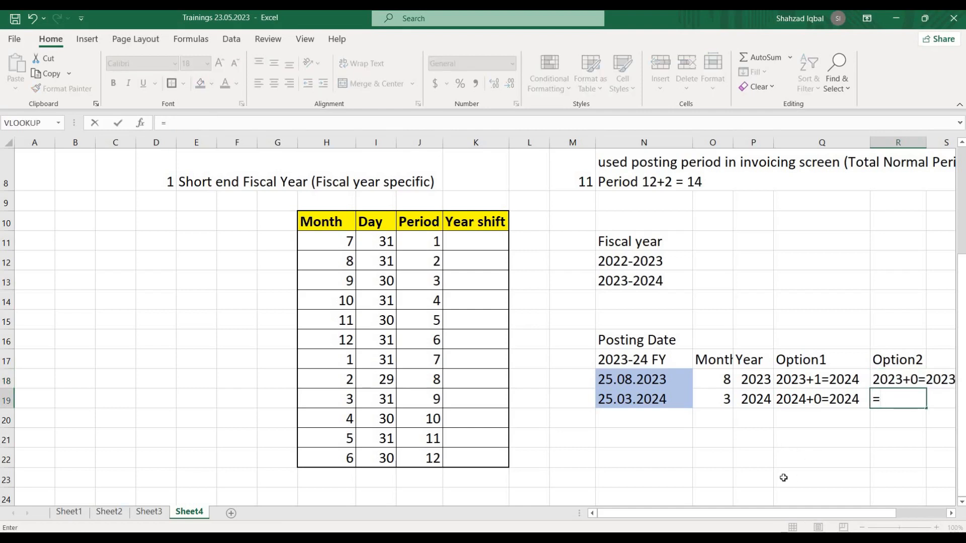
key("BackSpace")
type("'")
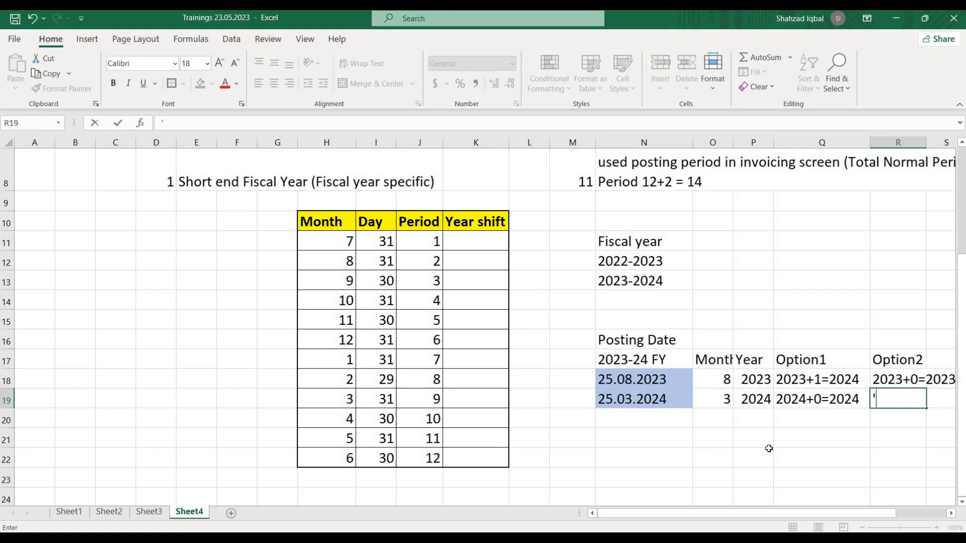
Step: Complete the text entry 2024-1=2023 under Option2 for the 25.03.2024 posting date in cell R19
type("2024-1")
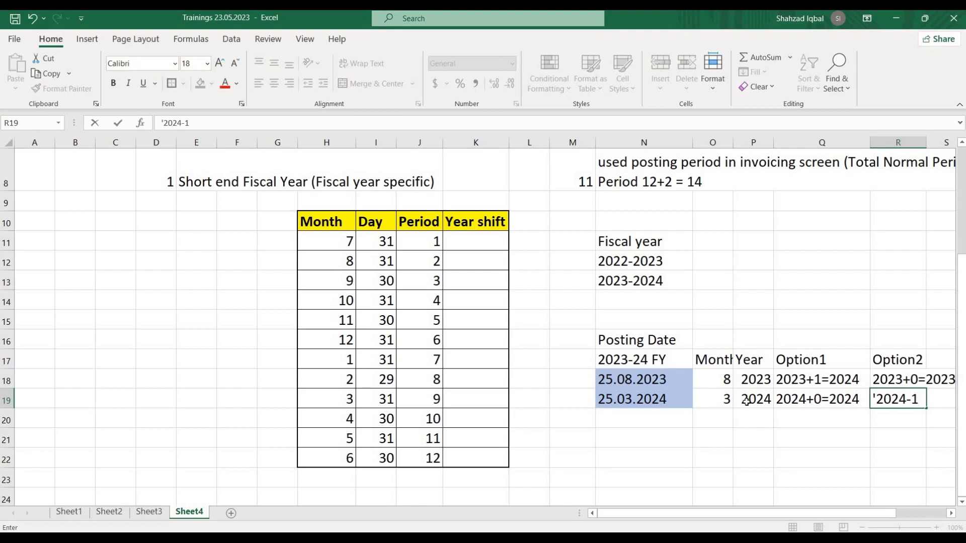
type("=2023")
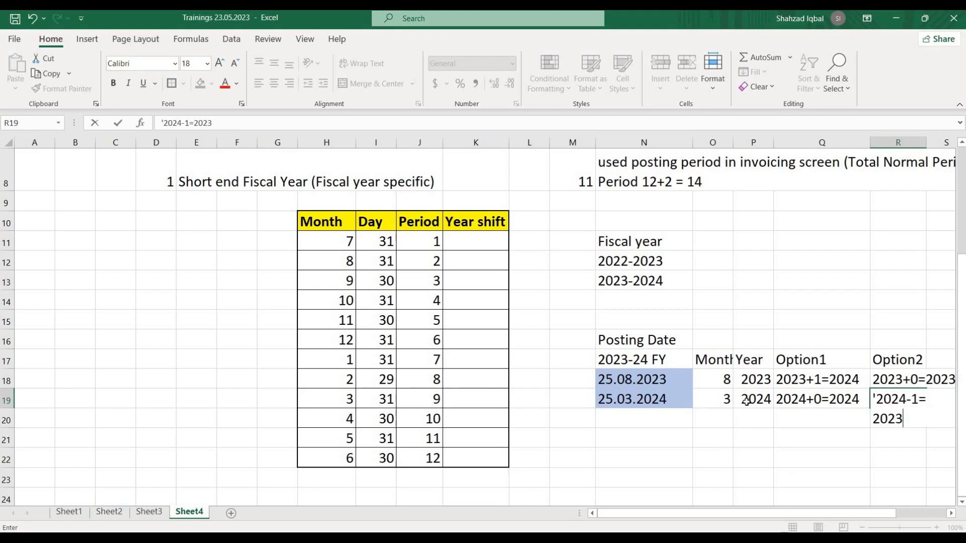
key("Return")
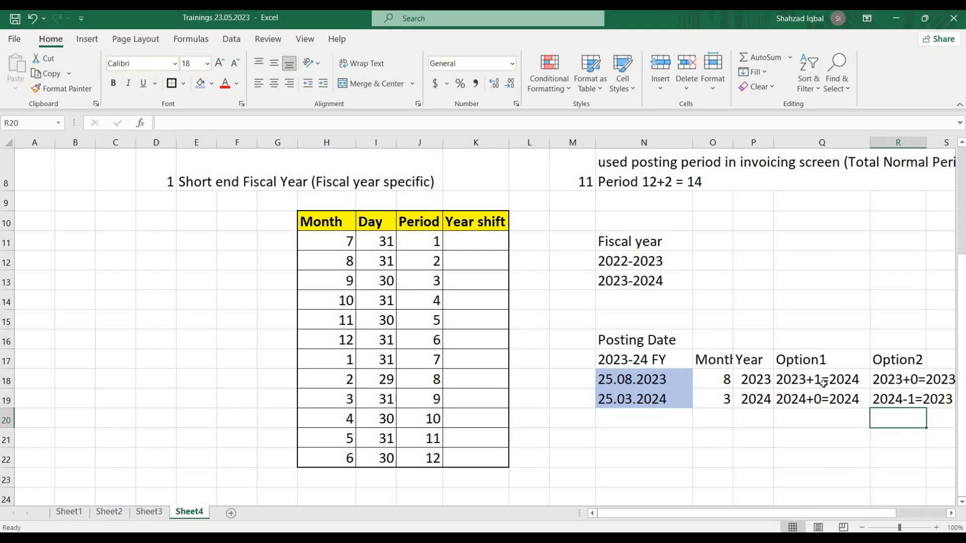
Step: Change the Option2 entry for the 25.08.2023 posting date in cell R18 to read 2023-0=2023
left_click_drag(780, 376, 816, 405)
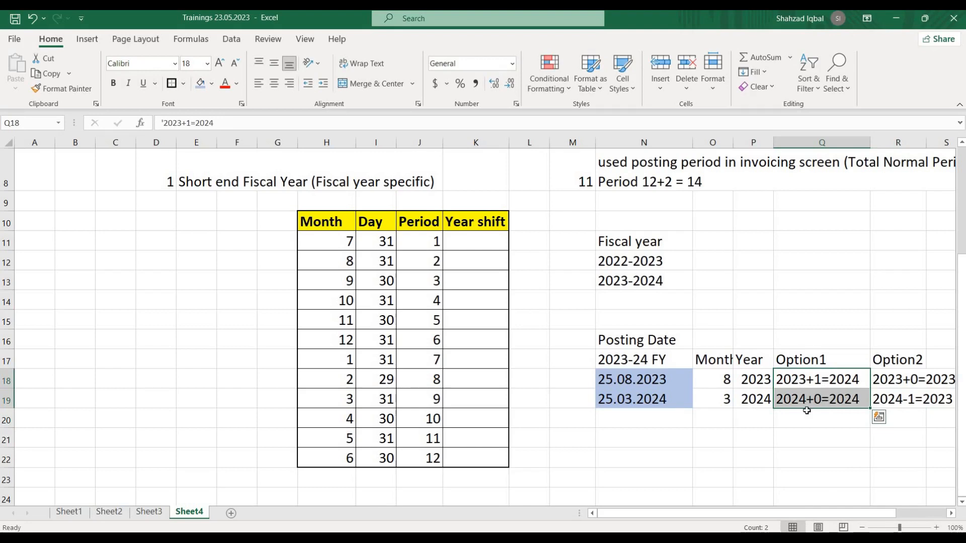
left_click(888, 382)
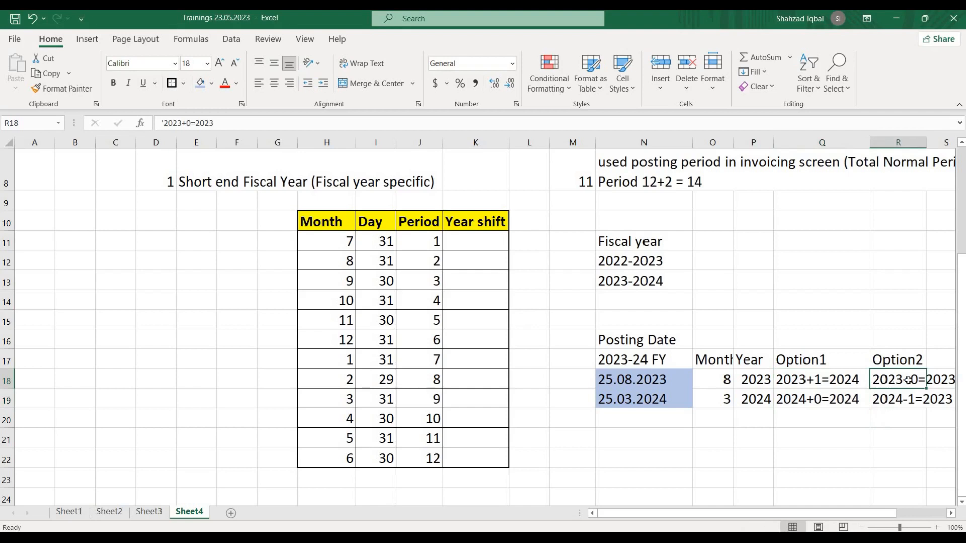
double_click(908, 381)
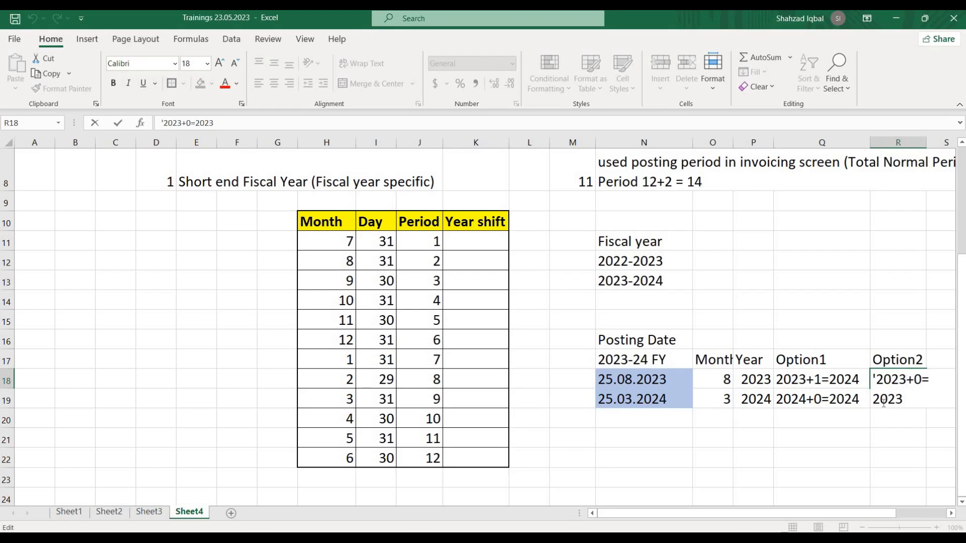
key("Escape")
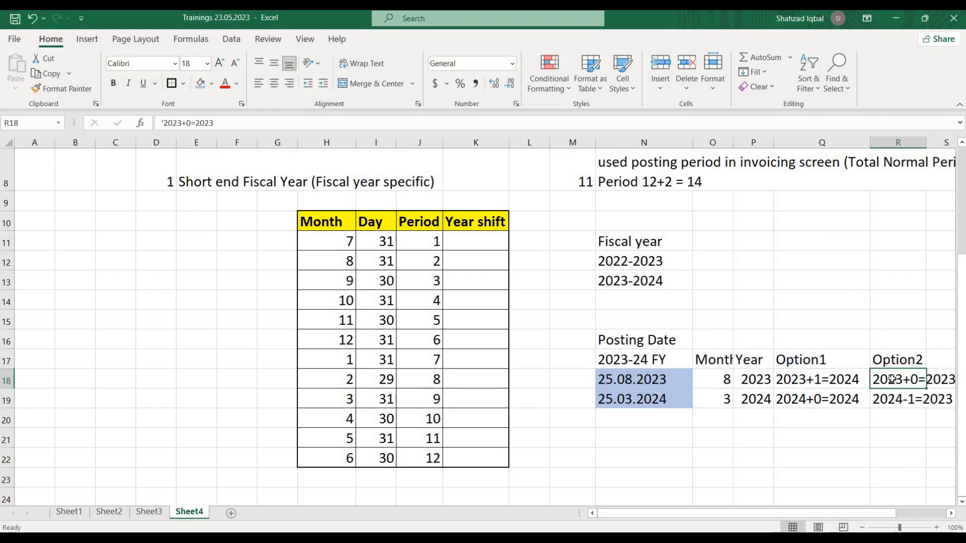
double_click(907, 378)
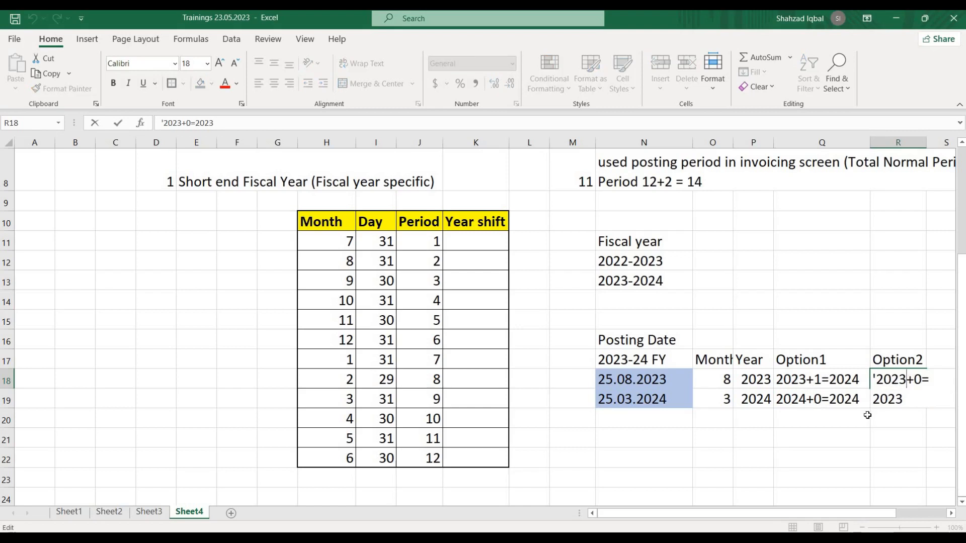
key("Delete")
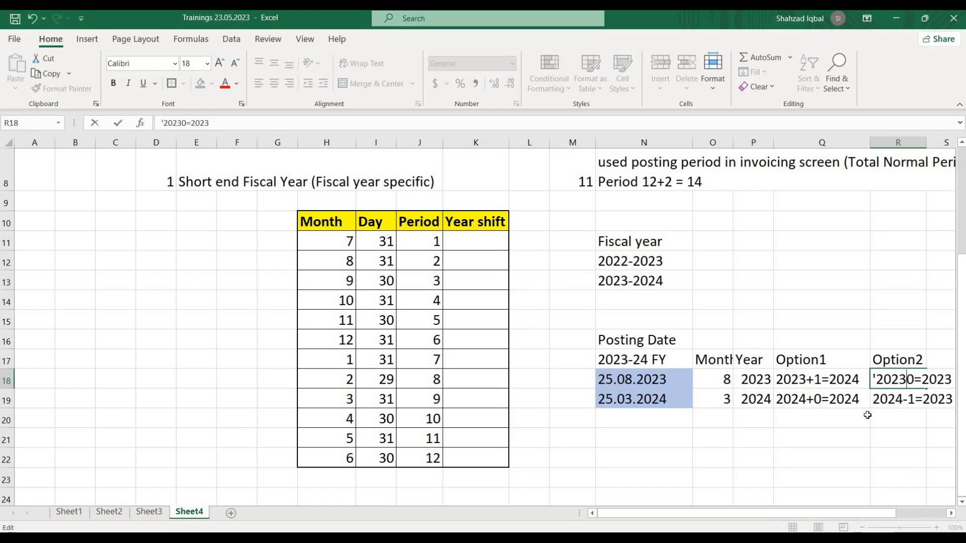
type("-")
key("Return")
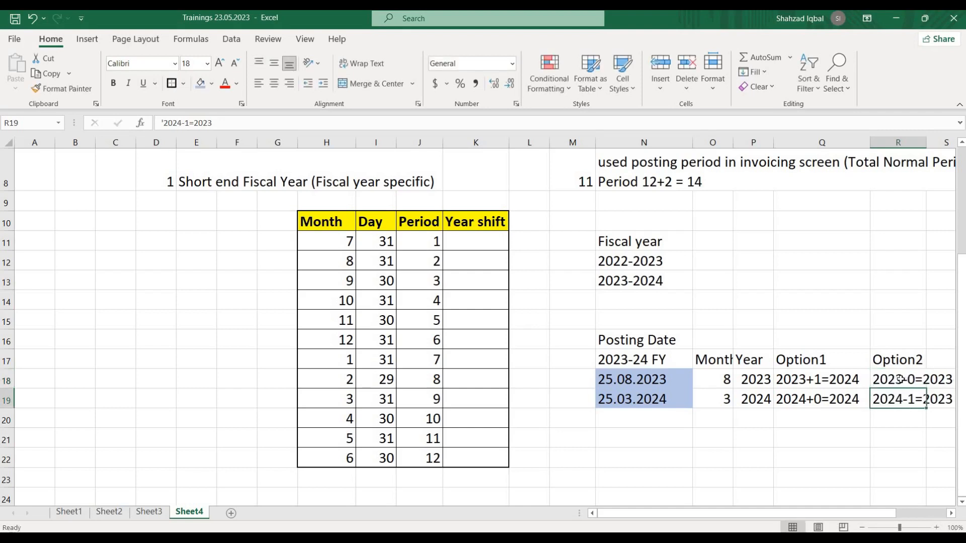
Step: Compare the Option1 and Option2 year calculations for the 25.08.2023 and 25.03.2024 posting dates
left_click_drag(806, 377, 811, 391)
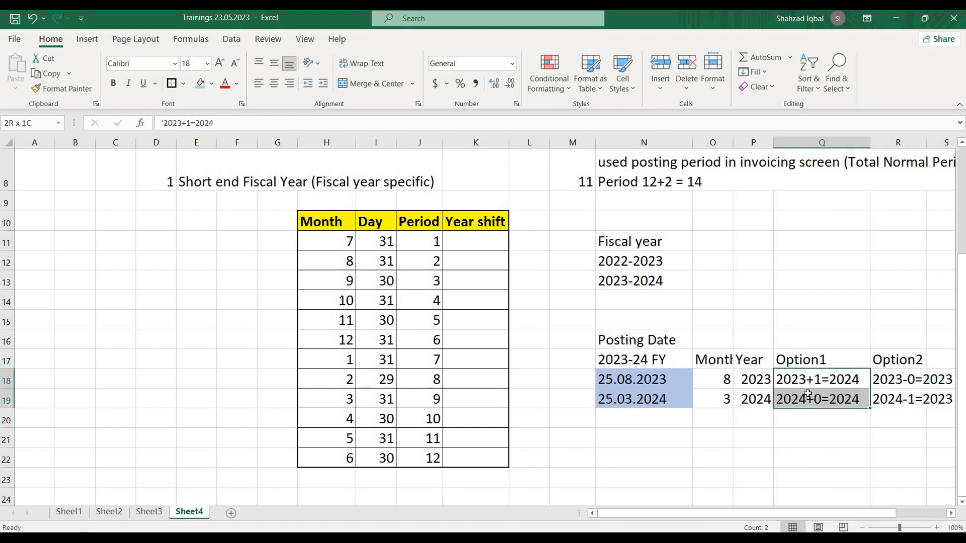
left_click(905, 378)
left_click_drag(909, 399, 936, 403)
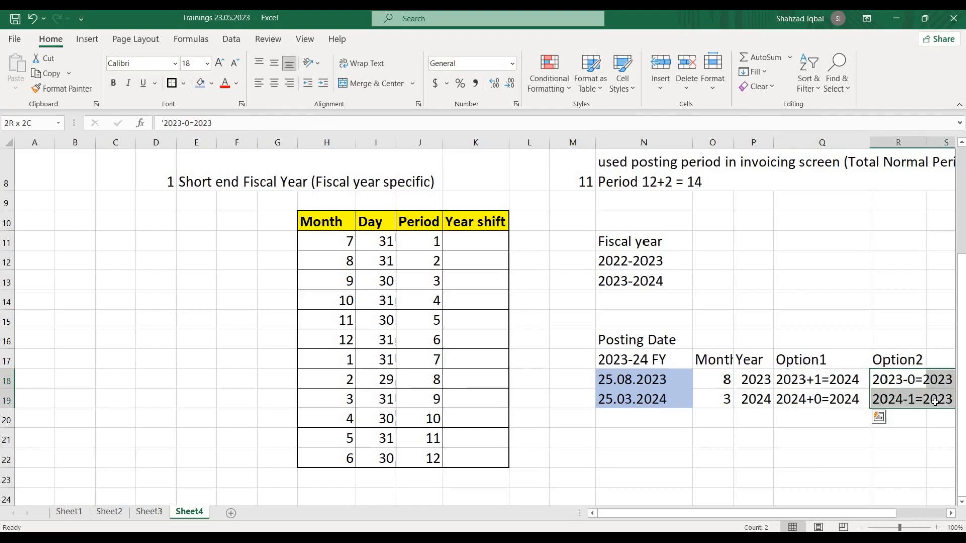
left_click(771, 381)
left_click_drag(802, 383, 814, 396)
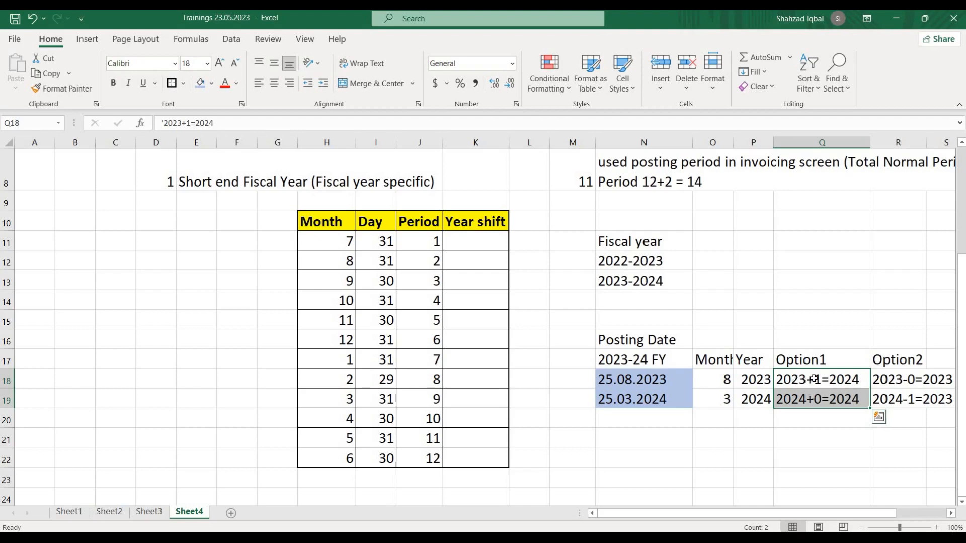
left_click(814, 379)
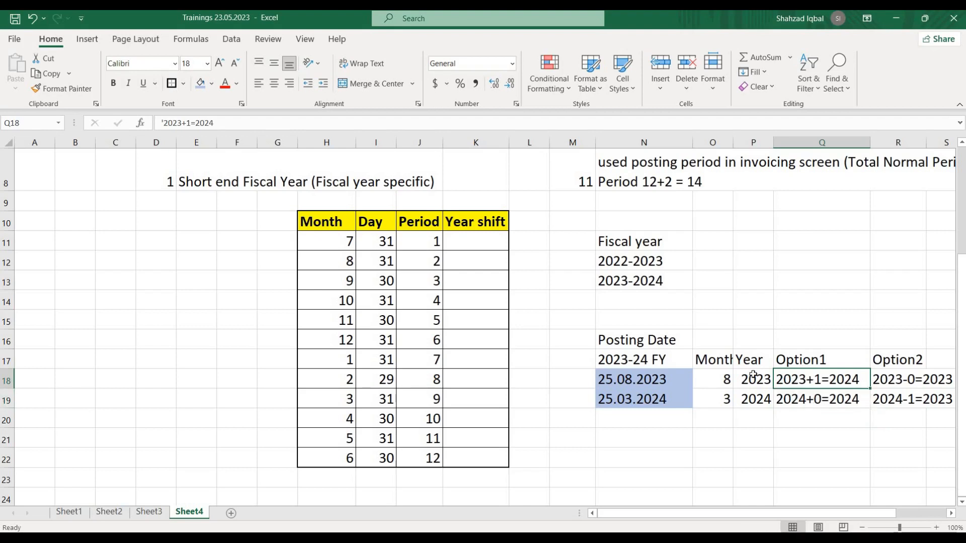
left_click(622, 379)
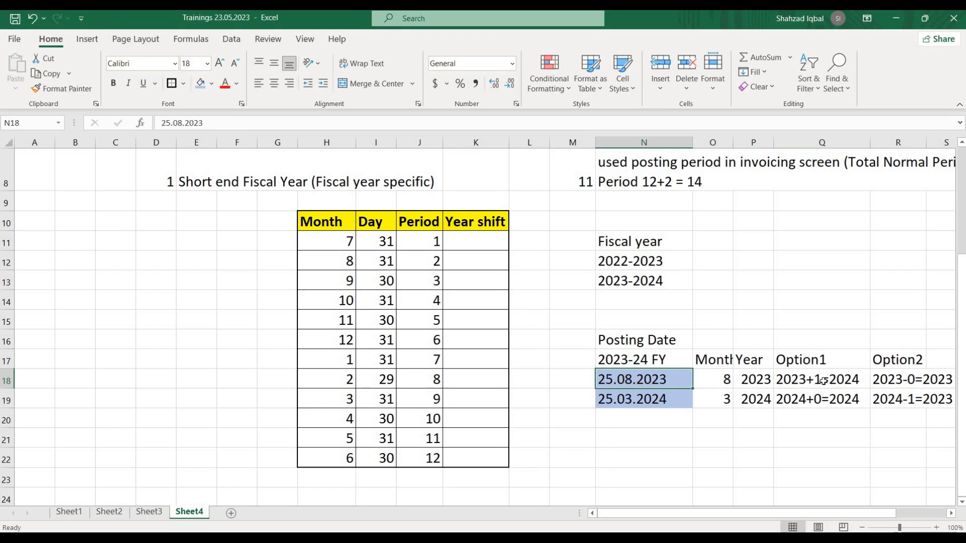
left_click(855, 379, "ctrl")
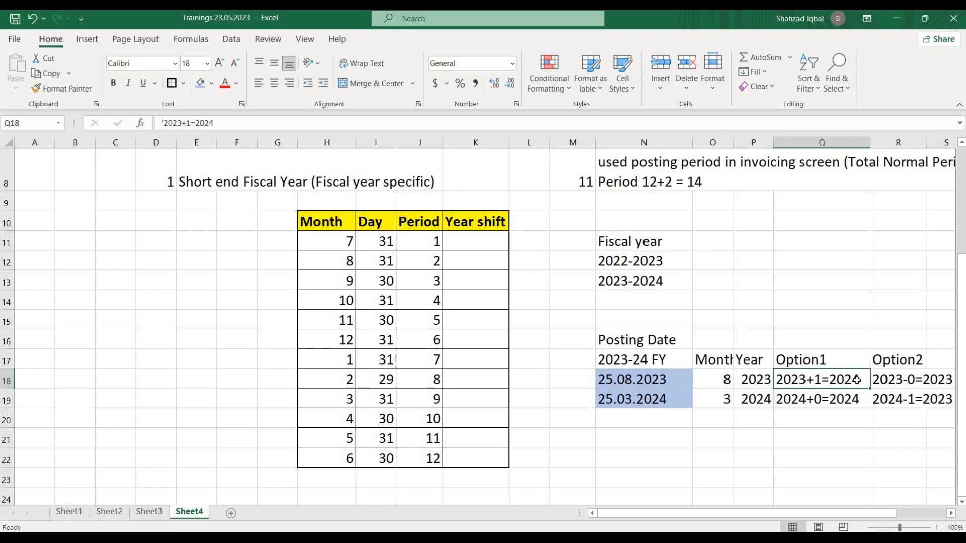
left_click(827, 400)
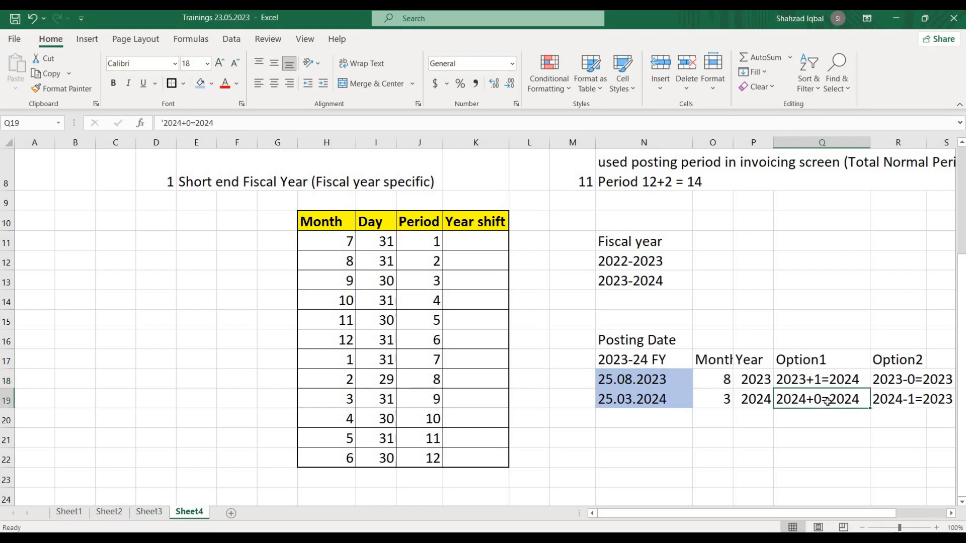
left_click(892, 378)
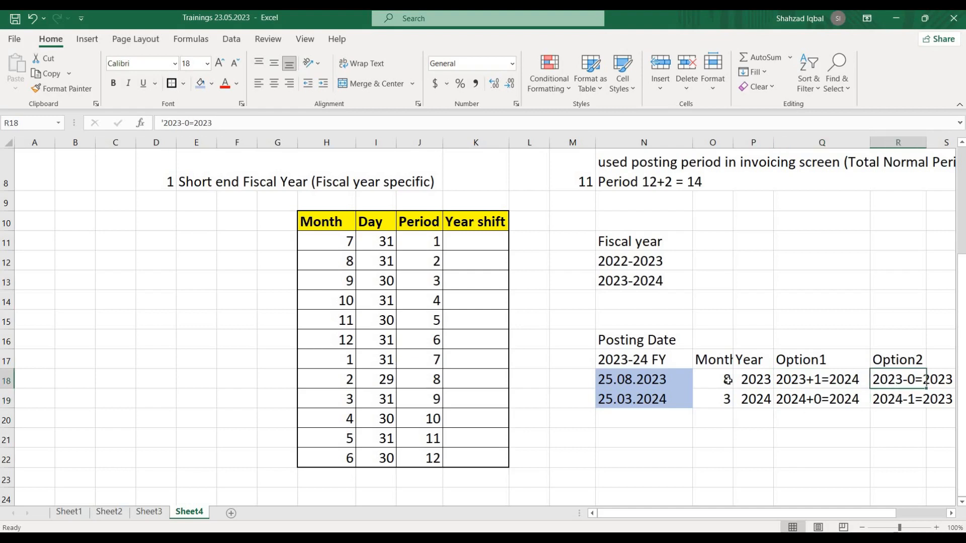
left_click(606, 377)
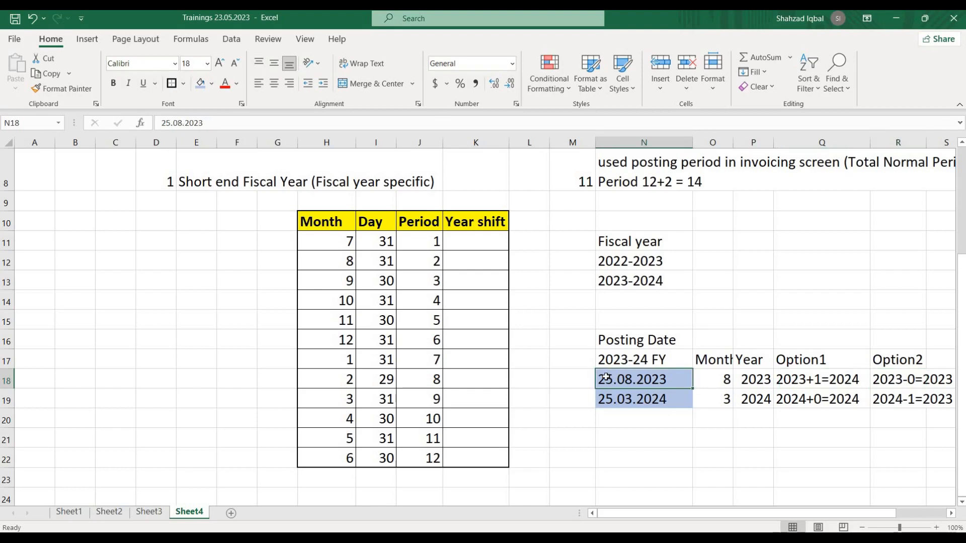
left_click(932, 375, "ctrl")
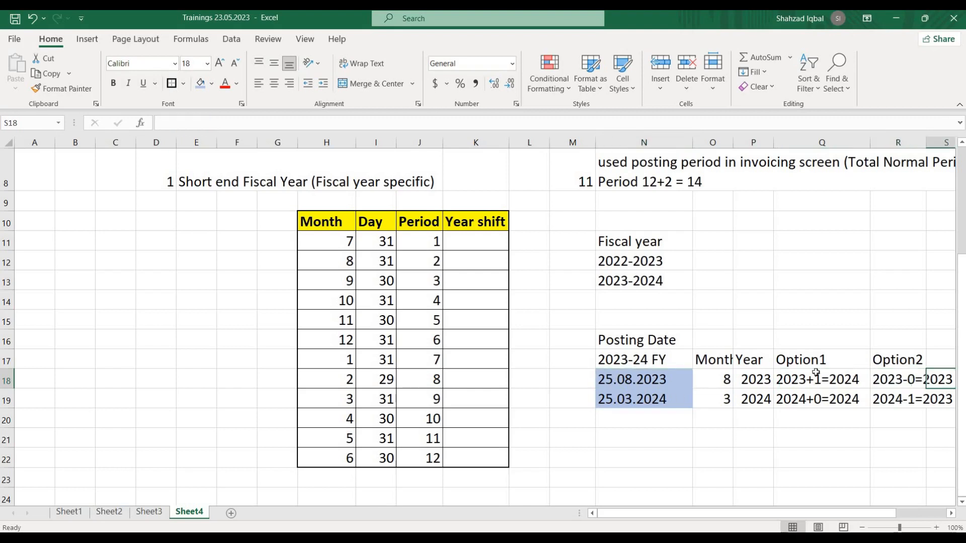
left_click(620, 399)
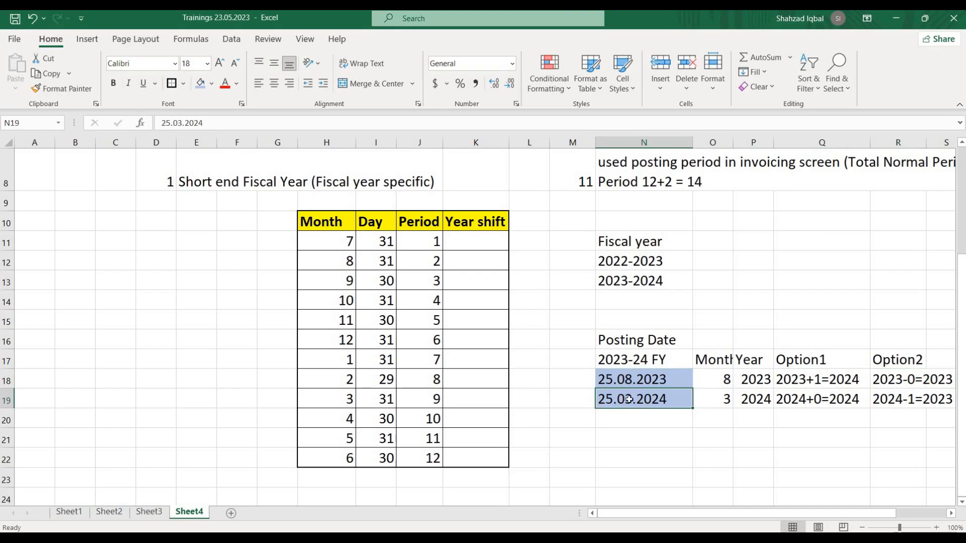
left_click(937, 401, "ctrl")
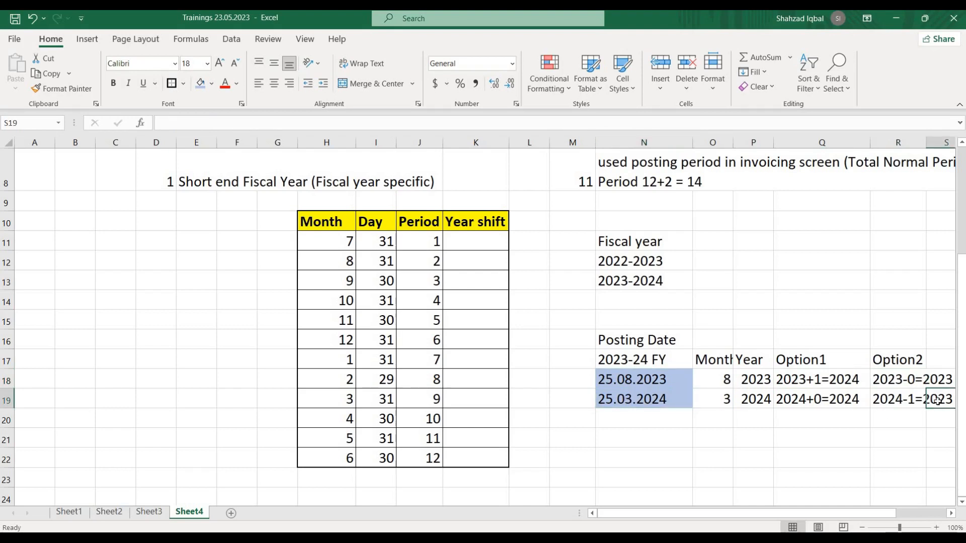
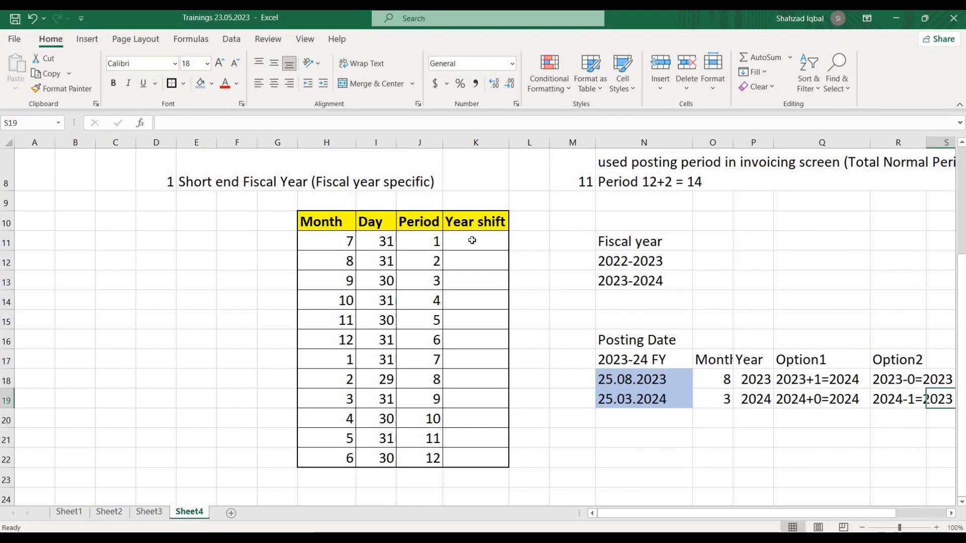
Step: Copy the Year shift header from K10 into the adjacent cell L10
left_click(461, 222)
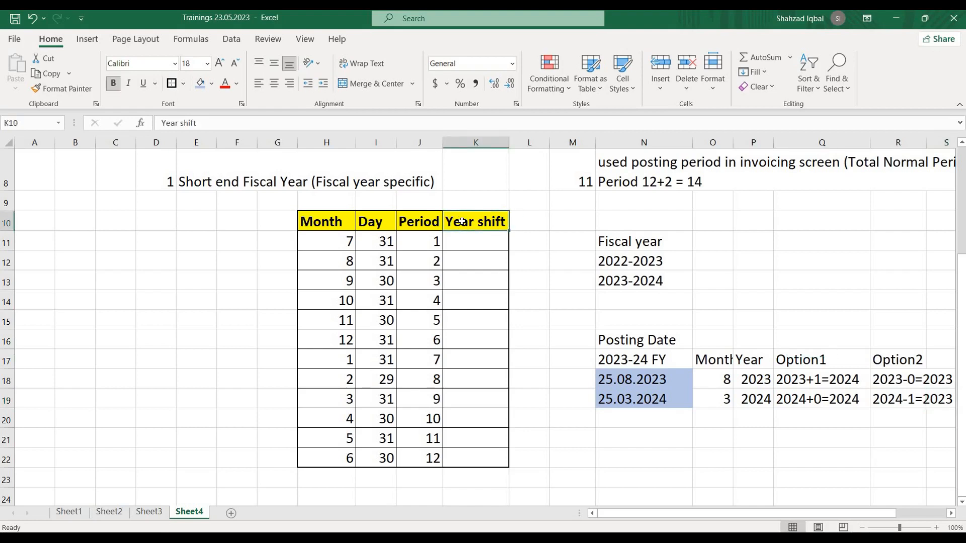
key("ctrl+c")
key("Right")
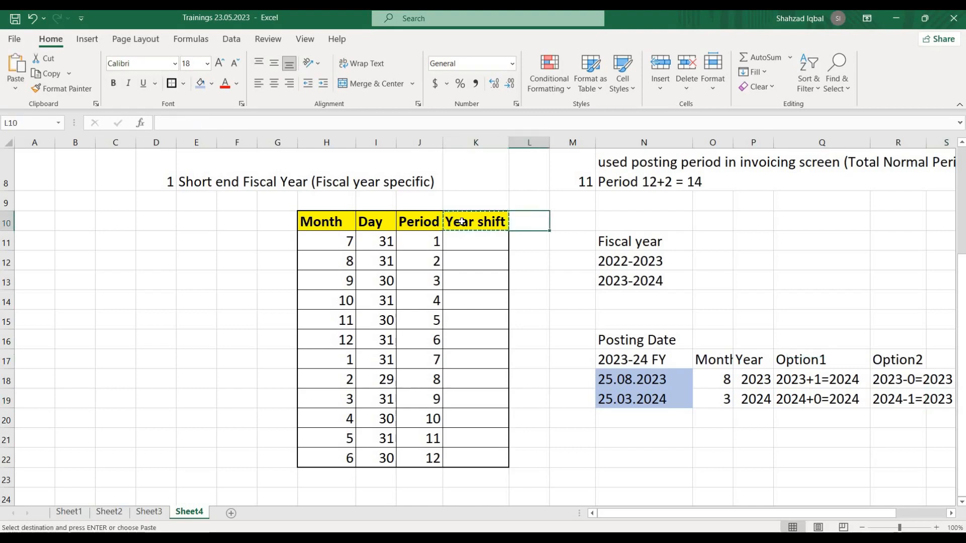
key("Return")
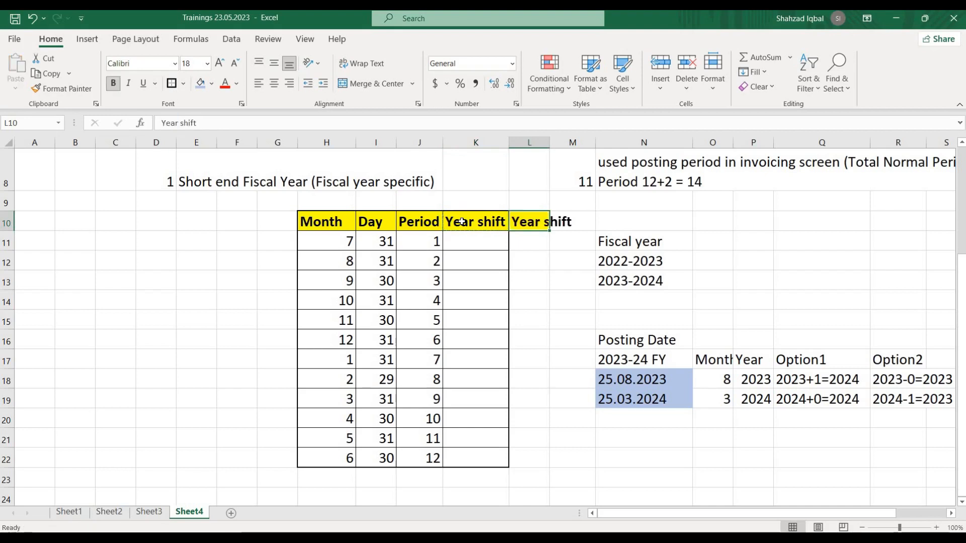
Step: Apply All Borders to the new Year shift column, cells L10 to L22
key("shift+Down")
key("shift+Down")
key("shift+Down")
key("shift+Down")
key("shift+Down")
key("shift+Down")
key("shift+Down")
key("shift+Down")
key("shift+Down")
key("shift+Down")
key("shift+Down")
key("shift+Down")
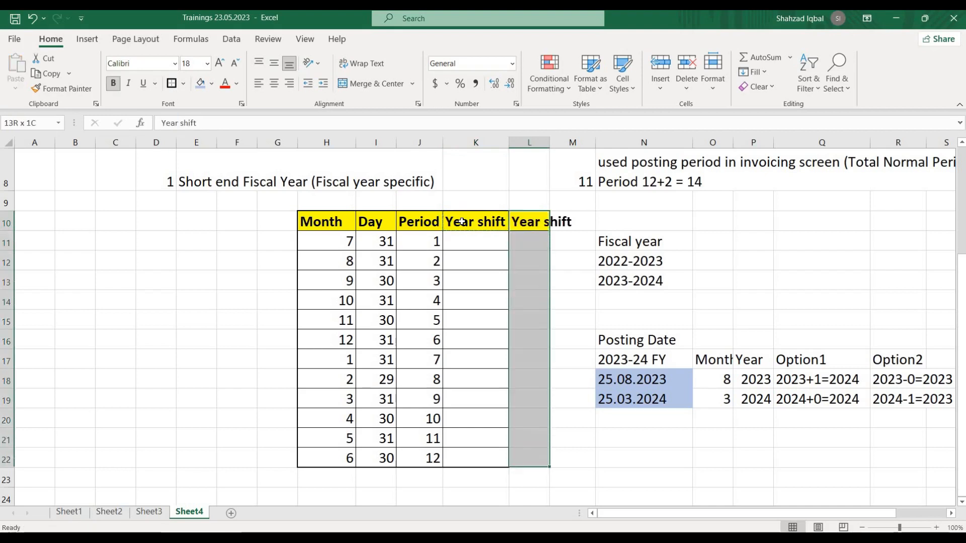
left_click(183, 84)
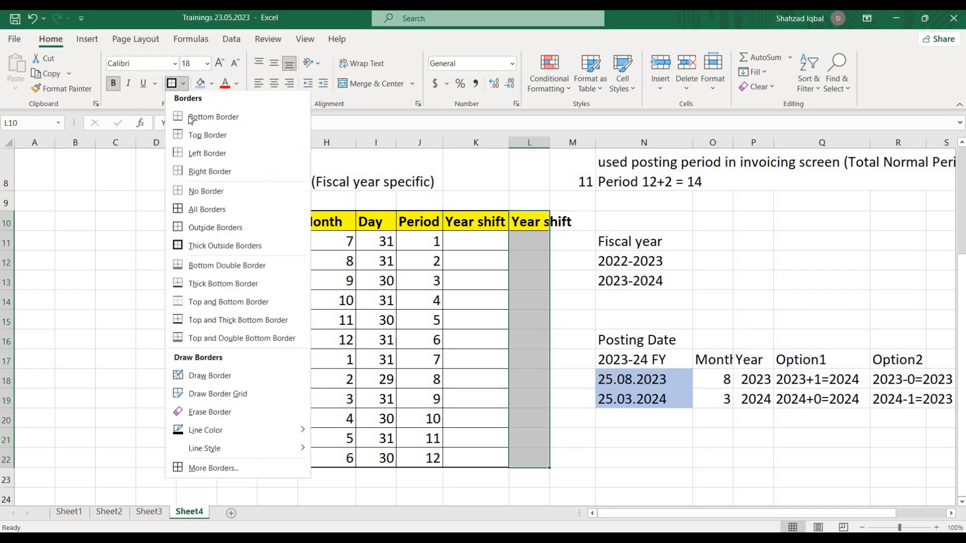
left_click(182, 213)
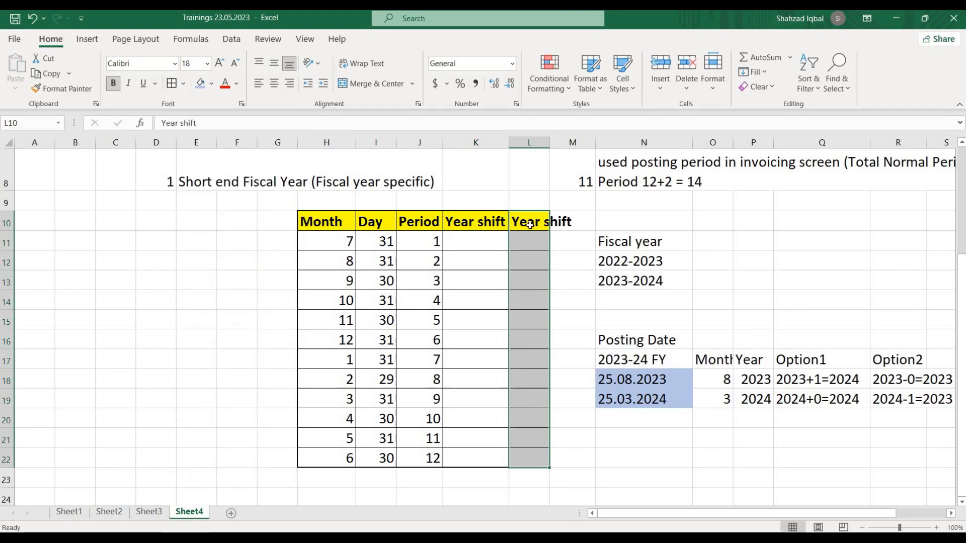
Step: Put Thick Outside Borders around the whole period table, cells H10 to L22
left_click_drag(530, 225, 314, 455)
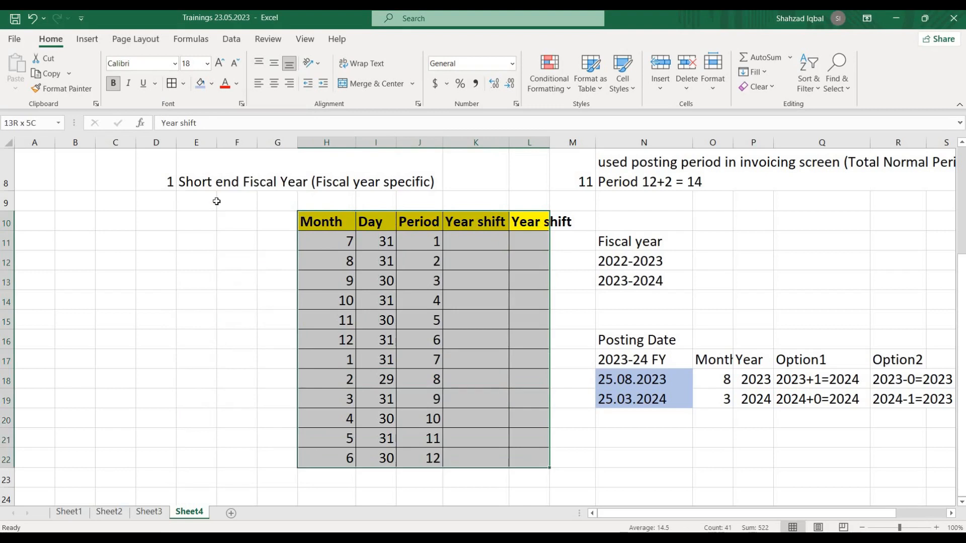
left_click(184, 84)
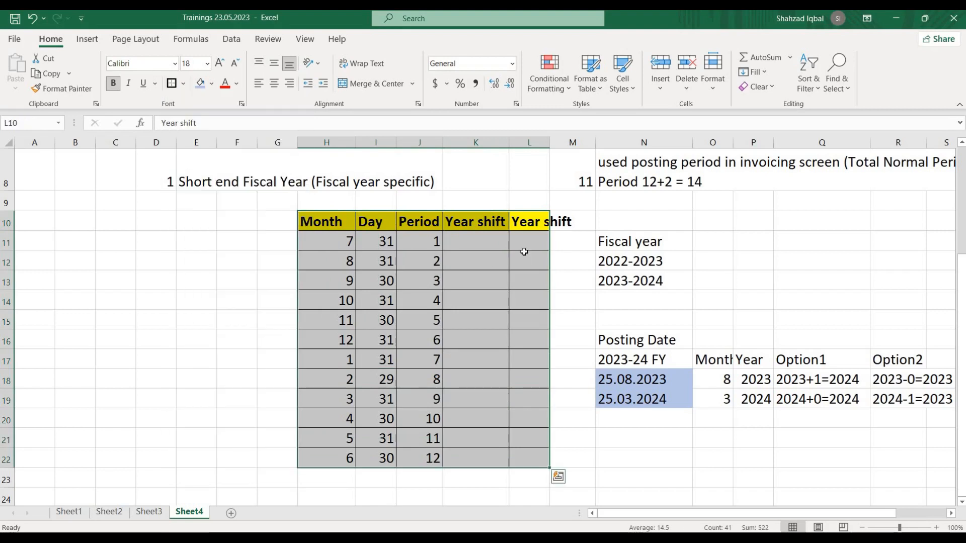
left_click(225, 248)
Step: Autofit column L to its Year shift header and slightly narrow column M
double_click(550, 141)
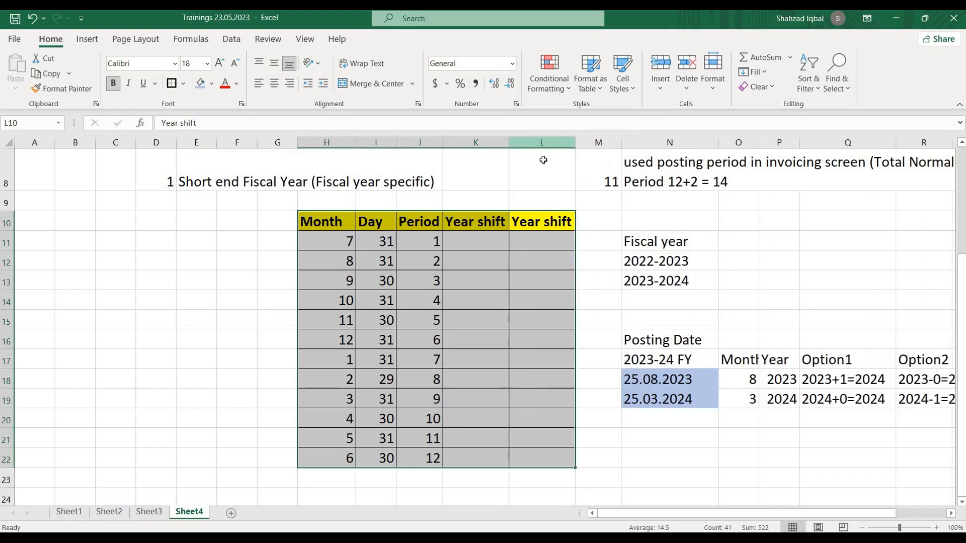
left_click(471, 240)
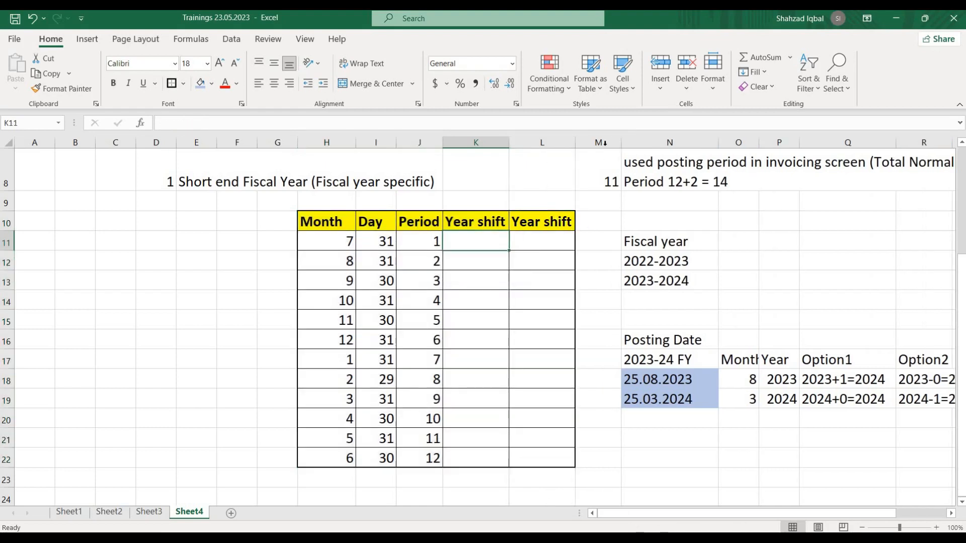
left_click_drag(620, 146, 603, 146)
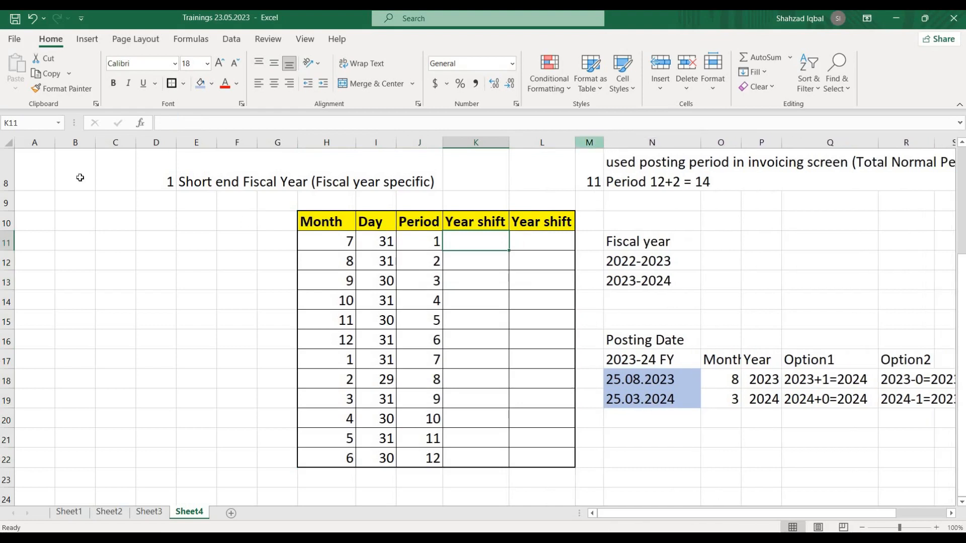
Step: Delete the empty column A so the period table and notes shift one column over
left_click(23, 142)
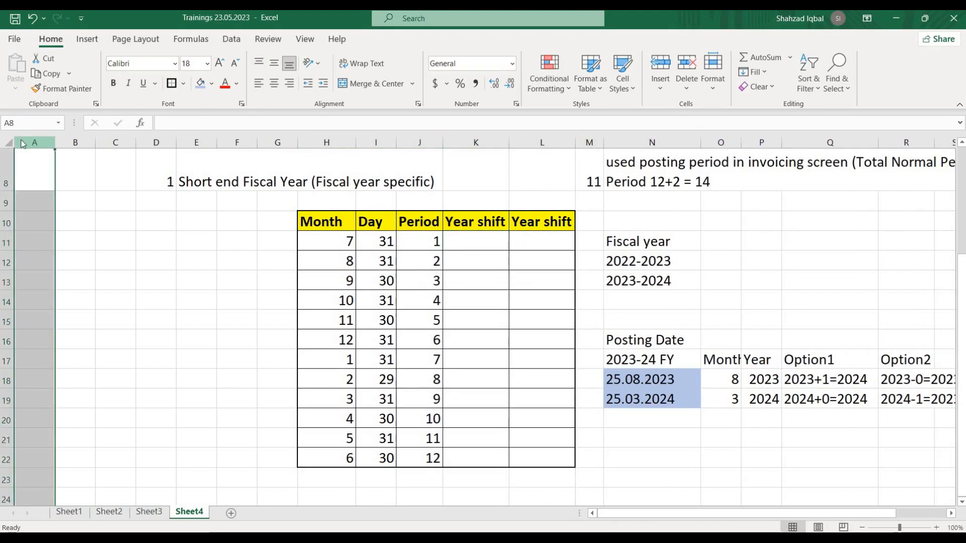
right_click(23, 141)
left_click(60, 269)
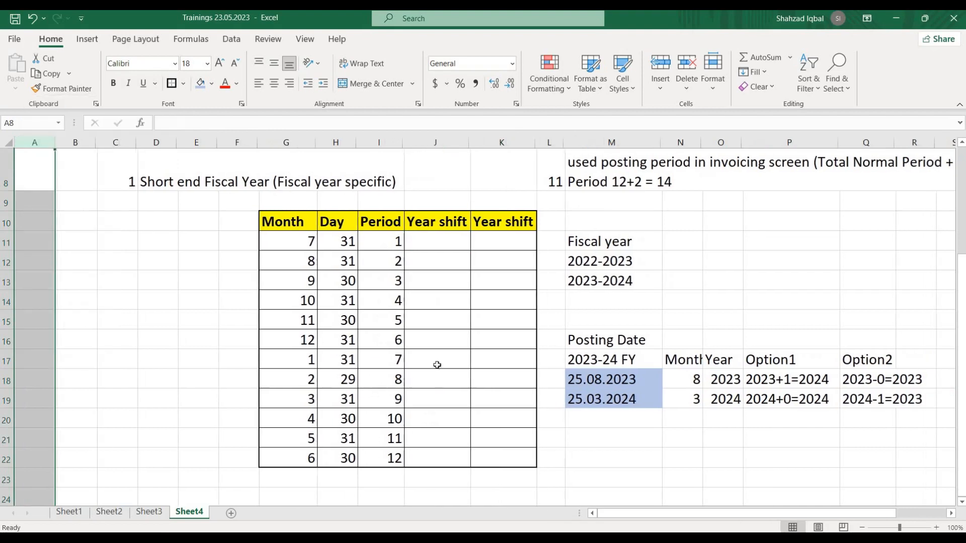
Step: Label the two Year shift columns above their headers with Option 1 in J9 and Option 2 in K9
left_click(433, 241)
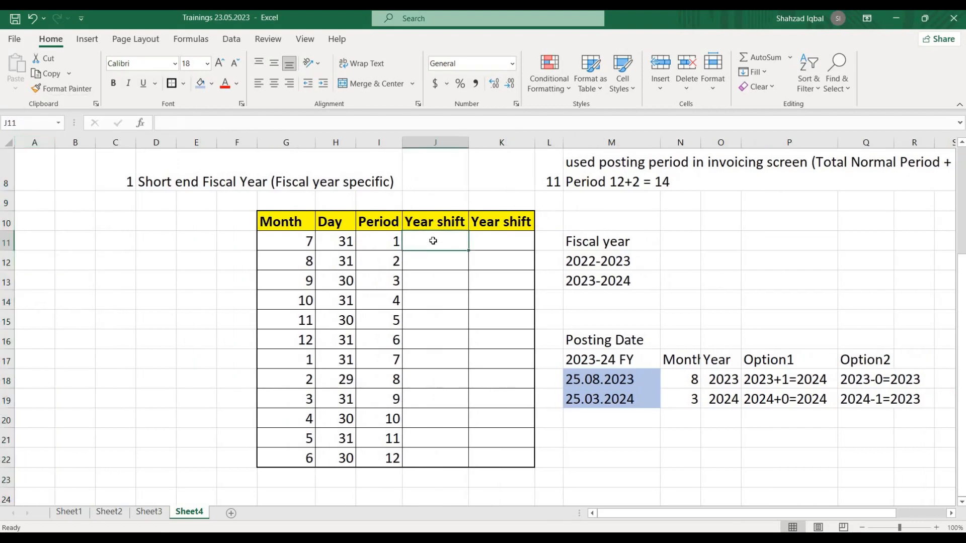
left_click(428, 202)
type("Optio")
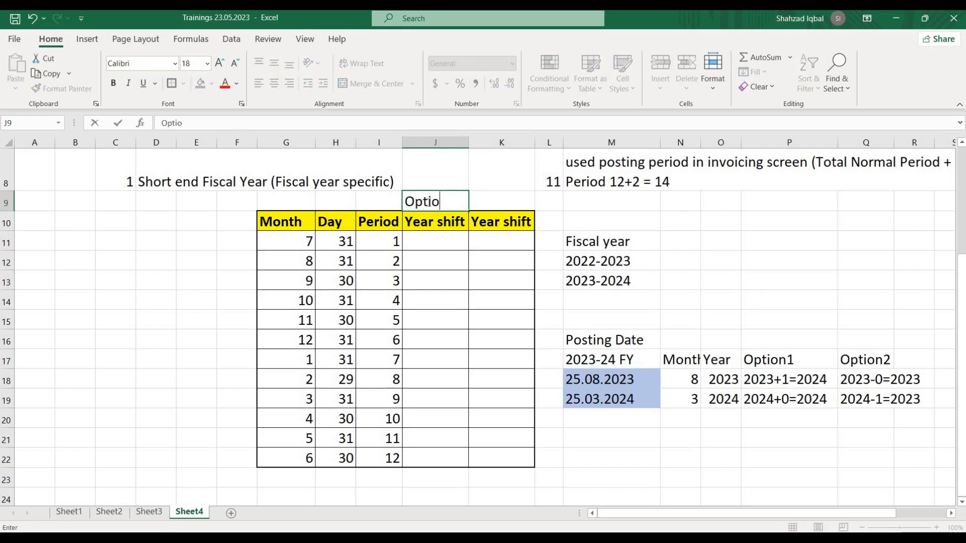
type("n 1")
key("Return")
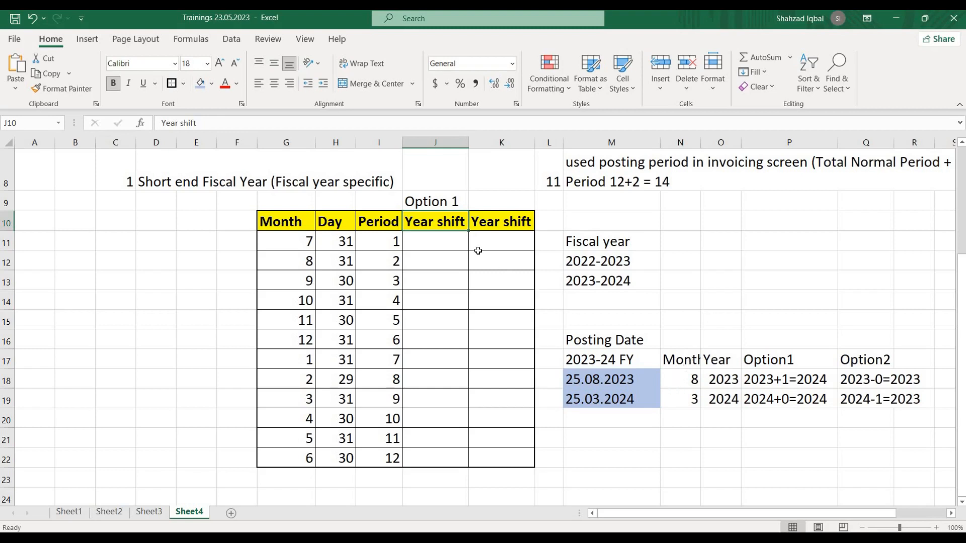
left_click(493, 203)
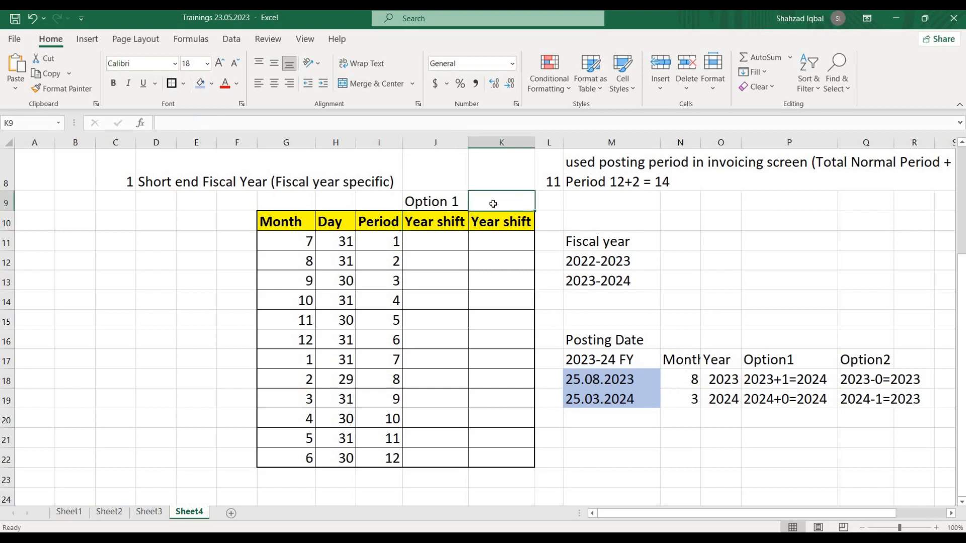
type("Option 2")
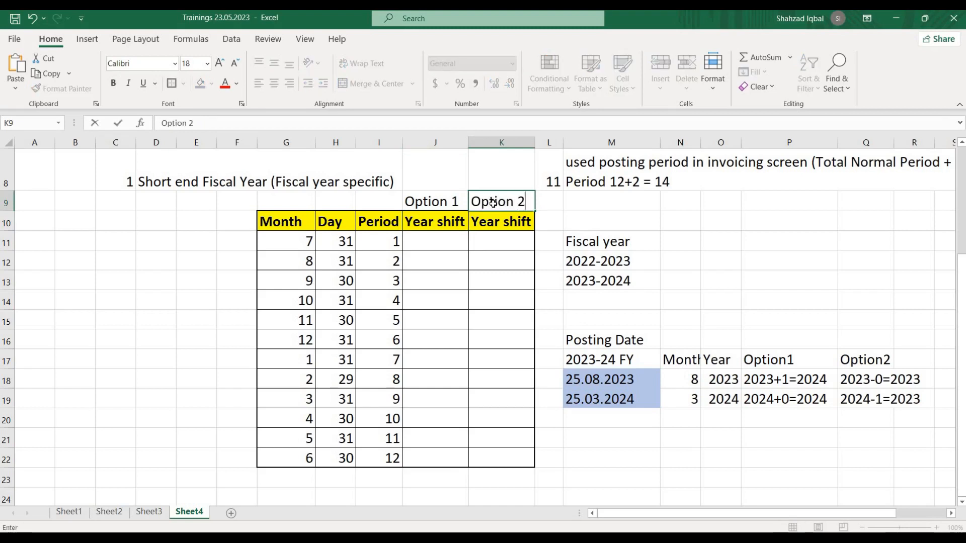
key("Return")
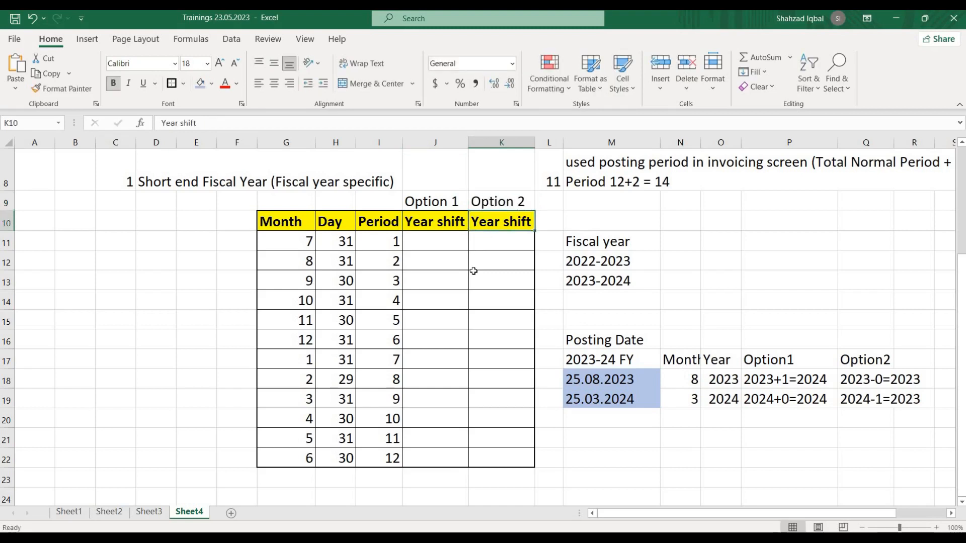
Step: Check the worked Option1 examples against the month ranges and fill K11 to K16 with +1 as text
left_click(773, 379)
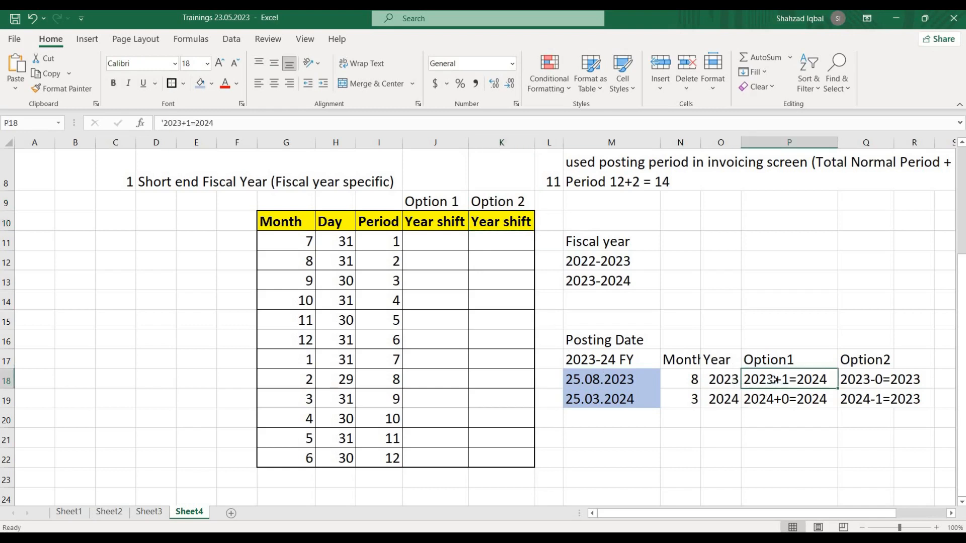
left_click(776, 405)
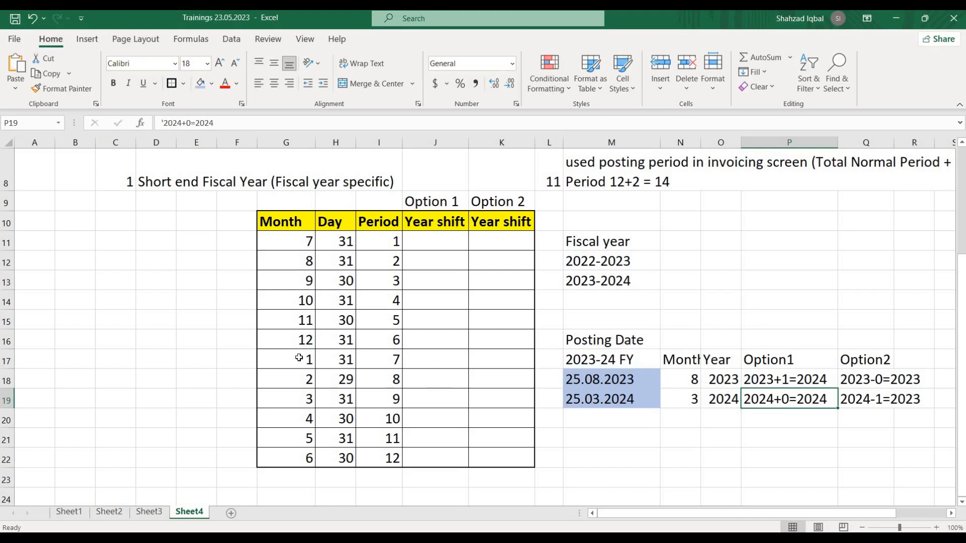
left_click_drag(299, 358, 303, 456)
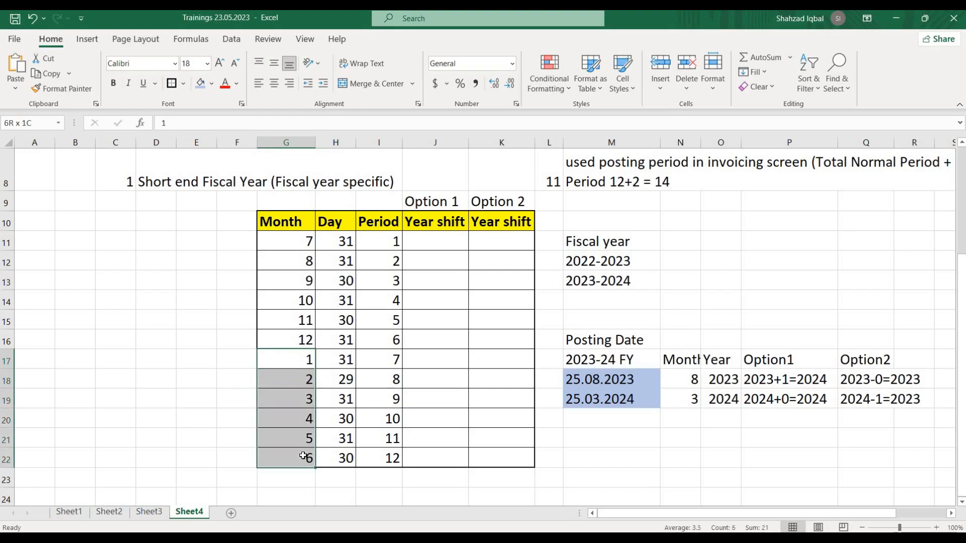
left_click_drag(303, 455, 302, 455)
left_click_drag(583, 380, 571, 377)
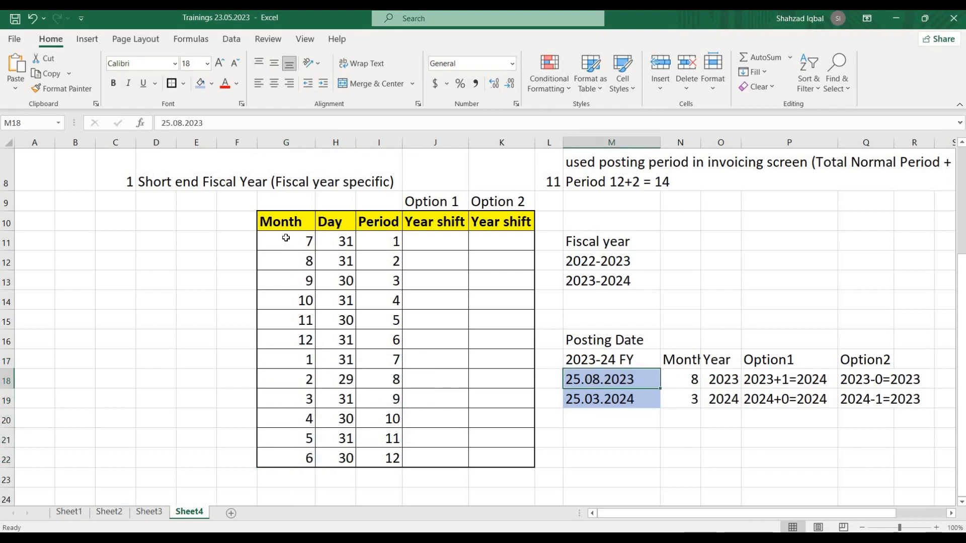
left_click_drag(287, 243, 294, 340)
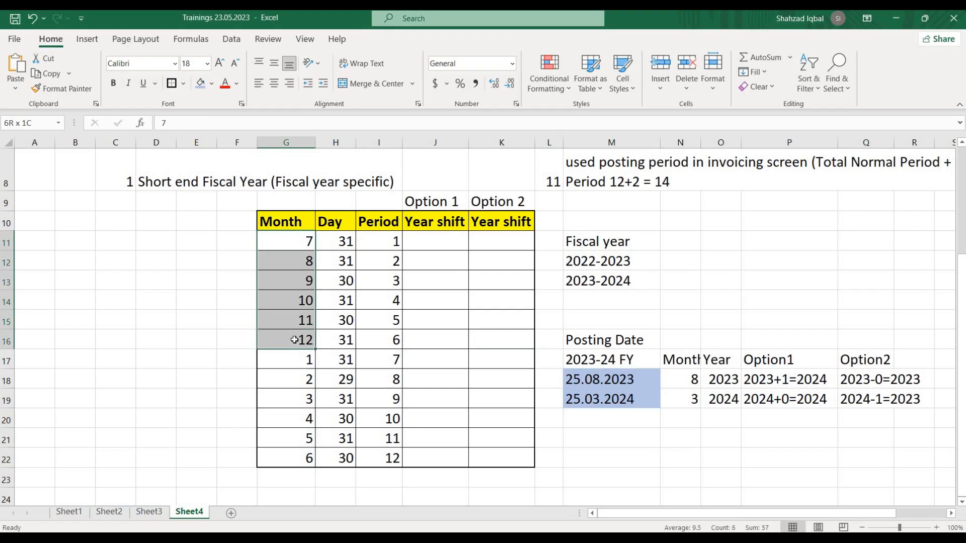
left_click(500, 245)
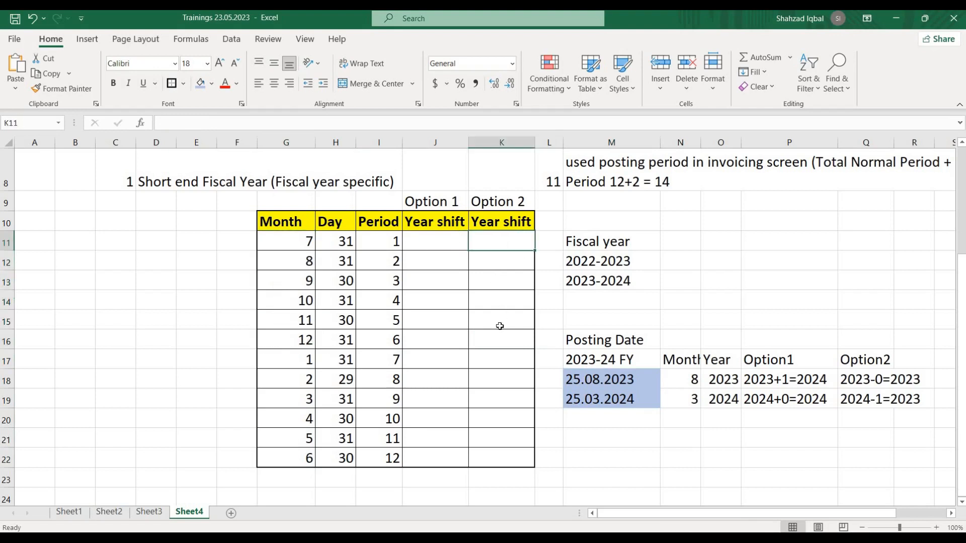
left_click_drag(500, 326, 498, 338)
type("'")
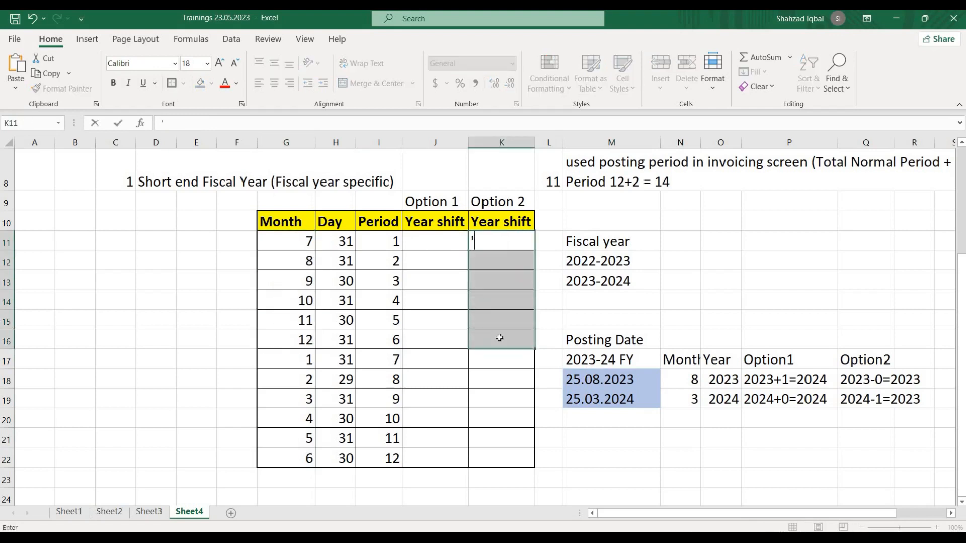
type("+1")
key("ctrl+Return")
Step: Fill cells K17 to K22, for months 1 to 6, with 0
left_click_drag(495, 359, 492, 459)
type("0")
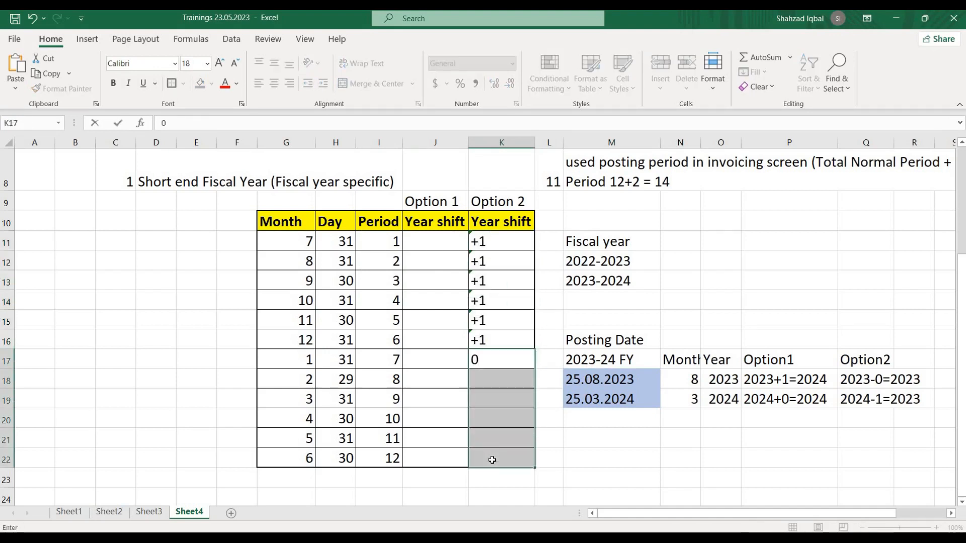
key("ctrl+Return")
Step: Move the year shift values from K11:K22 to J11:J22 under Option 1 and center them
key("Up")
key("Up")
key("Up")
key("Up")
key("Up")
key("Up")
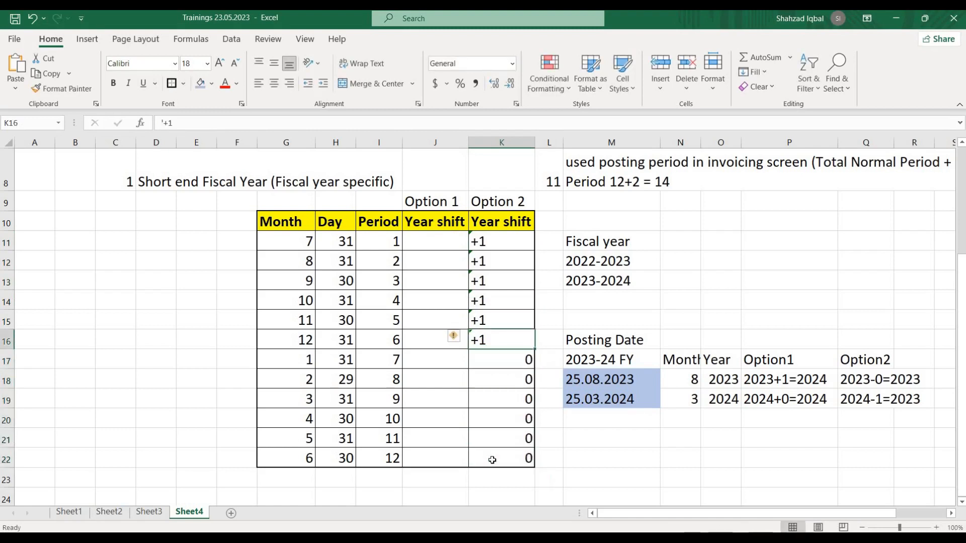
key("ctrl+shift+Down")
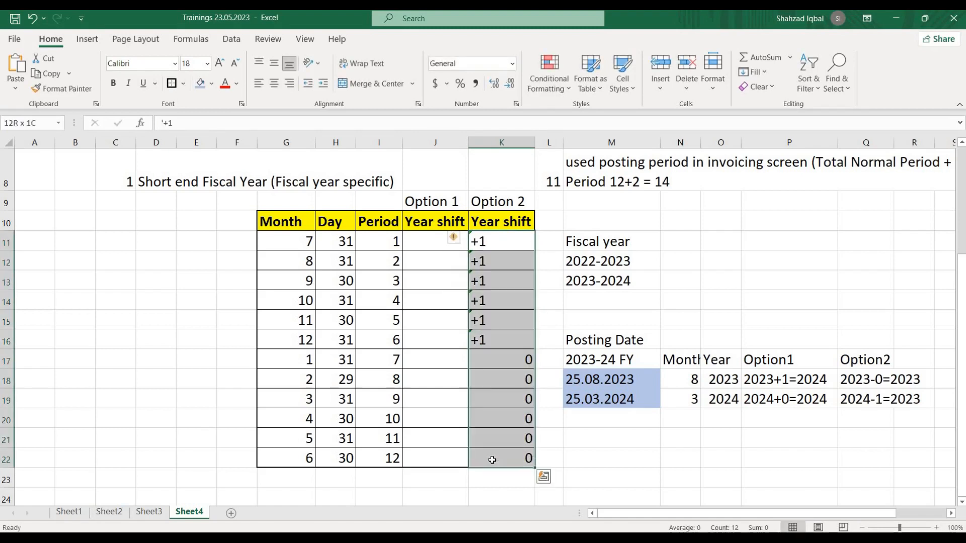
key("ctrl+c")
key("Left")
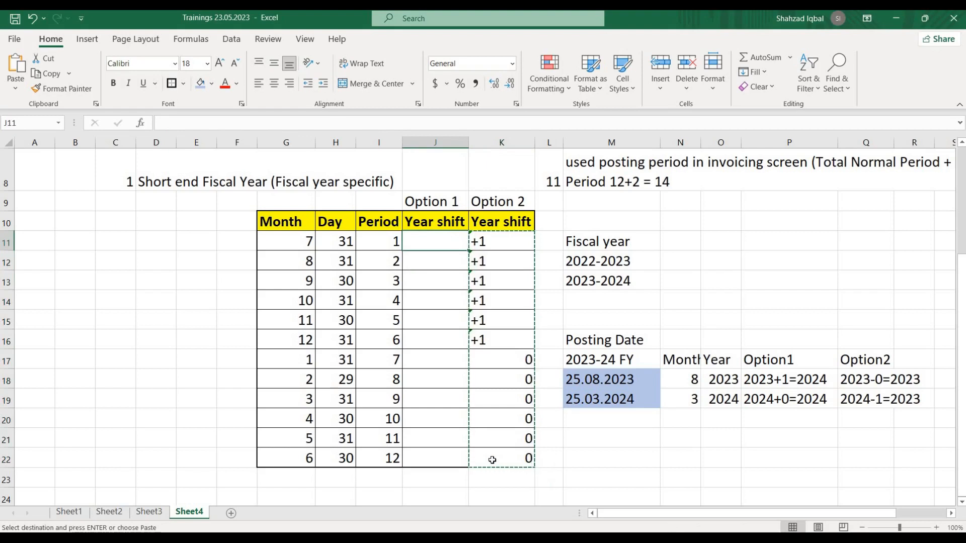
key("ctrl+v")
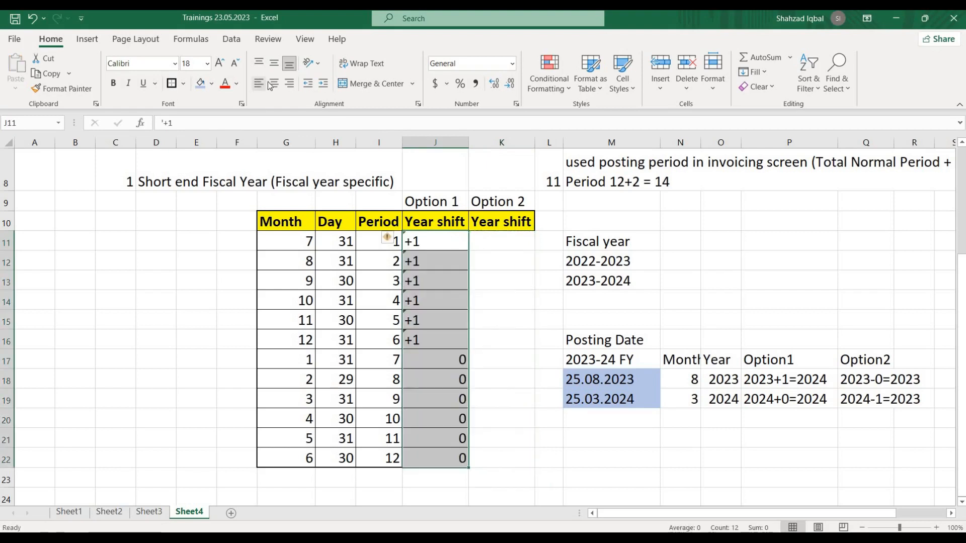
left_click(273, 86)
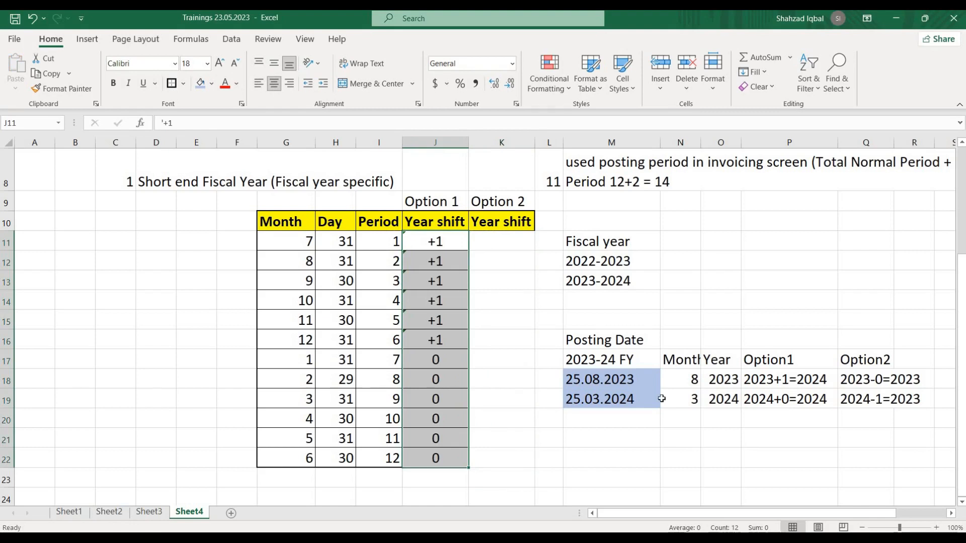
Step: Review the Option2 example results and fill K17 to K22, for months 1 to 6, with -1 as text
left_click(766, 359)
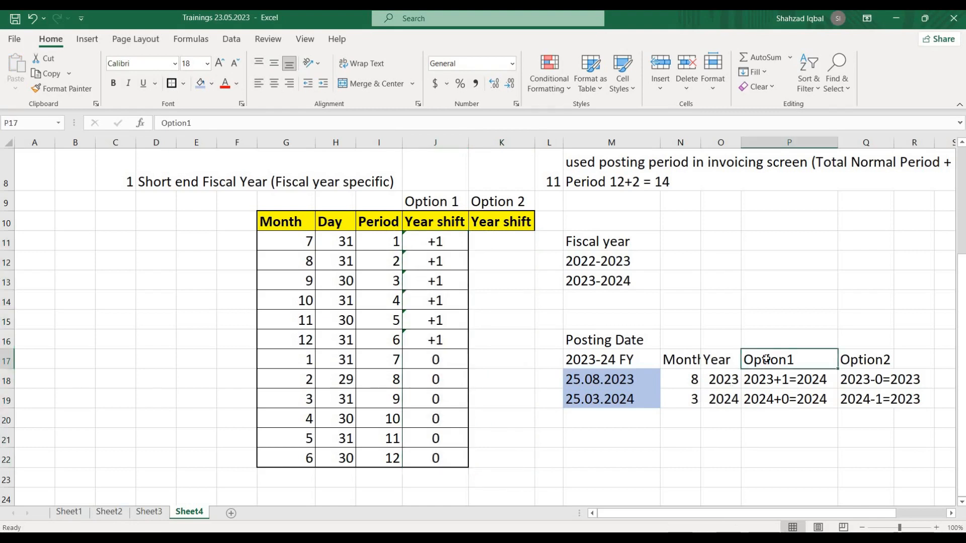
left_click(865, 361)
left_click_drag(877, 379, 909, 398)
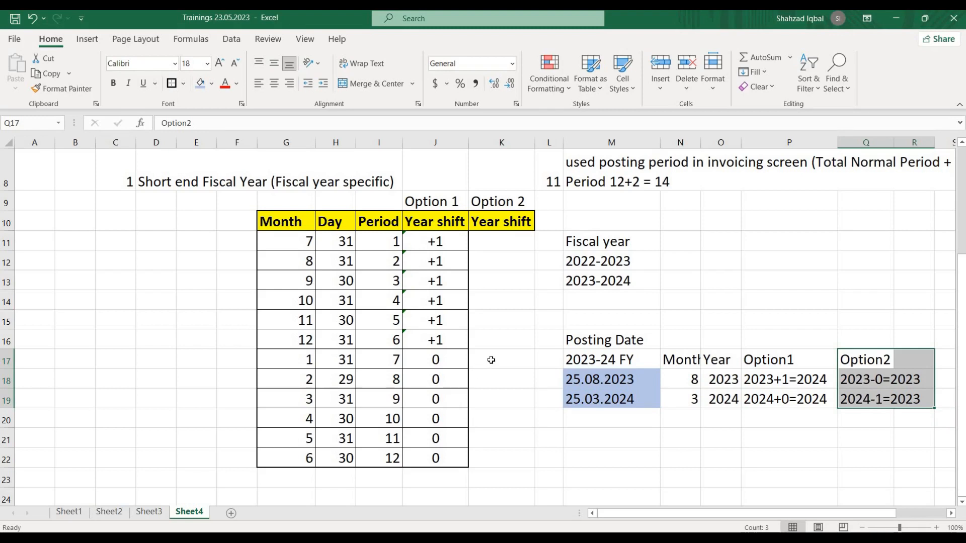
left_click(491, 361)
left_click_drag(496, 408, 492, 454)
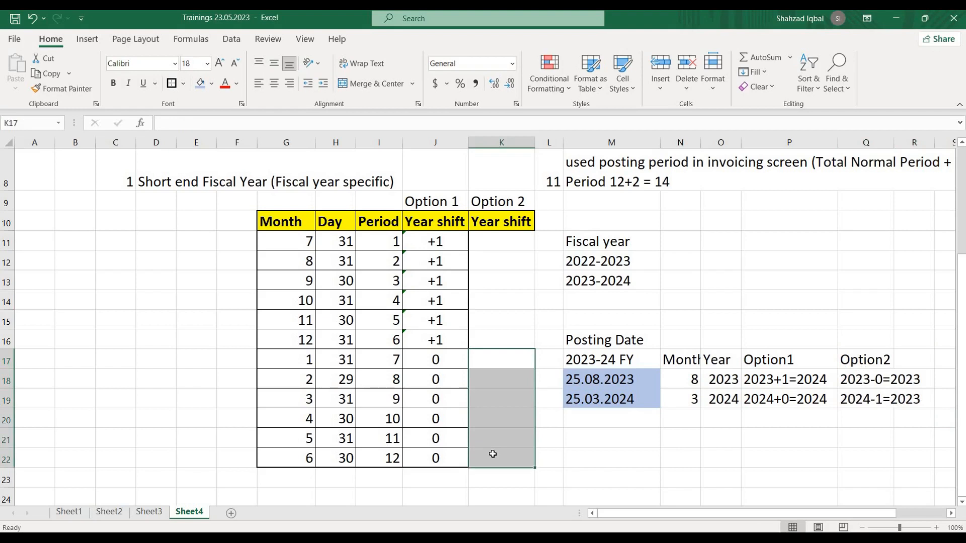
type("'-1")
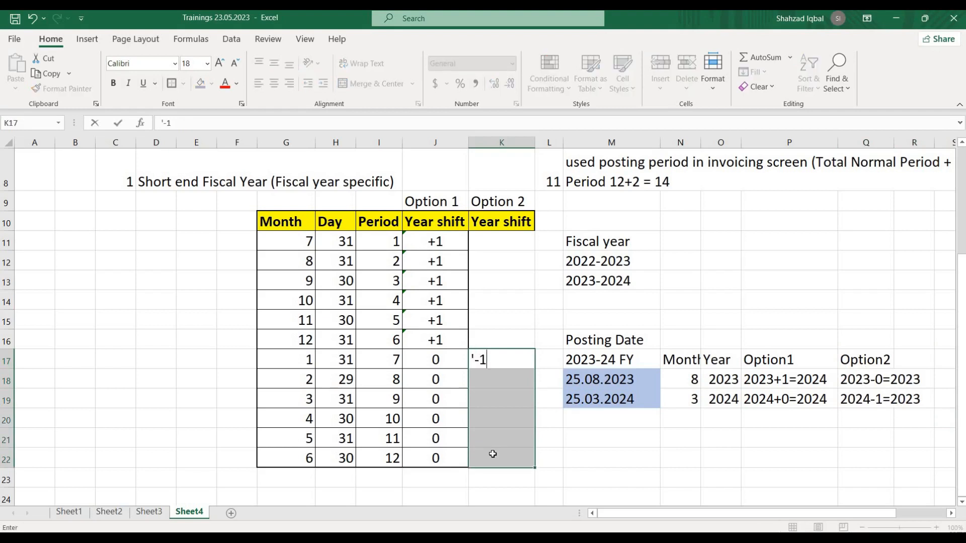
key("ctrl+Return")
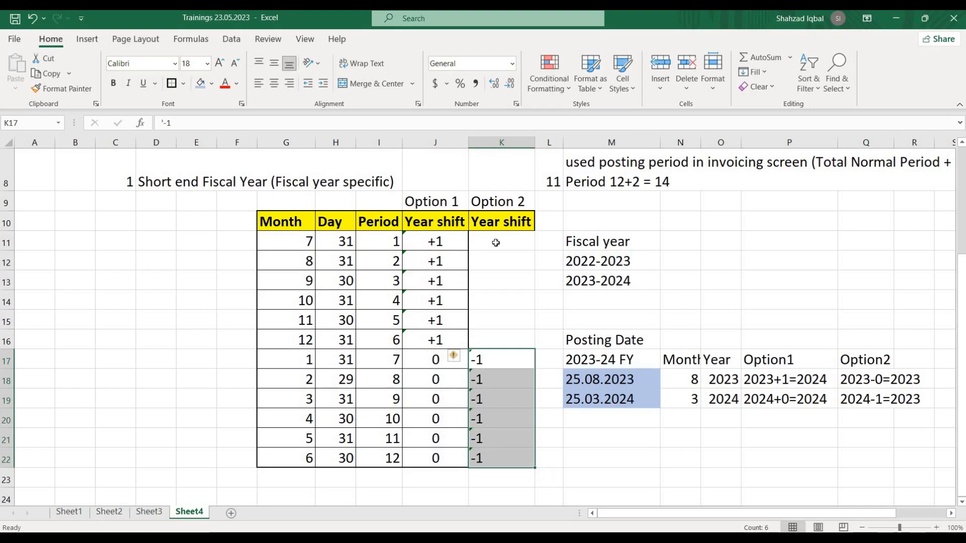
Step: Fill the Option 2 year shift for months 7 to 12, cells K11 to K16, with 0
left_click_drag(496, 242, 506, 338)
type("0")
key("ctrl+Return")
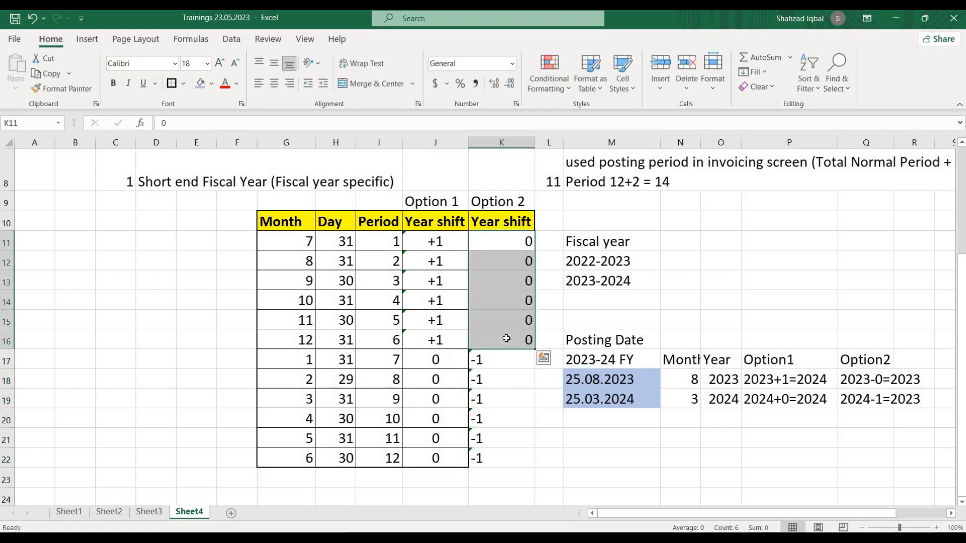
Step: Center the Option 2 year shift values in K11 to K22 and apply All Borders to them
key("shift+Down")
key("shift+Down")
key("shift+Down")
key("shift+Down")
key("shift+Down")
key("shift+Down")
scroll(506, 339, "down", 1)
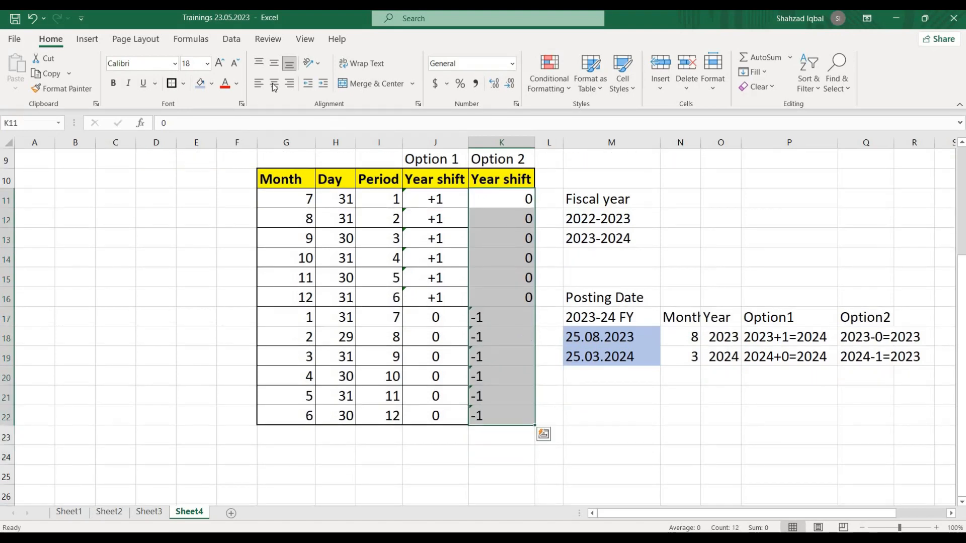
left_click(184, 84)
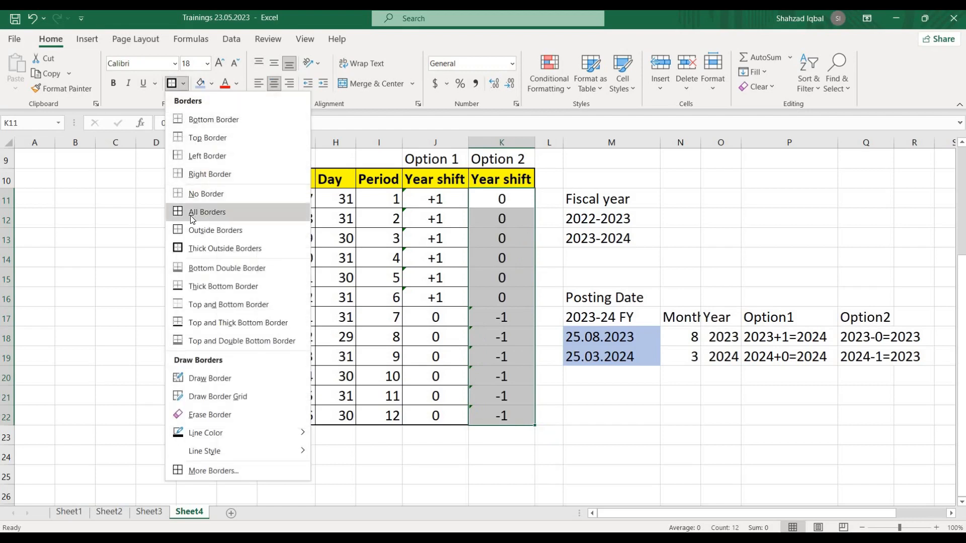
left_click(191, 215)
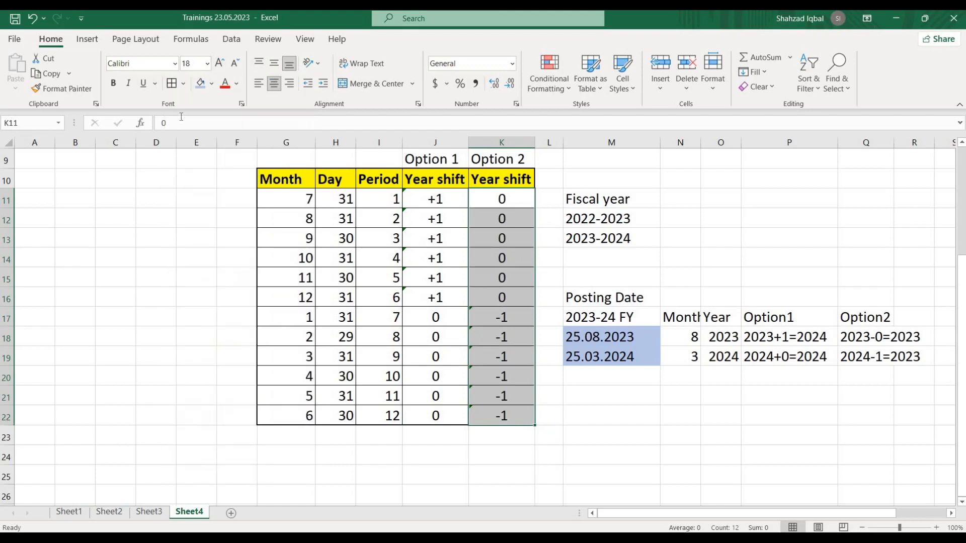
Step: Put Thick Outside Borders around the whole period table, cells G10 to K22
left_click(185, 87)
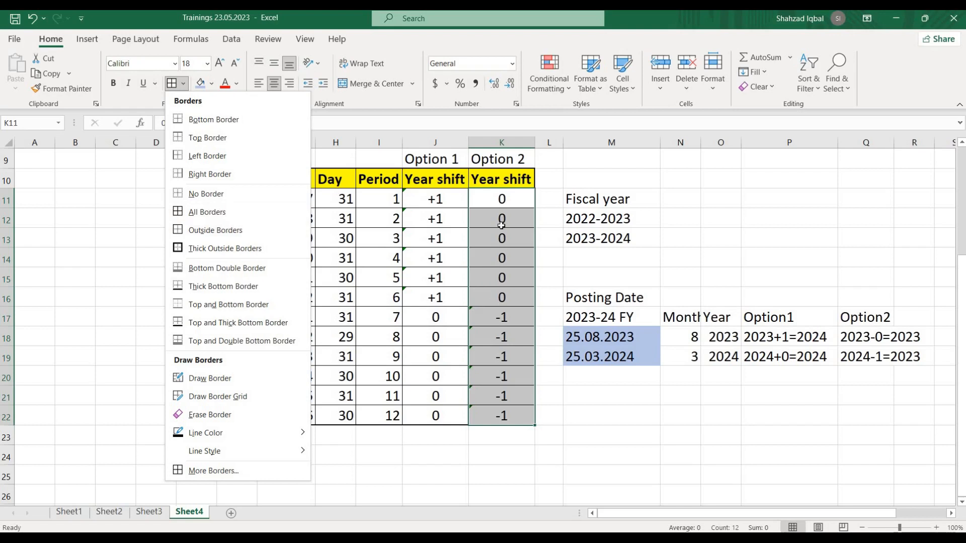
left_click(513, 193)
left_click_drag(505, 179, 278, 412)
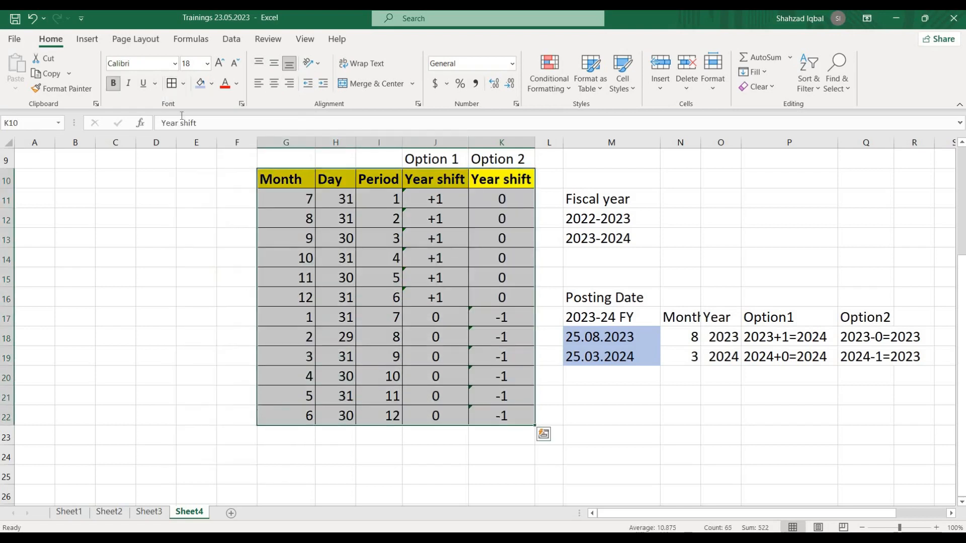
left_click(183, 85)
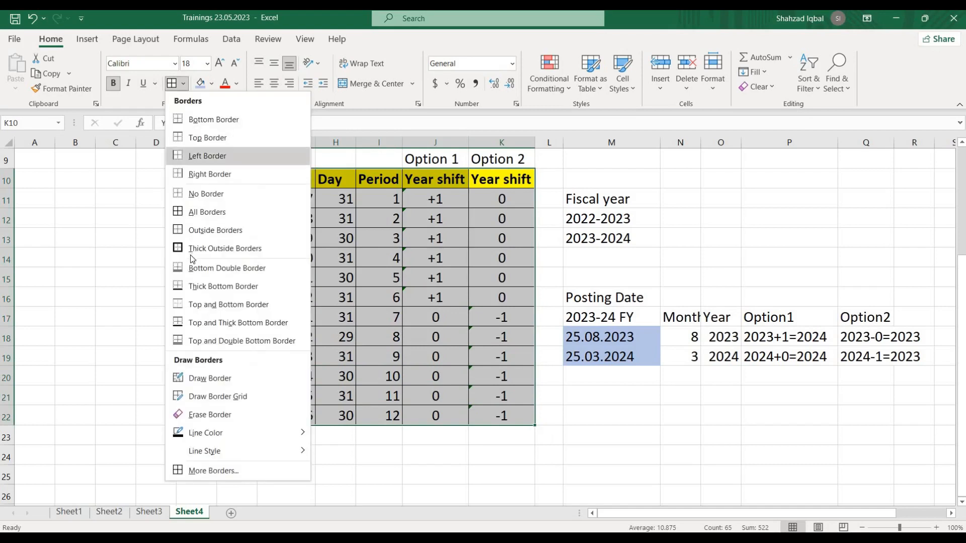
left_click(241, 230)
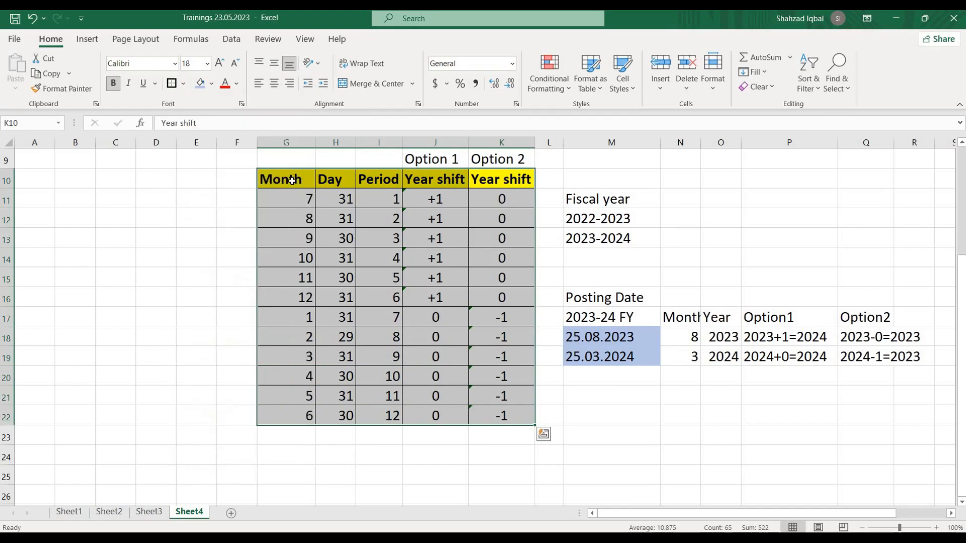
Step: Switch from the worksheet to SAP and enter month 1, day 31 and period 7 in the first Periods row
left_click_drag(282, 180, 436, 415)
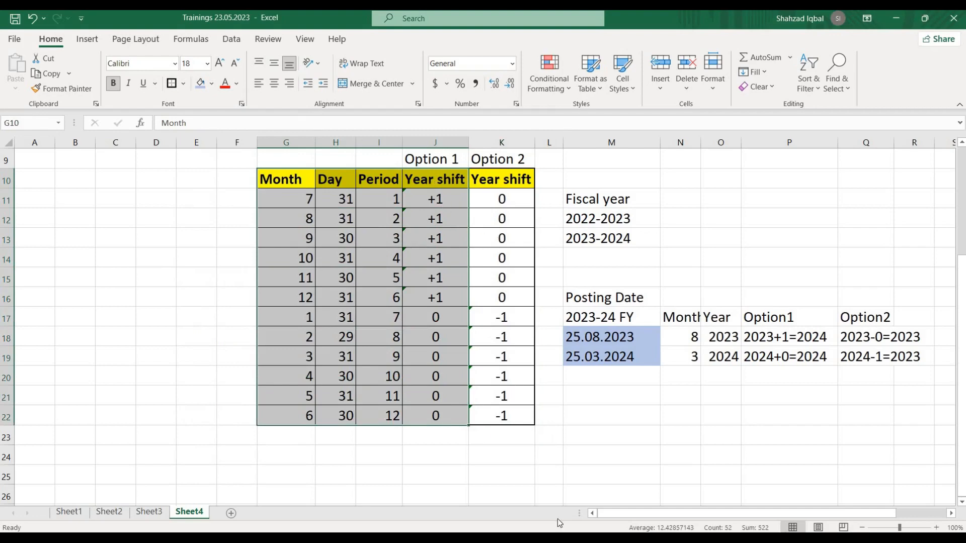
key("alt+Tab")
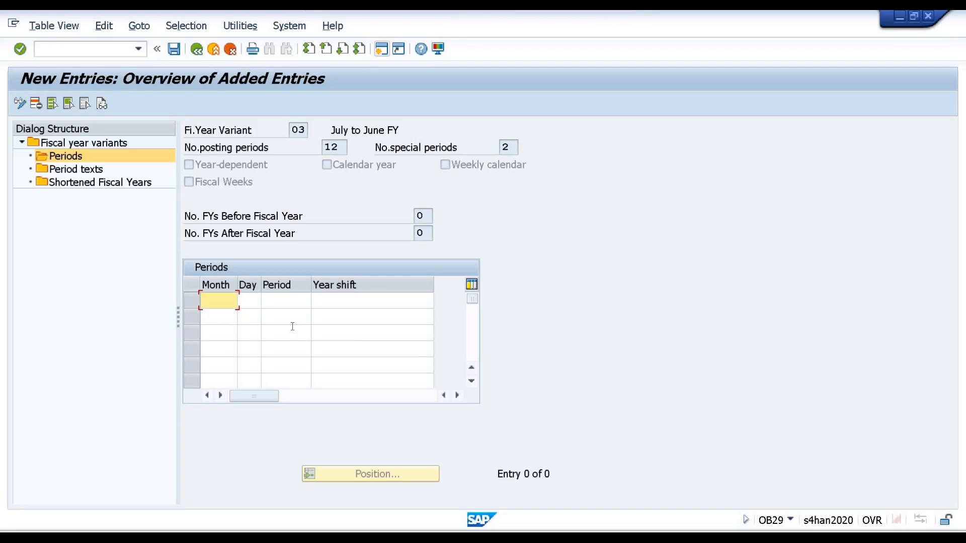
type("1")
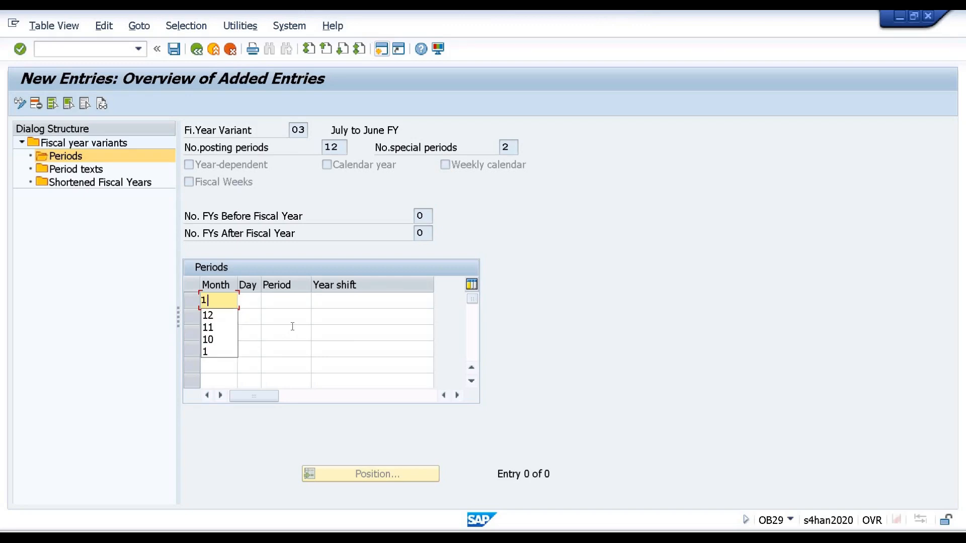
key("Down")
key("BackSpace")
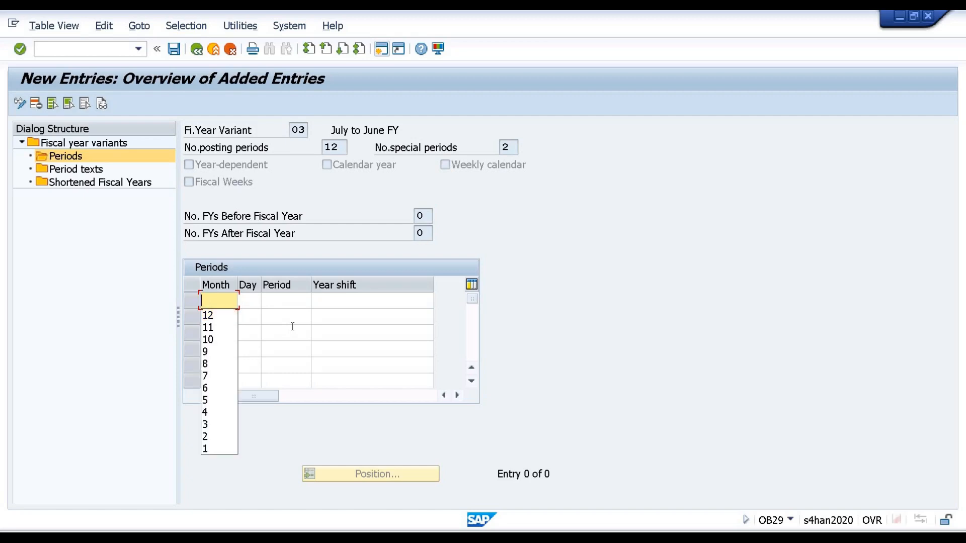
type("1")
key("Tab")
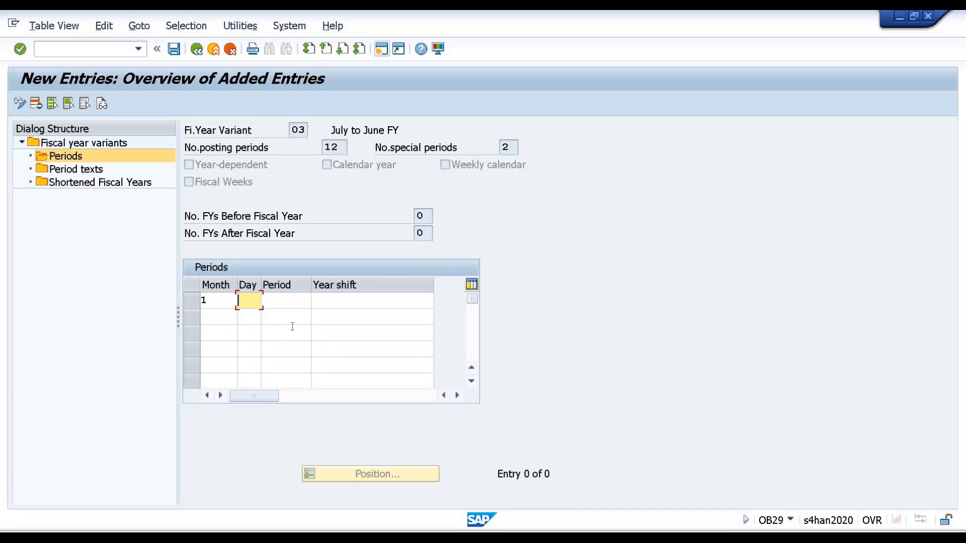
type("31")
key("Tab")
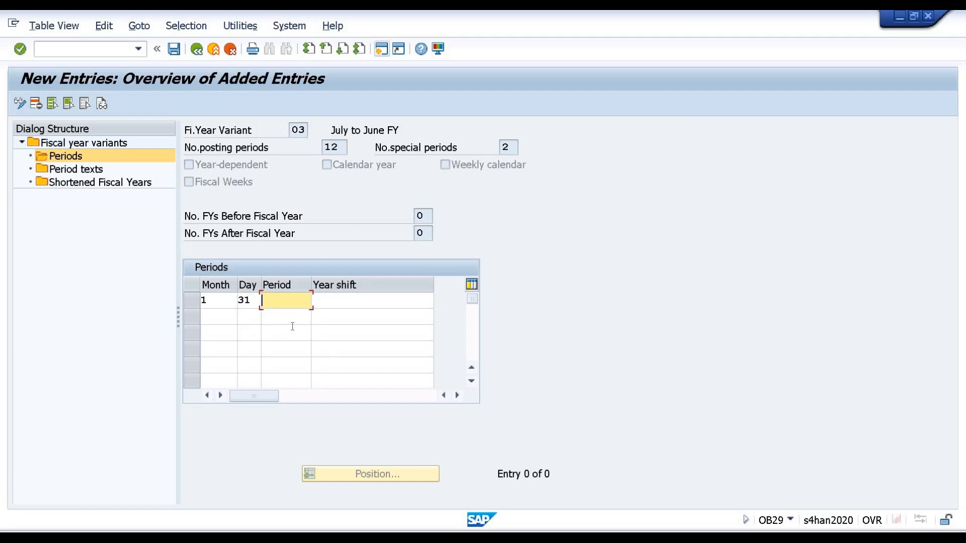
type("7")
key("Tab")
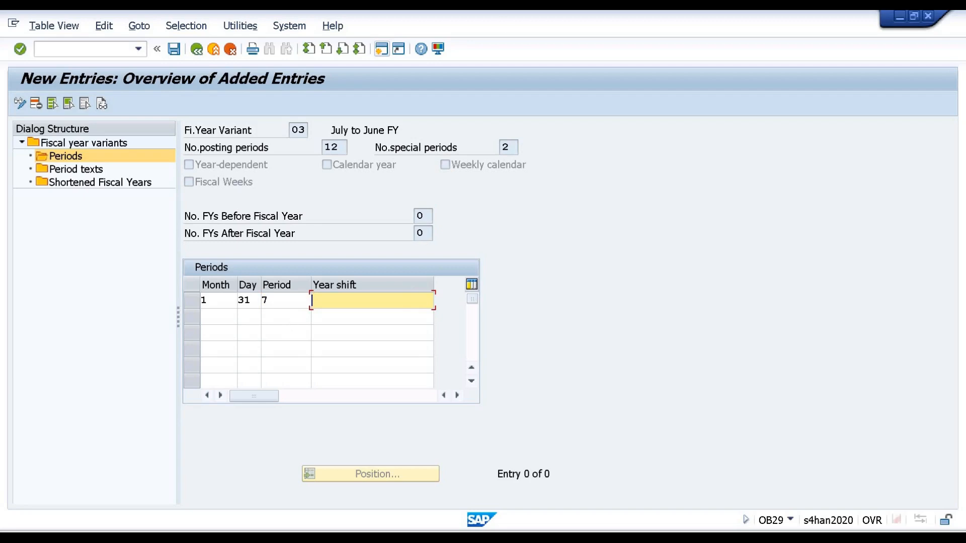
Step: Compare the Option1 and Option2 example results in the Excel sheet and return to the SAP periods entry
mouse_move(505, 22)
left_click(610, 15)
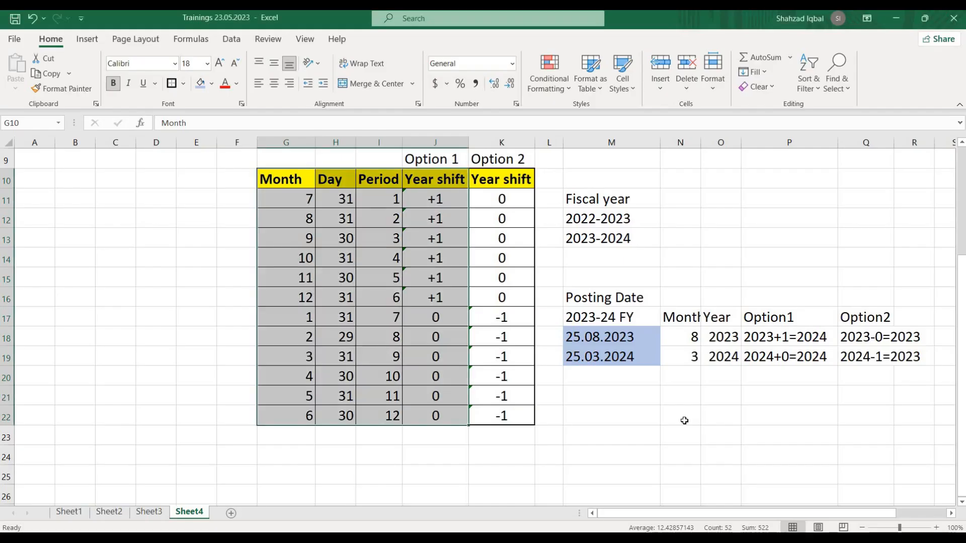
left_click(768, 336)
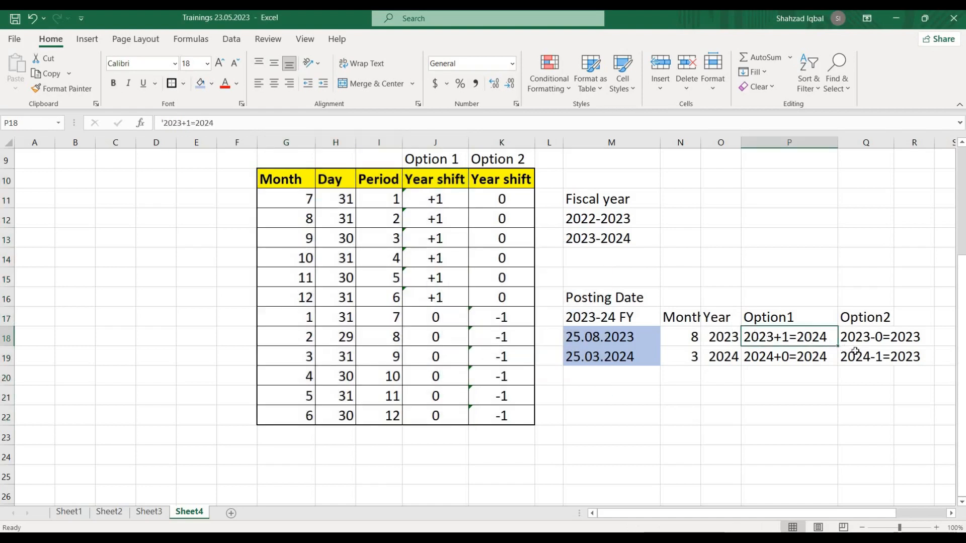
left_click_drag(853, 336, 863, 352)
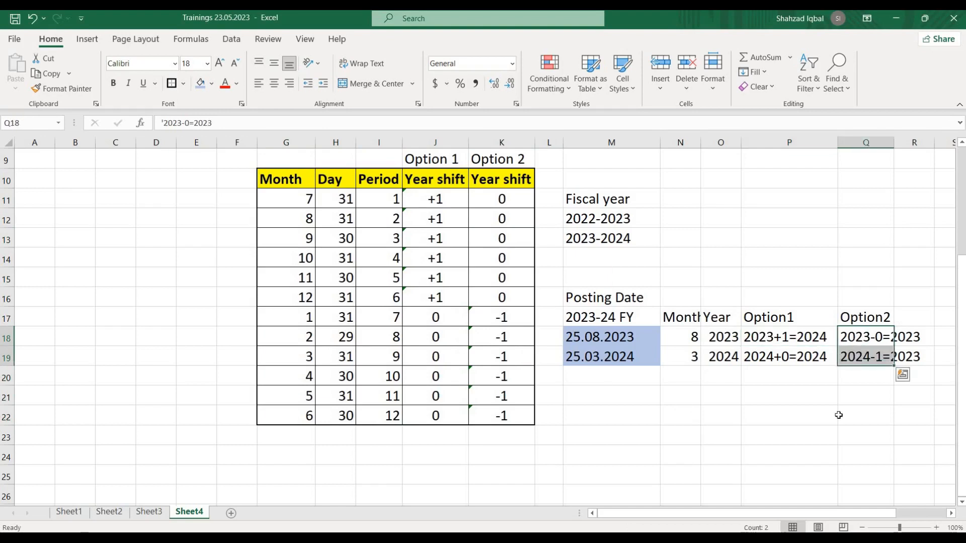
left_click(668, 537)
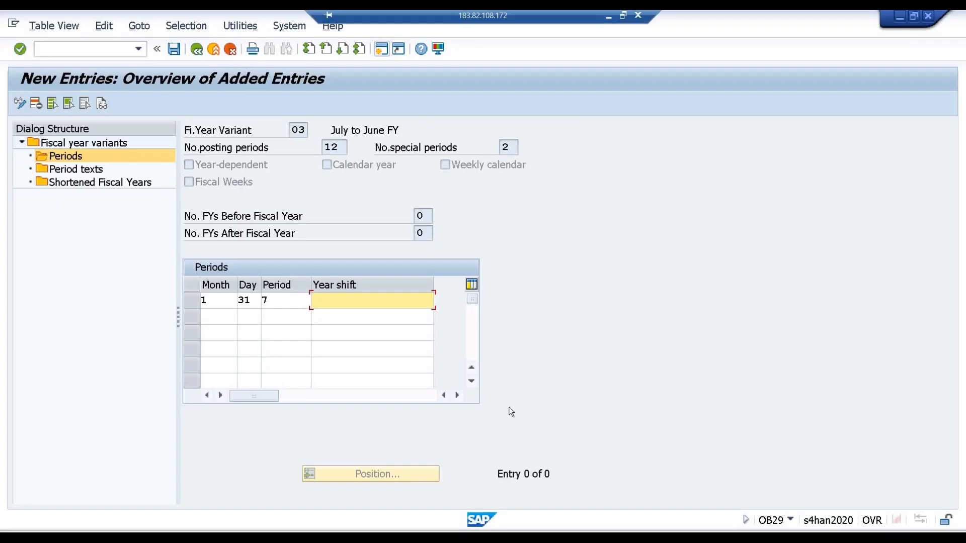
Step: Set the year shift of the month 1 row to 0 and check the row's entries
type("0")
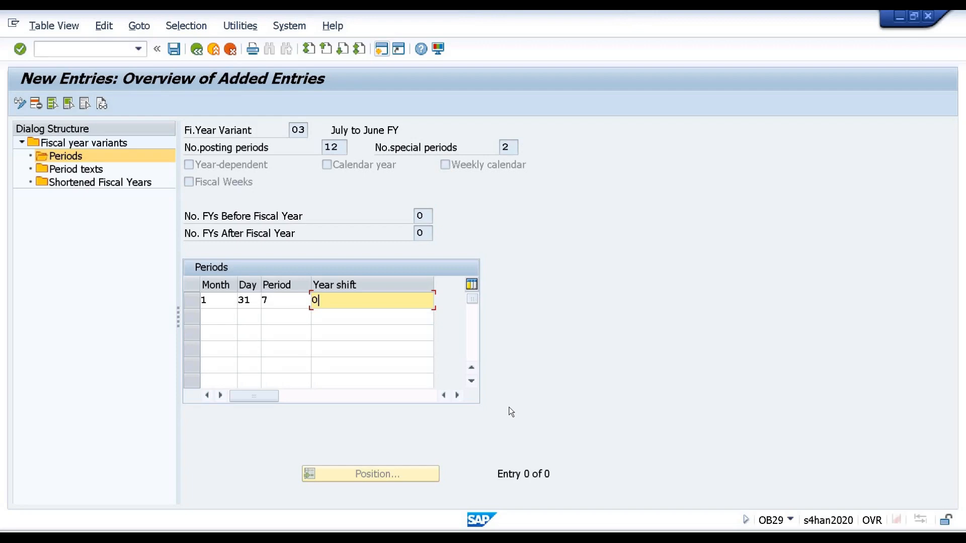
key("shift+Tab")
key("shift+Tab")
key("shift+Tab")
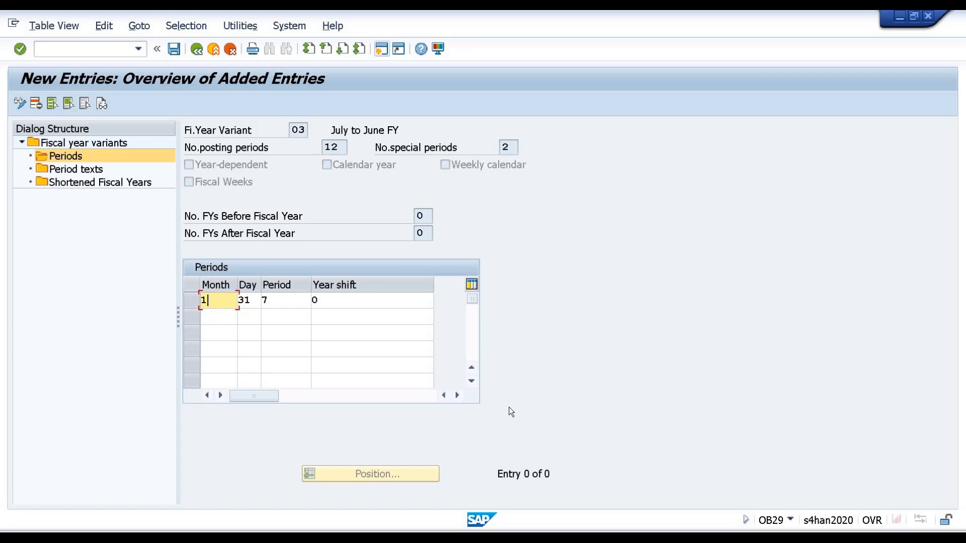
key("Tab")
key("Tab")
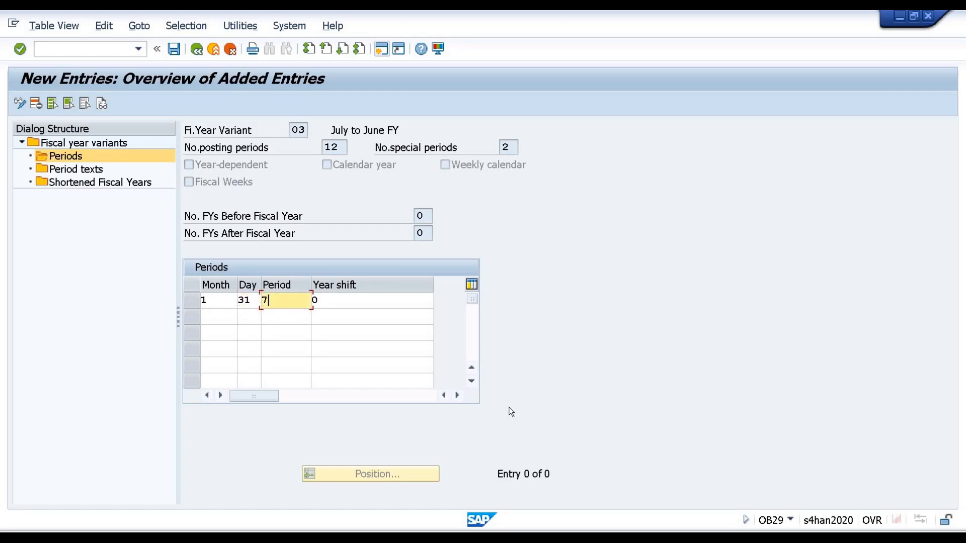
key("Tab")
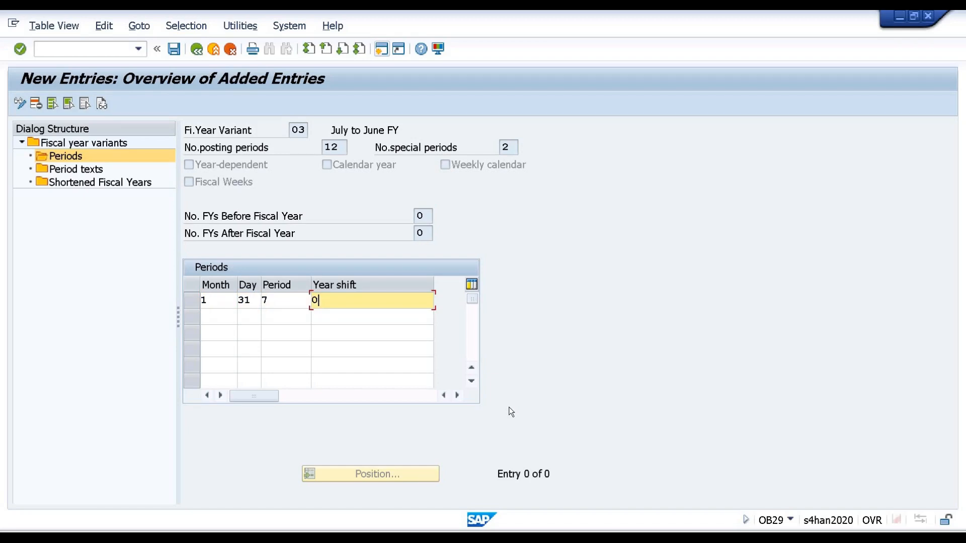
Step: Re-enter period 7 and year shift 0 in the month 1 row
key("shift+Tab")
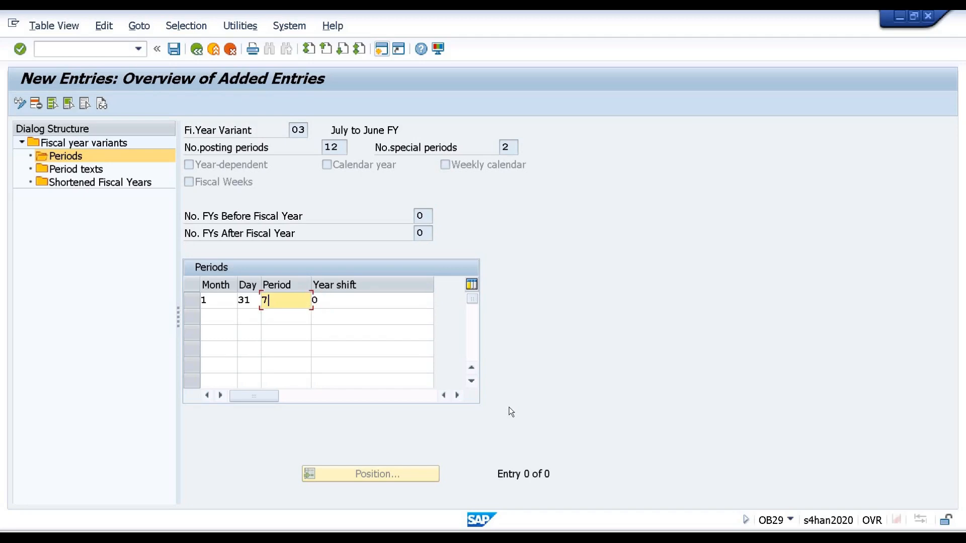
key("BackSpace")
type("8")
key("BackSpace")
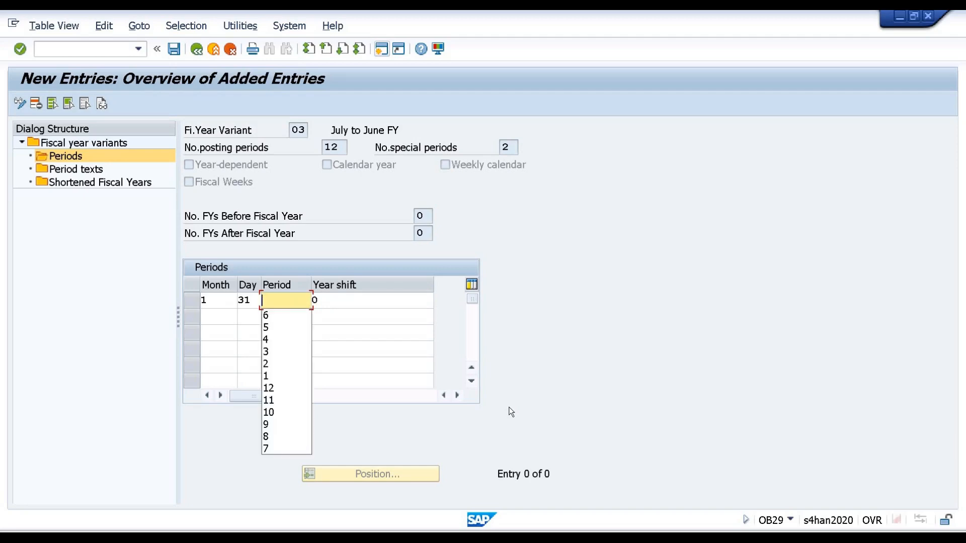
type("7")
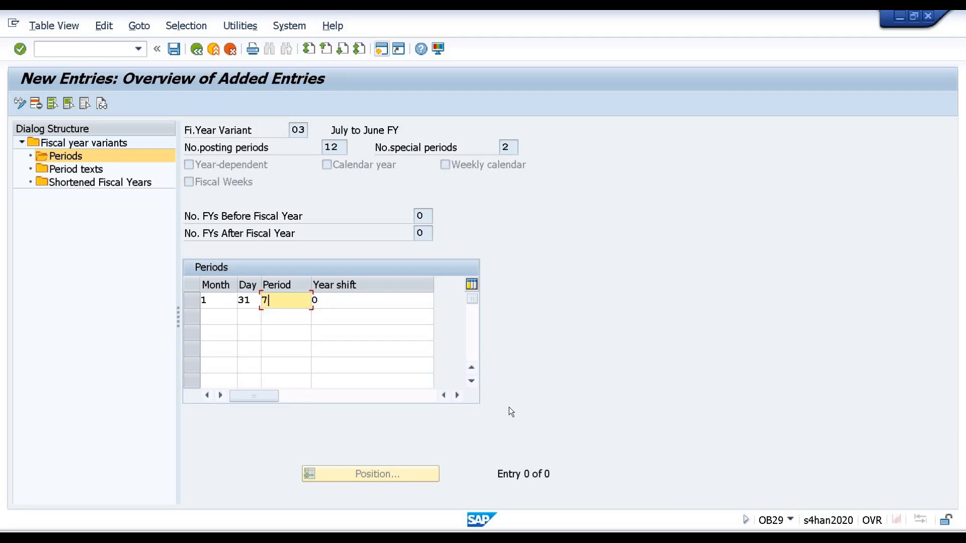
key("Tab")
type("0")
key("BackSpace")
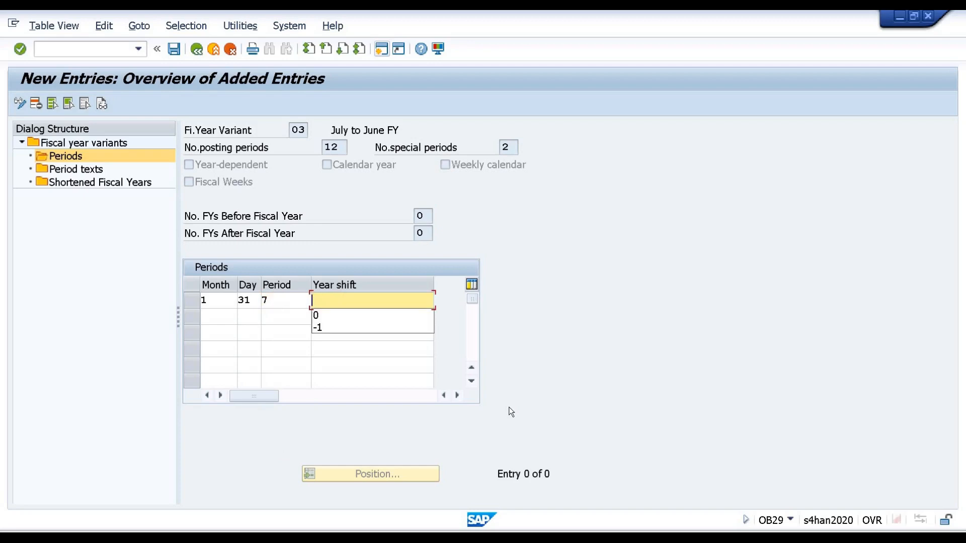
type("0")
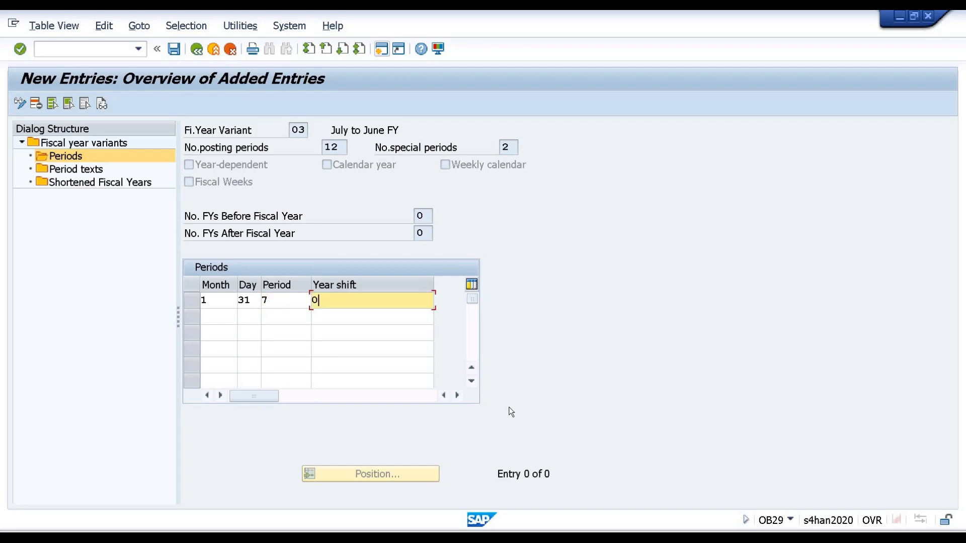
key("Tab")
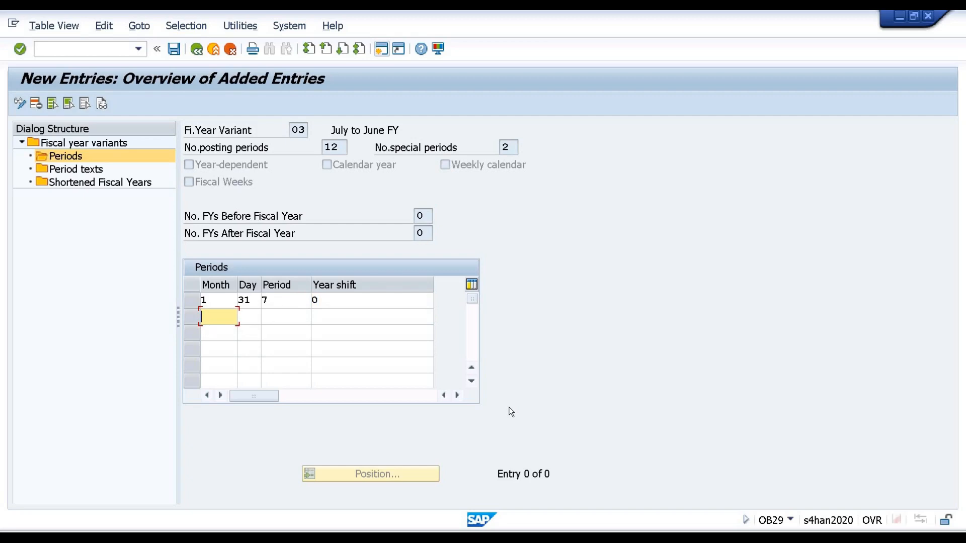
Step: Change the year shift of the month 1 row to -1
key("shift+Tab")
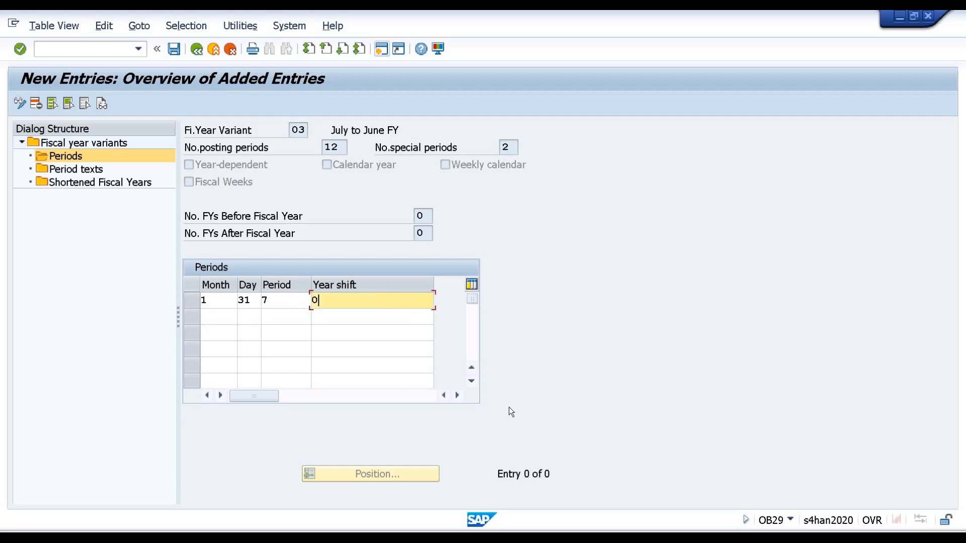
key("BackSpace")
type("-1")
key("Tab")
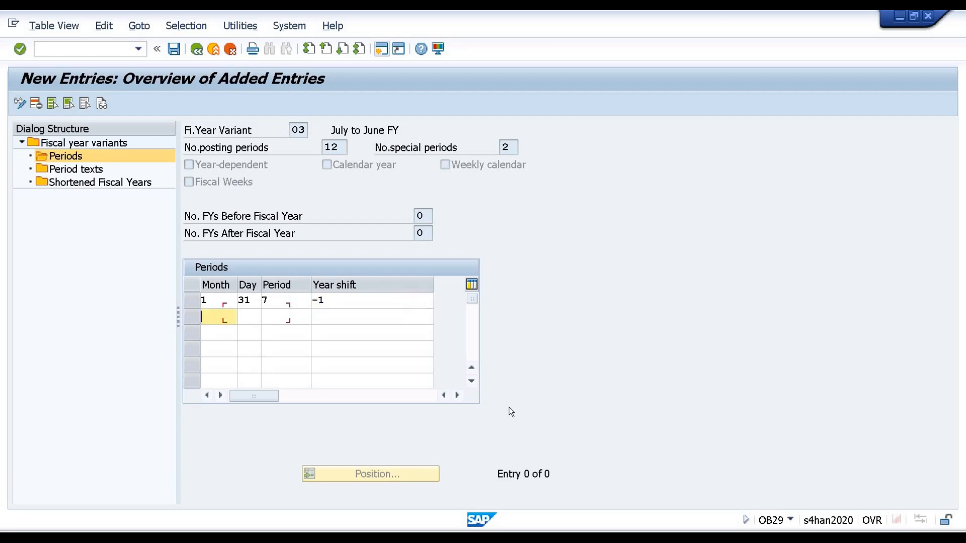
Step: Add the second Periods row with month 2, day 29, period 8 and year shift -1
type("2")
key("Tab")
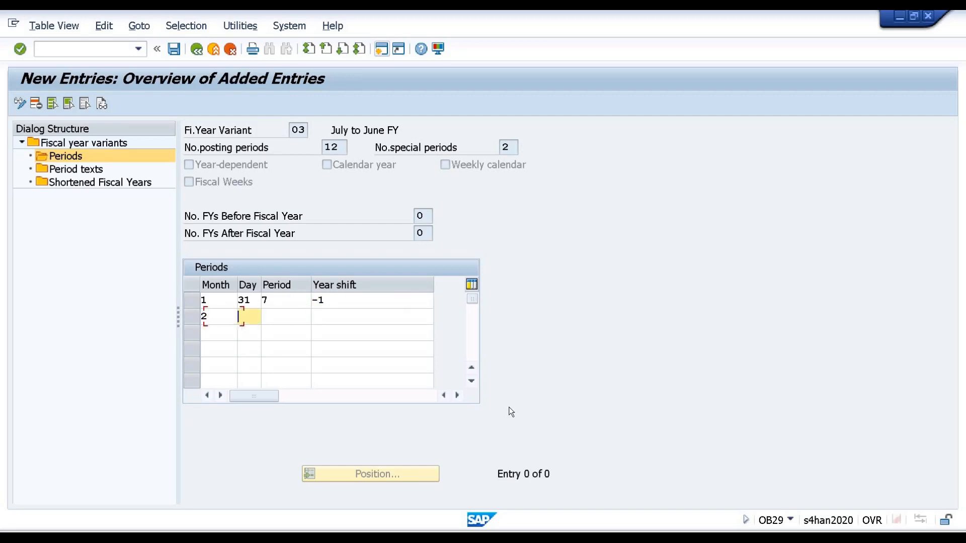
type("29")
key("Tab")
type("8")
key("Tab")
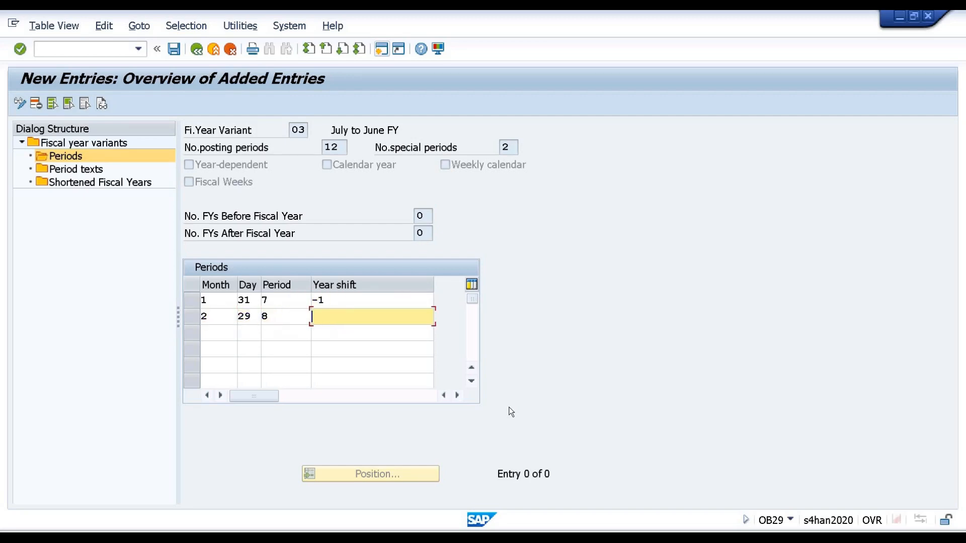
type("-1")
key("Tab")
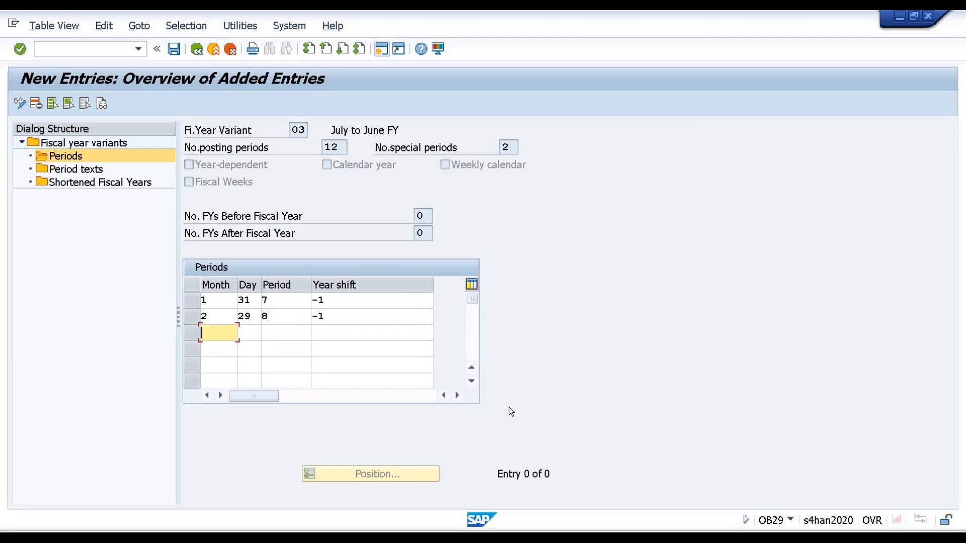
Step: Check the period table in Excel, return to SAP and enter month 3 and day 31 in the third Periods row
mouse_move(610, 21)
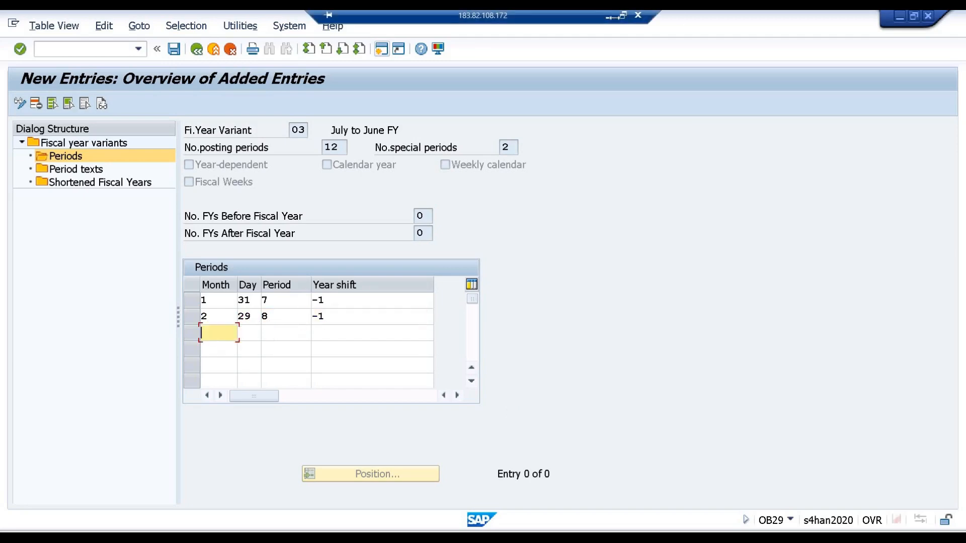
left_click(609, 19)
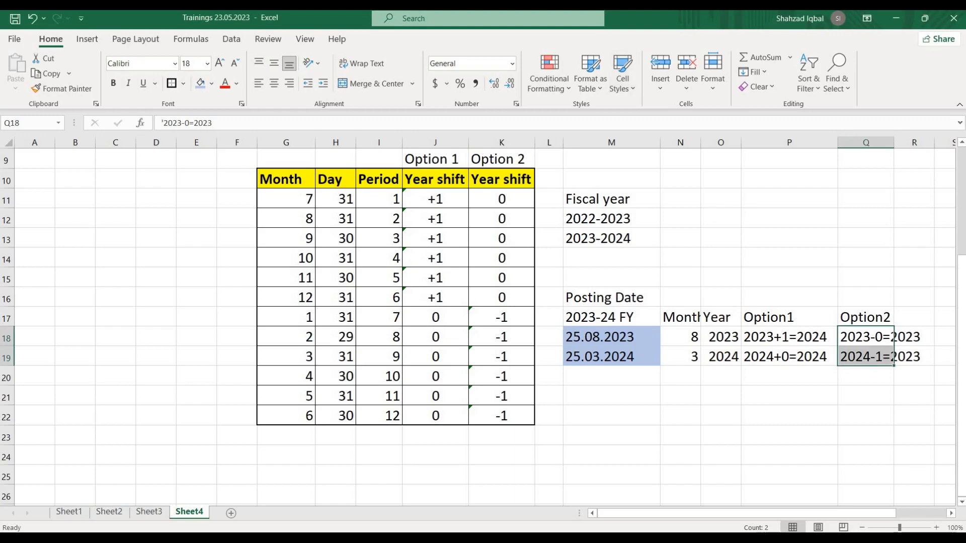
left_click(654, 538)
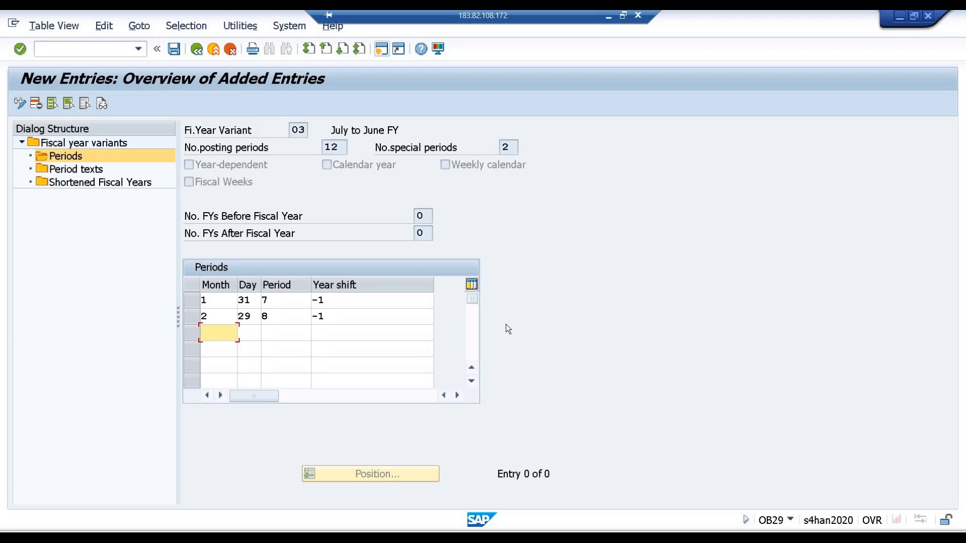
type("3")
key("Tab")
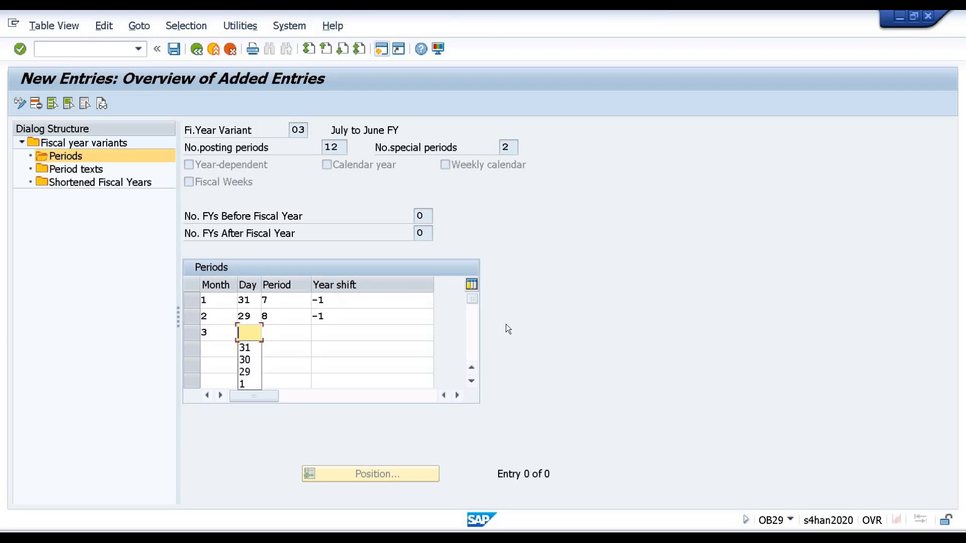
type("31")
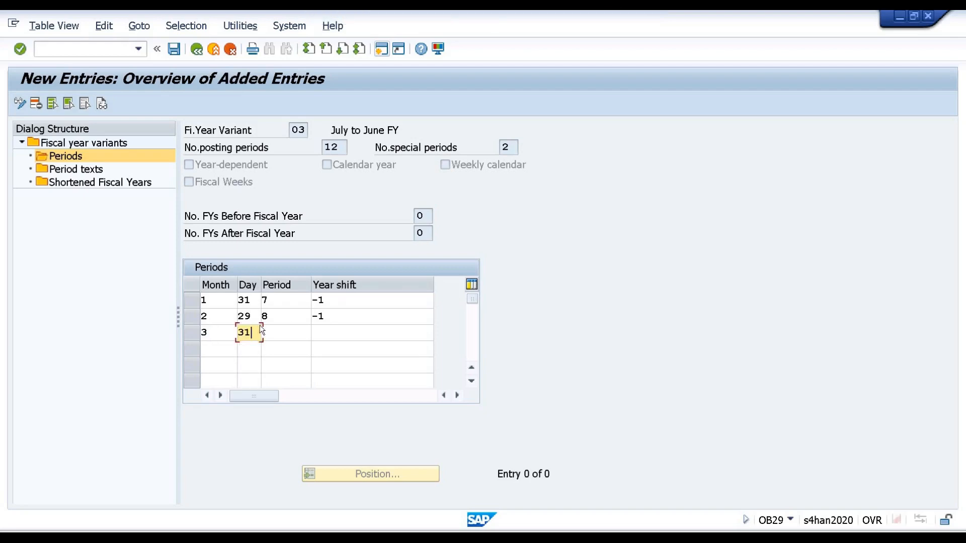
Step: Review the month 1 row and complete the month 3 row with period 9 and year shift -1
left_click(210, 300)
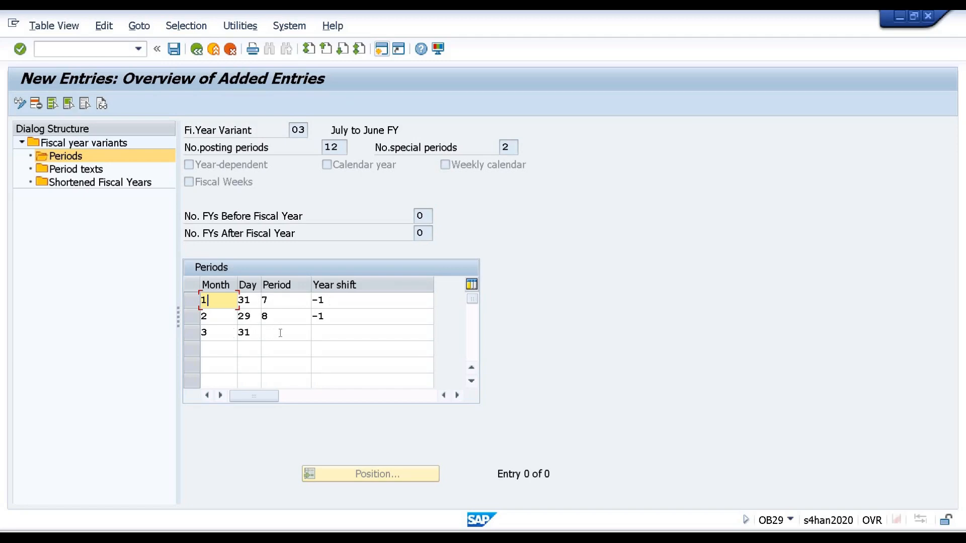
key("Tab")
key("Tab")
key("Tab")
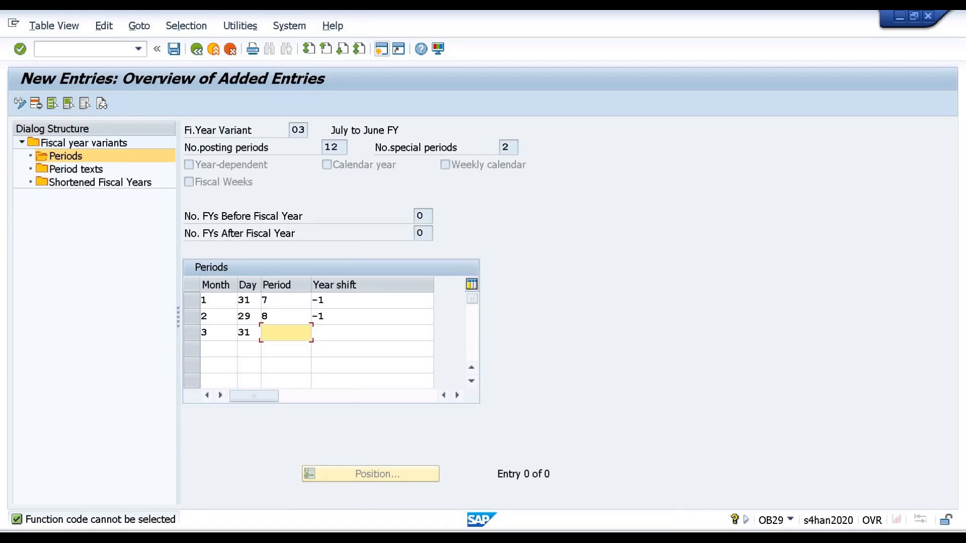
type("9")
key("Tab")
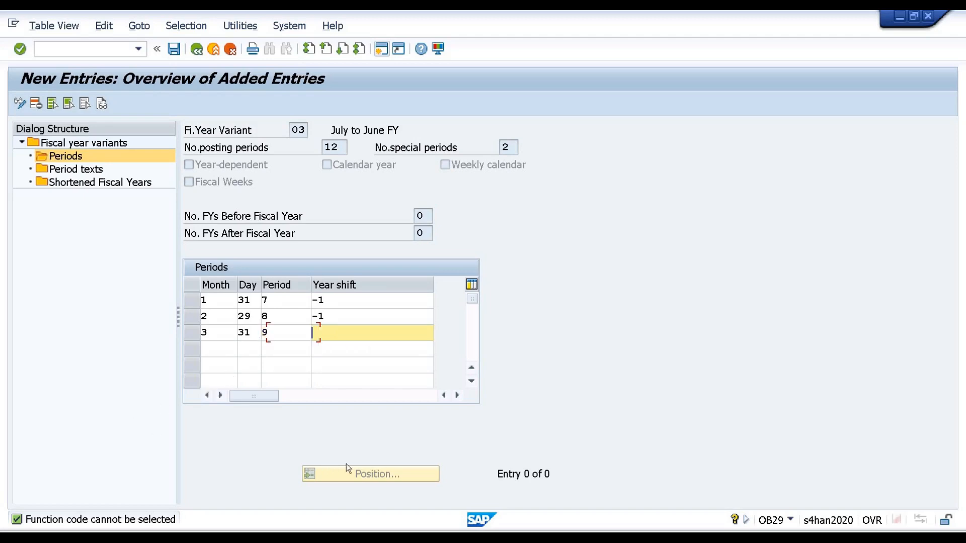
type("-1")
key("Tab")
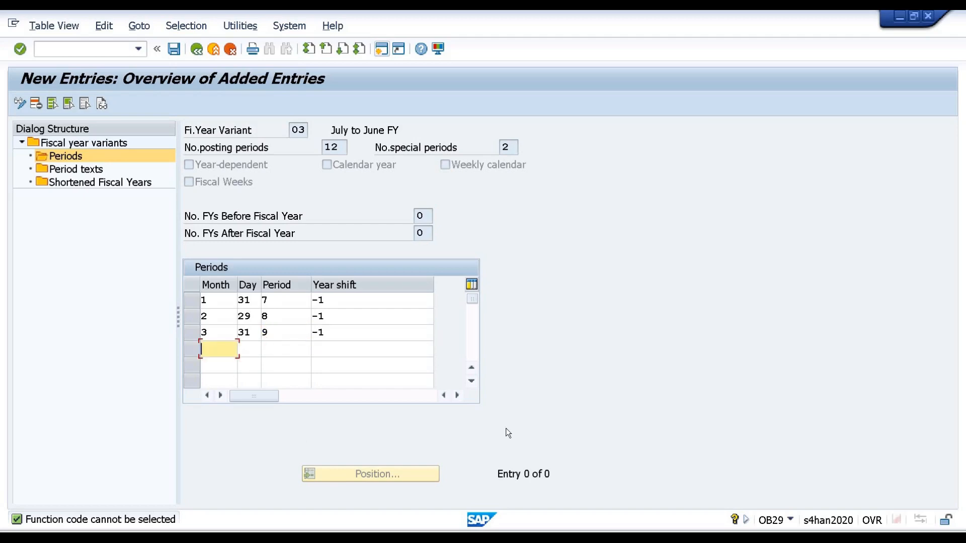
Step: Add the fourth Periods row with month 4, day 30, period 10 and year shift -1
type("4")
key("Tab")
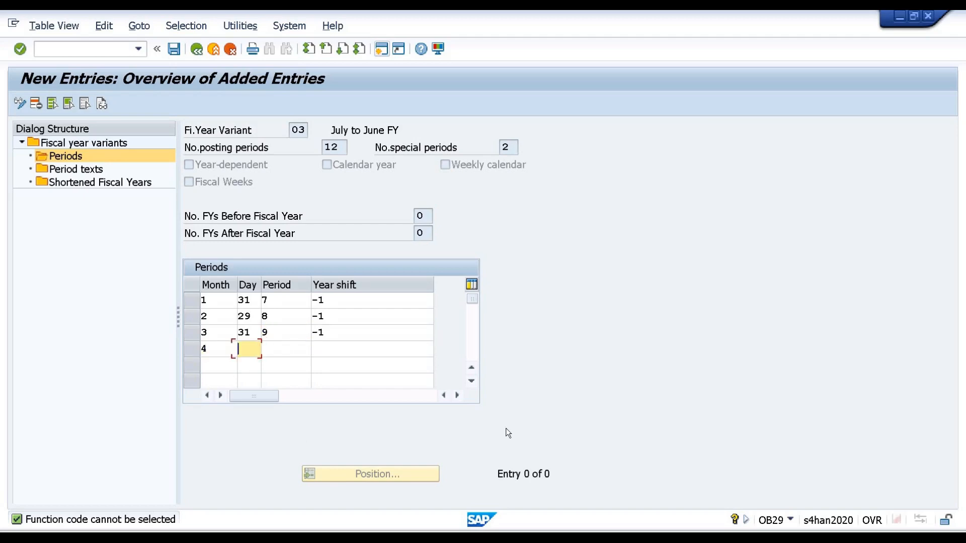
type("3")
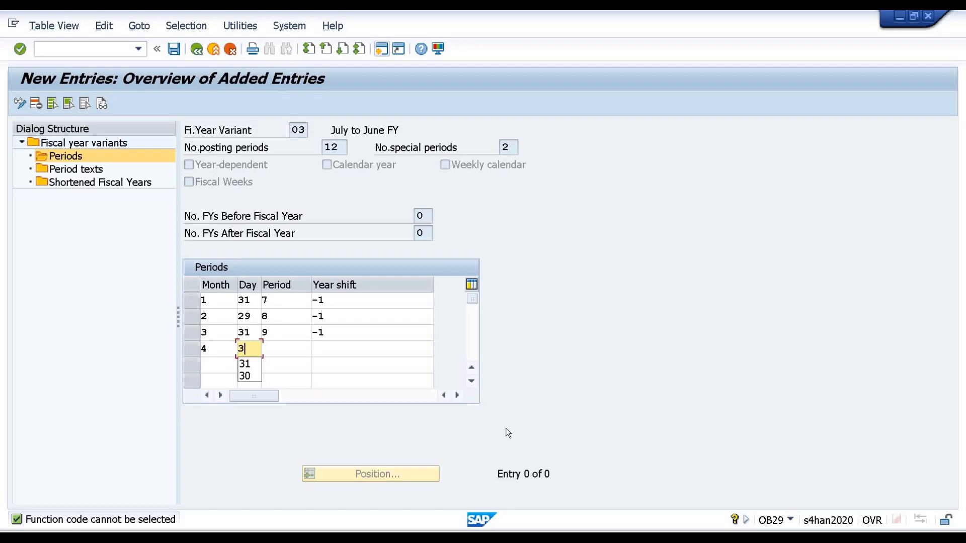
type("0")
key("Tab")
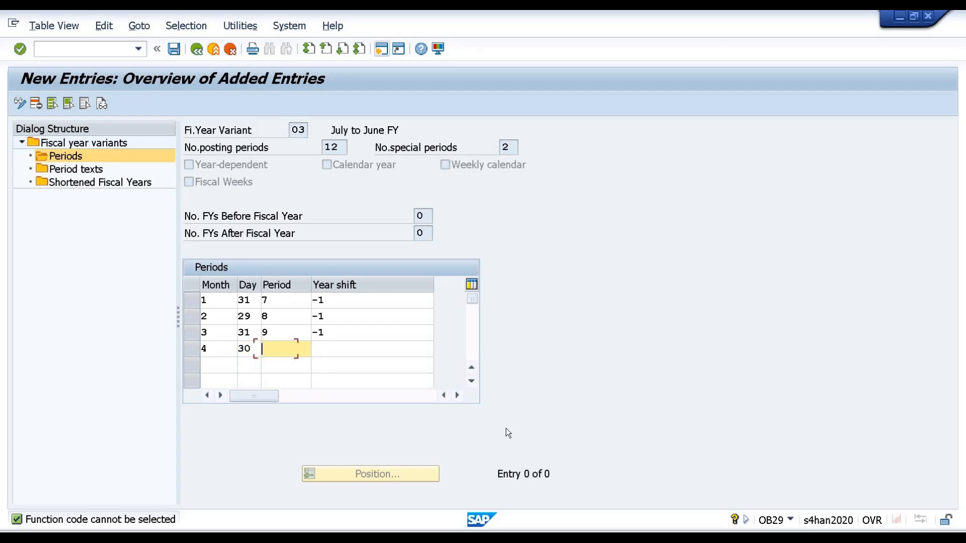
type("1")
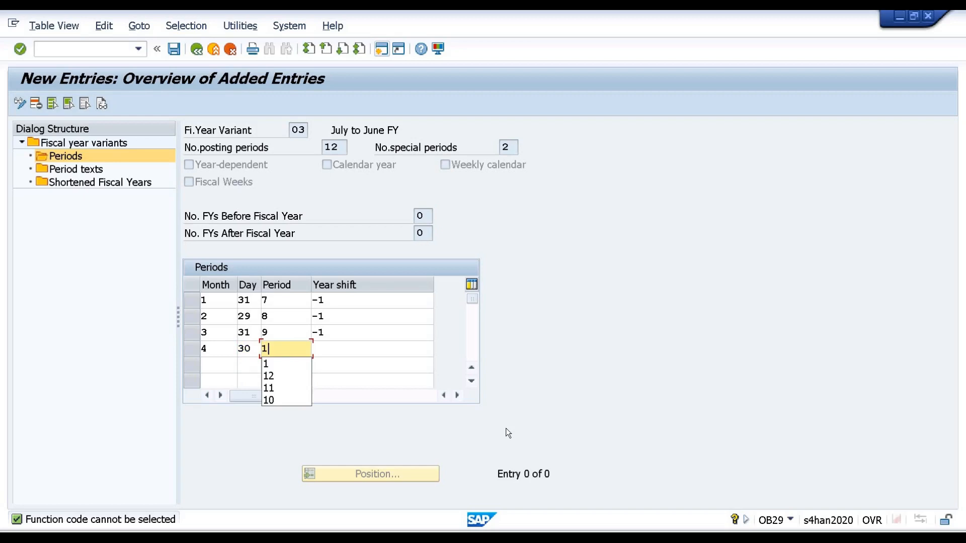
type("0")
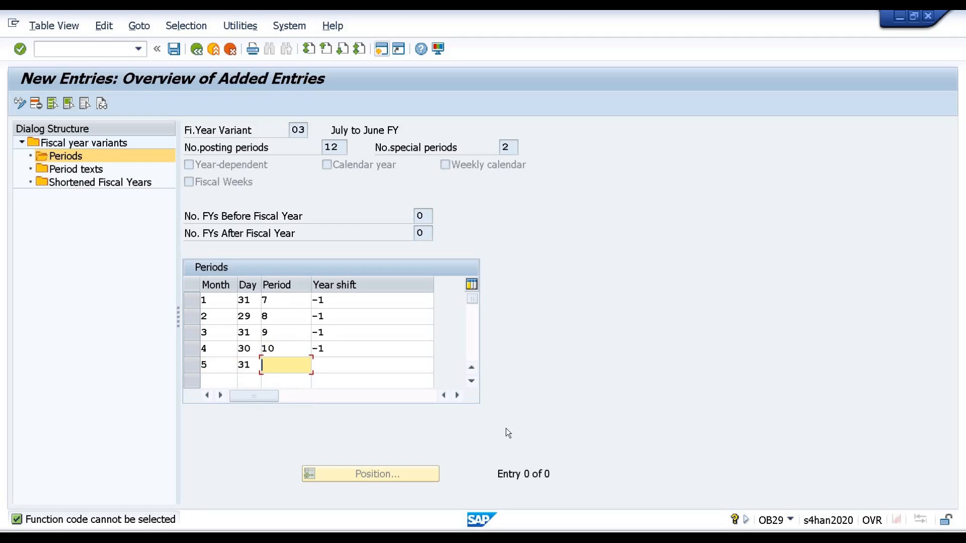
Step: Add the month 5 row with day 31, period 11 and year shift -1
type("11")
key("Tab")
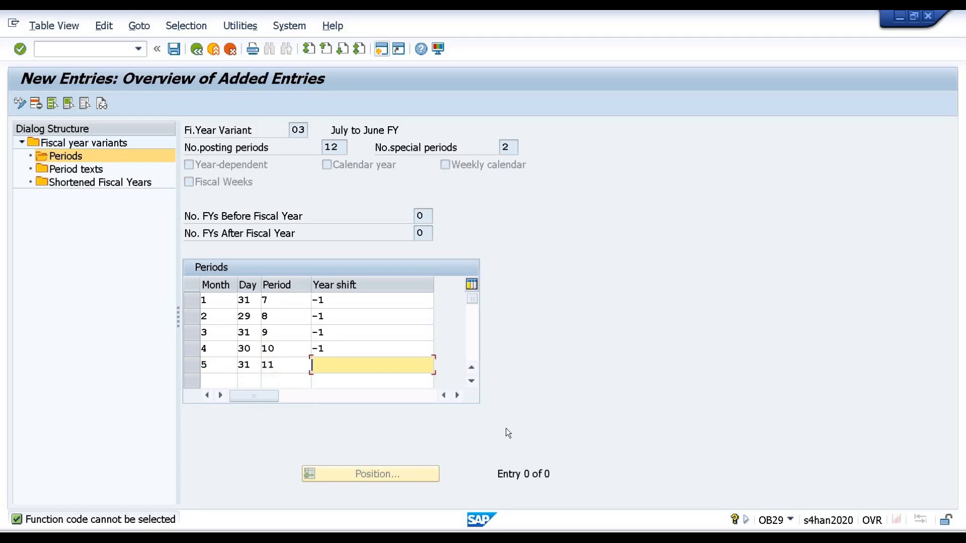
type("-1")
key("Tab")
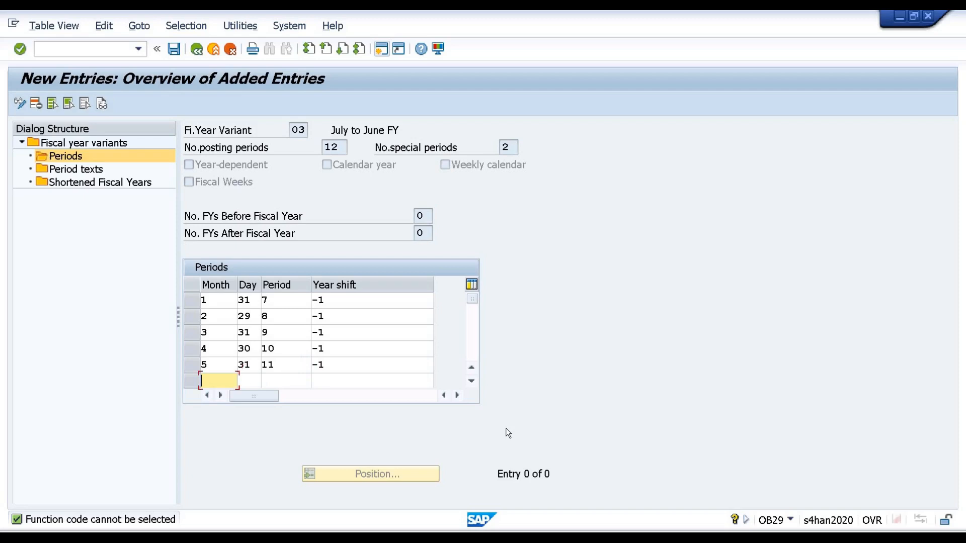
Step: Add the month 6 row with day 30, period 12 and year shift -1
type("6")
key("Tab")
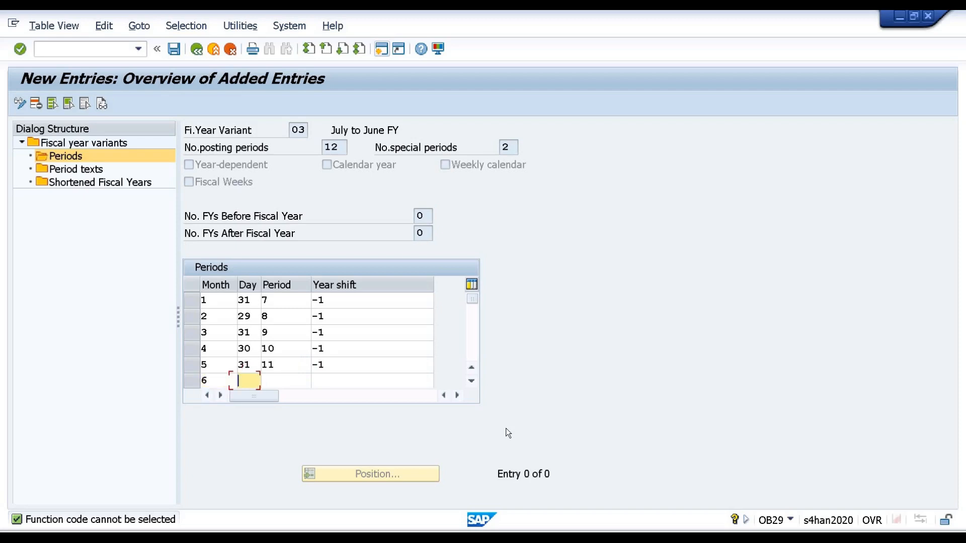
type("30")
key("Tab")
type("12")
key("Tab")
type("-1")
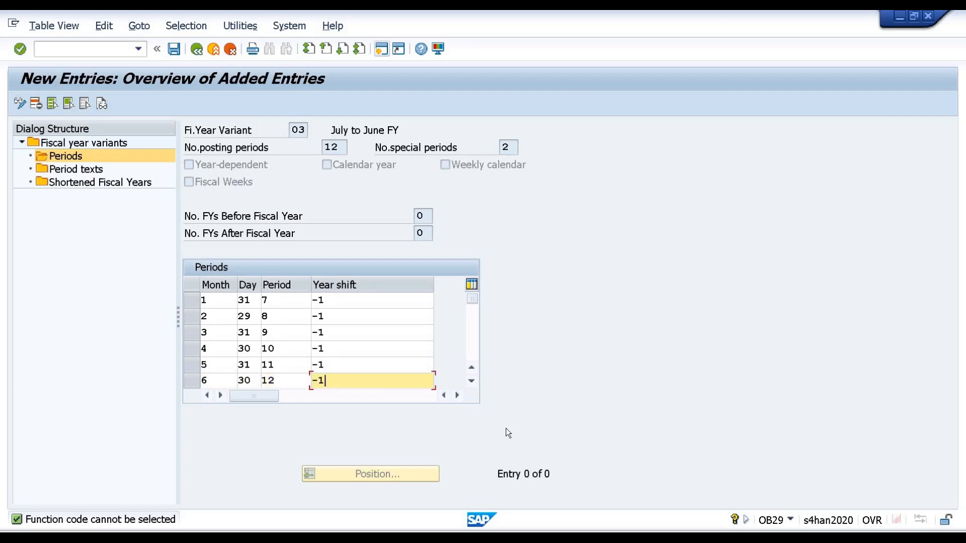
Step: Try to save the period rows for months 1 to 6 and acknowledge the messages
key("ctrl+s")
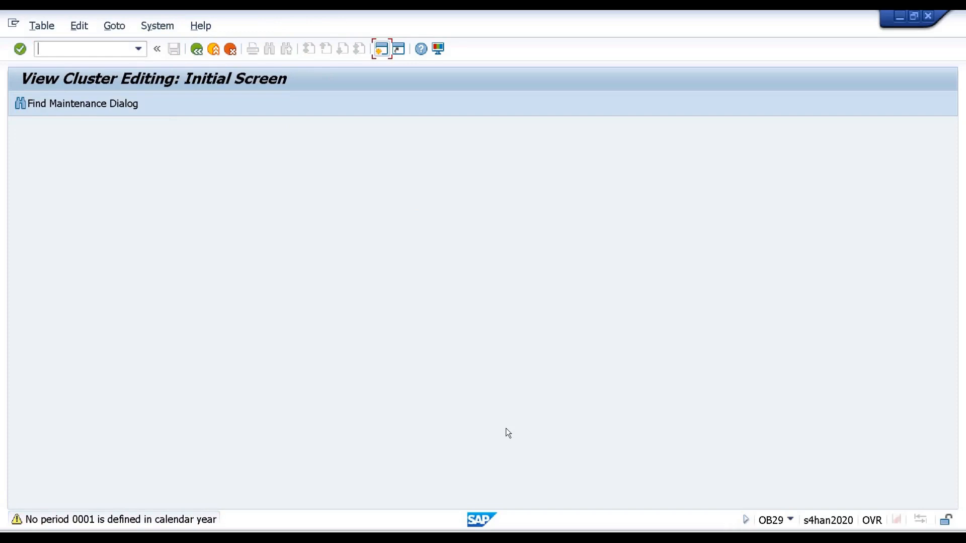
key("Return")
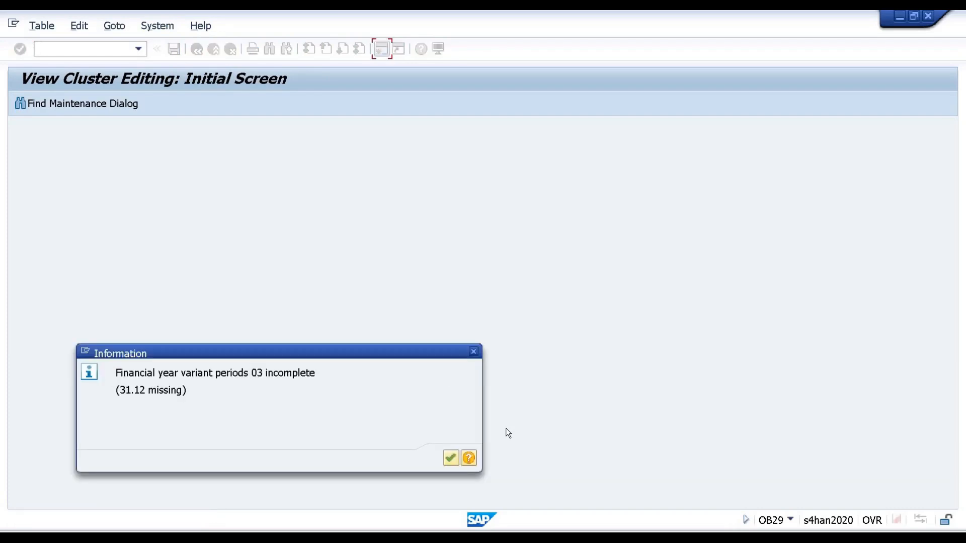
key("Return")
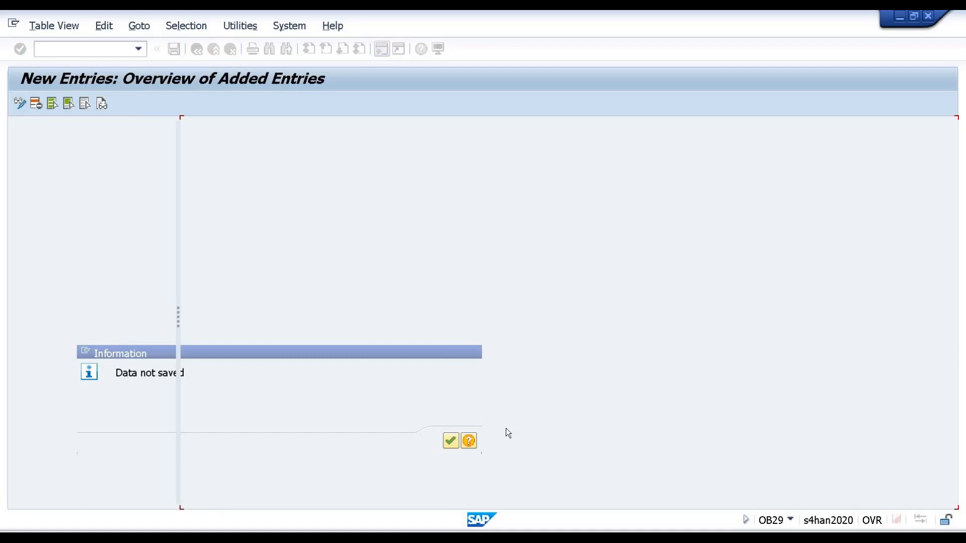
key("Return")
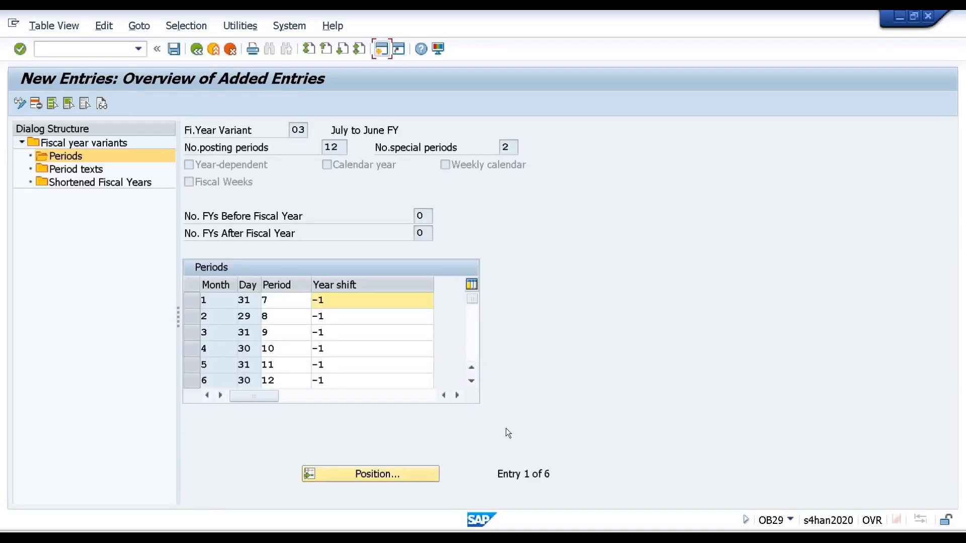
Step: Below the month 6 row, add month 7 with day 31, period 1 and year shift 0
left_click(505, 428)
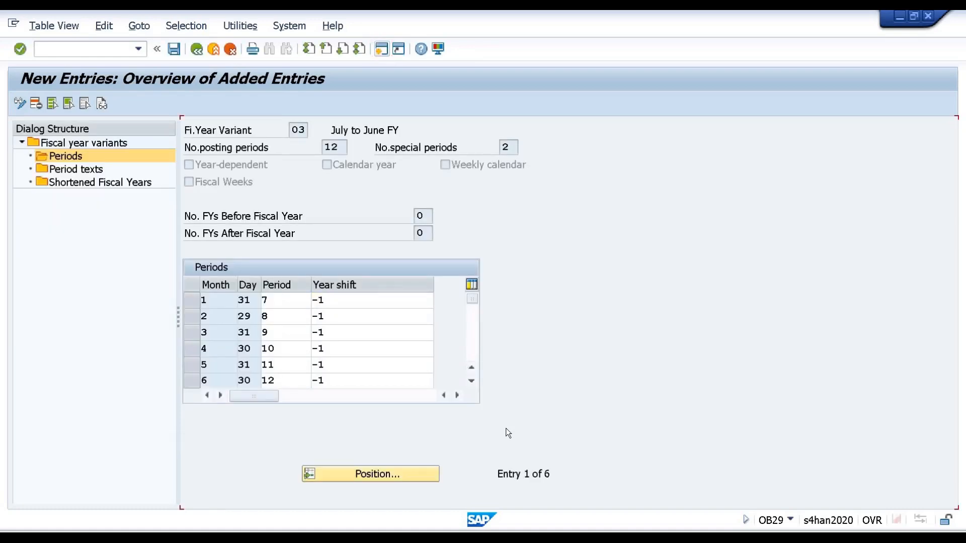
scroll(392, 342, "down", 2)
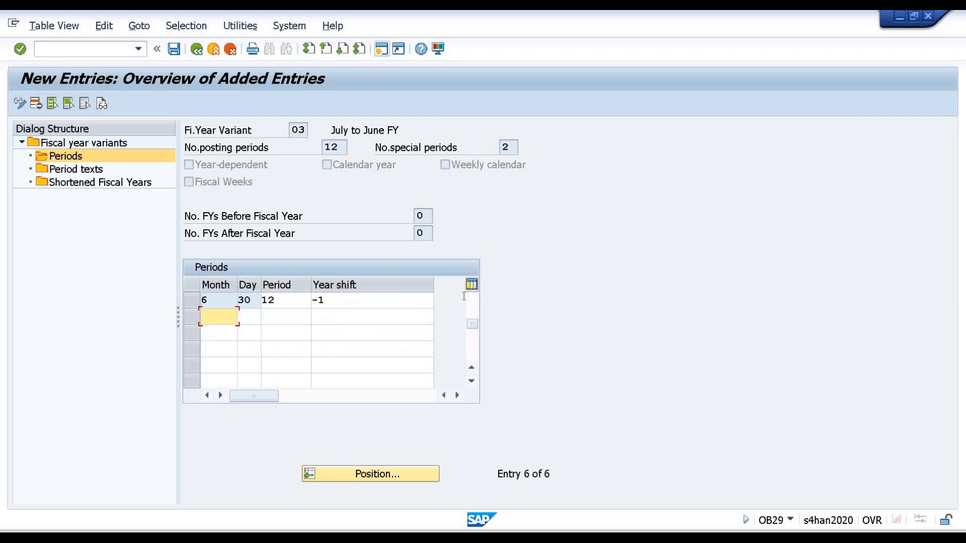
type("7")
key("Tab")
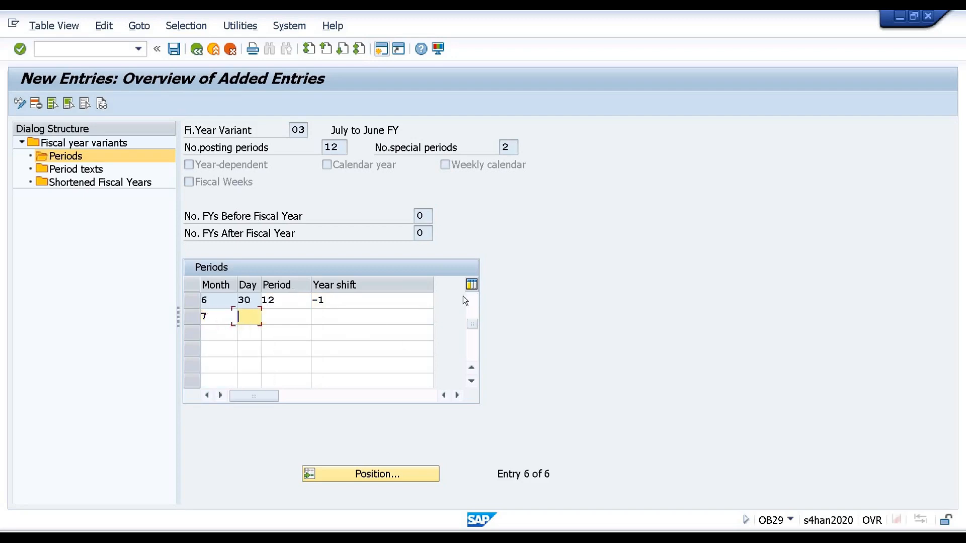
type("31")
key("Tab")
type("1")
key("Tab")
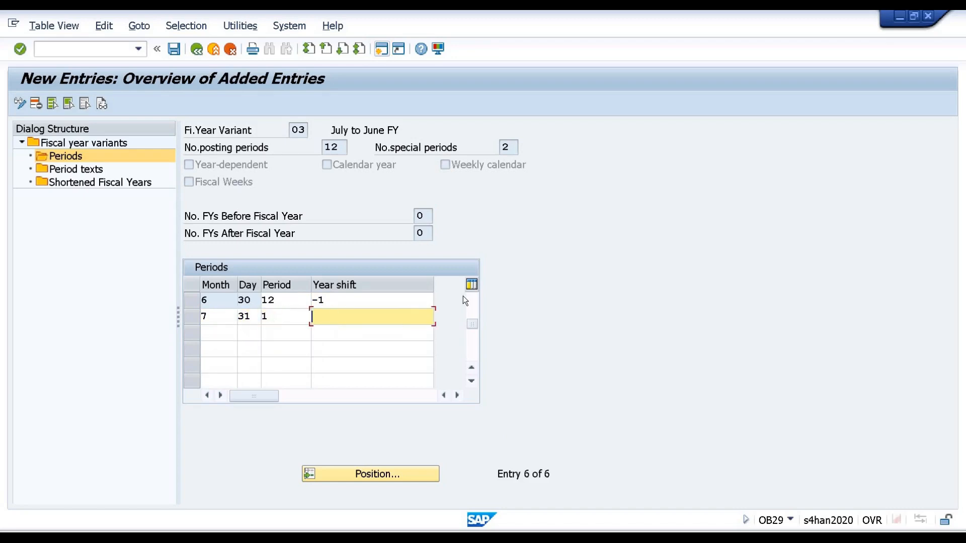
type("0")
key("Tab")
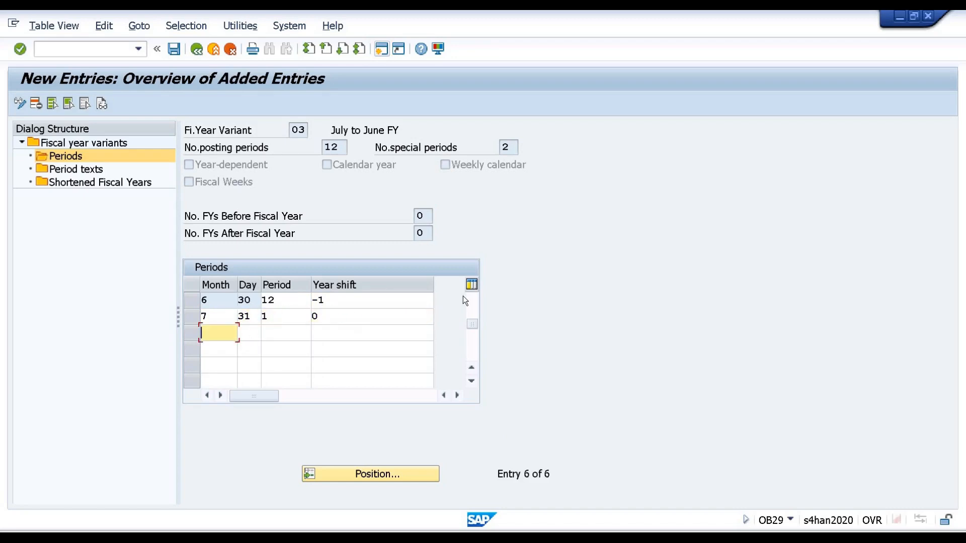
Step: Add the month 8 row with day 31, period 2 and year shift 0
type("8")
key("Tab")
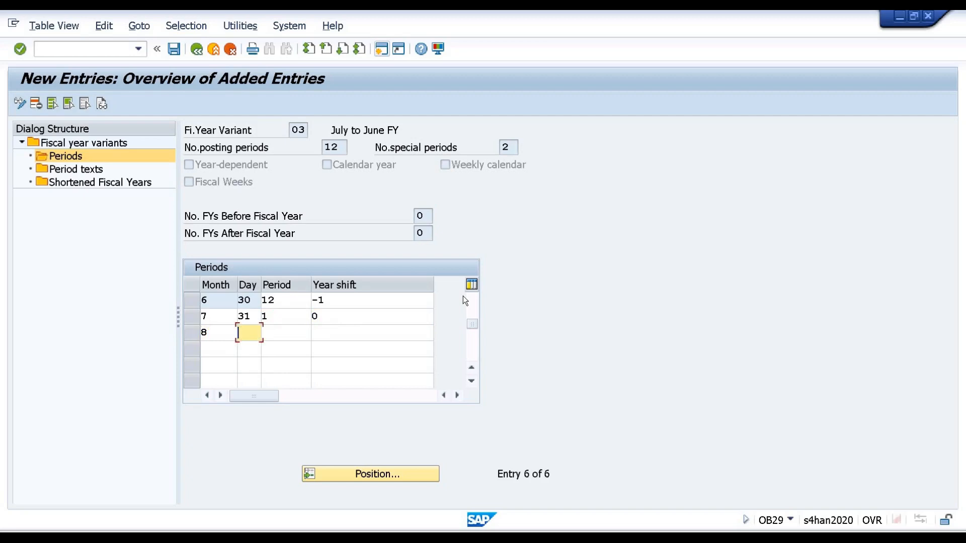
type("31")
key("Tab")
type("2")
key("Tab")
type("0")
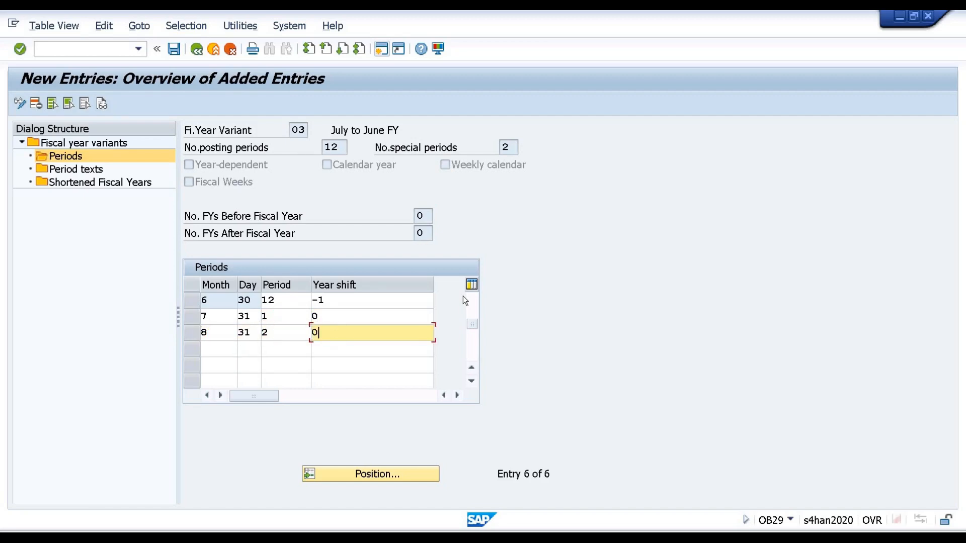
key("Tab")
Step: Add the month 9 row with day 30, period 3 and year shift 0
type("9")
key("Tab")
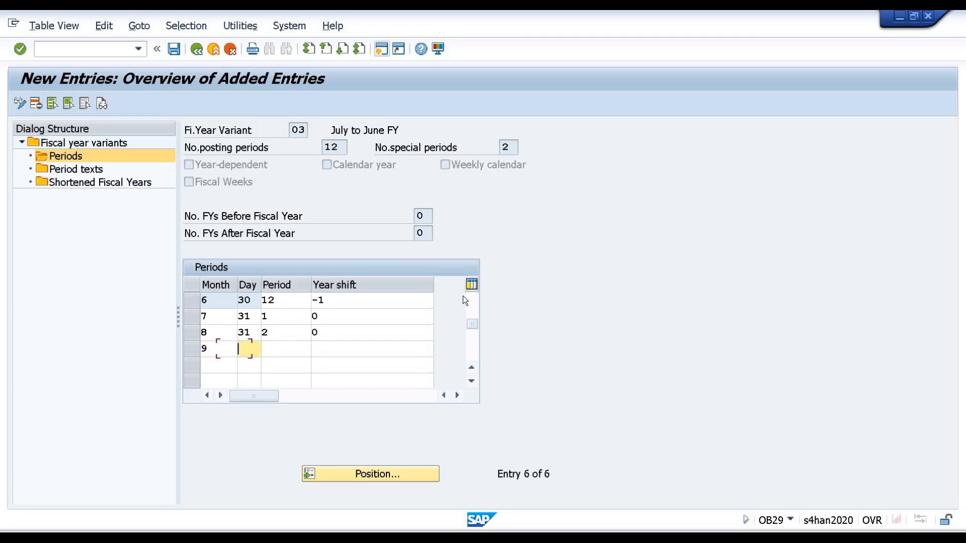
type("30")
key("Tab")
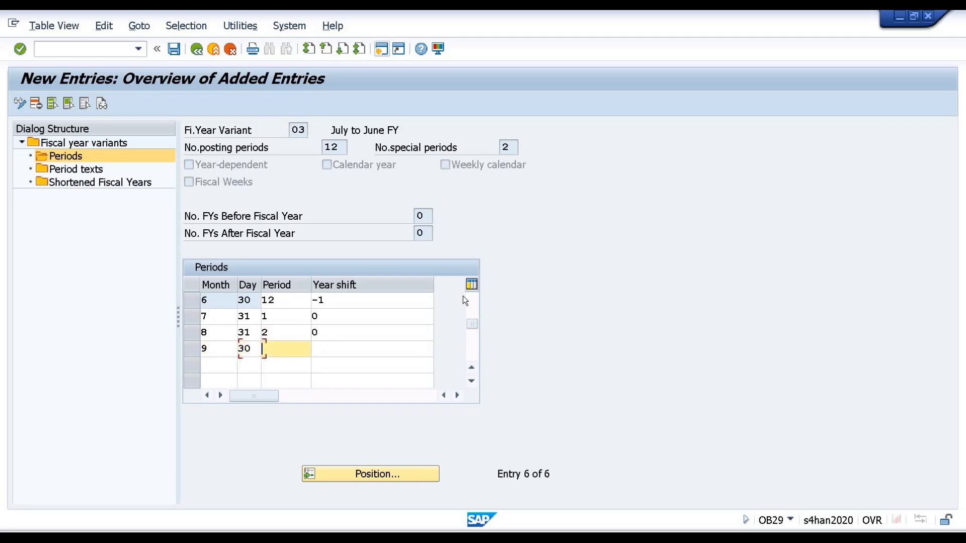
type("3")
key("Tab")
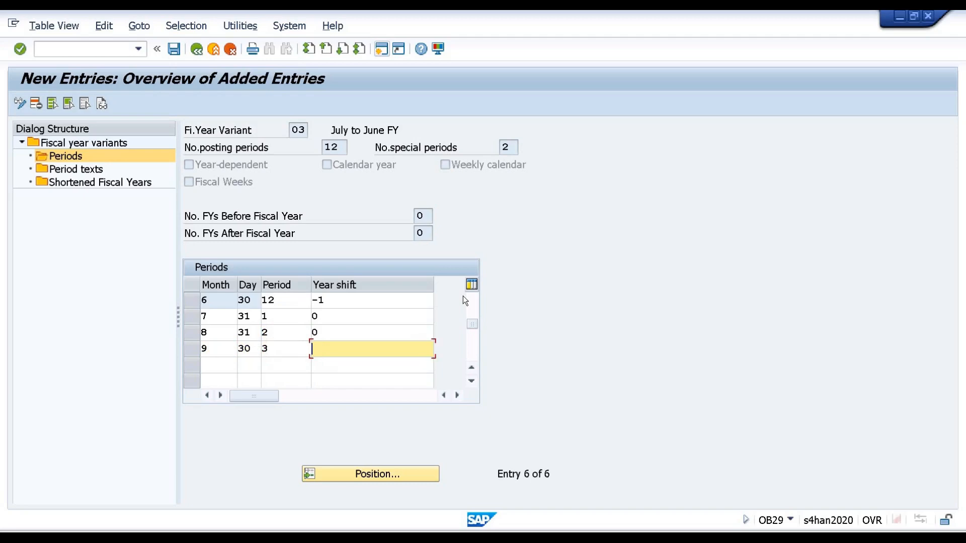
type("0")
key("Tab")
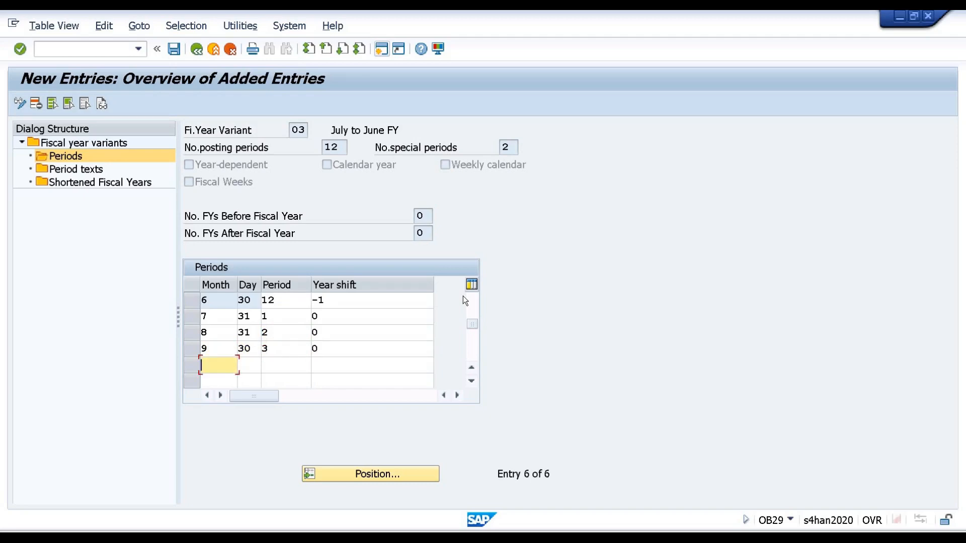
Step: Add the month 10 row with day 31, period 4 and year shift 0
type("10")
key("Tab")
type("31")
key("Tab")
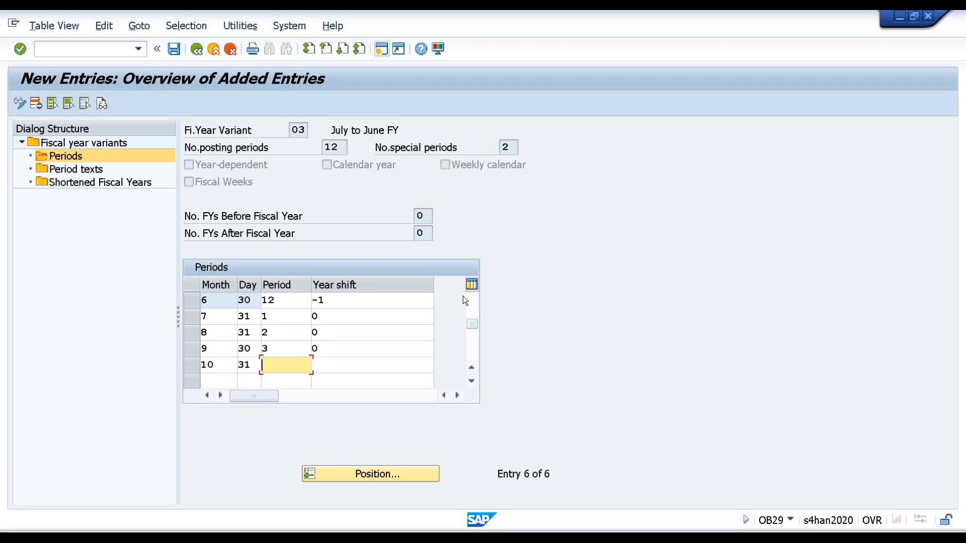
type("4")
key("Tab")
type("0")
key("Tab")
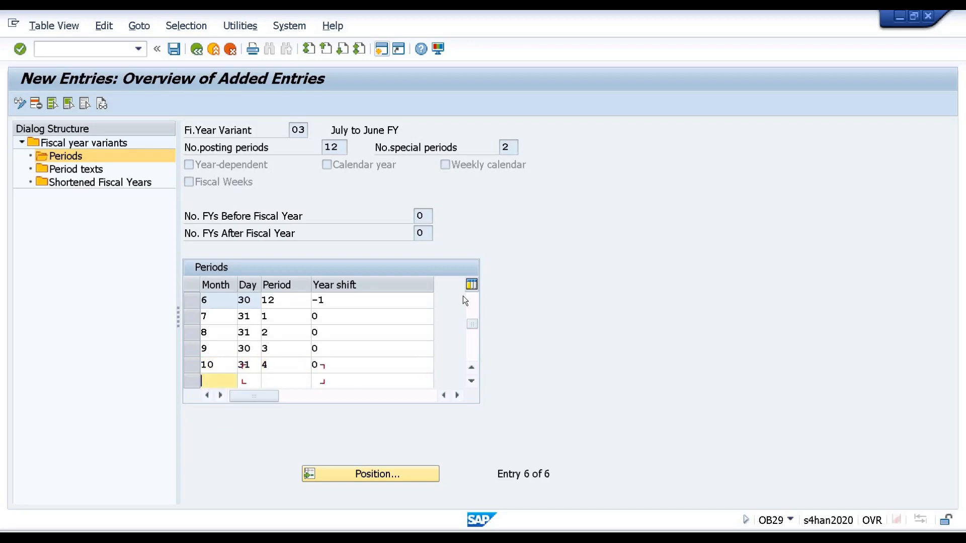
Step: Add the month 11 row with day 30, period 5 and year shift 0, and confirm the entered rows
type("11")
key("Tab")
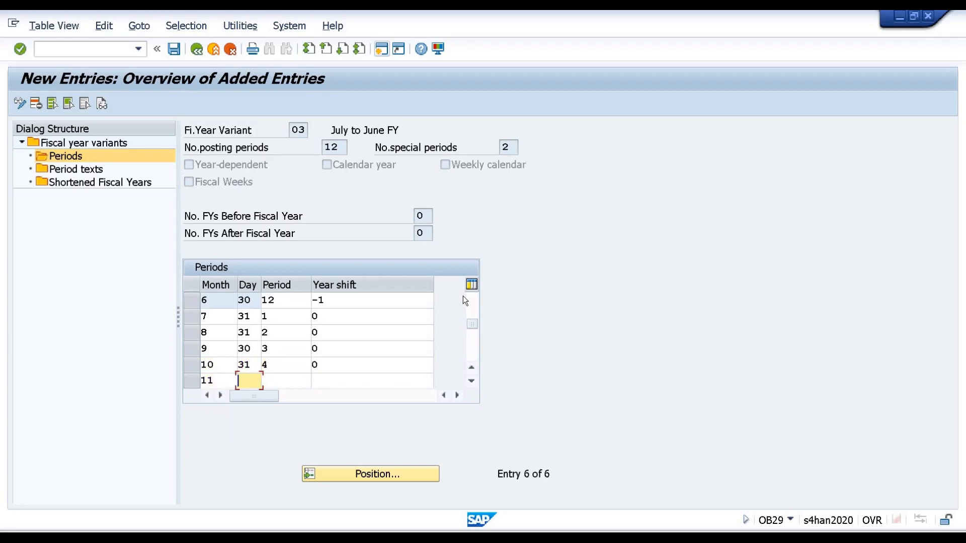
type("30")
key("Tab")
type("5")
key("Tab")
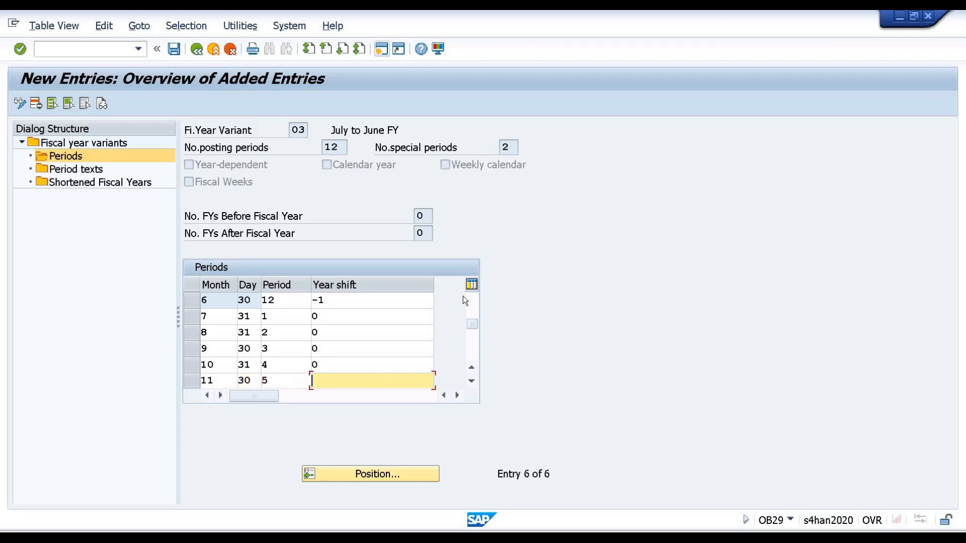
type("0")
key("Tab")
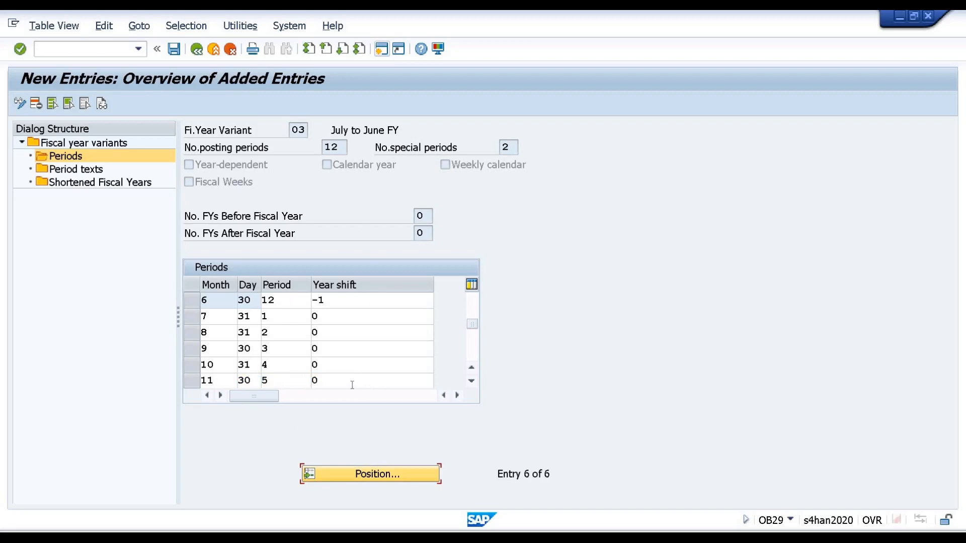
left_click(347, 383)
key("Return")
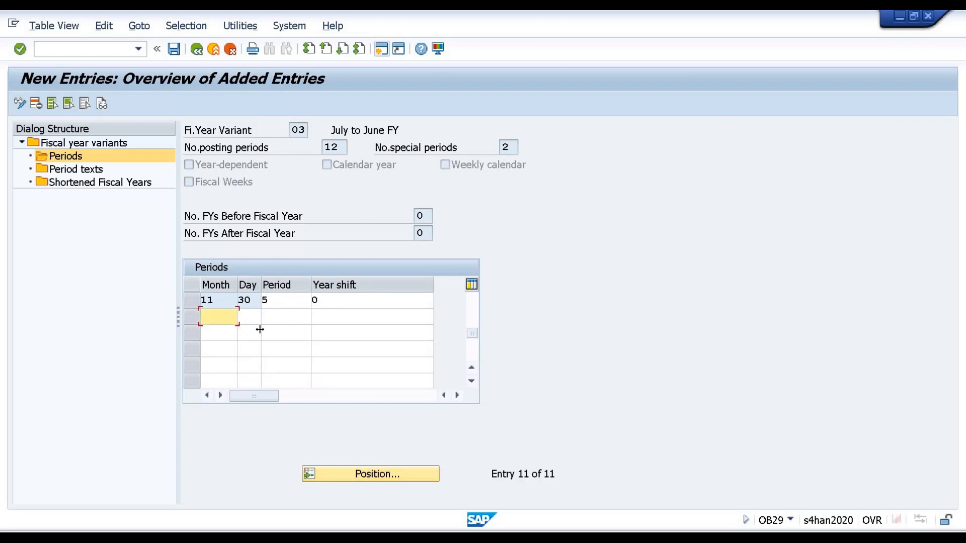
Step: Add the month 12 row with day 31, period 6 and year shift 0 to complete the Periods table
type("12")
key("Tab")
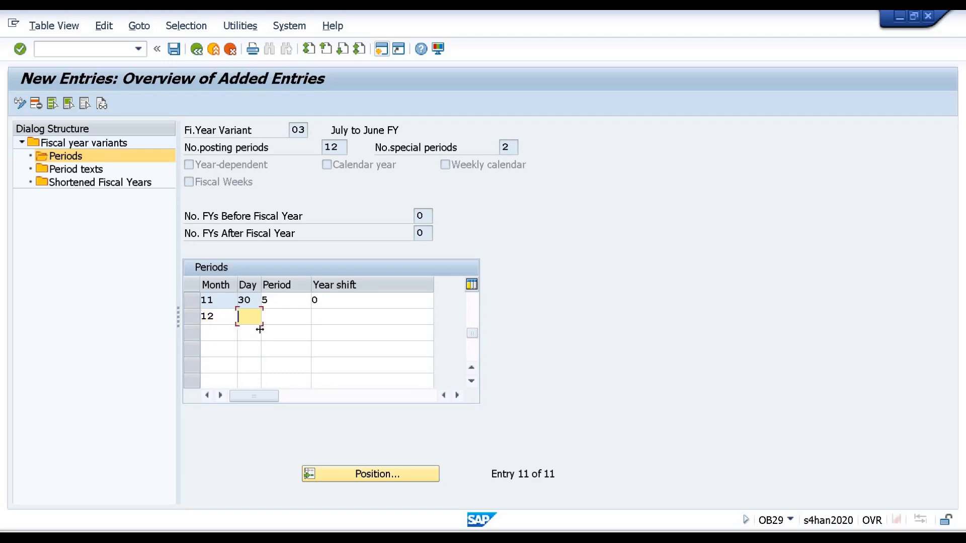
type("31")
key("Tab")
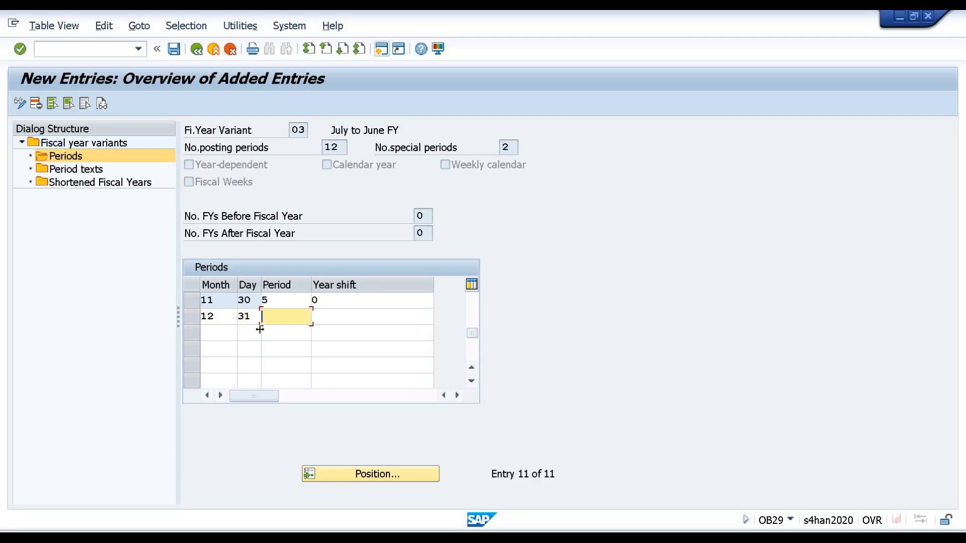
type("6")
key("Tab")
type("0")
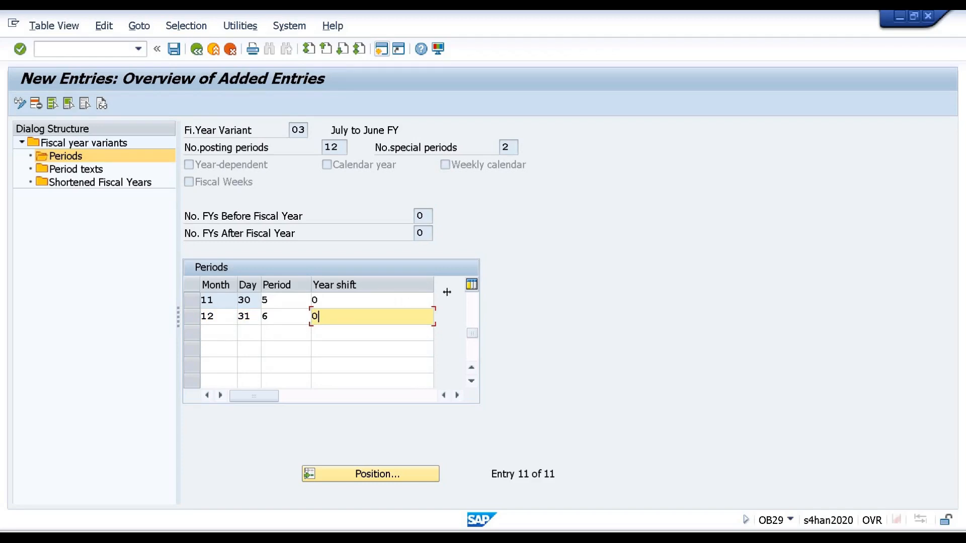
left_click(440, 245)
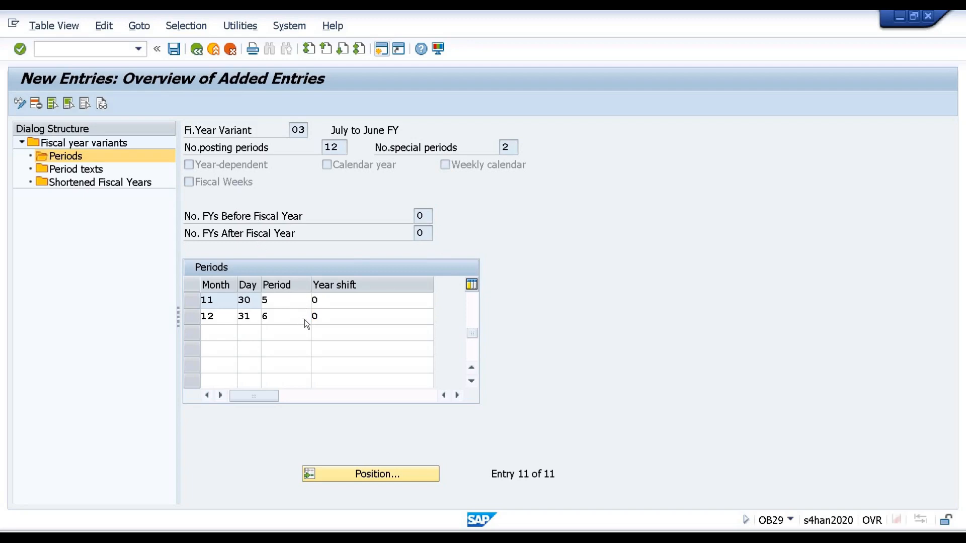
scroll(335, 322, "up", 3)
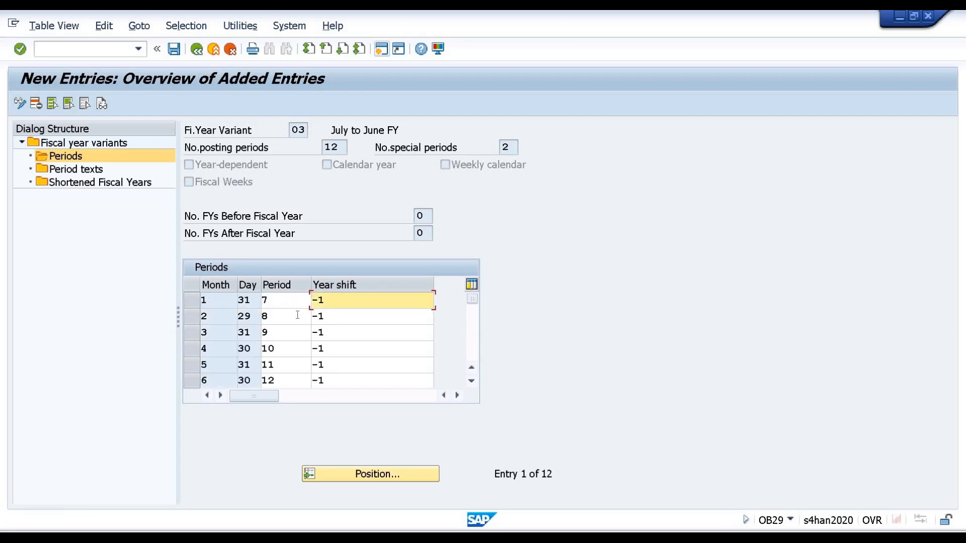
Step: Save the completed posting periods of fiscal year variant 03
left_click(173, 49)
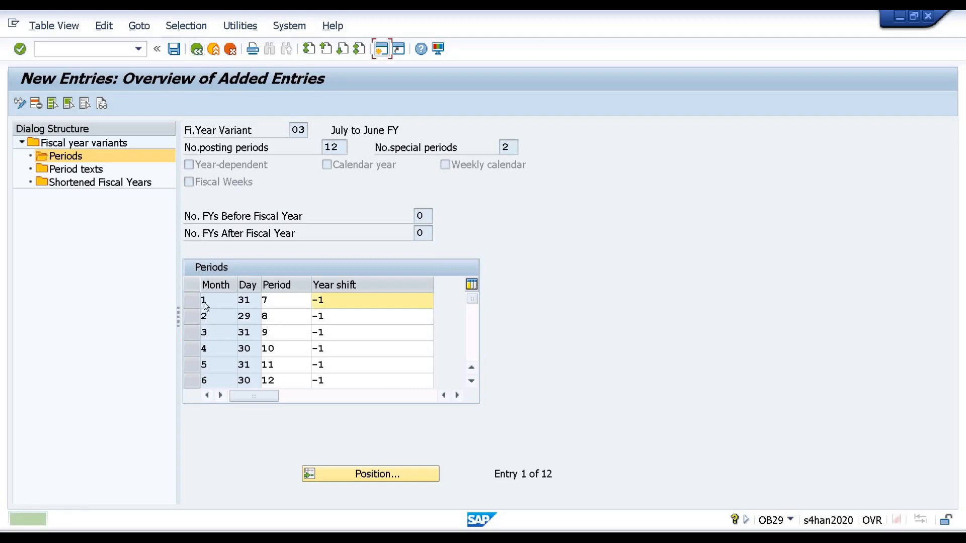
Step: Add a period text for variant 03 in language EN, period 1, with short text JUL and text July Month
double_click(73, 170)
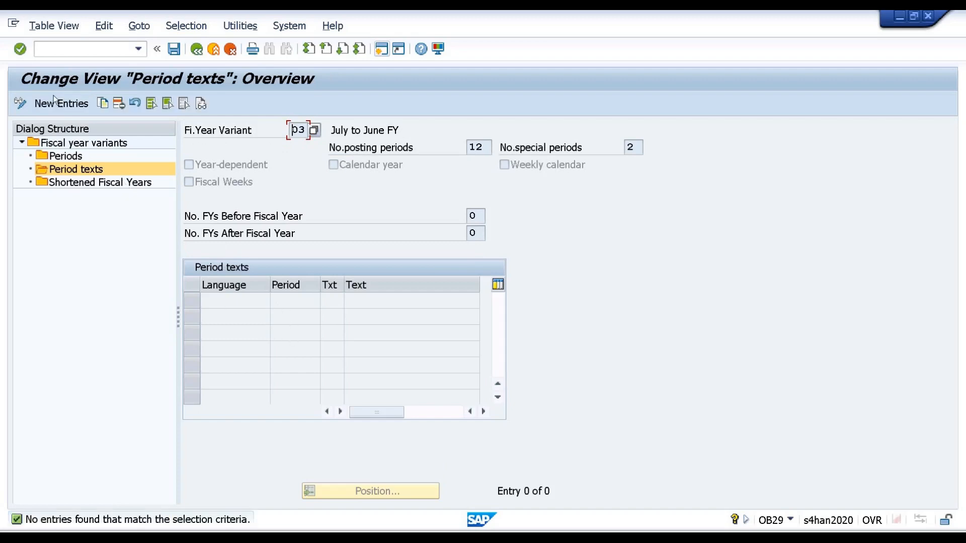
left_click(59, 103)
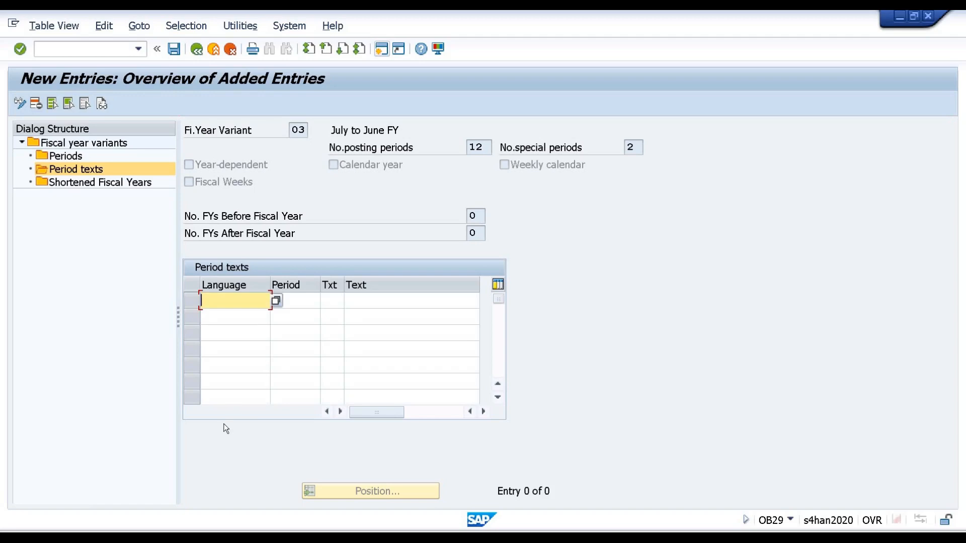
type("EN")
key("Tab")
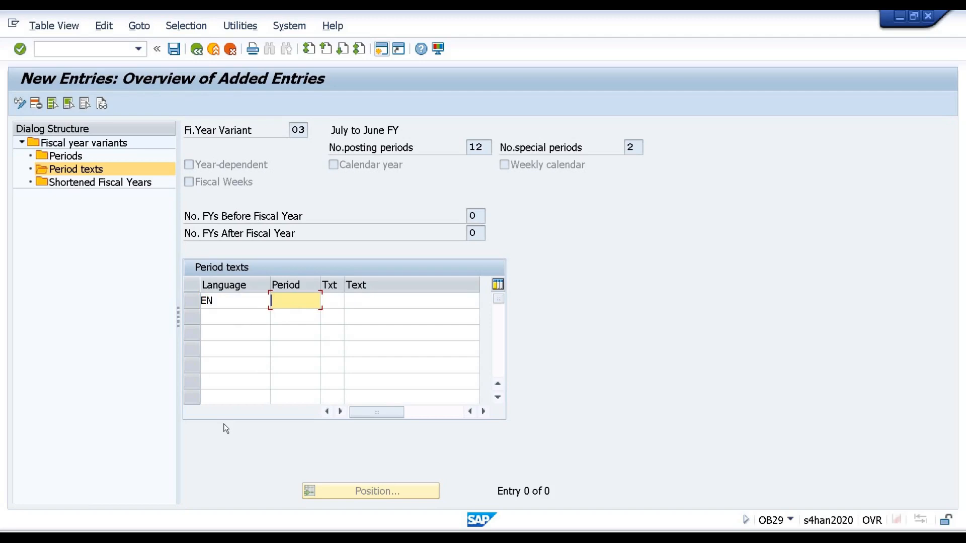
type("1")
key("Tab")
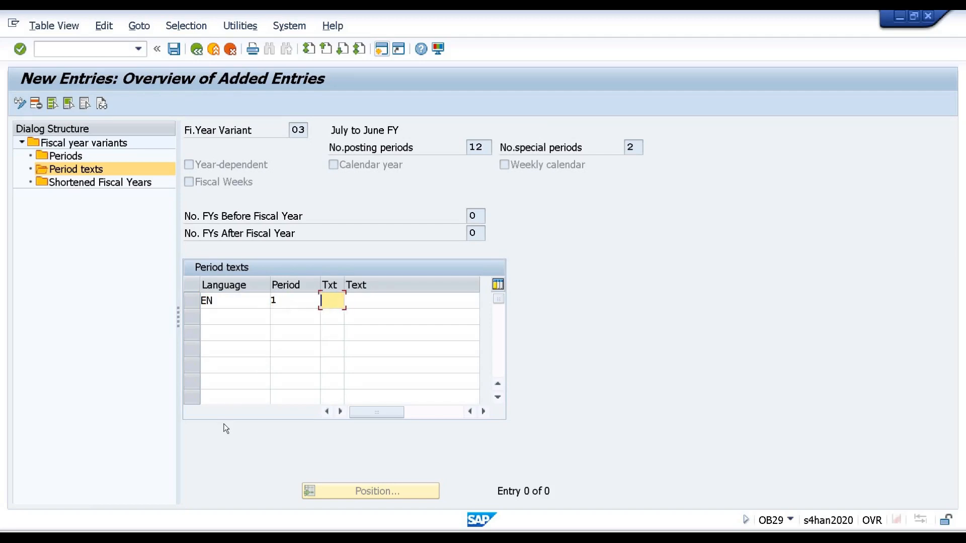
type("JUL")
key("Tab")
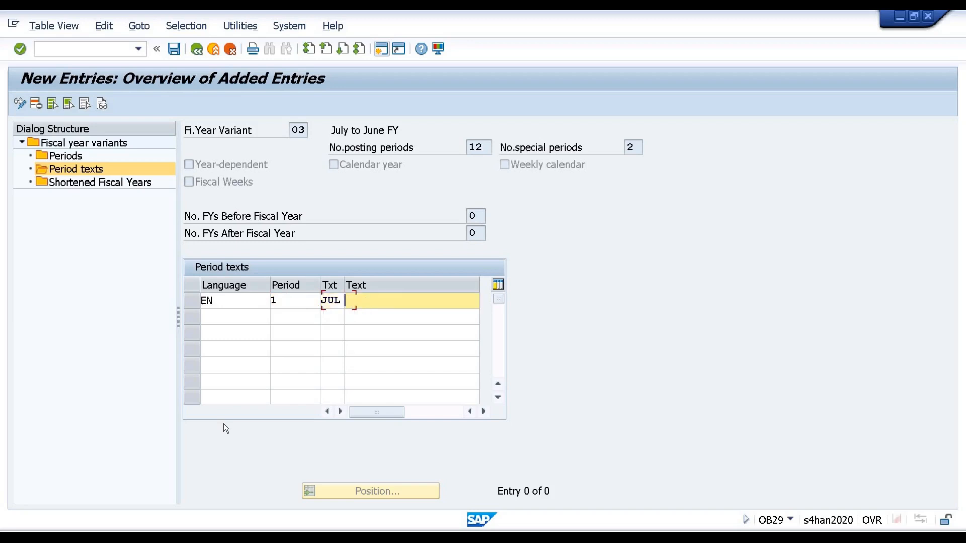
type("July")
type("Month")
Step: Exit the period texts maintenance without saving the changes
left_click(216, 49)
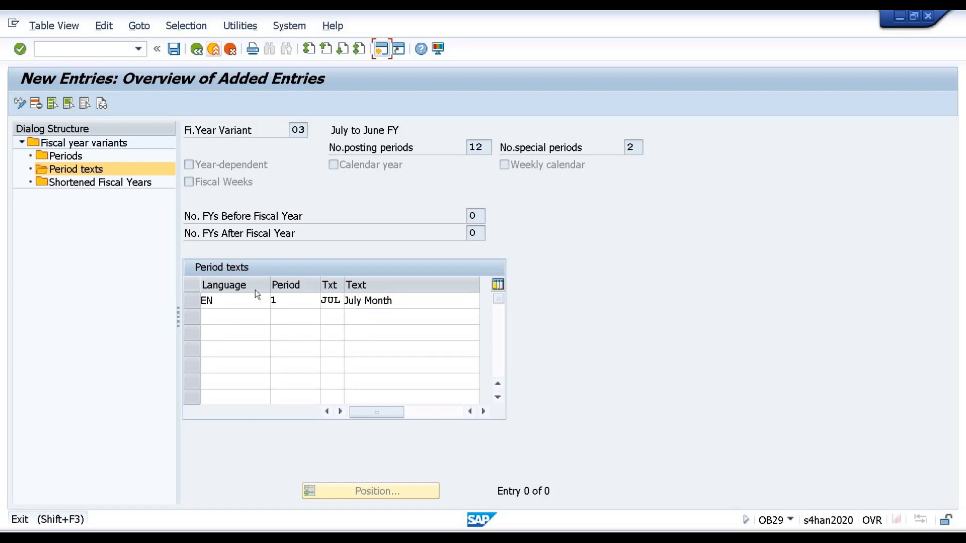
left_click(223, 57)
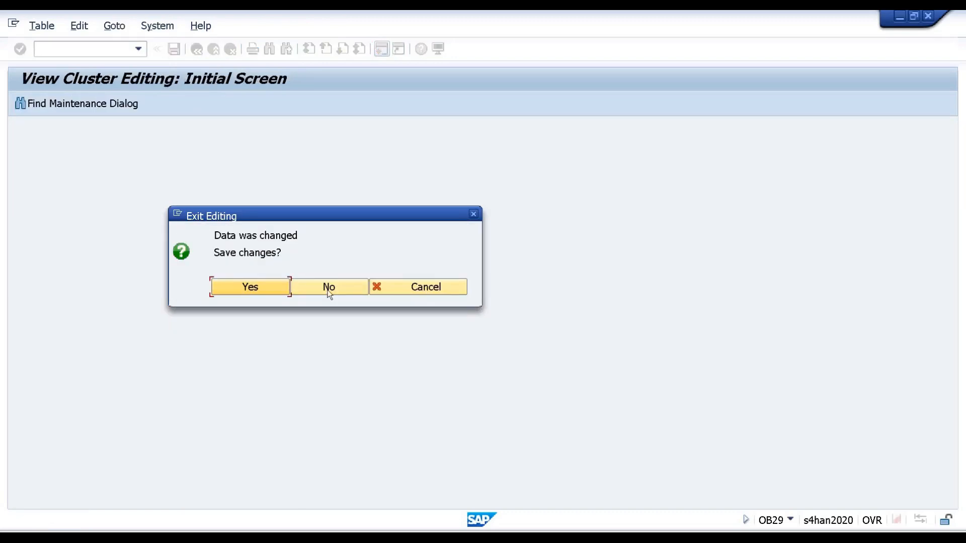
left_click(329, 287)
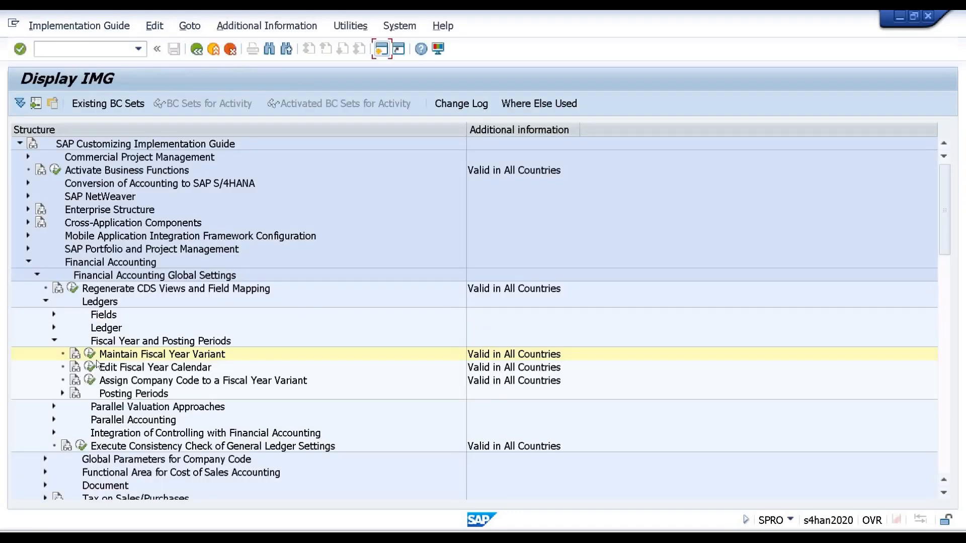
Step: Mark fiscal year variant 03 as year-dependent and open its shortened fiscal years for fiscal year 2024
left_click(88, 352)
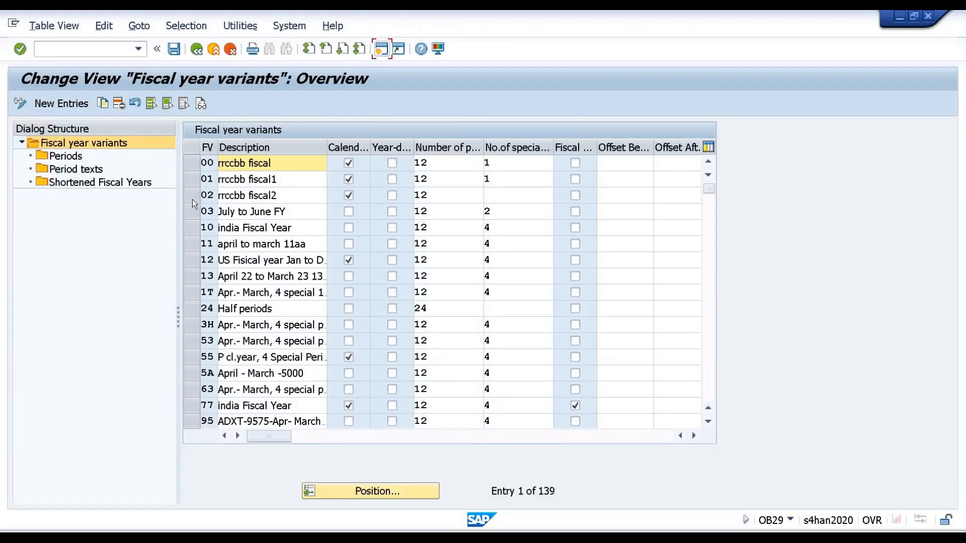
left_click(191, 213)
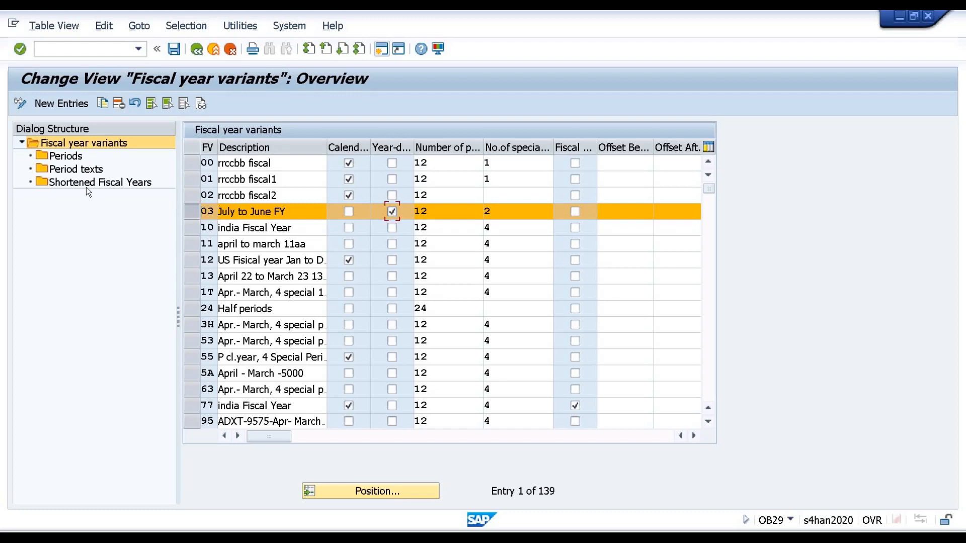
double_click(69, 180)
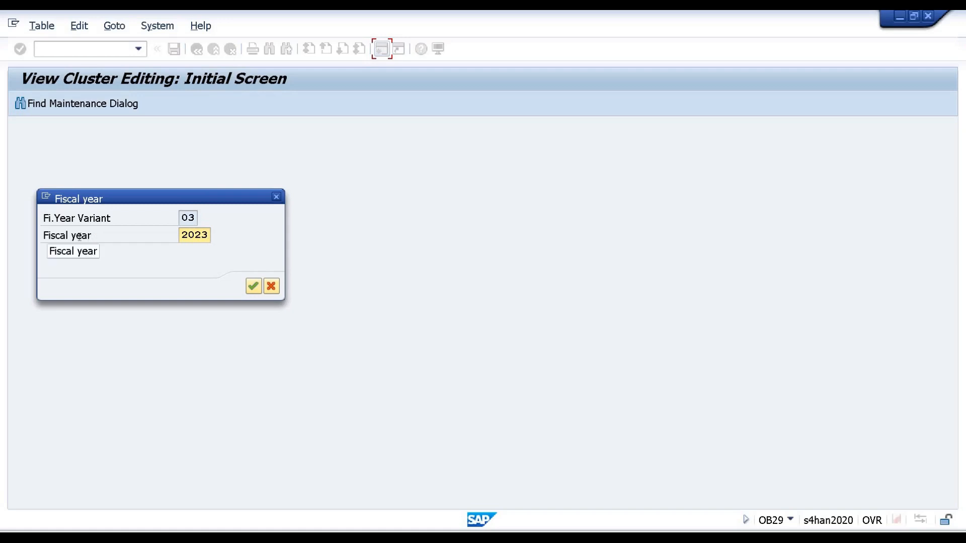
left_click_drag(92, 235, 39, 237)
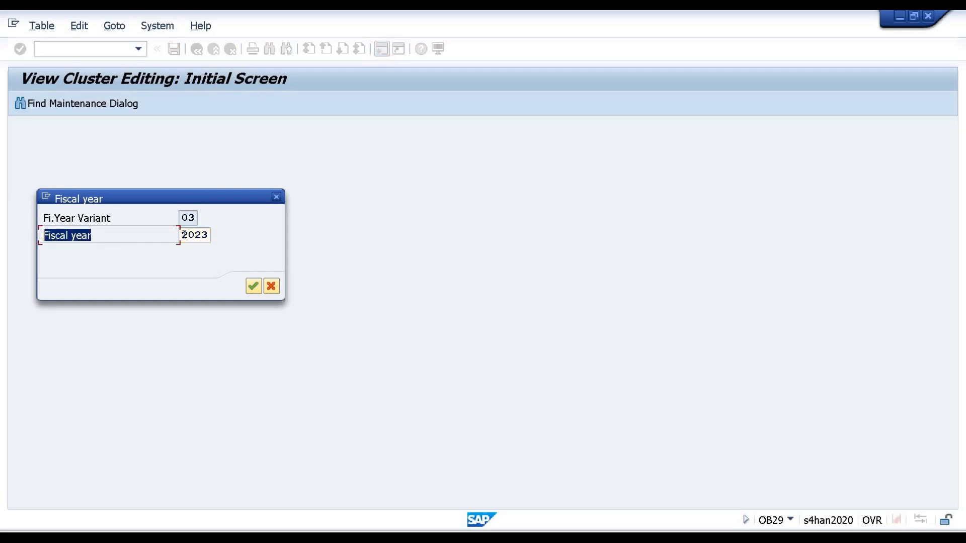
left_click_drag(184, 235, 224, 235)
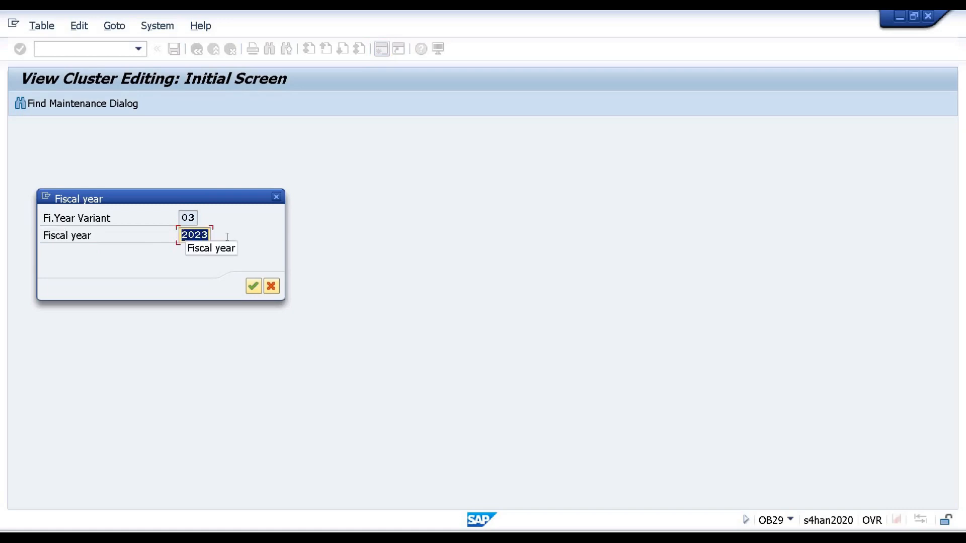
type("2024")
left_click(255, 285)
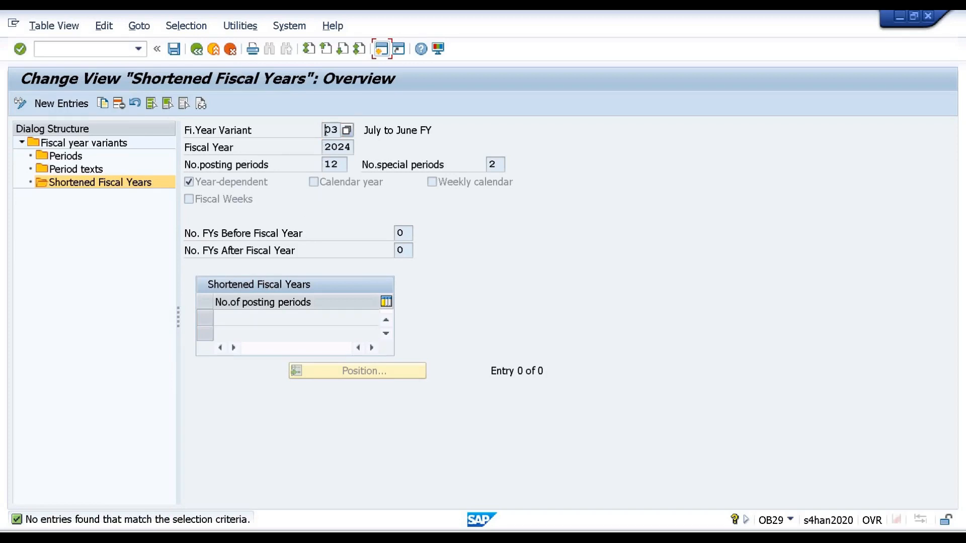
Step: Try to add a shortened fiscal year entry with 12 posting periods for variant 03
double_click(331, 130)
left_click(320, 164)
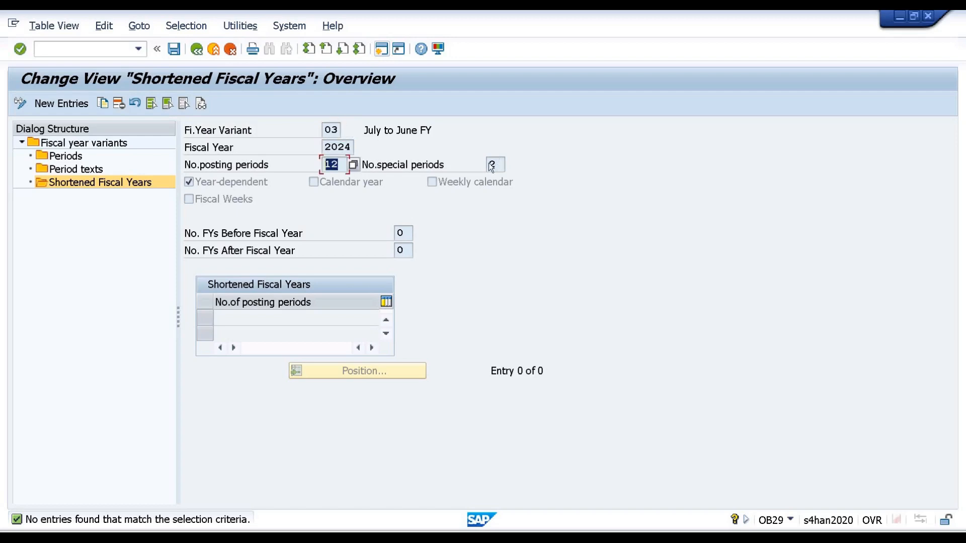
left_click(65, 102)
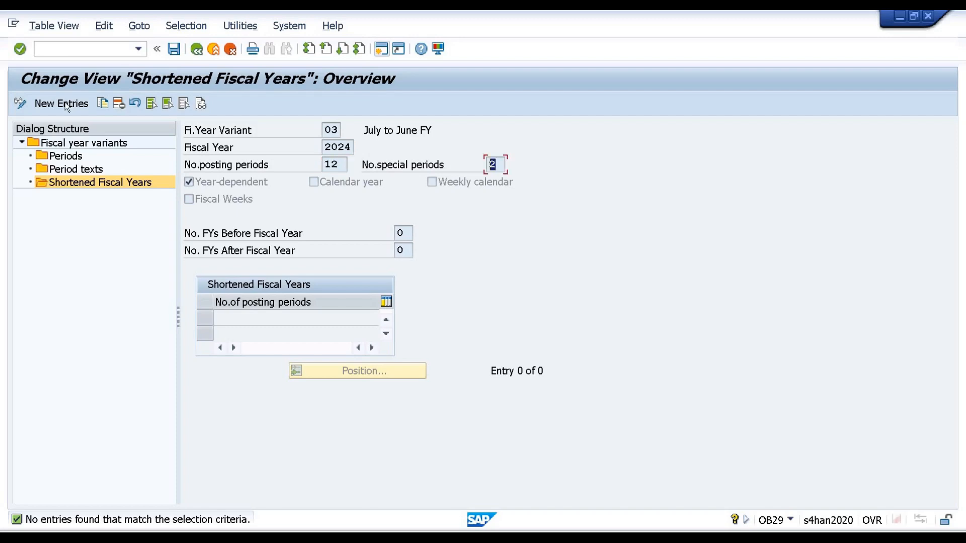
left_click(264, 322)
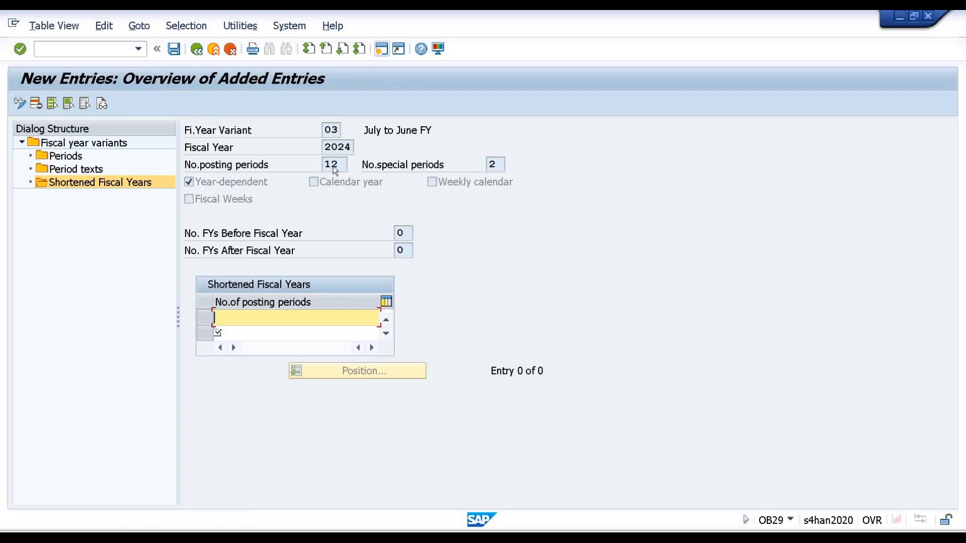
type("12")
key("Return")
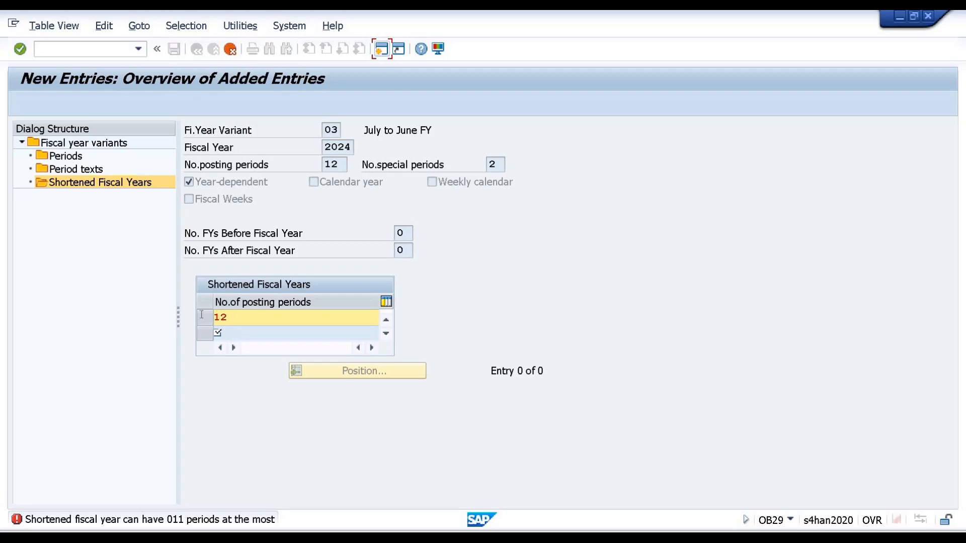
Step: Set the shortened fiscal year's number of posting periods to 10 and exit without saving the changes
left_click_drag(229, 317, 198, 314)
type("10")
key("Return")
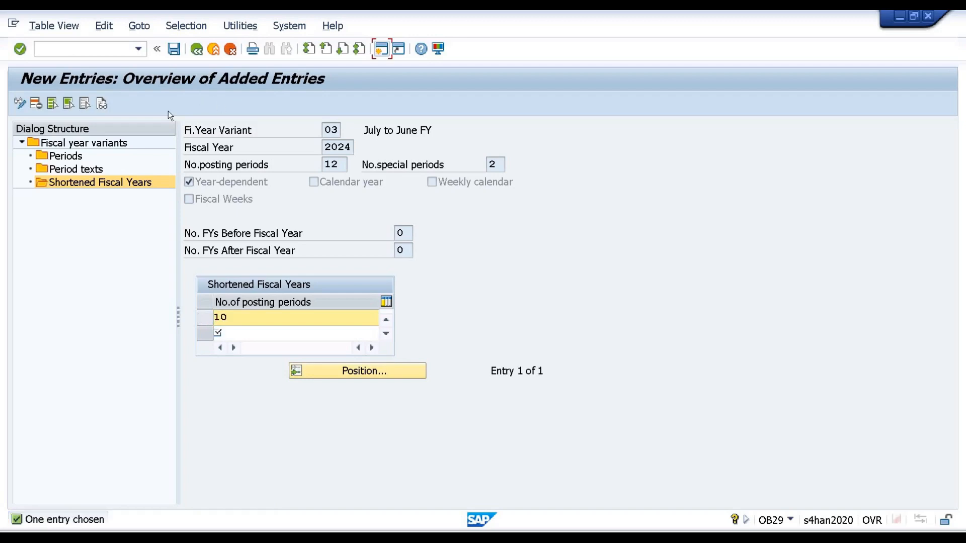
left_click(215, 51)
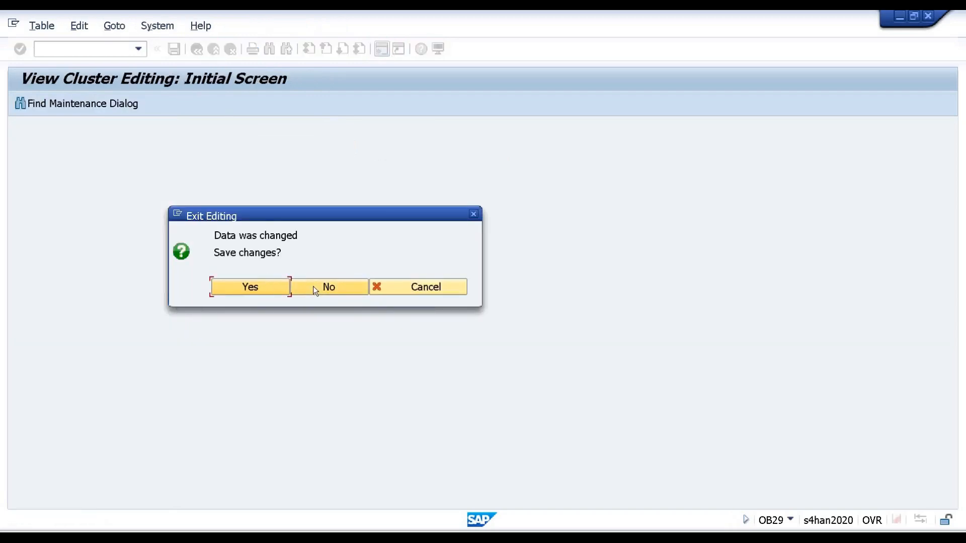
left_click(313, 286)
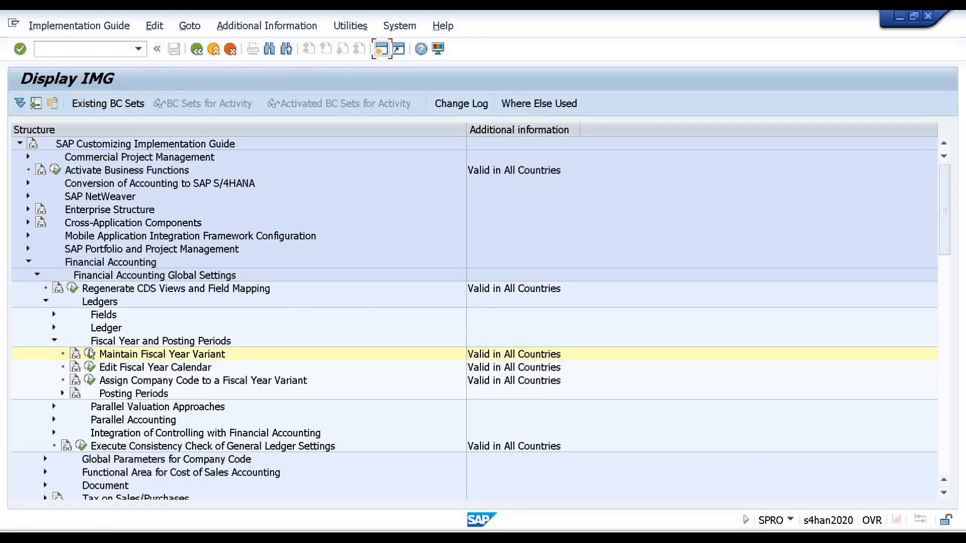
Step: Examine variant 03 in the fiscal year variants overview and return to the implementation guide
left_click(90, 354)
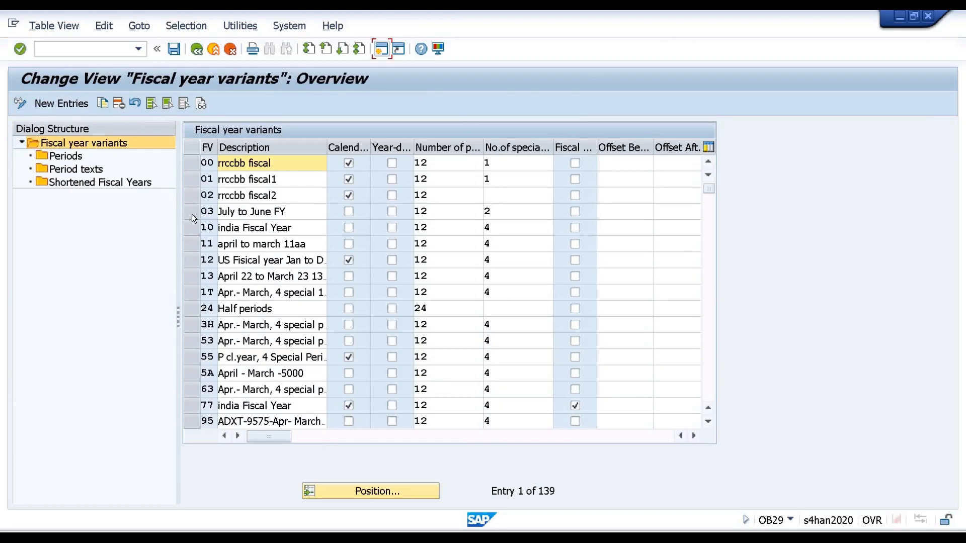
left_click(191, 215)
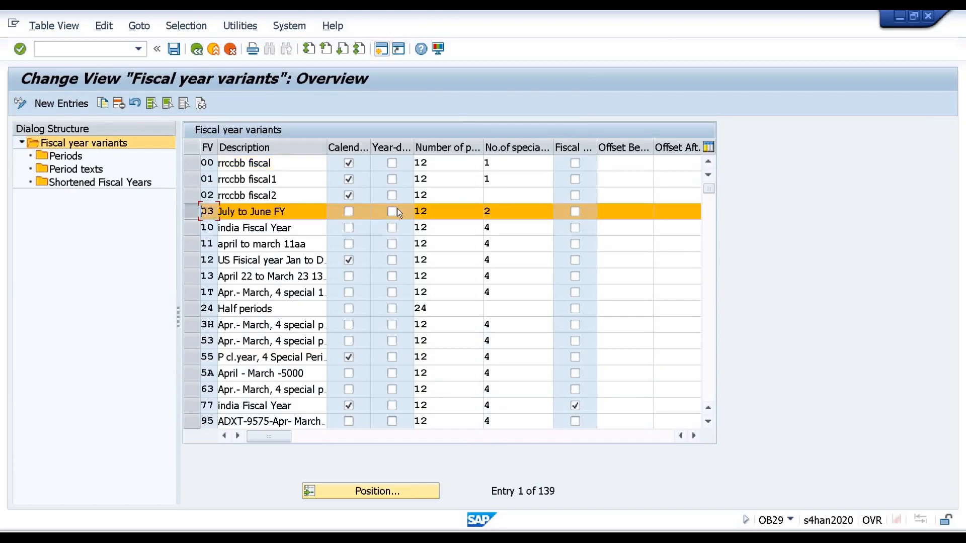
left_click(197, 50)
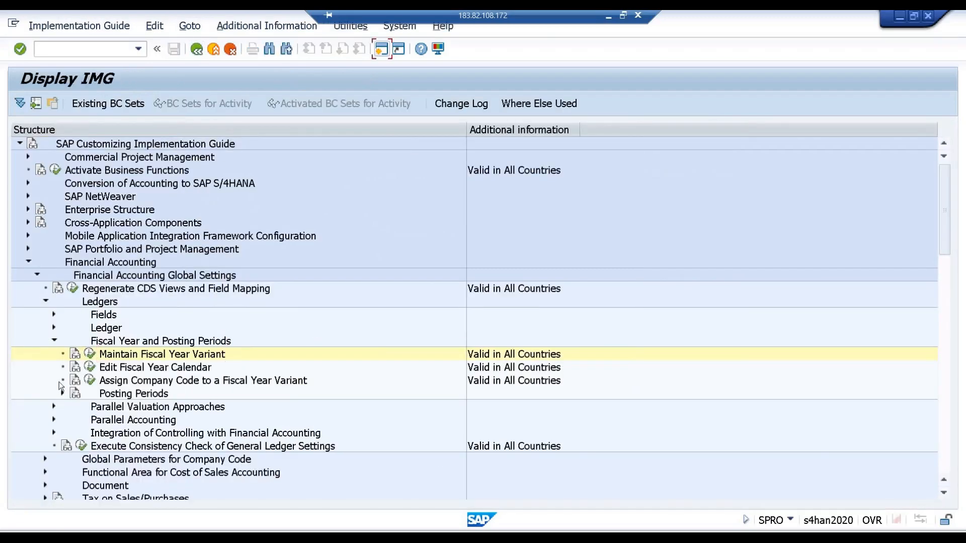
left_click(89, 354)
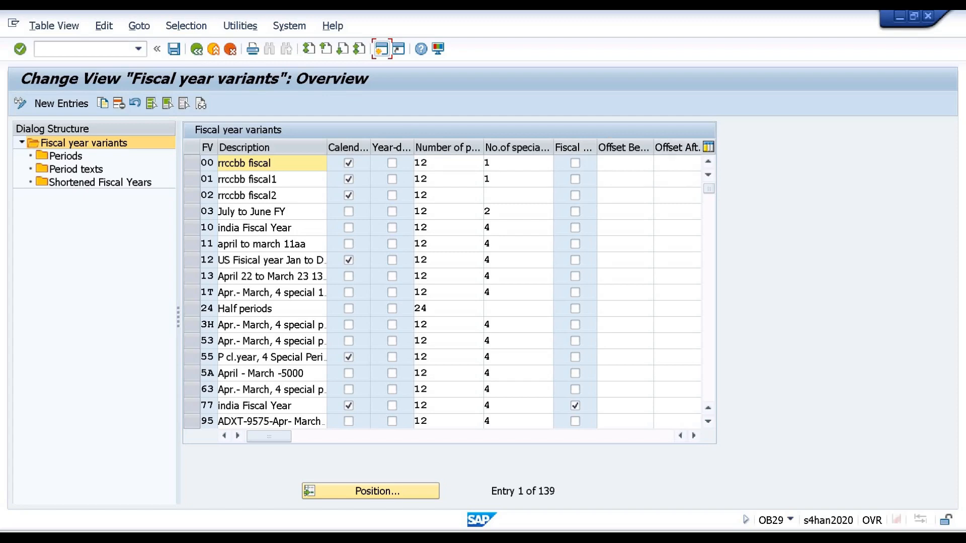
left_click(197, 50)
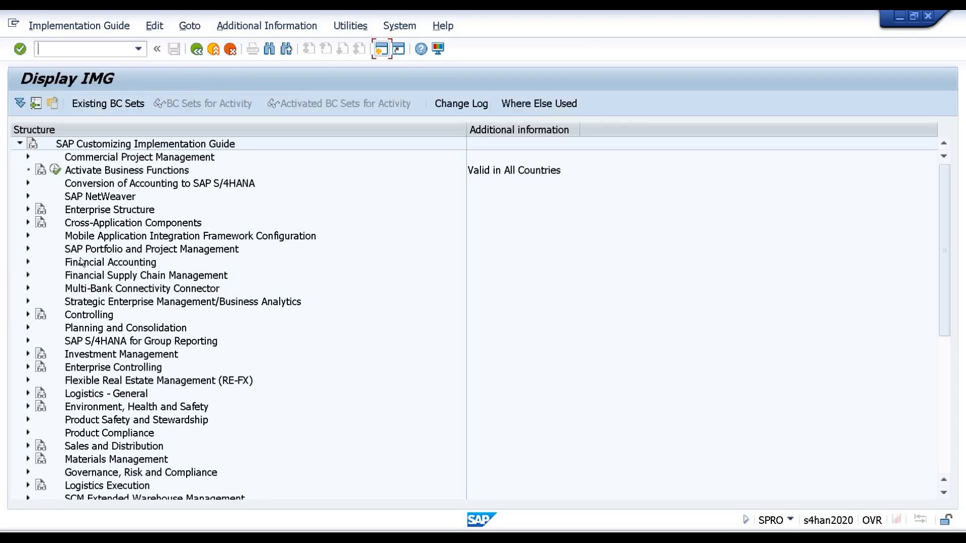
Step: Open Assign Company Code to a Fiscal Year Variant under Financial Accounting Global Settings, Ledgers, Fiscal Year and Posting Periods
double_click(81, 261)
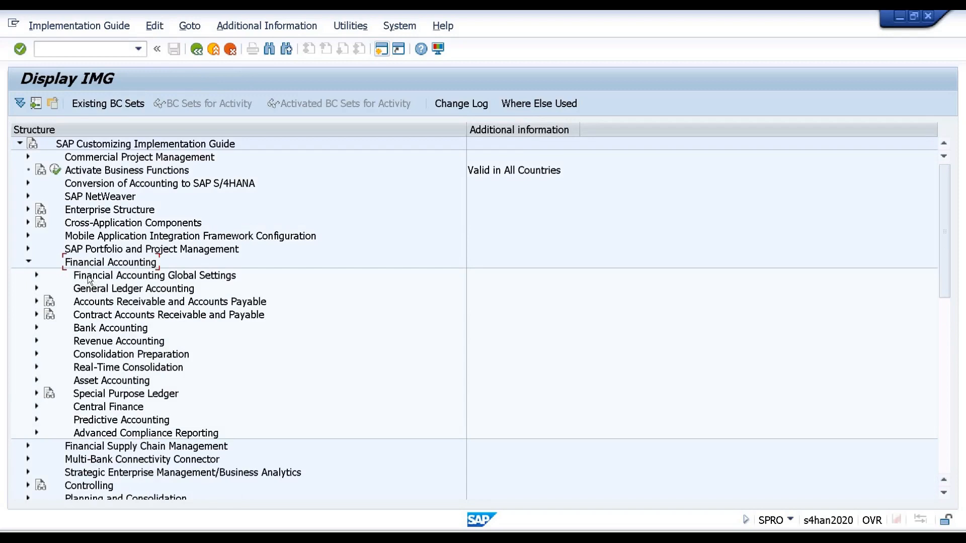
double_click(89, 278)
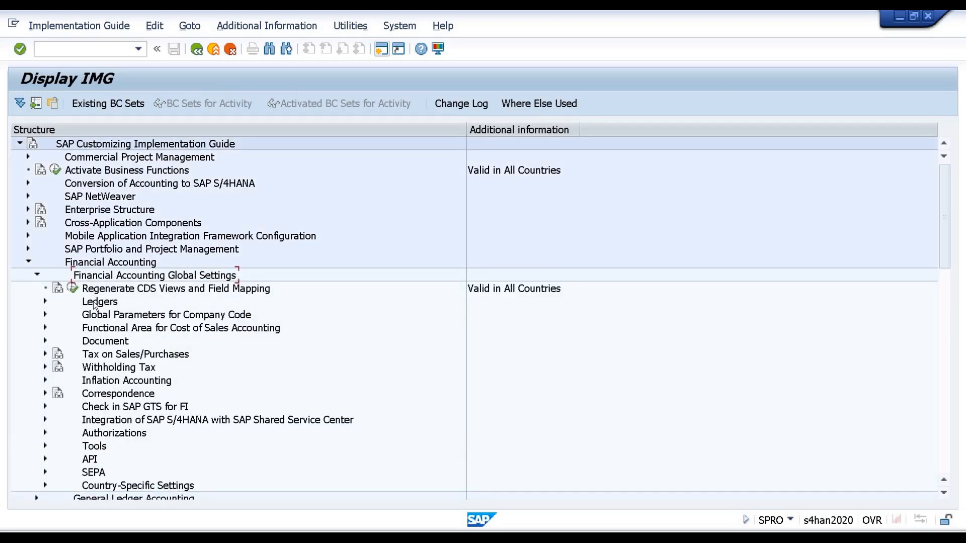
double_click(95, 303)
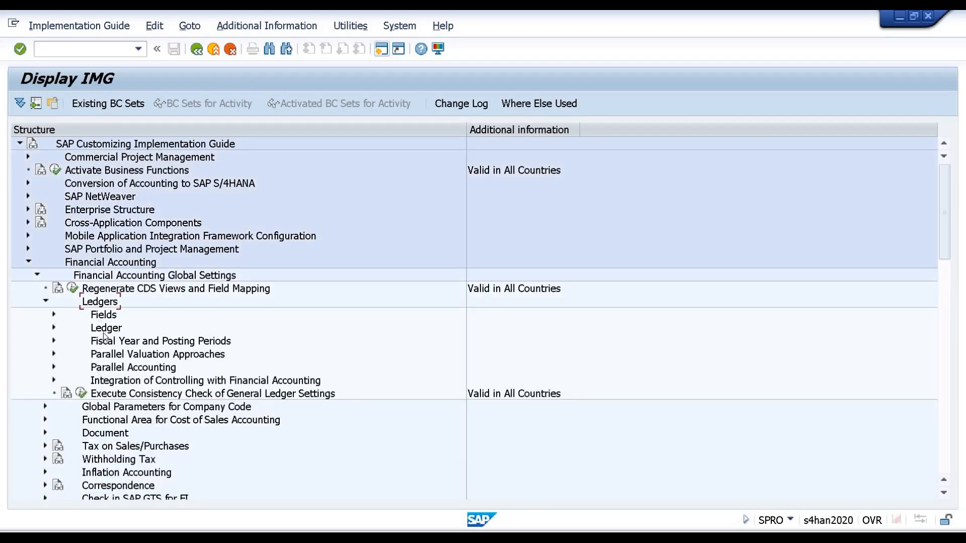
double_click(106, 342)
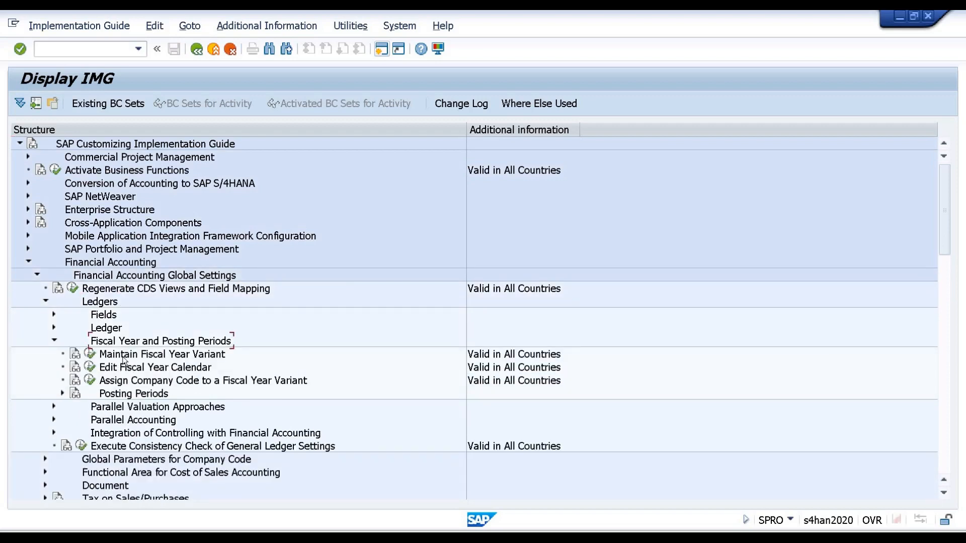
left_click(124, 358)
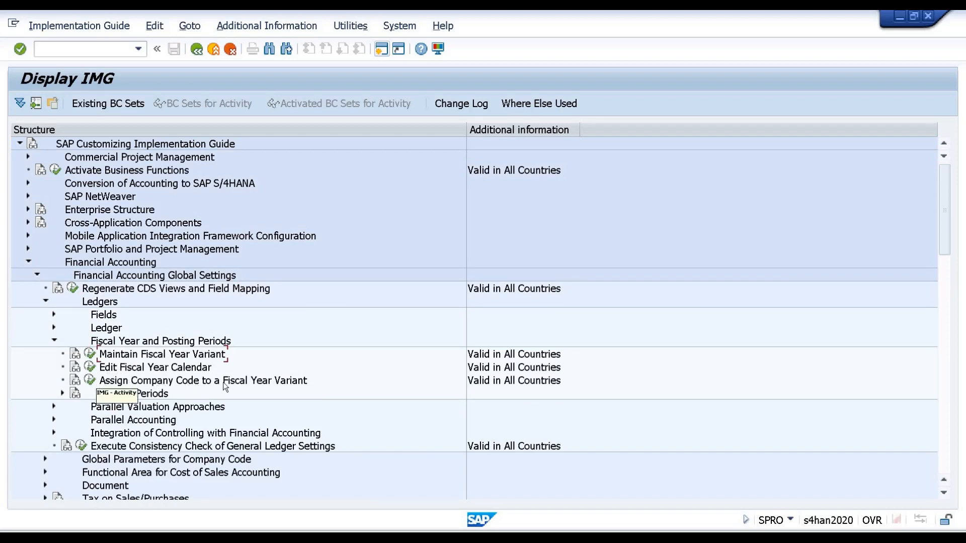
left_click(89, 381)
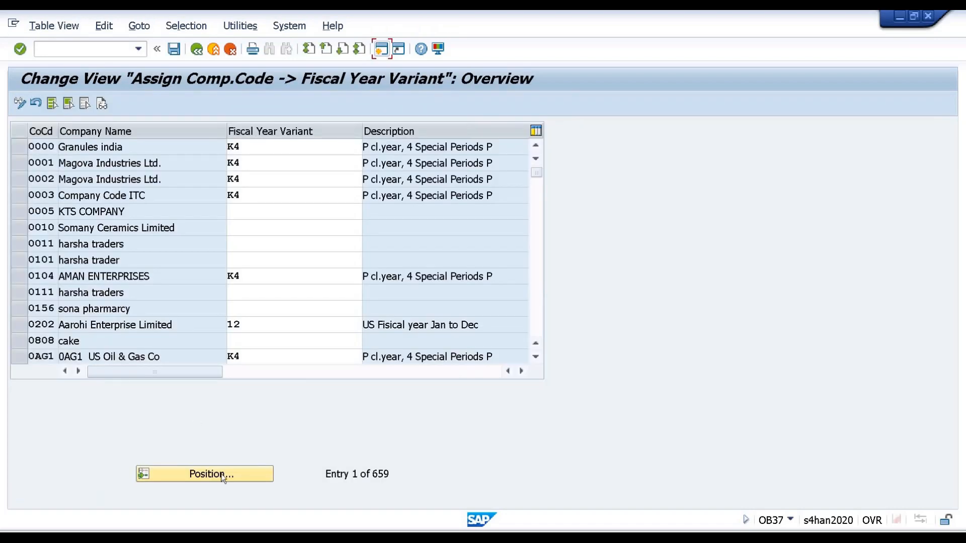
Step: Locate company code 1302 in the fiscal year variant assignment overview and select its entry
left_click(214, 475)
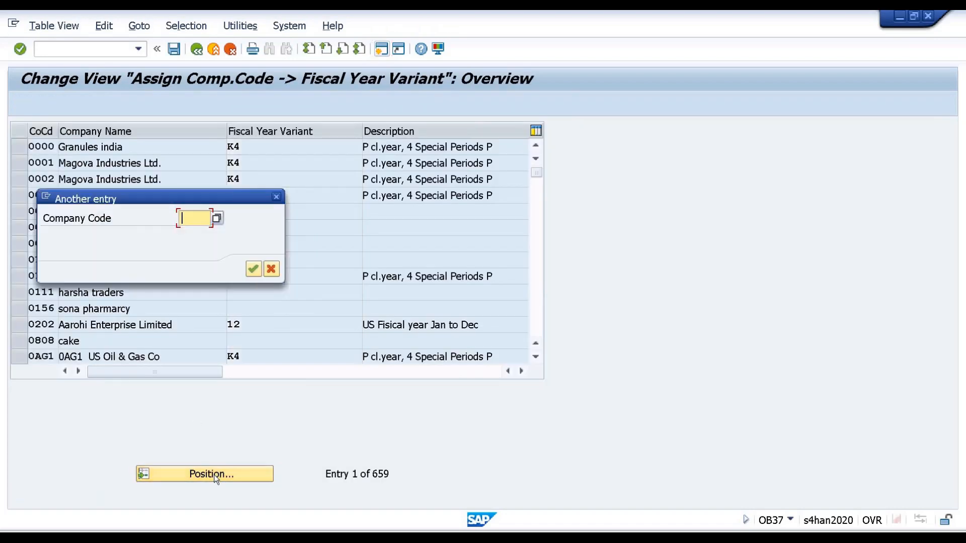
type("1302")
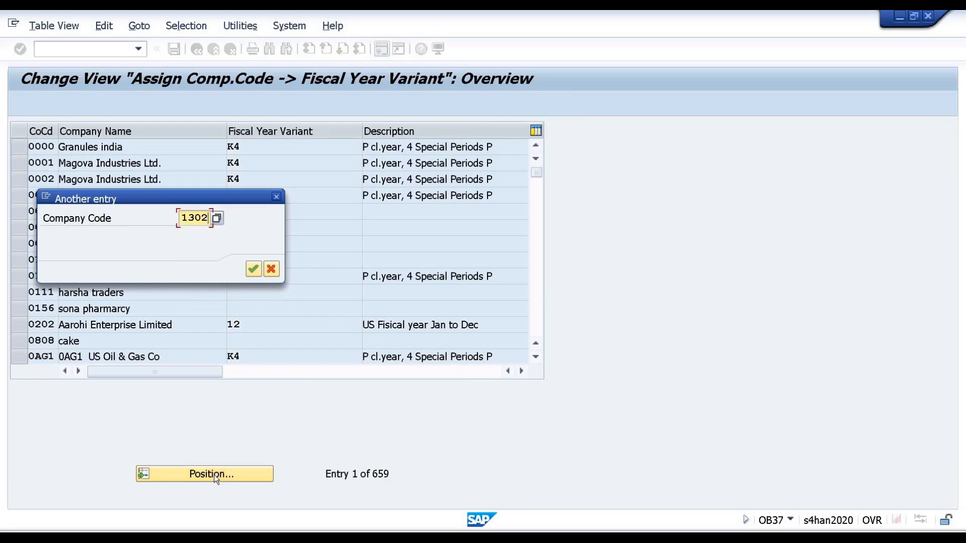
key("Return")
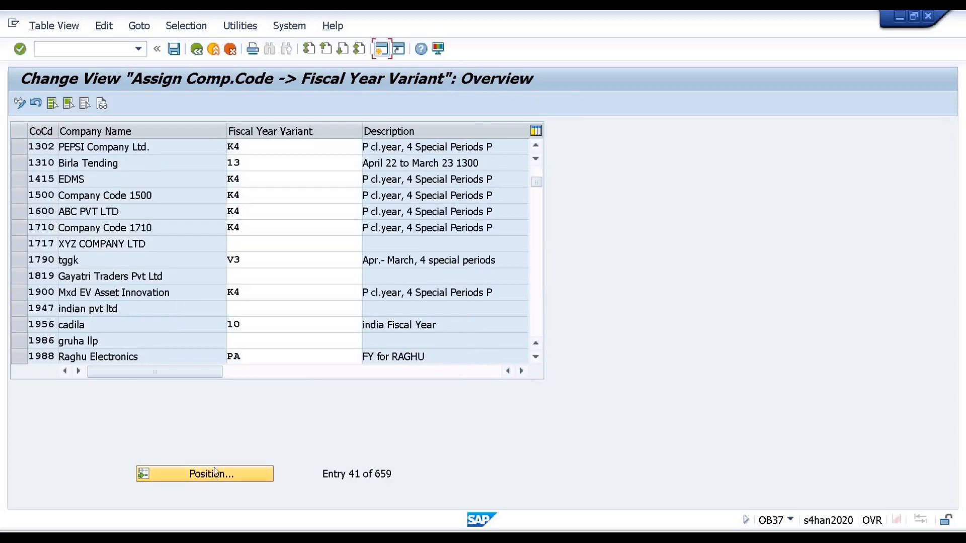
left_click(18, 147)
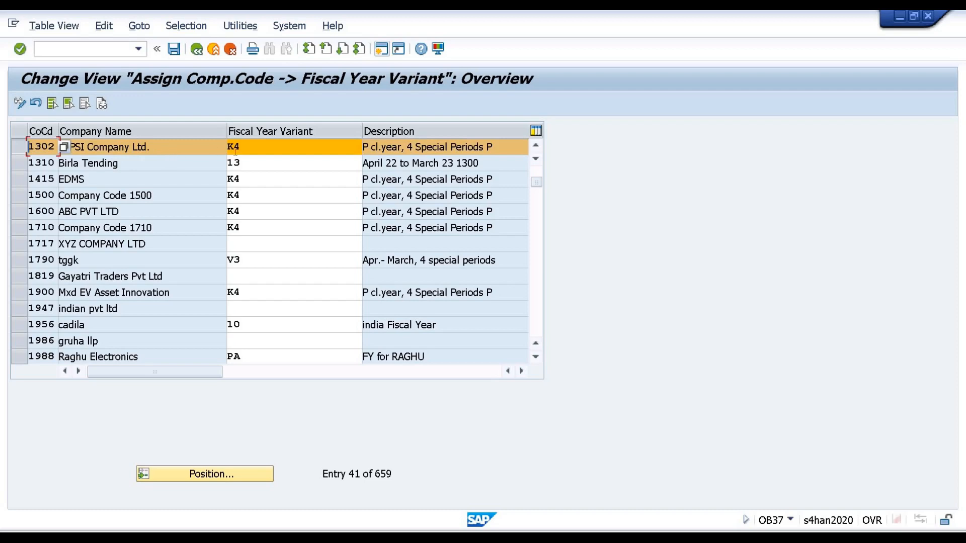
key("Tab")
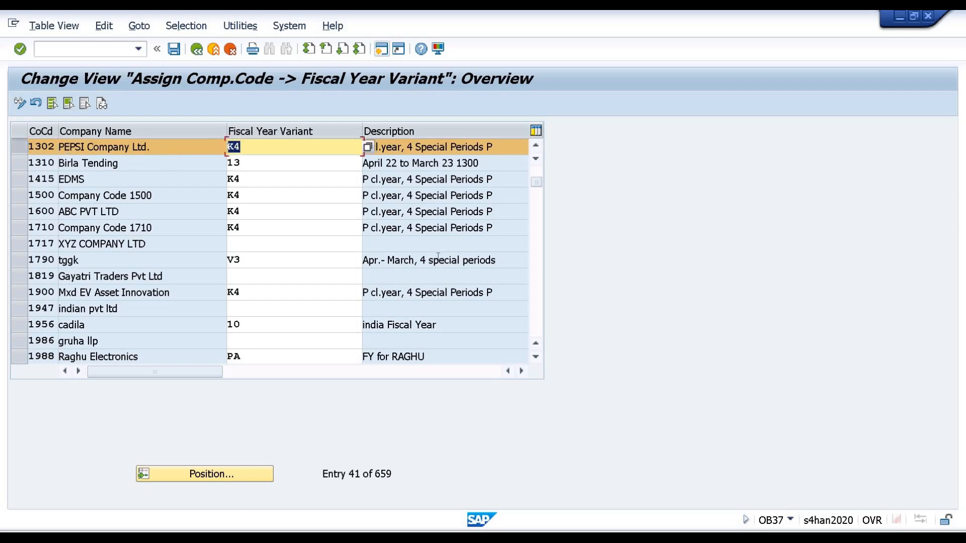
Step: Try to assign fiscal year variant 03 to company code 1302, then discard the edit and return to the implementation guide
key("BackSpace")
type("03")
key("Return")
key("Return")
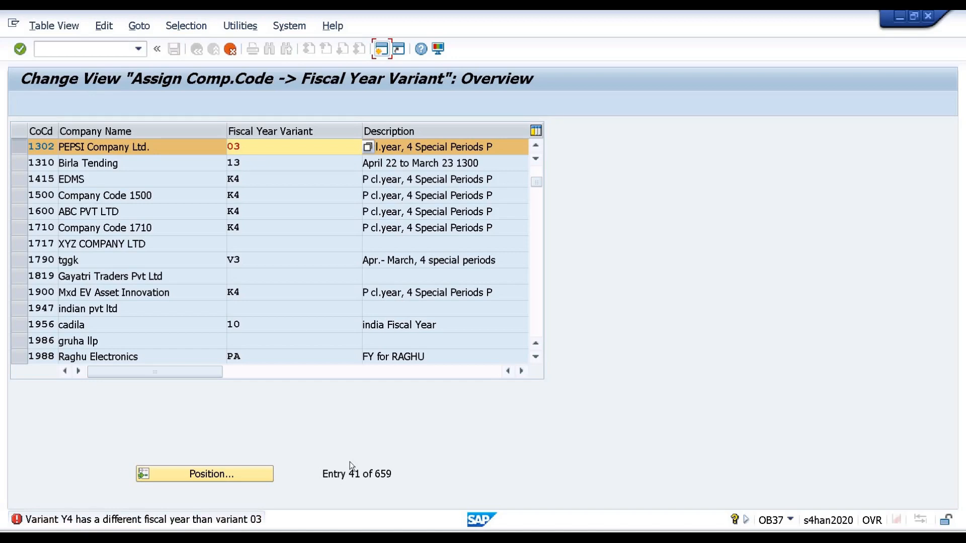
key("Return")
left_click(230, 50)
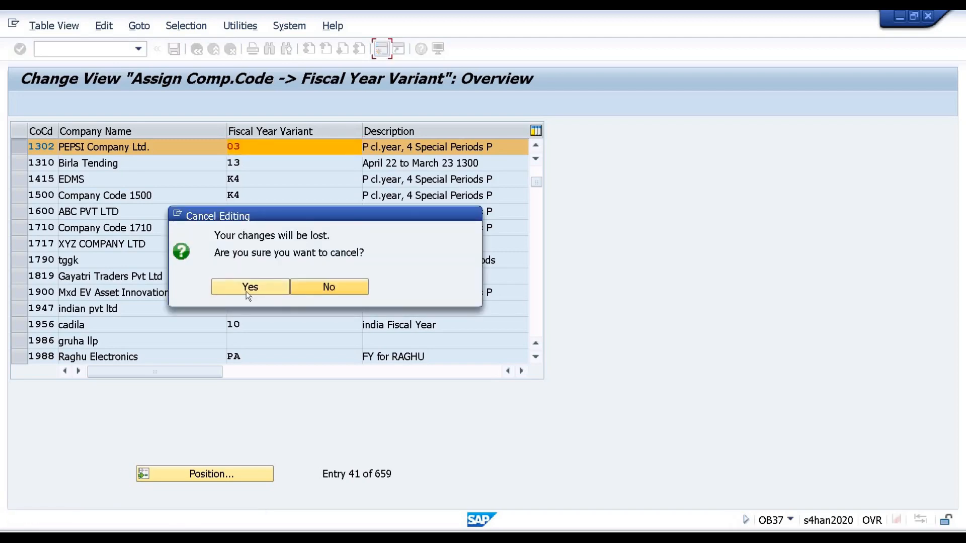
left_click(246, 291)
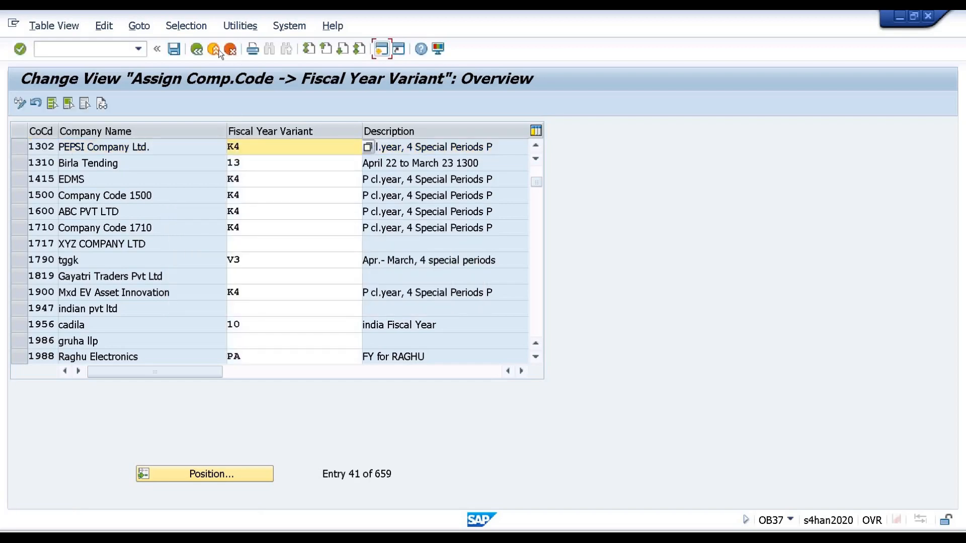
left_click(195, 51)
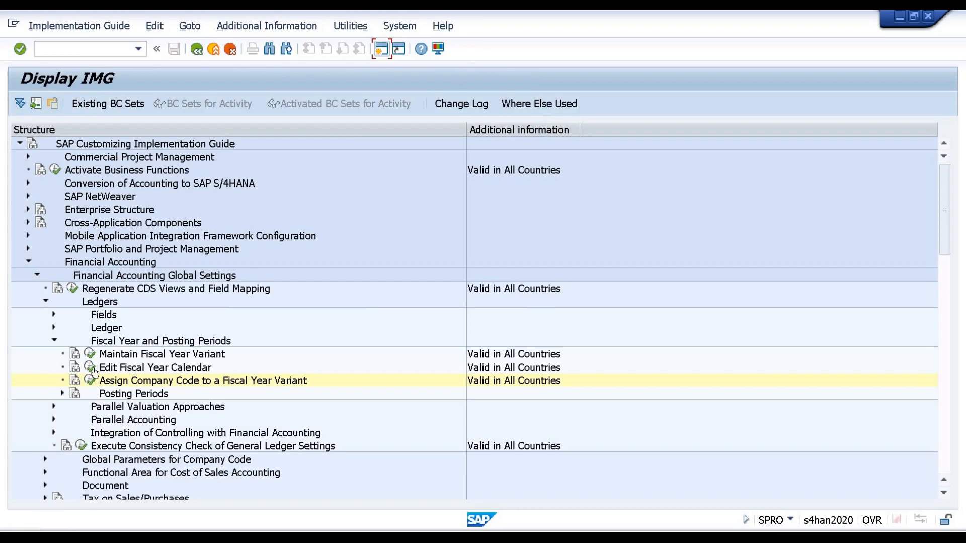
Step: Open Assign Variants to Company Code under Posting Periods and locate company code 1302
left_click(103, 381)
double_click(116, 396)
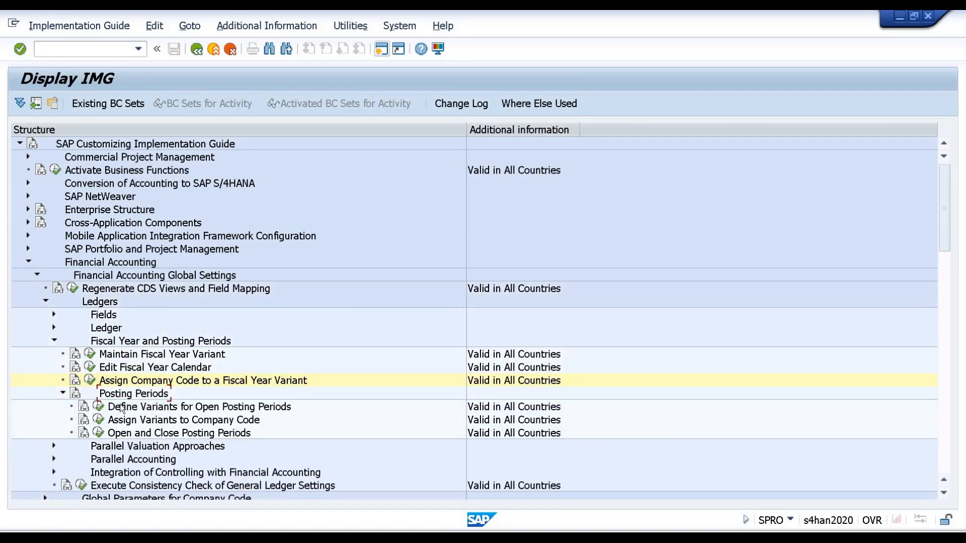
left_click(99, 421)
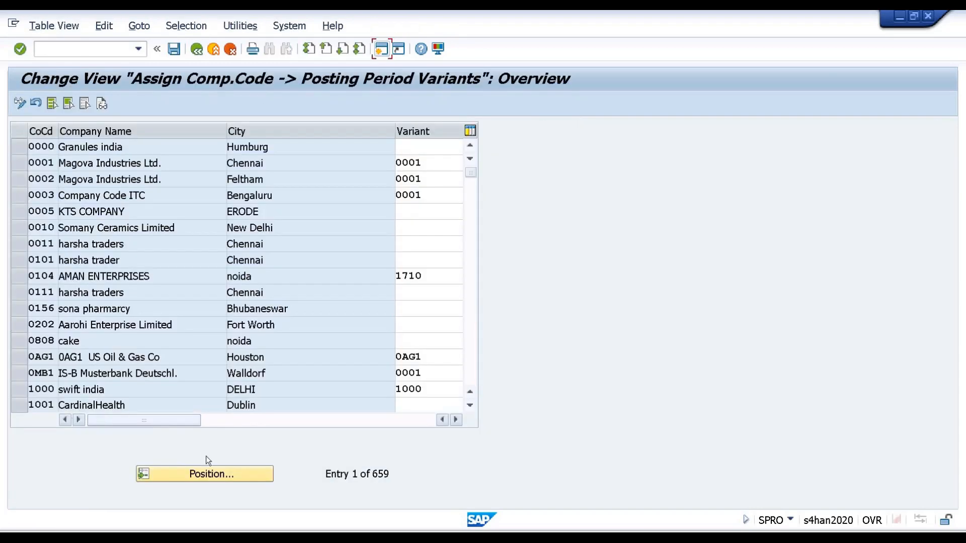
left_click(201, 474)
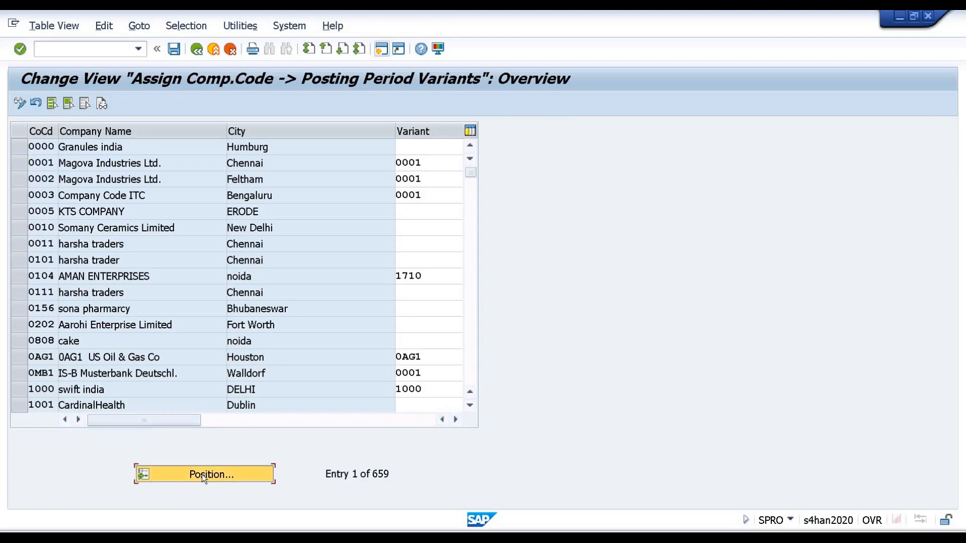
type("1302")
key("Return")
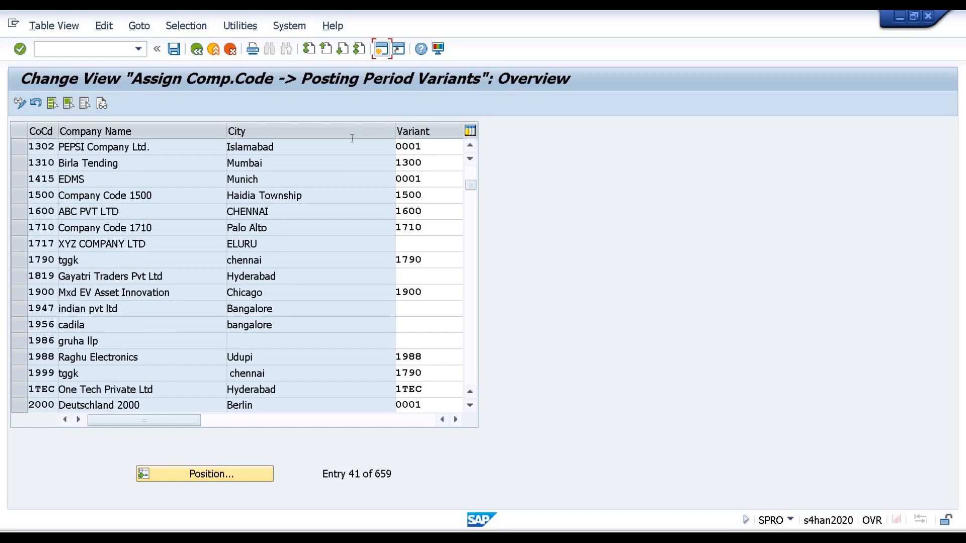
Step: Clear company code 1302's posting period variant, save it under customizing request A4HK902866, and return to the implementation guide
left_click_drag(430, 147, 352, 138)
key("BackSpace")
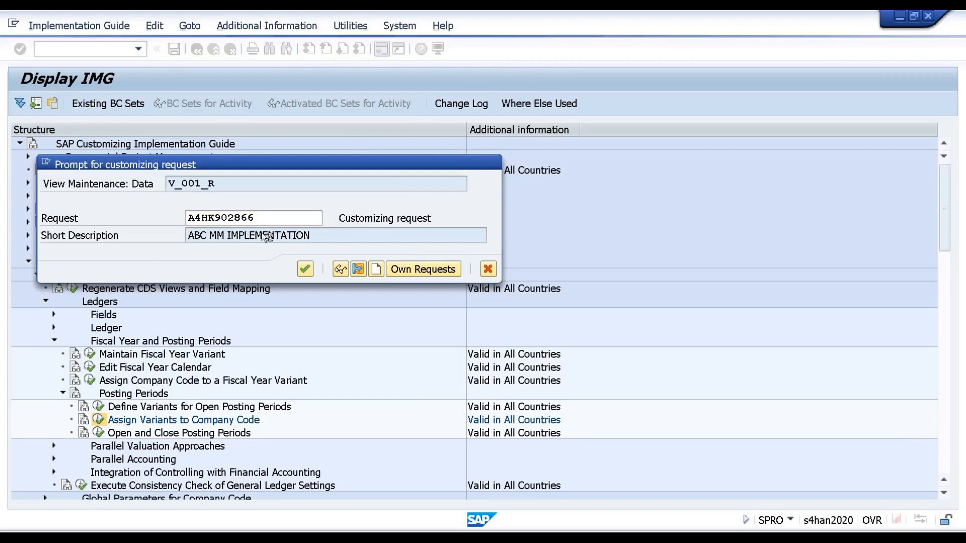
left_click(305, 269)
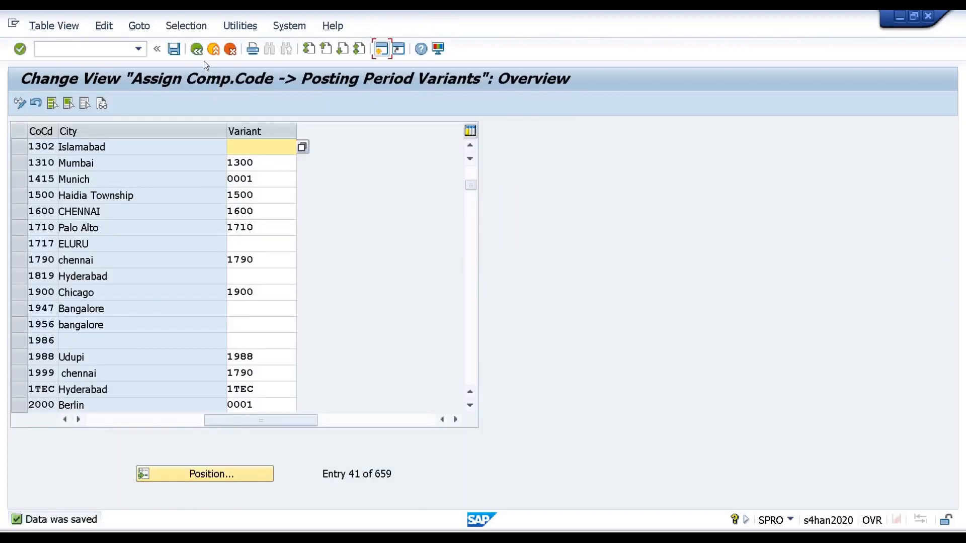
left_click(196, 49)
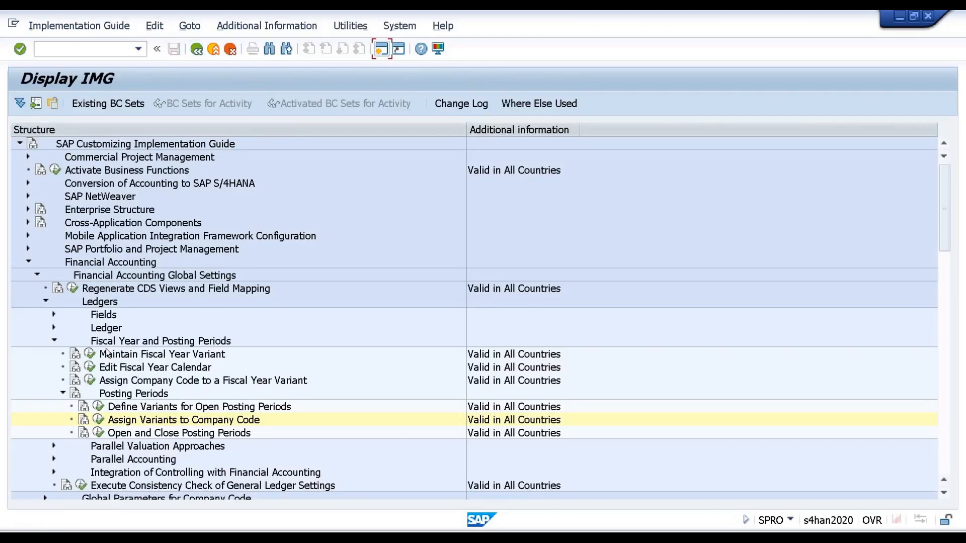
Step: Reopen Assign Company Code to a Fiscal Year Variant and try again to set company code 1302's variant to 03
left_click(91, 380)
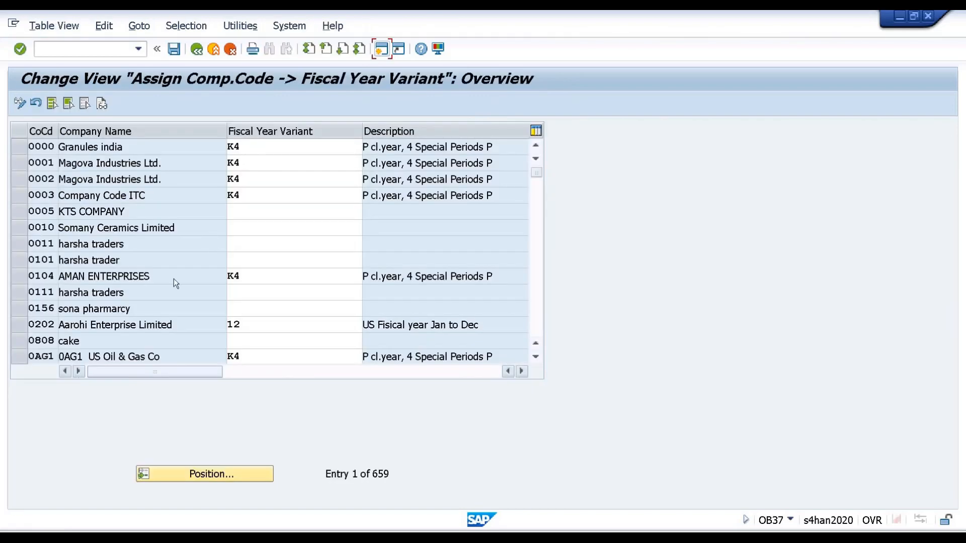
left_click(228, 473)
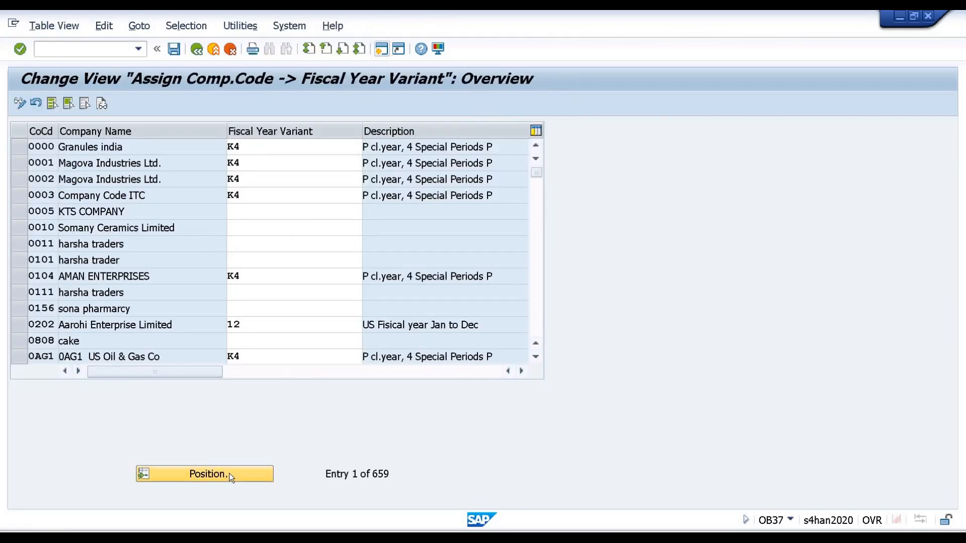
type("1")
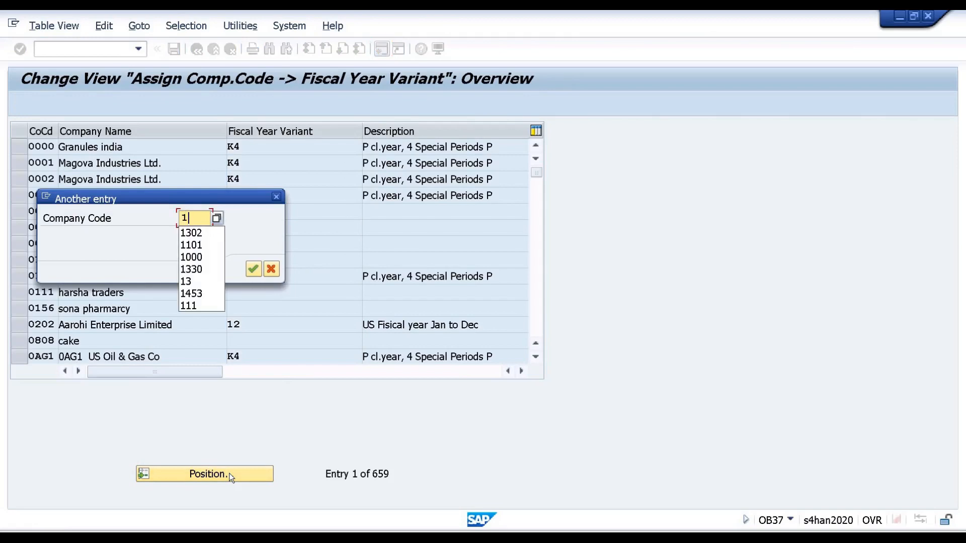
key("Down")
key("Return")
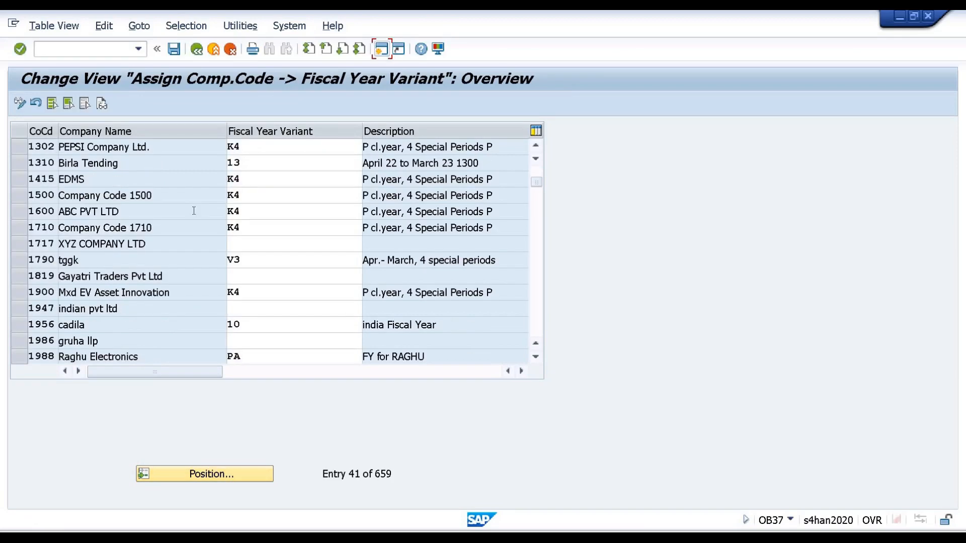
key("Tab")
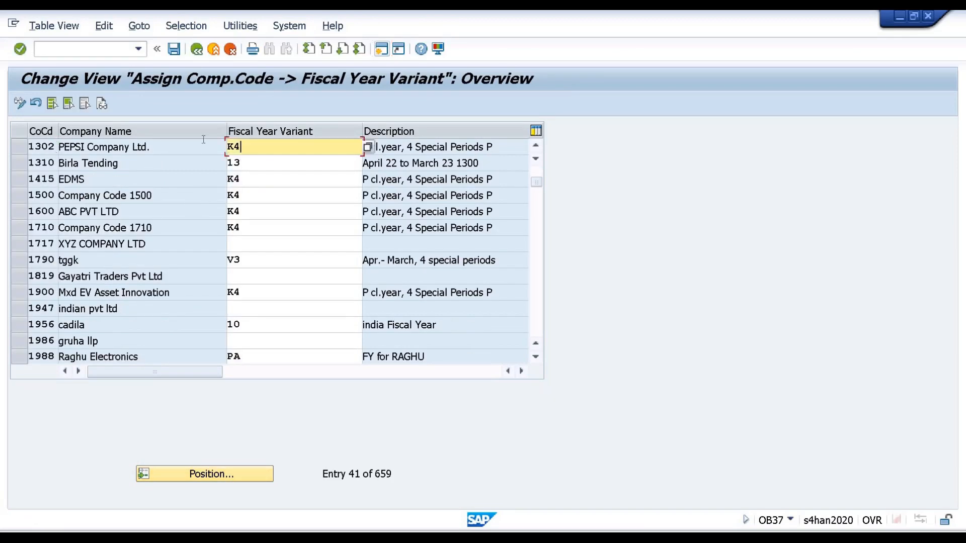
type("03")
key("Return")
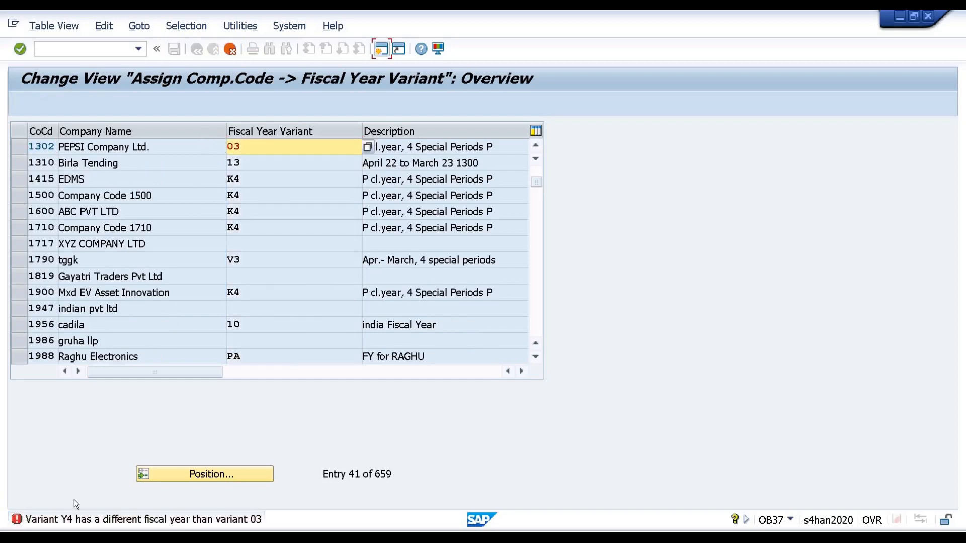
Step: Read the diagnosis and procedure in the error message's detailed help for company code 1302, and close the help
double_click(129, 520)
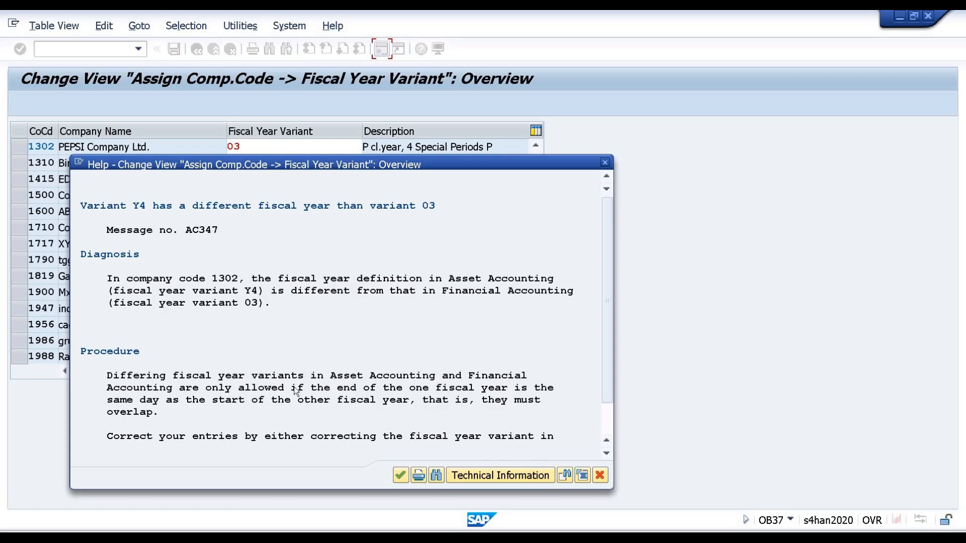
left_click(609, 413)
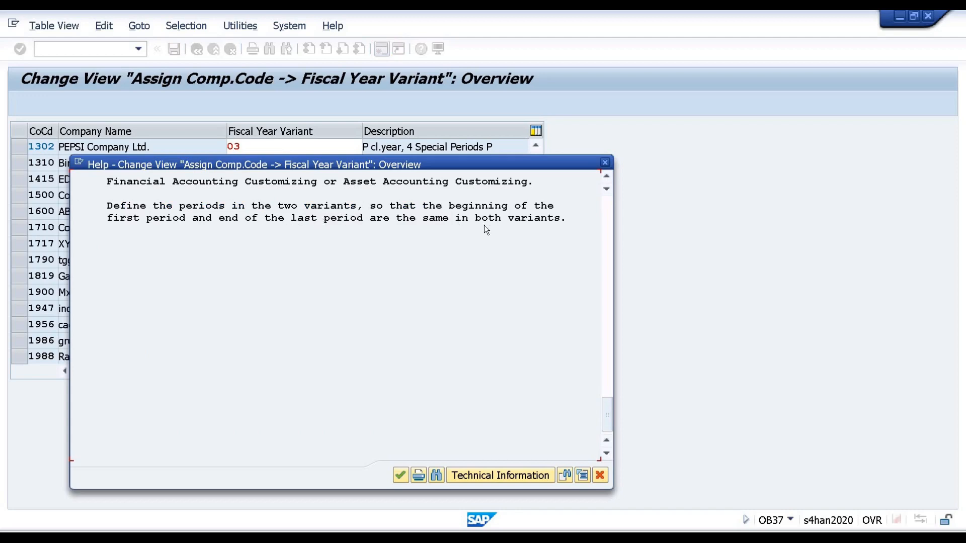
left_click(611, 199)
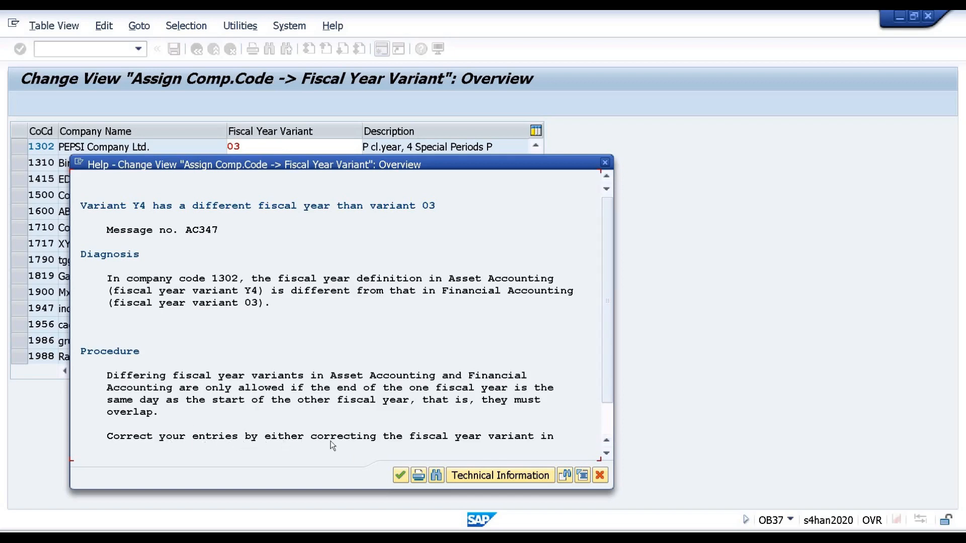
left_click(610, 455)
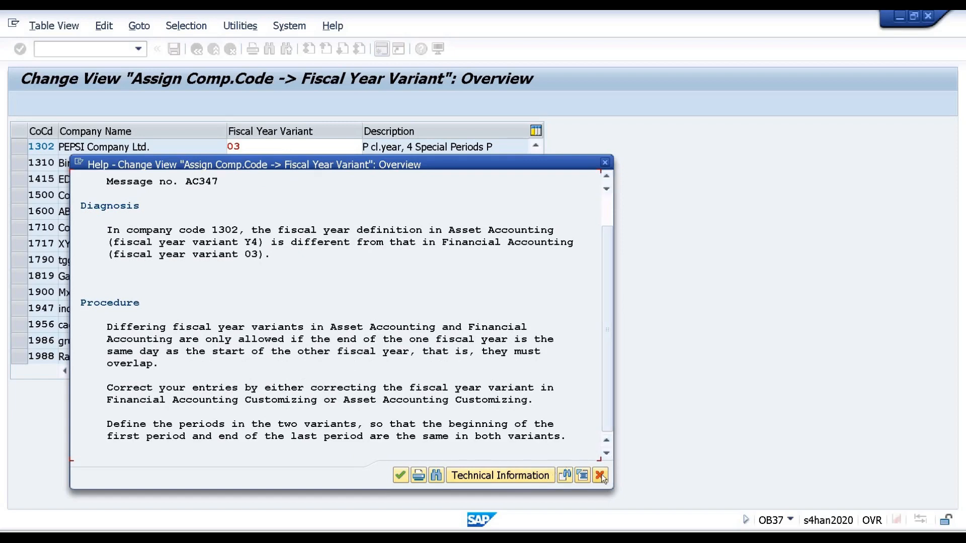
left_click(601, 475)
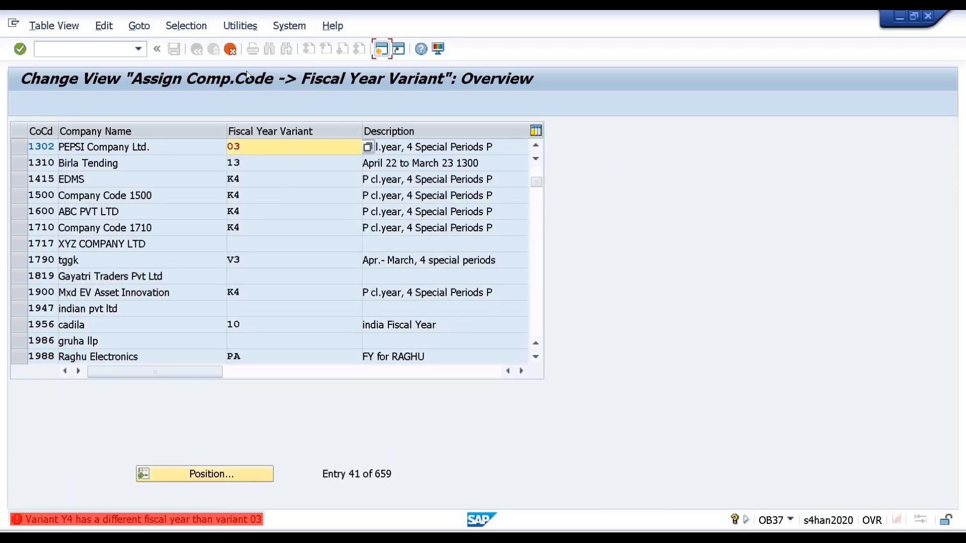
Step: Discard the unsaved fiscal year variant edit for company code 1302 and leave the assignment overview
left_click(230, 49)
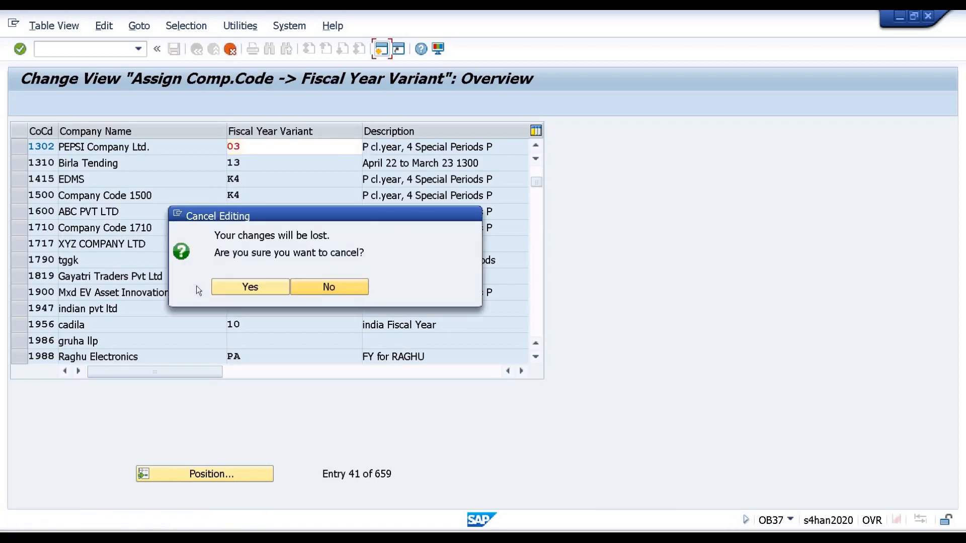
left_click(247, 292)
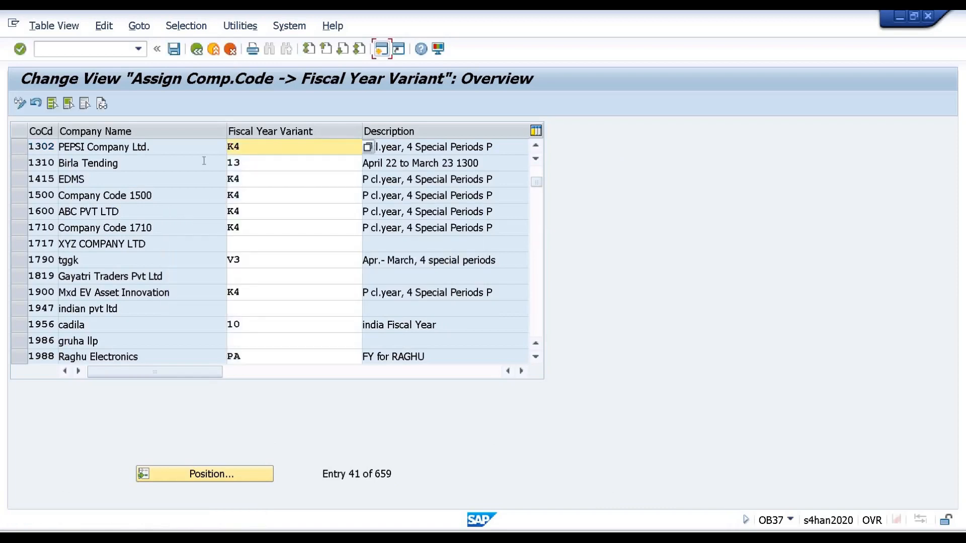
left_click(198, 49)
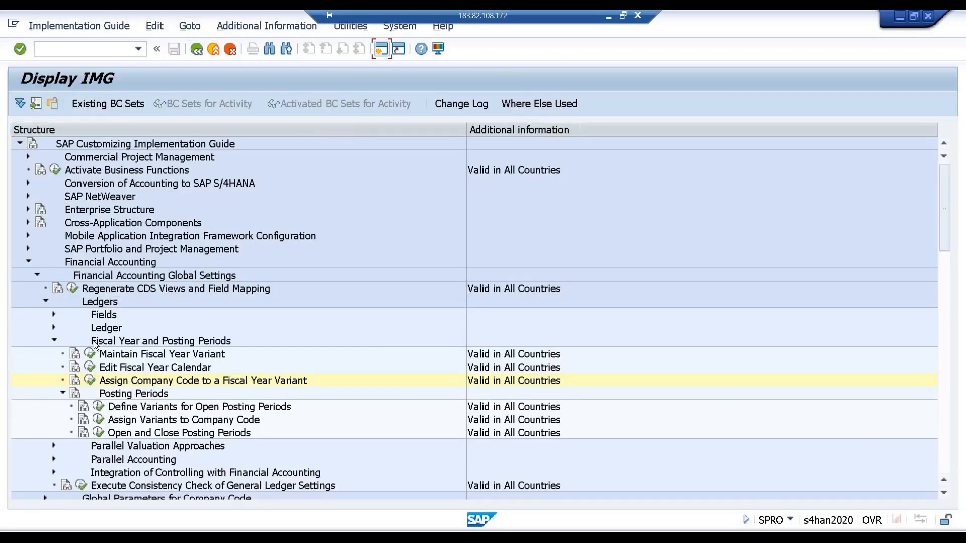
Step: Look through the Asset Accounting section under Financial Accounting in the implementation guide, and collapse it again
left_click(38, 276)
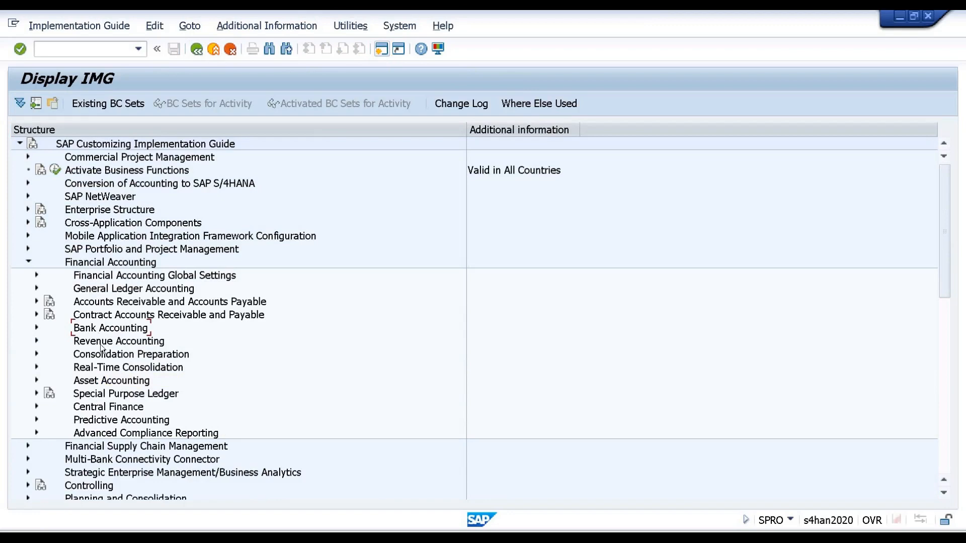
double_click(96, 386)
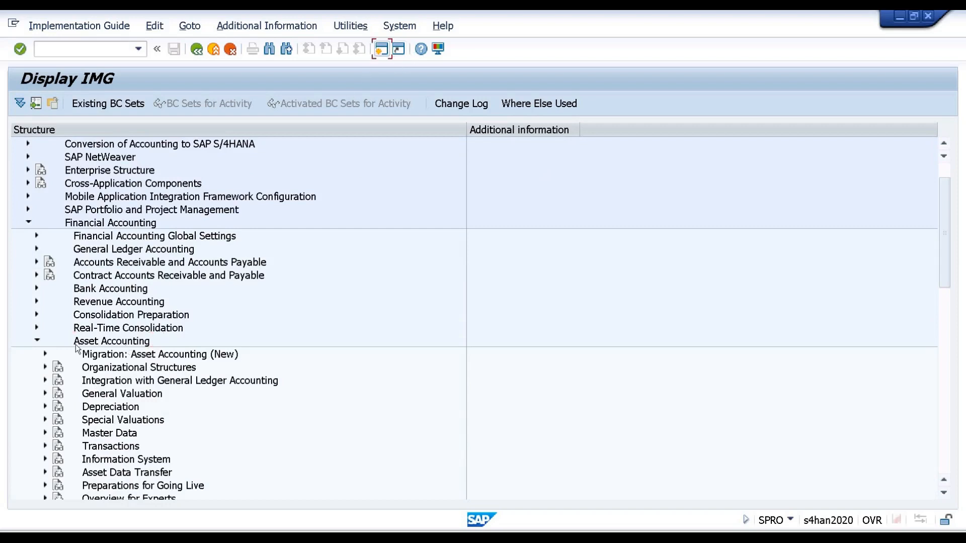
left_click(37, 342)
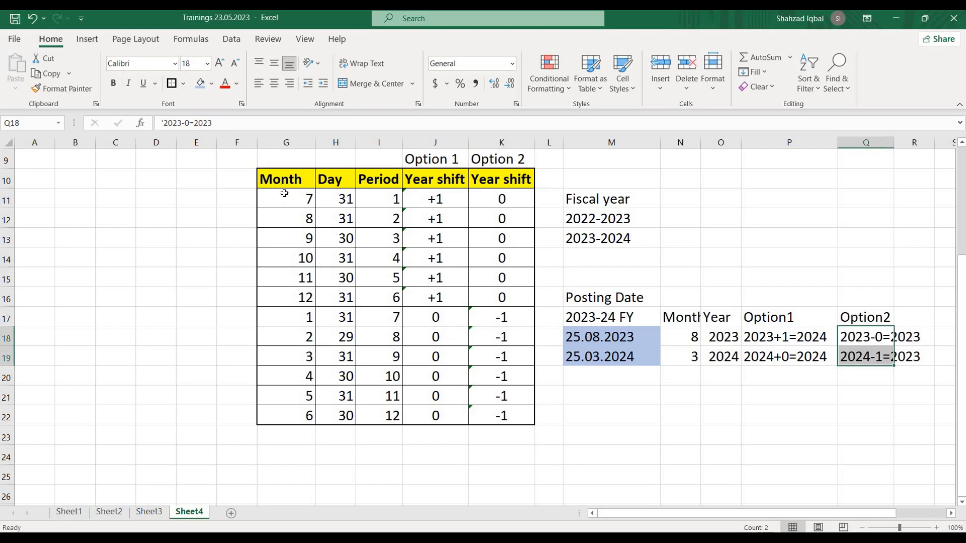
Step: Switch to the Excel workbook Trainings 23.05.2023 and review the month, day, period and year shift table on Sheet4
left_click_drag(285, 193, 476, 407)
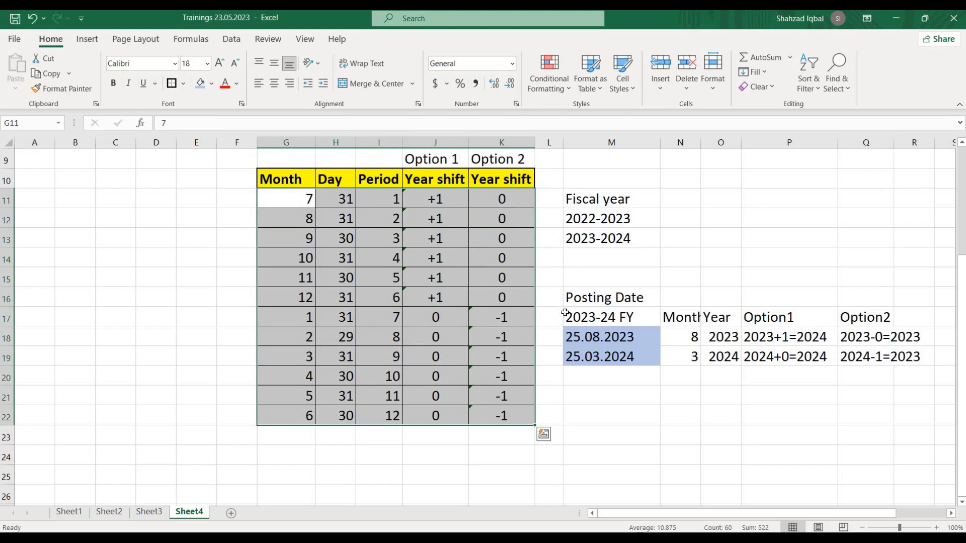
left_click(597, 288)
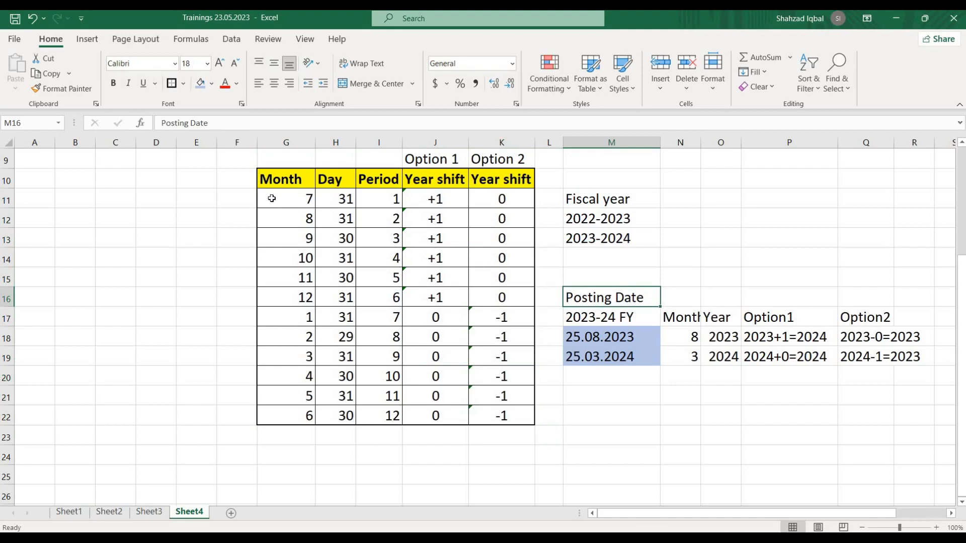
Step: Enter the heading "Types of Account" in cell B12, beside the year shift table
left_click_drag(271, 199, 498, 413)
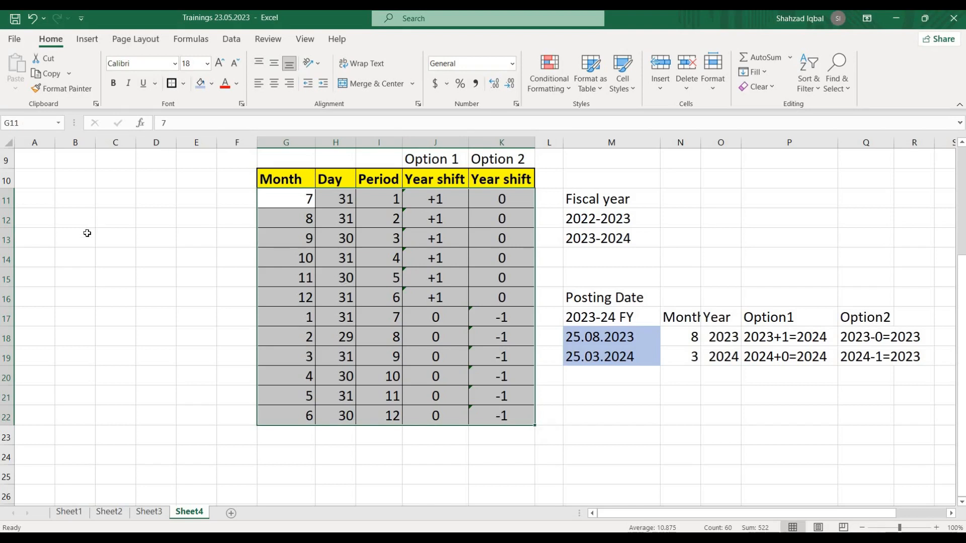
left_click(80, 217)
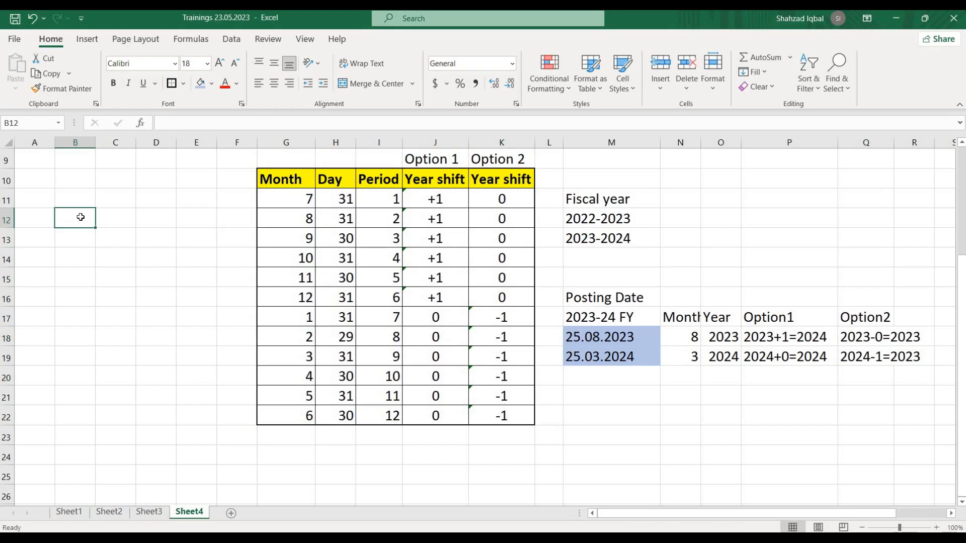
type("Type")
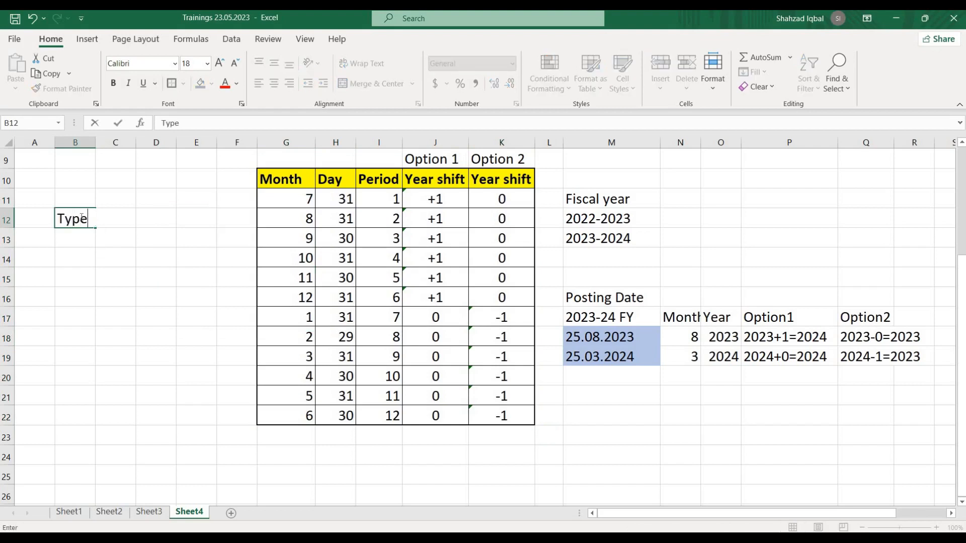
type("s of Account")
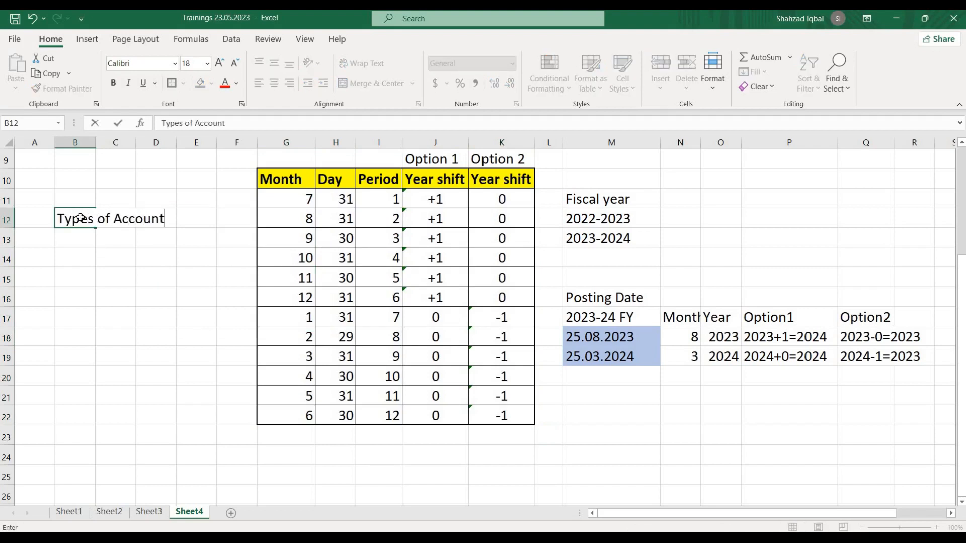
key("Return")
Step: List Vendor in B13 and Customer in B14 under the account types heading
type("V")
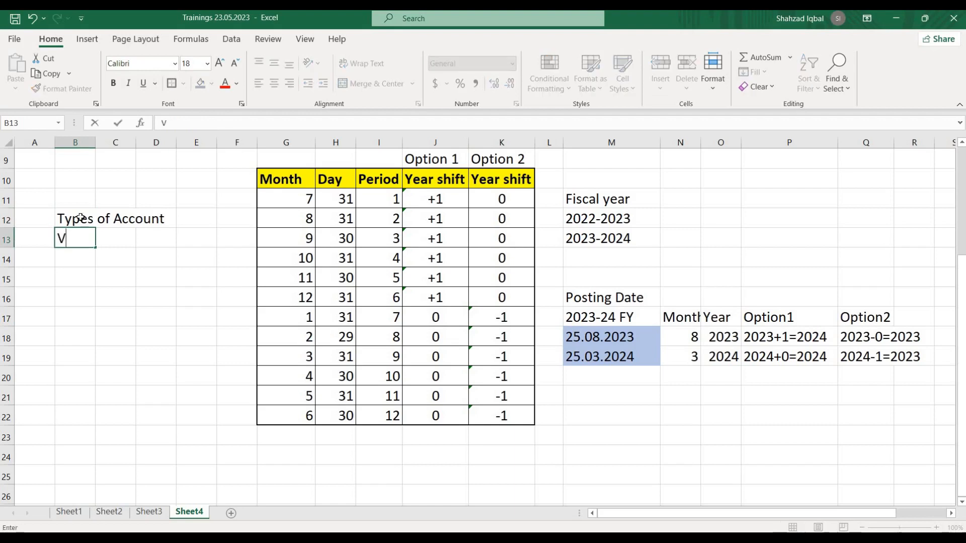
type("ednor")
key("BackSpace")
key("BackSpace")
key("BackSpace")
key("BackSpace")
type("ndor")
key("Return")
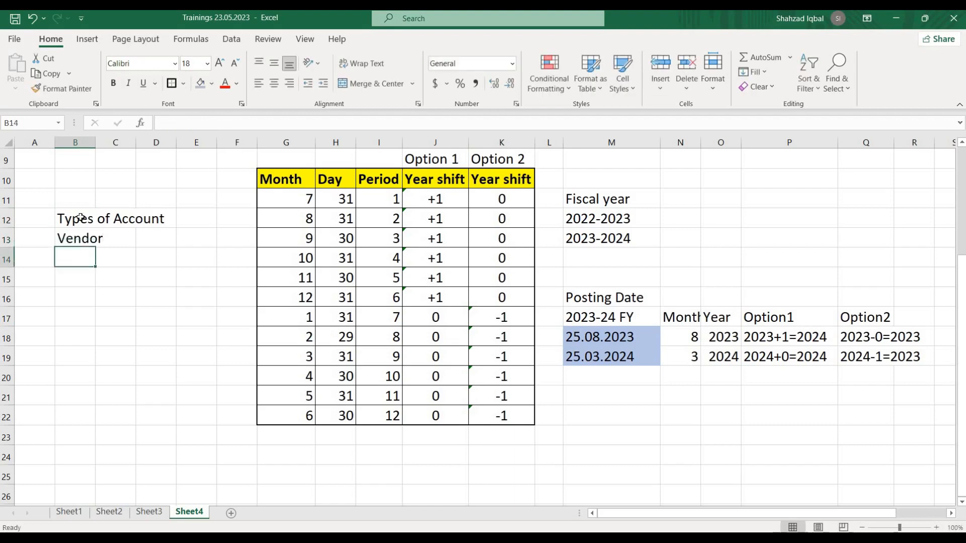
type("Custom")
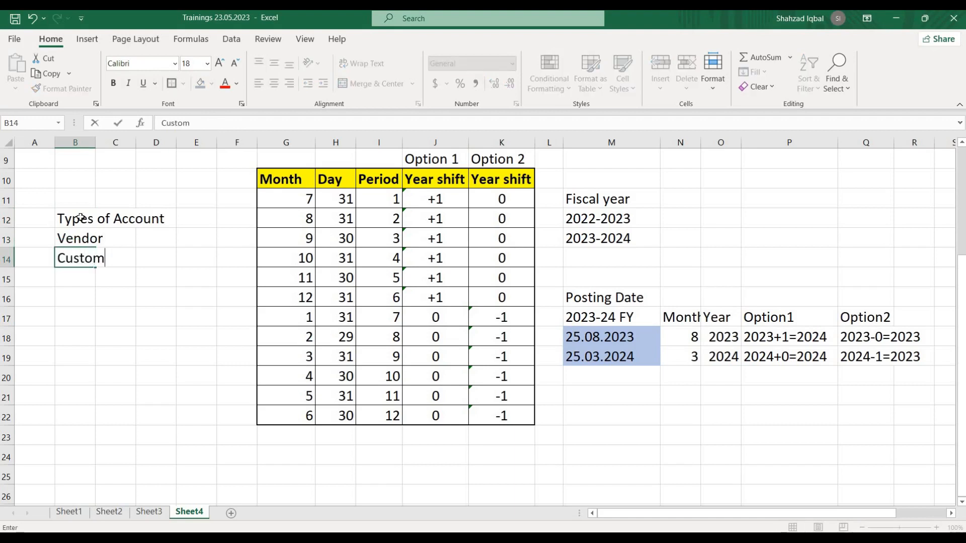
type("er")
key("Return")
Step: Add Assets, Material and General Ledger in B15 to B17, and widen column B to fit the account types
type("Assets")
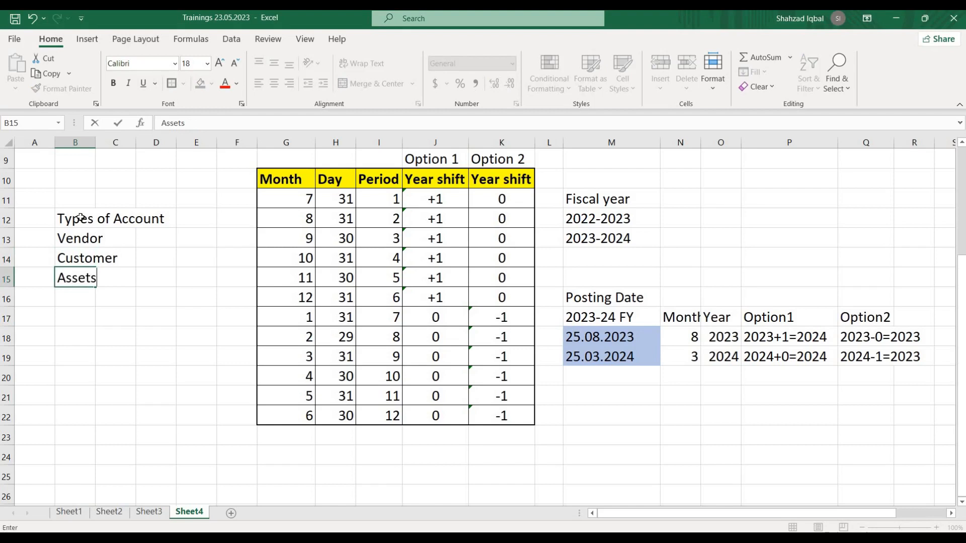
key("Return")
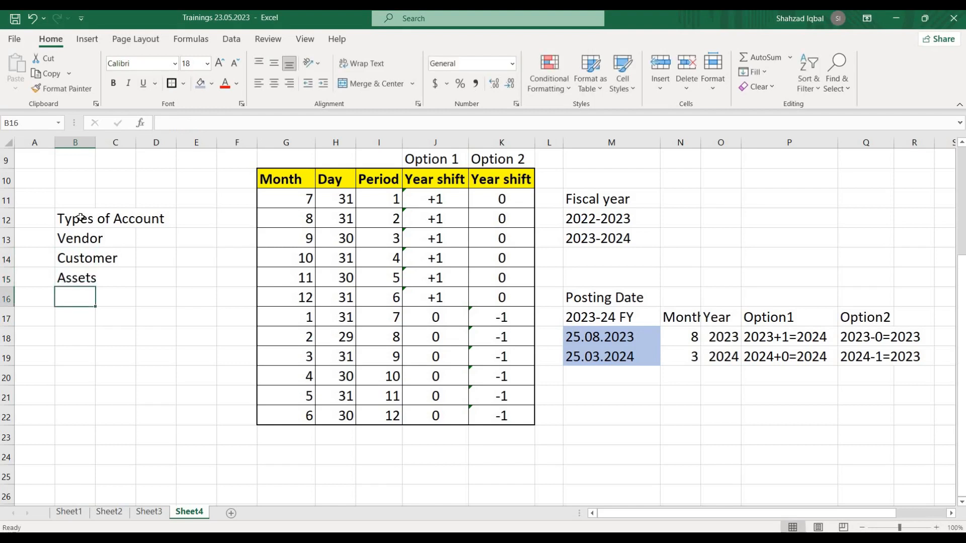
type("Material")
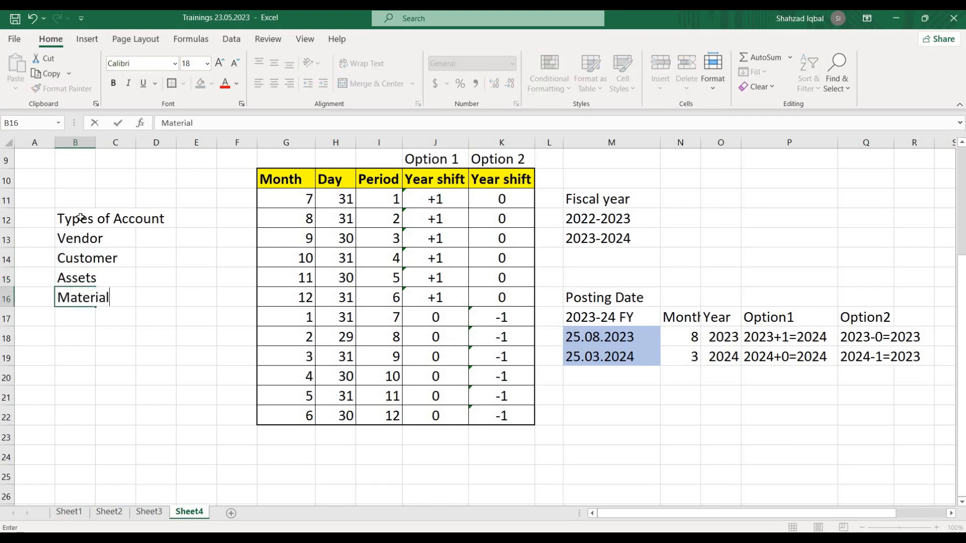
key("Return")
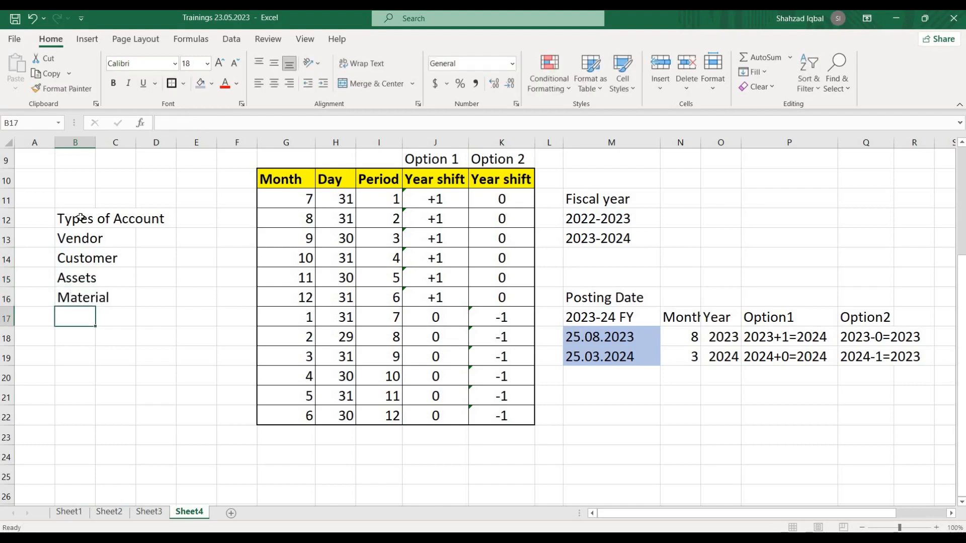
type("General Ledger")
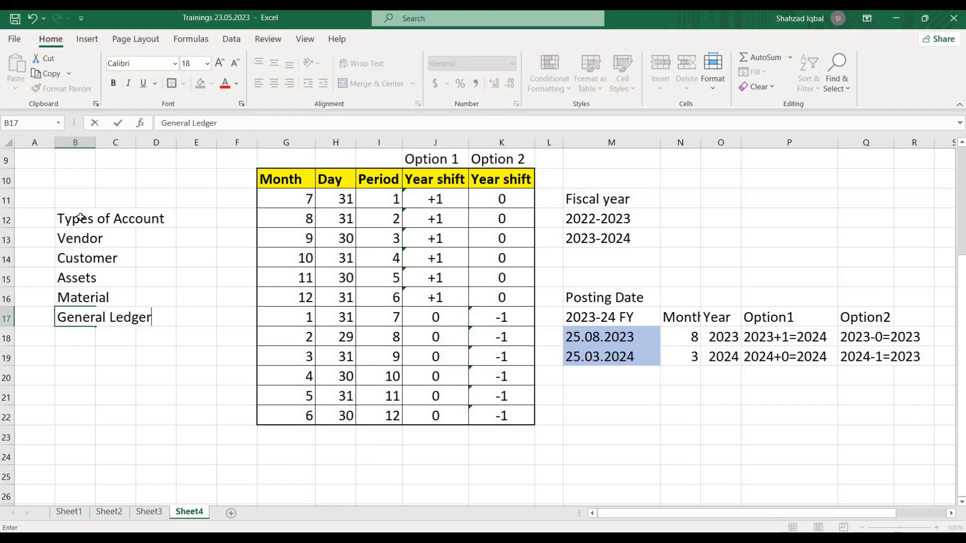
key("Return")
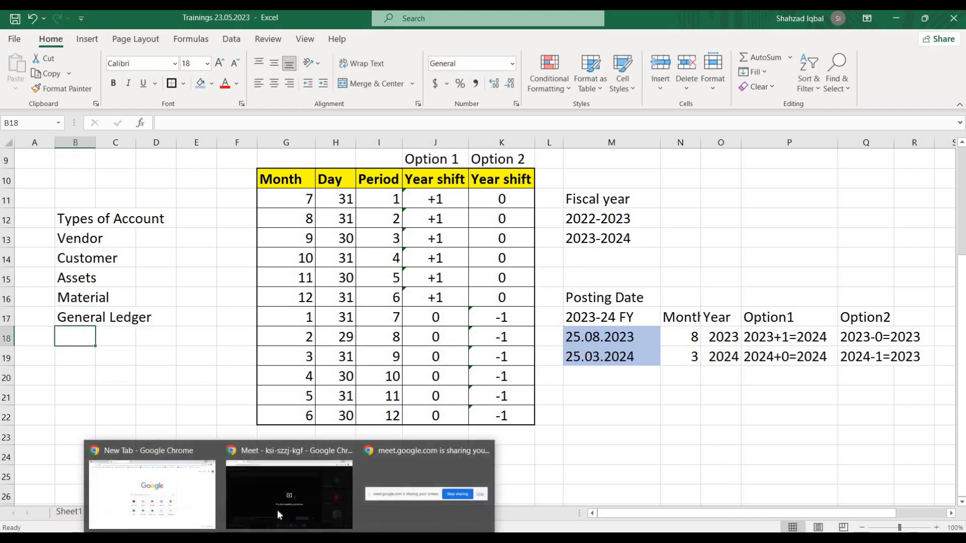
left_click(276, 509)
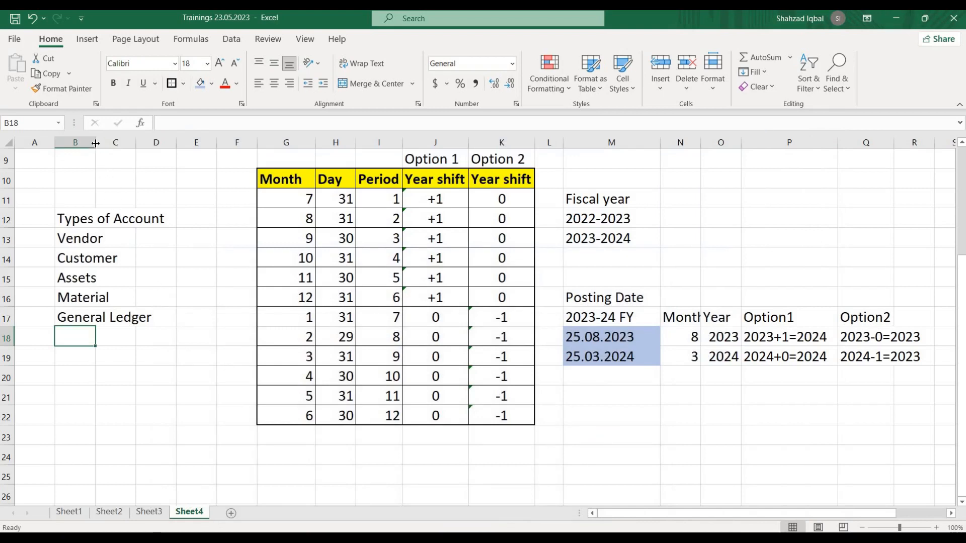
left_click_drag(98, 143, 153, 144)
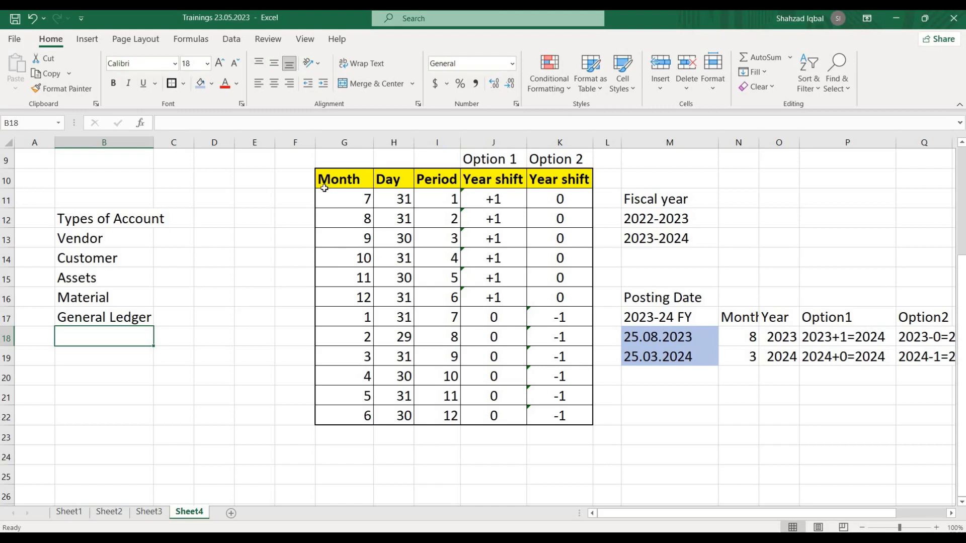
Step: Sort the year shift table G10:K22 by Month on cell values, smallest to largest, treating the first row as headers
left_click_drag(321, 179, 545, 419)
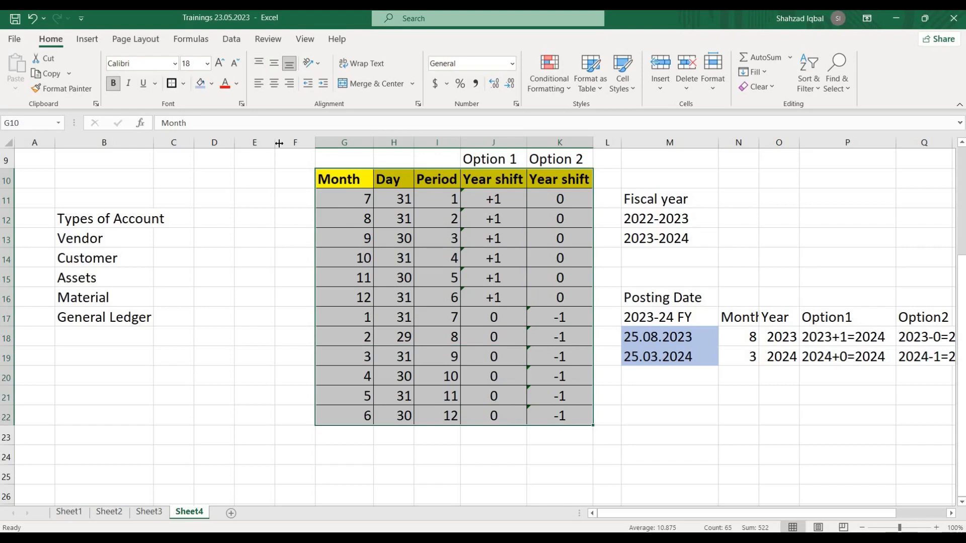
left_click(232, 39)
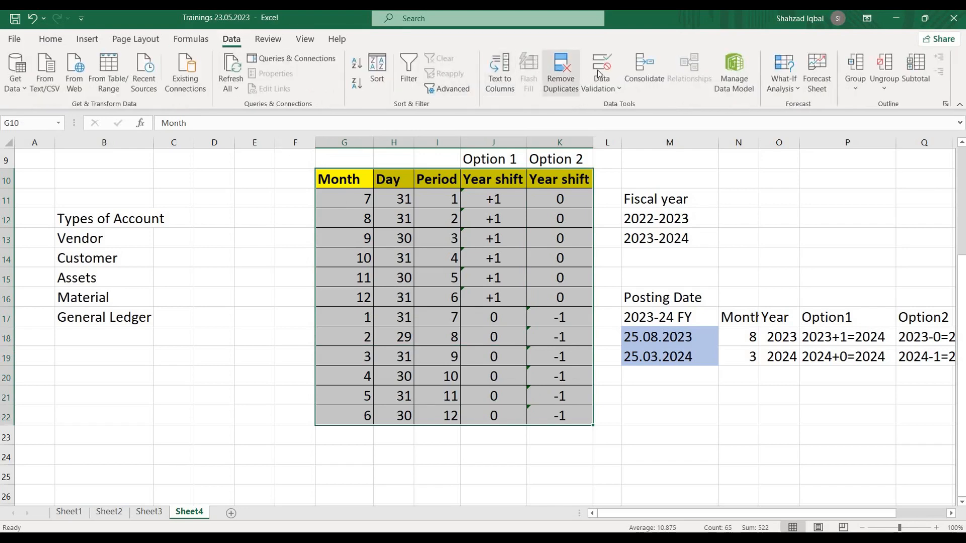
left_click(377, 68)
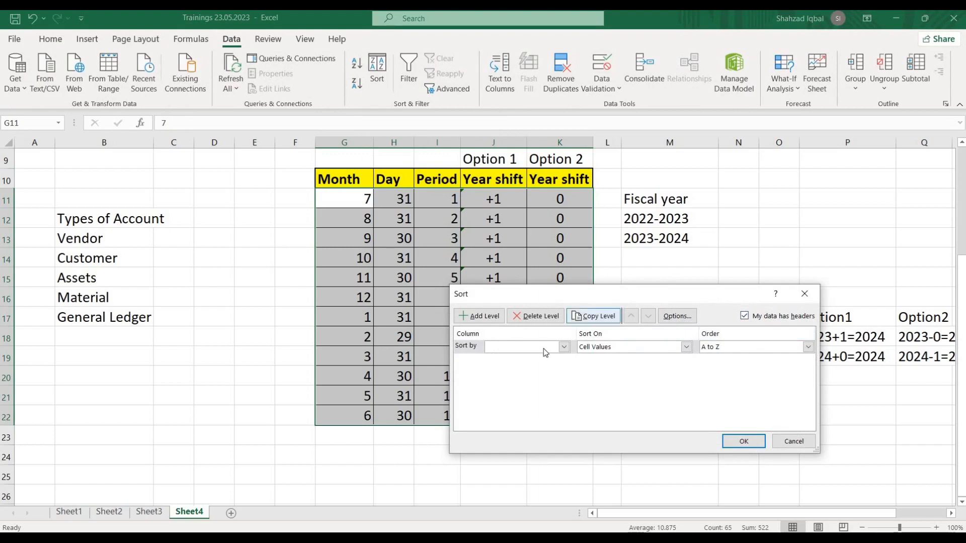
left_click(564, 347)
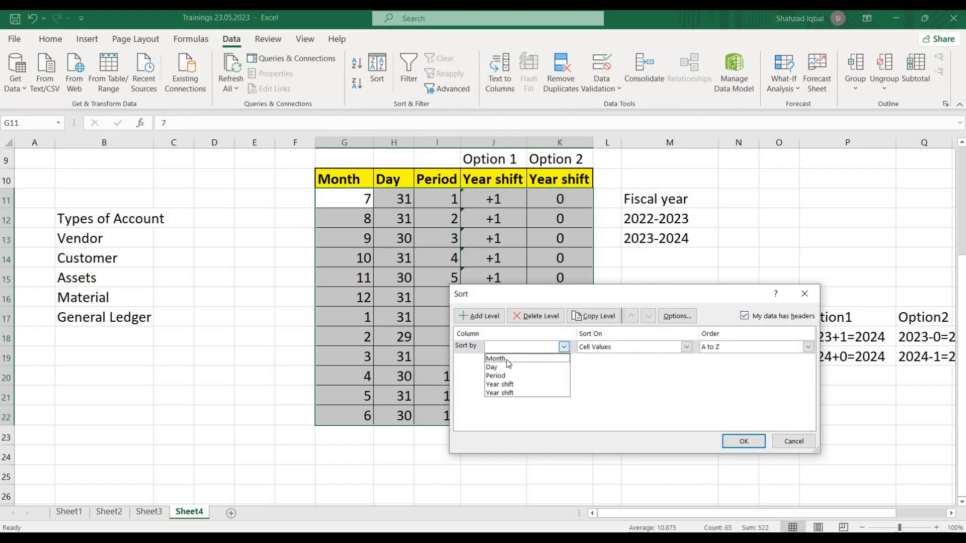
left_click(507, 359)
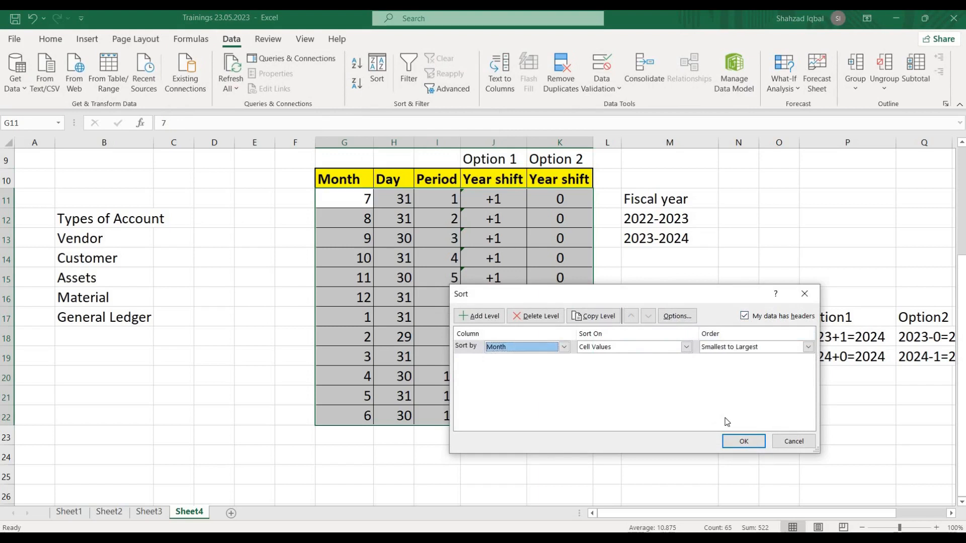
left_click(732, 441)
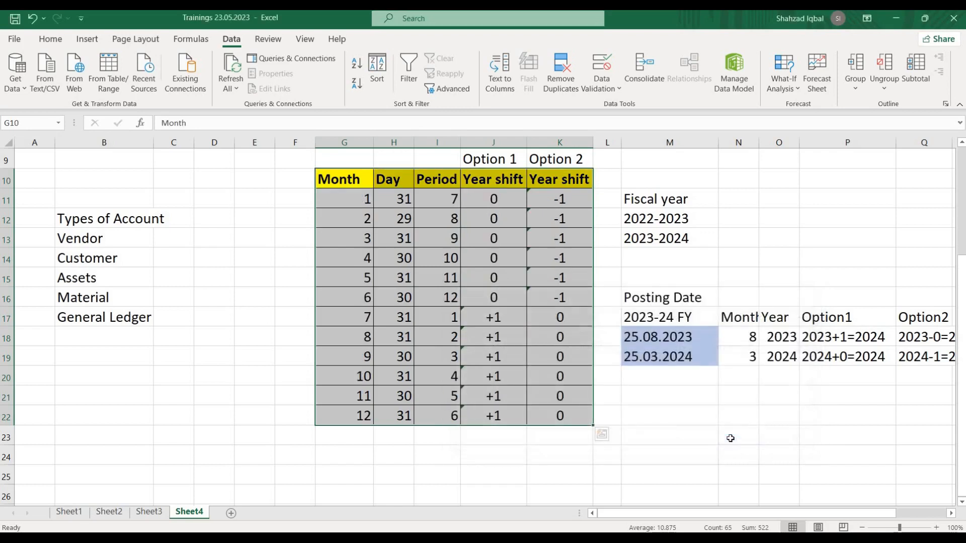
Step: Review the Option 2 year shifts for months 1 to 6, the first row's period and month, and the 25.03.2024 posting date
left_click(535, 393)
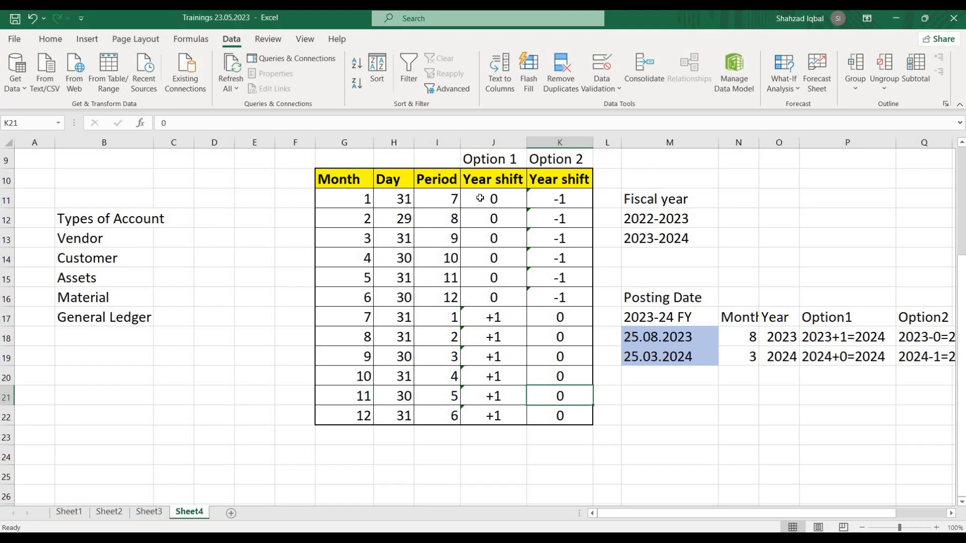
left_click_drag(553, 197, 561, 295)
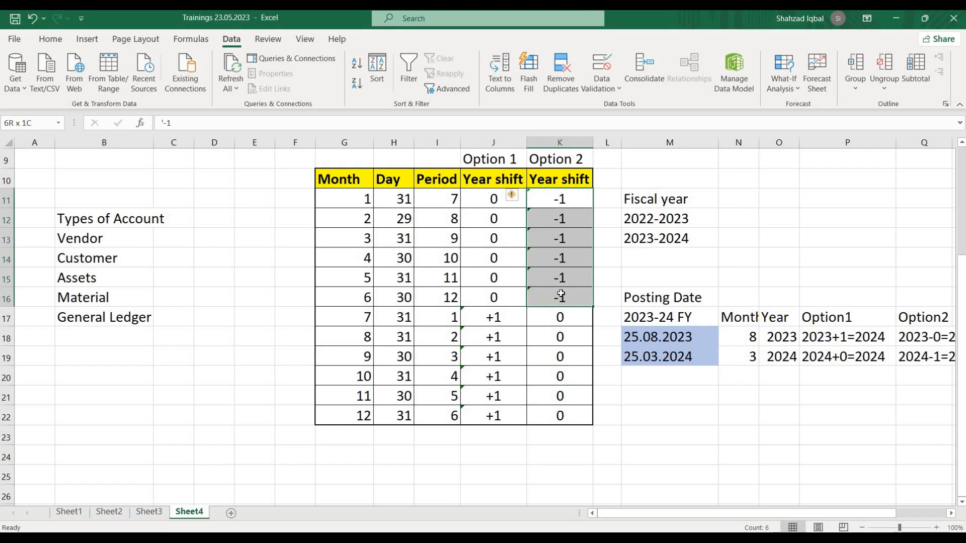
left_click_drag(561, 294, 560, 294)
left_click(436, 200)
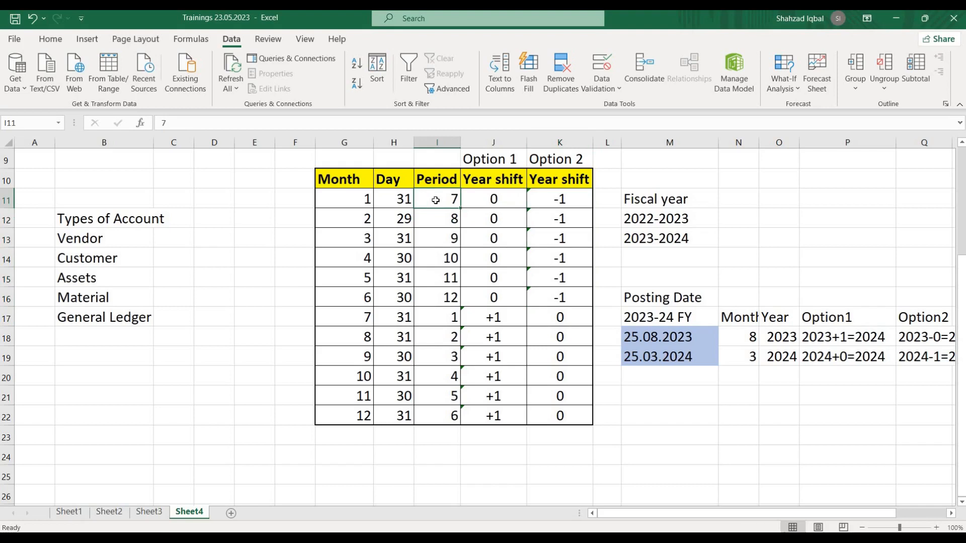
left_click(343, 198)
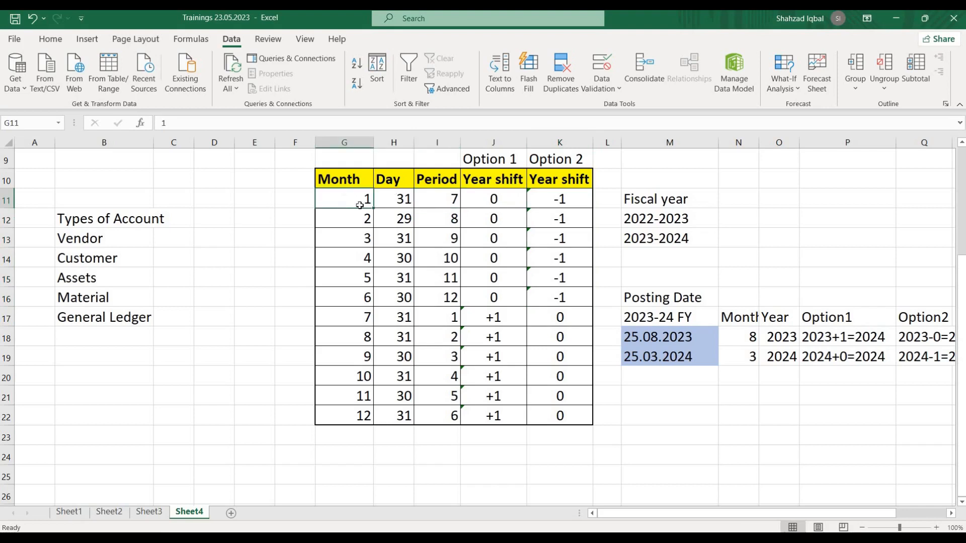
left_click(674, 358)
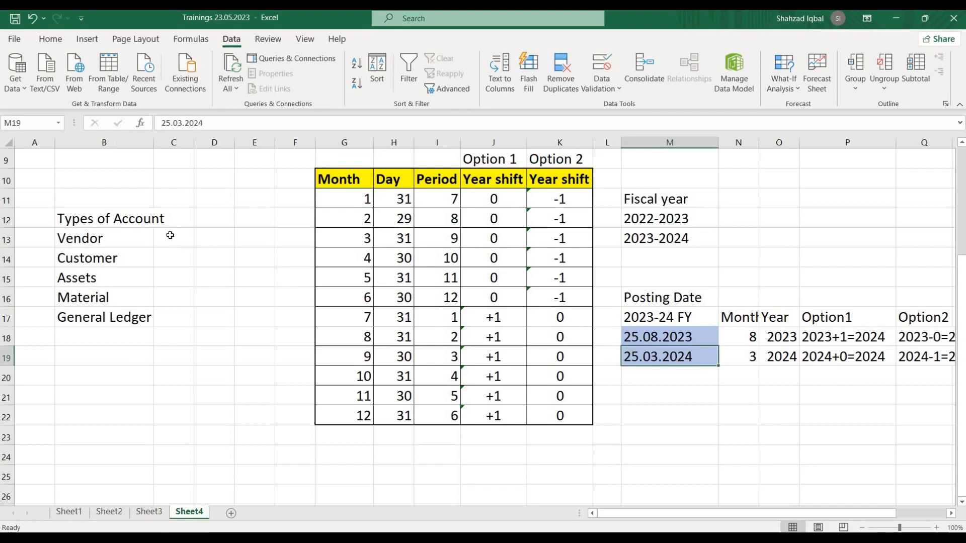
Step: Number the five account types from Vendor to General Ledger 1 to 5 in A13 to A17
left_click(41, 244)
type("1")
key("Return")
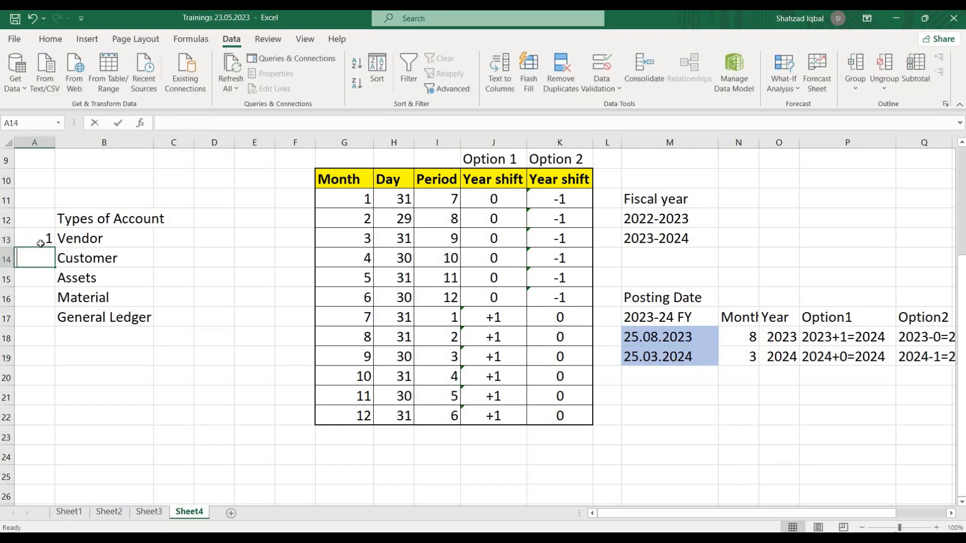
type("2")
key("Return")
type("3")
key("Return")
type("4")
key("Return")
type("5")
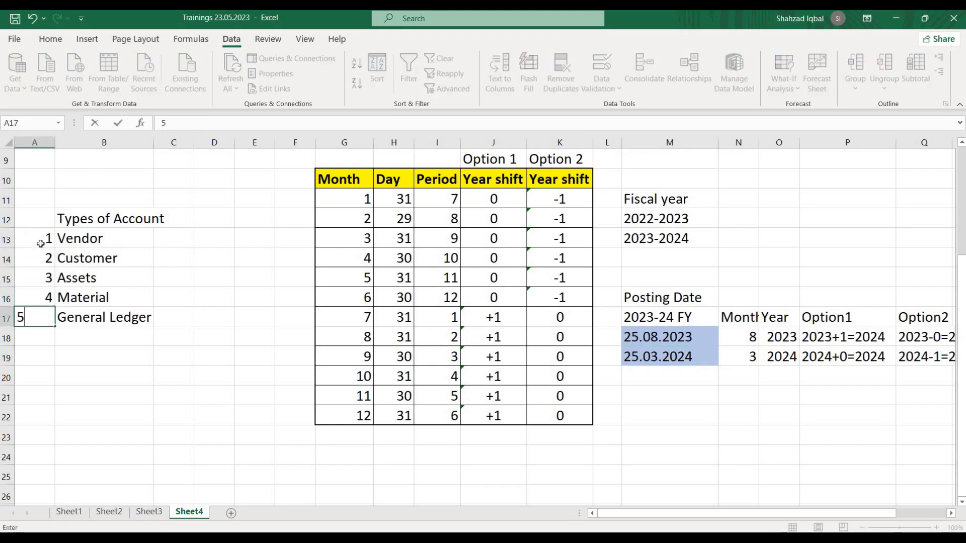
key("Return")
key("Up")
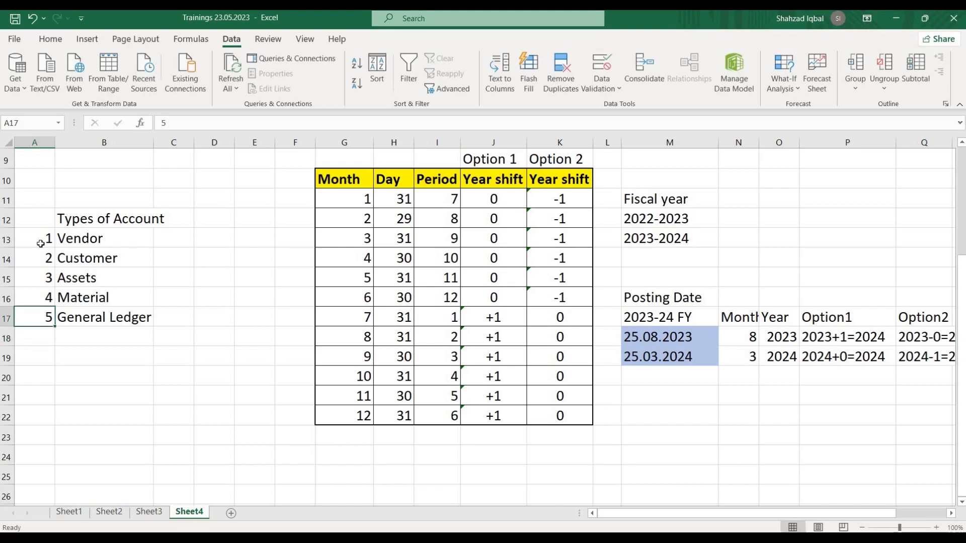
Step: Add account type number 6, Contract Account, in row 18 beneath General Ledger
key("Down")
type("6")
key("Tab")
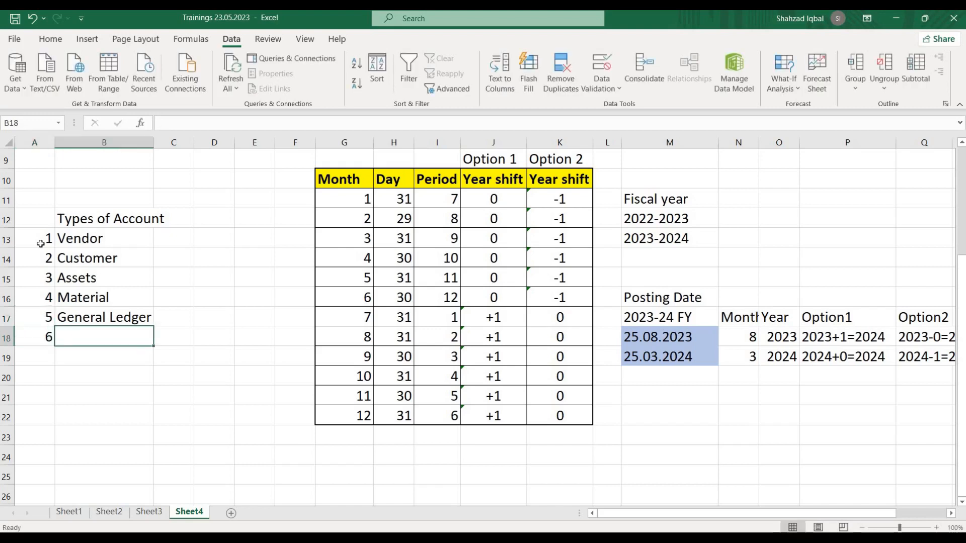
type("Cont")
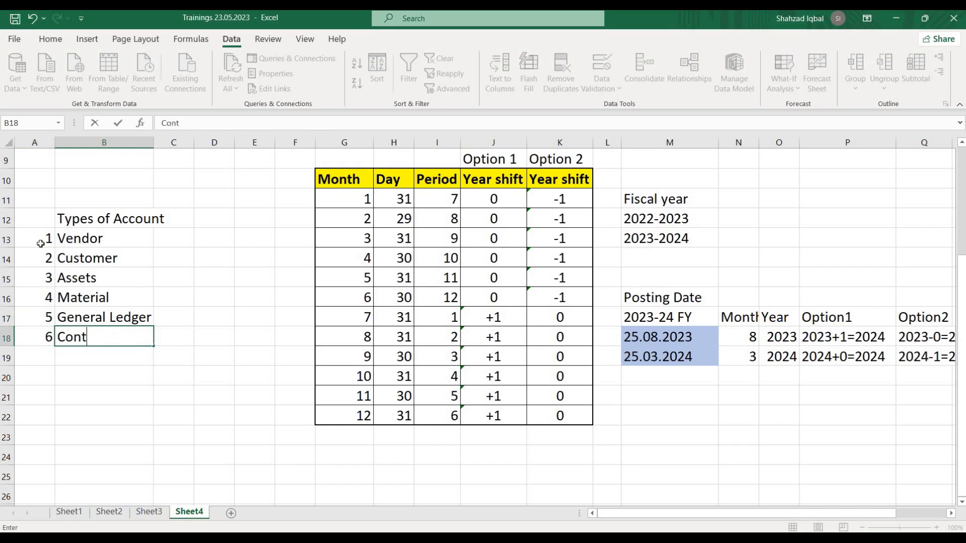
type("ract Account")
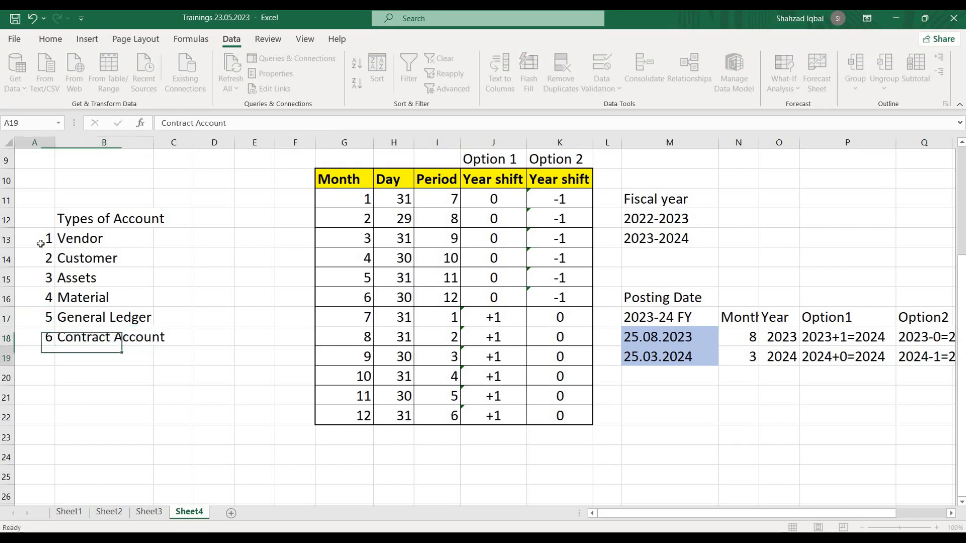
key("Return")
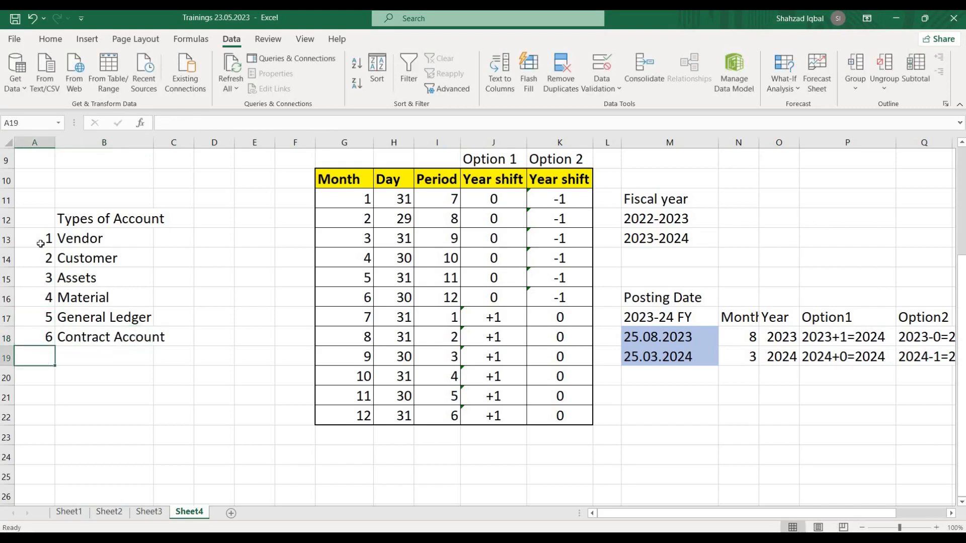
Step: Enter the account type codes K, D, A, M and S in C13 to C17 beside Vendor through General Ledger
left_click(177, 239)
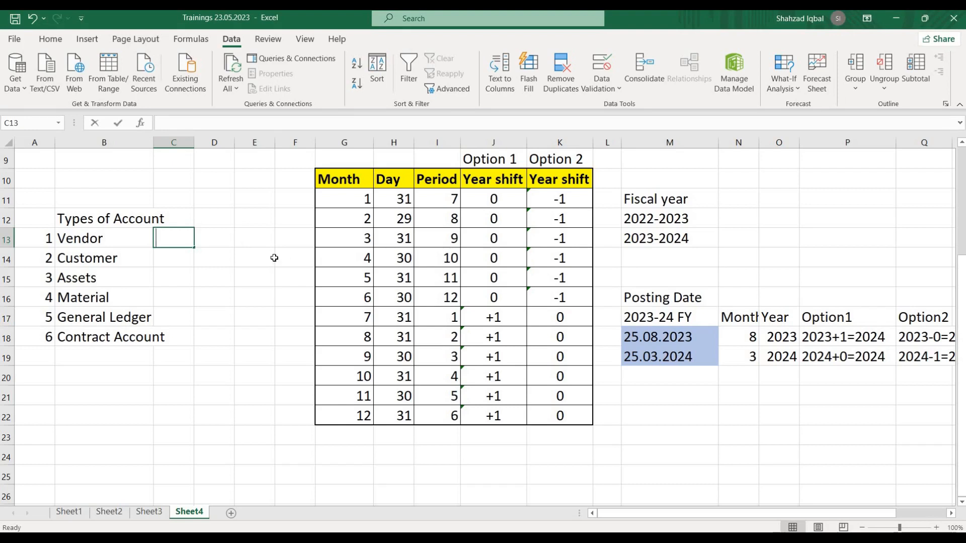
type("K")
key("Return")
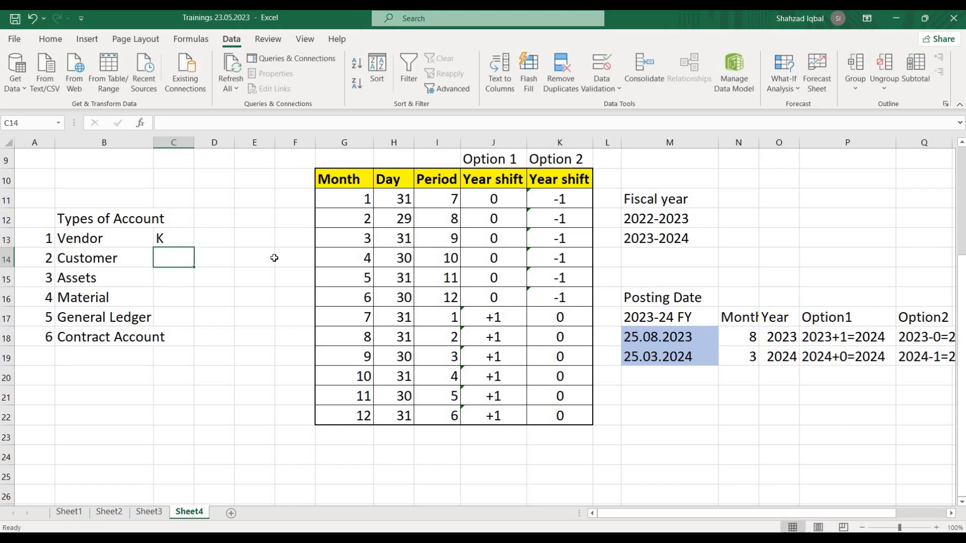
type("D")
key("Return")
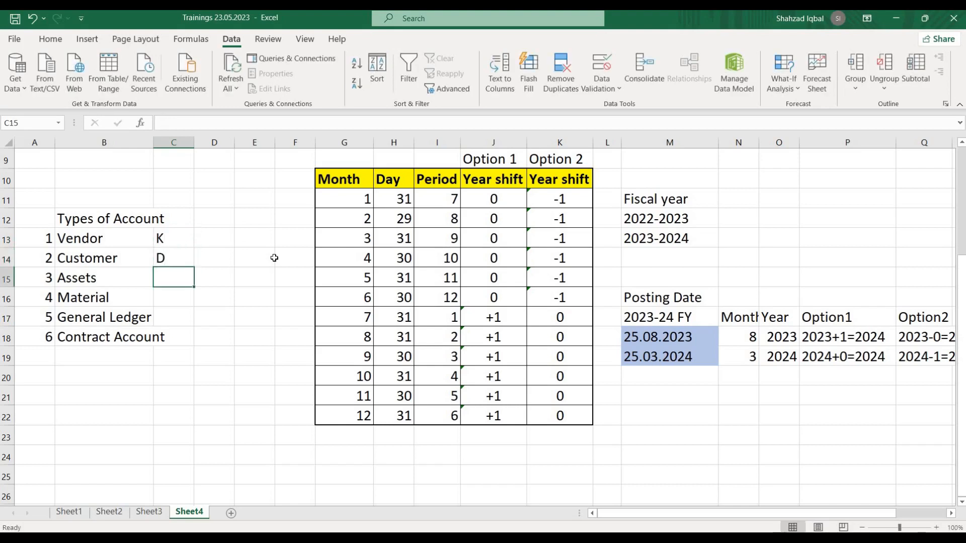
type("A")
key("Return")
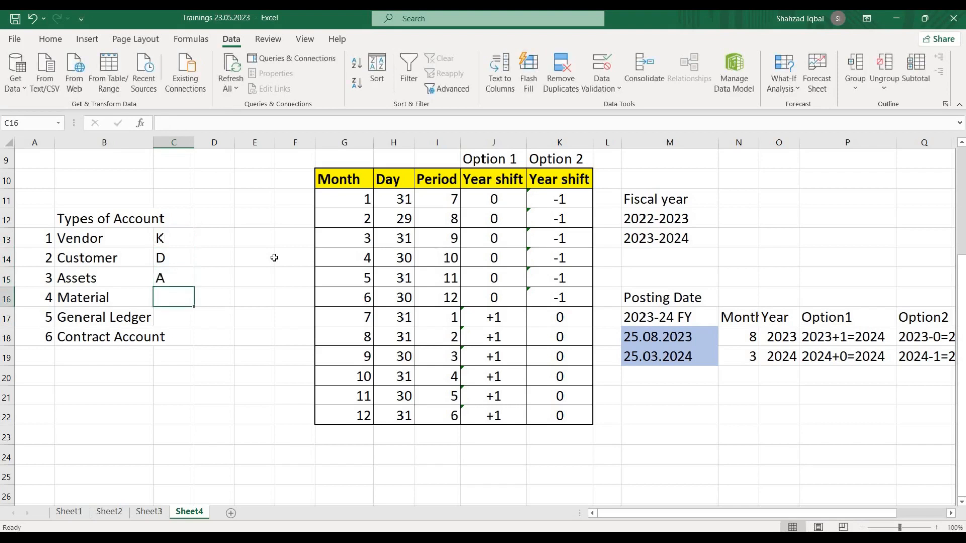
type("M")
key("Return")
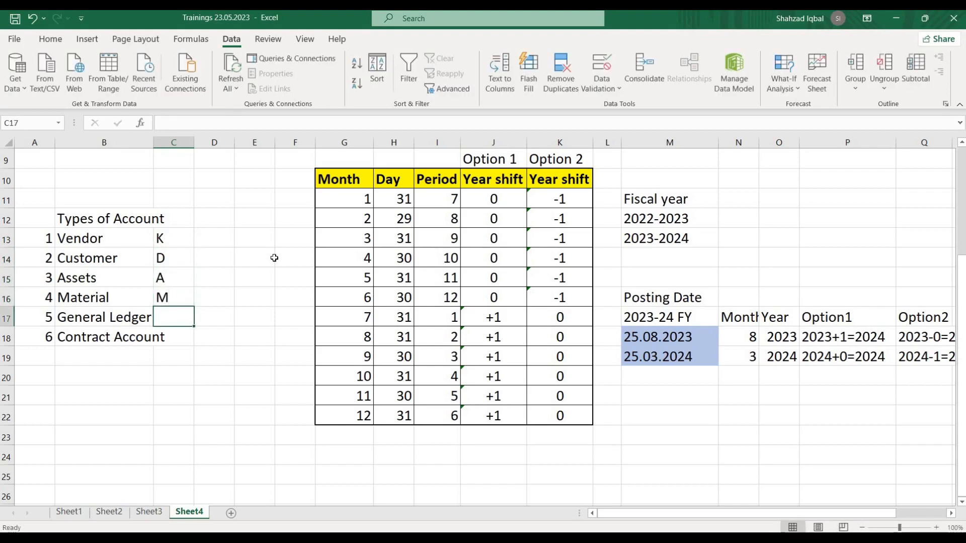
type("S")
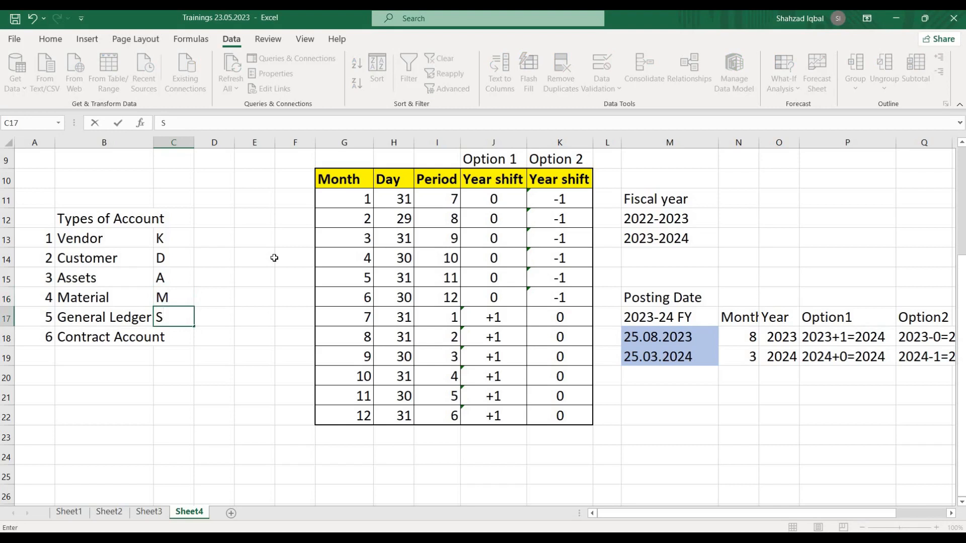
key("Return")
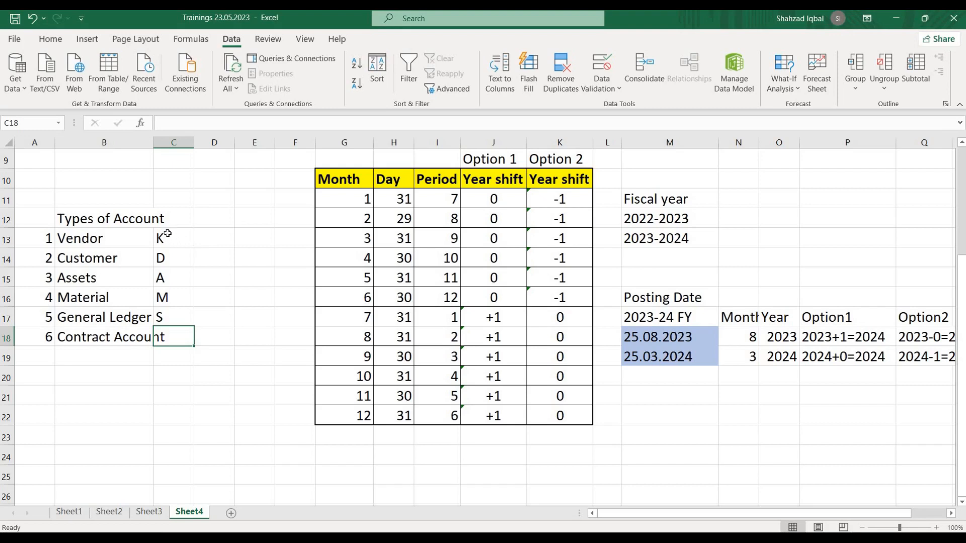
Step: Apply all borders and thick outside borders to the account type list in A13:C18
left_click_drag(157, 239, 47, 336)
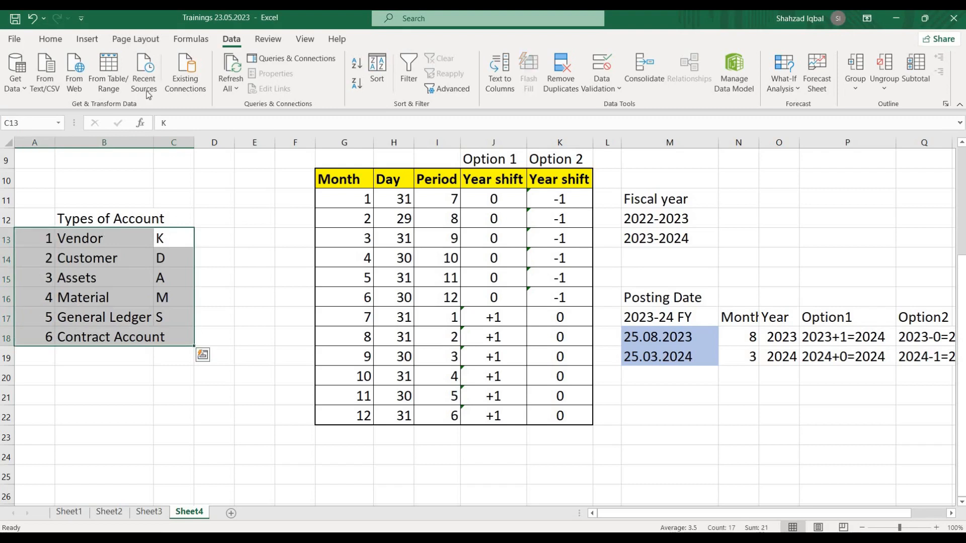
left_click(51, 39)
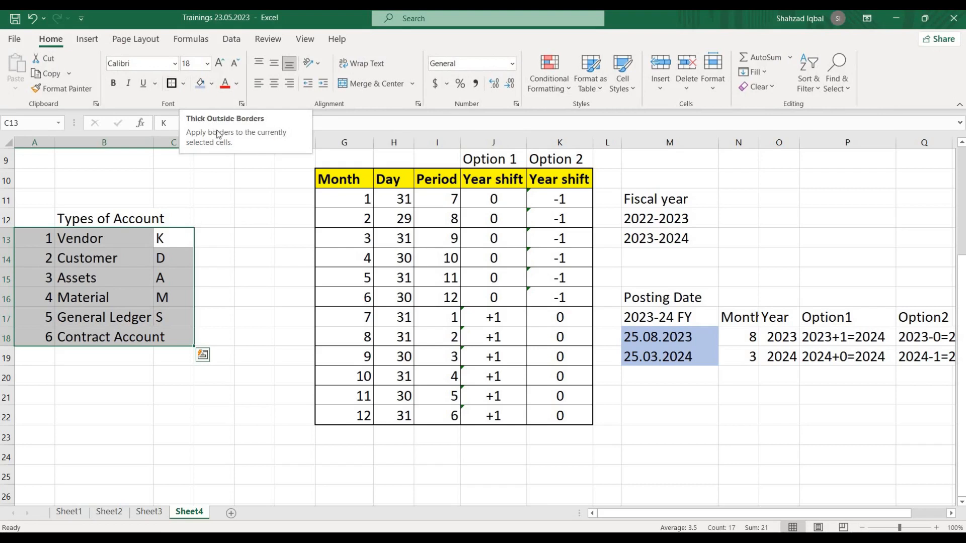
left_click(183, 84)
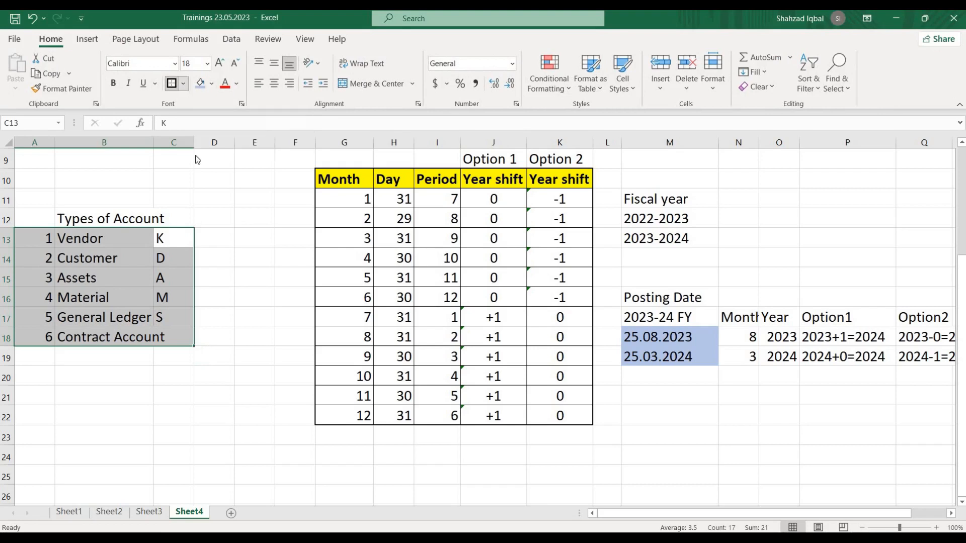
left_click(199, 210)
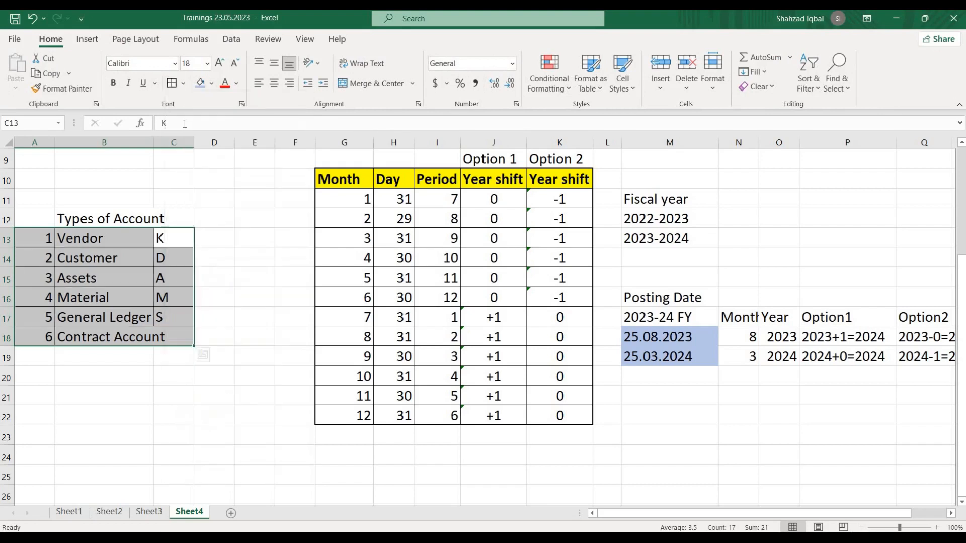
left_click(183, 86)
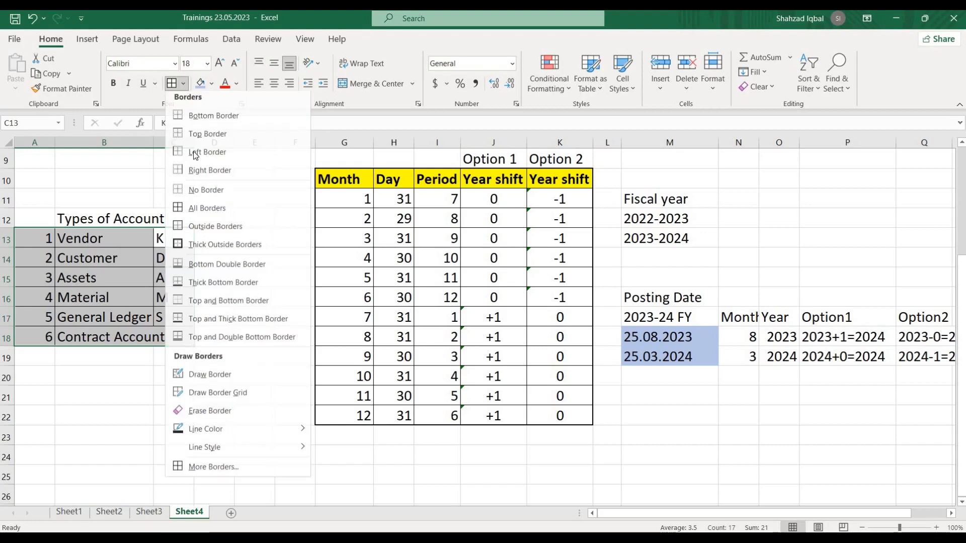
left_click(191, 246)
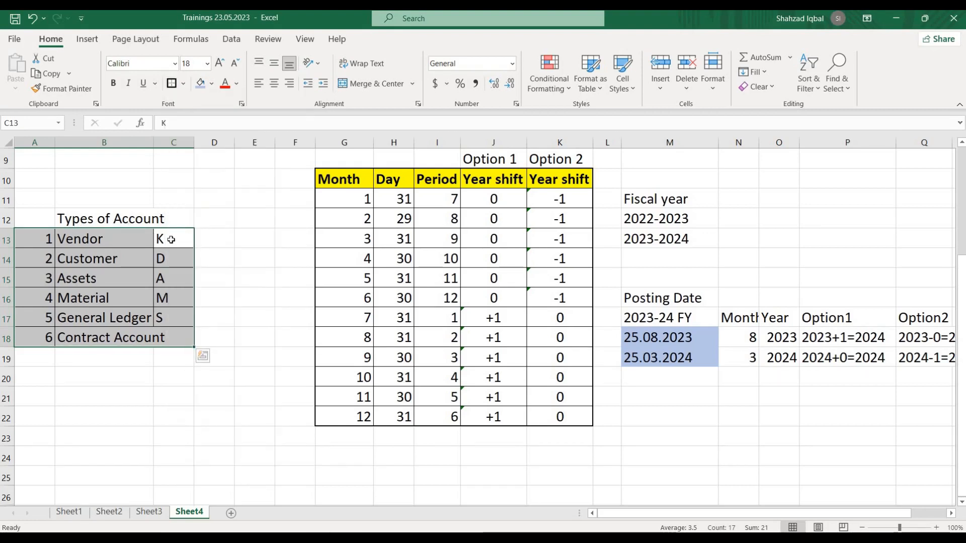
Step: Make the account type code cells C13:C18 bold and fill them with a light gold theme colour
left_click_drag(171, 239, 174, 337)
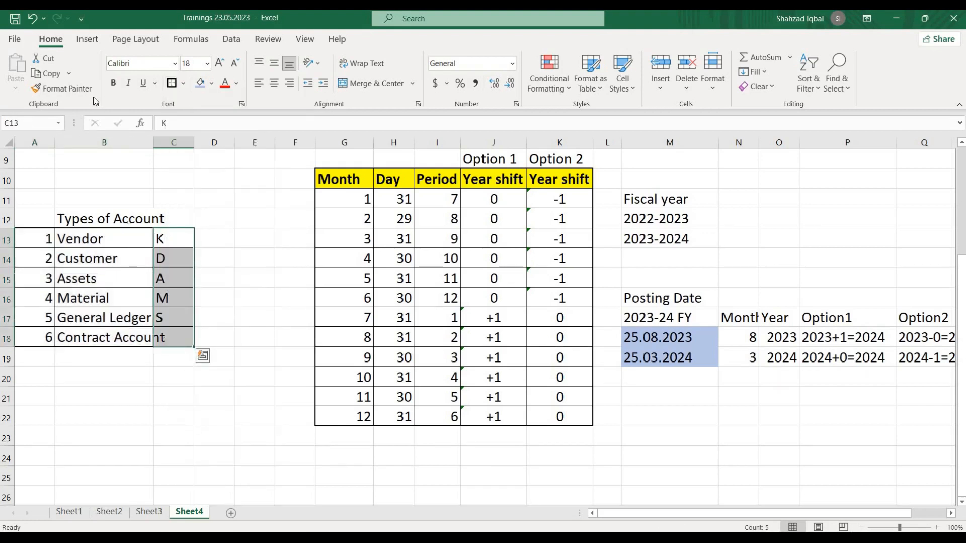
left_click(113, 83)
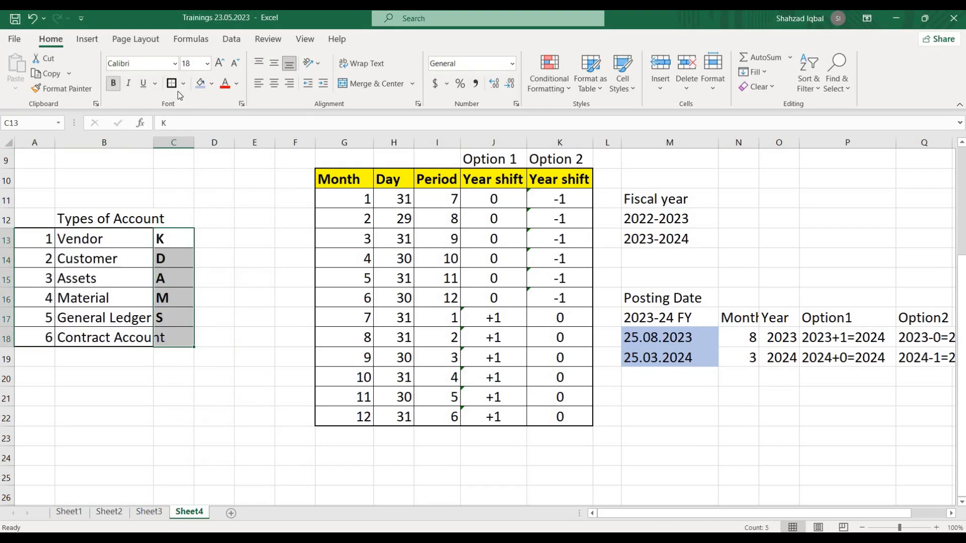
left_click(211, 84)
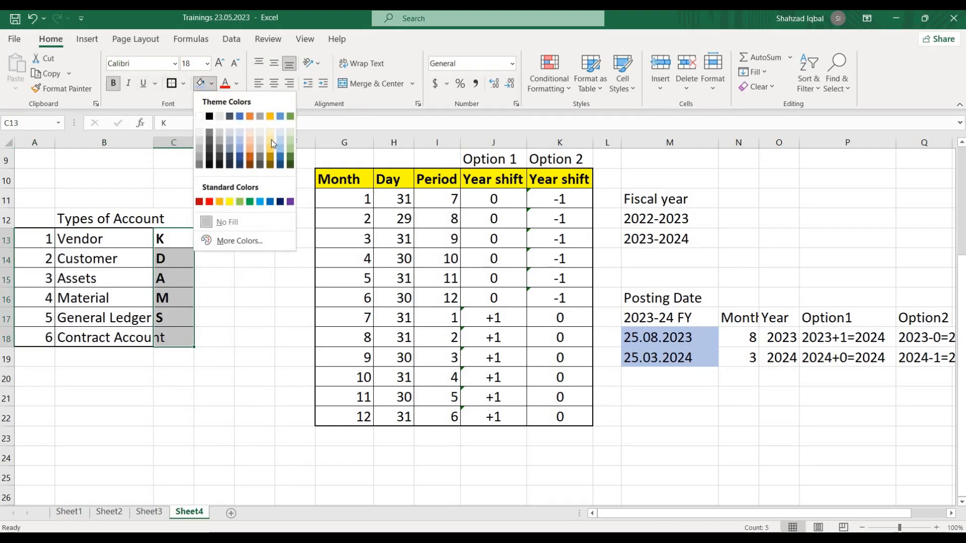
left_click(272, 152)
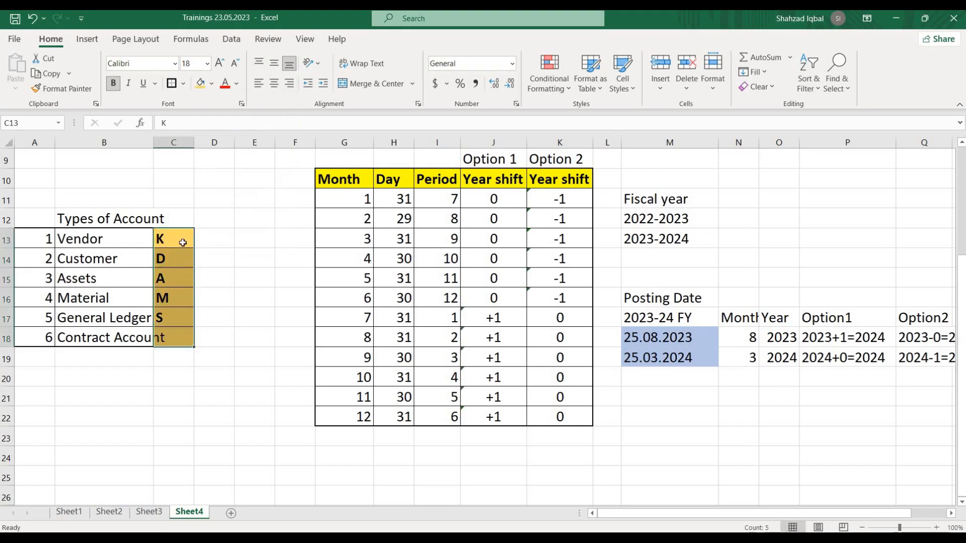
left_click(245, 245)
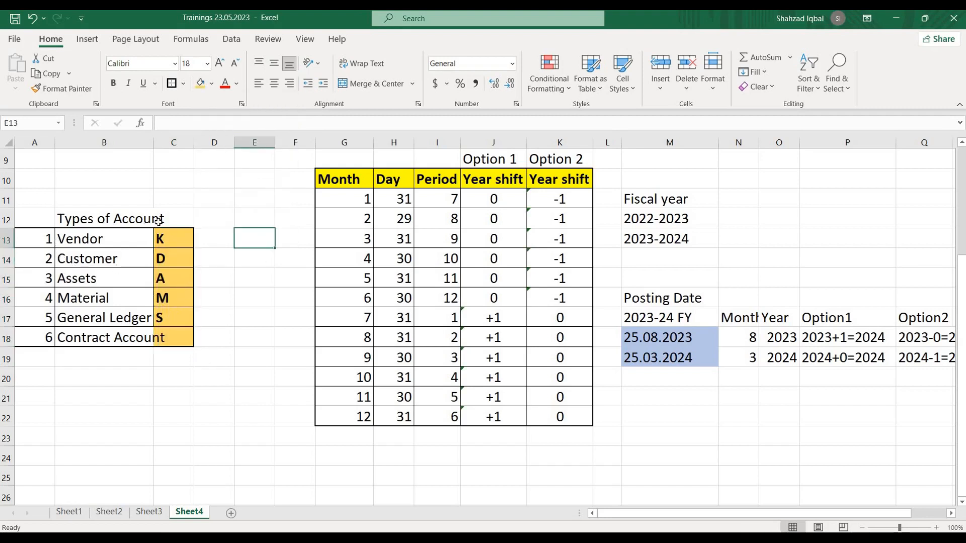
Step: Fill the Types of Account heading row A12:C12 with the same light gold colour
left_click_drag(171, 222, 36, 223)
left_click(200, 83)
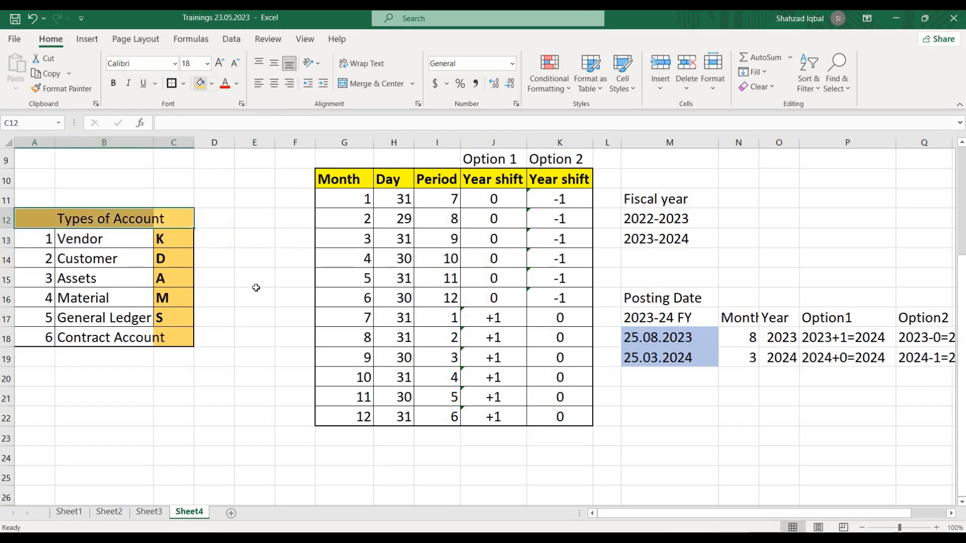
left_click(256, 288)
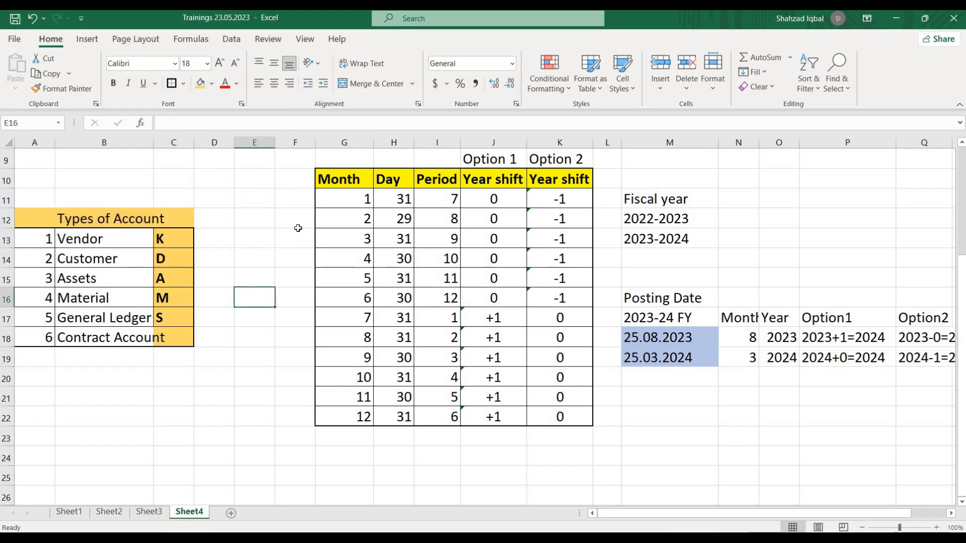
left_click_drag(335, 180, 543, 408)
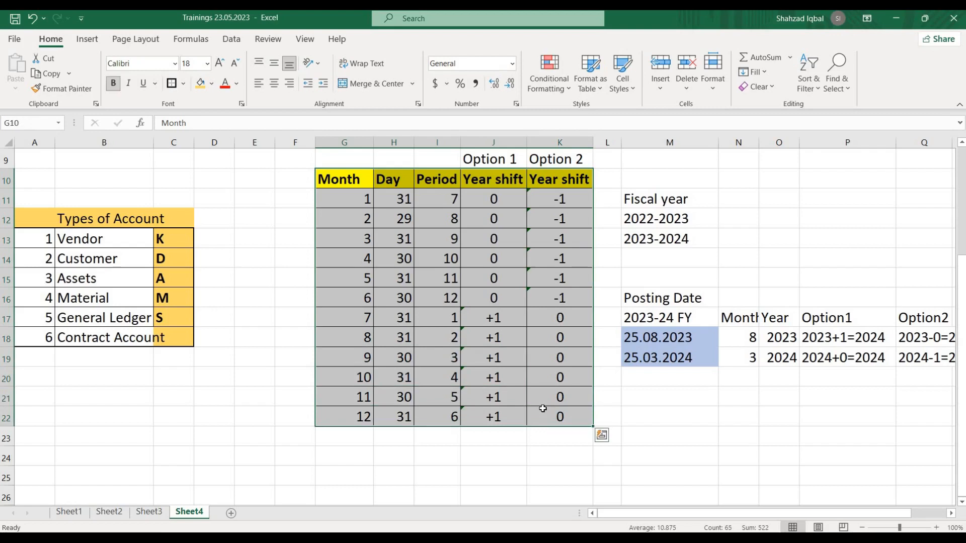
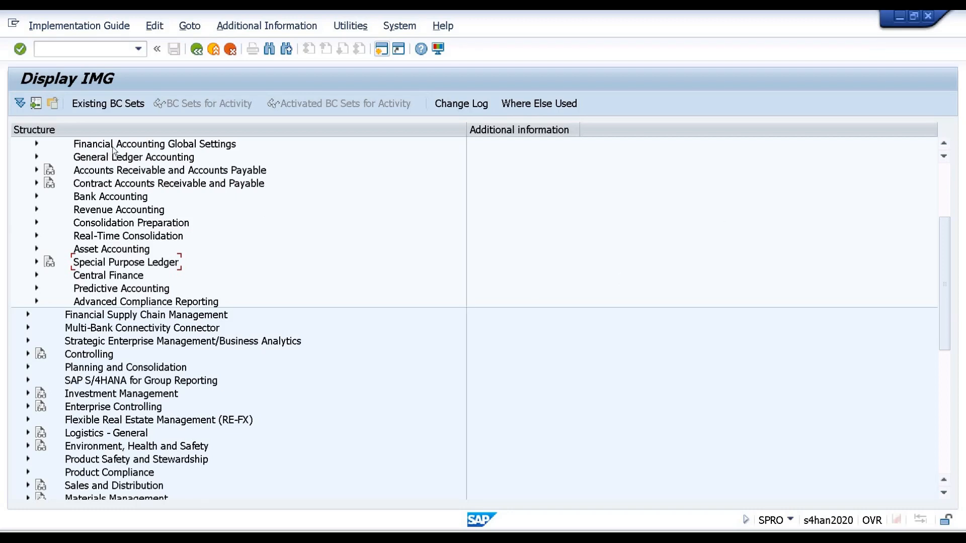
Step: Switch to the SAP IMG and open Define Variants for Open Posting Periods under Financial Accounting Global Settings, Fiscal Year and Posting Periods
scroll(113, 146, "up", 5)
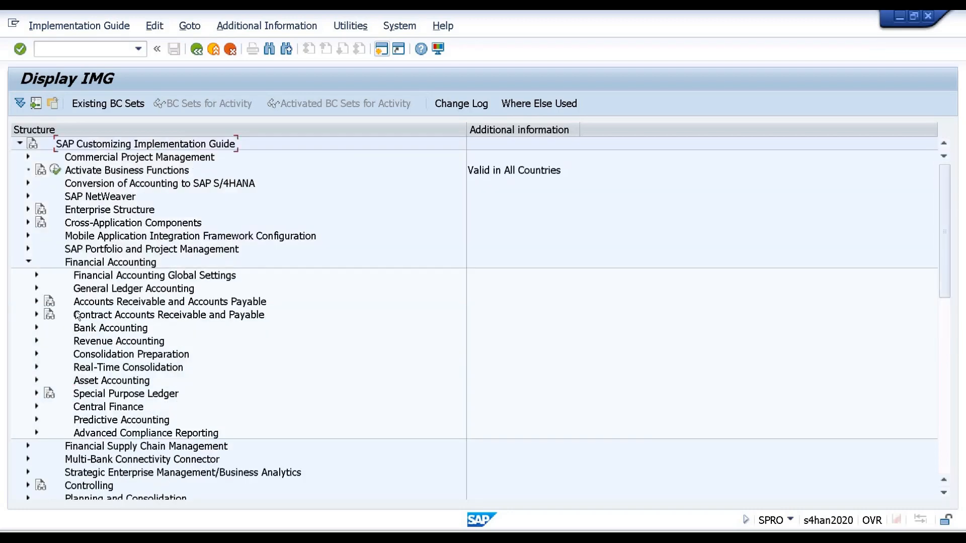
double_click(127, 278)
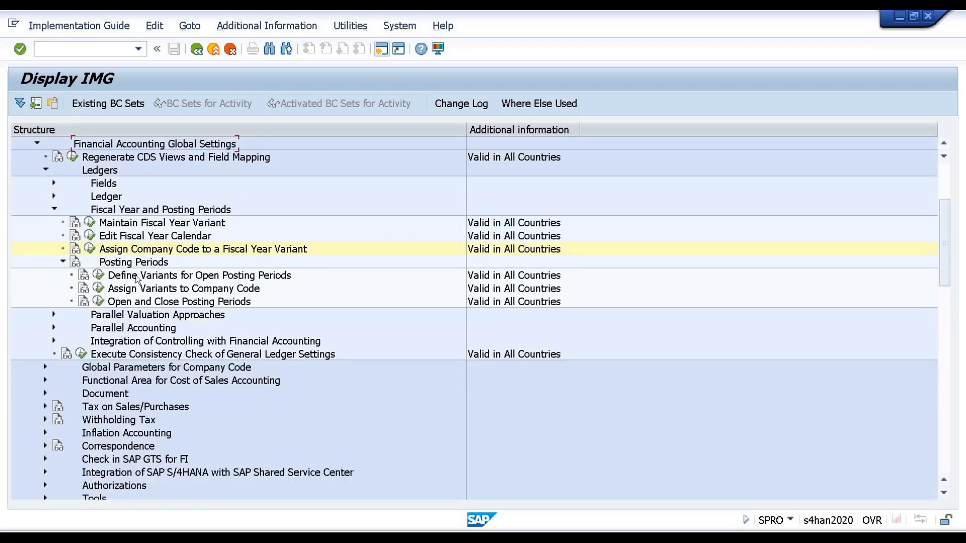
left_click(132, 262)
double_click(135, 261)
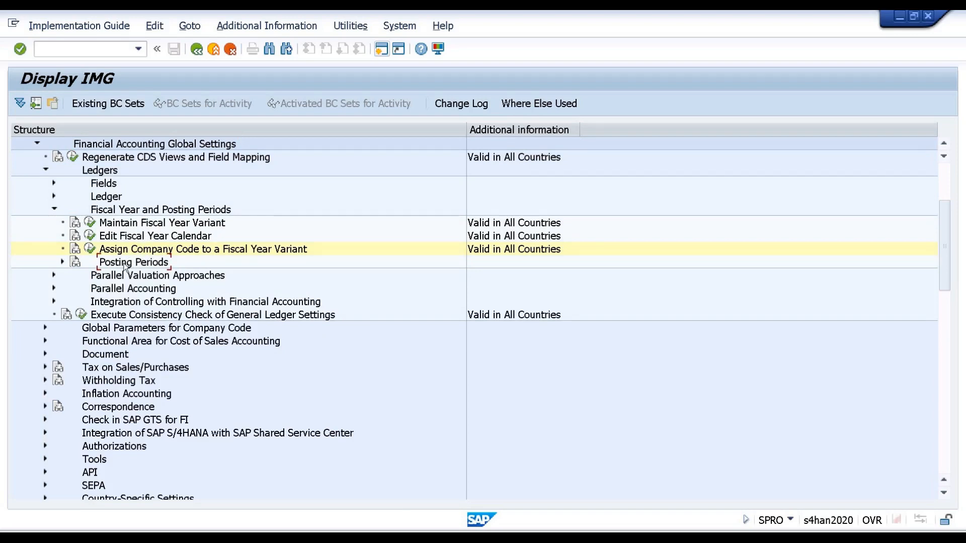
double_click(126, 263)
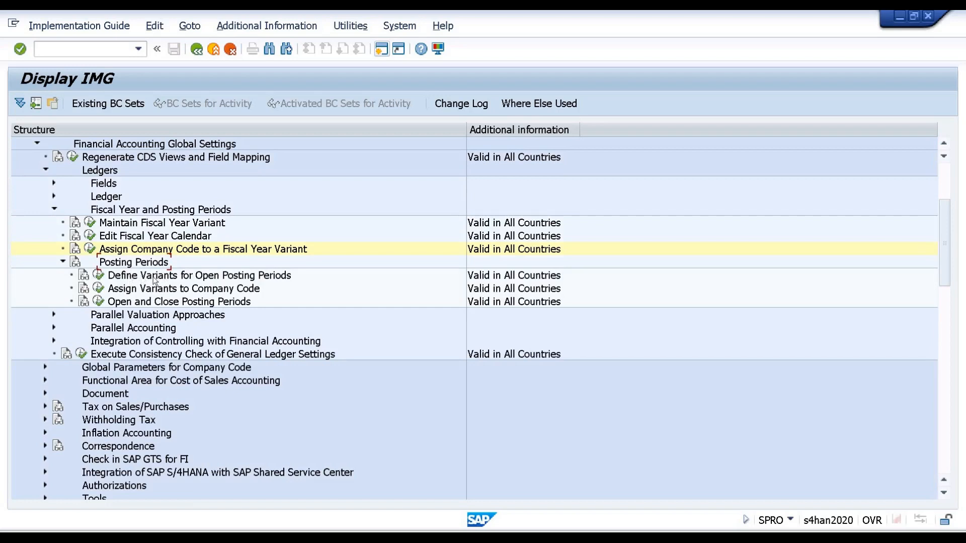
left_click(142, 279)
left_click(100, 275)
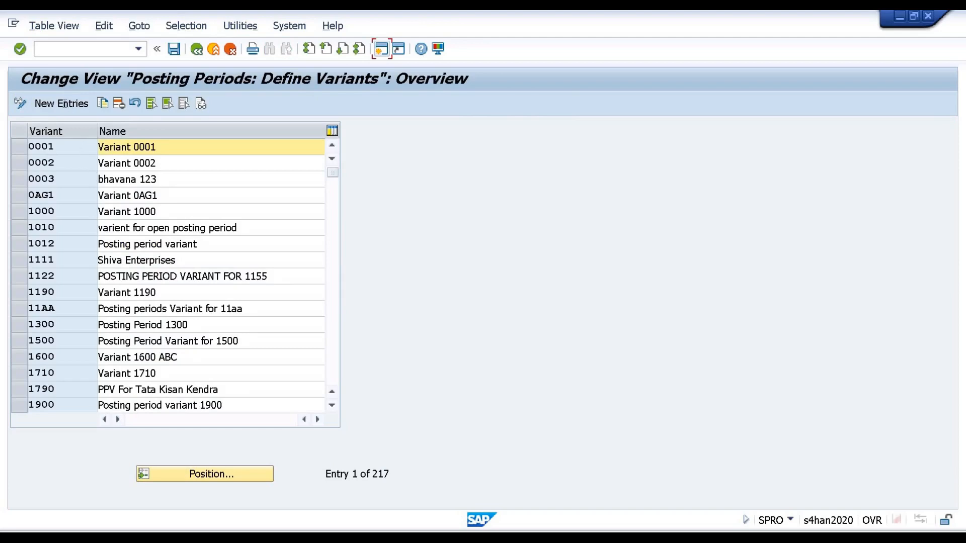
Step: Create posting period variant 1302 named Posting Period Variant and save it, accepting the customizing request
left_click(61, 104)
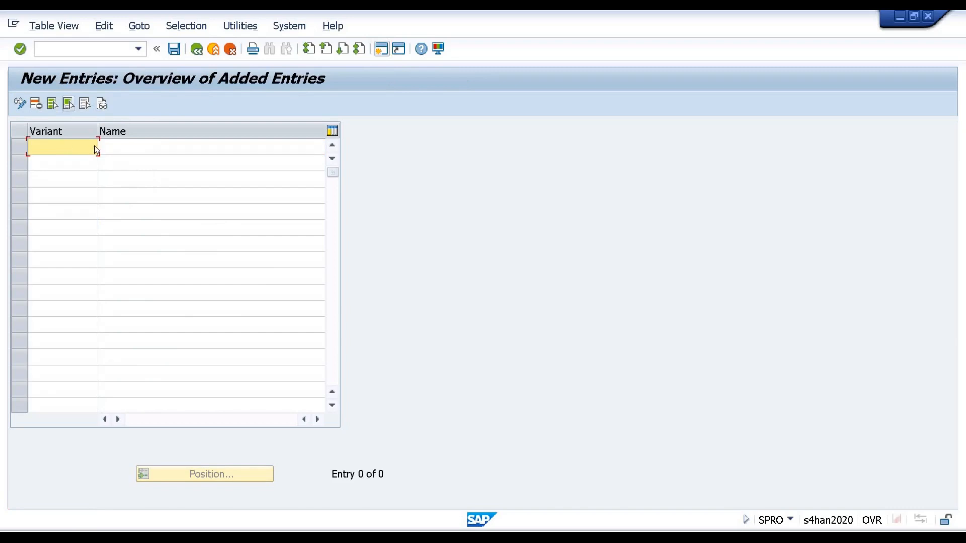
type("1302")
left_click(115, 144)
type("pOSTING")
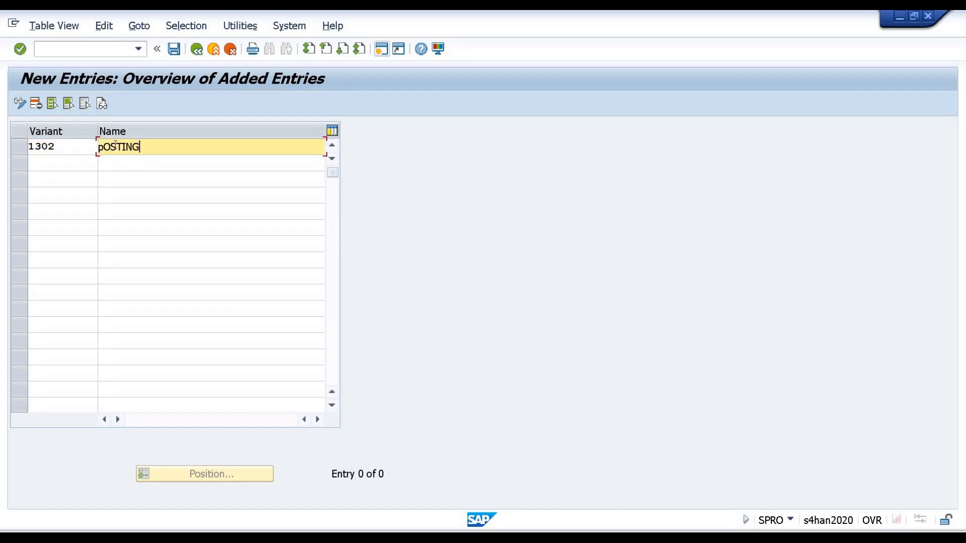
double_click(115, 144)
type("Posting Period V")
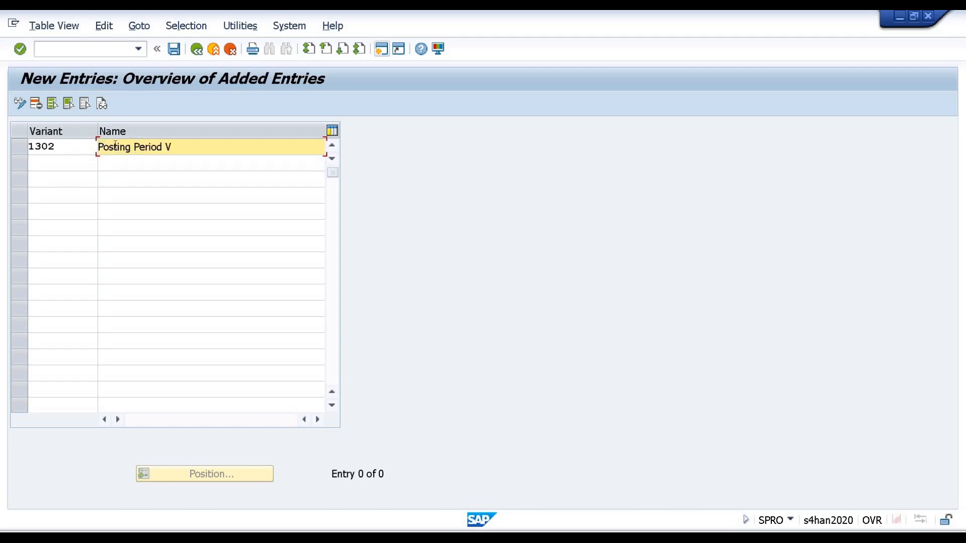
type("ariant")
key("Return")
key("ctrl+s")
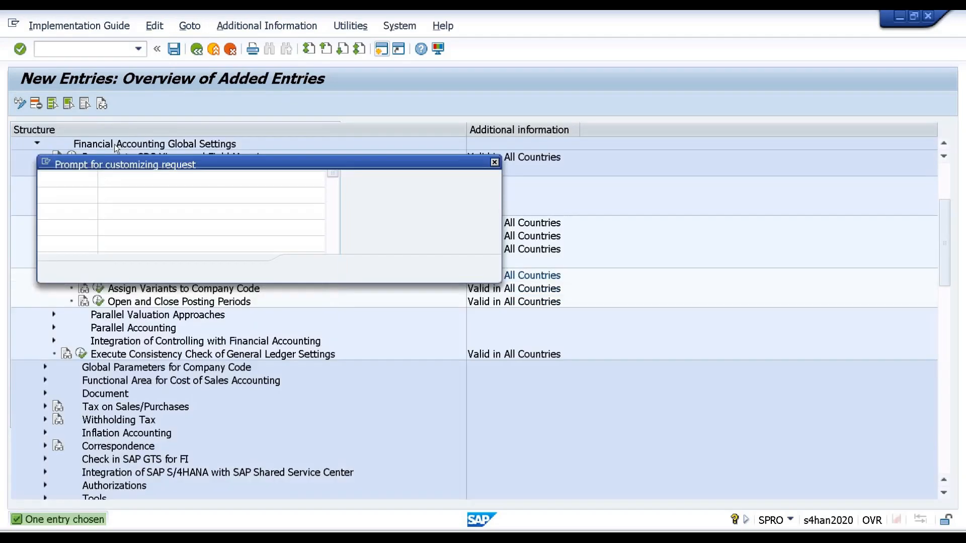
key("Return")
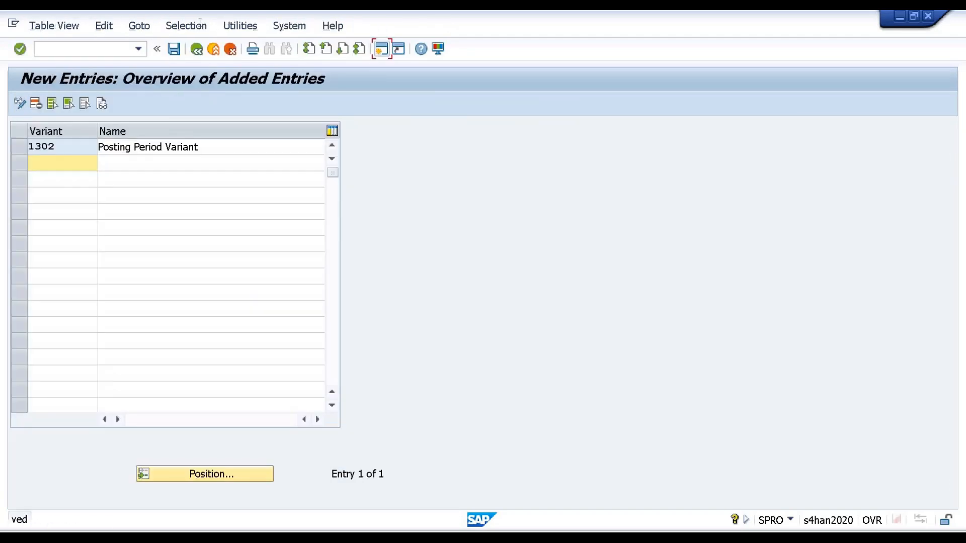
Step: Return to the IMG structure and open the Assign Variants to Company Code activity under Posting Periods
left_click(197, 50)
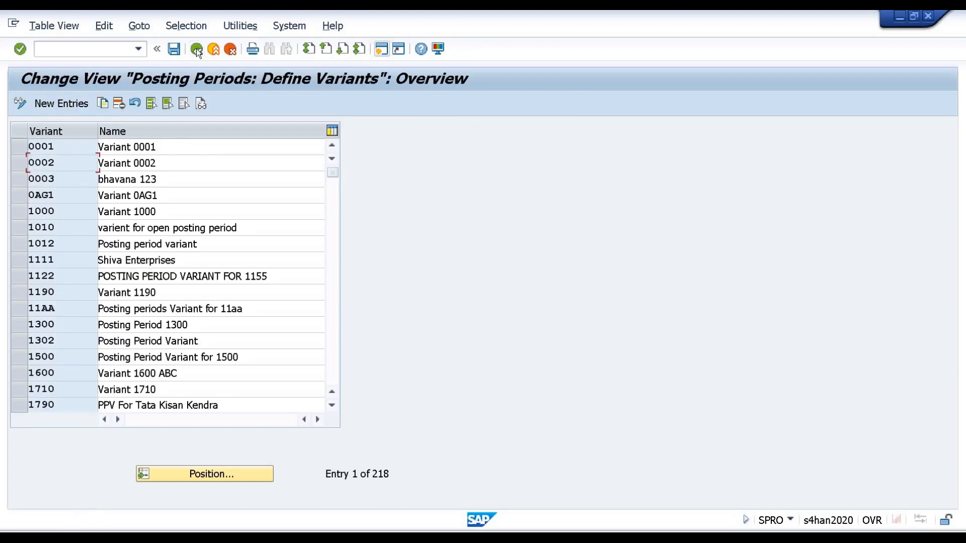
left_click(196, 49)
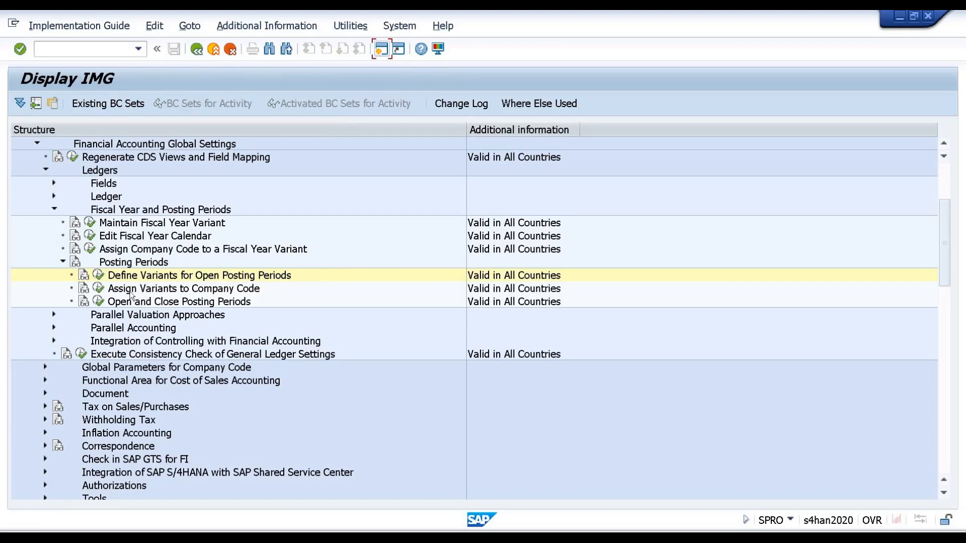
left_click(99, 288)
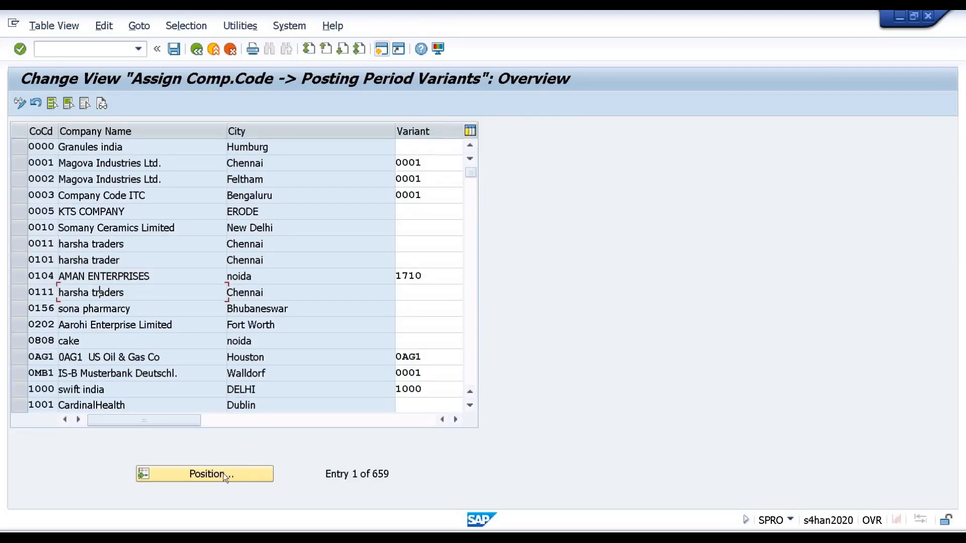
Step: Assign posting period variant 1302 to company code 1302 and save, accepting the customizing request
left_click(224, 477)
type("1302")
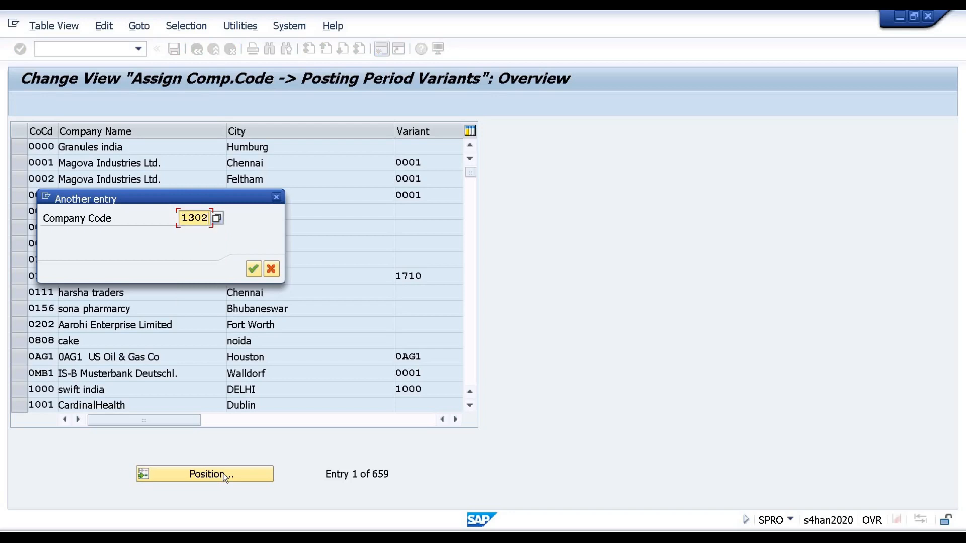
key("Return")
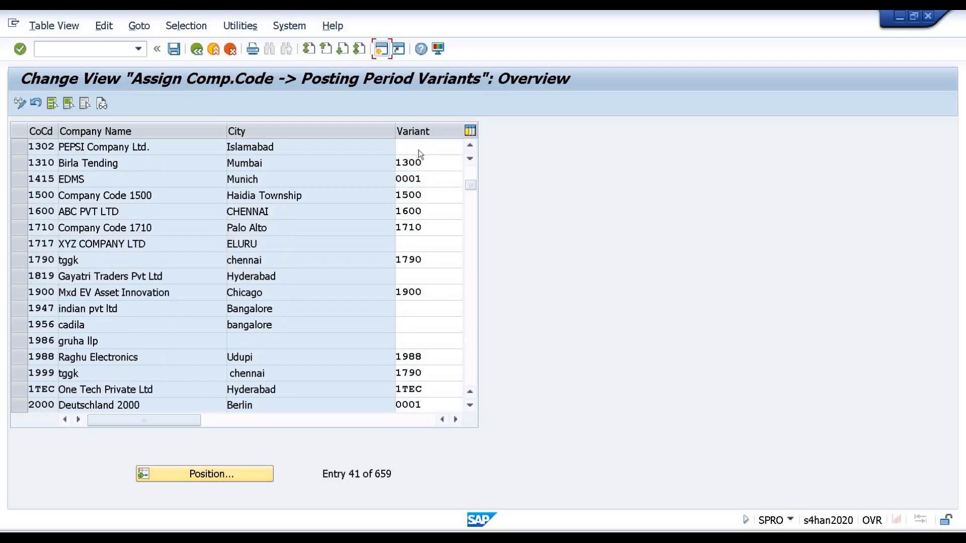
left_click(419, 149)
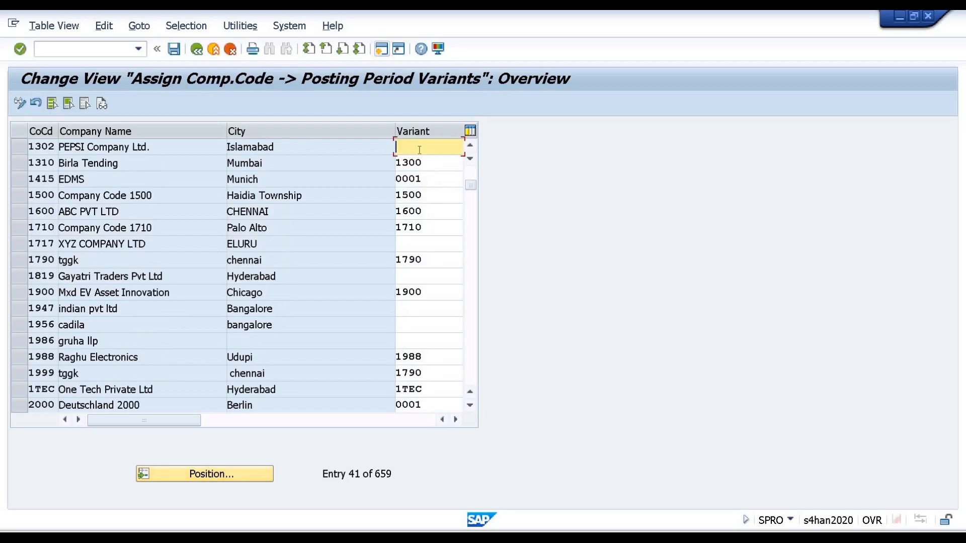
type("1302")
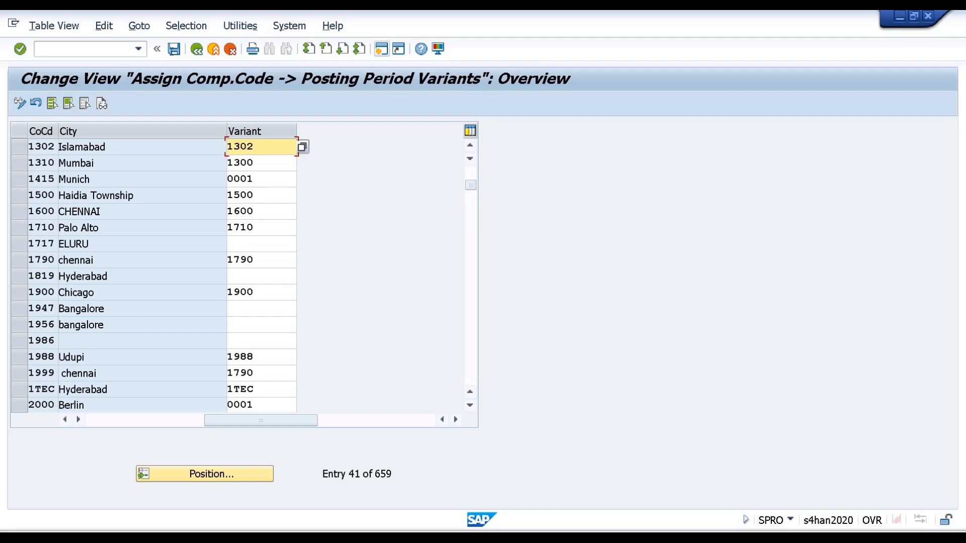
left_click(172, 50)
left_click(197, 49)
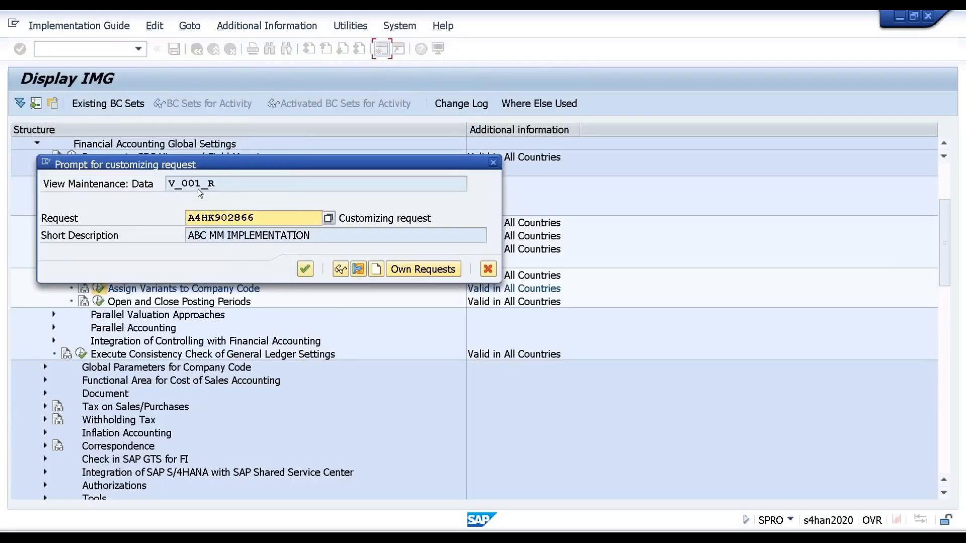
key("Return")
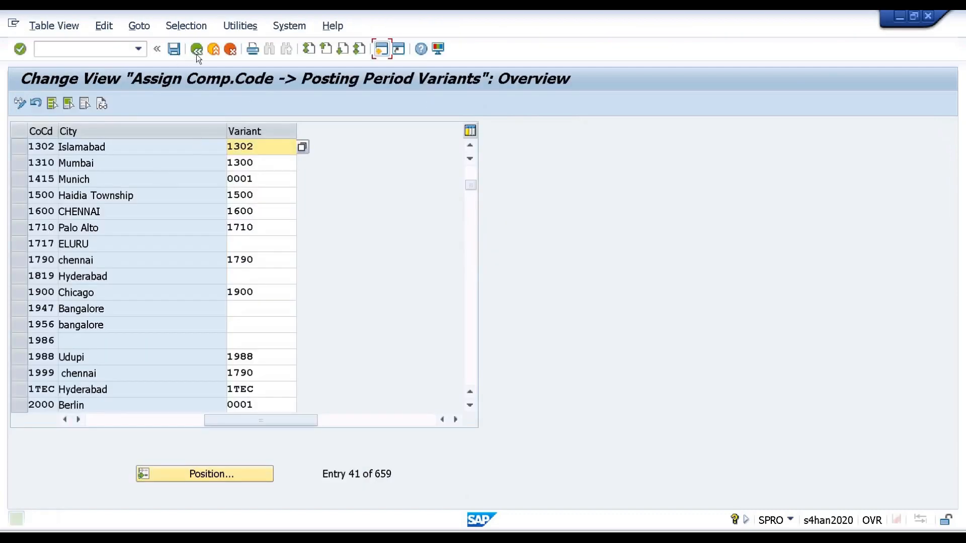
Step: Return to the IMG, open Open and Close Posting Periods for variant 1302, and start new entries
left_click(197, 50)
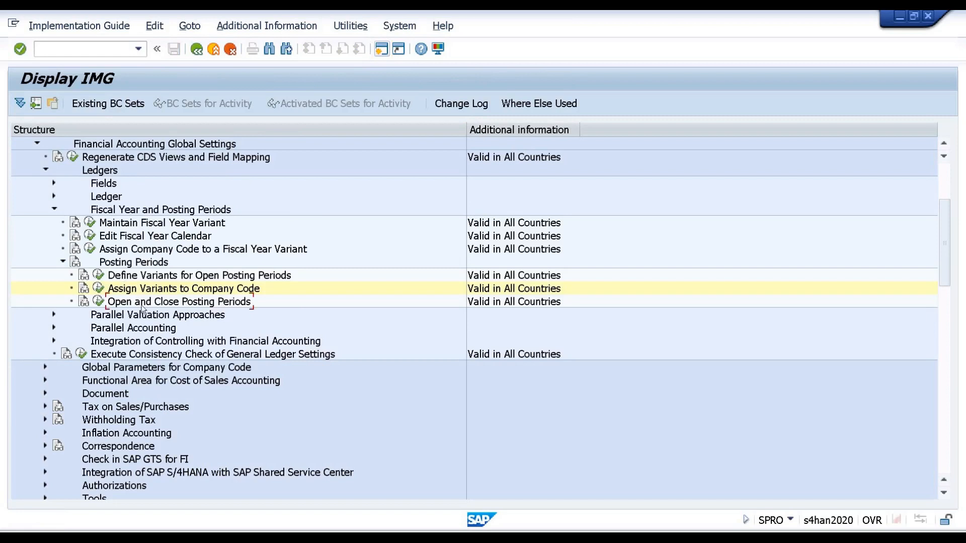
left_click(99, 302)
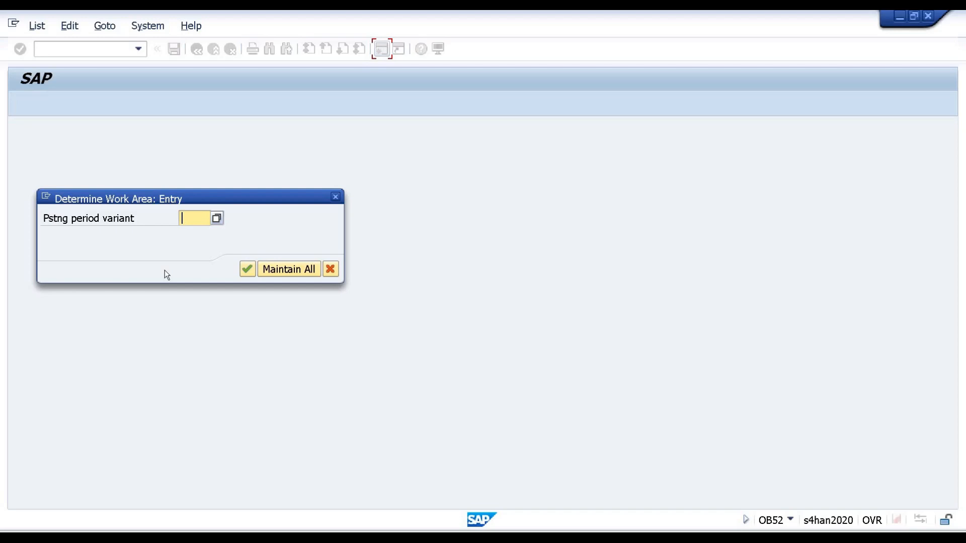
type("1302")
key("Return")
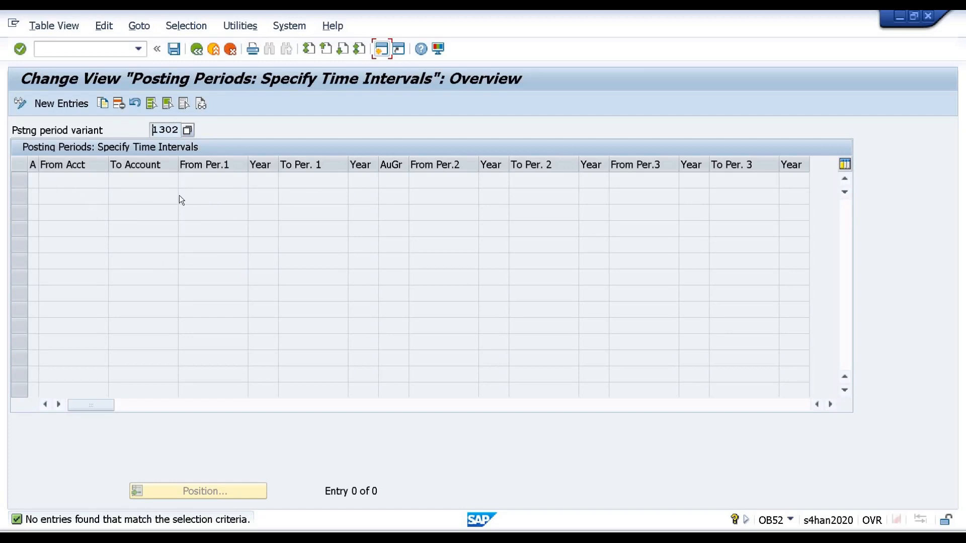
left_click(60, 104)
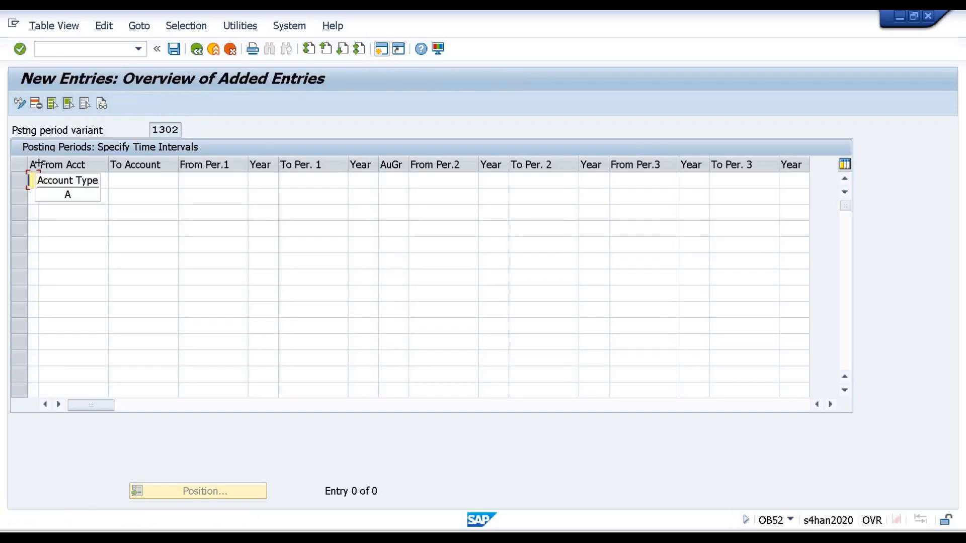
Step: Widen the account type column and review the possible account type codes and their descriptions
left_click_drag(39, 165, 65, 165)
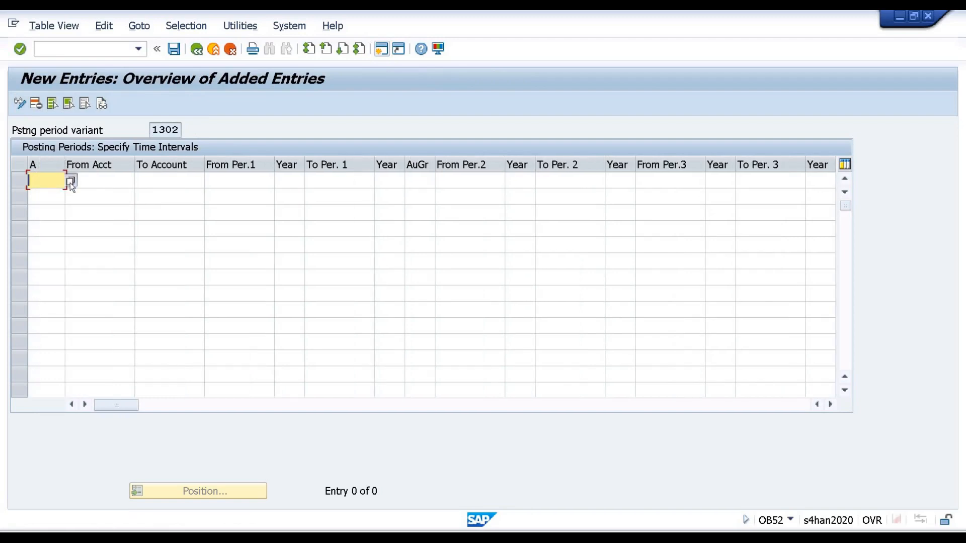
left_click(70, 182)
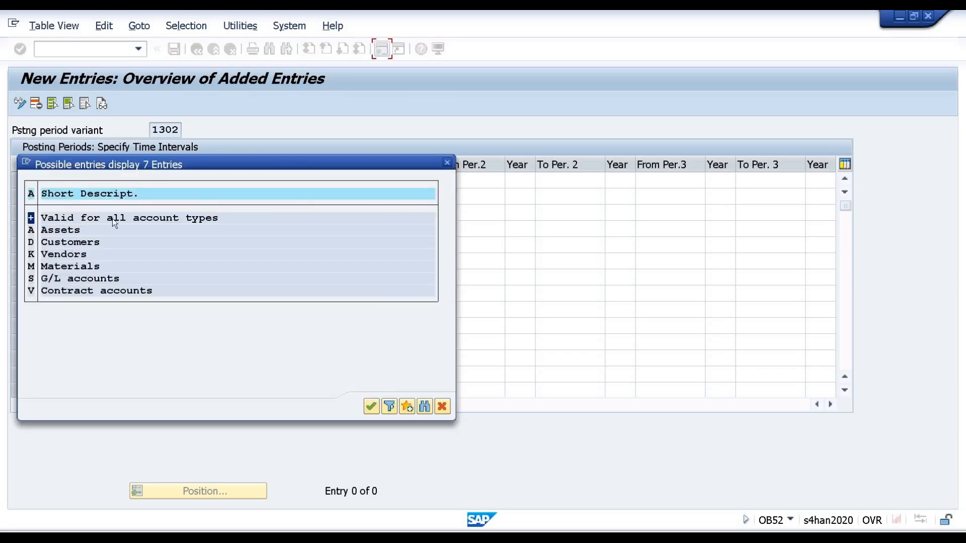
left_click(55, 230)
left_click(59, 246)
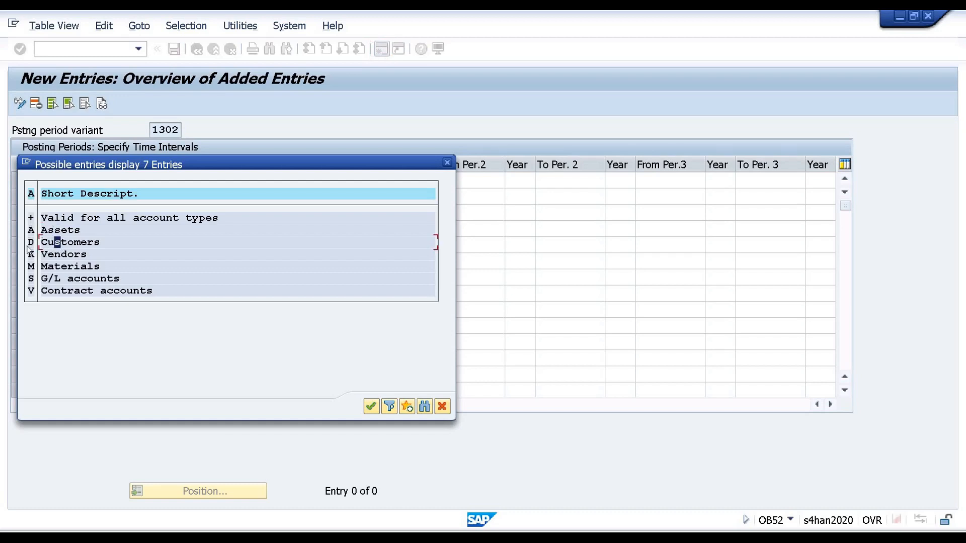
left_click(58, 267)
left_click(32, 268)
left_click(63, 278)
left_click(32, 291)
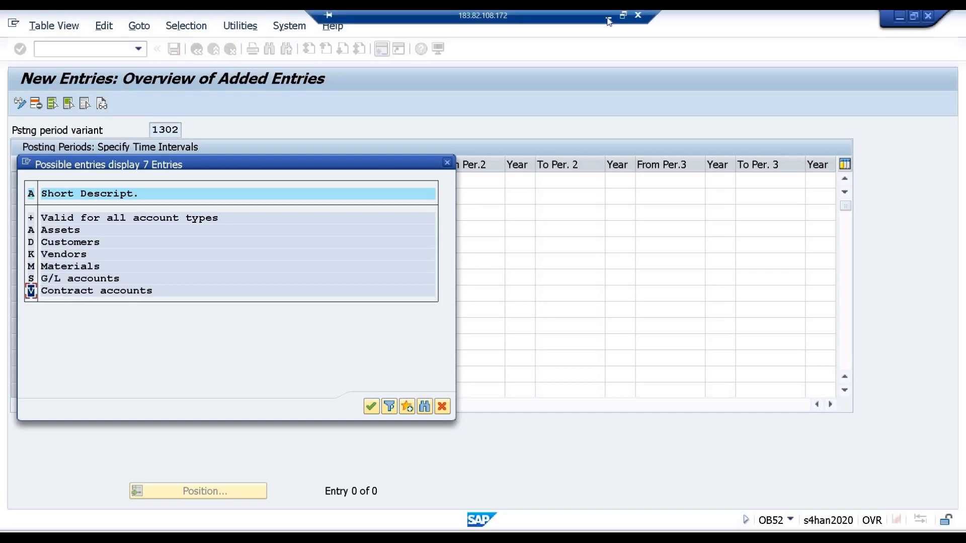
Step: Switch to the Excel workbook and enter V as the Contract Account code in cell C18
left_click(610, 19)
left_click(169, 342)
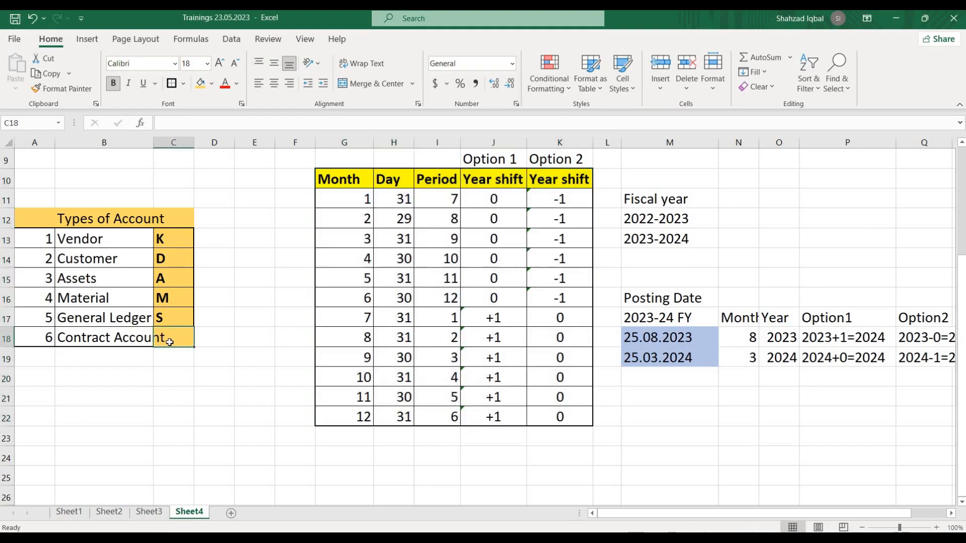
type("V")
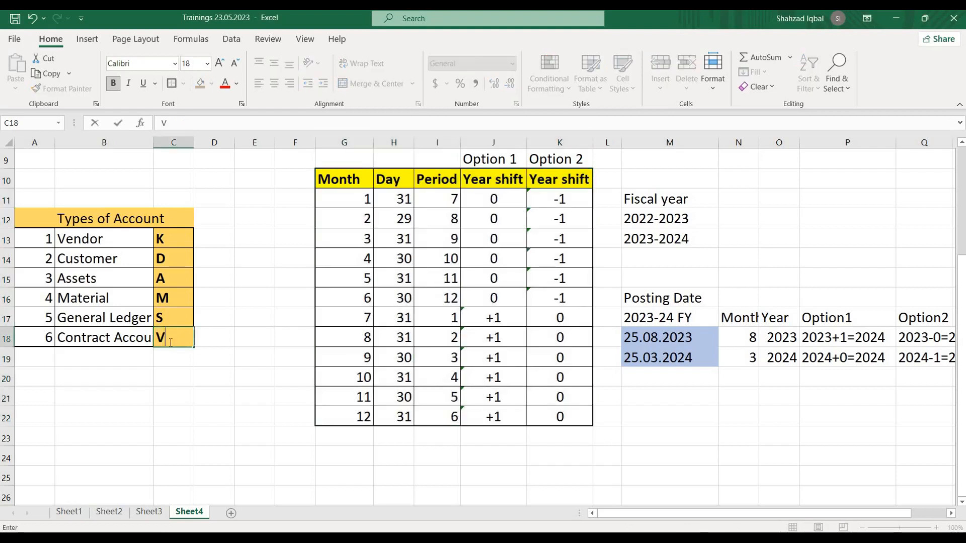
key("Return")
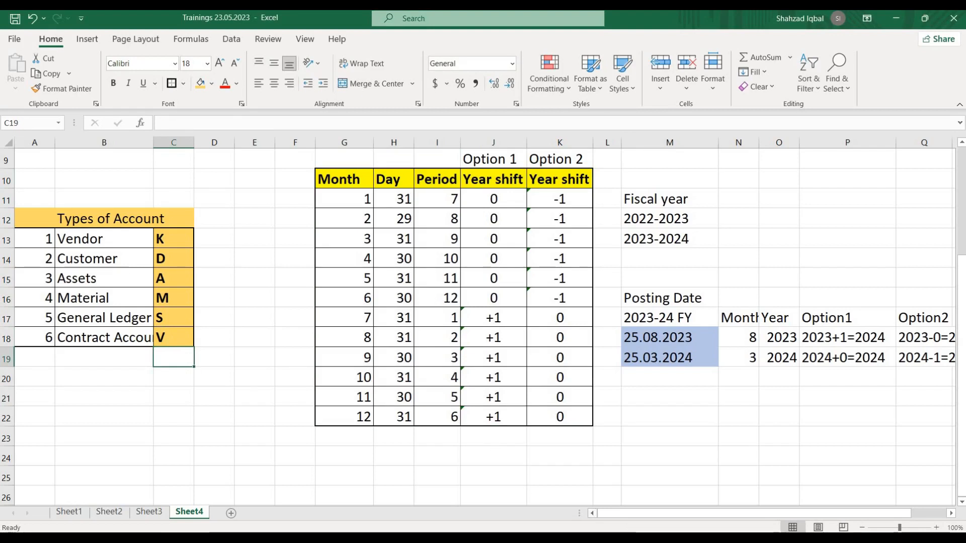
Step: Switch back to SAP and choose + (Valid for all account types) in the first row, leaving the account range blank
key("alt+Tab")
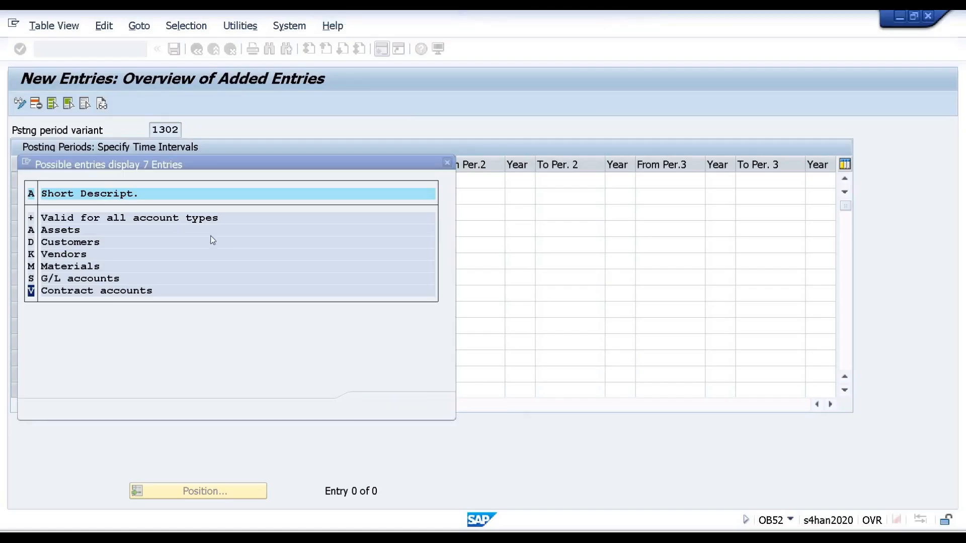
double_click(90, 222)
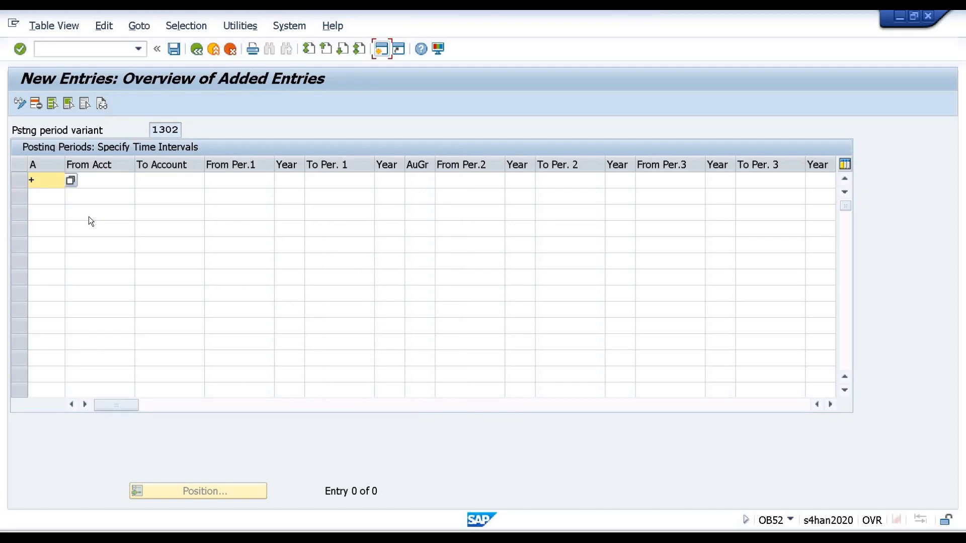
key("Tab")
key("Tab")
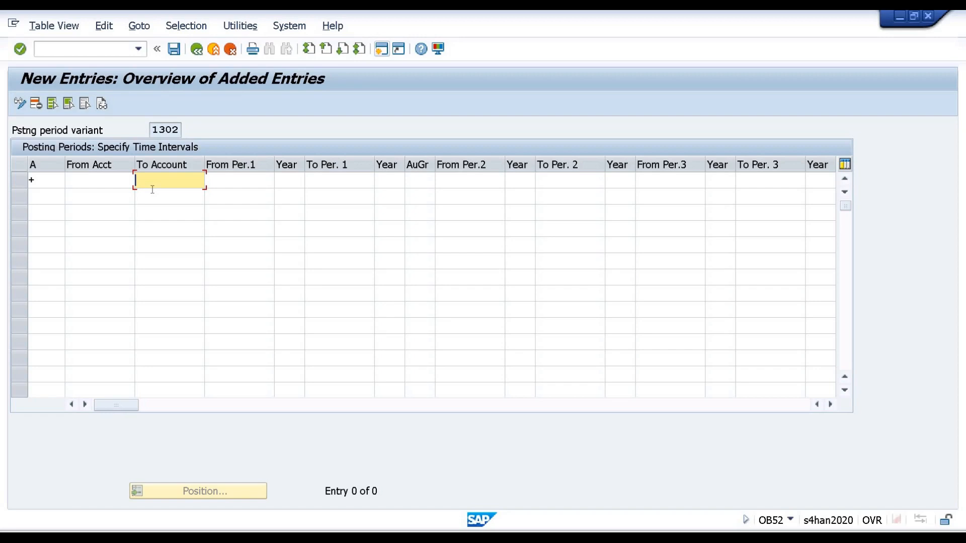
key("Tab")
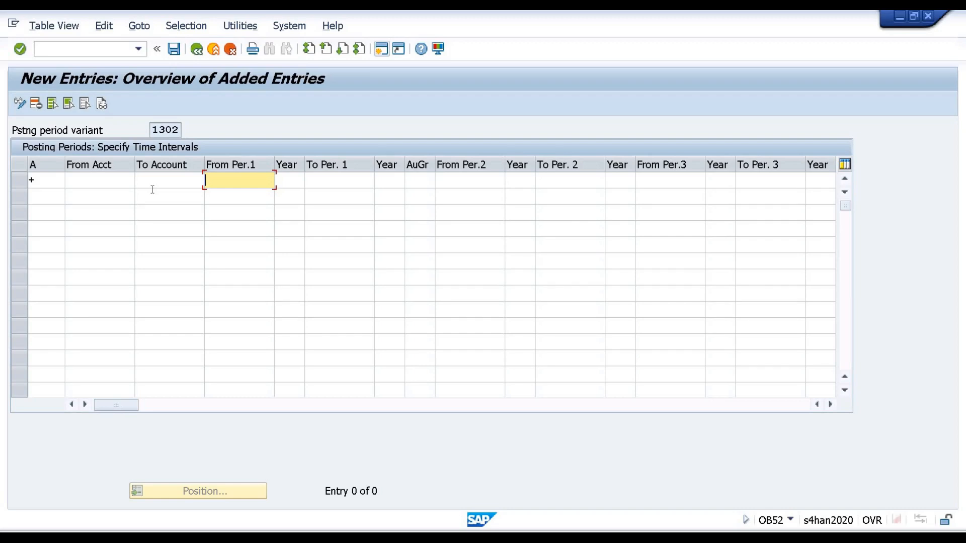
Step: Set the first interval of the + row from period 11, year 2022 to period 12, year 2022
type("11")
key("Tab")
type("20")
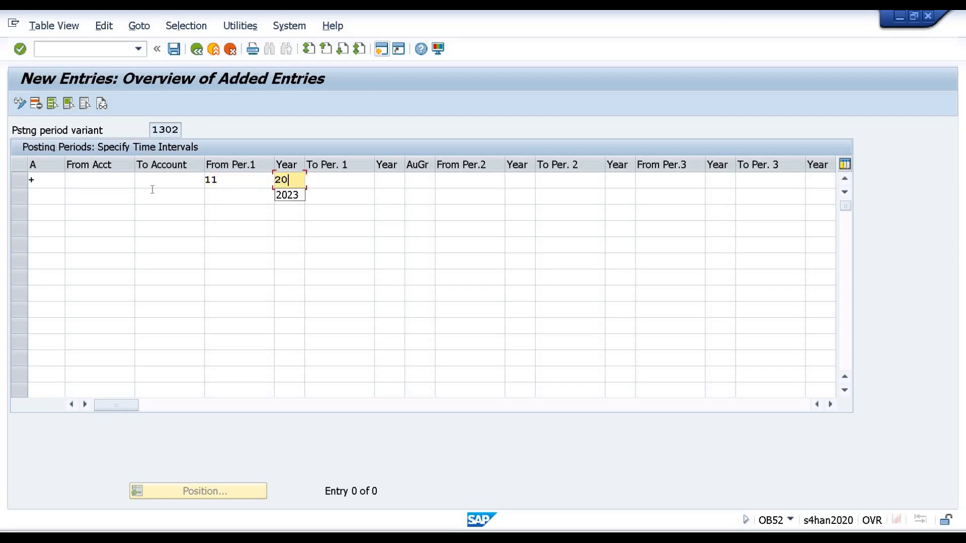
type("22")
key("Tab")
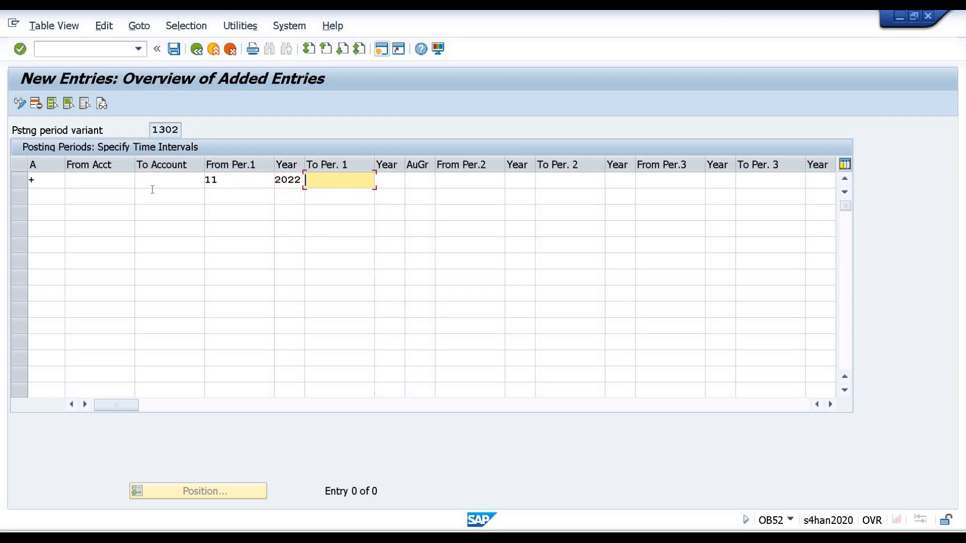
type("12")
key("Tab")
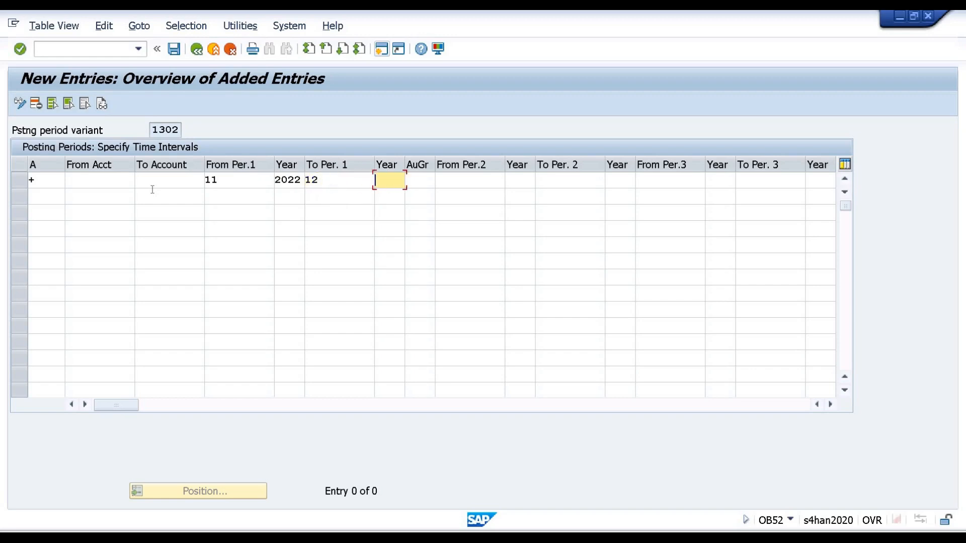
type("202")
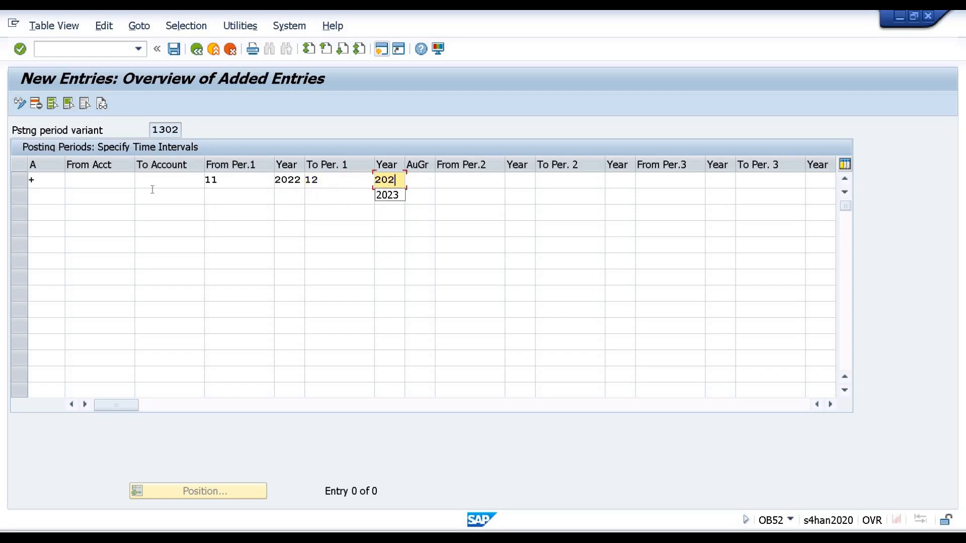
type("2")
key("Return")
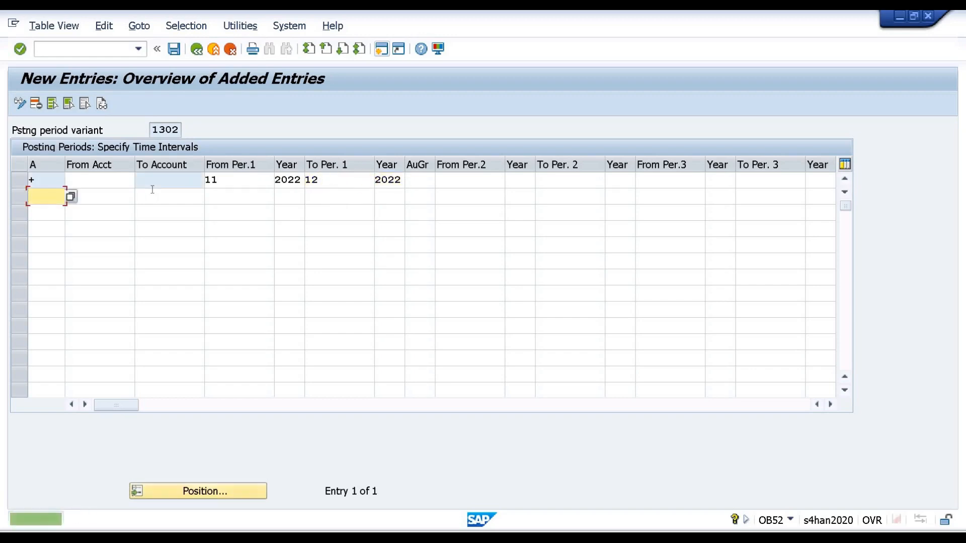
Step: Change the first From Period of the + row to 7
left_click(230, 179)
key("shift+Home")
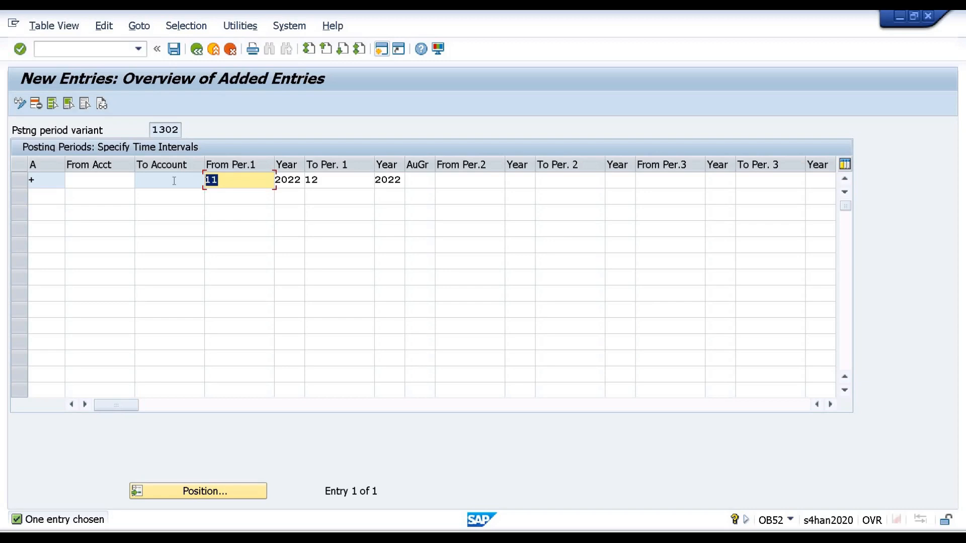
type("07")
key("Return")
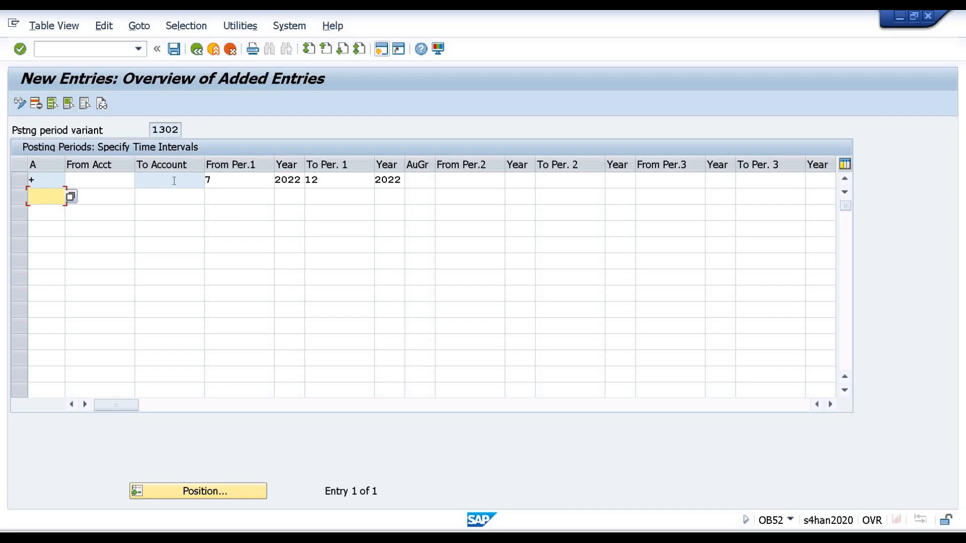
Step: Add a second row for account type A (Assets) with To Account ZZZZZZZZZ
left_click(71, 197)
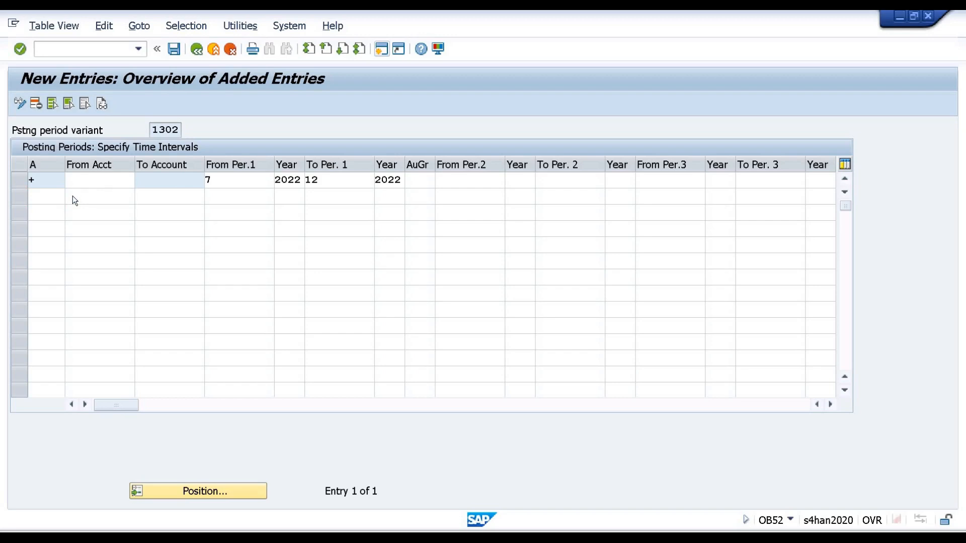
double_click(58, 229)
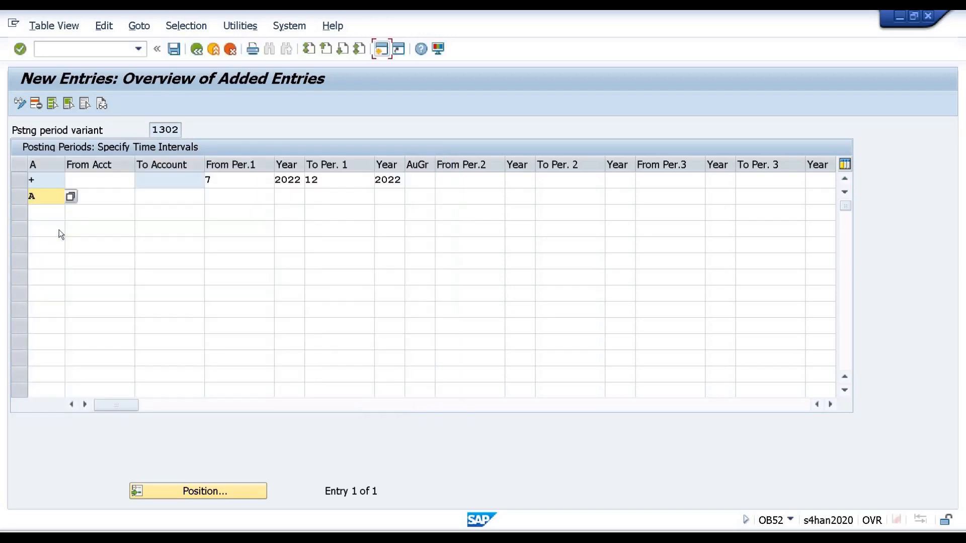
left_click(120, 200)
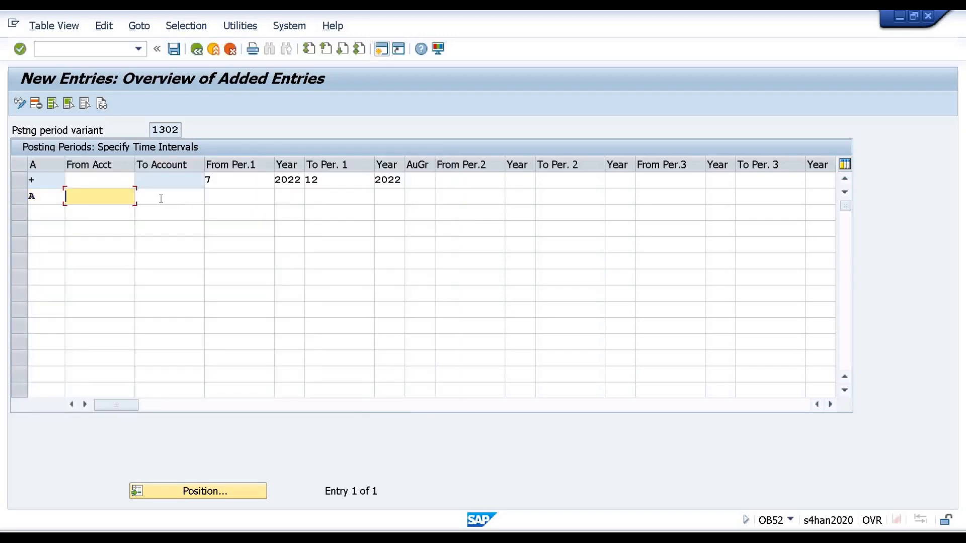
left_click(161, 199)
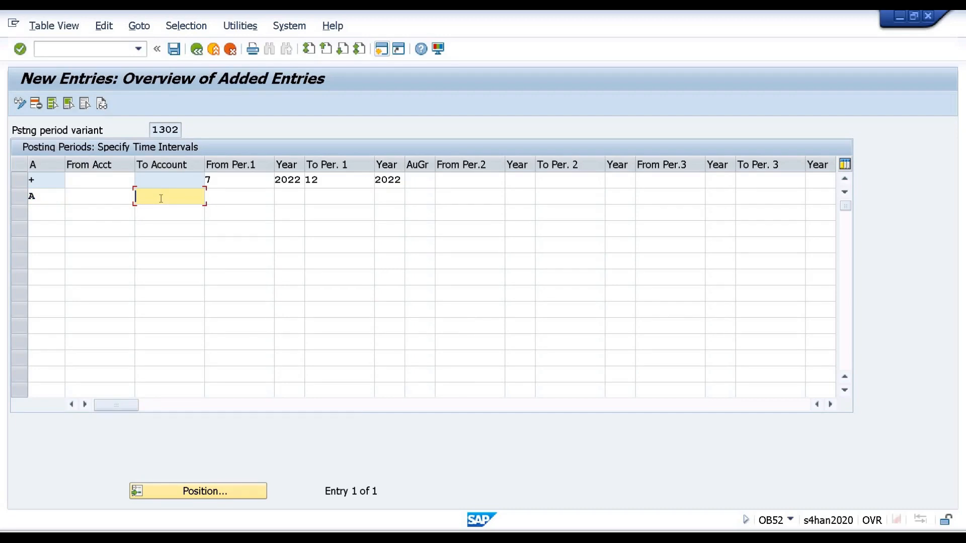
type("zzzzzzzzz")
key("Return")
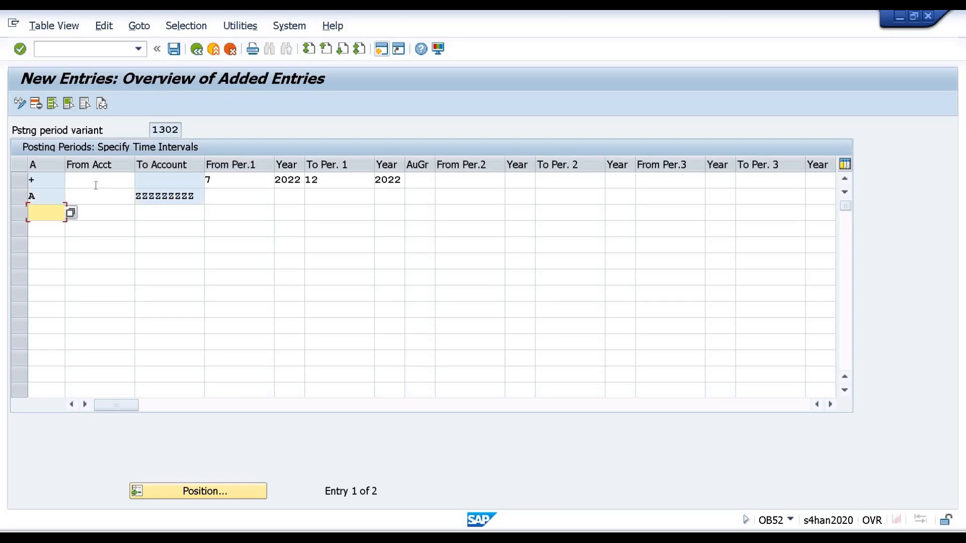
Step: Set the first interval of the A row from period 7, year 2022 to period 12, year 2022
left_click(198, 197)
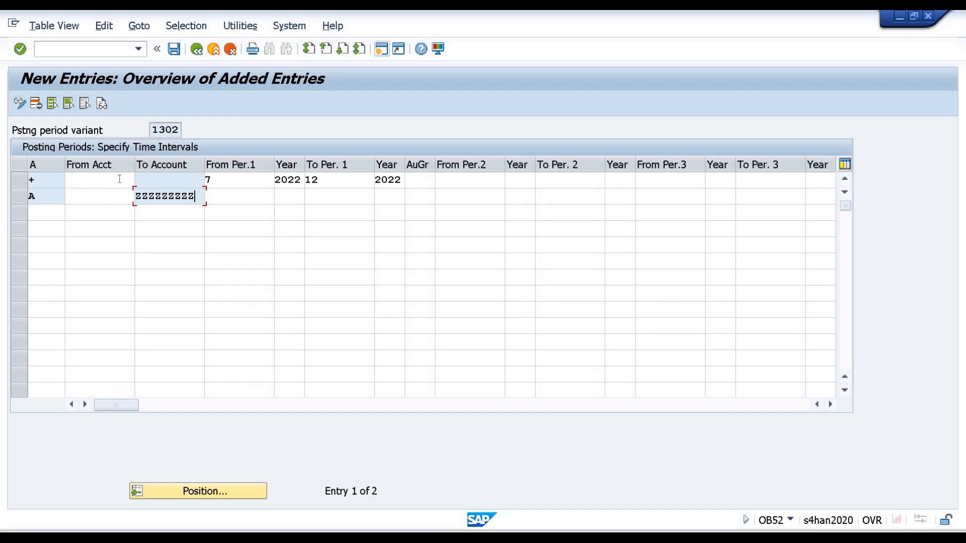
left_click(167, 179)
left_click(235, 203)
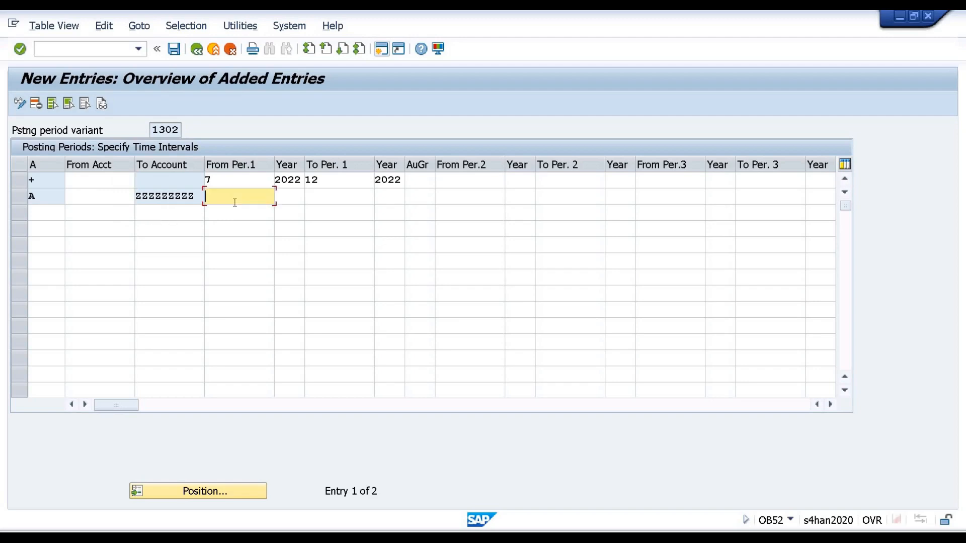
type("7")
key("Tab")
type("202")
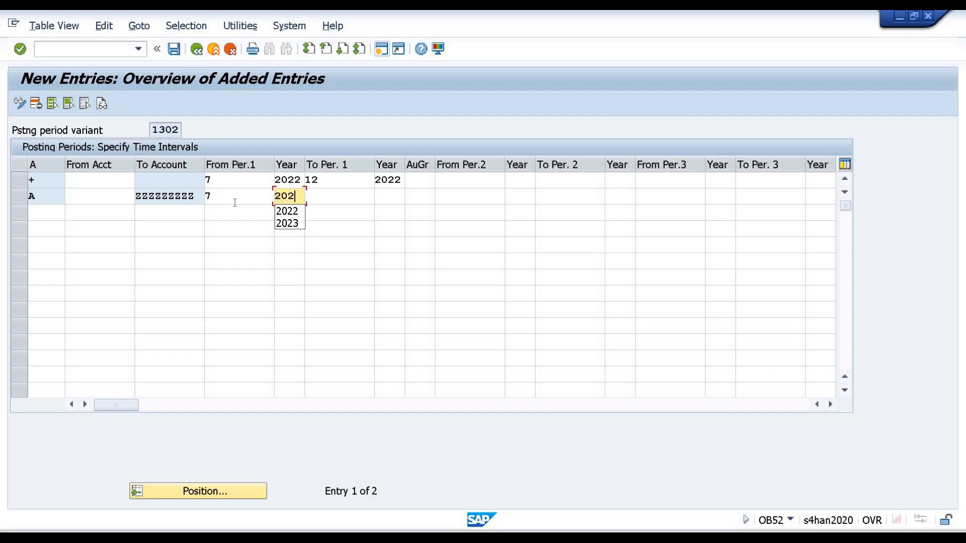
type("2")
key("Tab")
type("12")
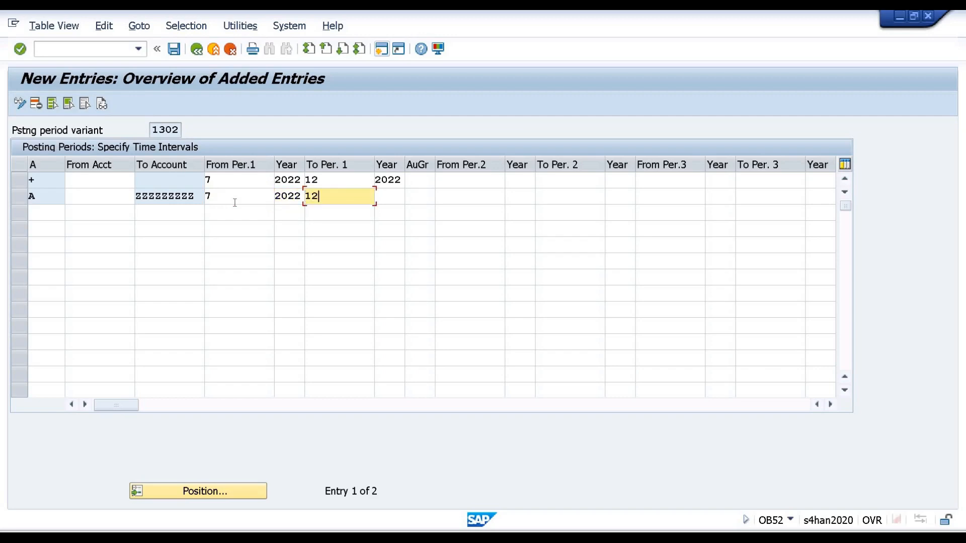
key("Tab")
type("202")
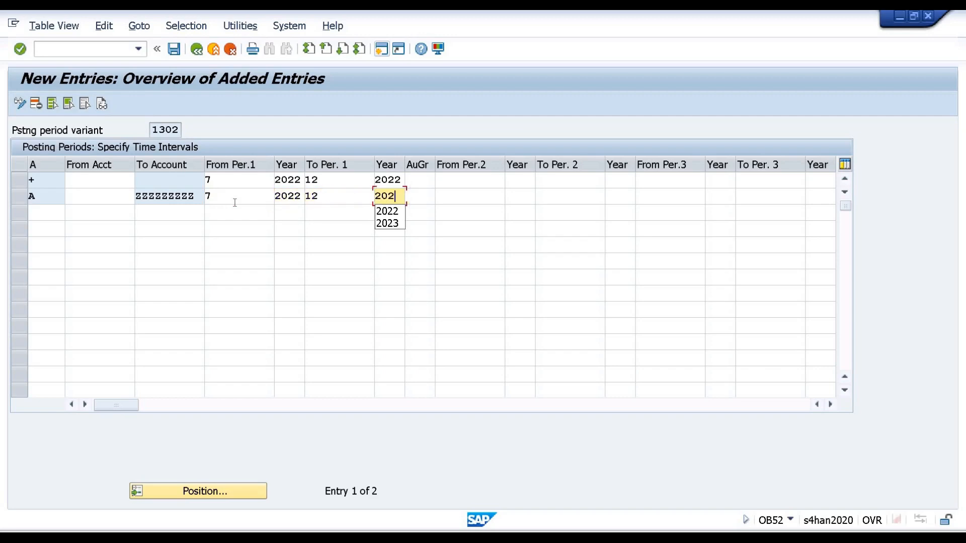
type("2")
key("Return")
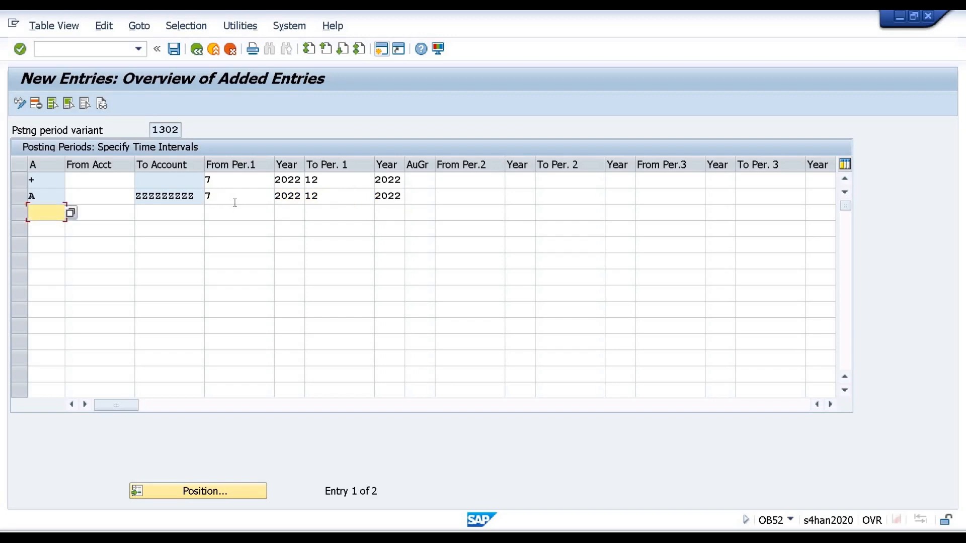
Step: Copy the + row's first-interval periods and years as a block
left_click(208, 180)
double_click(207, 180)
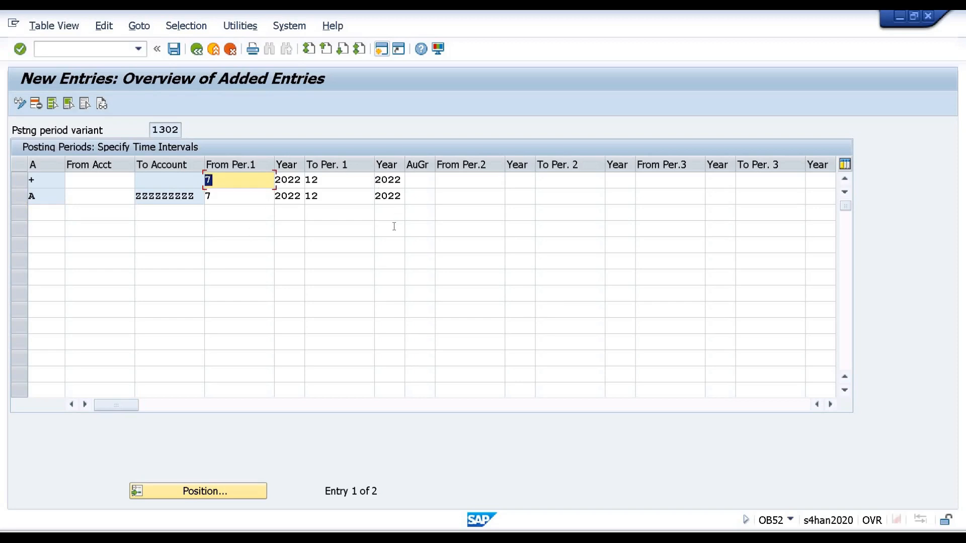
left_click(347, 197)
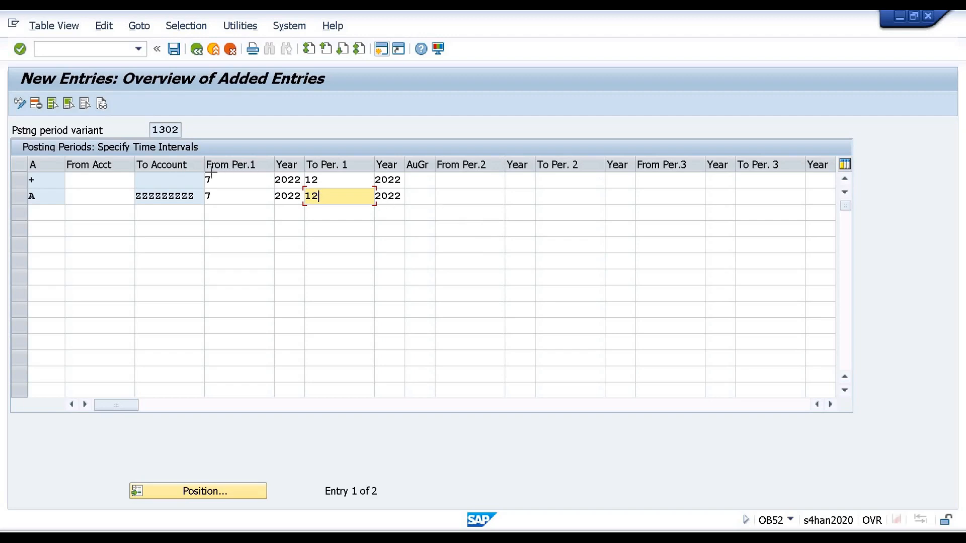
key("ctrl+y")
left_click_drag(209, 177, 397, 177)
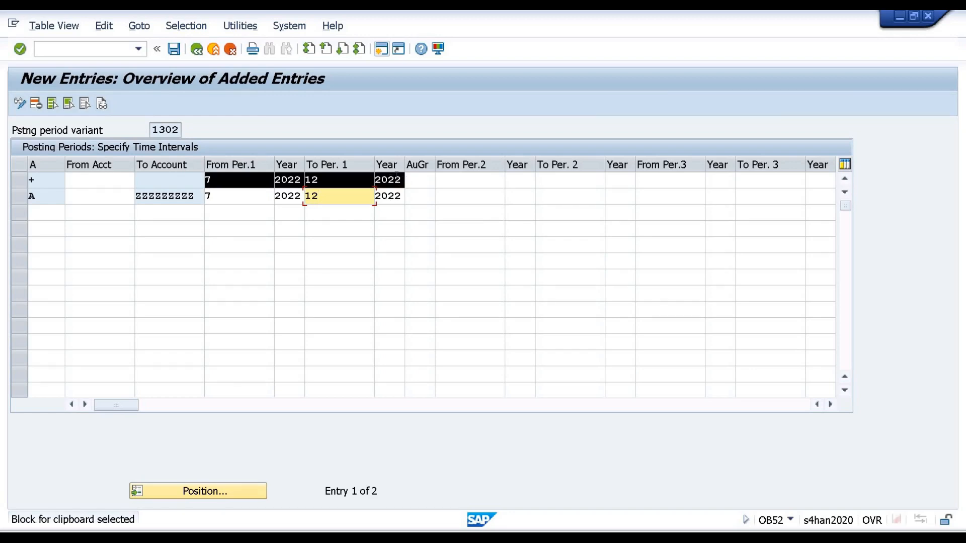
key("ctrl+c")
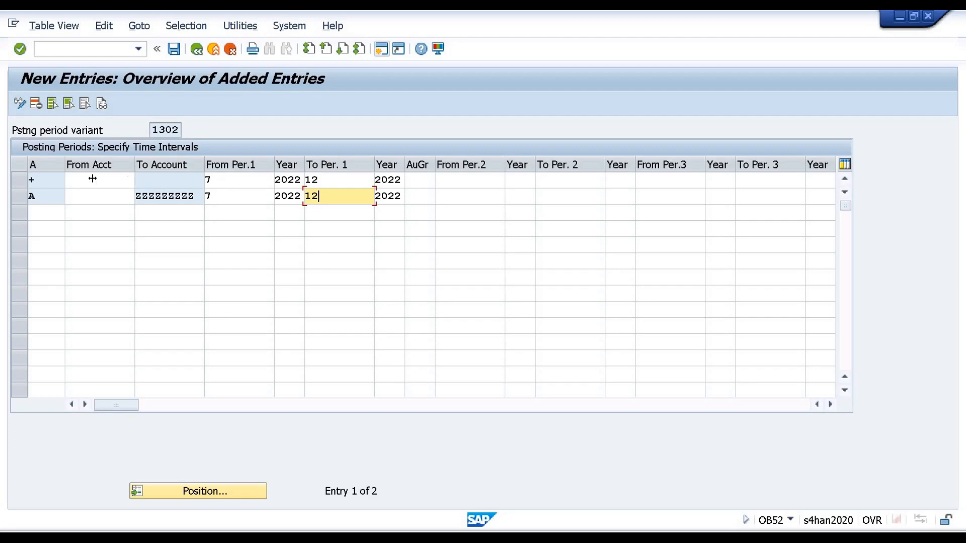
Step: Add a row for account type D (Customers) with To Account ZZZZZZZZZ and paste the copied interval, period 7/2022 to 12/2022
left_click(54, 214)
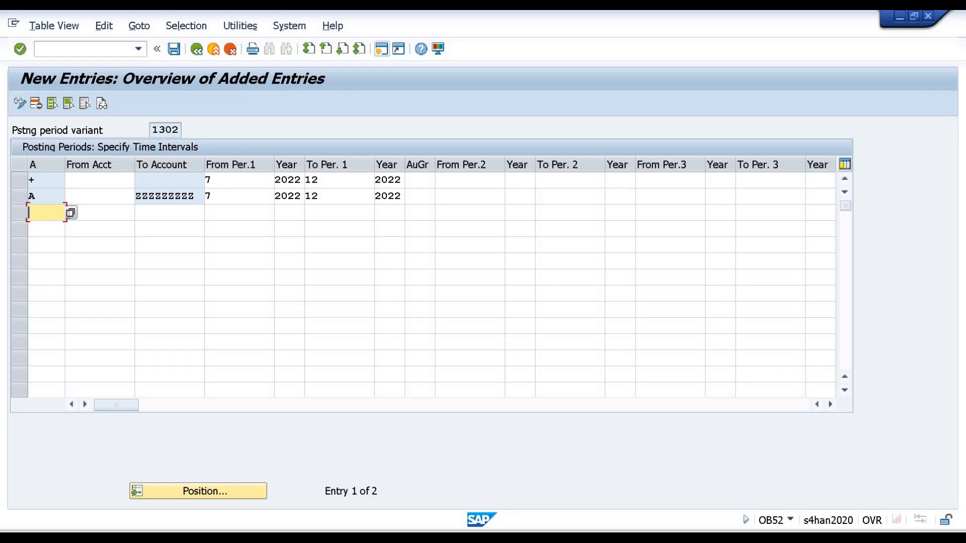
left_click(71, 213)
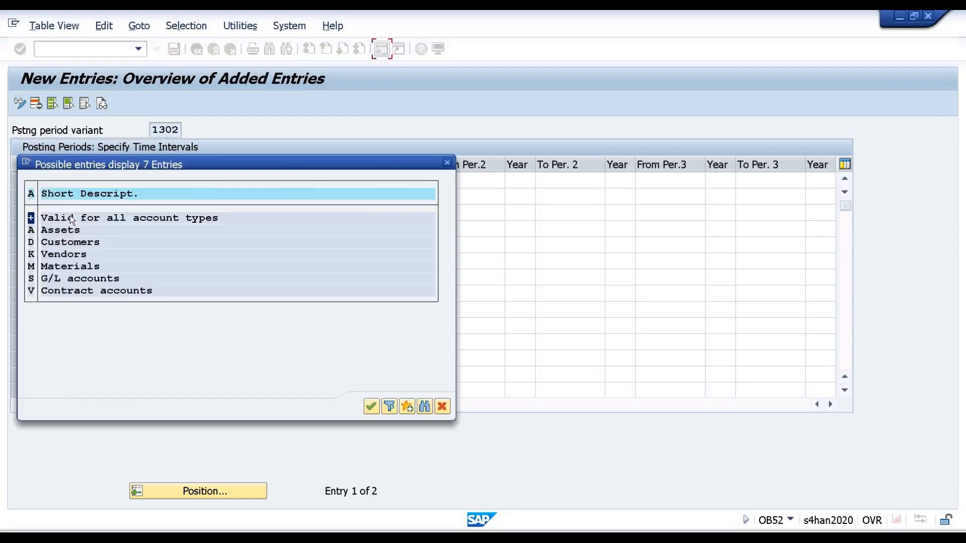
double_click(56, 242)
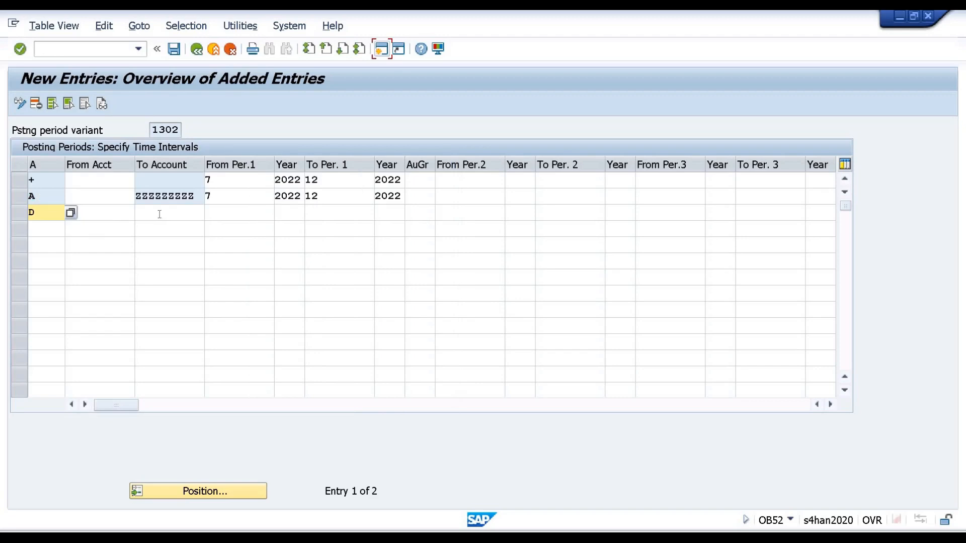
left_click(159, 214)
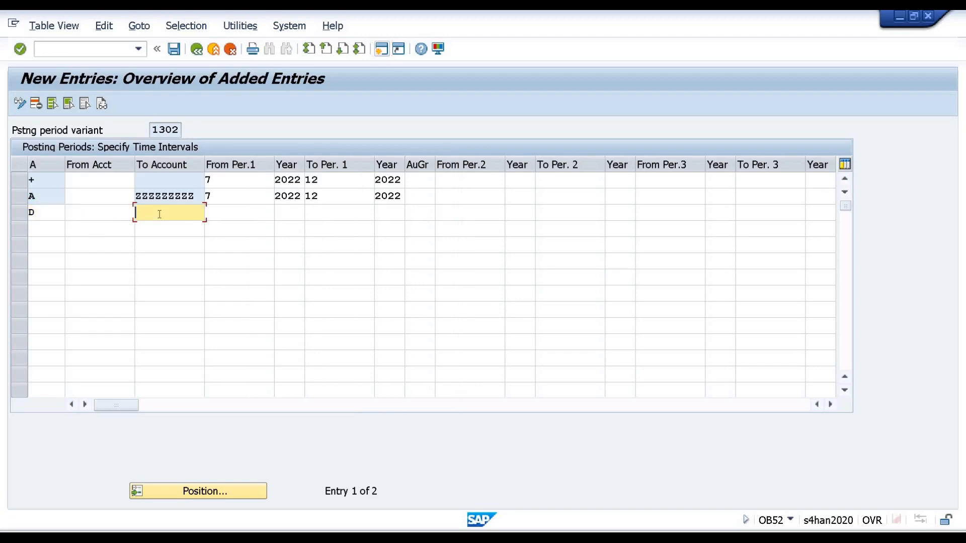
type("zzzzzzzzz")
key("Tab")
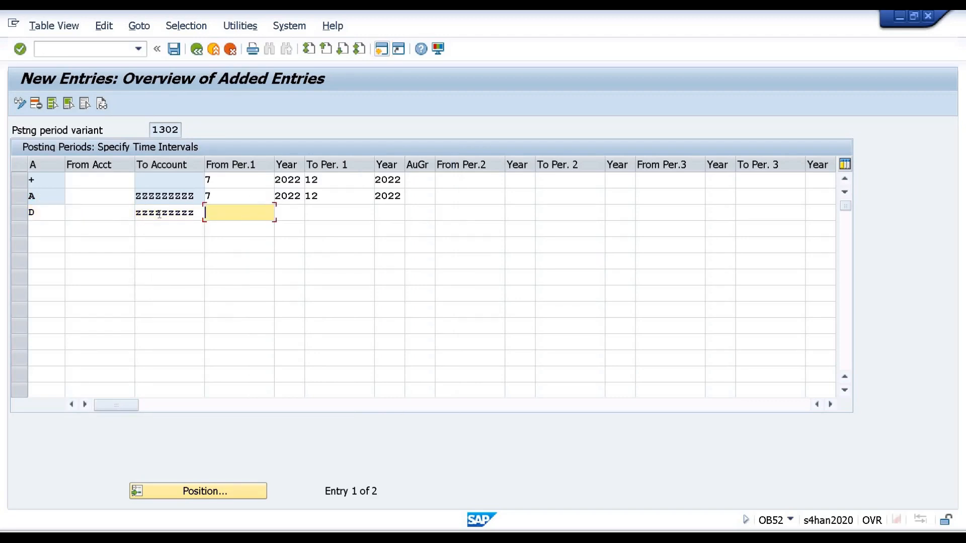
key("ctrl+v")
key("Return")
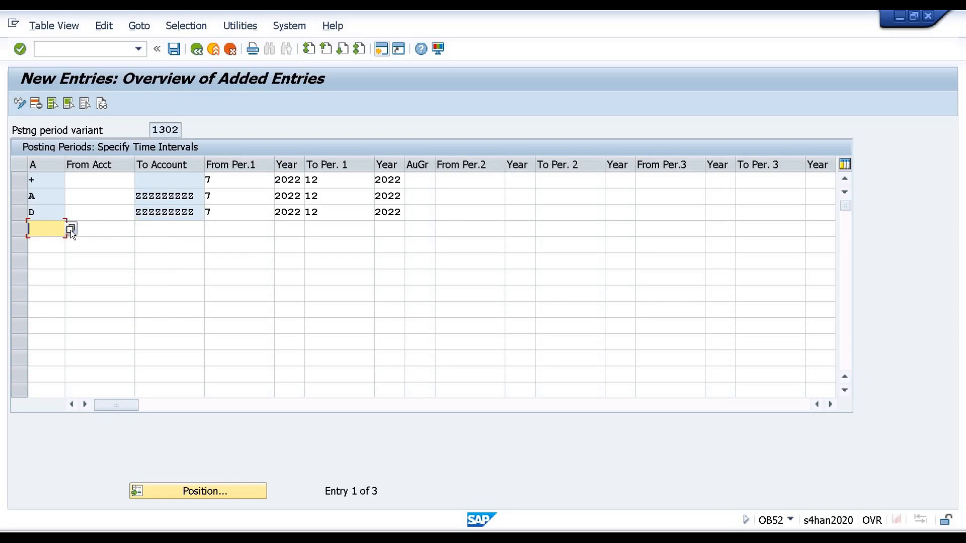
Step: Add a row for account type K (Vendors) with To Account ZZZZZZZZZ and paste the same 7/2022 to 12/2022 interval
left_click(70, 230)
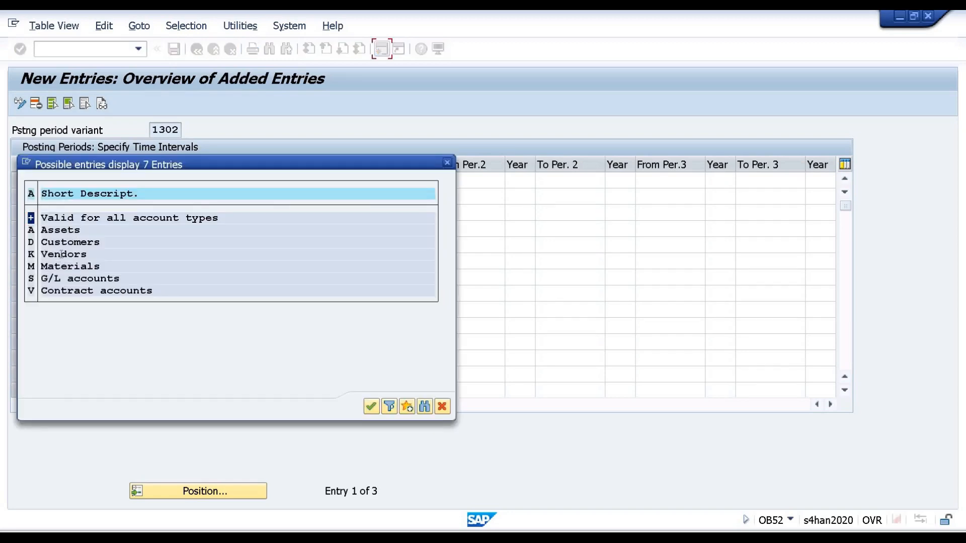
double_click(58, 254)
left_click(155, 231)
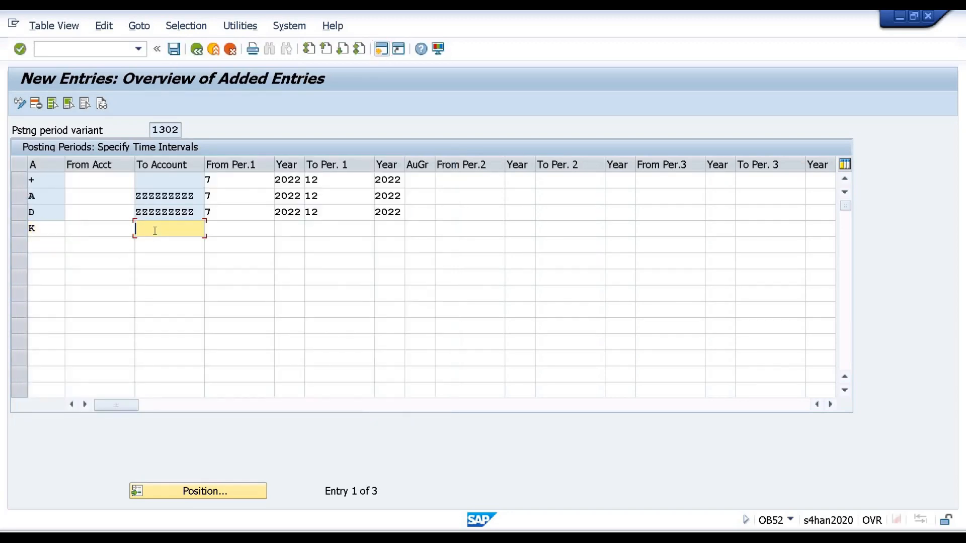
key("space")
key("Down")
key("Return")
key("Tab")
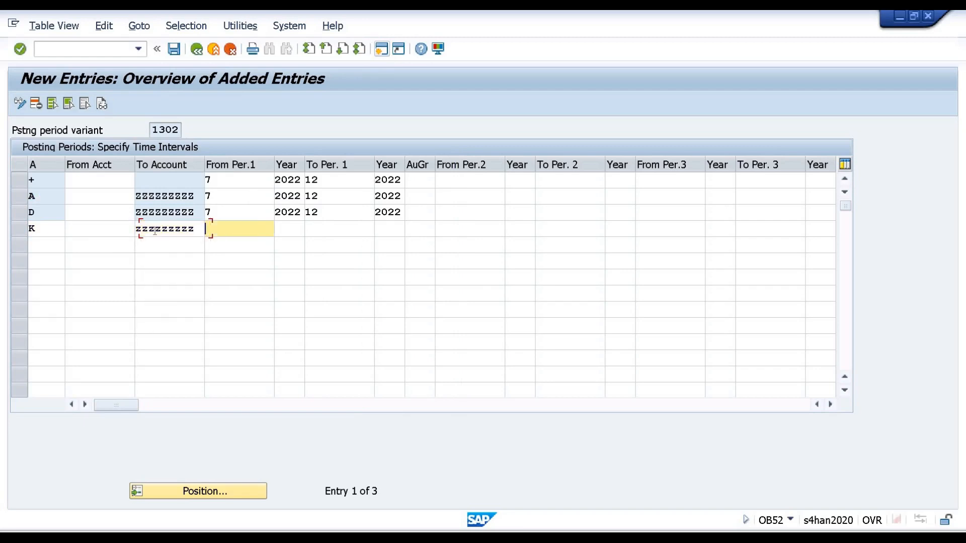
key("ctrl+v")
key("Return")
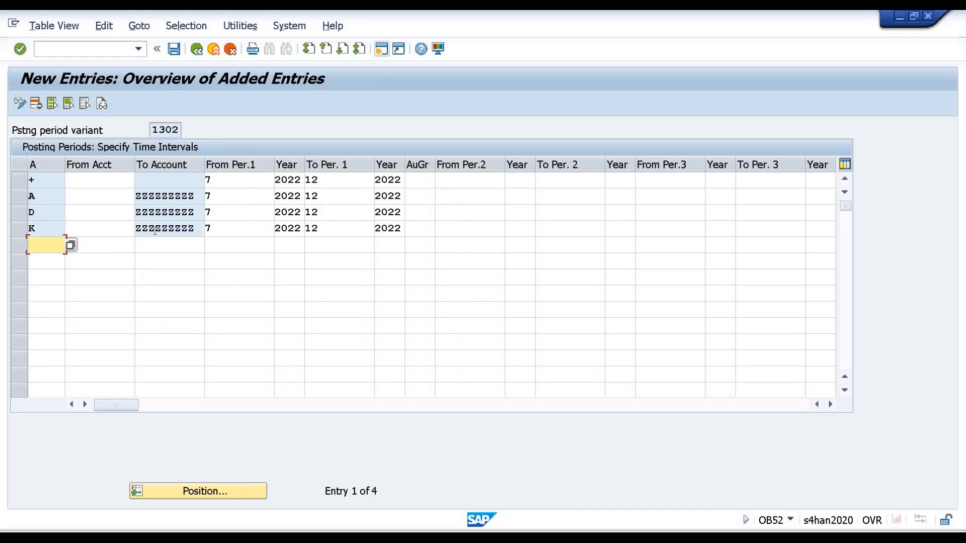
Step: Add a row for account type M (Materials) with To Account ZZZZZZZZZ and the interval 7/2022 to 12/2022
type("a")
key("BackSpace")
type("m")
key("Tab")
key("Tab")
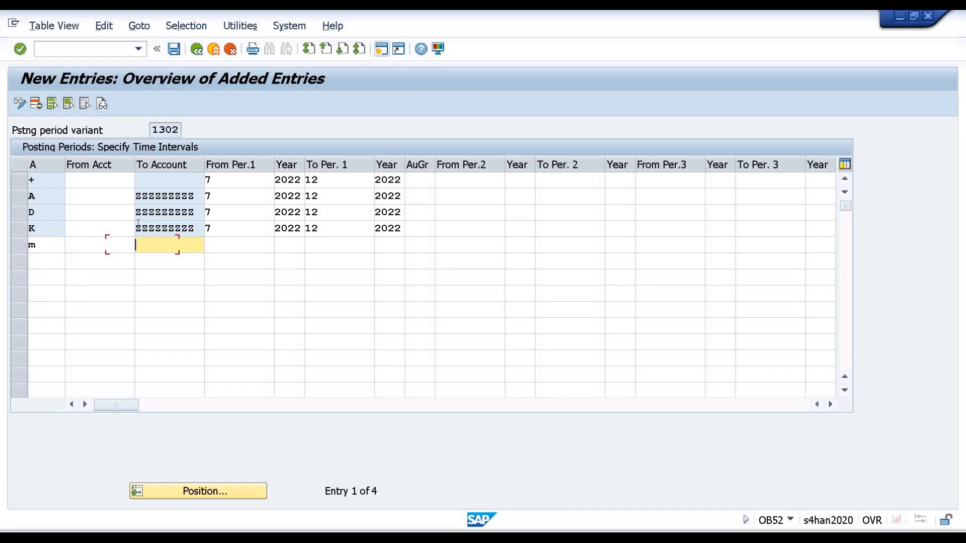
type("zzzzzzzzz")
key("Tab")
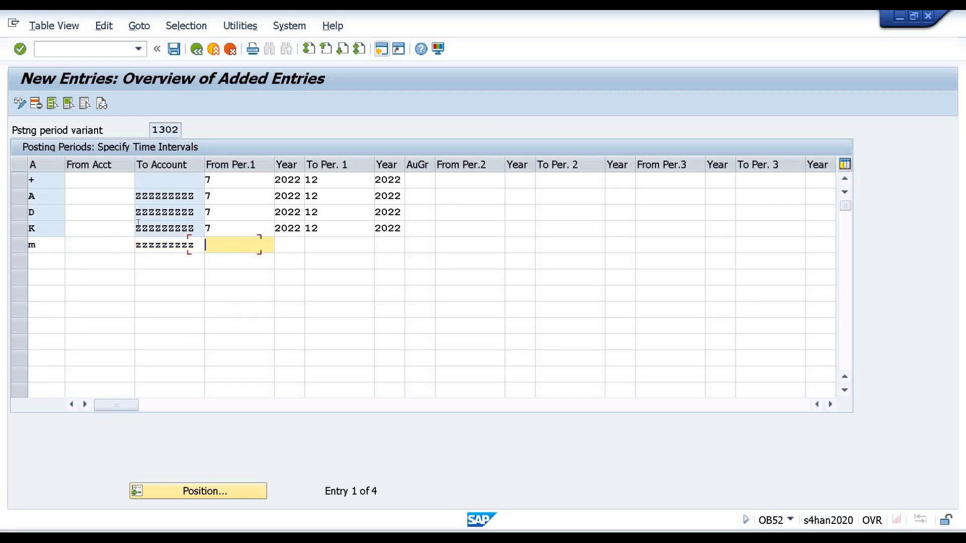
type("7")
key("Return")
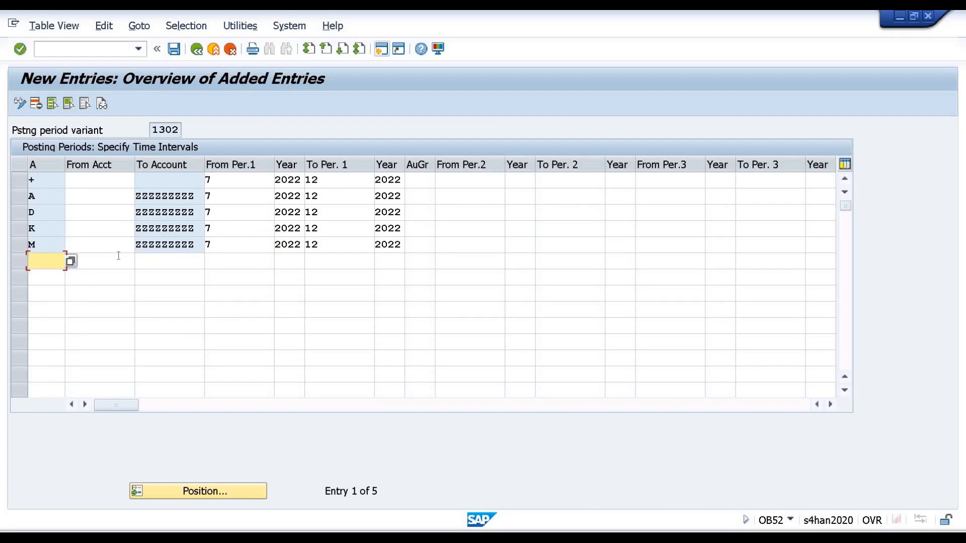
Step: Add a row for account type S (G/L accounts) with To Account ZZZZZZZZZ and interval 7/2022 to 12/2022, and save the entries
type("s")
key("Tab")
key("Tab")
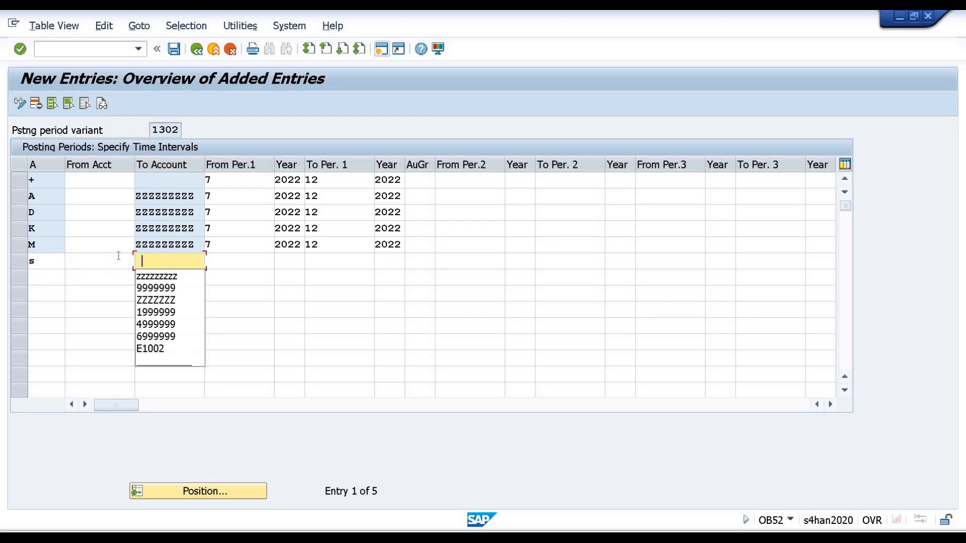
key("Down")
key("Tab")
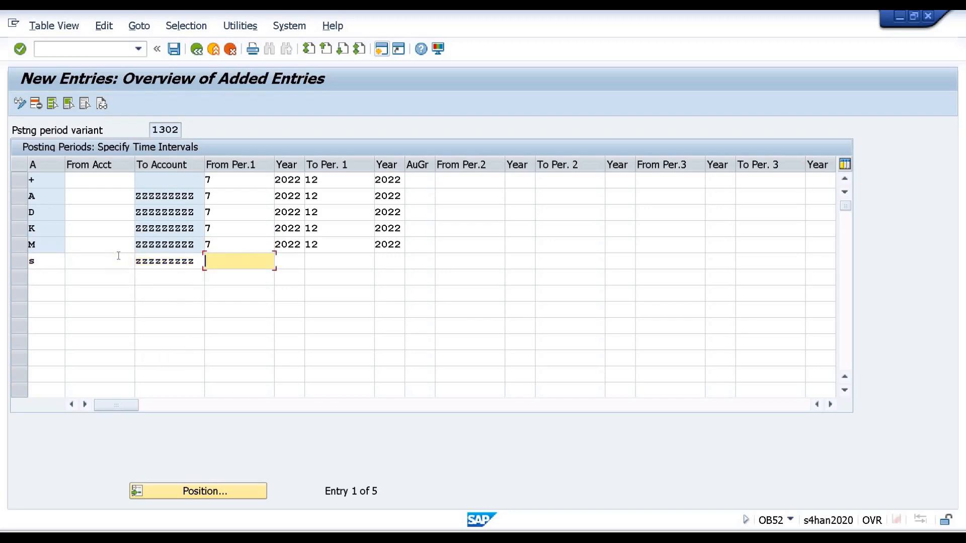
key("ctrl+v")
key("ctrl+s")
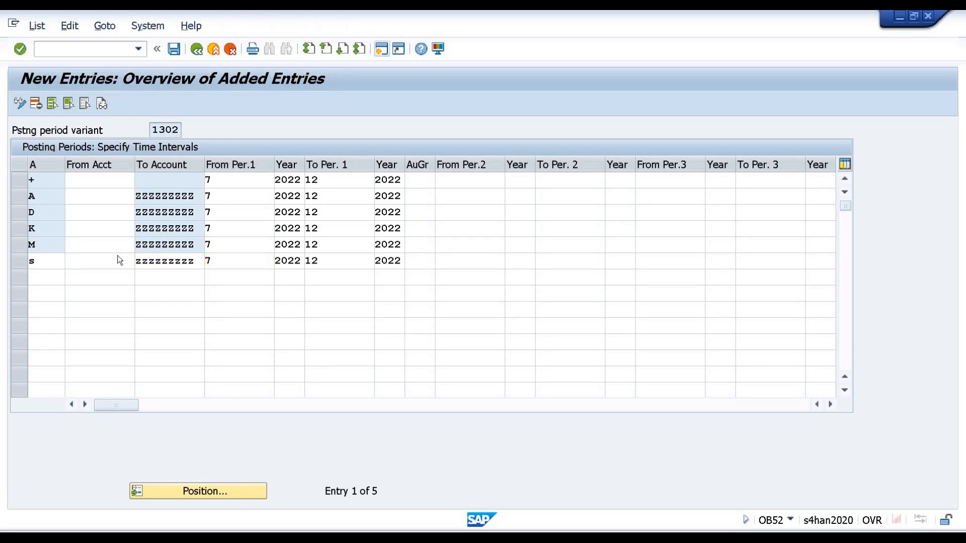
key("Return")
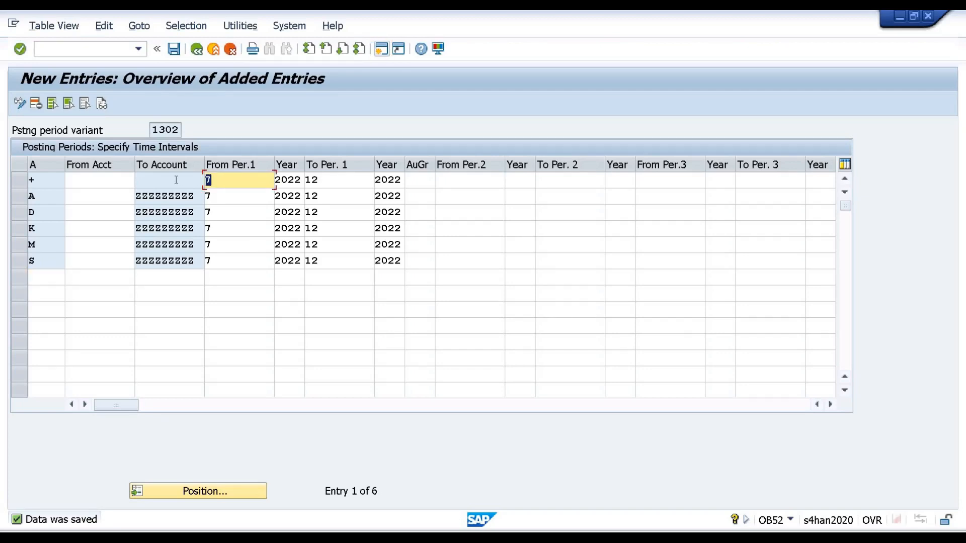
Step: Change the first From Period to 12 in the + and A rows
type("12")
key("Down")
type("12")
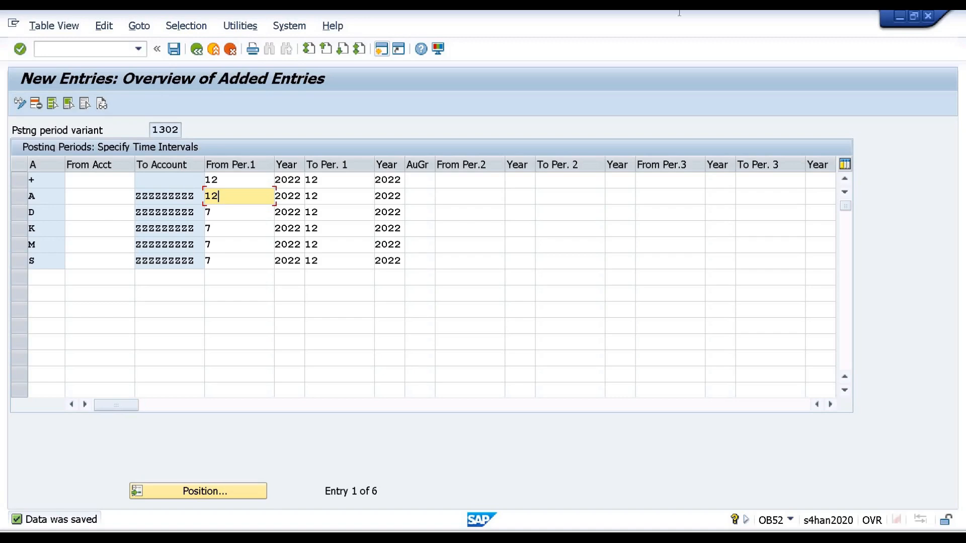
Step: Switch to the Excel workbook and enter "Fiscal Year variant" in D25 and "Posting Period Variant" in D26 of Sheet4
left_click(609, 19)
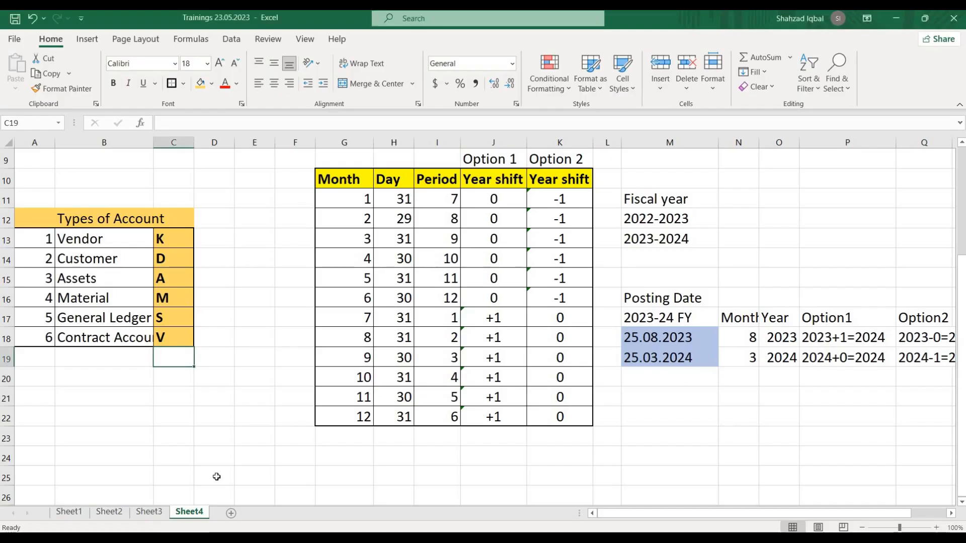
left_click(232, 473)
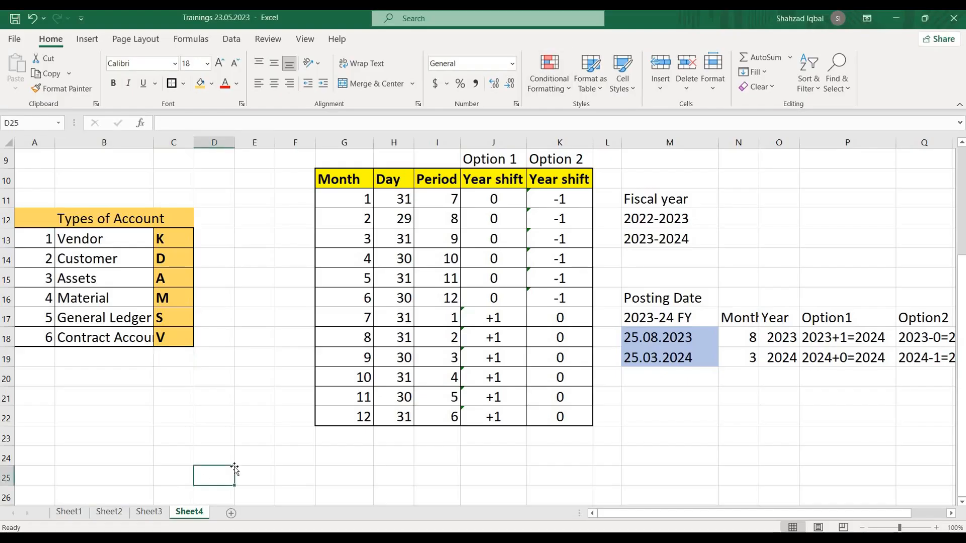
type("Fi")
key("BackSpace")
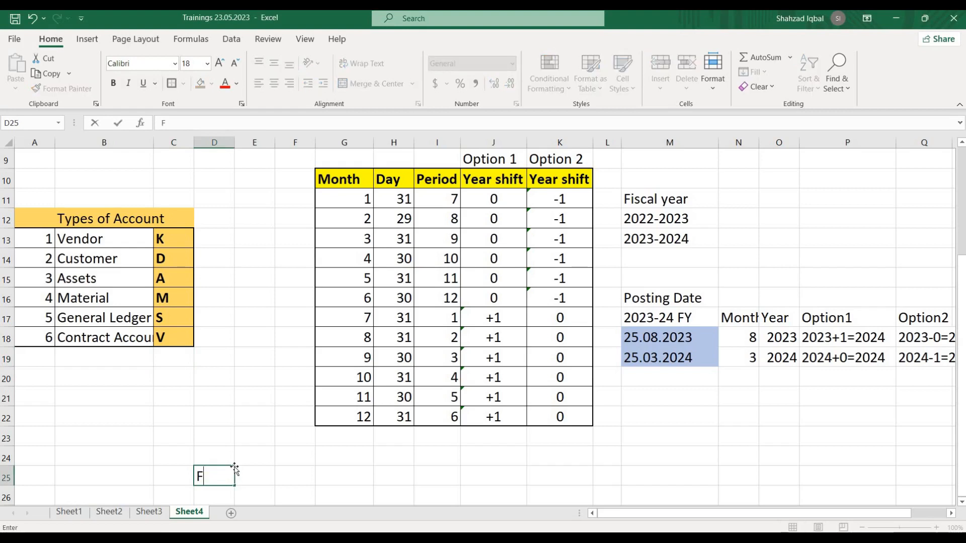
type("iscal Year")
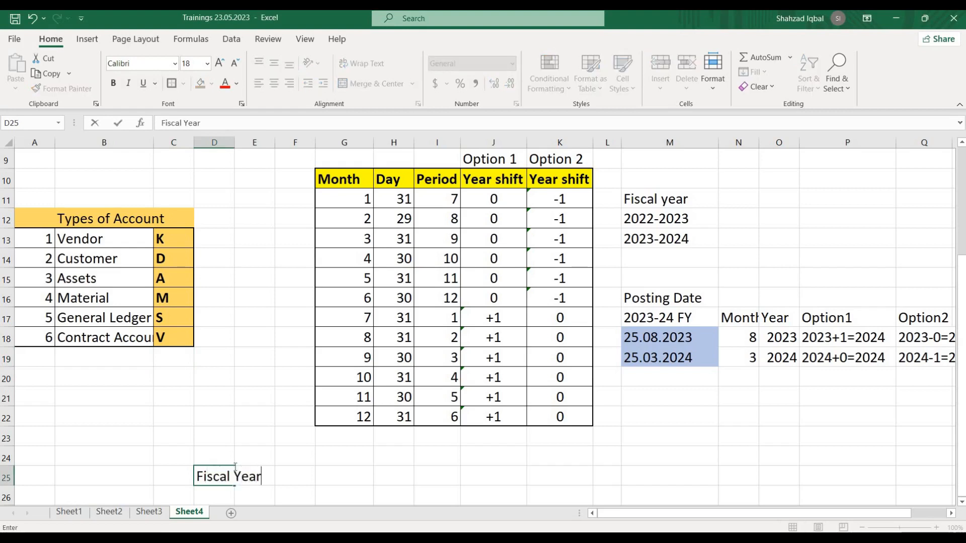
type(" variant")
key("Return")
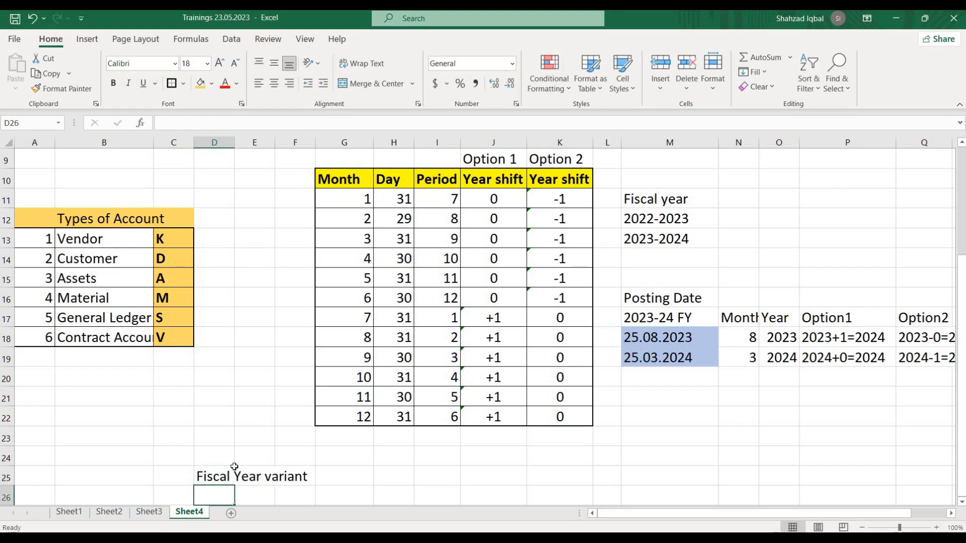
type("Posting Perio")
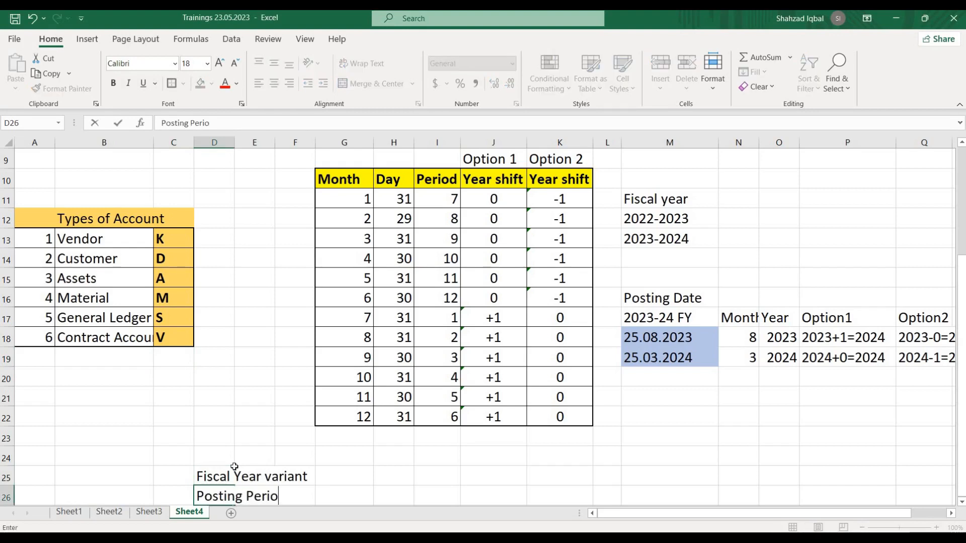
type("d Variant")
key("Return")
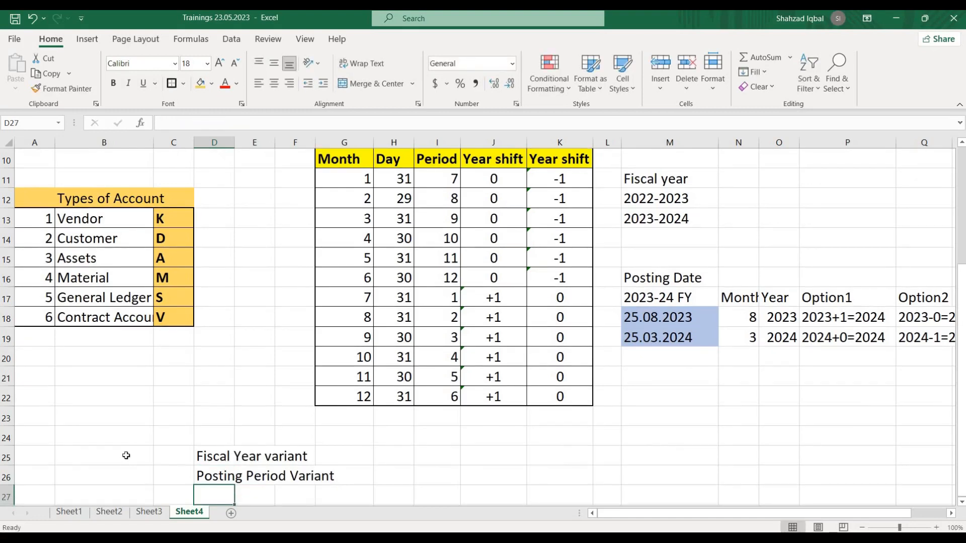
left_click(359, 455)
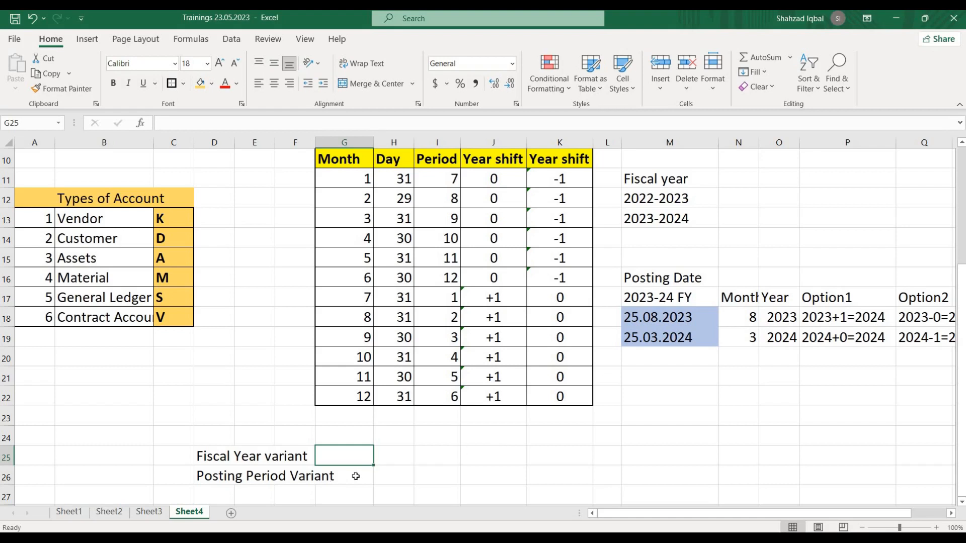
left_click(395, 478)
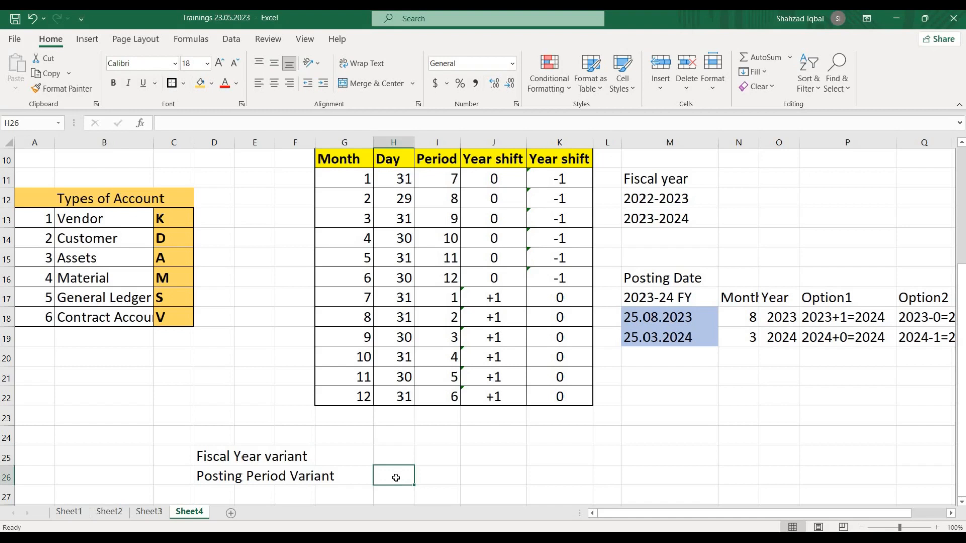
left_click(211, 457)
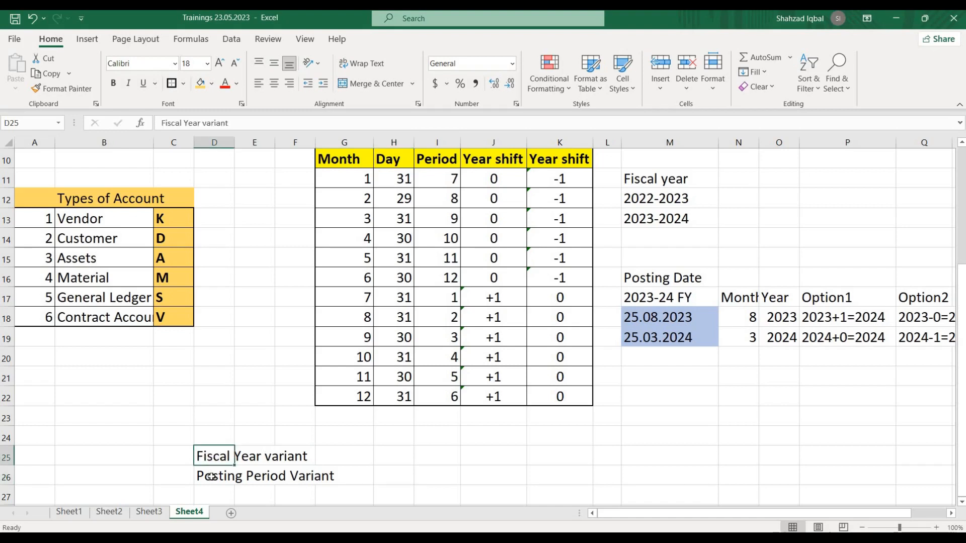
left_click(211, 477)
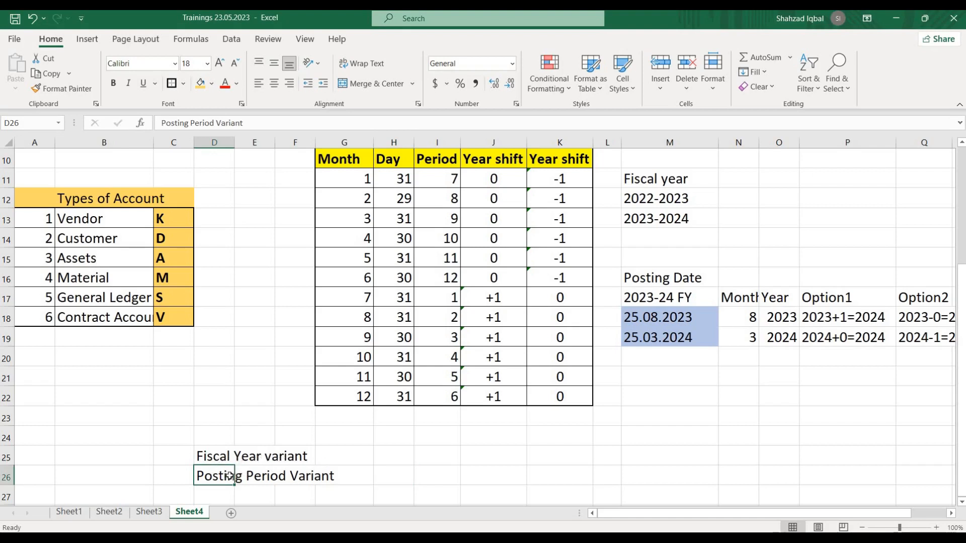
left_click(364, 476)
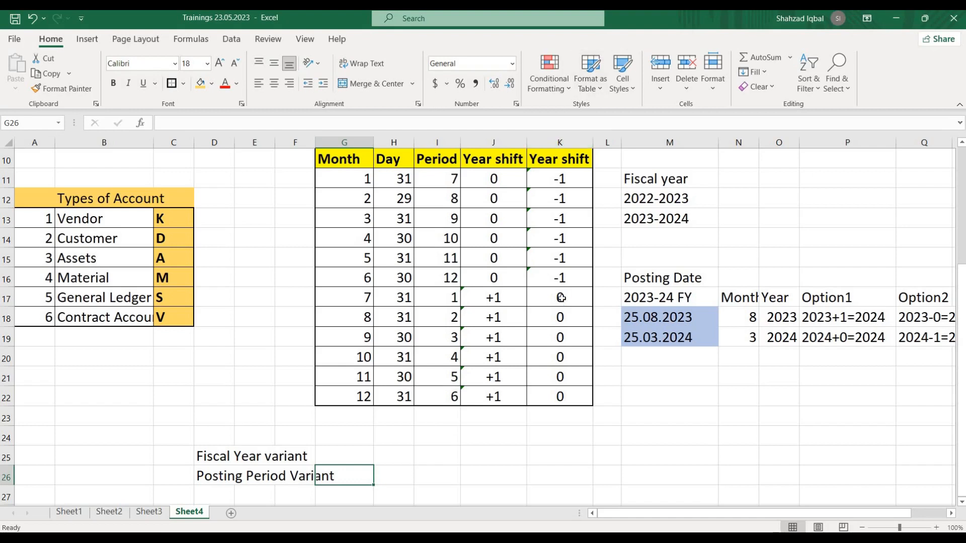
left_click(543, 410)
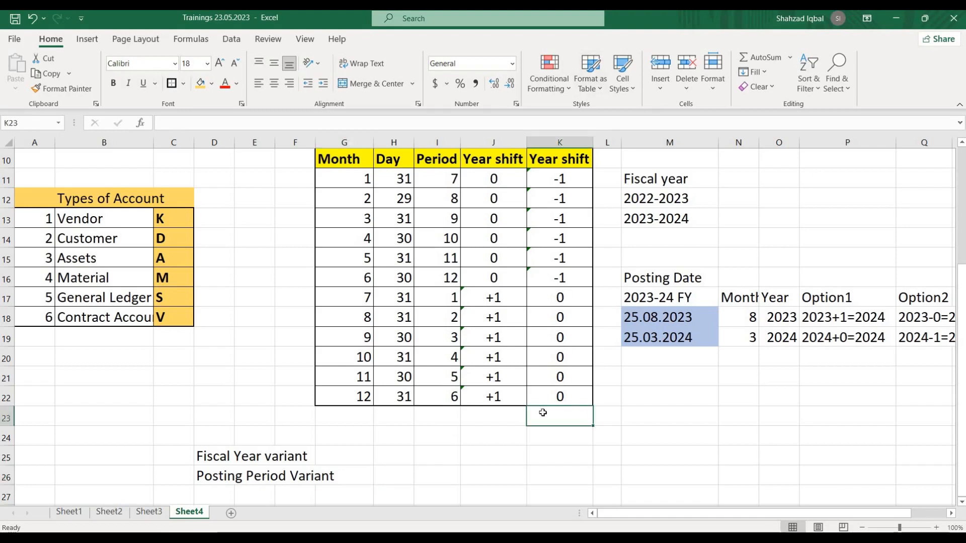
left_click(538, 436)
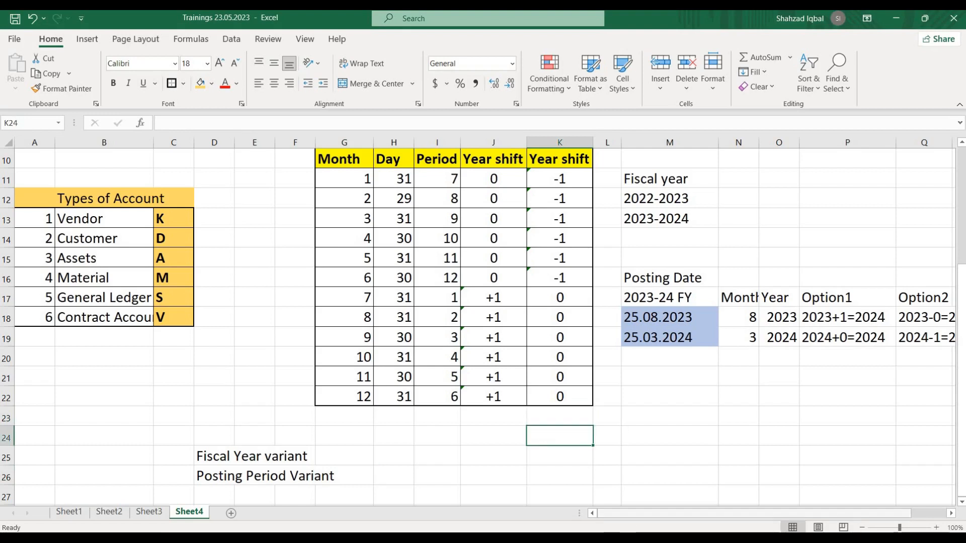
Step: Switch to the SAP posting period entries, open a new session and expand the Accounting folder of the SAP Menu
left_click(626, 539)
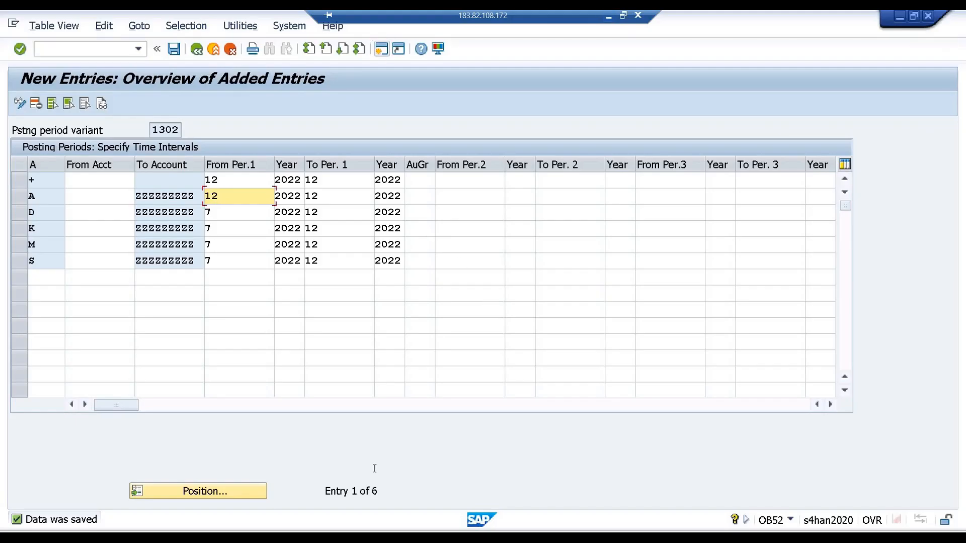
left_click(381, 49)
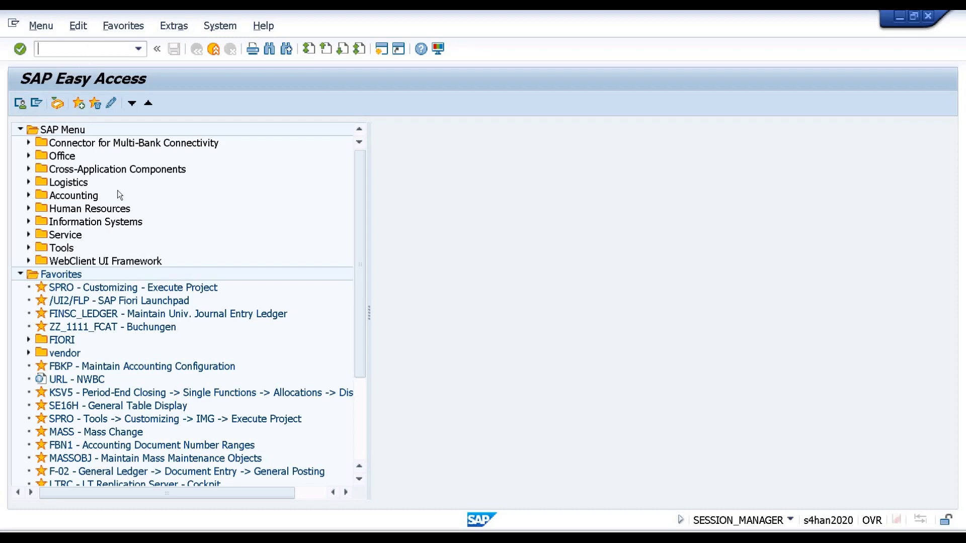
double_click(72, 195)
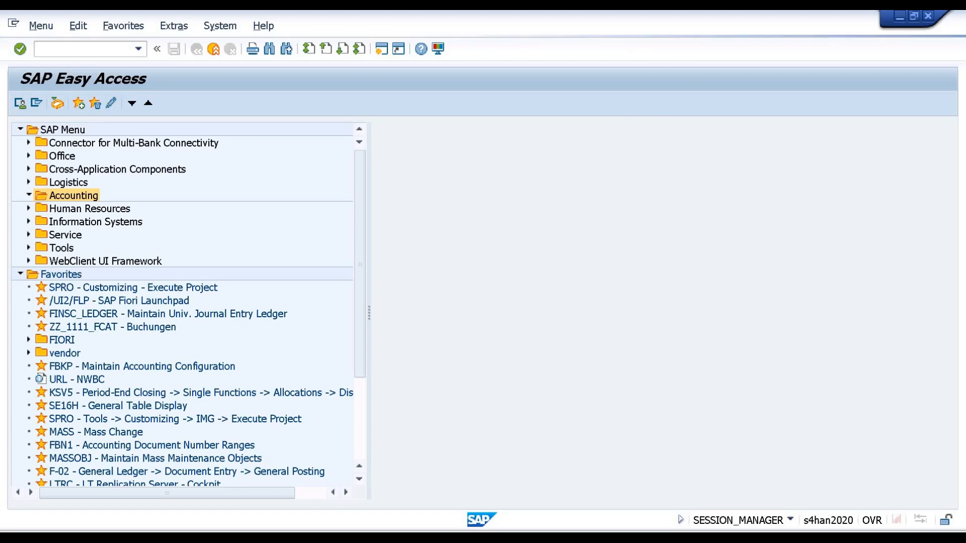
Step: Switch to the other SAP system's G/L document entry window and start transaction FB60 for vendor invoices
left_click(608, 20)
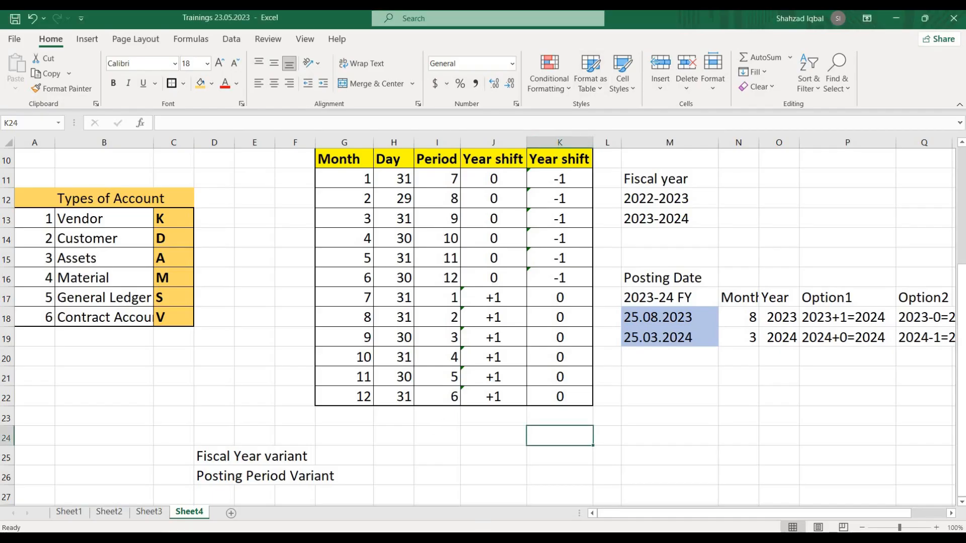
left_click(613, 484)
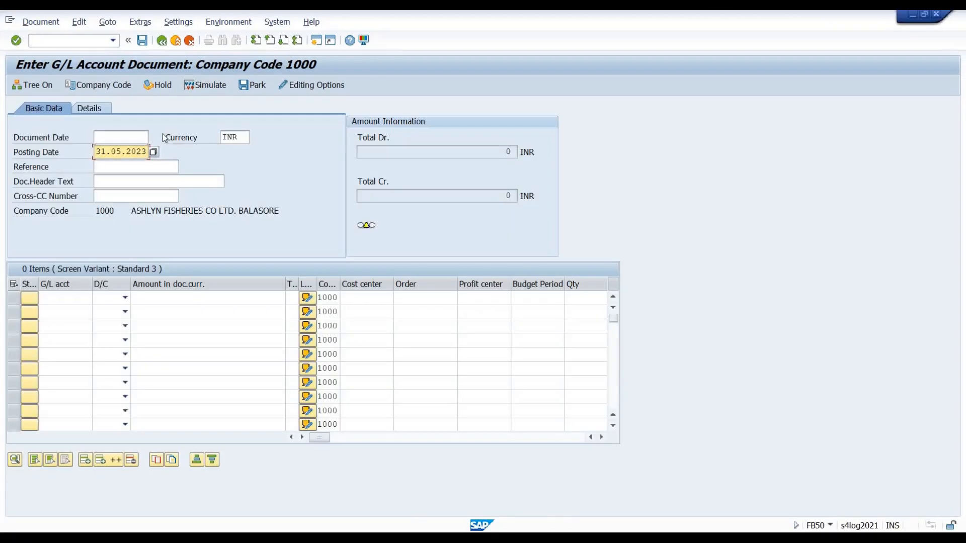
left_click(70, 41)
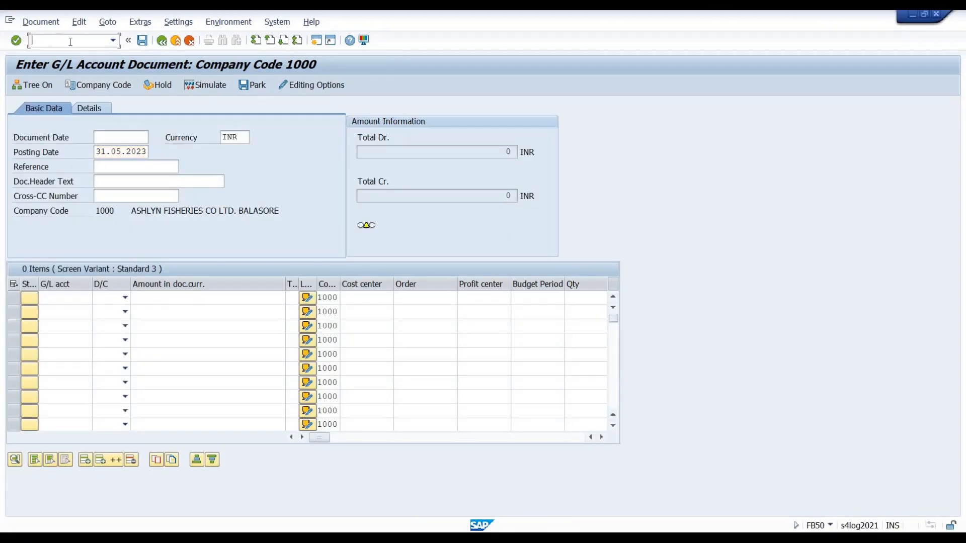
type("/nfb6")
key("Return")
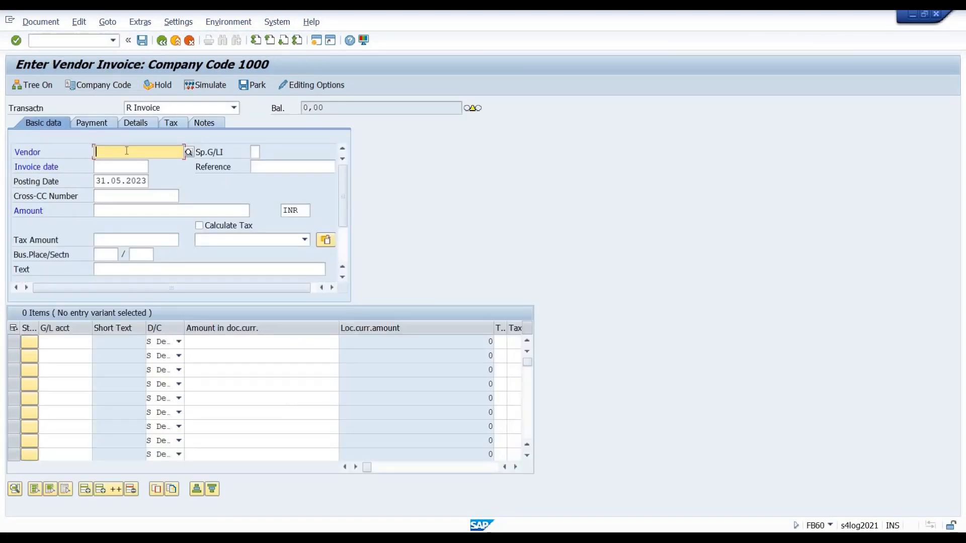
Step: Examine the vendor invoice's date fields and the G/L account, D/C, amount and further columns of its line items
left_click(124, 167)
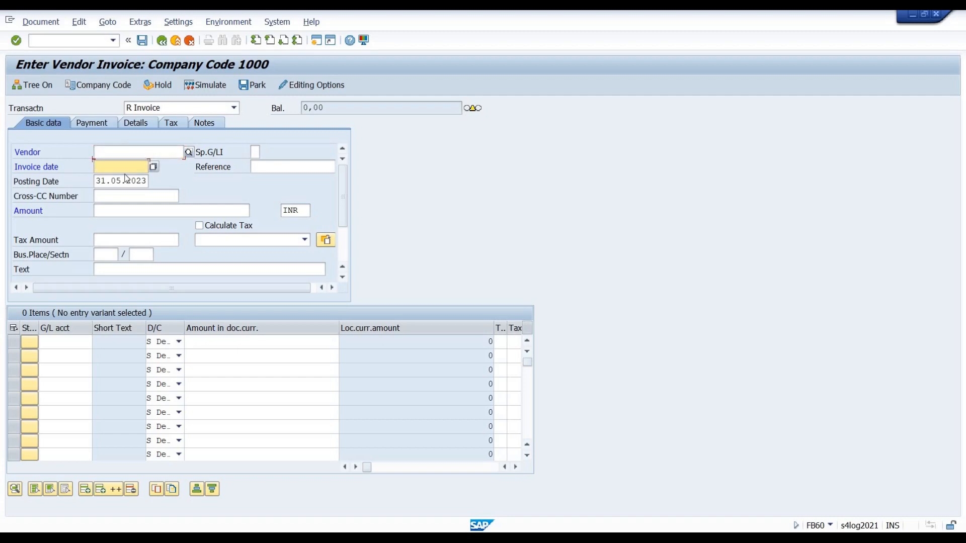
left_click(125, 182)
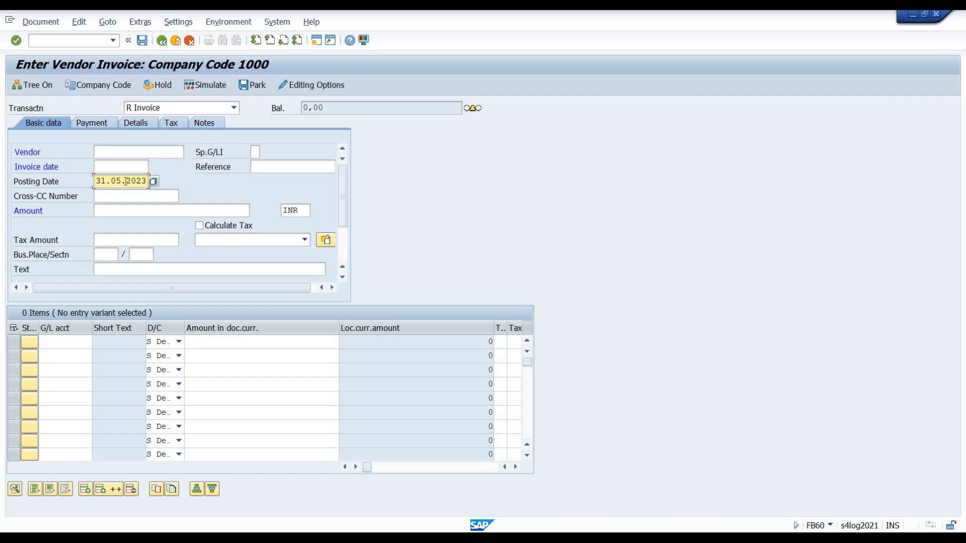
left_click(59, 344)
left_click(64, 355)
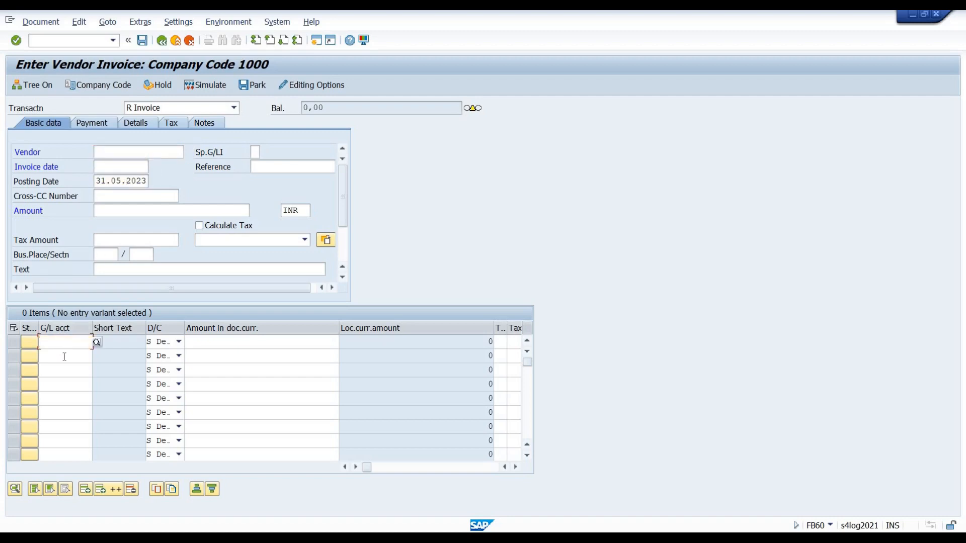
left_click(167, 344)
left_click(168, 346)
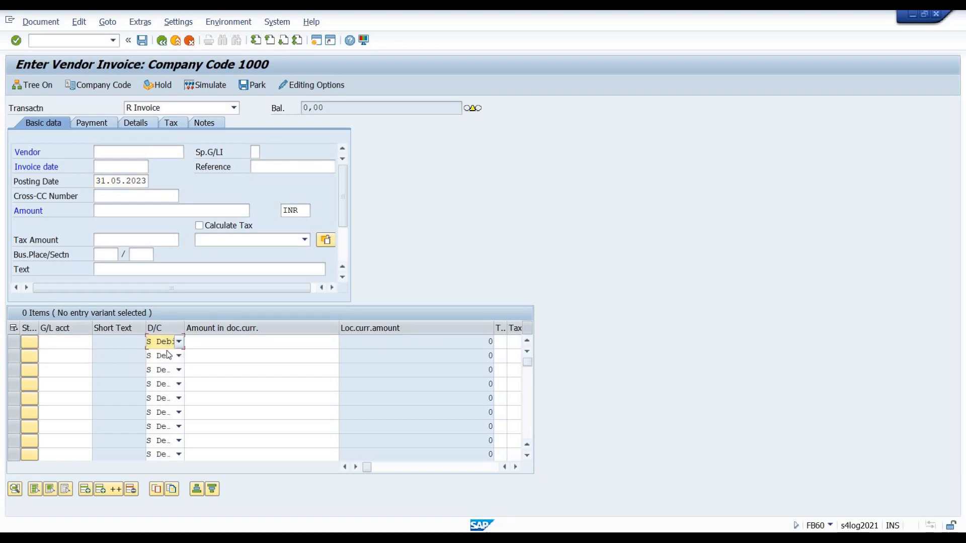
left_click(169, 356)
left_click(169, 356)
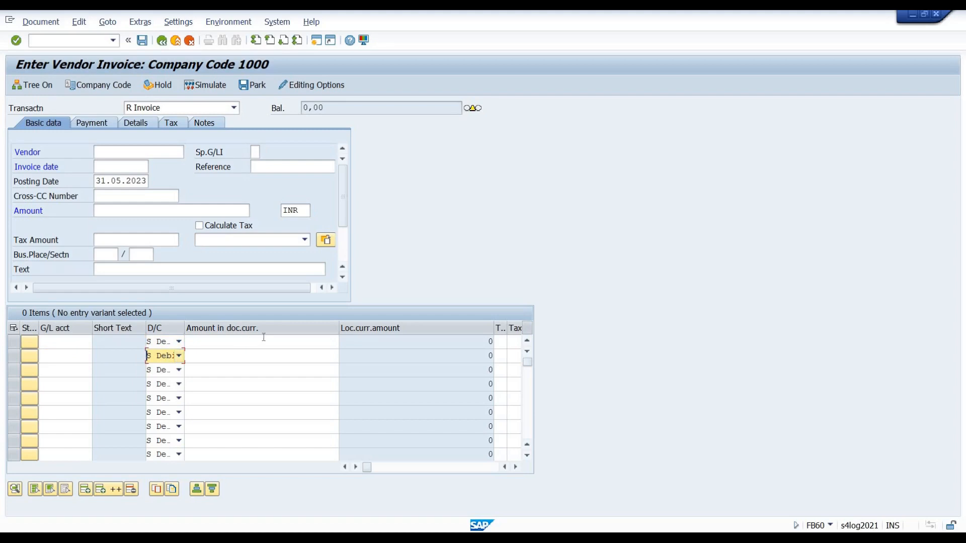
left_click(263, 341)
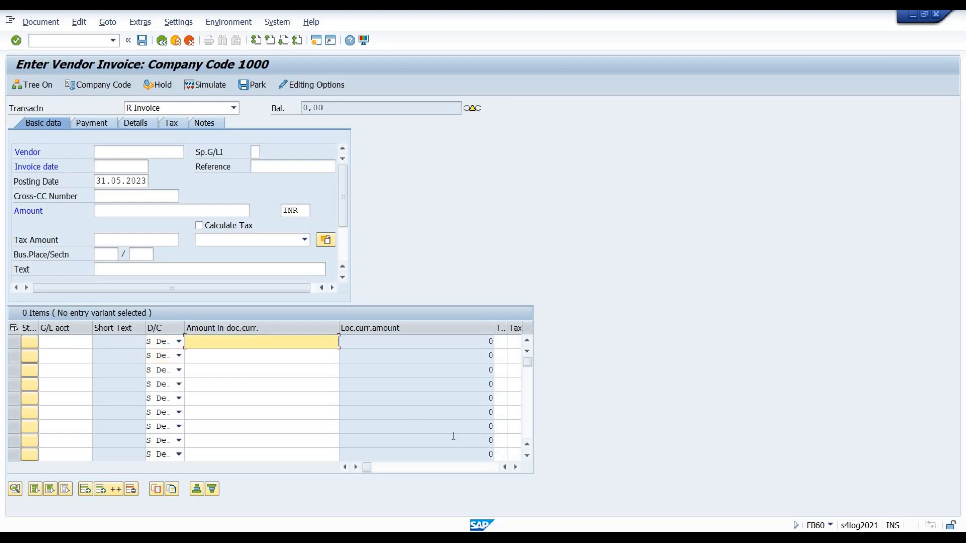
left_click(515, 467)
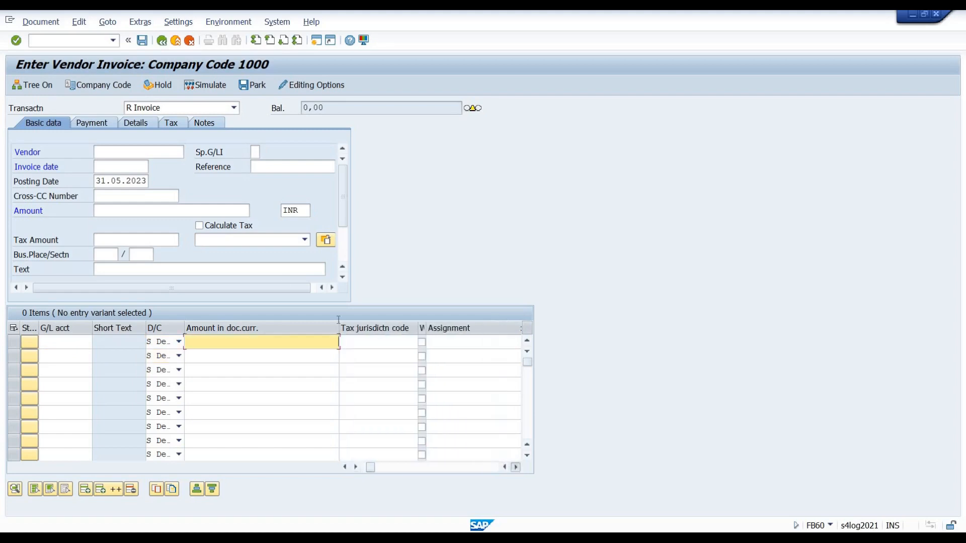
Step: Examine the company code, G/L account, posting date and invoice date fields of the vendor invoice
left_click(343, 249)
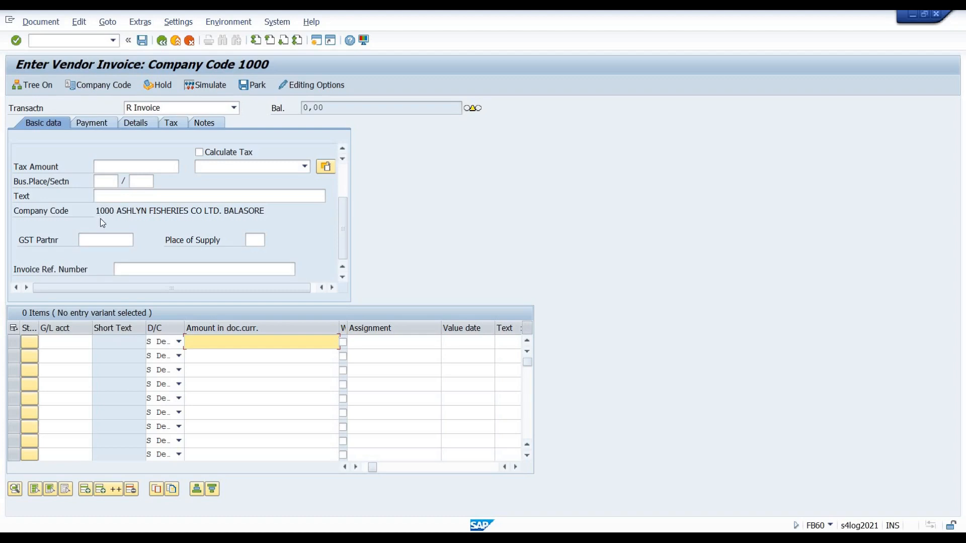
left_click_drag(98, 208, 192, 211)
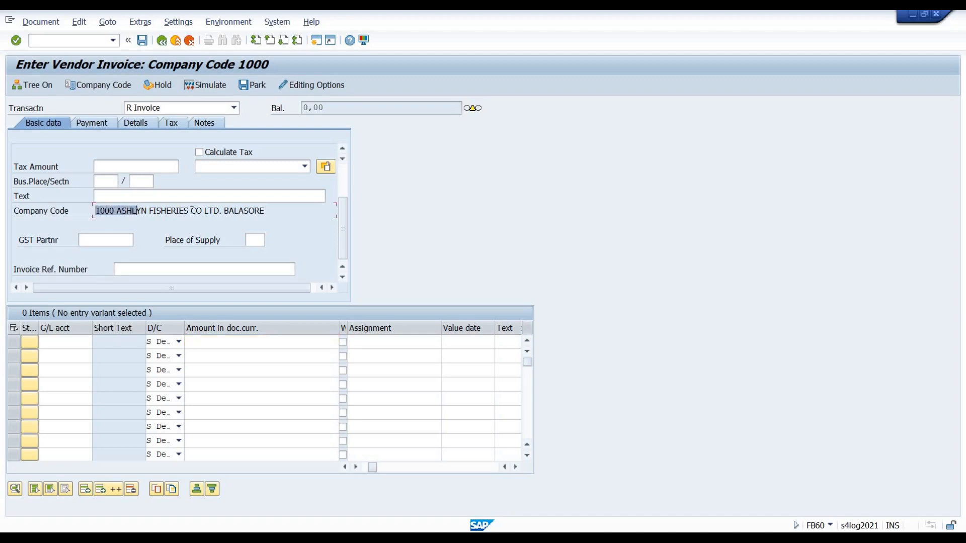
left_click(343, 169)
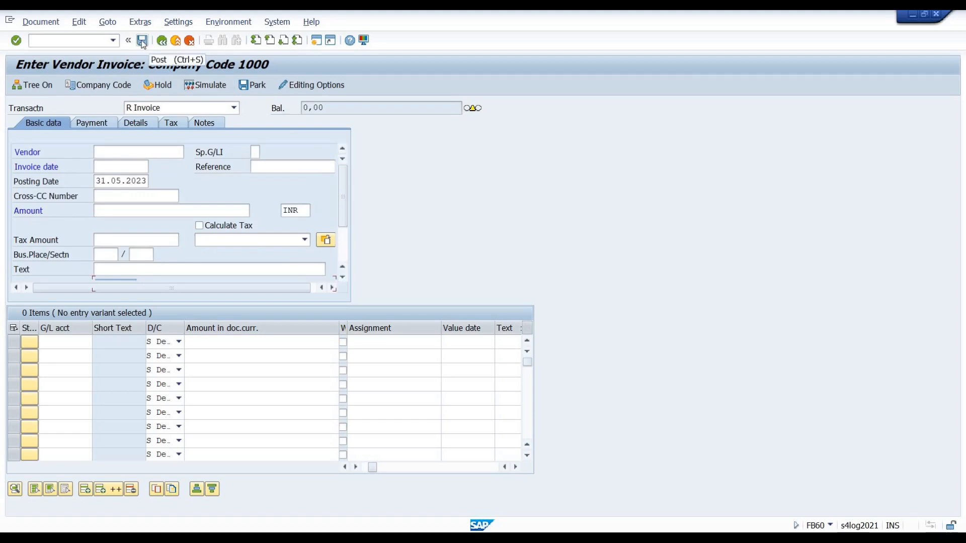
left_click(63, 341)
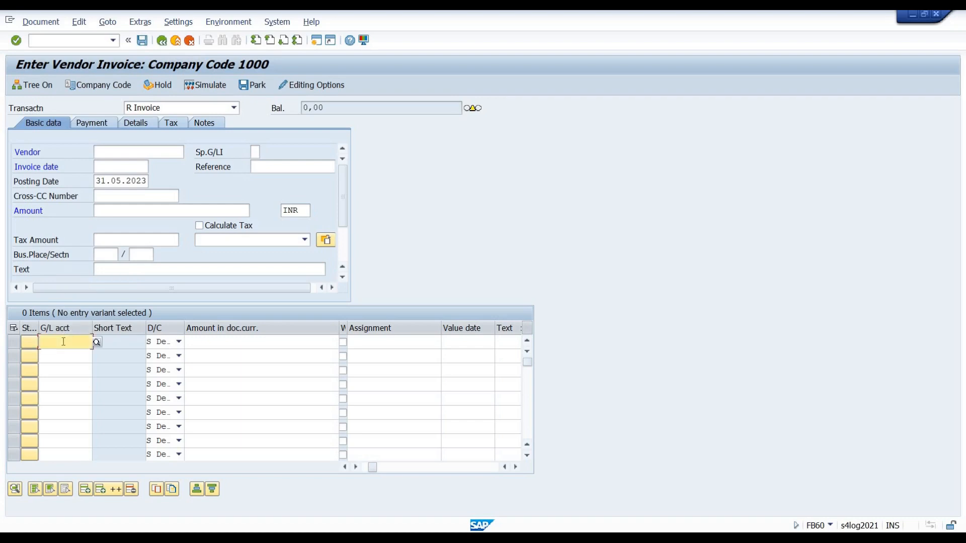
left_click(344, 239)
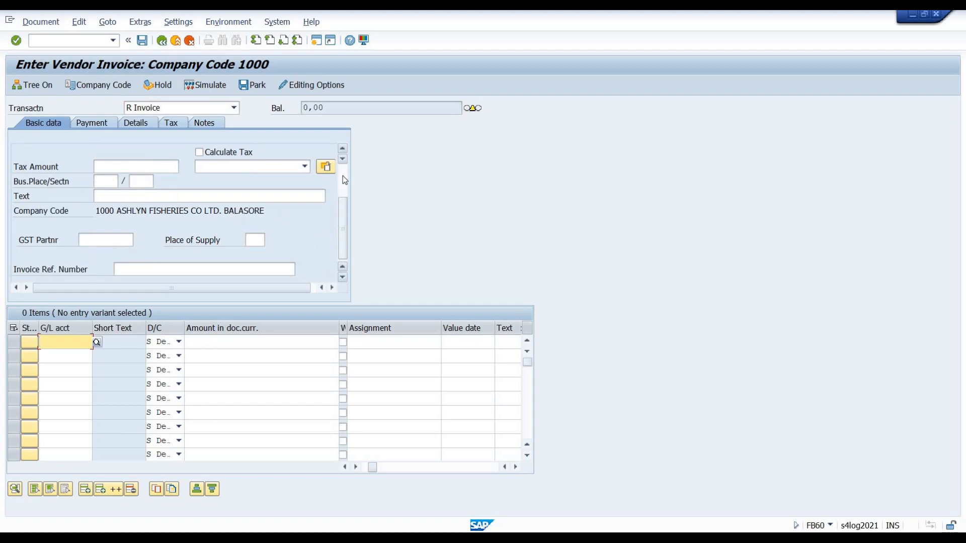
left_click(342, 176)
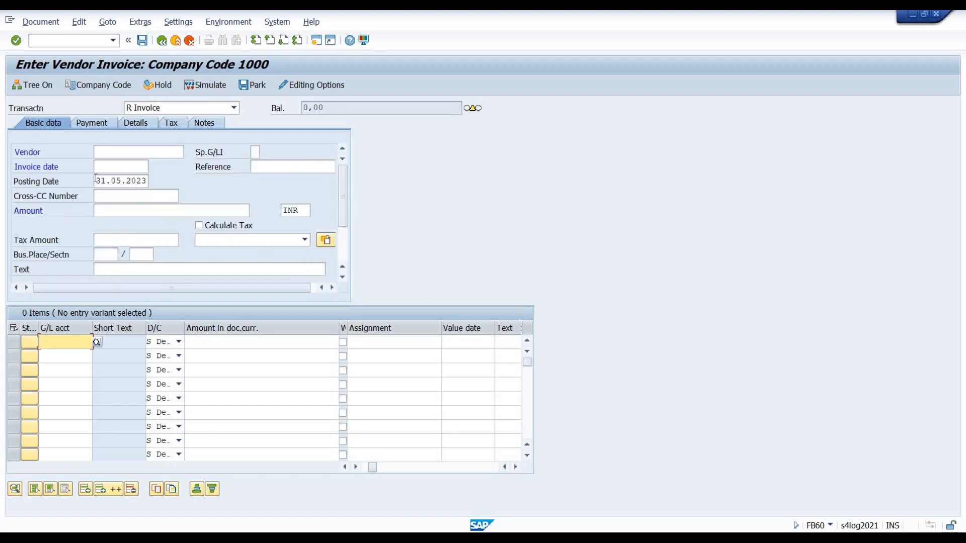
left_click_drag(106, 179, 168, 178)
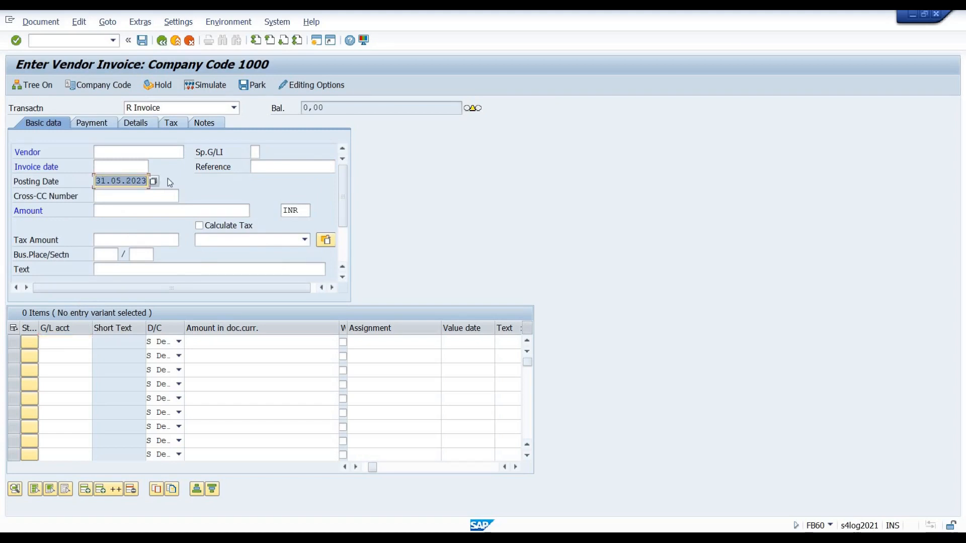
left_click(120, 170)
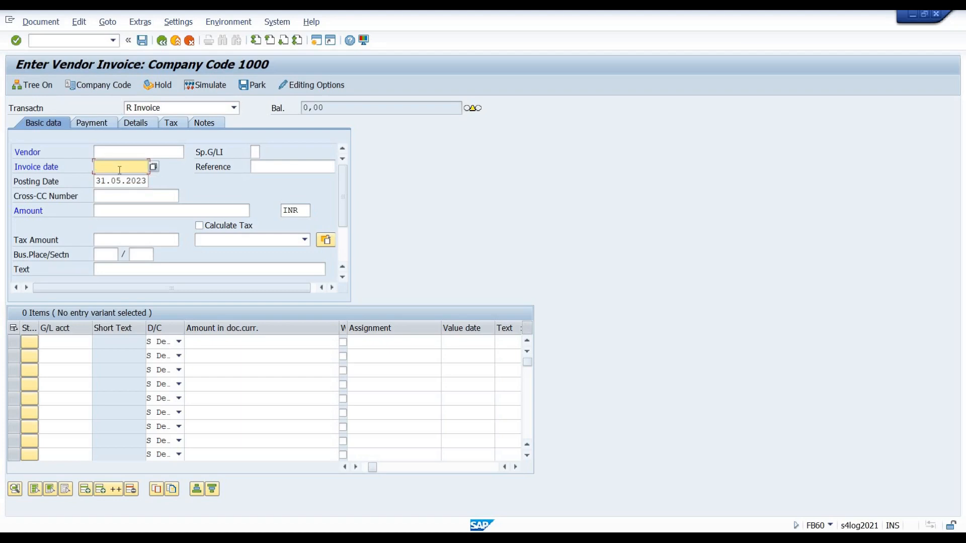